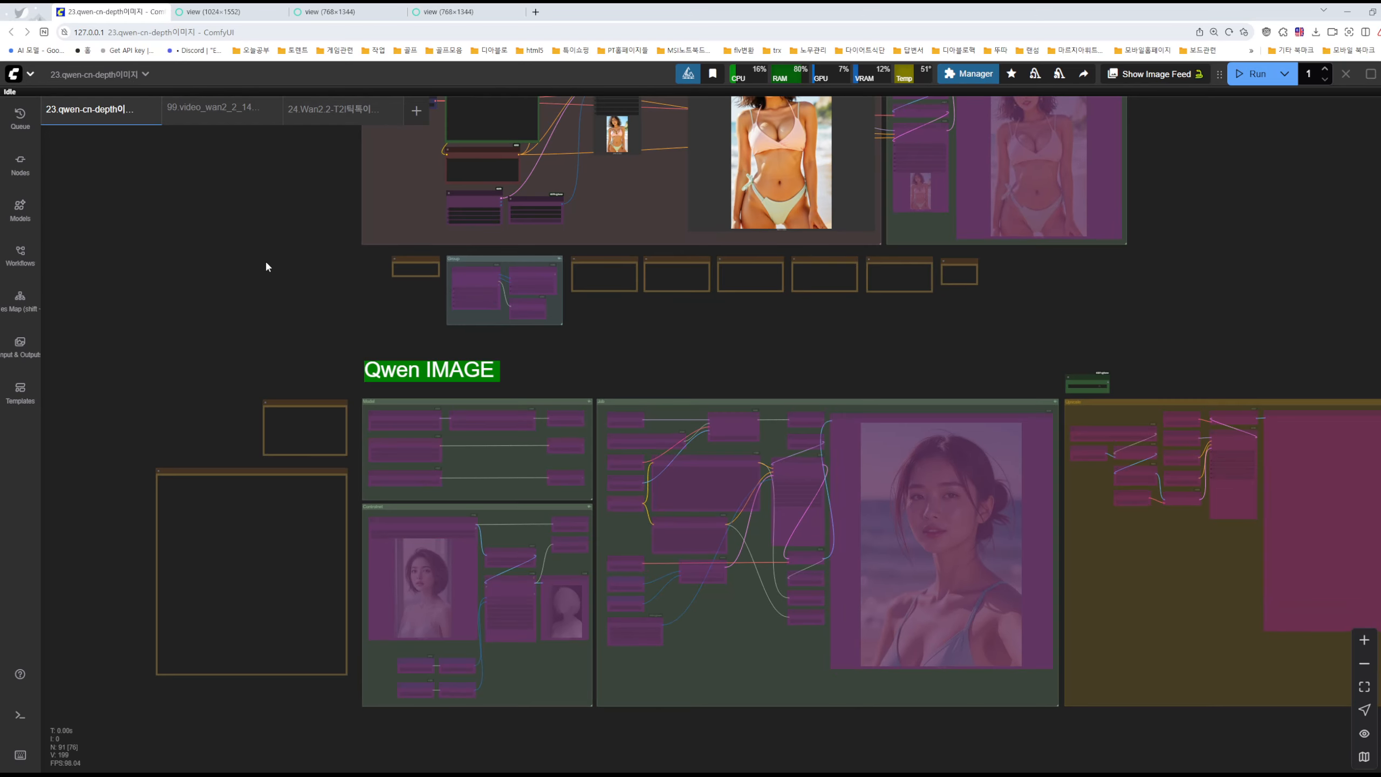
Examine the Wan IMAGE and Qwen IMAGE sections of the workflow and how their groups are laid out.
{"action": "scroll", "coordinate": [299, 416], "scroll_direction": "up", "scroll_amount": 4}
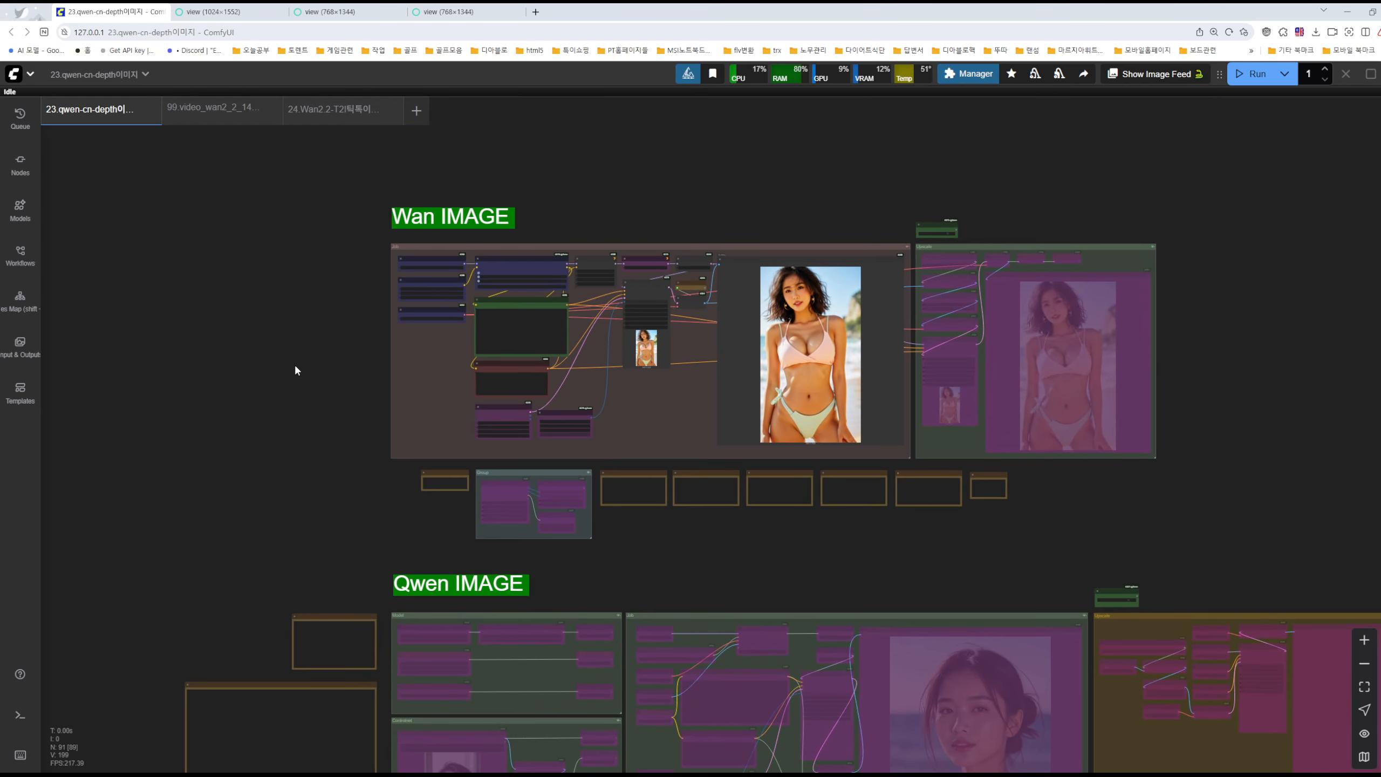
{"action": "scroll", "coordinate": [354, 389], "scroll_direction": "left", "scroll_amount": 2}
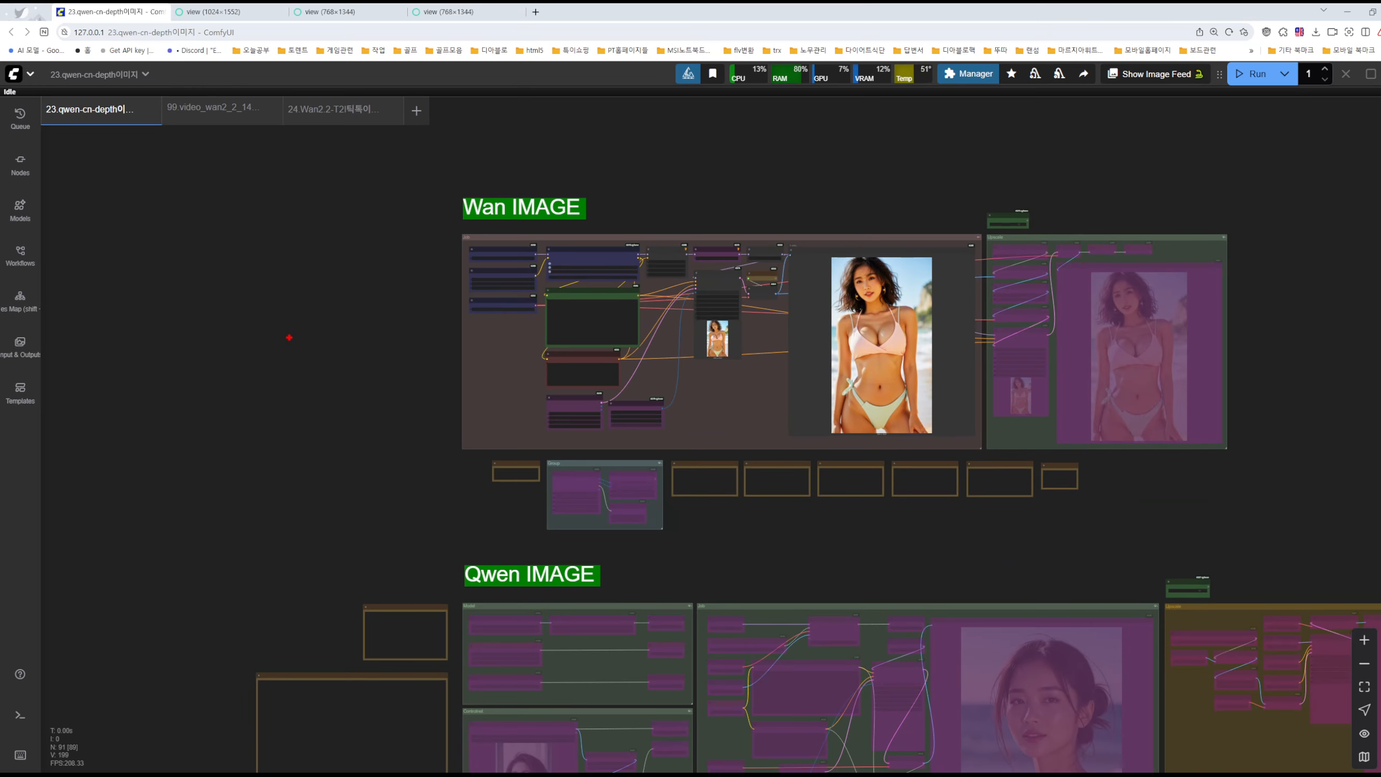
{"action": "left_click_drag", "start_coordinate": [552, 226], "coordinate": [514, 260]}
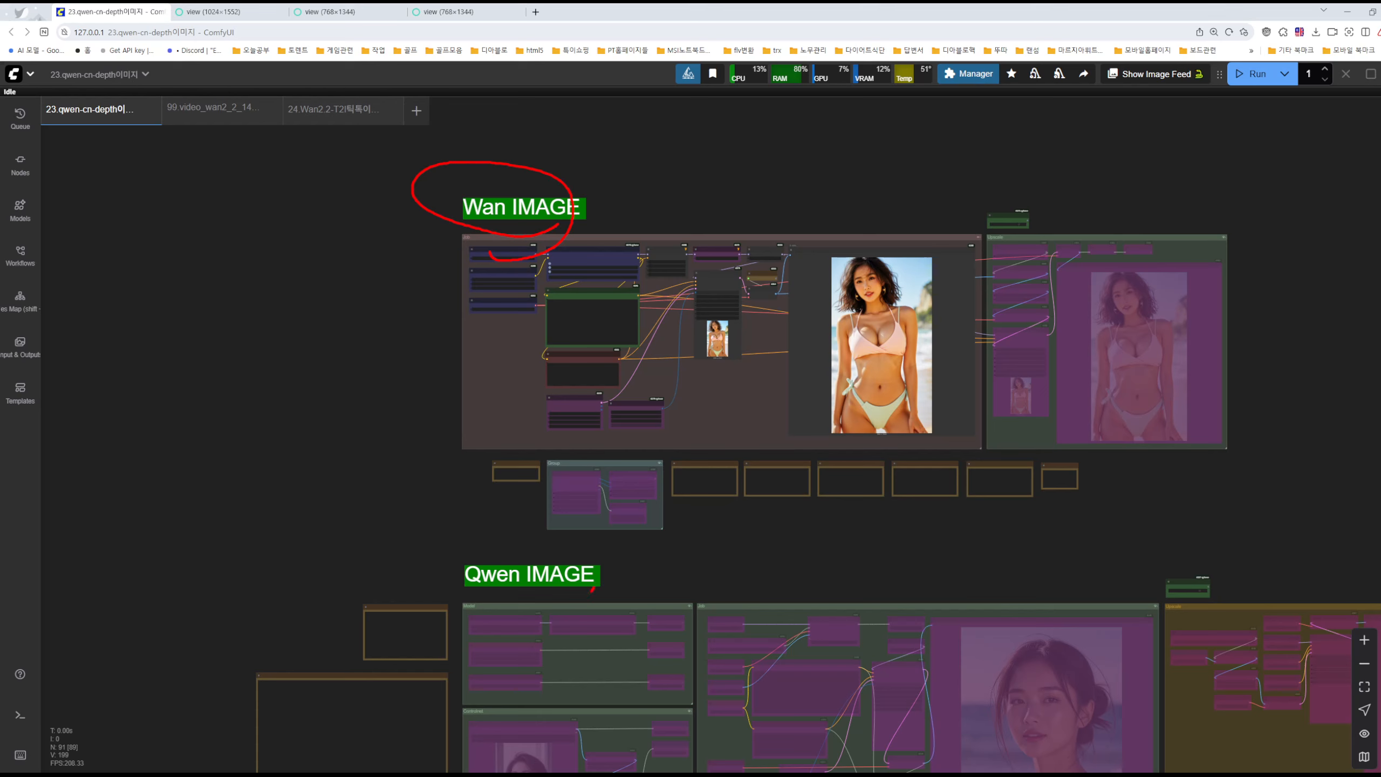
{"action": "left_click_drag", "start_coordinate": [593, 589], "coordinate": [585, 585]}
{"action": "key", "text": "Escape"}
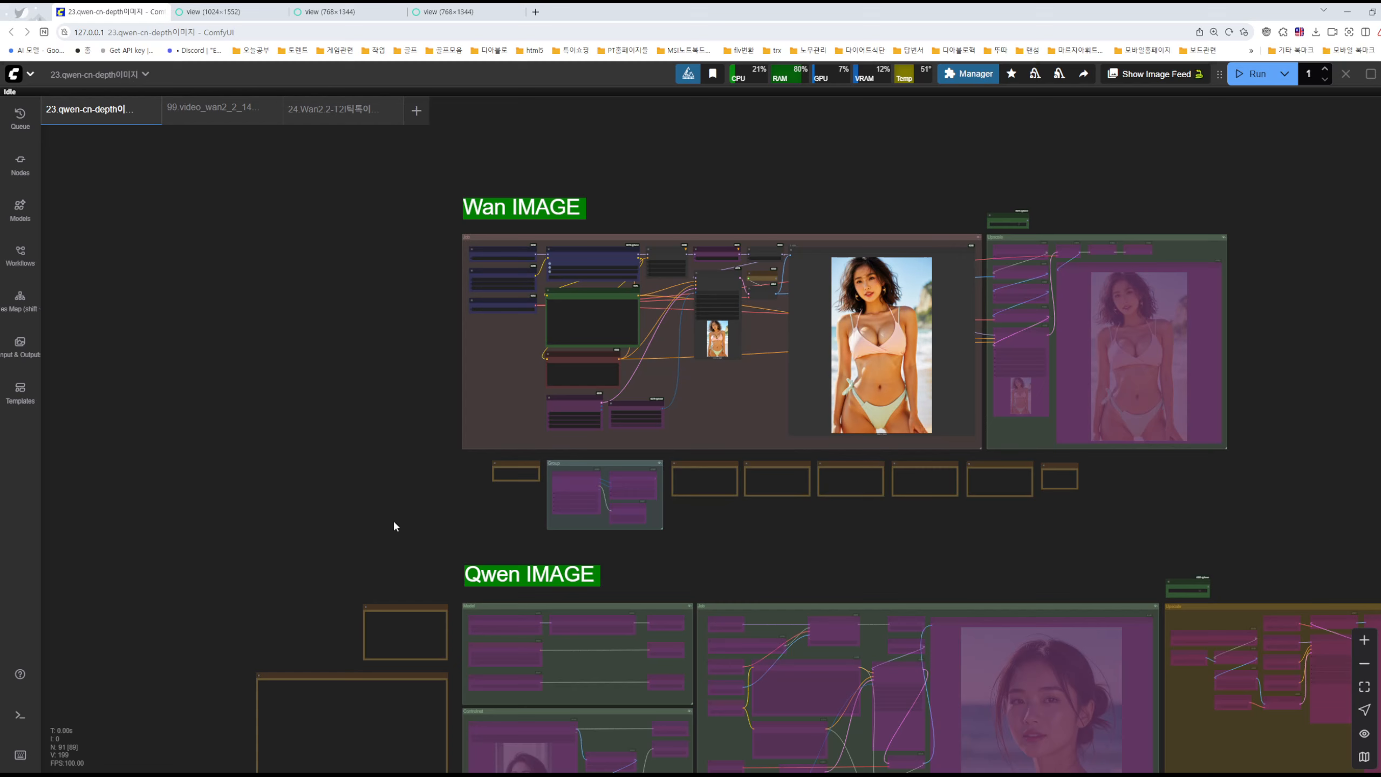
{"action": "scroll", "coordinate": [394, 520], "scroll_direction": "down", "scroll_amount": 2}
{"action": "left_click_drag", "start_coordinate": [397, 526], "coordinate": [322, 243]}
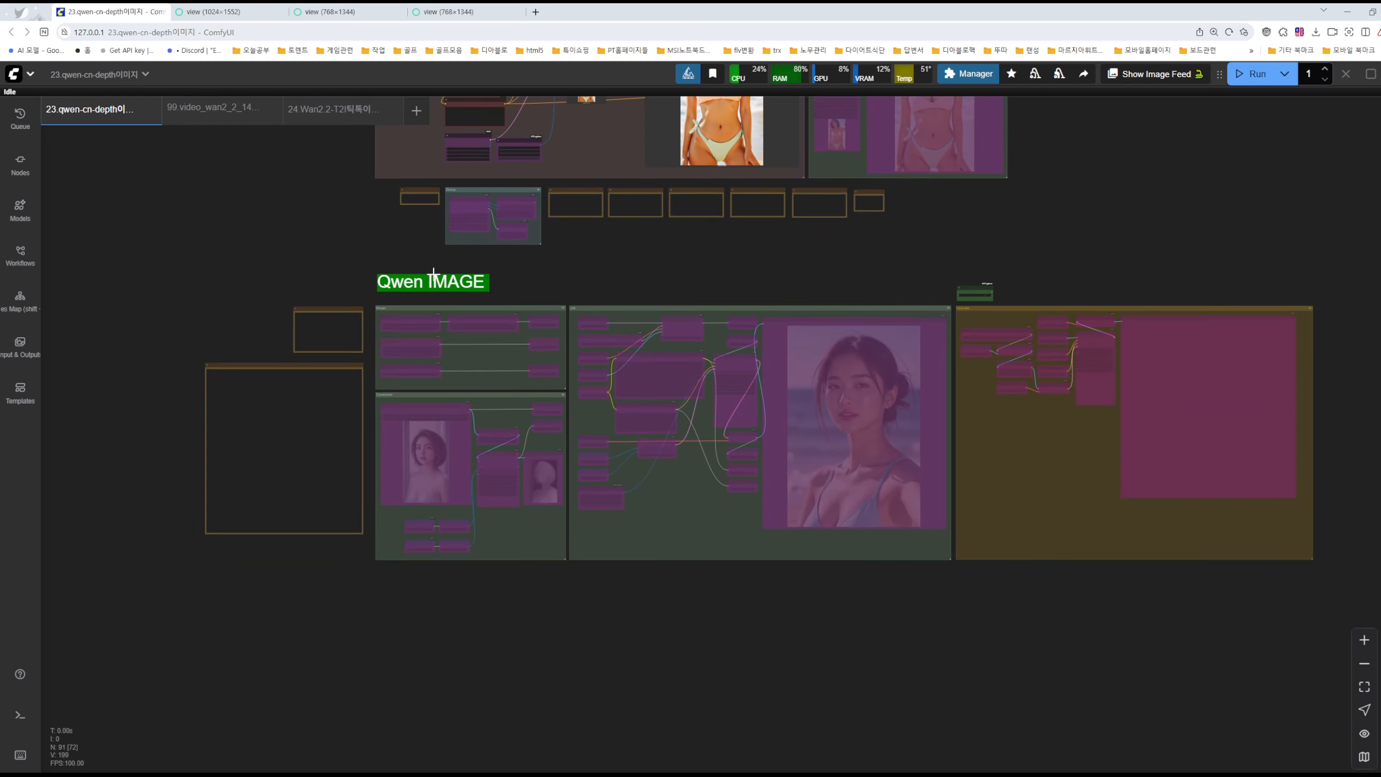
{"action": "scroll", "coordinate": [516, 283], "scroll_direction": "up", "scroll_amount": 10}
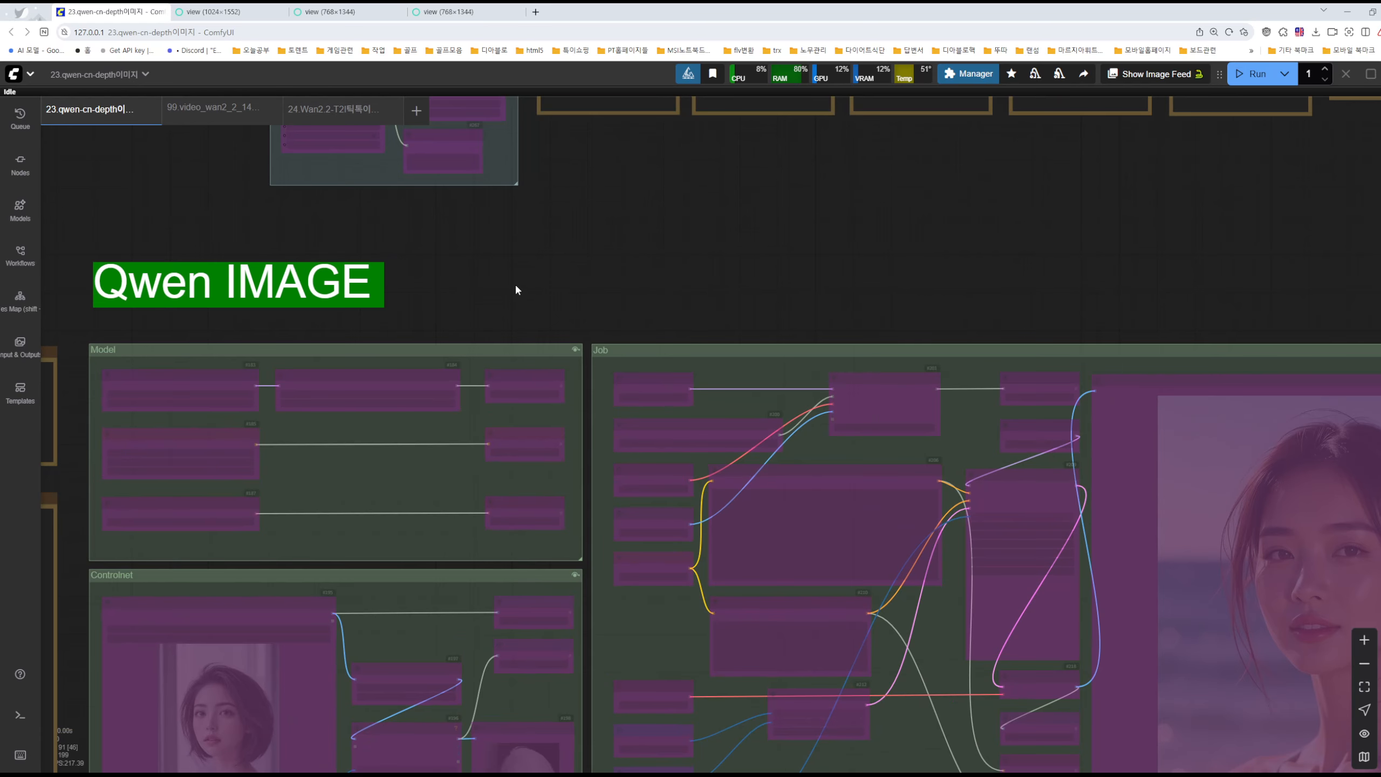
{"action": "left_click_drag", "start_coordinate": [515, 282], "coordinate": [326, 233]}
{"action": "scroll", "coordinate": [627, 214], "scroll_direction": "down", "scroll_amount": 1}
{"action": "scroll", "coordinate": [618, 212], "scroll_direction": "down", "scroll_amount": 1}
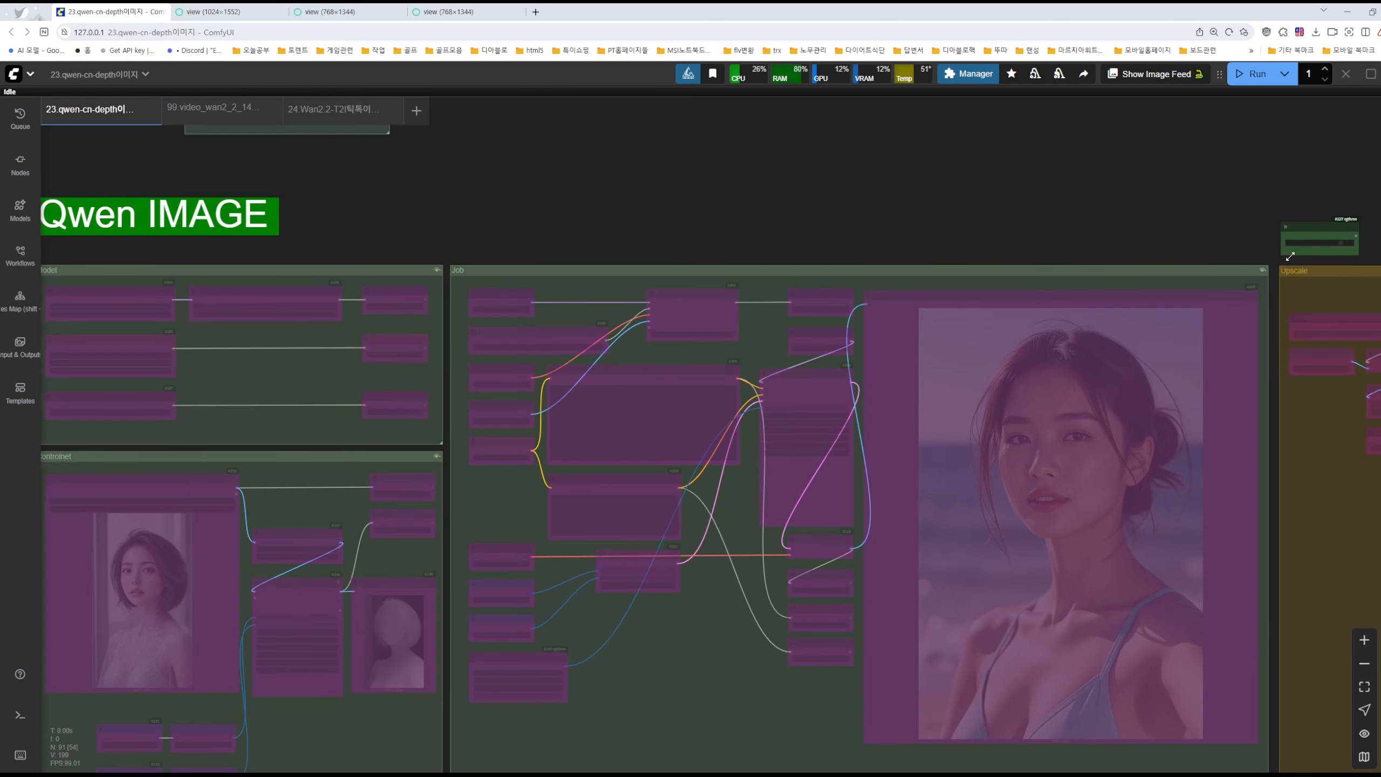
Inspect the Fast Groups Bypasser node above the Upscale group and the neighbouring Qwen groups.
{"action": "left_click_drag", "start_coordinate": [1149, 237], "coordinate": [639, 228]}
{"action": "scroll", "coordinate": [843, 240], "scroll_direction": "up", "scroll_amount": 6}
{"action": "left_click", "coordinate": [815, 225]}
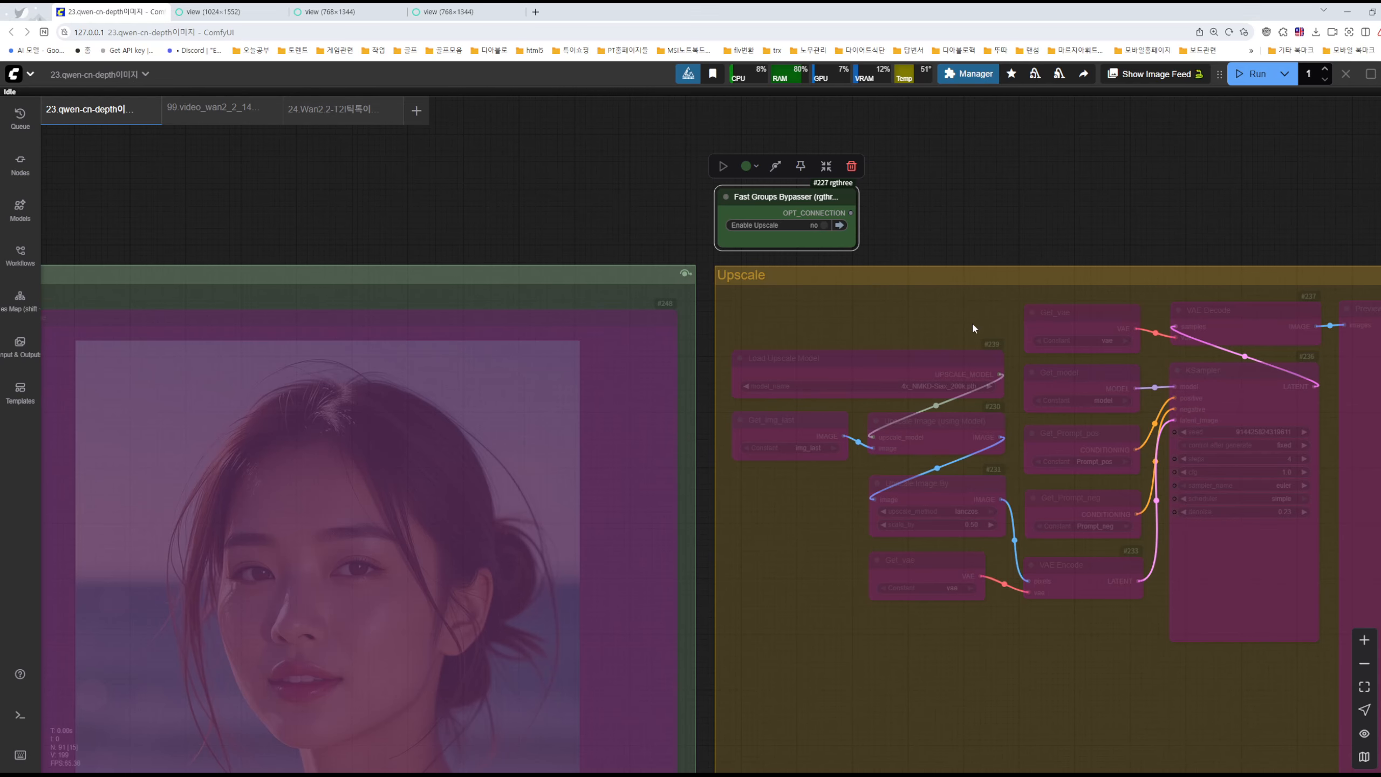
{"action": "left_click", "coordinate": [514, 211]}
{"action": "scroll", "coordinate": [513, 212], "scroll_direction": "down", "scroll_amount": 4}
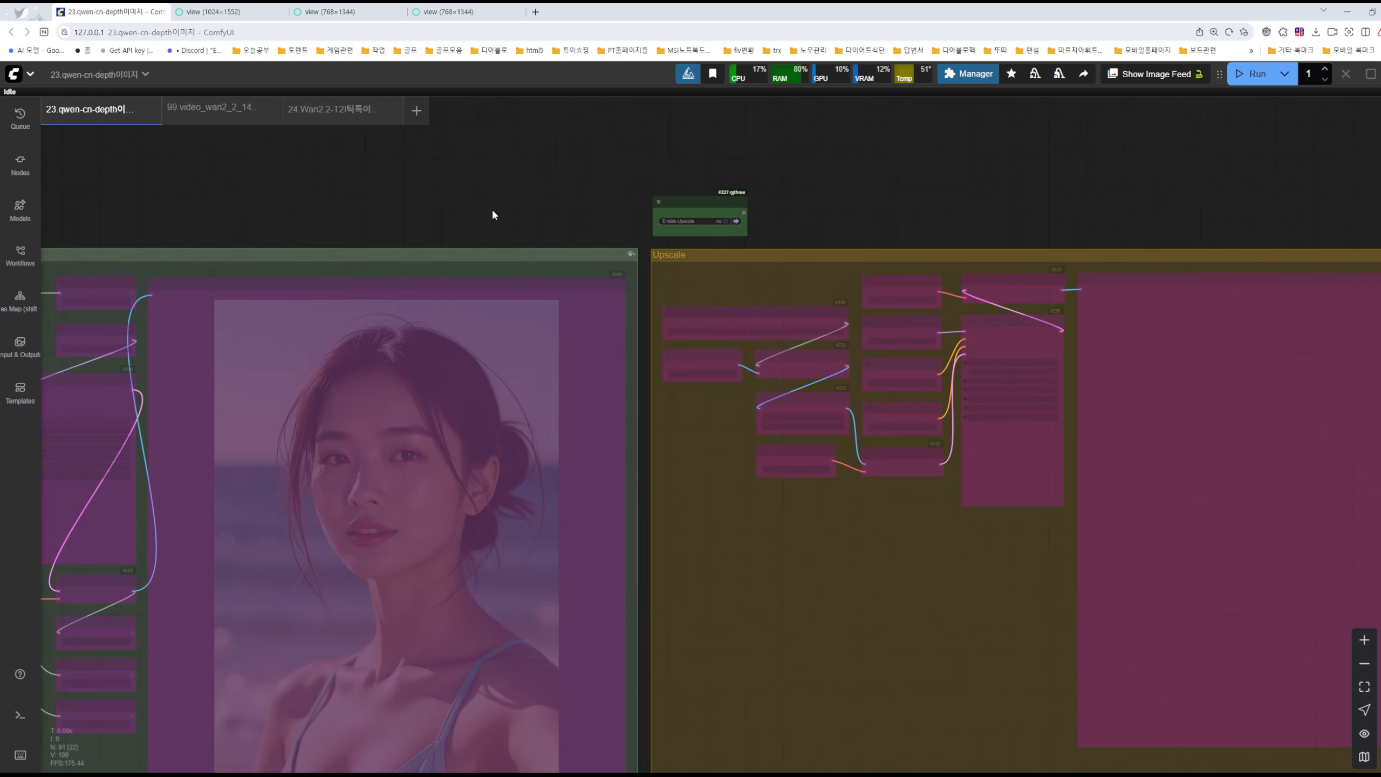
{"action": "left_click_drag", "start_coordinate": [493, 211], "coordinate": [670, 332]}
{"action": "left_click_drag", "start_coordinate": [179, 364], "coordinate": [853, 262]}
{"action": "left_click_drag", "start_coordinate": [599, 265], "coordinate": [864, 171]}
{"action": "scroll", "coordinate": [864, 171], "scroll_direction": "down", "scroll_amount": 4}
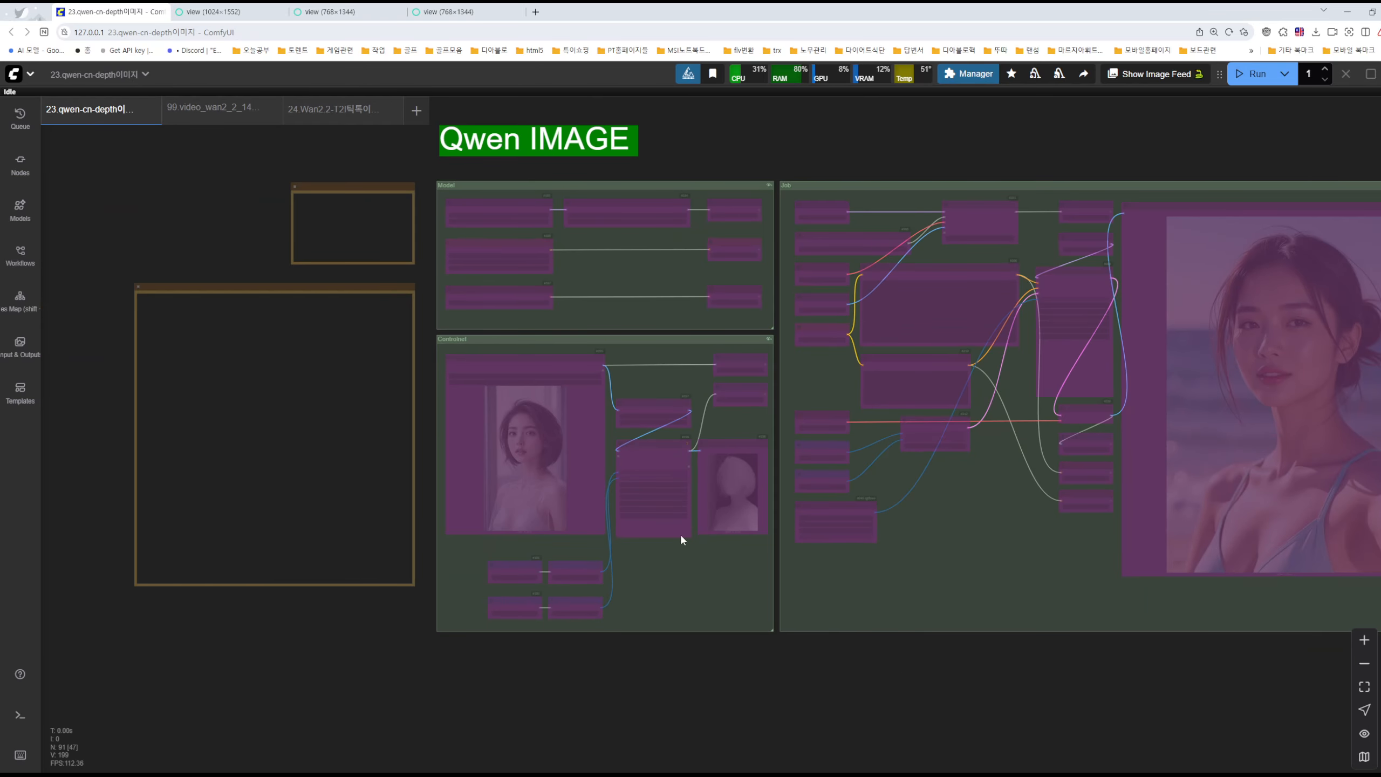
{"action": "left_click_drag", "start_coordinate": [1014, 664], "coordinate": [808, 667]}
{"action": "scroll", "coordinate": [809, 665], "scroll_direction": "down", "scroll_amount": 1}
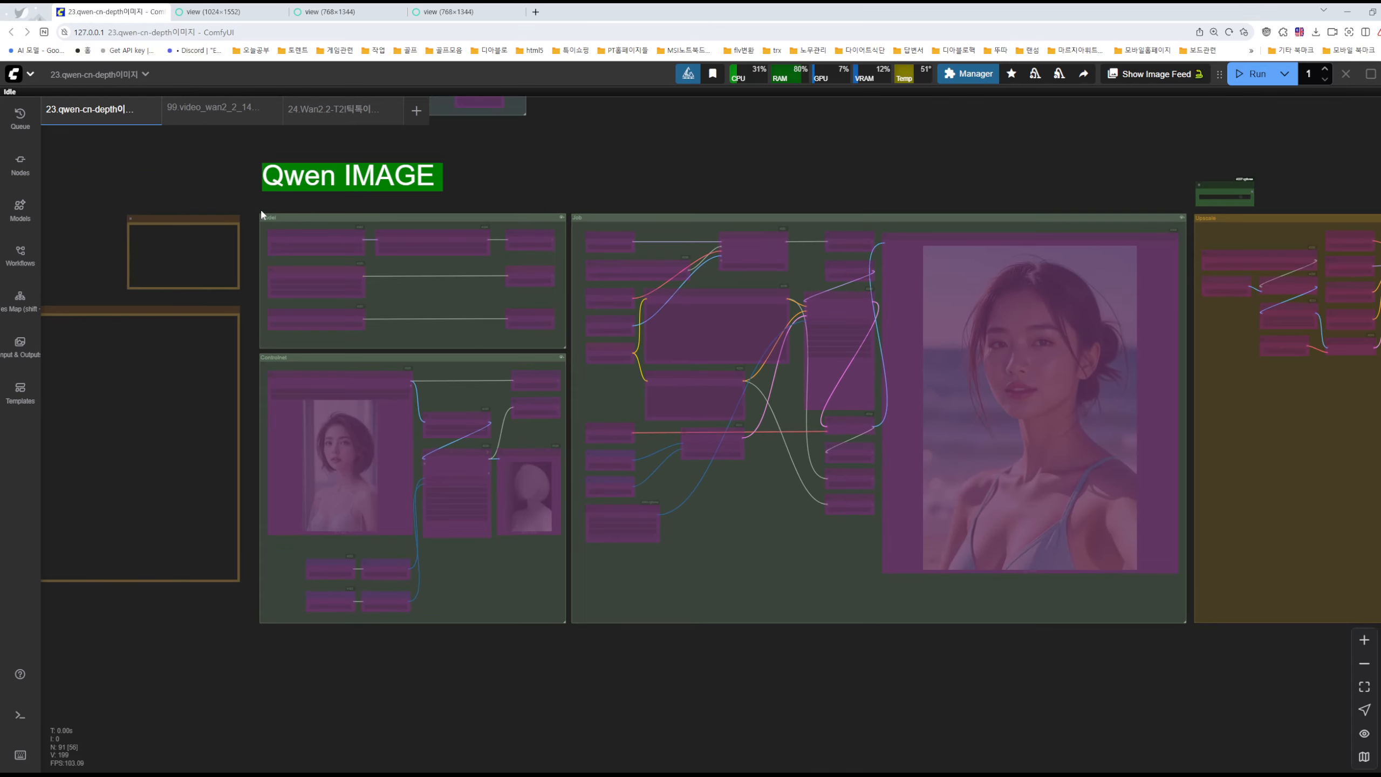
Select all nodes in the Model, Controlnet and Job groups, switch their bypass off and on again, and clear the selection.
{"action": "left_click_drag", "start_coordinate": [246, 198], "coordinate": [1190, 670]}
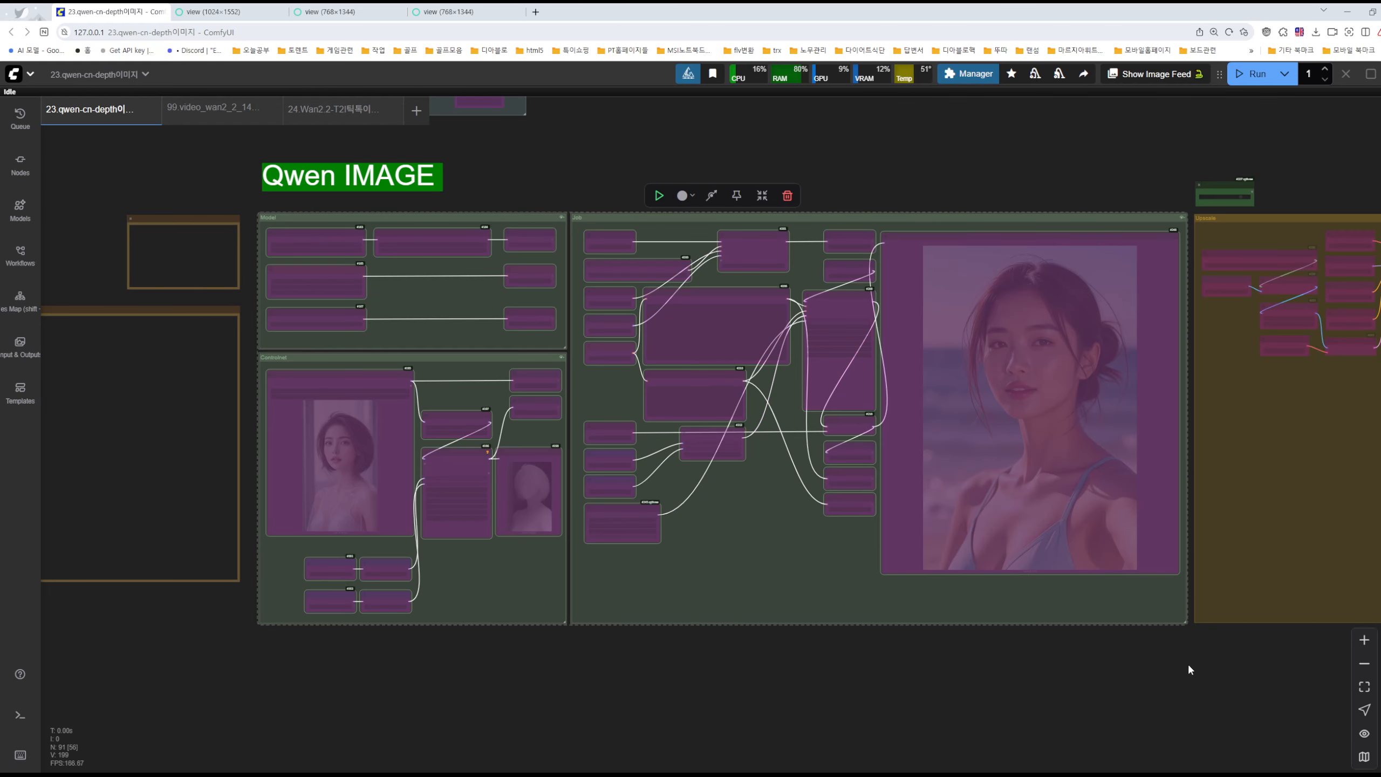
{"action": "left_click", "coordinate": [716, 198]}
{"action": "left_click", "coordinate": [715, 198]}
{"action": "left_click", "coordinate": [716, 198]}
{"action": "left_click", "coordinate": [716, 198]}
{"action": "left_click", "coordinate": [876, 176]}
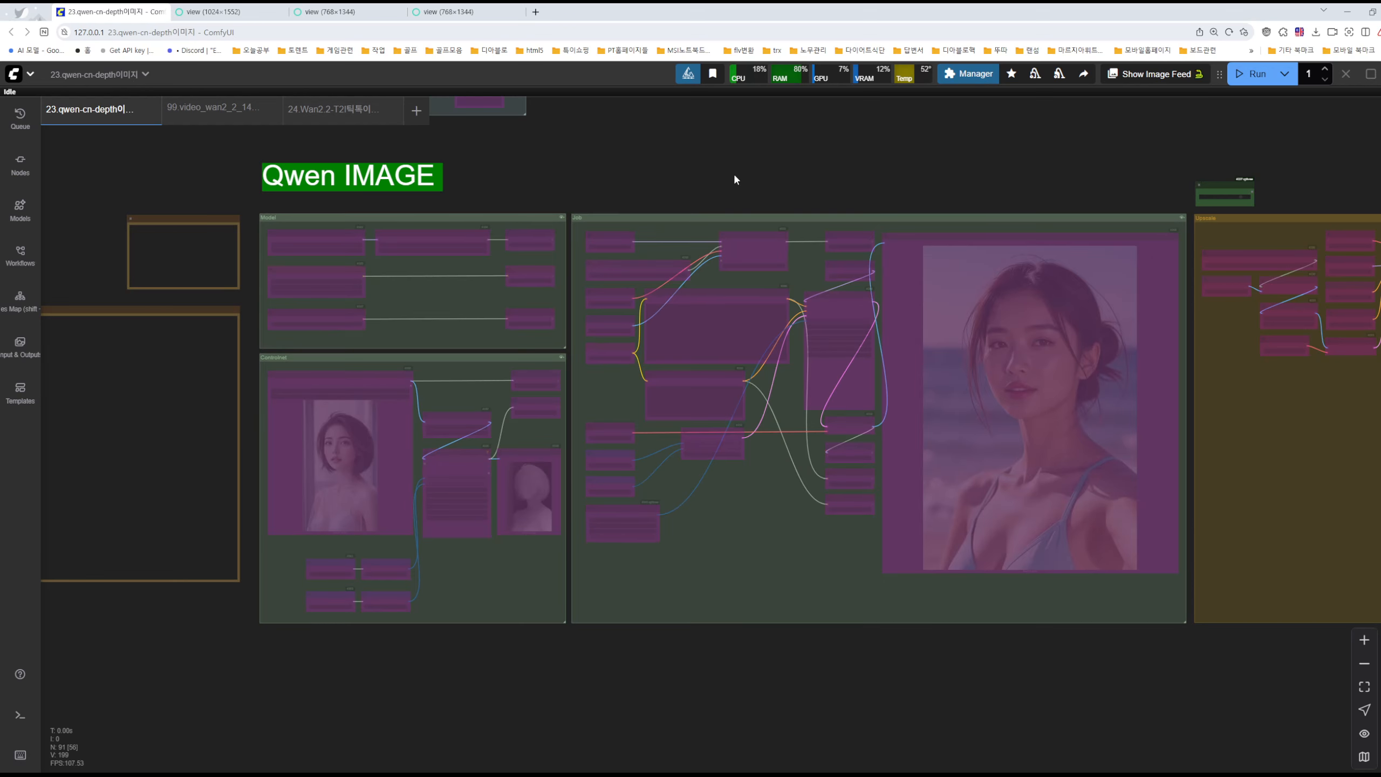
Try the bypass toggles in the Model and Controlnet group headers, leaving both groups bypassed.
{"action": "scroll", "coordinate": [595, 183], "scroll_direction": "up", "scroll_amount": 10}
{"action": "left_click_drag", "start_coordinate": [528, 222], "coordinate": [1020, 167]}
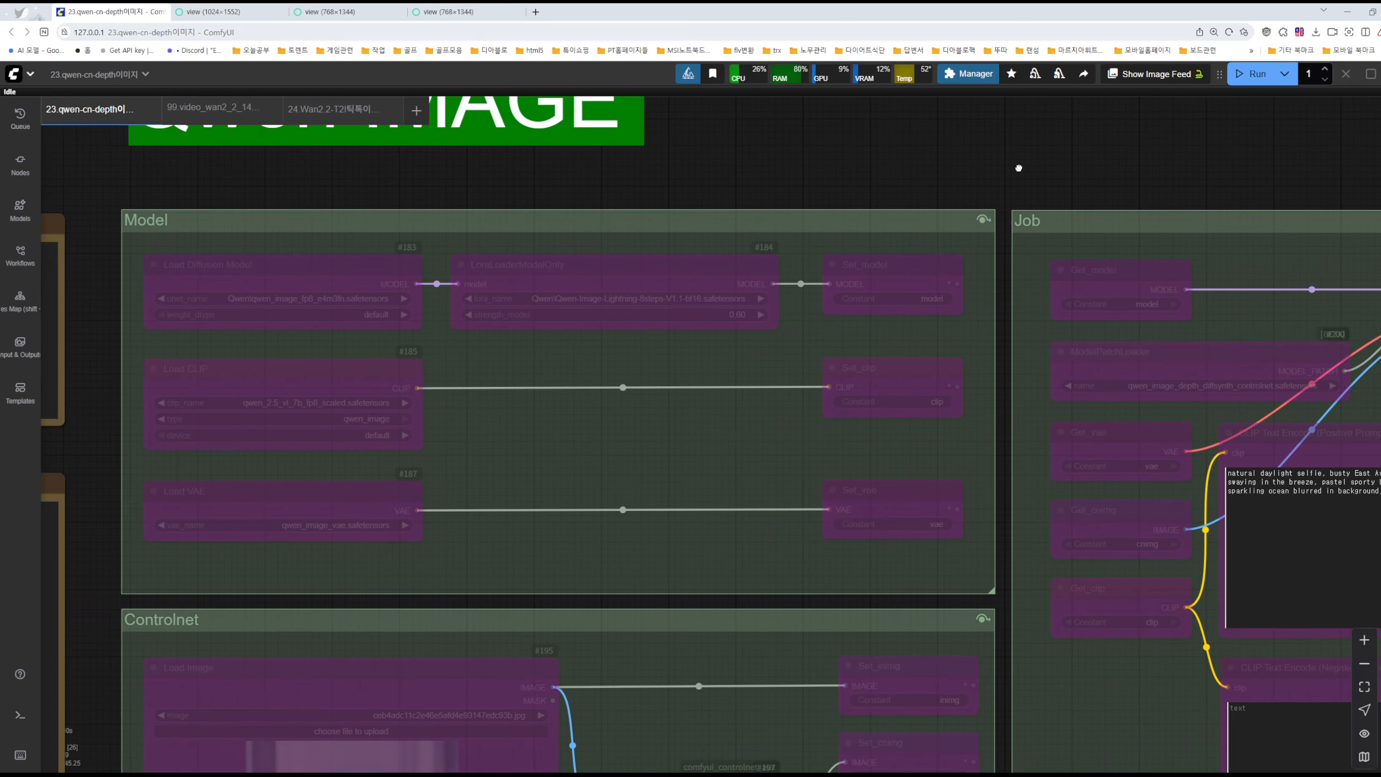
{"action": "scroll", "coordinate": [1004, 184], "scroll_direction": "up", "scroll_amount": 3}
{"action": "scroll", "coordinate": [1003, 184], "scroll_direction": "down", "scroll_amount": 3}
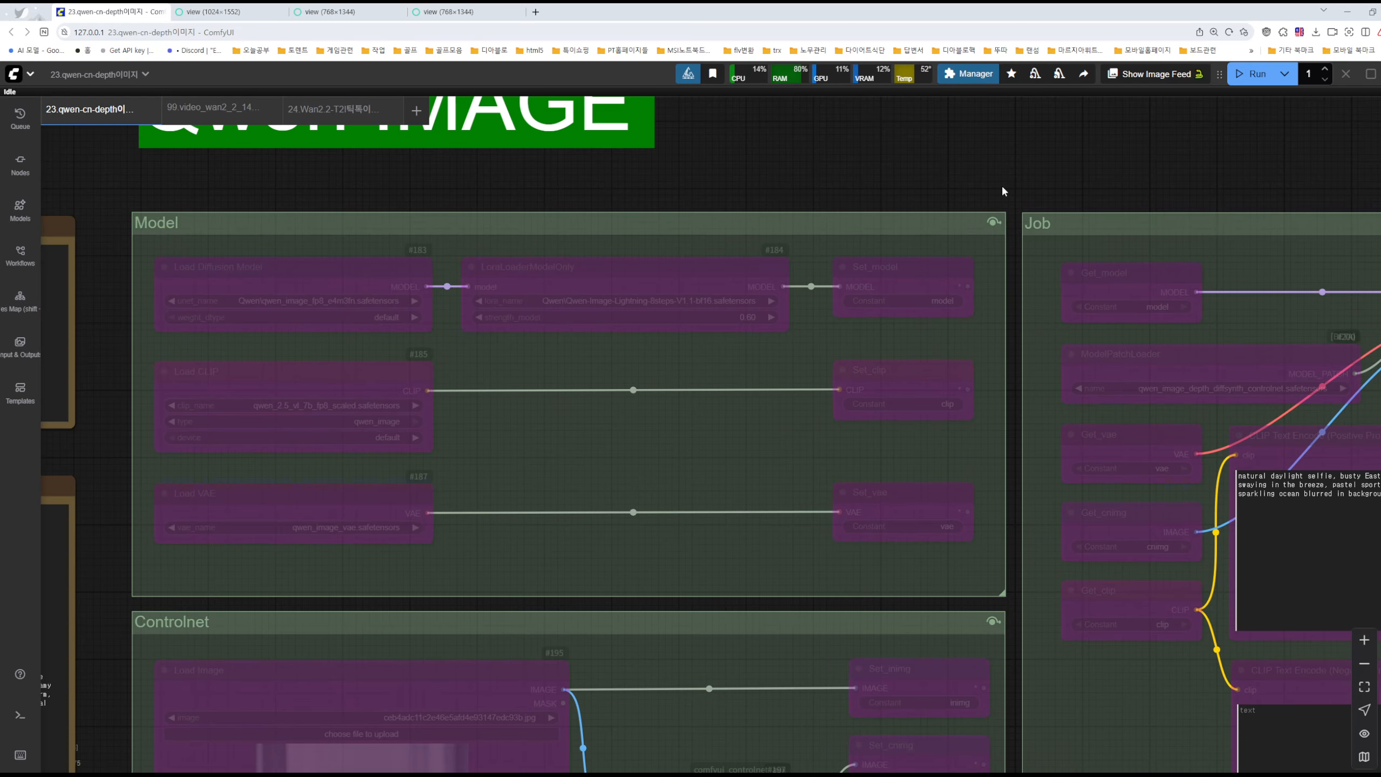
{"action": "left_click", "coordinate": [993, 223]}
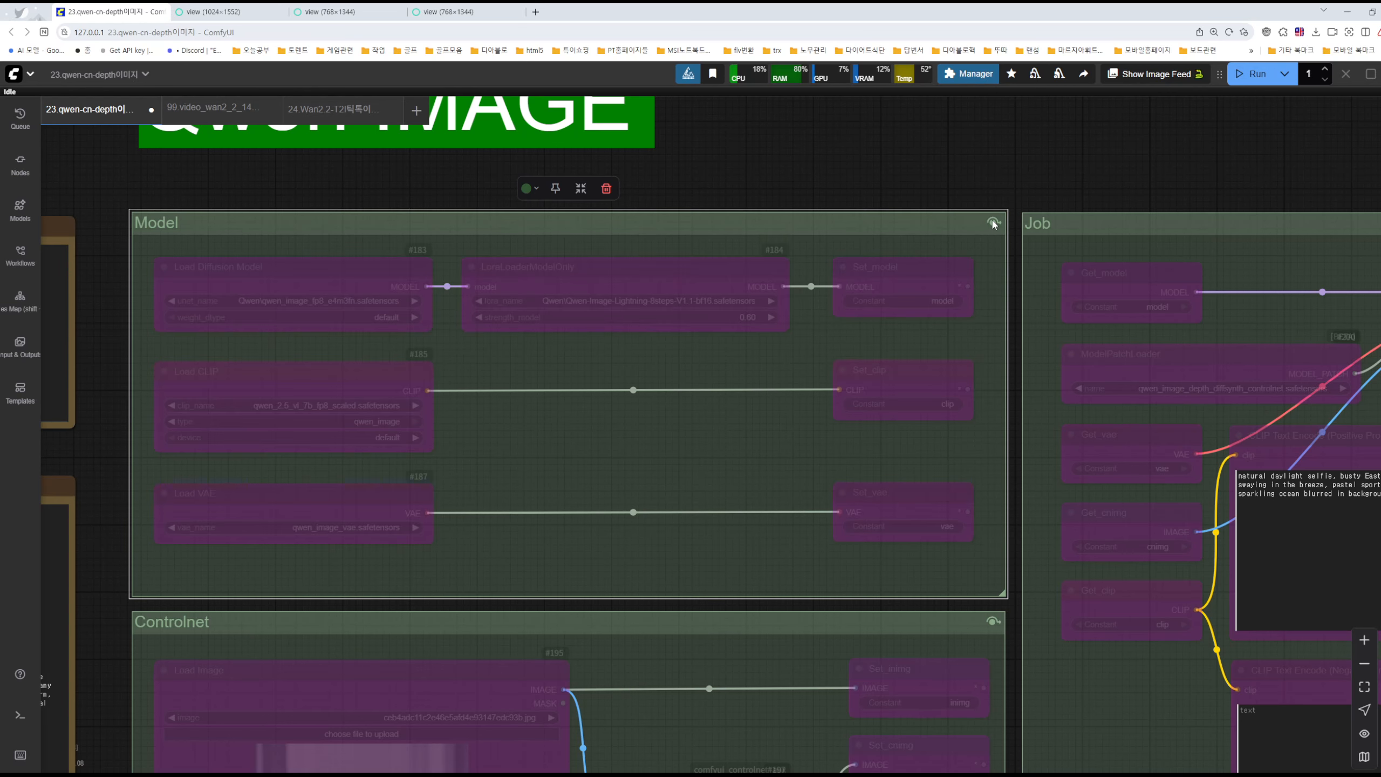
{"action": "left_click", "coordinate": [994, 623]}
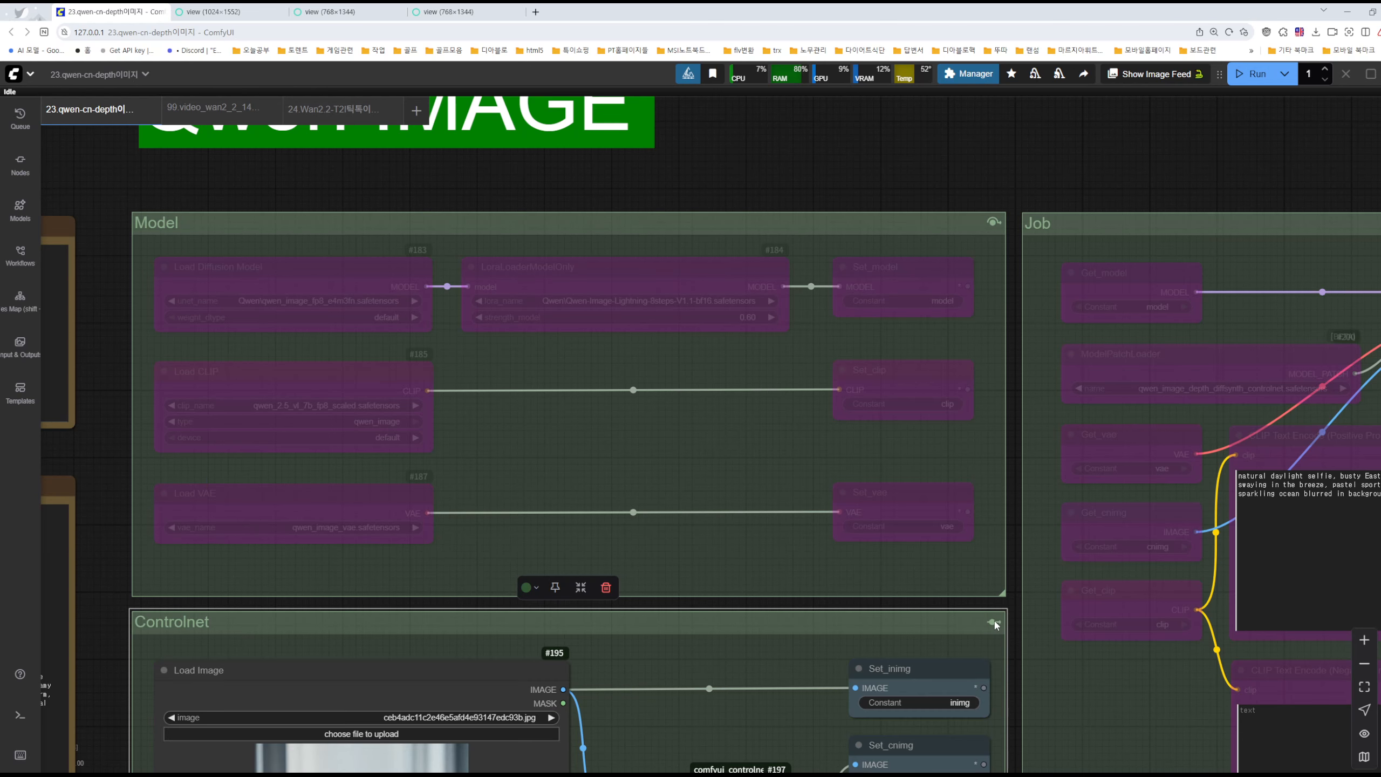
{"action": "left_click_drag", "start_coordinate": [863, 179], "coordinate": [846, 212]}
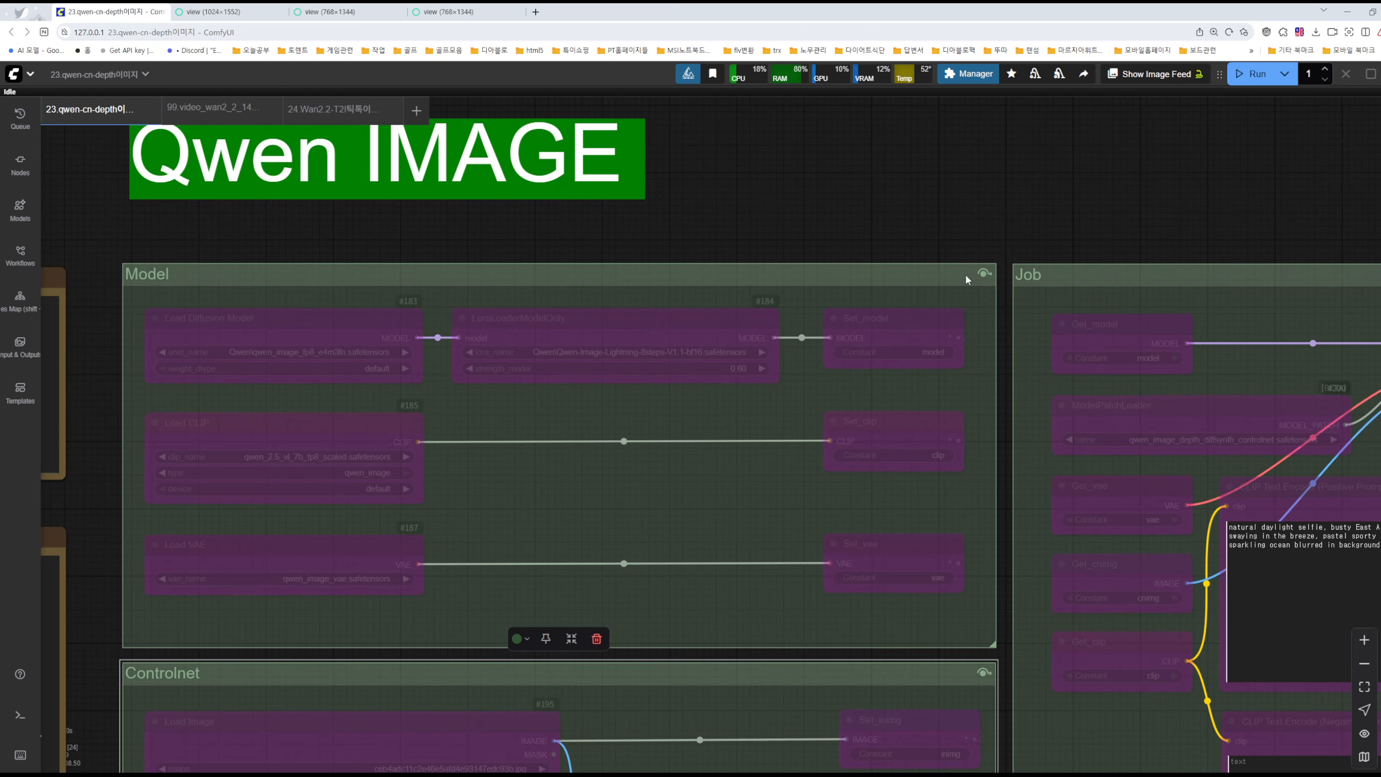
{"action": "left_click_drag", "start_coordinate": [952, 196], "coordinate": [825, 192]}
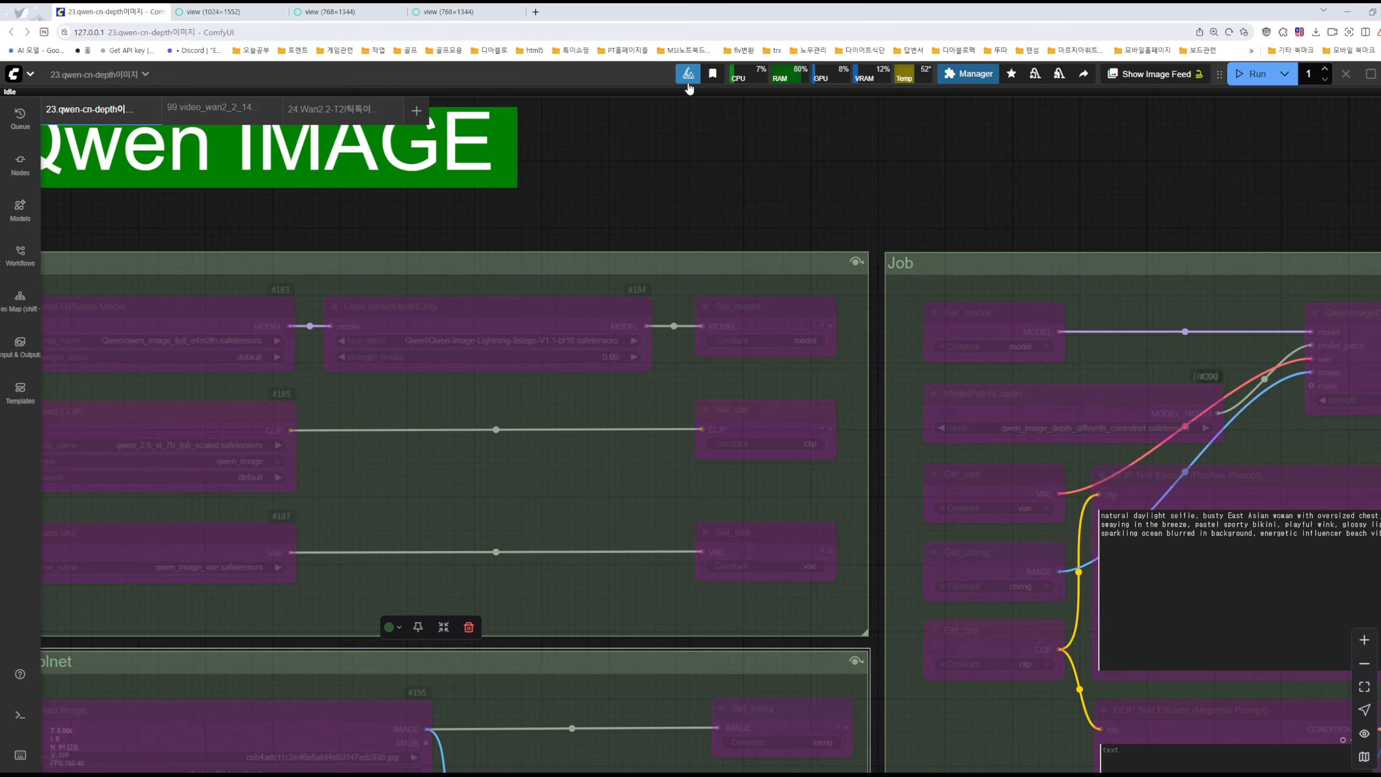
Open the rgthree-comfy settings, turn Show fast toggles in Group Headers off and on again, and close without saving.
{"action": "left_click", "coordinate": [615, 143]}
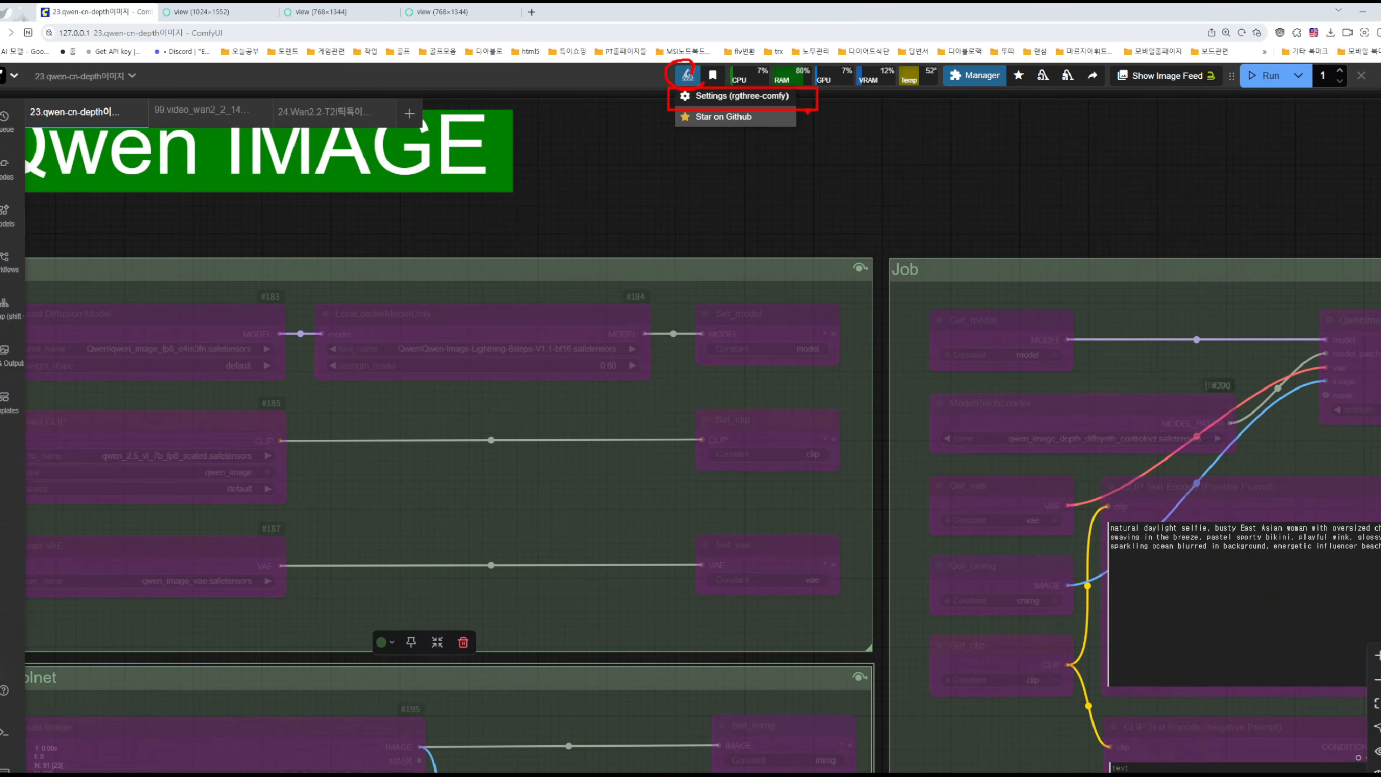
{"action": "left_click", "coordinate": [712, 95]}
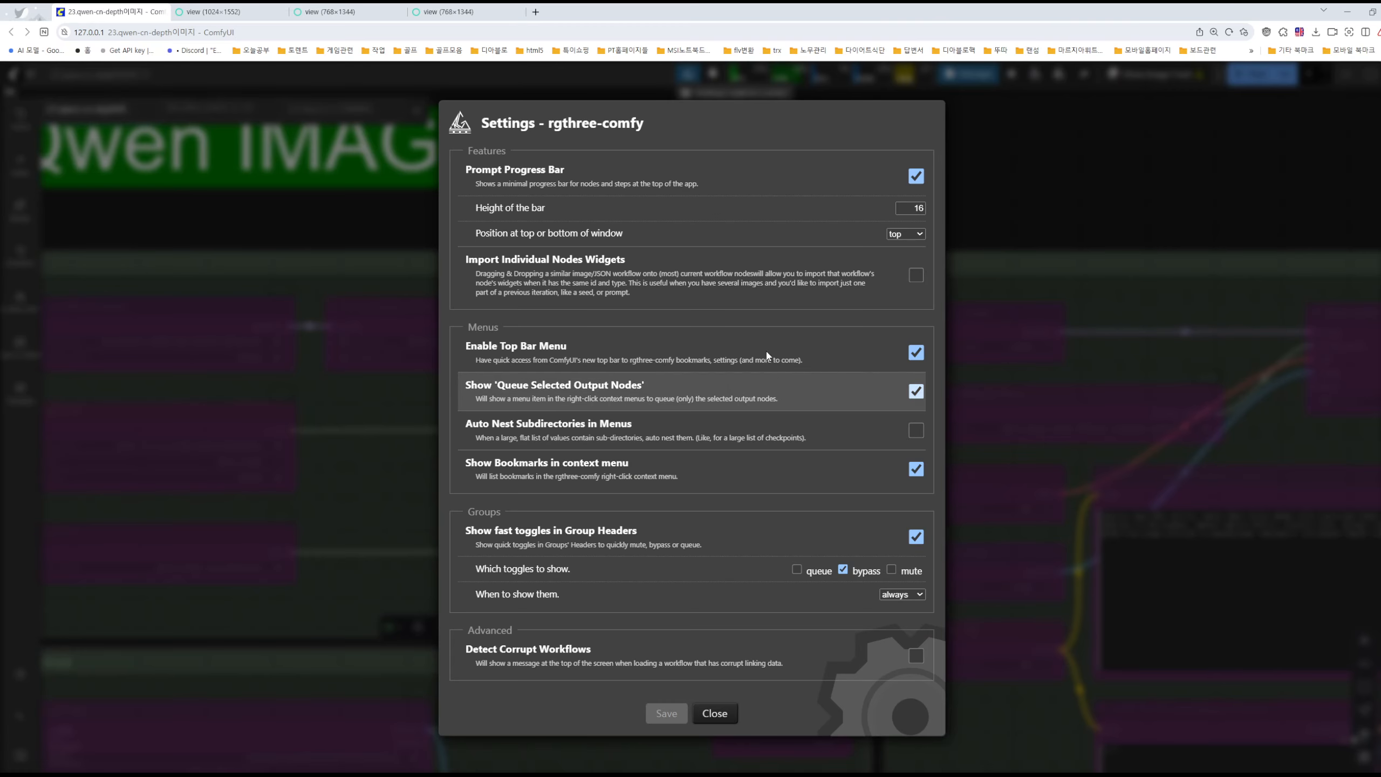
{"action": "left_click", "coordinate": [917, 539]}
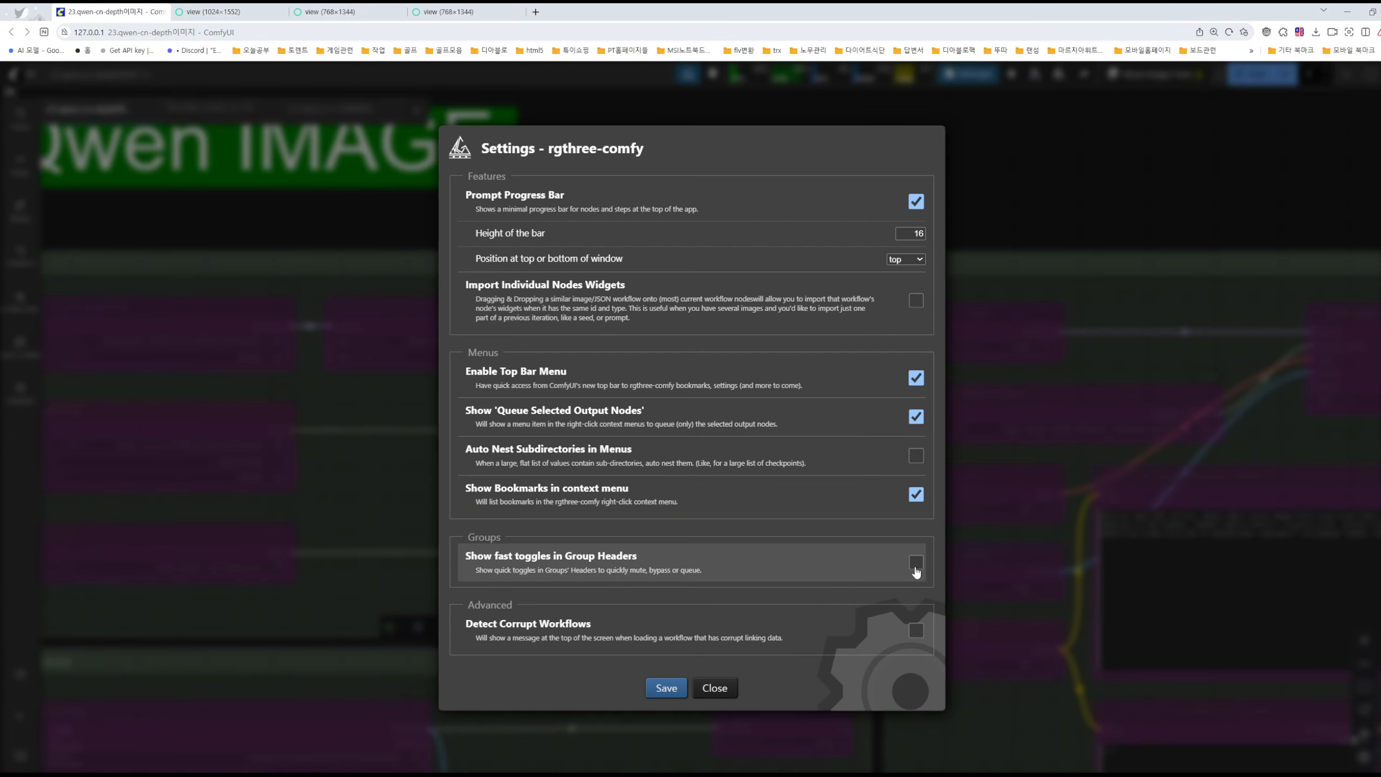
{"action": "left_click", "coordinate": [1228, 506]}
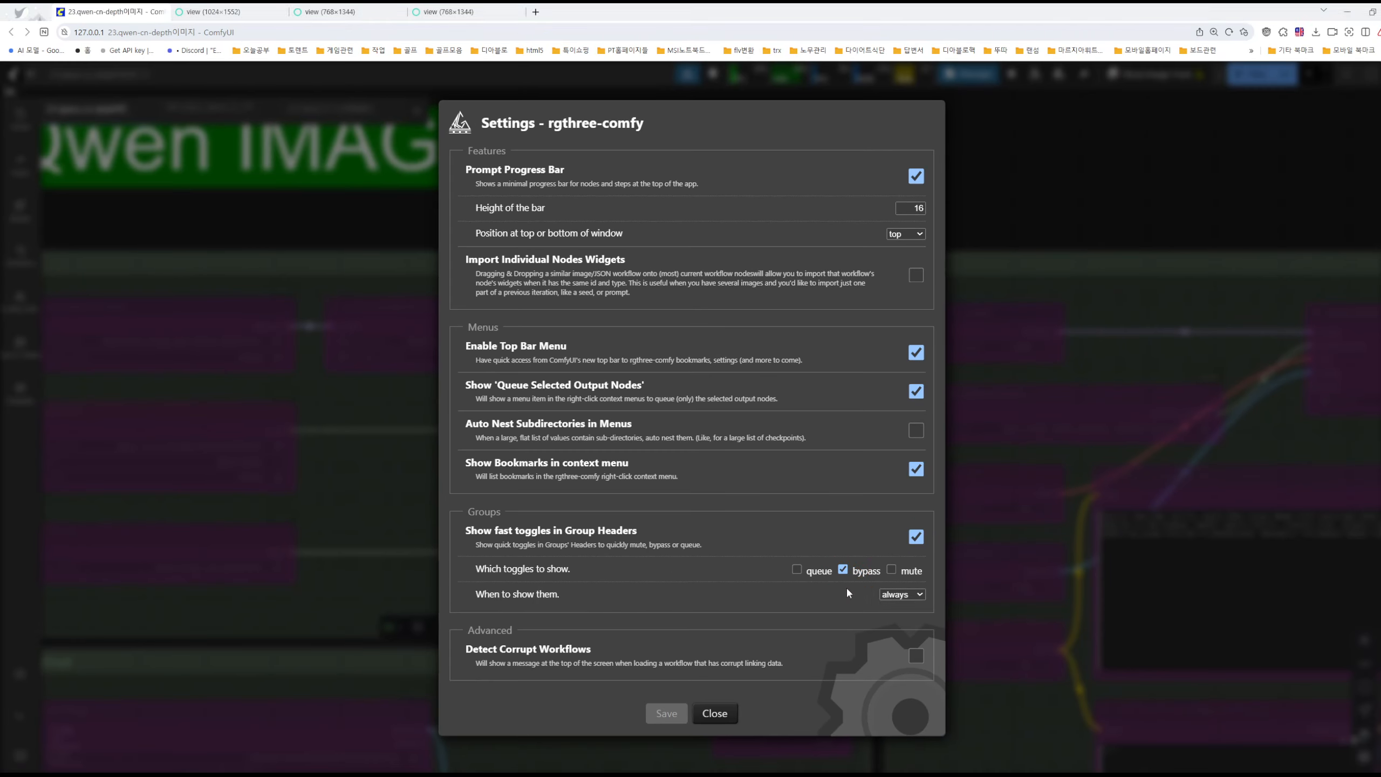
{"action": "left_click", "coordinate": [720, 713]}
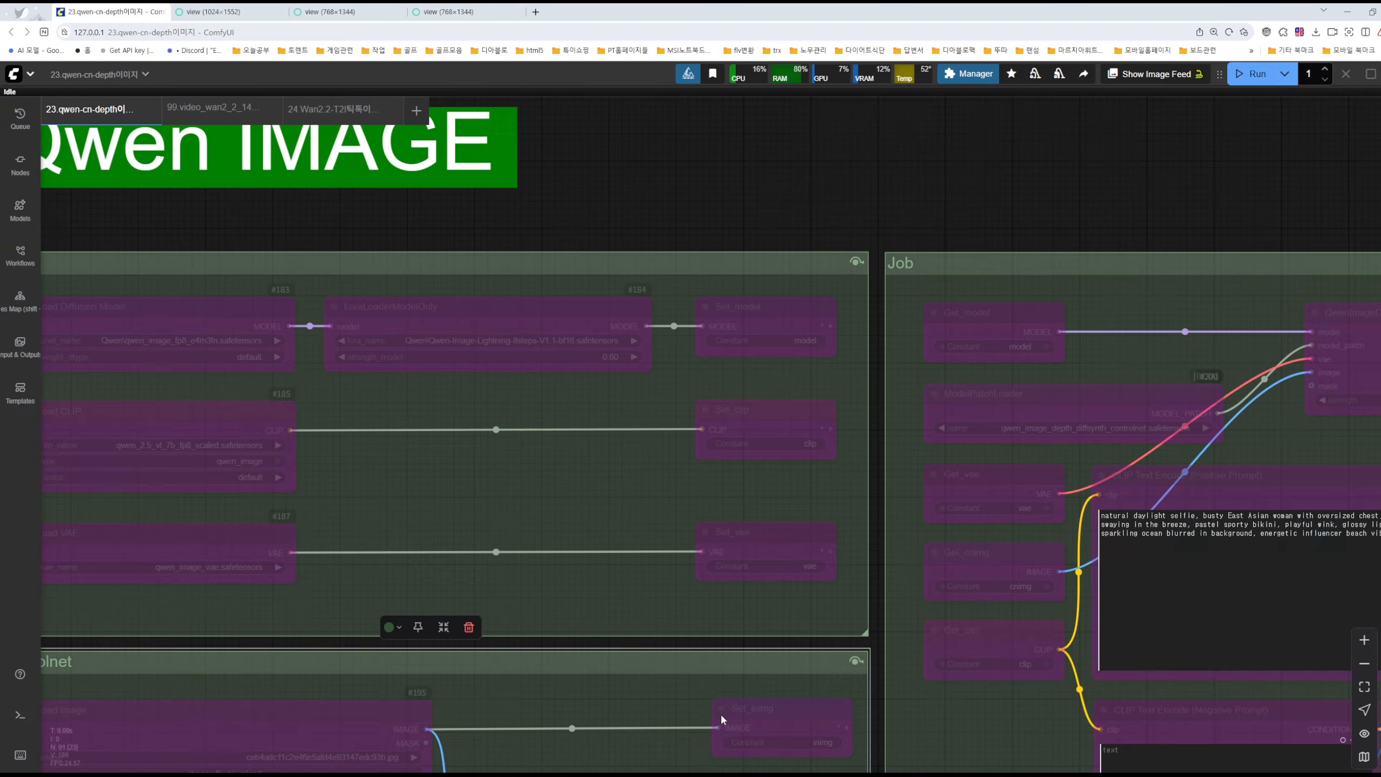
{"action": "left_click", "coordinate": [779, 207]}
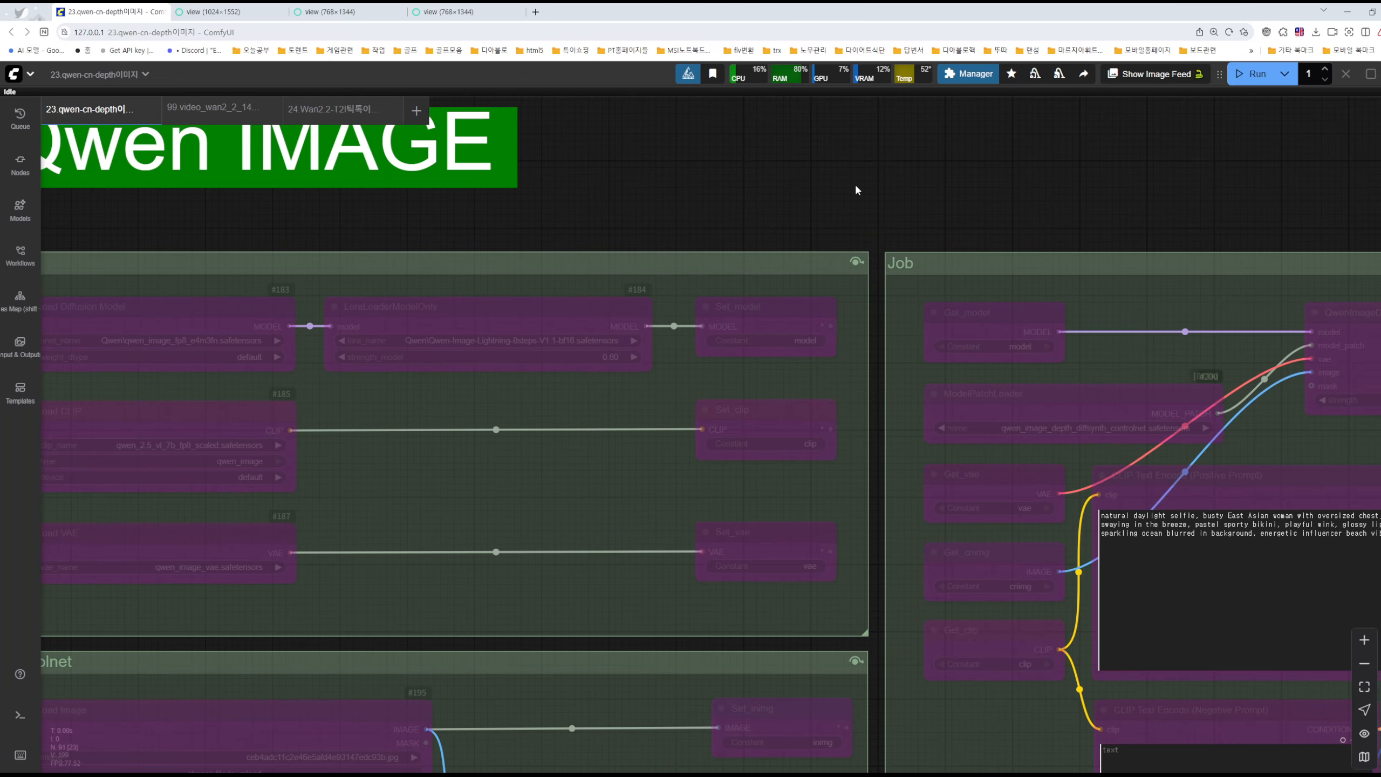
Switch the bypass of the Model group and of the Job group off and back on from their headers.
{"action": "scroll", "coordinate": [855, 189], "scroll_direction": "down", "scroll_amount": 3}
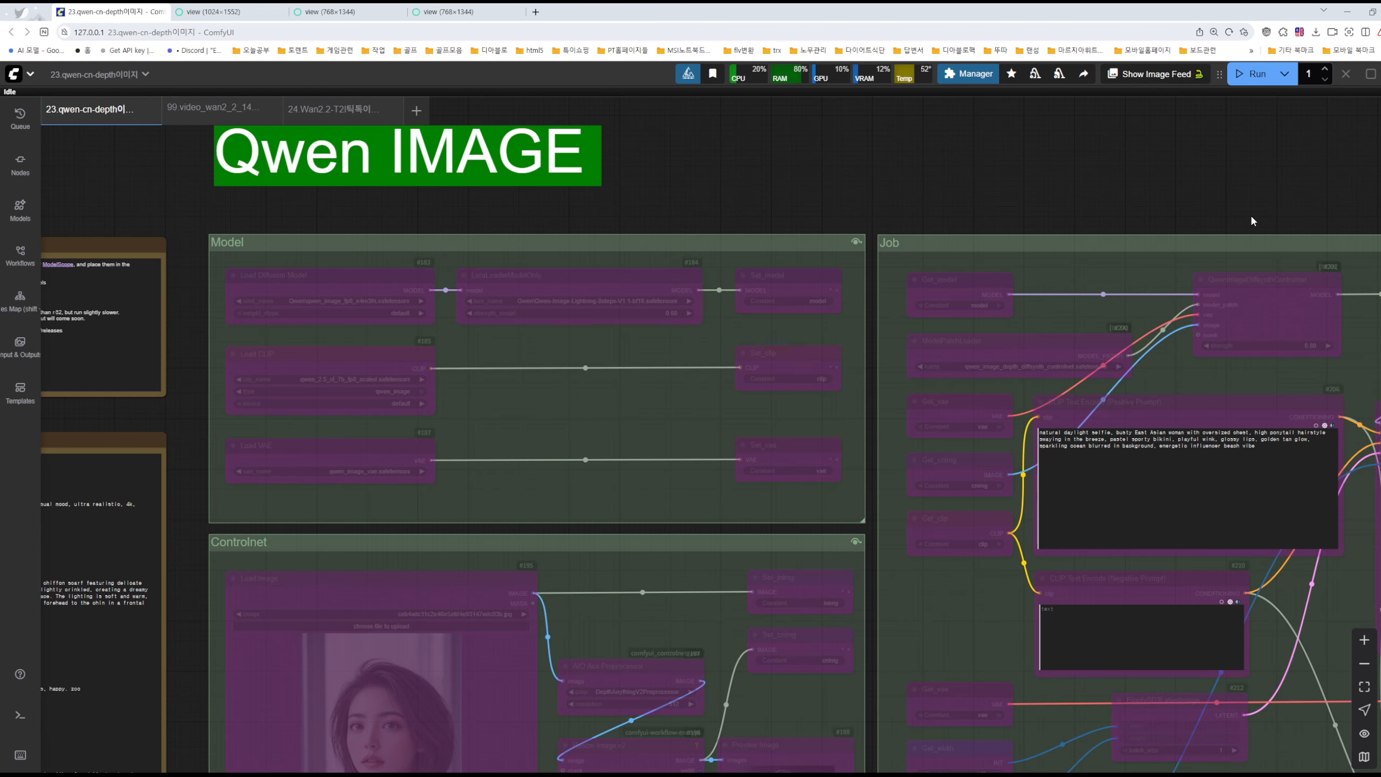
{"action": "left_click", "coordinate": [855, 243]}
{"action": "left_click", "coordinate": [855, 243]}
{"action": "left_click_drag", "start_coordinate": [989, 193], "coordinate": [671, 197]}
{"action": "left_click_drag", "start_coordinate": [961, 192], "coordinate": [549, 180]}
{"action": "scroll", "coordinate": [805, 194], "scroll_direction": "down", "scroll_amount": 4}
{"action": "scroll", "coordinate": [892, 185], "scroll_direction": "down", "scroll_amount": 1}
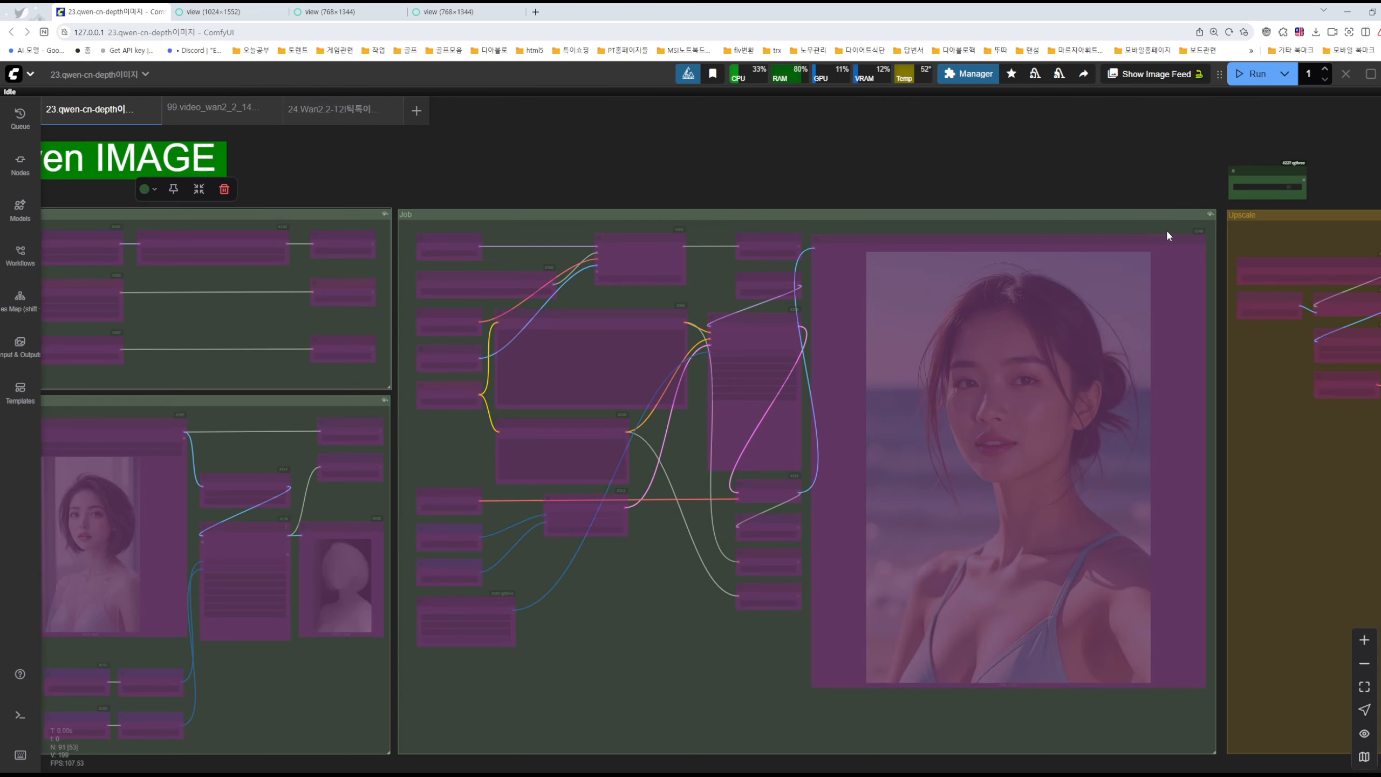
{"action": "left_click", "coordinate": [1210, 213]}
{"action": "left_click", "coordinate": [1210, 213]}
Rename the Upscale group in the Qwen IMAGE section to Upscale2.
{"action": "left_click_drag", "start_coordinate": [1157, 171], "coordinate": [818, 302]}
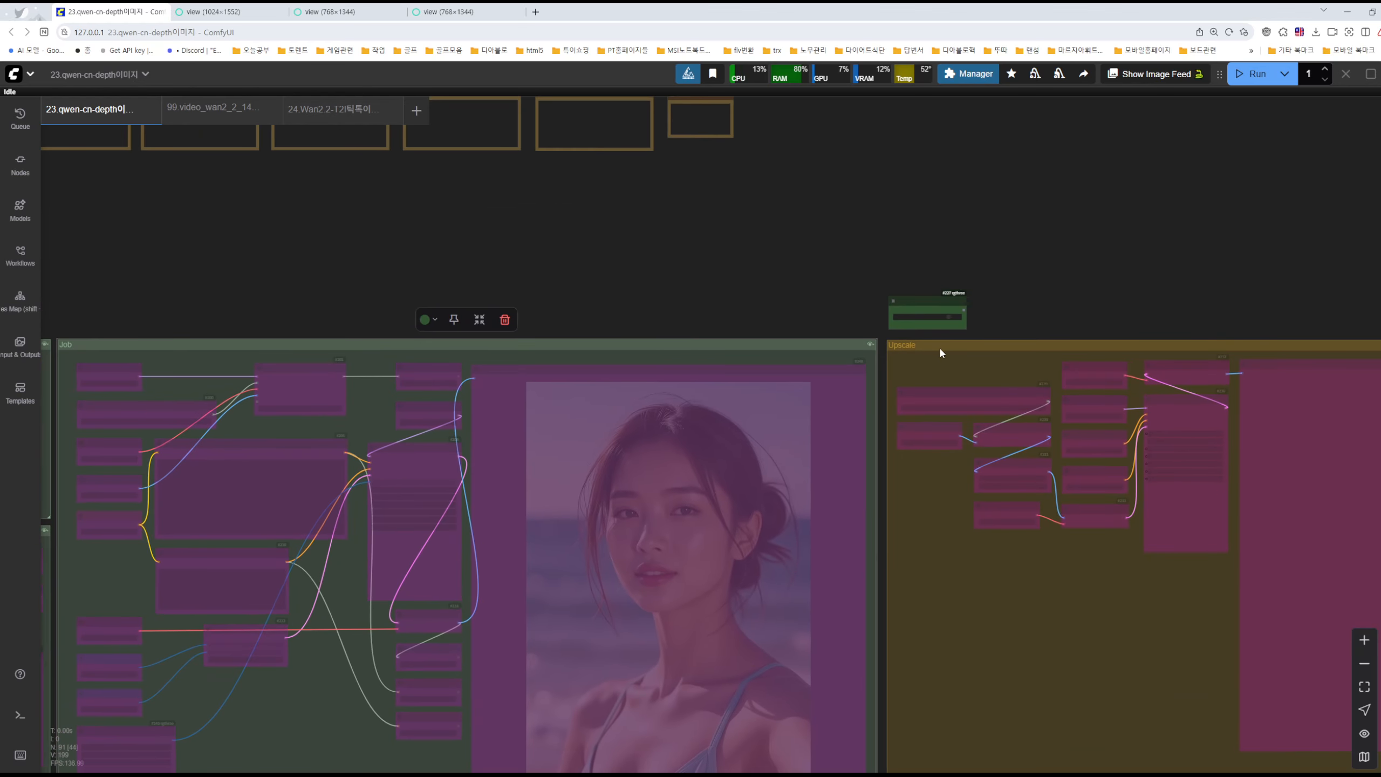
{"action": "left_click", "coordinate": [907, 341]}
{"action": "scroll", "coordinate": [1014, 320], "scroll_direction": "up", "scroll_amount": 5}
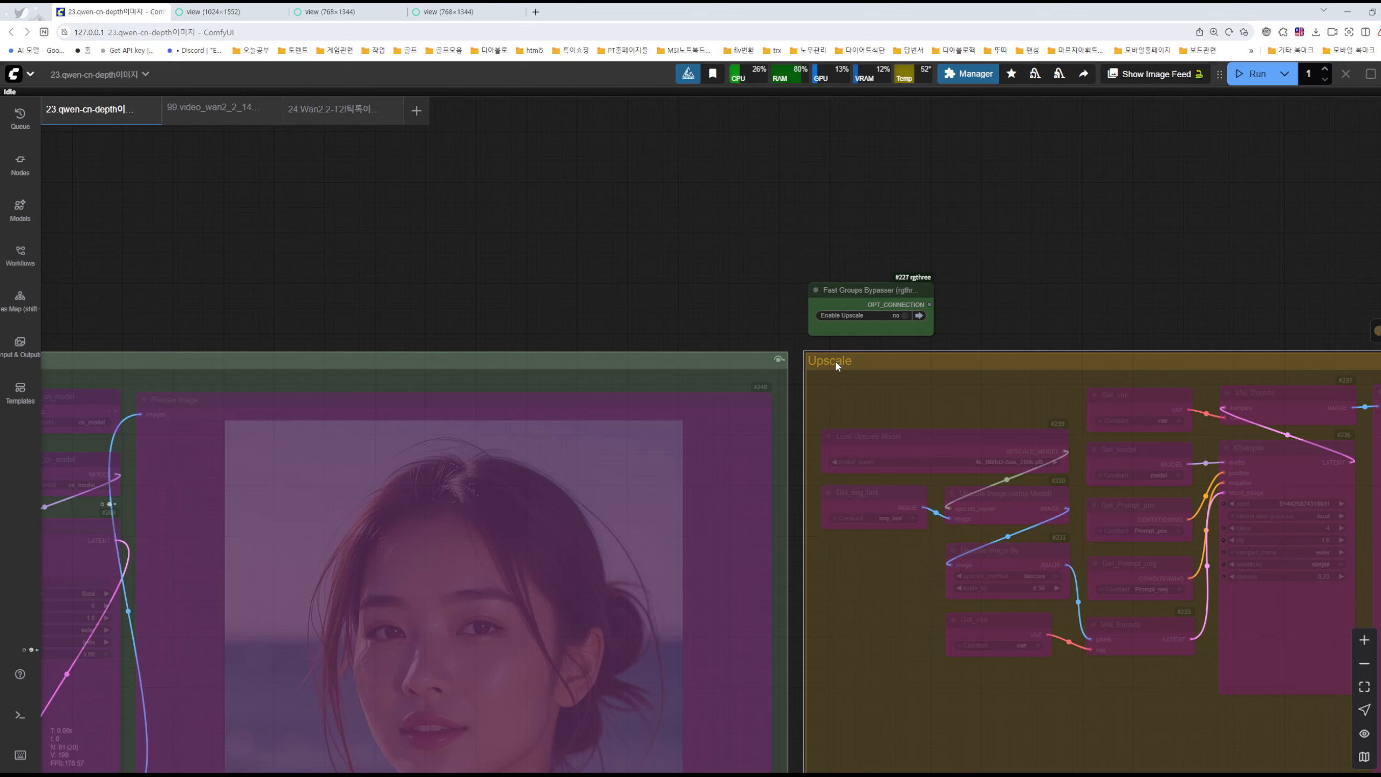
{"action": "double_click", "coordinate": [835, 360]}
{"action": "type", "text": "2"}
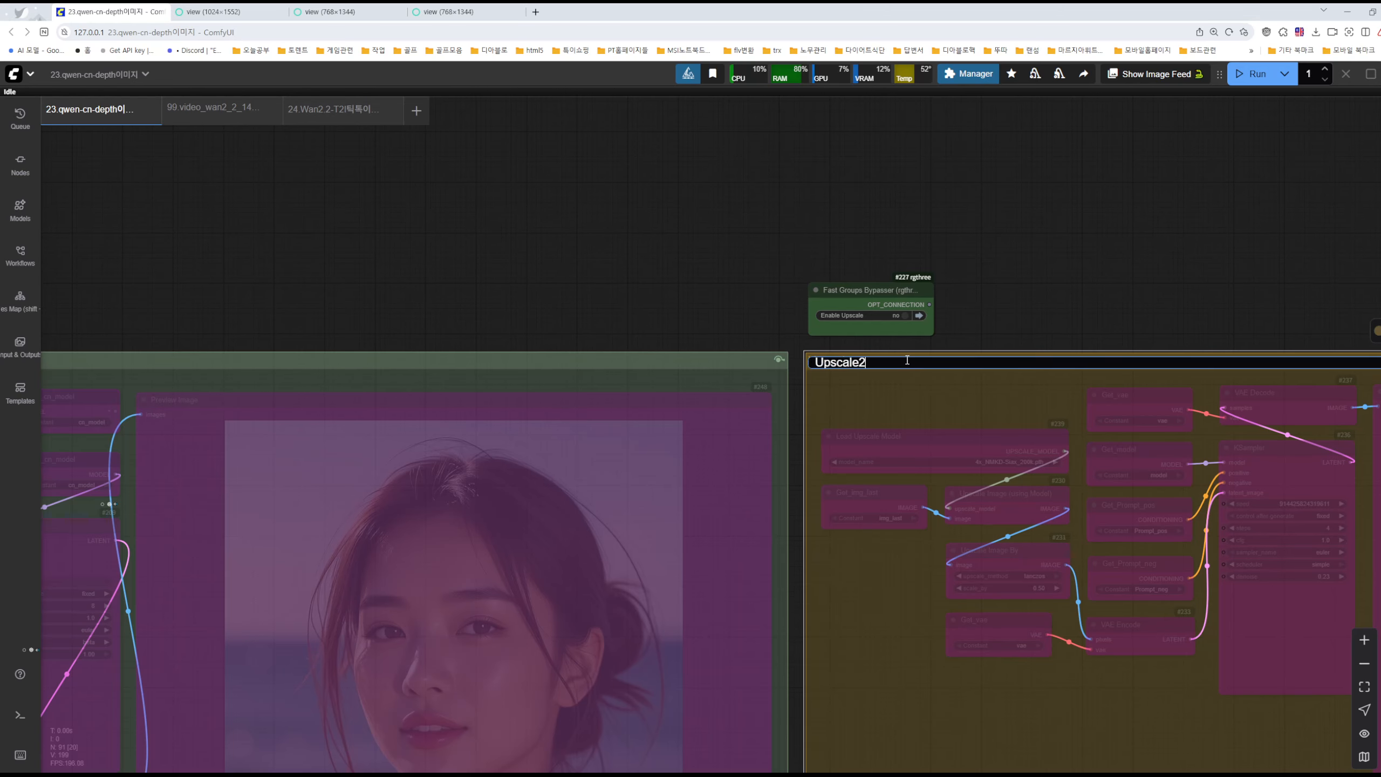
{"action": "key", "text": "Return"}
Change the matchTitle property of the Fast Groups Bypasser so it controls only the Upscale2 group.
{"action": "right_click", "coordinate": [872, 296]}
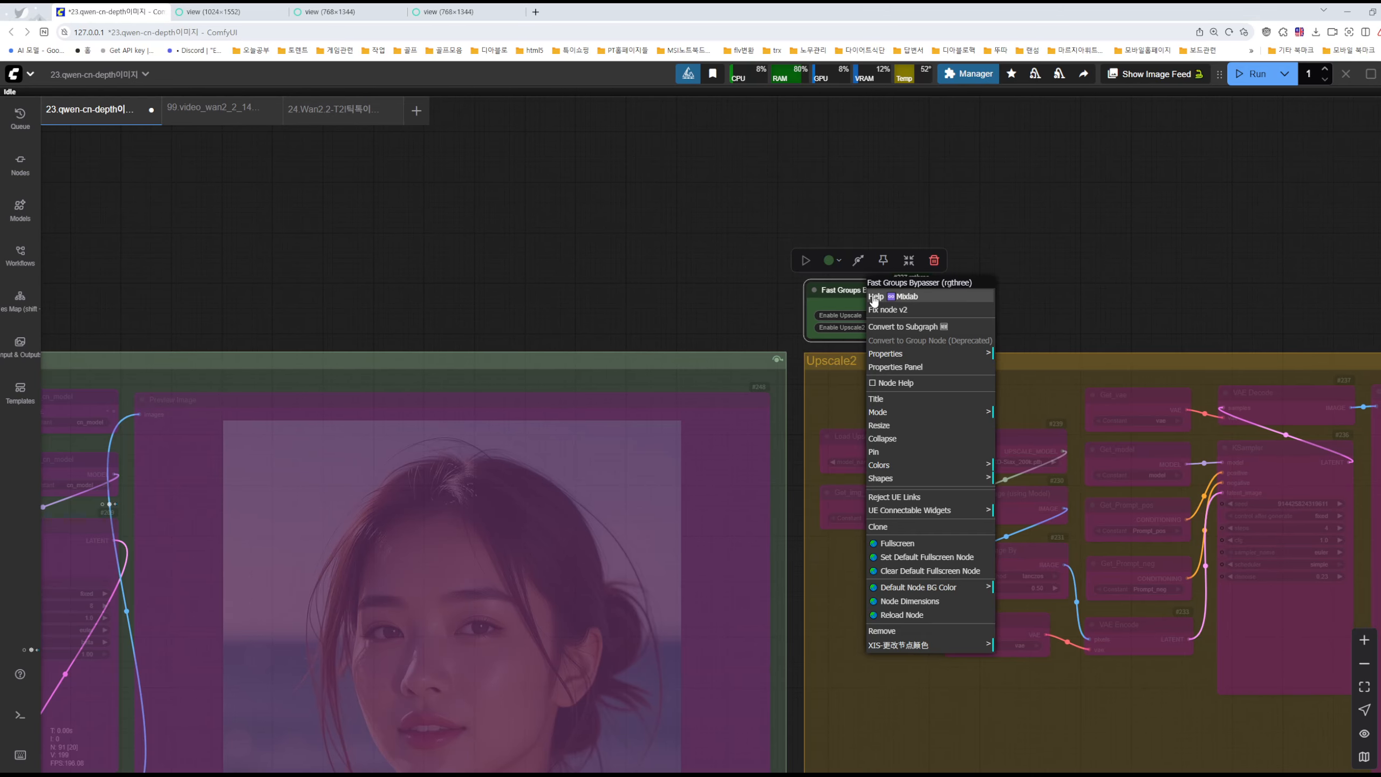
{"action": "left_click", "coordinate": [903, 354]}
{"action": "left_click", "coordinate": [1069, 380]}
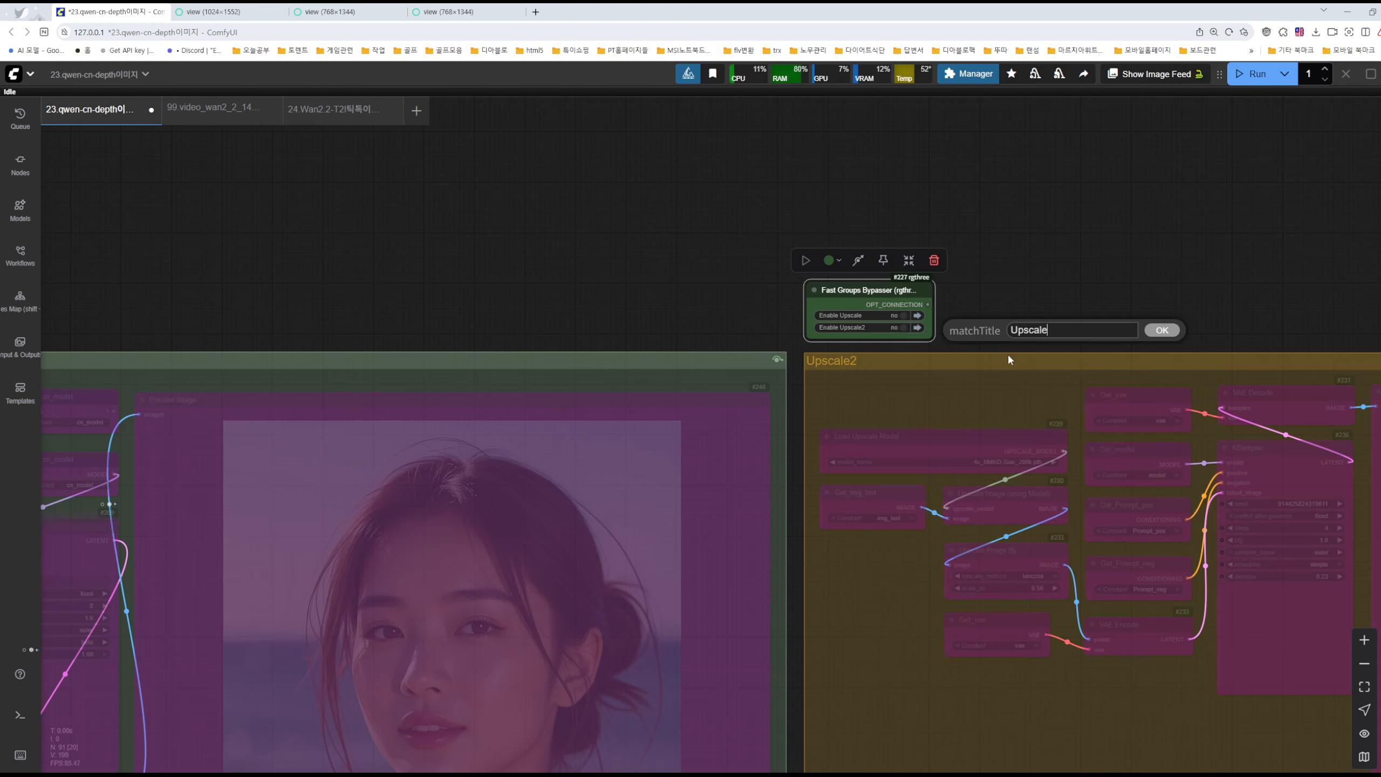
{"action": "left_click", "coordinate": [1172, 336]}
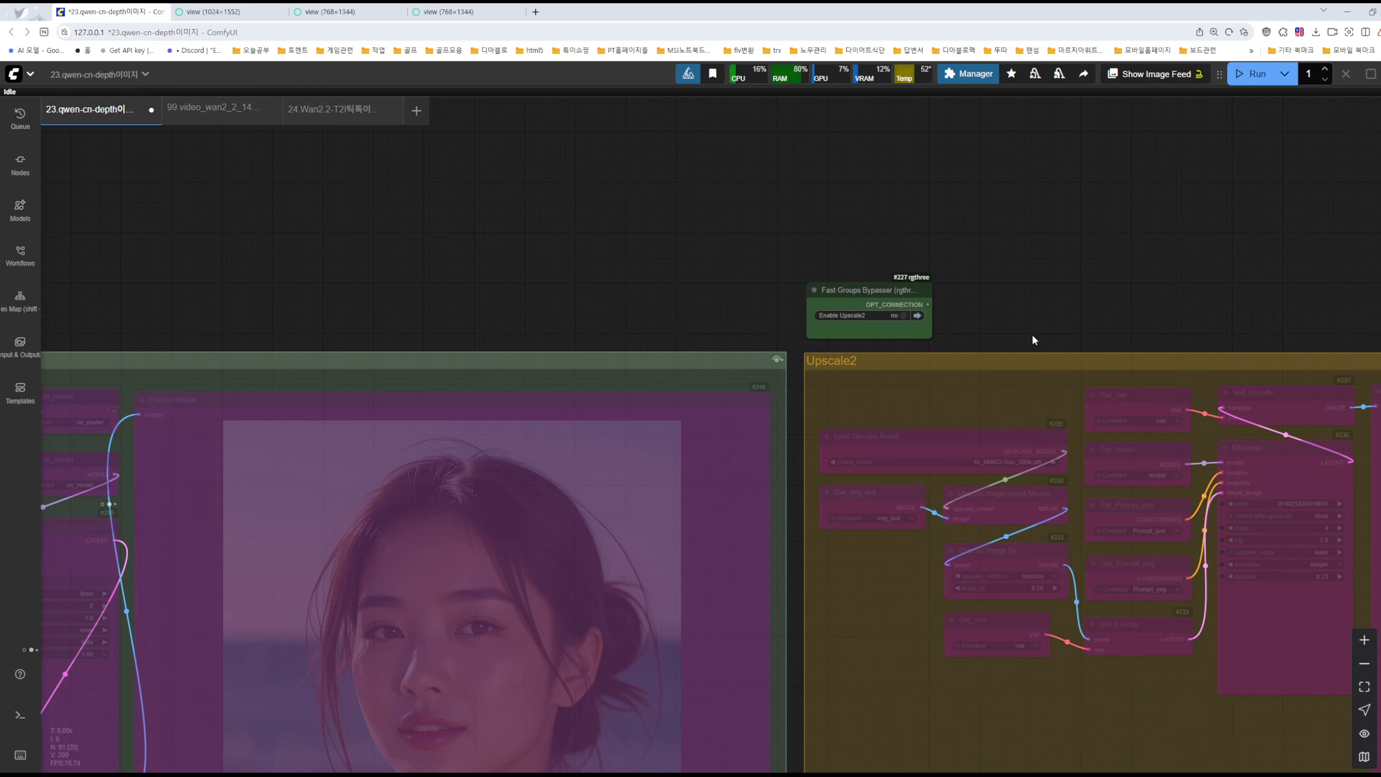
Test the Enable Upscale2 toggle on the bypasser, leave it set to no, and save the workflow.
{"action": "left_click", "coordinate": [894, 316]}
{"action": "left_click", "coordinate": [895, 315]}
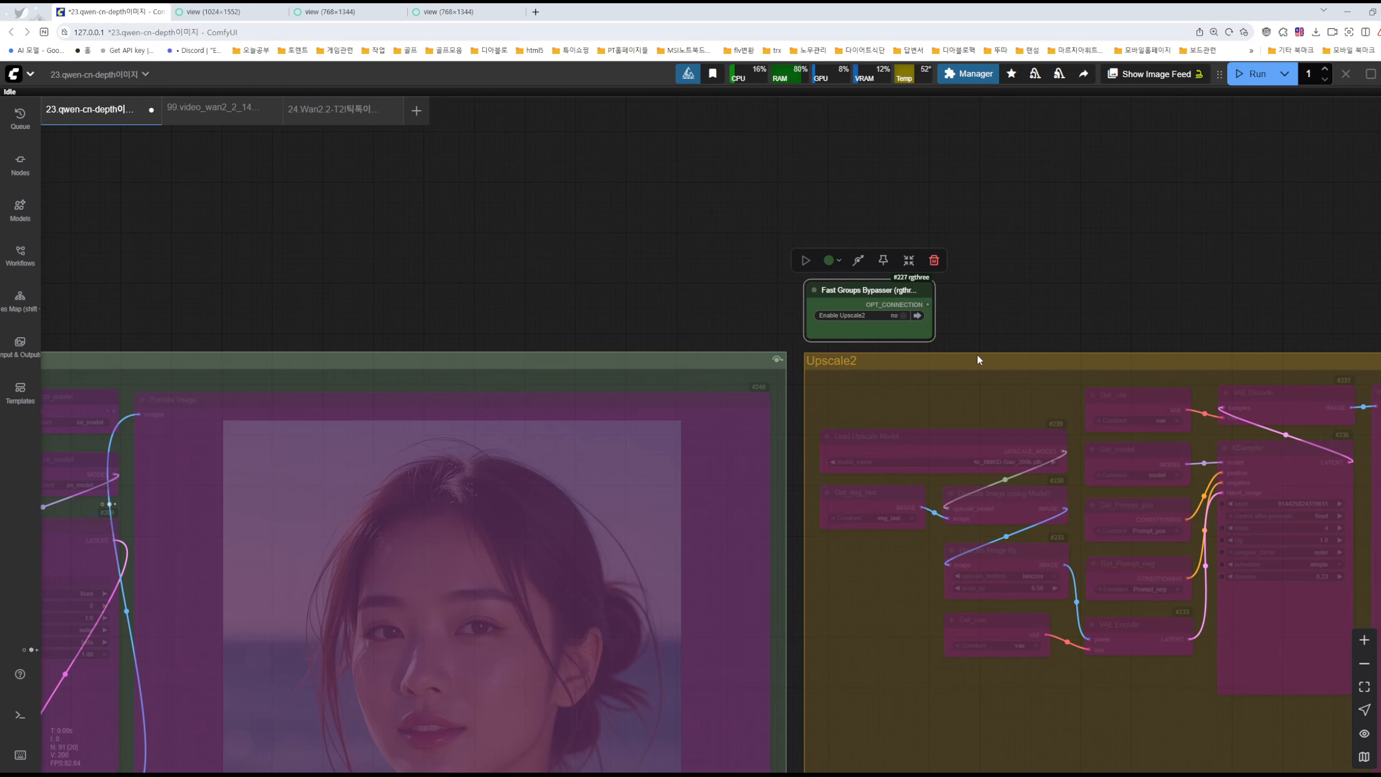
{"action": "key", "text": "ctrl+s"}
{"action": "left_click", "coordinate": [1029, 280]}
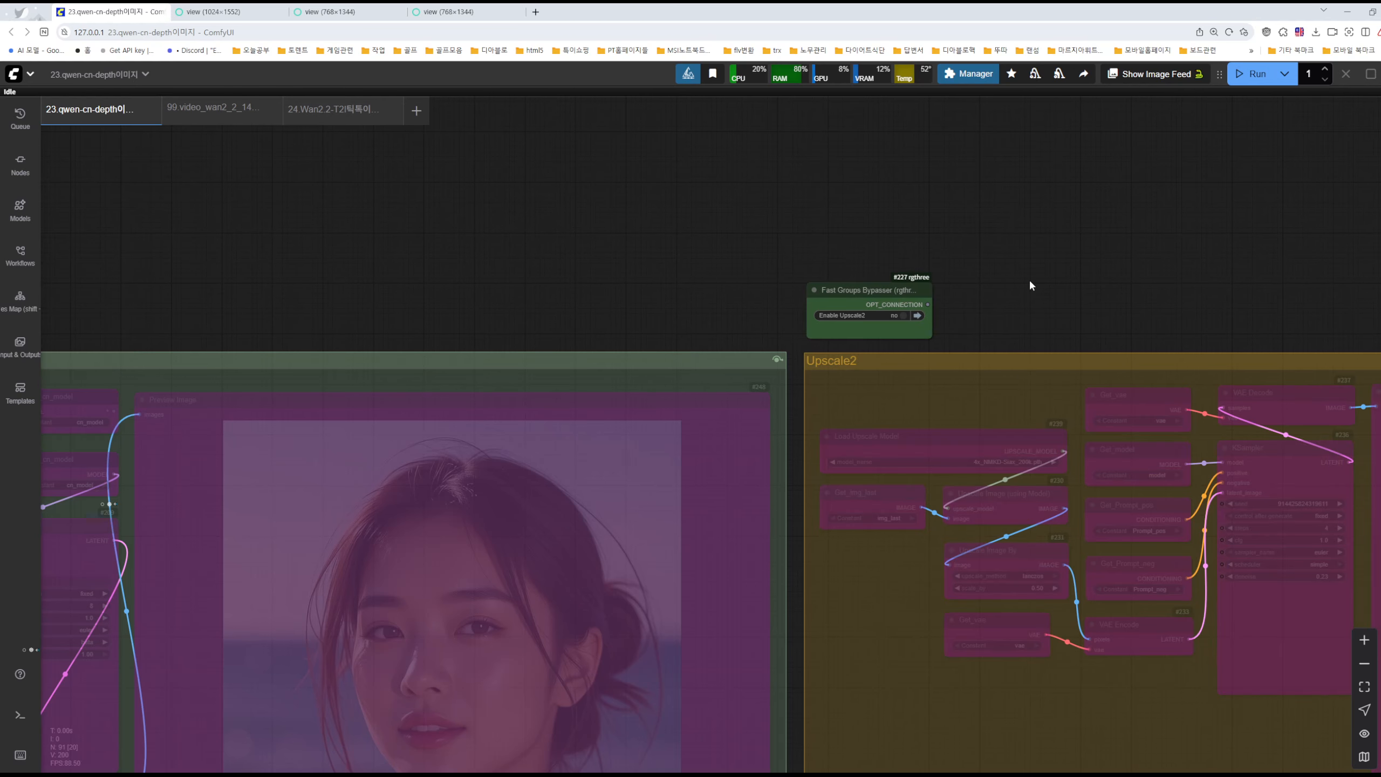
Rename the Upscale group in the Wan IMAGE section to Upscale1.
{"action": "scroll", "coordinate": [1031, 276], "scroll_direction": "down", "scroll_amount": 4}
{"action": "left_click_drag", "start_coordinate": [1049, 251], "coordinate": [1086, 453]}
{"action": "left_click_drag", "start_coordinate": [992, 294], "coordinate": [1155, 749]}
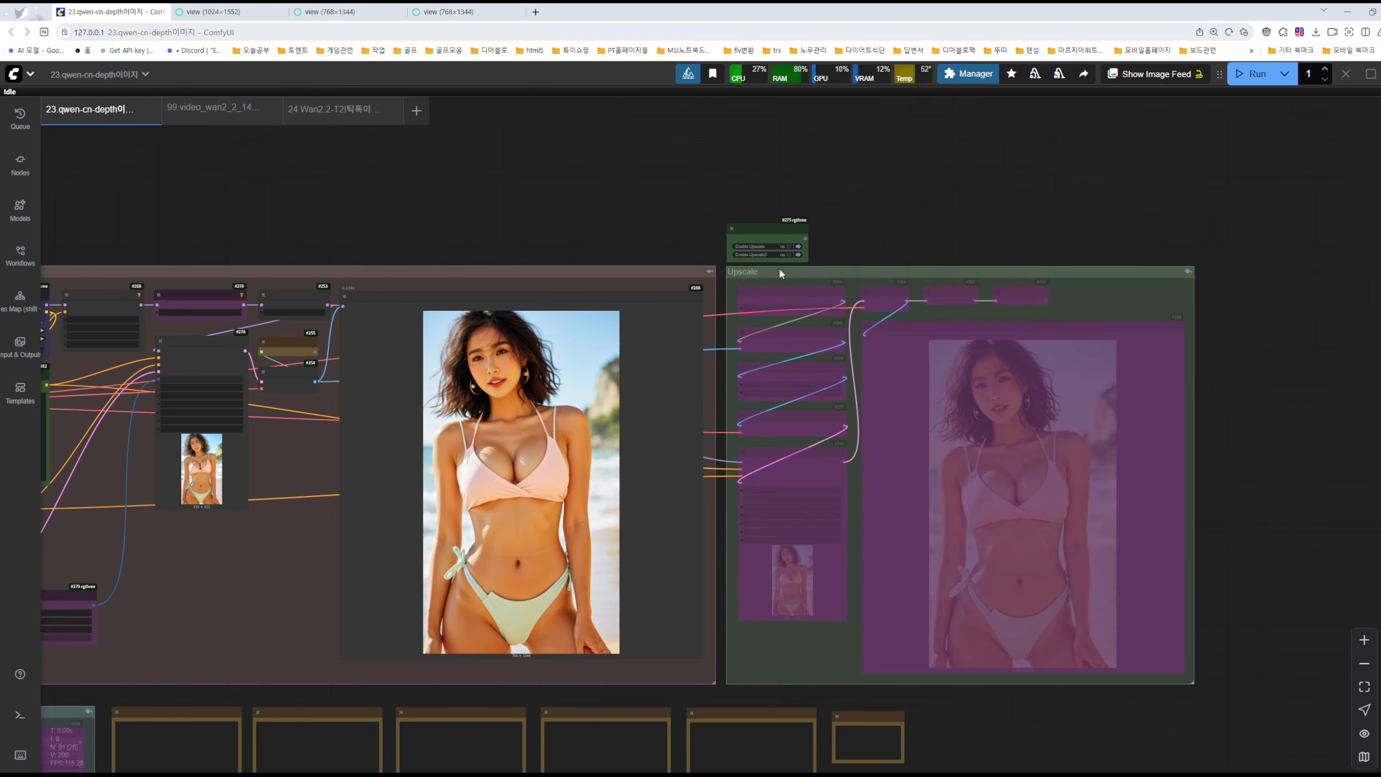
{"action": "scroll", "coordinate": [781, 273], "scroll_direction": "up", "scroll_amount": 8}
{"action": "double_click", "coordinate": [723, 281]}
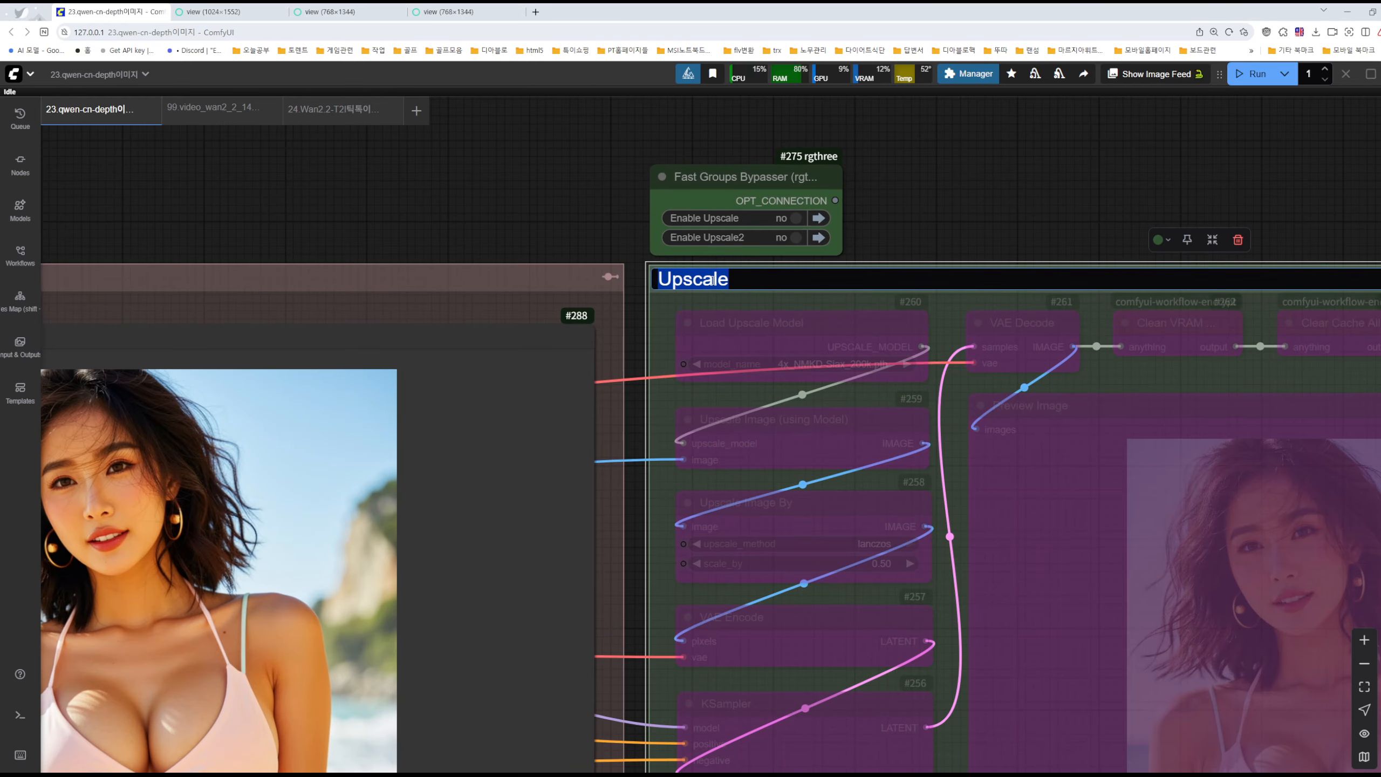
{"action": "left_click", "coordinate": [756, 278]}
{"action": "type", "text": "1"}
{"action": "left_click", "coordinate": [901, 210]}
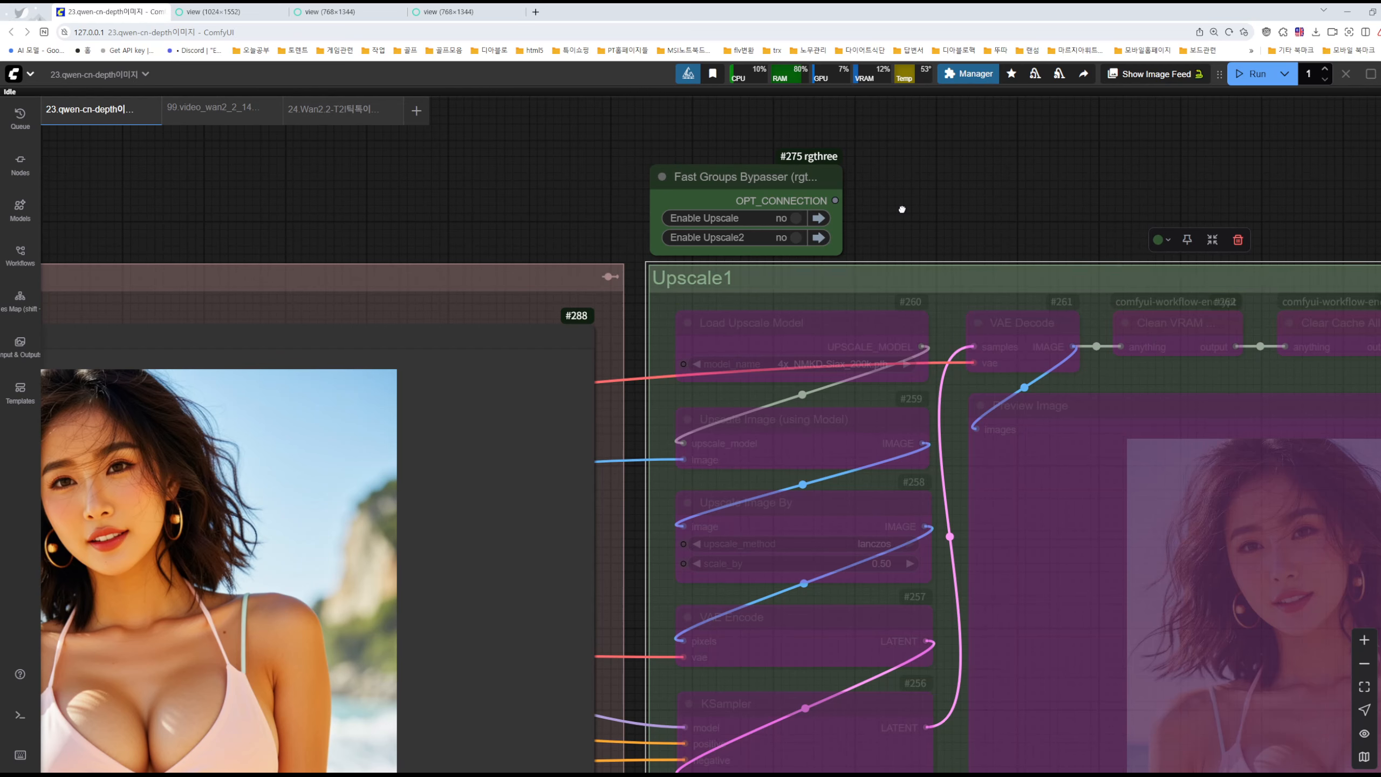
Change the matchTitle property of the bypasser above Upscale1 so it controls only that group, and reduce the node's height.
{"action": "right_click", "coordinate": [763, 180]}
{"action": "left_click", "coordinate": [805, 242]}
{"action": "left_click", "coordinate": [979, 254]}
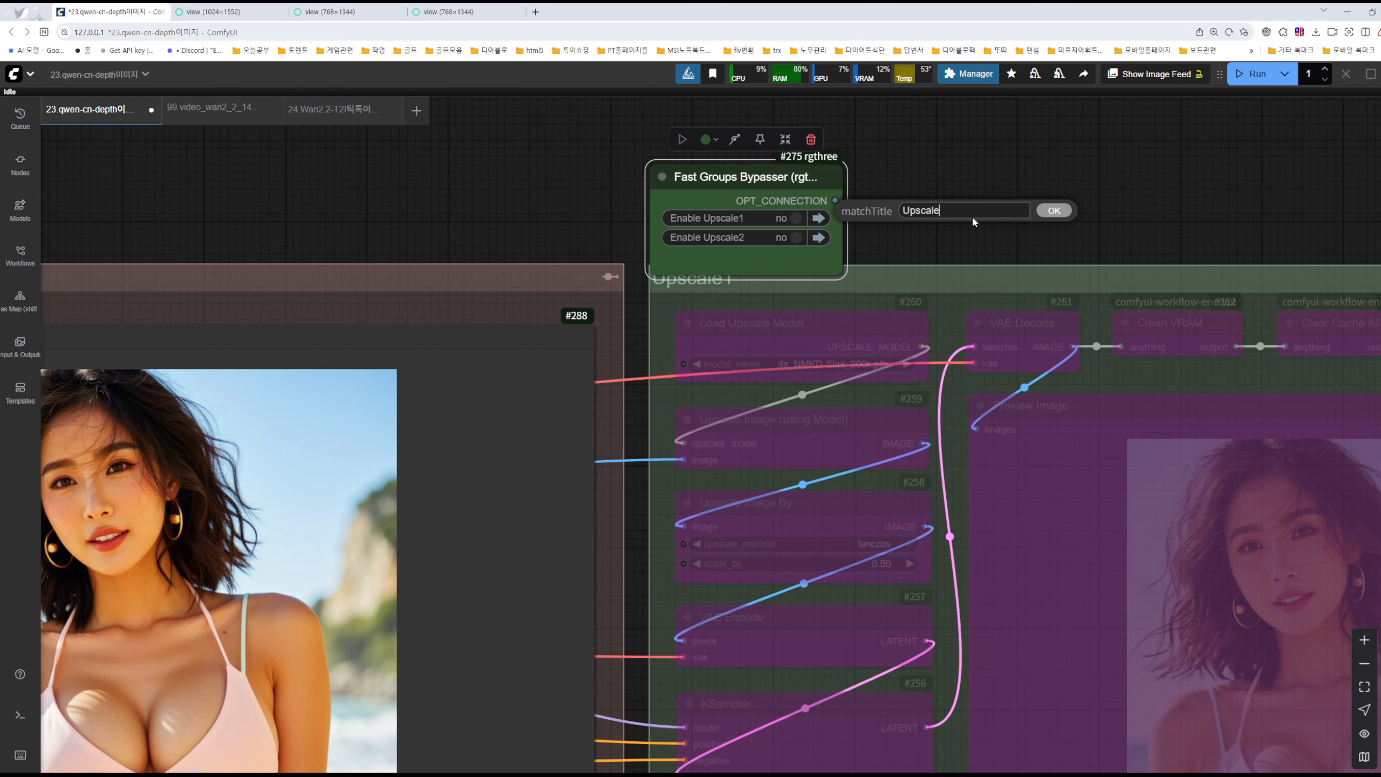
{"action": "left_click", "coordinate": [1060, 211]}
{"action": "left_click", "coordinate": [941, 210]}
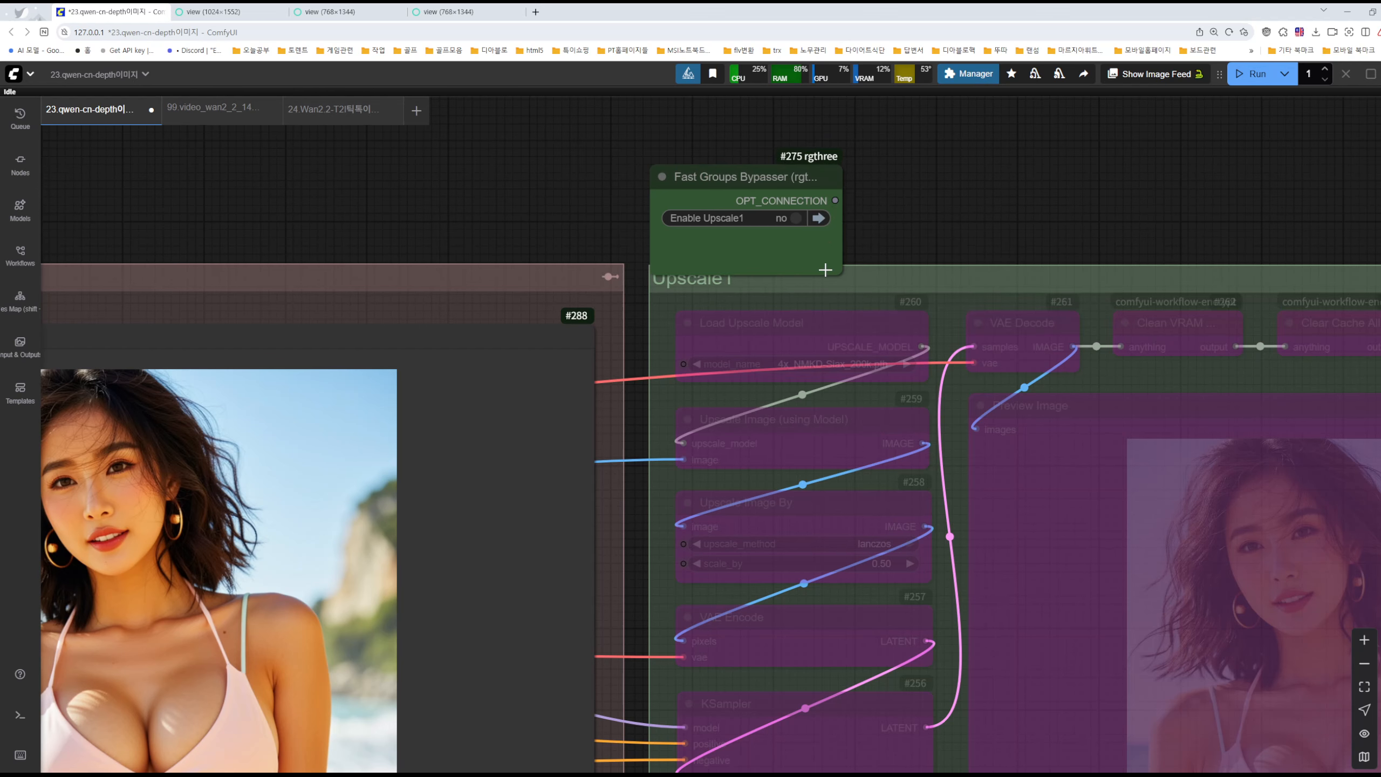
{"action": "left_click_drag", "start_coordinate": [825, 270], "coordinate": [832, 244]}
Test the Enable Upscale1 toggle on the bypasser, leave it set to no, and save the workflow.
{"action": "left_click", "coordinate": [790, 218]}
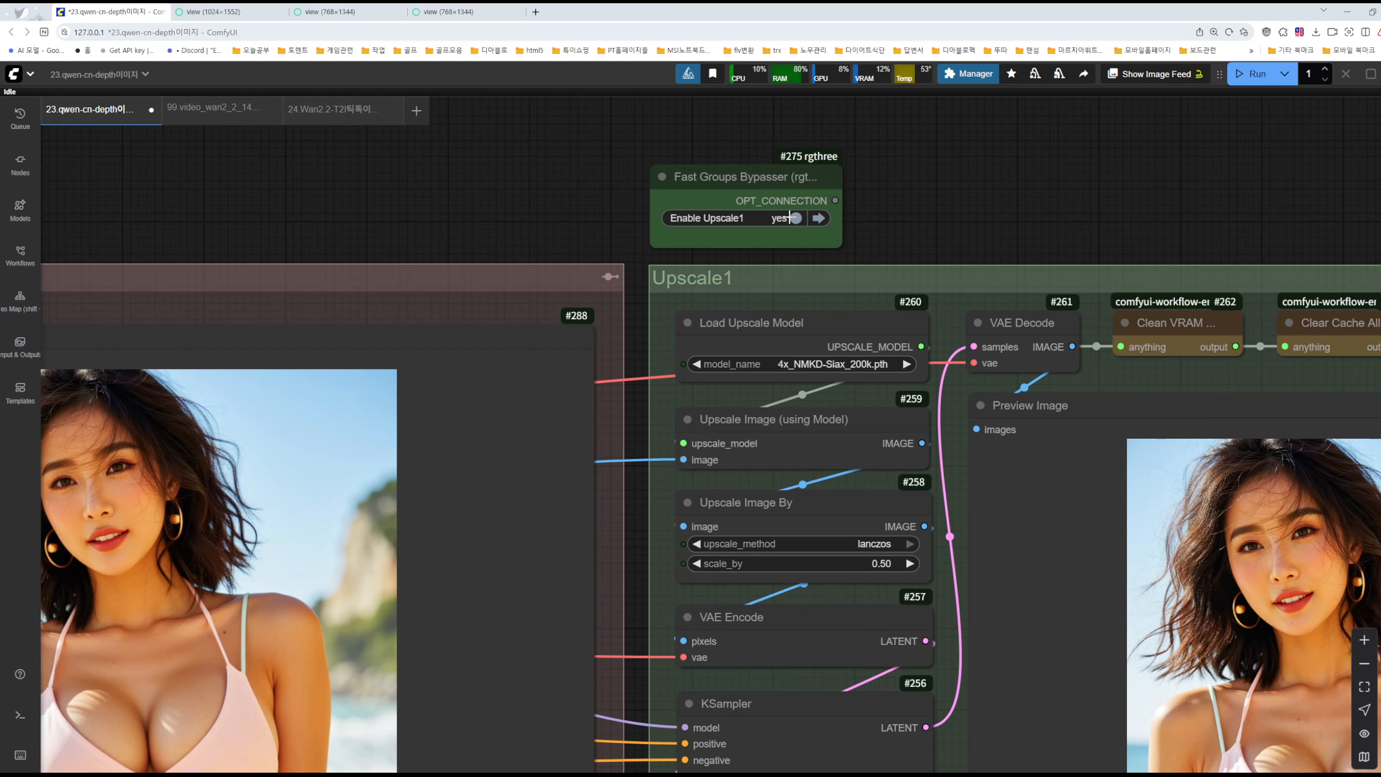
{"action": "left_click", "coordinate": [789, 217]}
{"action": "scroll", "coordinate": [789, 218], "scroll_direction": "down", "scroll_amount": 5}
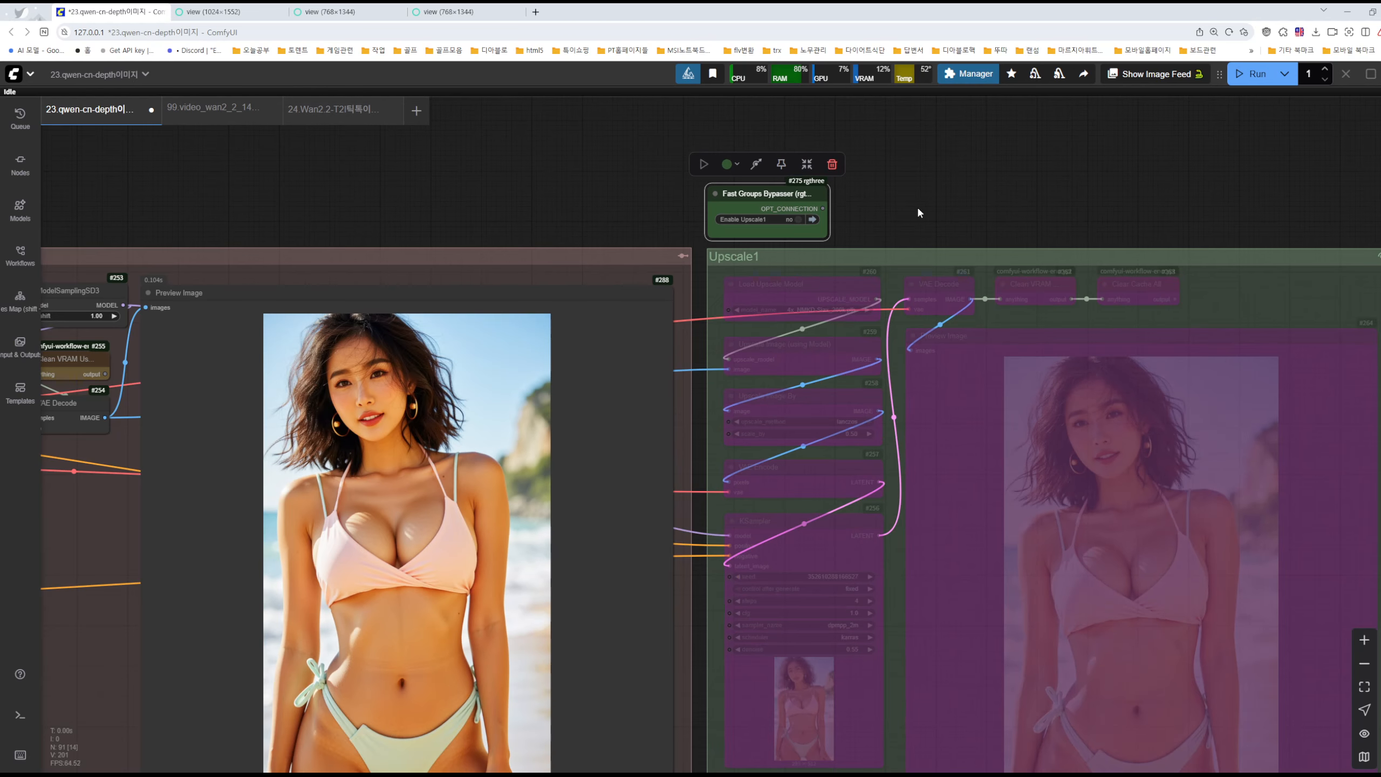
{"action": "left_click", "coordinate": [924, 209]}
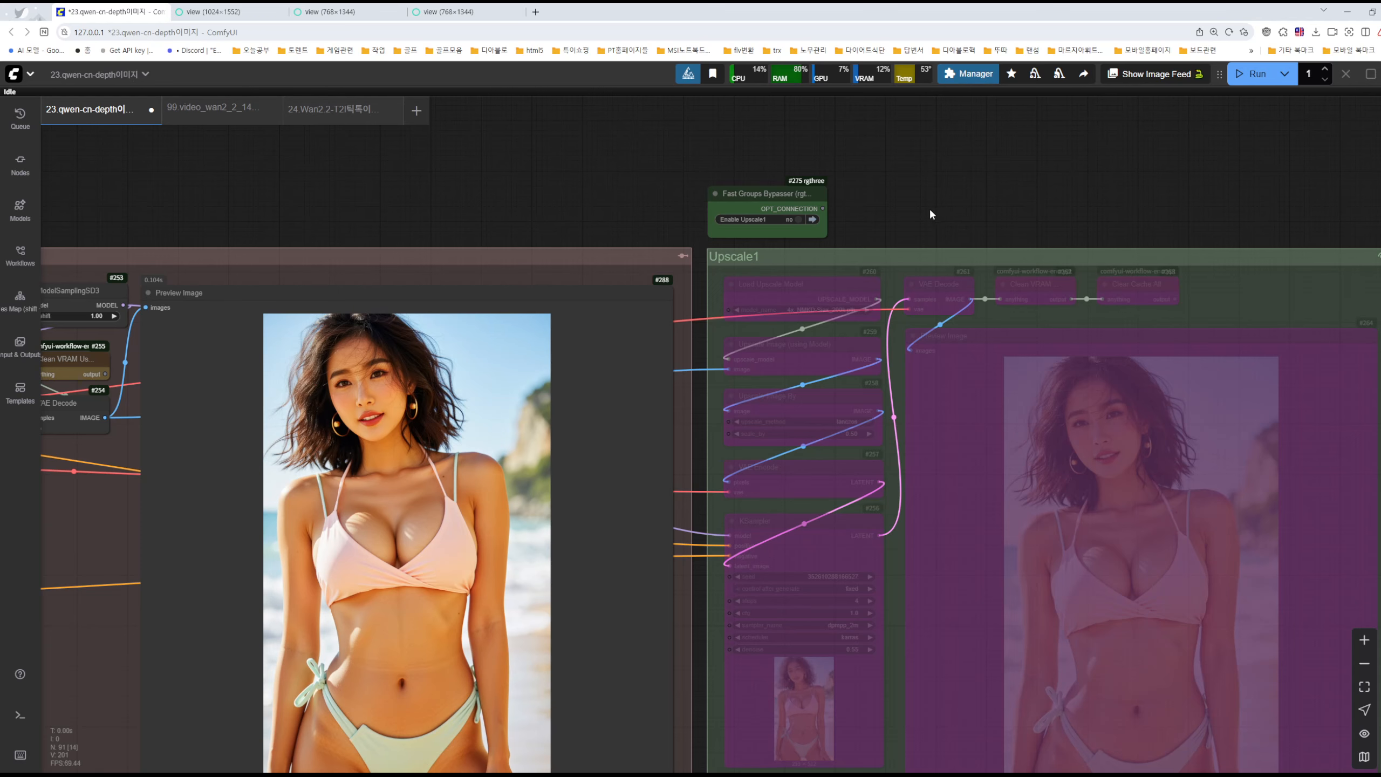
{"action": "key", "text": "ctrl+s"}
Examine the Wan IMAGE Job group's flow from the loaders, LoRAs, prompts and latent size through KSampler and VAE Decode to the preview.
{"action": "left_click_drag", "start_coordinate": [481, 184], "coordinate": [925, 185]}
{"action": "left_click_drag", "start_coordinate": [600, 146], "coordinate": [977, 93]}
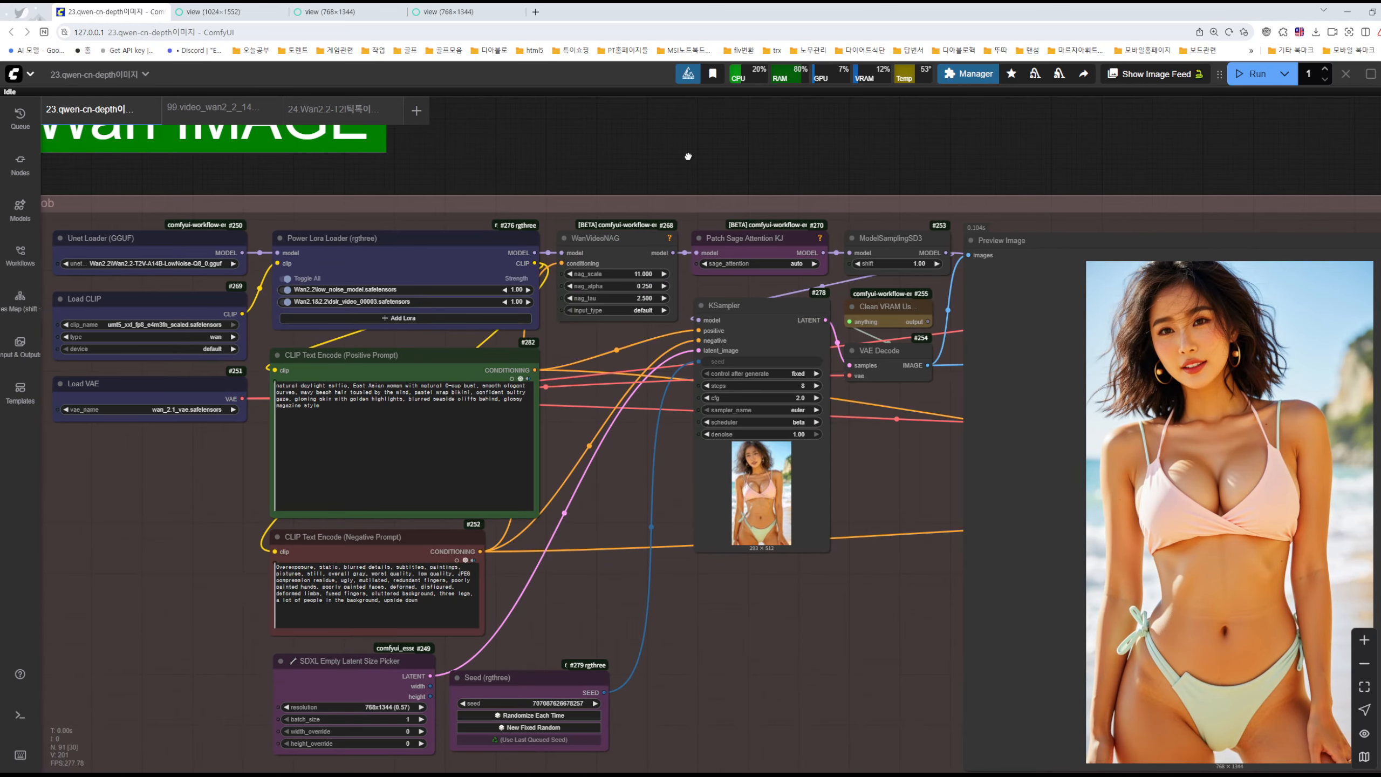
{"action": "scroll", "coordinate": [911, 164], "scroll_direction": "down", "scroll_amount": 1}
{"action": "left_click_drag", "start_coordinate": [675, 147], "coordinate": [709, 141]}
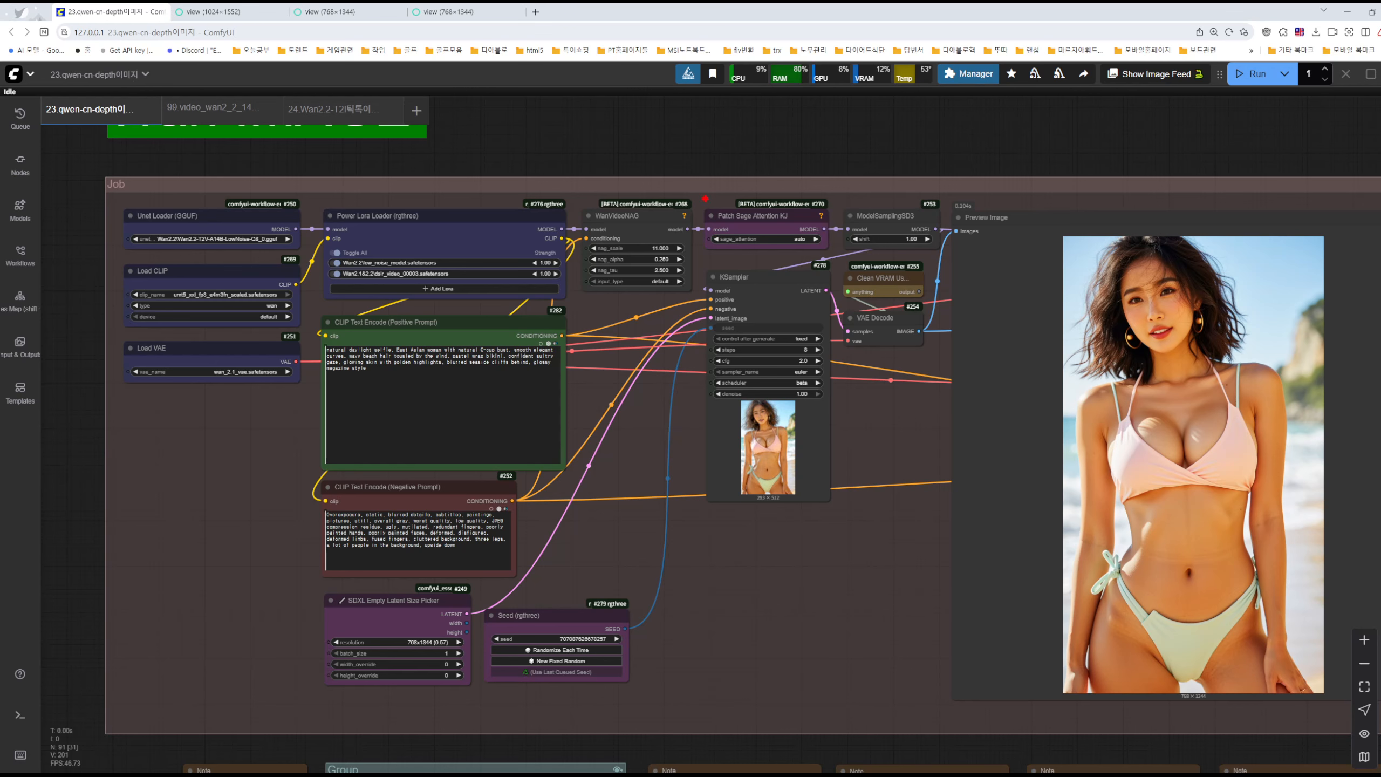
{"action": "mouse_move", "coordinate": [702, 196]}
{"action": "left_mouse_down"}
{"action": "mouse_move", "coordinate": [805, 357]}
{"action": "mouse_move", "coordinate": [834, 510]}
{"action": "left_mouse_up"}
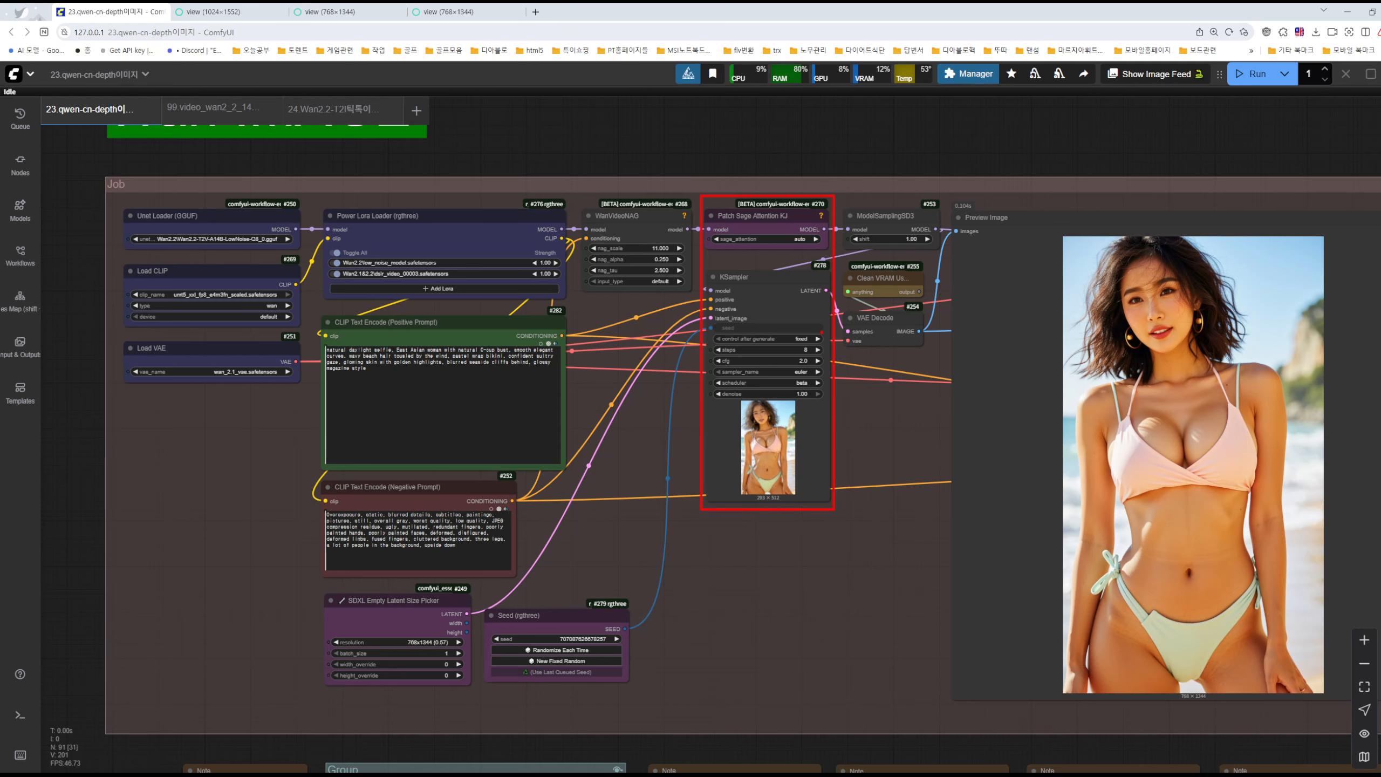
{"action": "mouse_move", "coordinate": [822, 330]}
{"action": "left_mouse_down"}
{"action": "mouse_move", "coordinate": [765, 348]}
{"action": "mouse_move", "coordinate": [789, 366]}
{"action": "mouse_move", "coordinate": [784, 340]}
{"action": "mouse_move", "coordinate": [875, 276]}
{"action": "mouse_move", "coordinate": [1013, 326]}
{"action": "left_mouse_up"}
{"action": "mouse_move", "coordinate": [712, 306]}
{"action": "left_mouse_down"}
{"action": "mouse_move", "coordinate": [599, 326]}
{"action": "mouse_move", "coordinate": [521, 371]}
{"action": "left_mouse_up"}
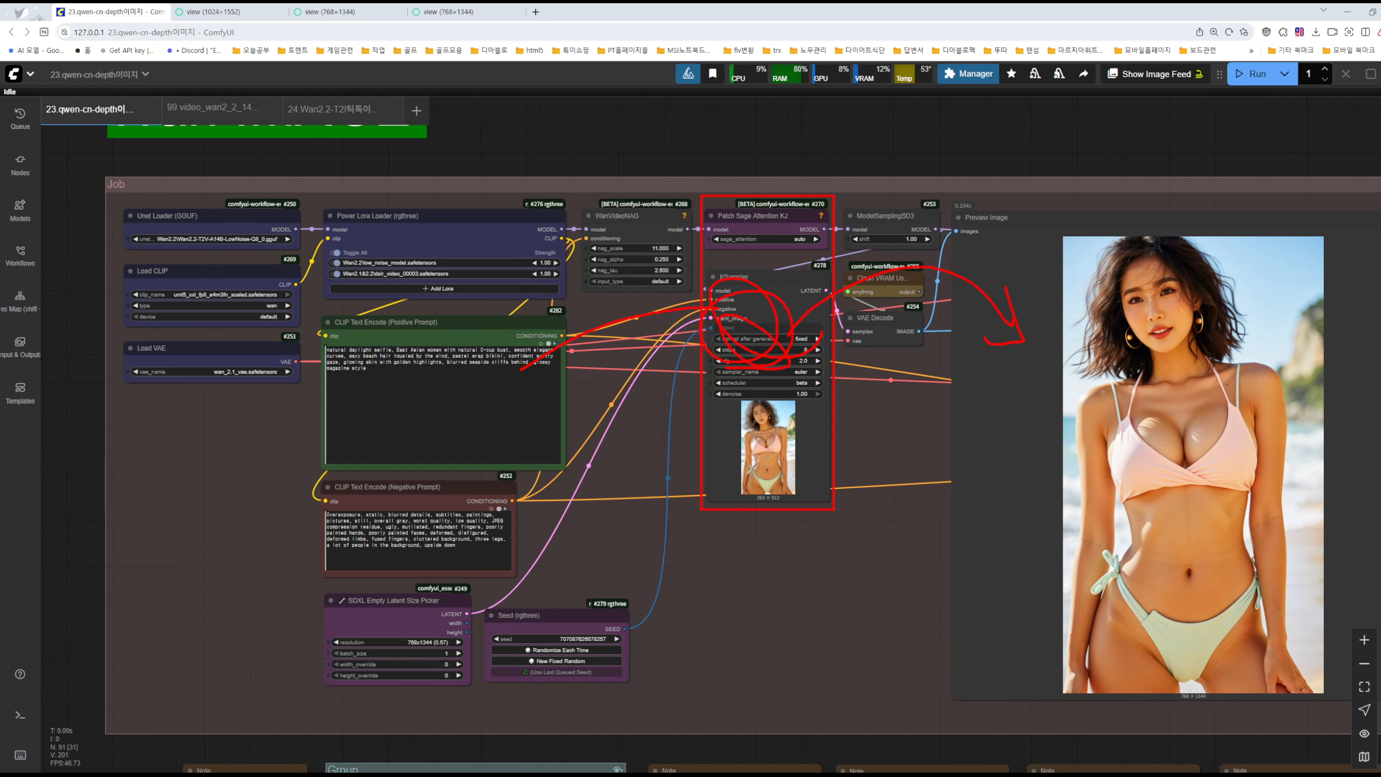
{"action": "left_click_drag", "start_coordinate": [701, 434], "coordinate": [521, 432]}
{"action": "mouse_move", "coordinate": [214, 191]}
{"action": "left_mouse_down"}
{"action": "mouse_move", "coordinate": [168, 360]}
{"action": "mouse_move", "coordinate": [253, 388]}
{"action": "left_mouse_up"}
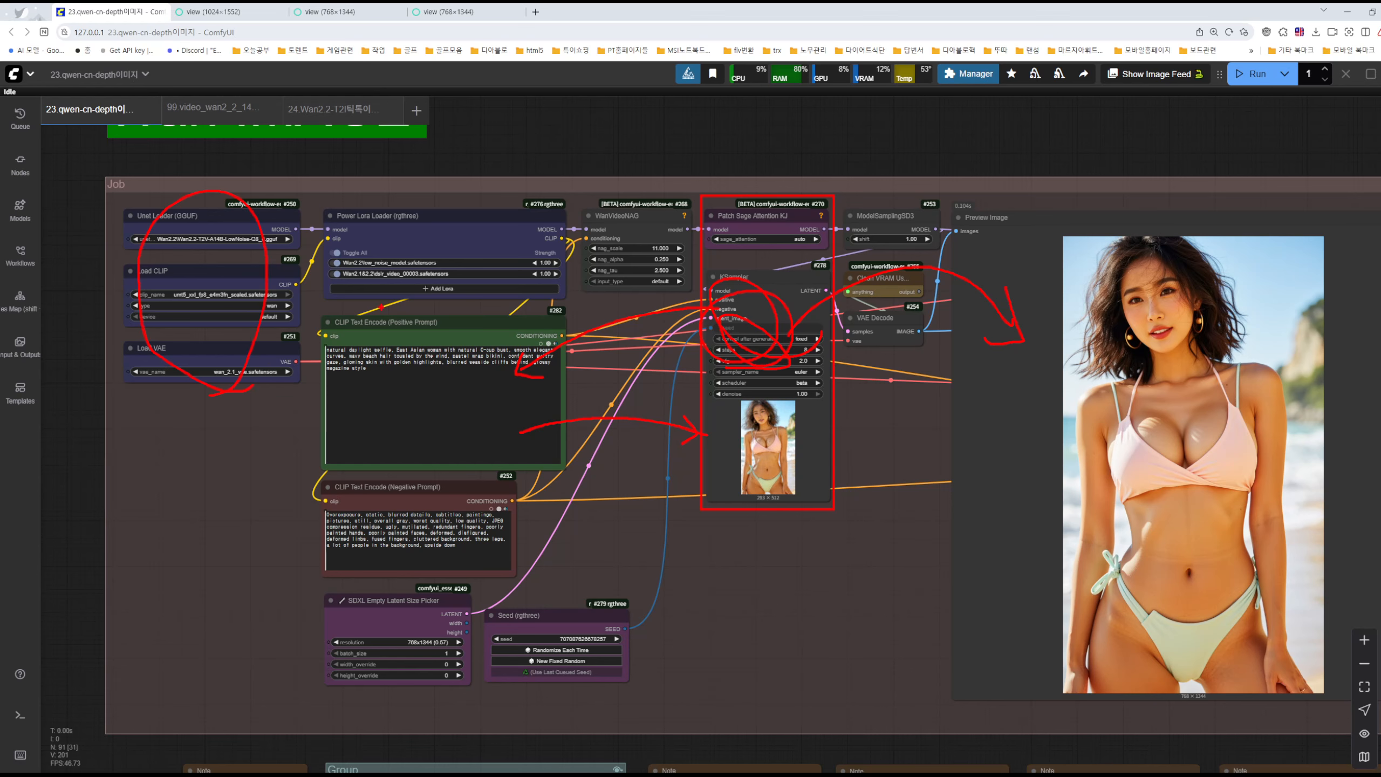
{"action": "mouse_move", "coordinate": [487, 275]}
{"action": "left_mouse_down"}
{"action": "mouse_move", "coordinate": [494, 244]}
{"action": "mouse_move", "coordinate": [492, 270]}
{"action": "mouse_move", "coordinate": [386, 257]}
{"action": "mouse_move", "coordinate": [518, 258]}
{"action": "mouse_move", "coordinate": [488, 271]}
{"action": "left_mouse_up"}
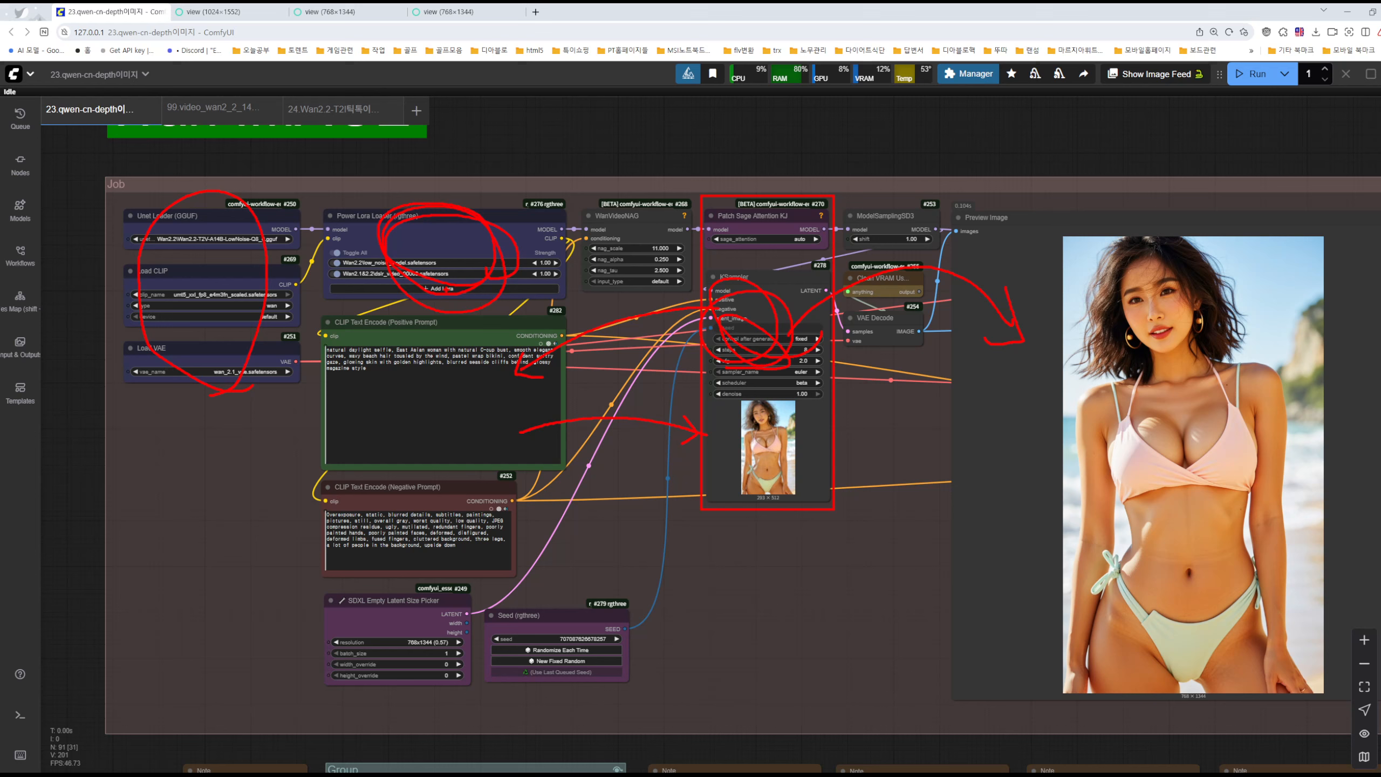
{"action": "mouse_move", "coordinate": [495, 386]}
{"action": "left_mouse_down"}
{"action": "mouse_move", "coordinate": [419, 407]}
{"action": "mouse_move", "coordinate": [474, 352]}
{"action": "left_mouse_up"}
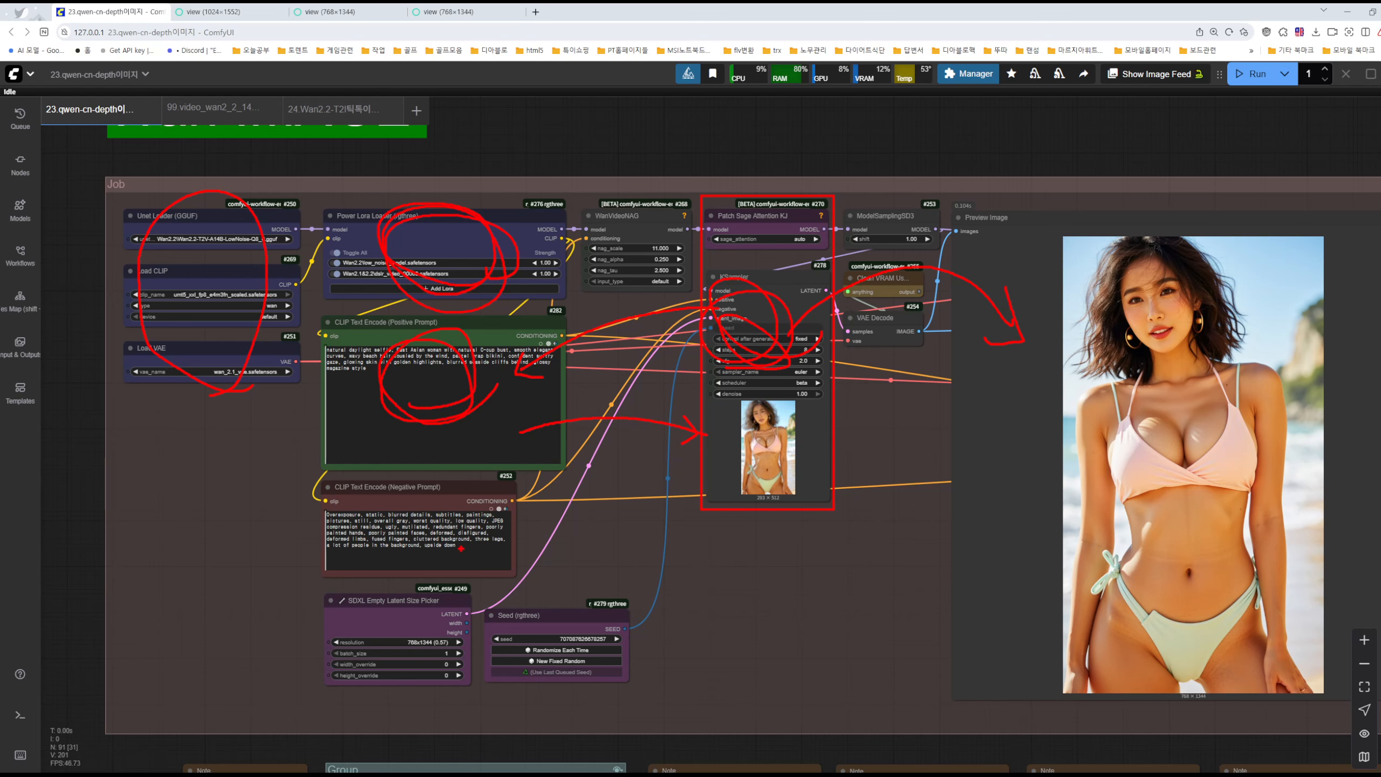
{"action": "mouse_move", "coordinate": [462, 598]}
{"action": "left_mouse_down"}
{"action": "mouse_move", "coordinate": [424, 666]}
{"action": "mouse_move", "coordinate": [429, 588]}
{"action": "mouse_move", "coordinate": [489, 607]}
{"action": "left_mouse_up"}
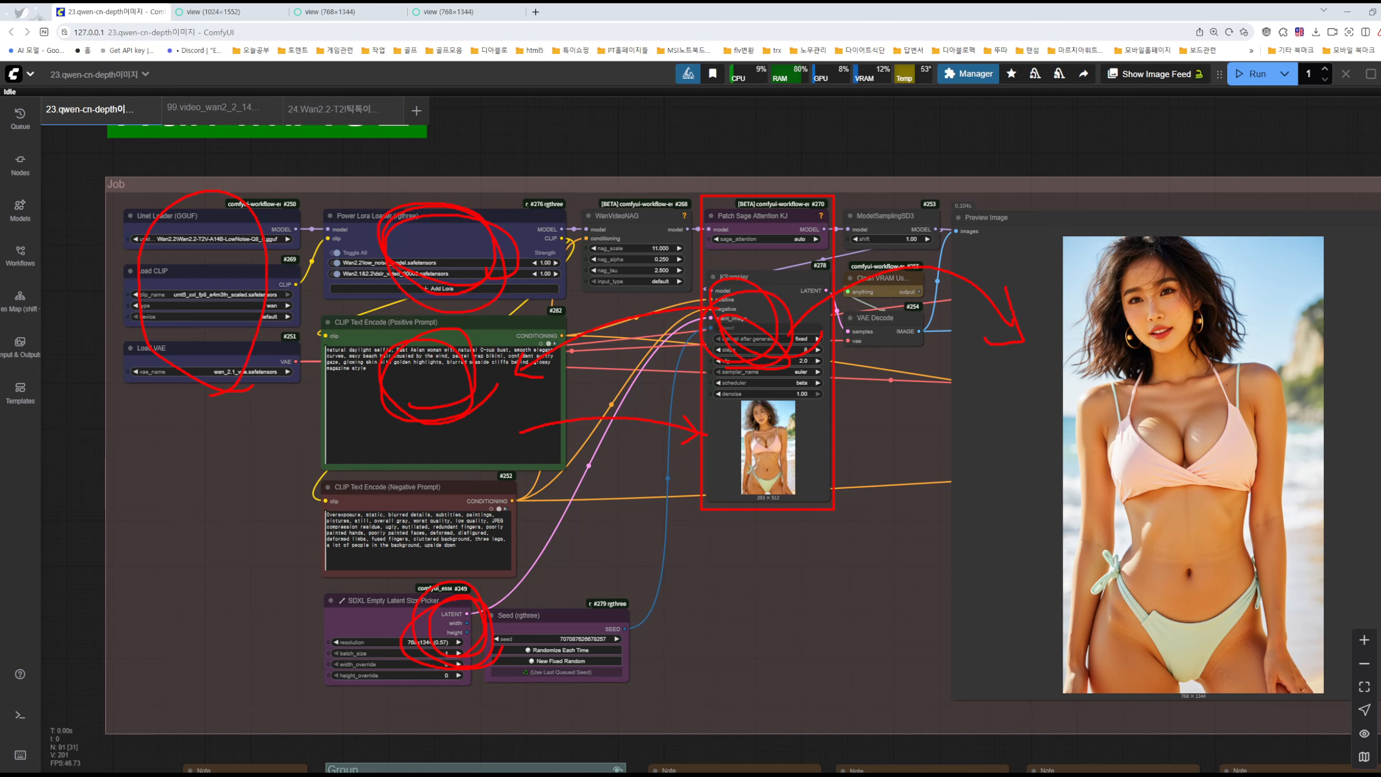
{"action": "left_click_drag", "start_coordinate": [478, 289], "coordinate": [469, 355]}
{"action": "mouse_move", "coordinate": [476, 362]}
{"action": "left_mouse_down"}
{"action": "mouse_move", "coordinate": [491, 377]}
{"action": "mouse_move", "coordinate": [439, 579]}
{"action": "left_mouse_up"}
{"action": "left_click_drag", "start_coordinate": [267, 360], "coordinate": [392, 542]}
{"action": "left_click_drag", "start_coordinate": [447, 617], "coordinate": [505, 541]}
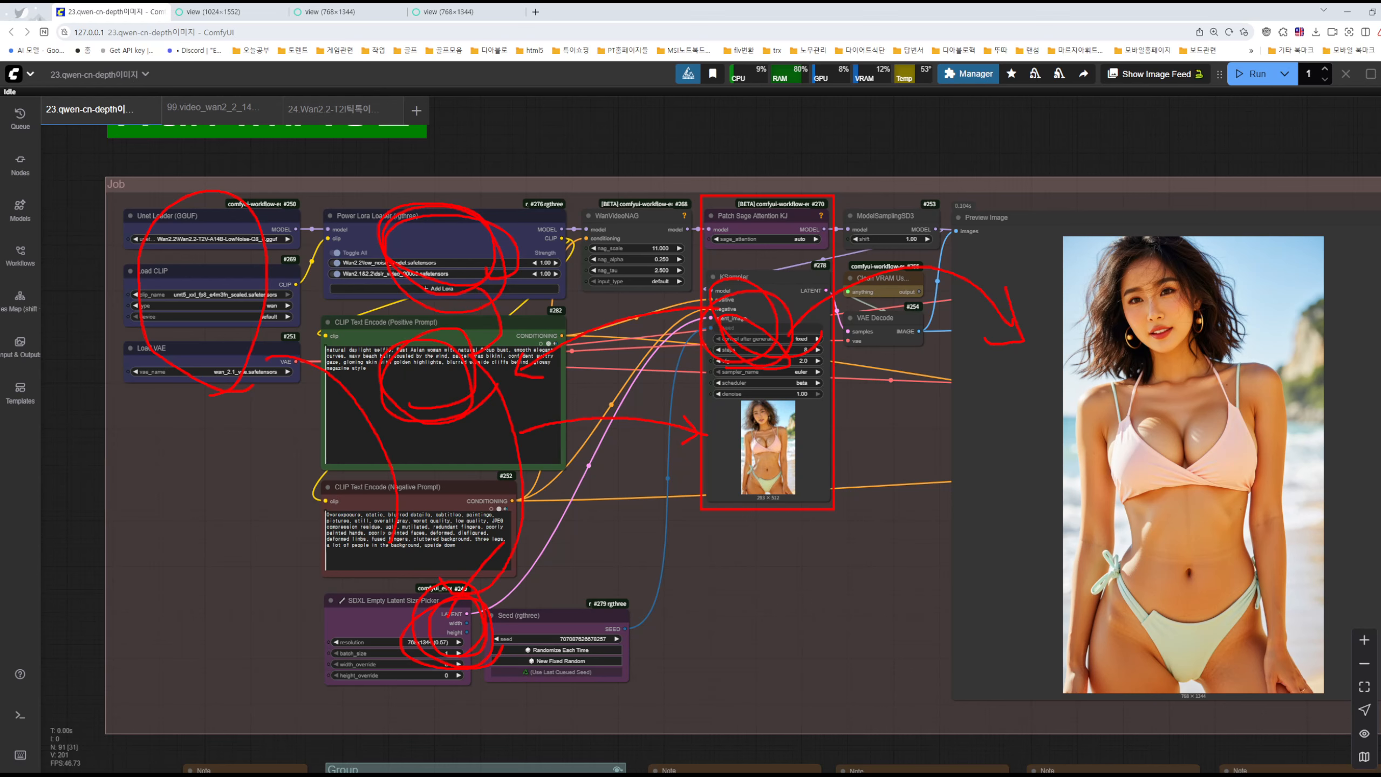
{"action": "left_click_drag", "start_coordinate": [738, 431], "coordinate": [753, 401]}
{"action": "mouse_move", "coordinate": [878, 294]}
{"action": "left_mouse_down"}
{"action": "mouse_move", "coordinate": [925, 319]}
{"action": "mouse_move", "coordinate": [865, 379]}
{"action": "left_mouse_up"}
{"action": "mouse_move", "coordinate": [1023, 290]}
{"action": "left_mouse_down"}
{"action": "mouse_move", "coordinate": [1154, 371]}
{"action": "mouse_move", "coordinate": [1186, 319]}
{"action": "left_mouse_up"}
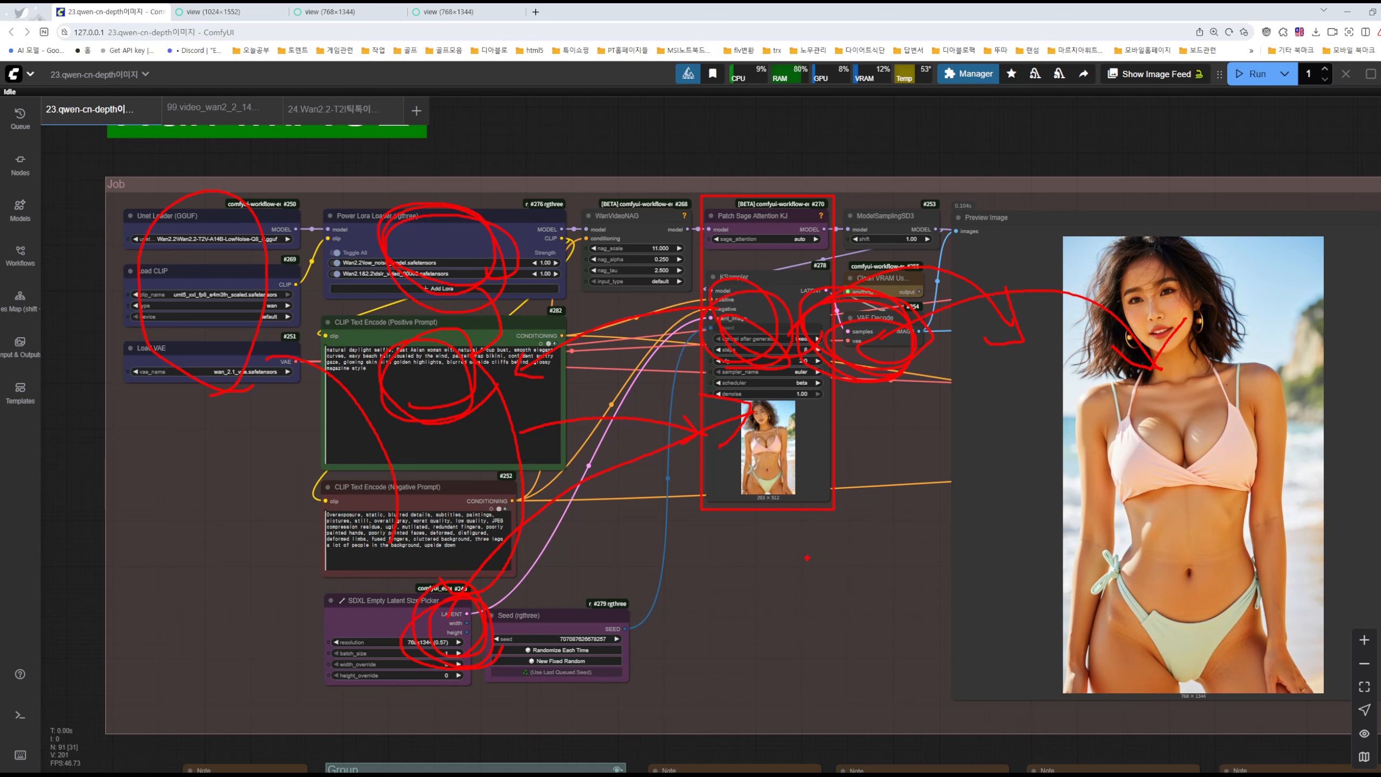
{"action": "key", "text": "Escape"}
Select the Model, Controlnet and Job groups in the Qwen IMAGE section and turn off their bypass.
{"action": "left_click_drag", "start_coordinate": [782, 626], "coordinate": [869, 218]}
{"action": "scroll", "coordinate": [858, 249], "scroll_direction": "down", "scroll_amount": 5}
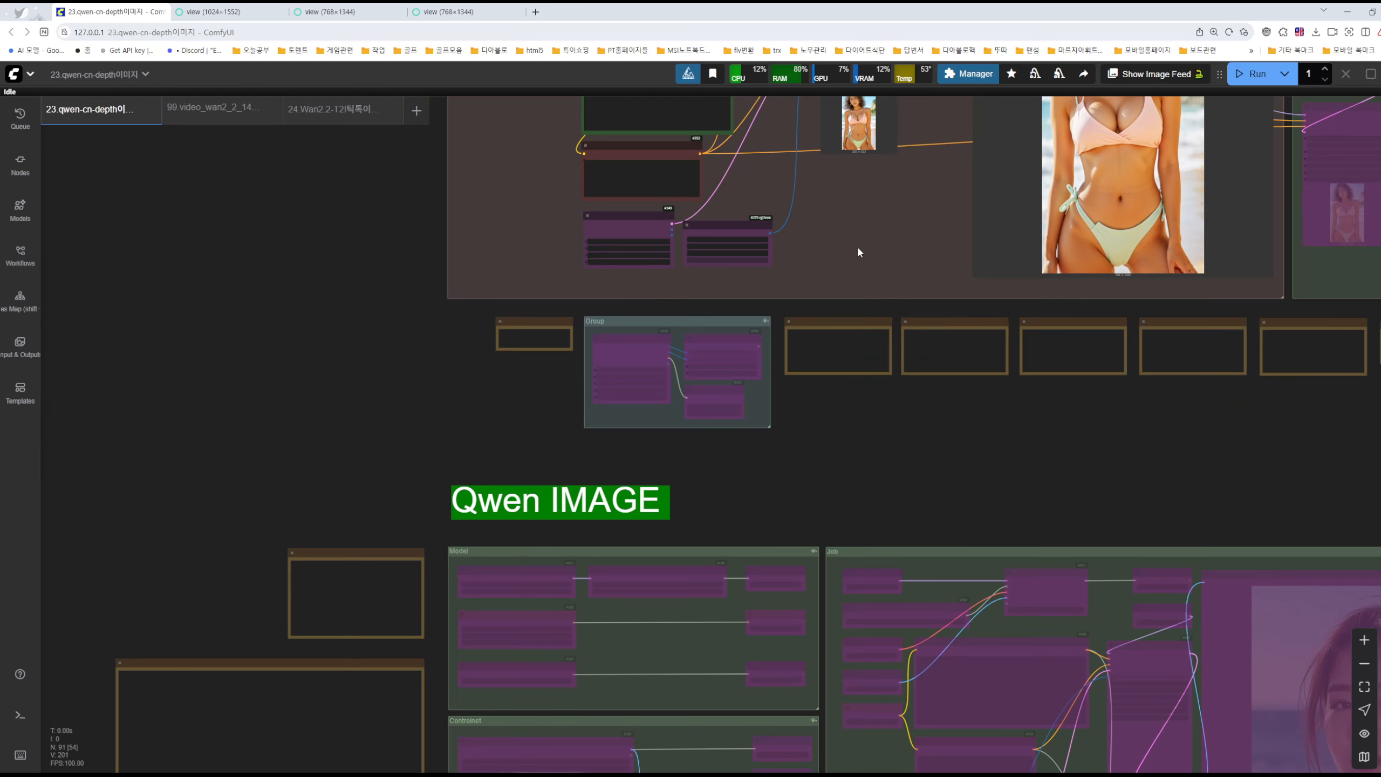
{"action": "scroll", "coordinate": [857, 249], "scroll_direction": "down", "scroll_amount": 3}
{"action": "left_click_drag", "start_coordinate": [936, 451], "coordinate": [791, 210]}
{"action": "left_click_drag", "start_coordinate": [950, 190], "coordinate": [850, 175]}
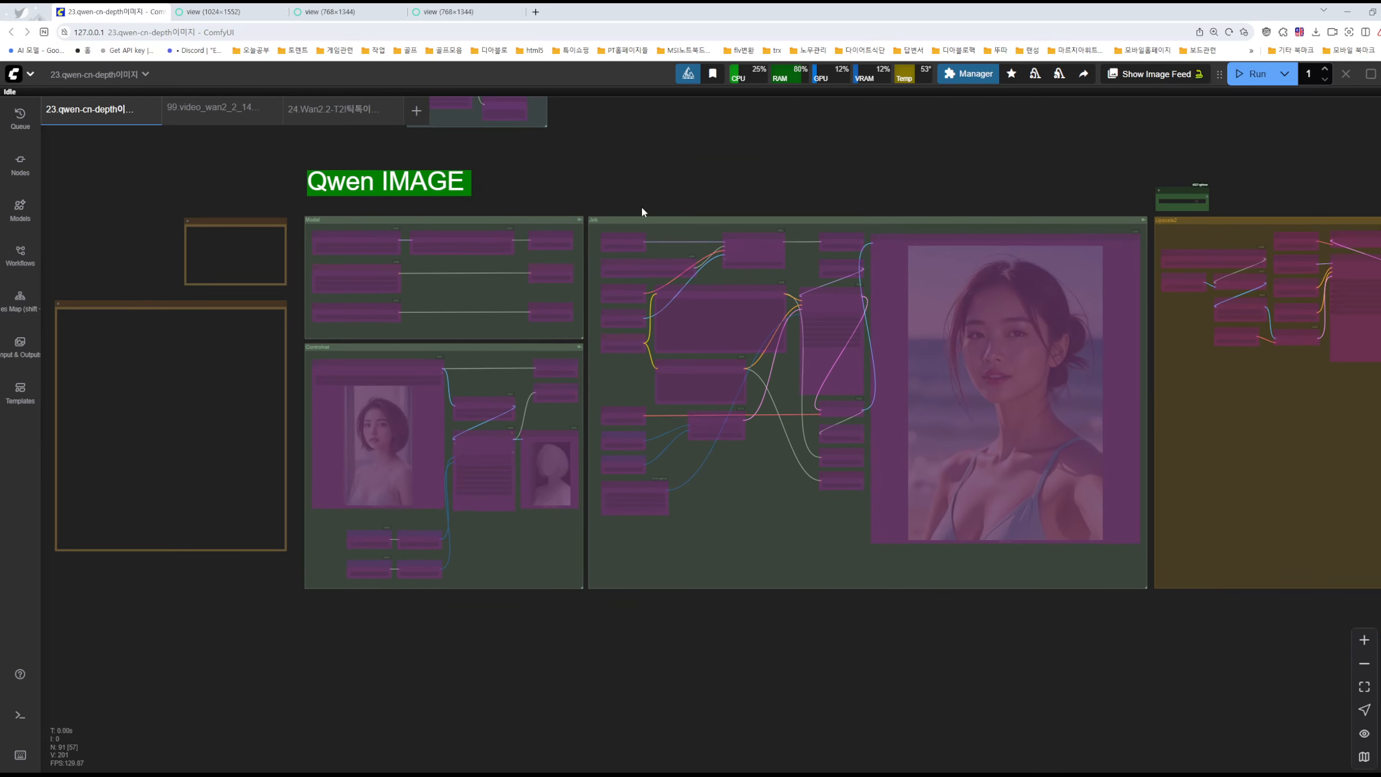
{"action": "left_click_drag", "start_coordinate": [292, 207], "coordinate": [1150, 638]}
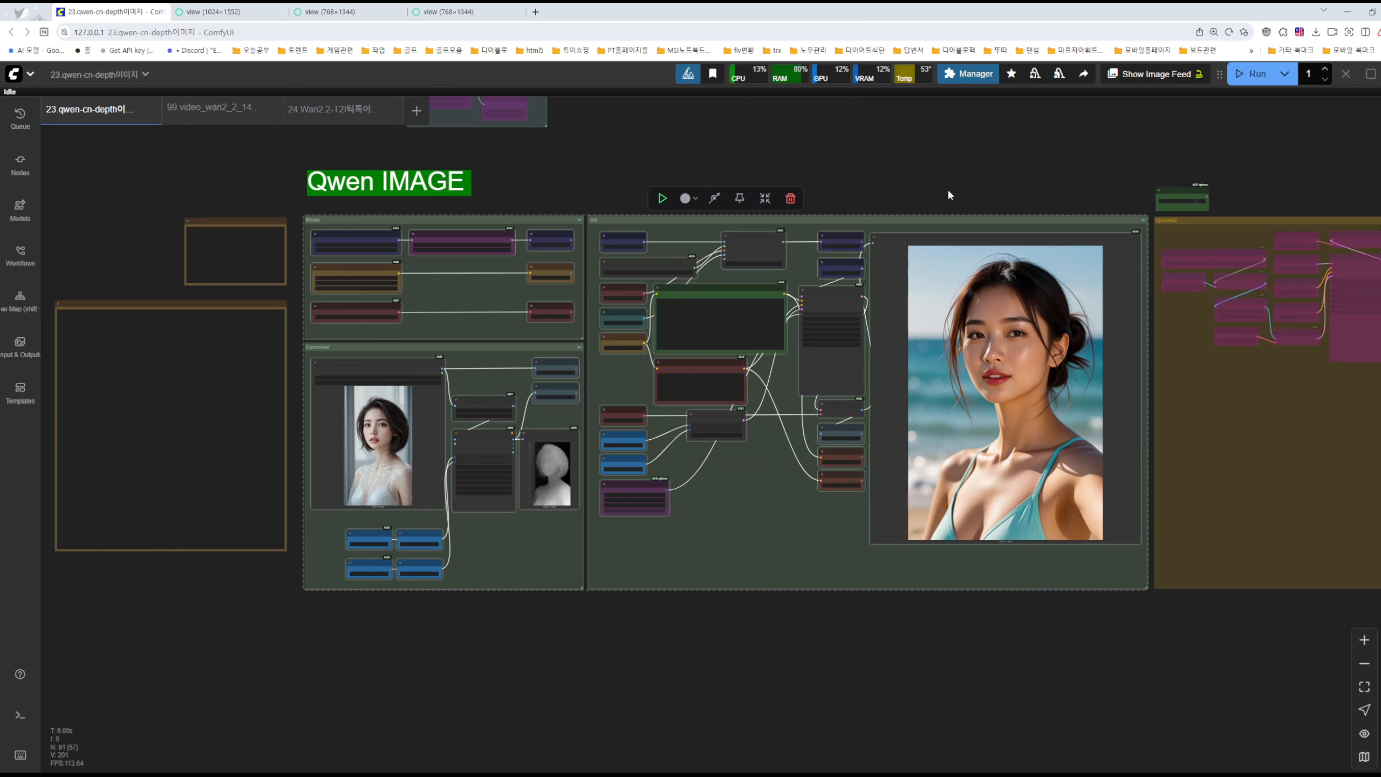
Examine how the Set and Get nodes carry data from the Qwen Model and Controlnet groups into the Job group.
{"action": "scroll", "coordinate": [925, 219], "scroll_direction": "up", "scroll_amount": 6}
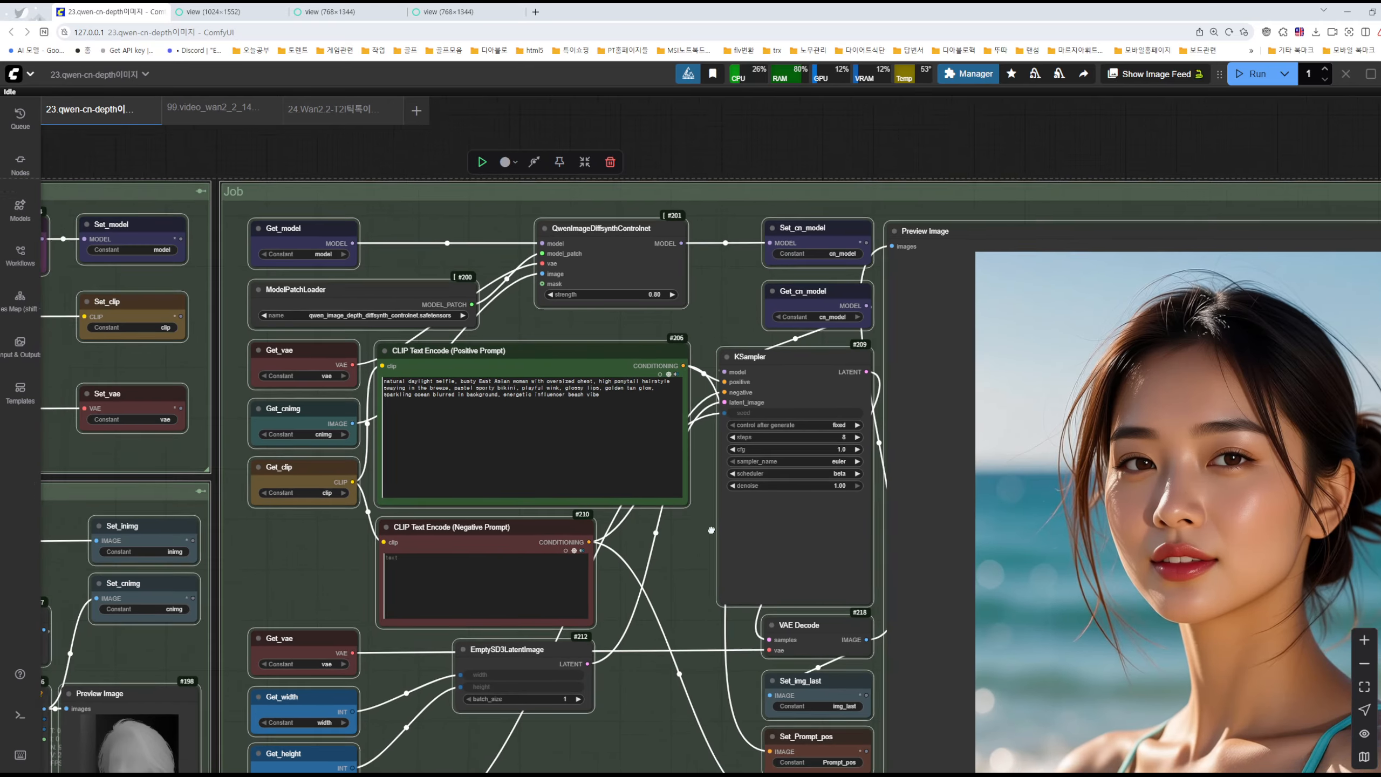
{"action": "left_click_drag", "start_coordinate": [712, 530], "coordinate": [615, 451]}
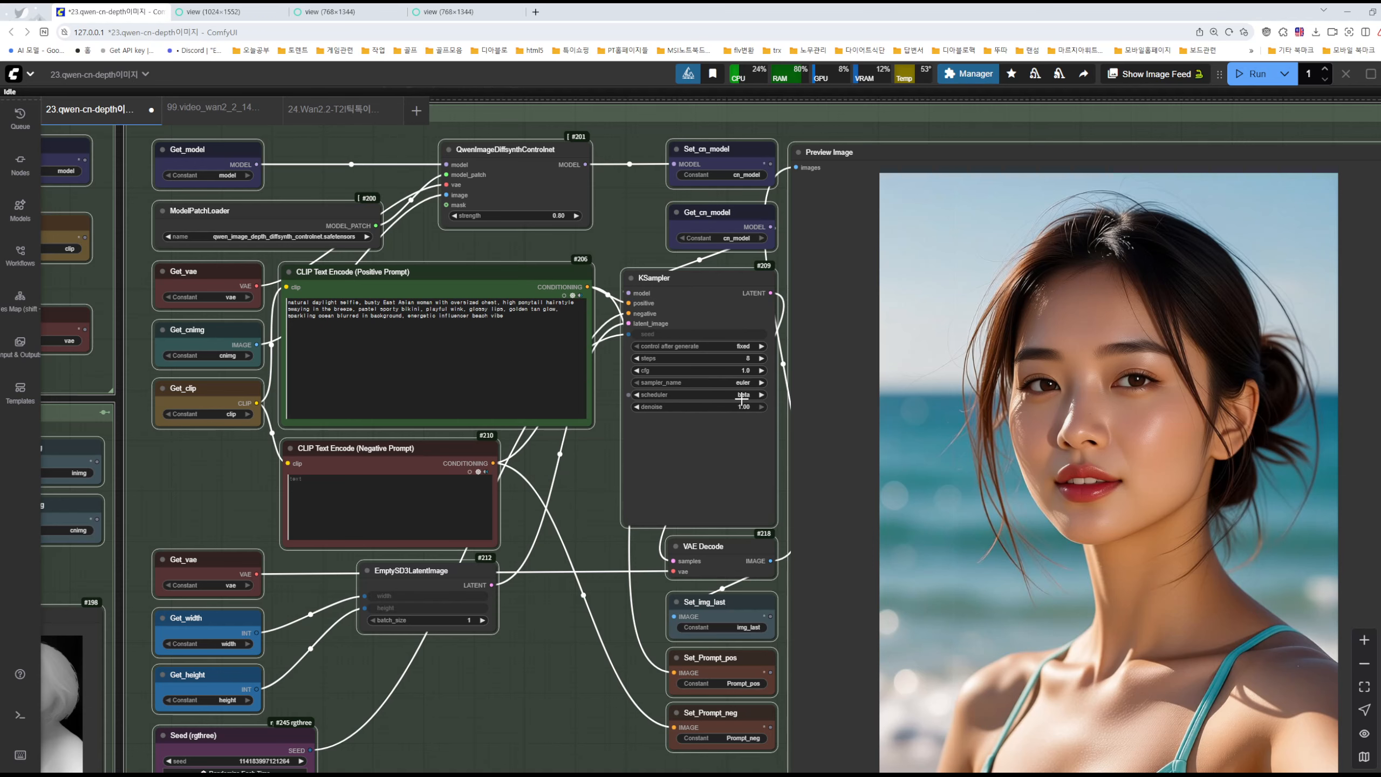
{"action": "left_click_drag", "start_coordinate": [585, 483], "coordinate": [1127, 427]}
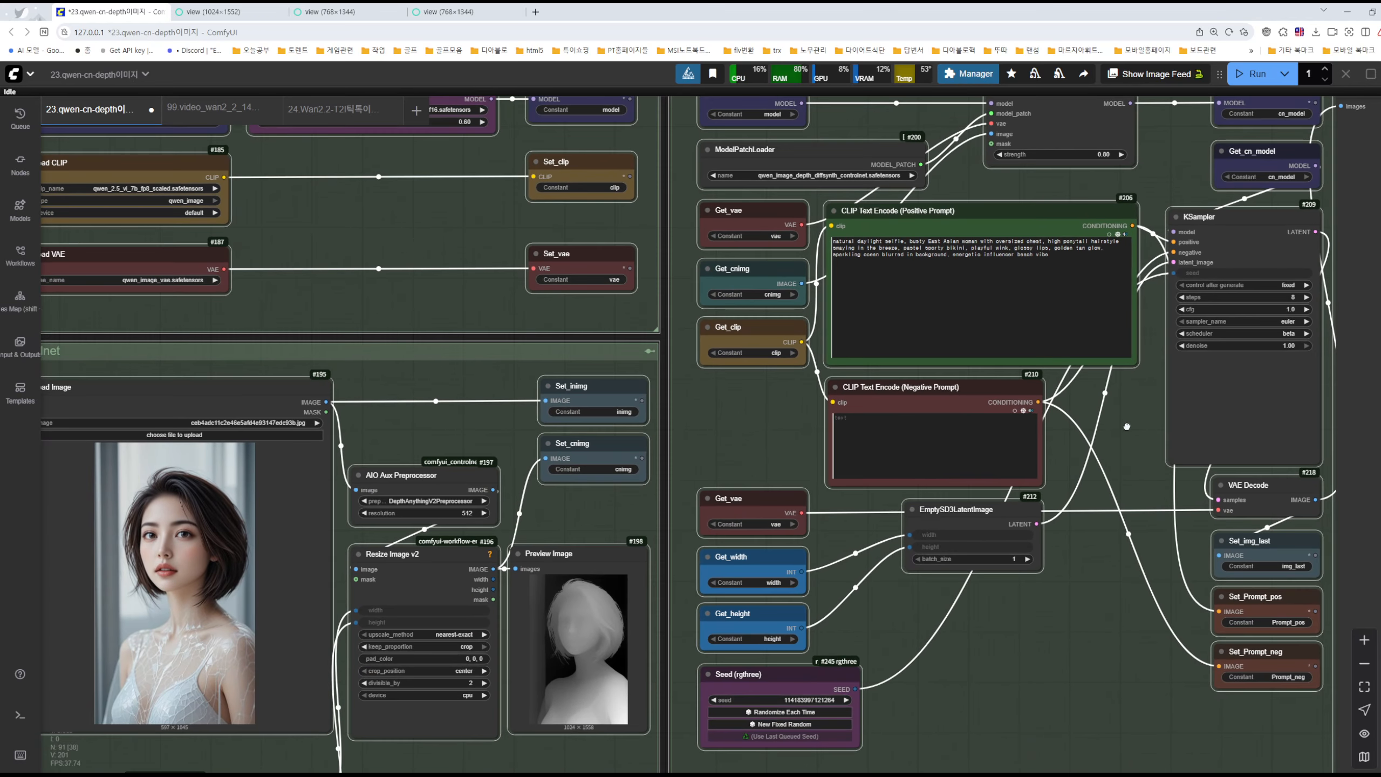
{"action": "scroll", "coordinate": [743, 436], "scroll_direction": "down", "scroll_amount": 3}
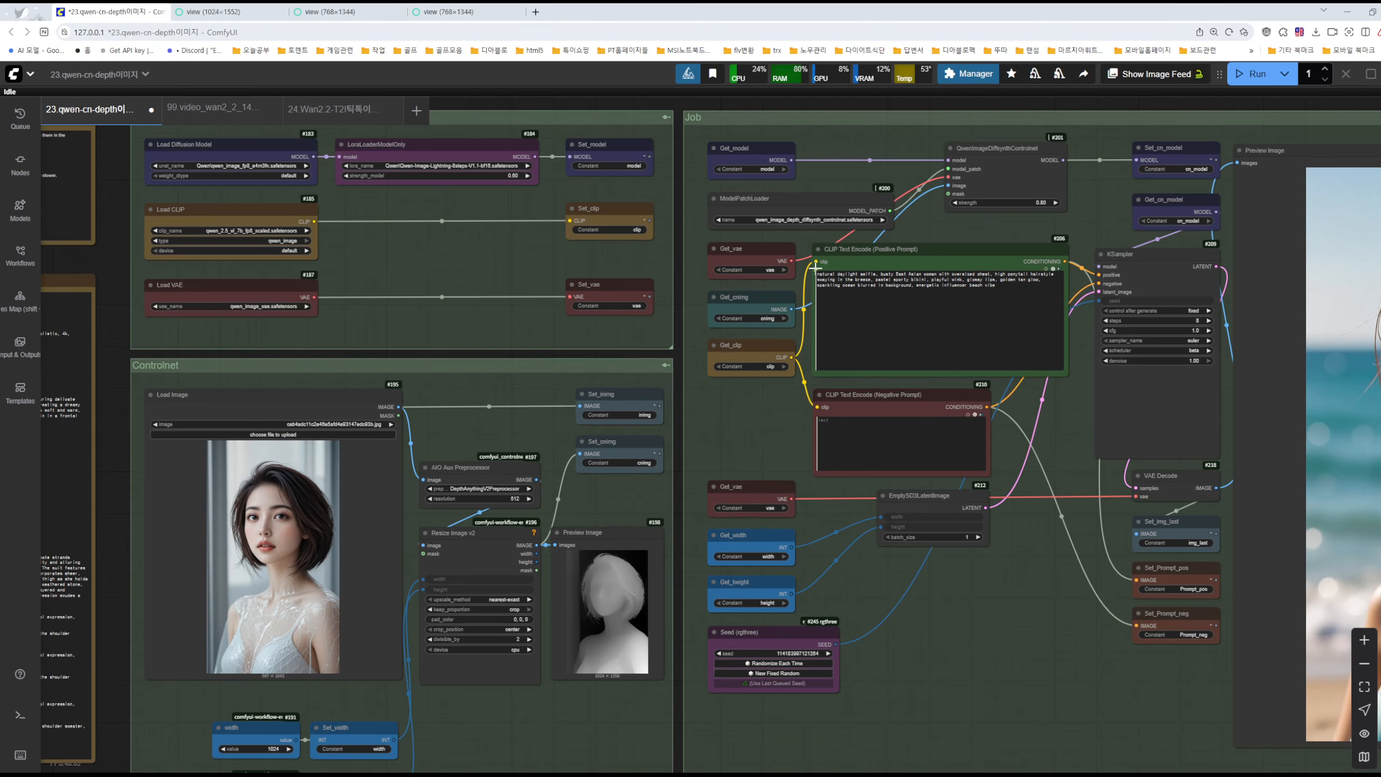
{"action": "scroll", "coordinate": [544, 368], "scroll_direction": "up", "scroll_amount": 5}
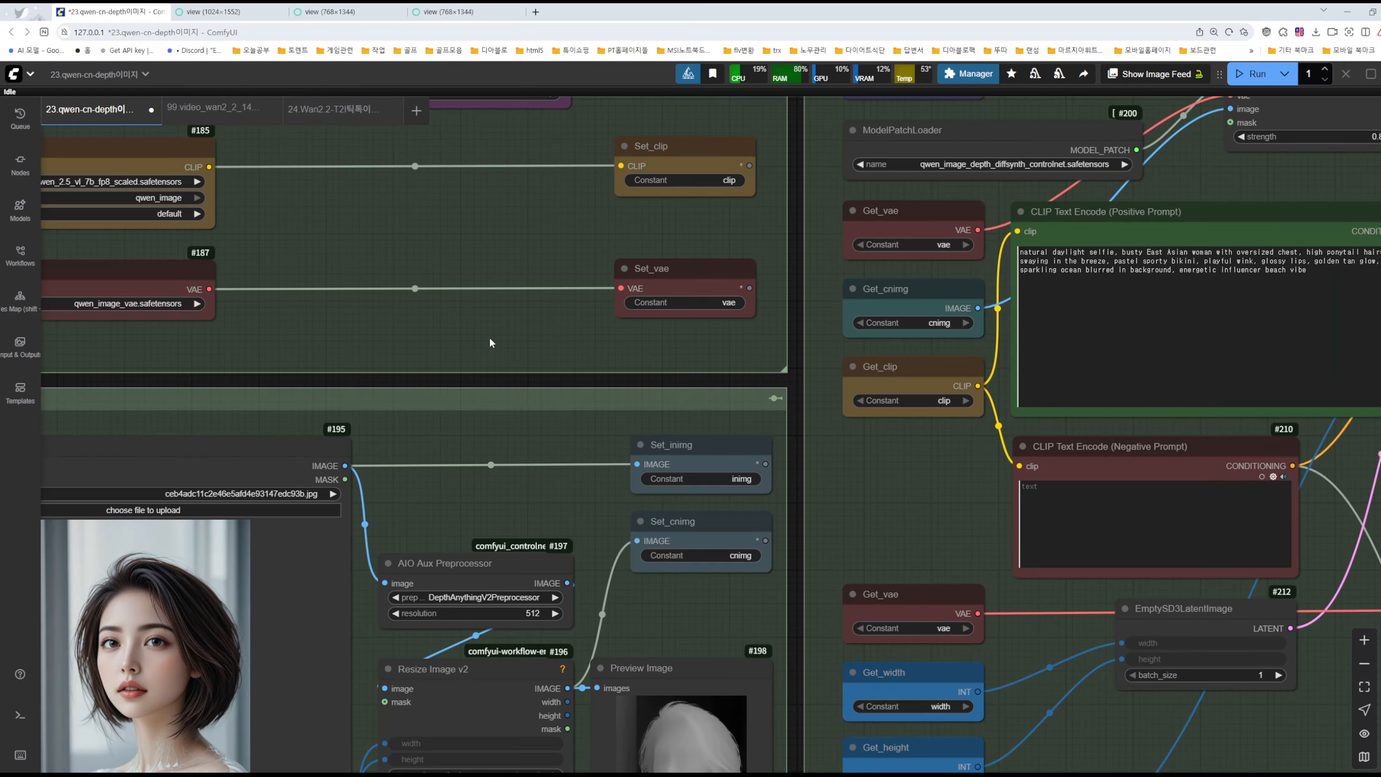
{"action": "scroll", "coordinate": [577, 351], "scroll_direction": "down", "scroll_amount": 3}
{"action": "scroll", "coordinate": [110, 341], "scroll_direction": "down", "scroll_amount": 2}
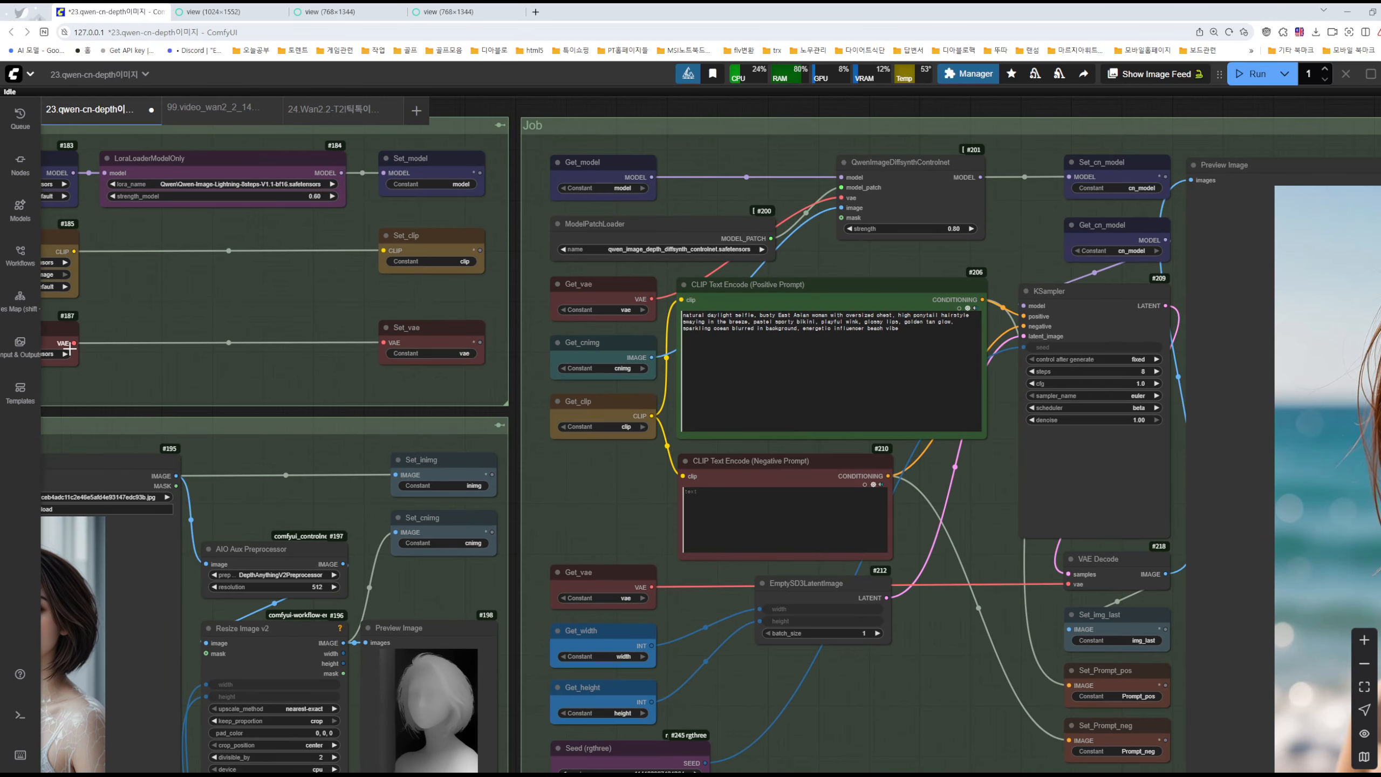
{"action": "left_click_drag", "start_coordinate": [72, 344], "coordinate": [177, 296]}
{"action": "left_click", "coordinate": [273, 321]}
{"action": "left_click_drag", "start_coordinate": [239, 362], "coordinate": [589, 391]}
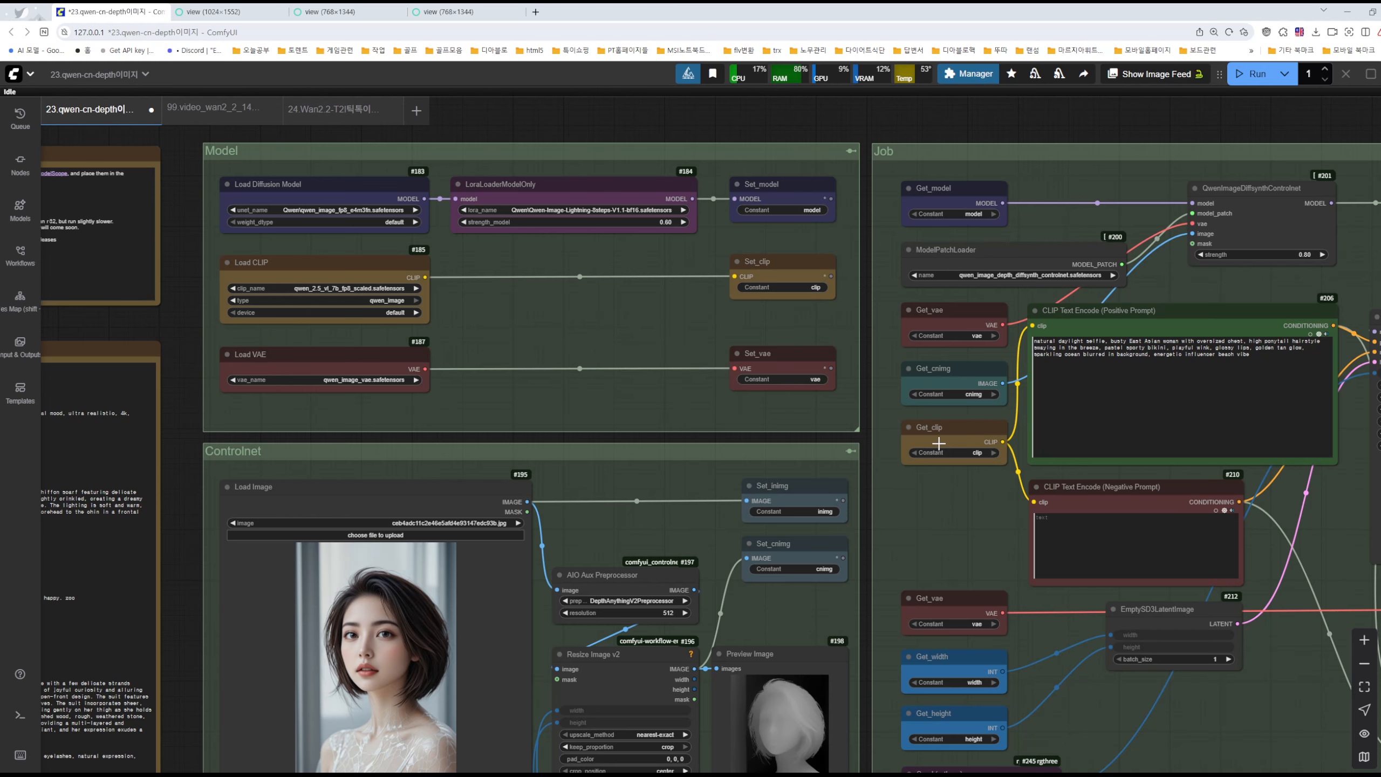
Add a KJNodes SetNode and place it in the Qwen Model group between the loaders and their Set nodes.
{"action": "left_click_drag", "start_coordinate": [622, 310], "coordinate": [552, 390]}
{"action": "double_click", "coordinate": [731, 173]}
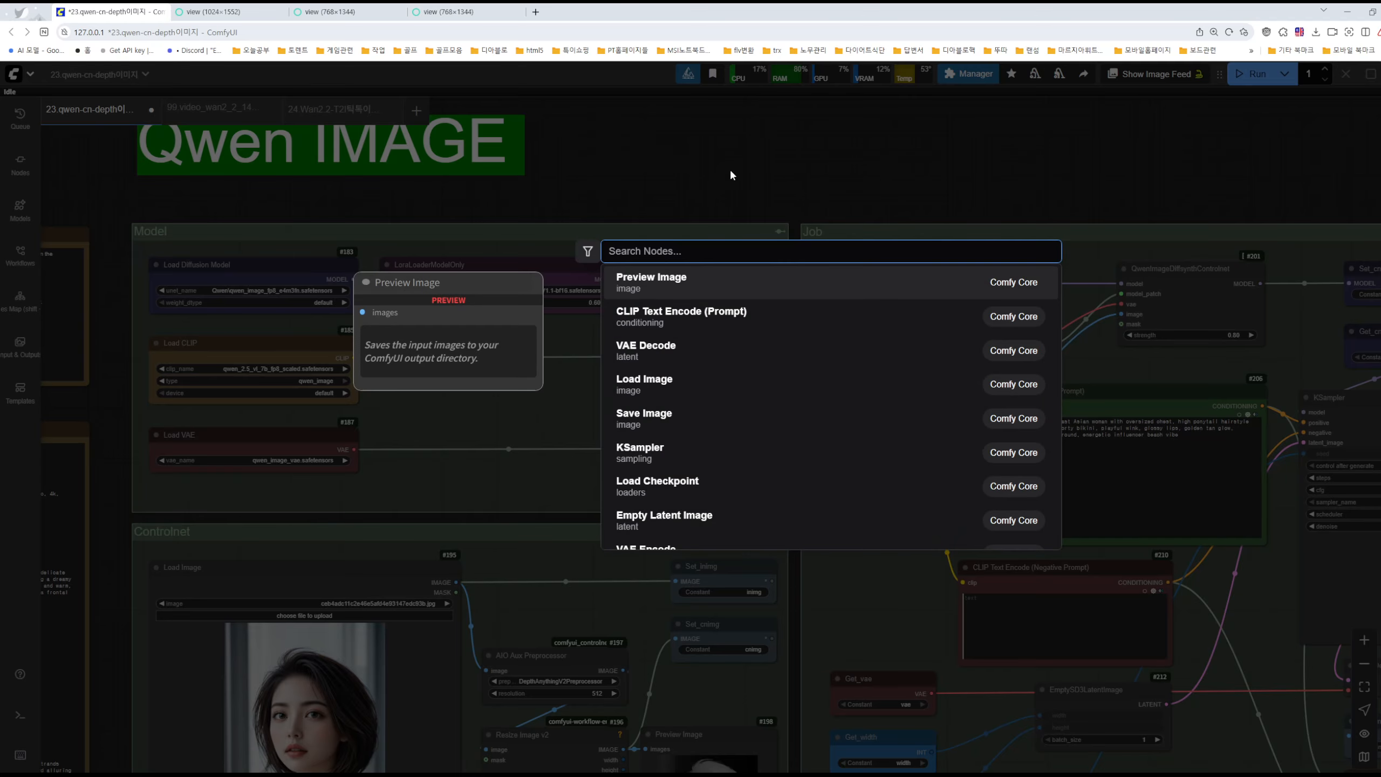
{"action": "type", "text": "setno"}
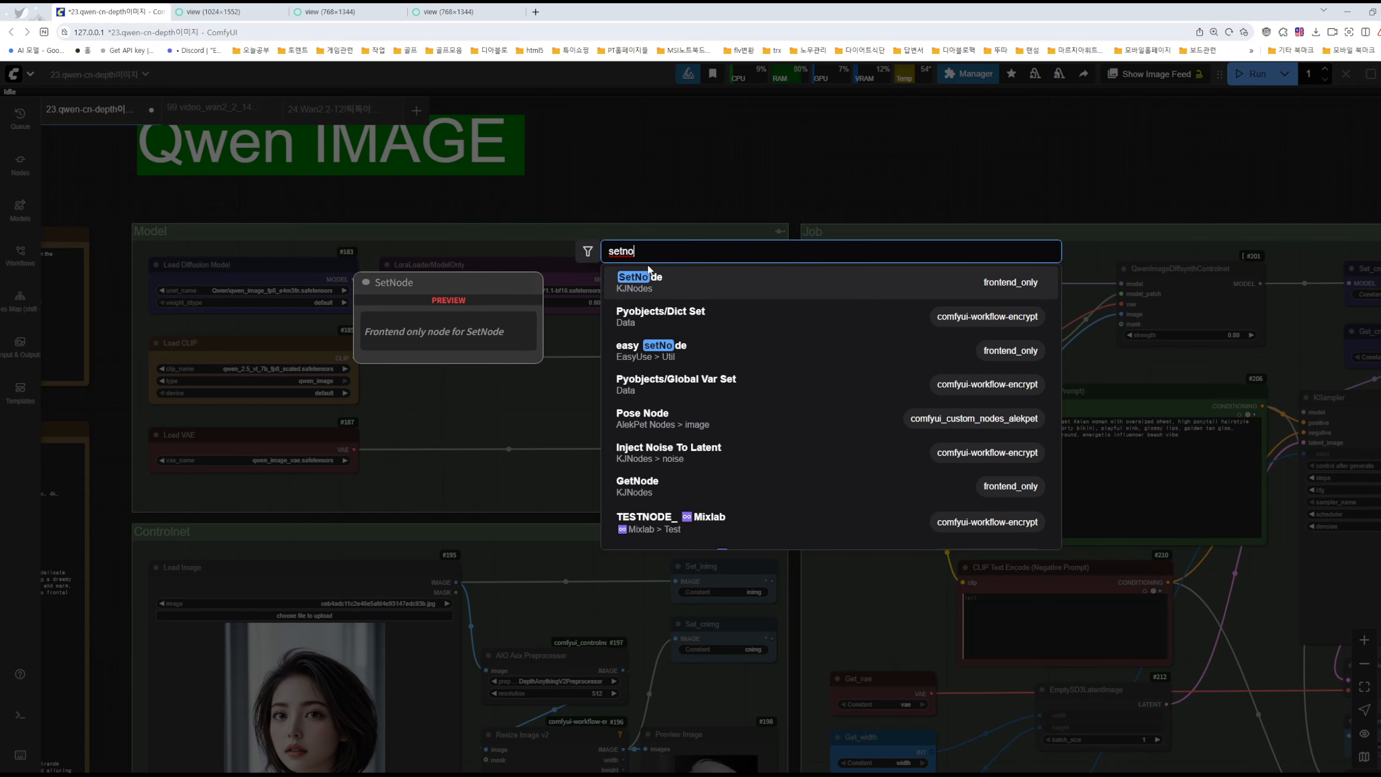
{"action": "key", "text": "Return"}
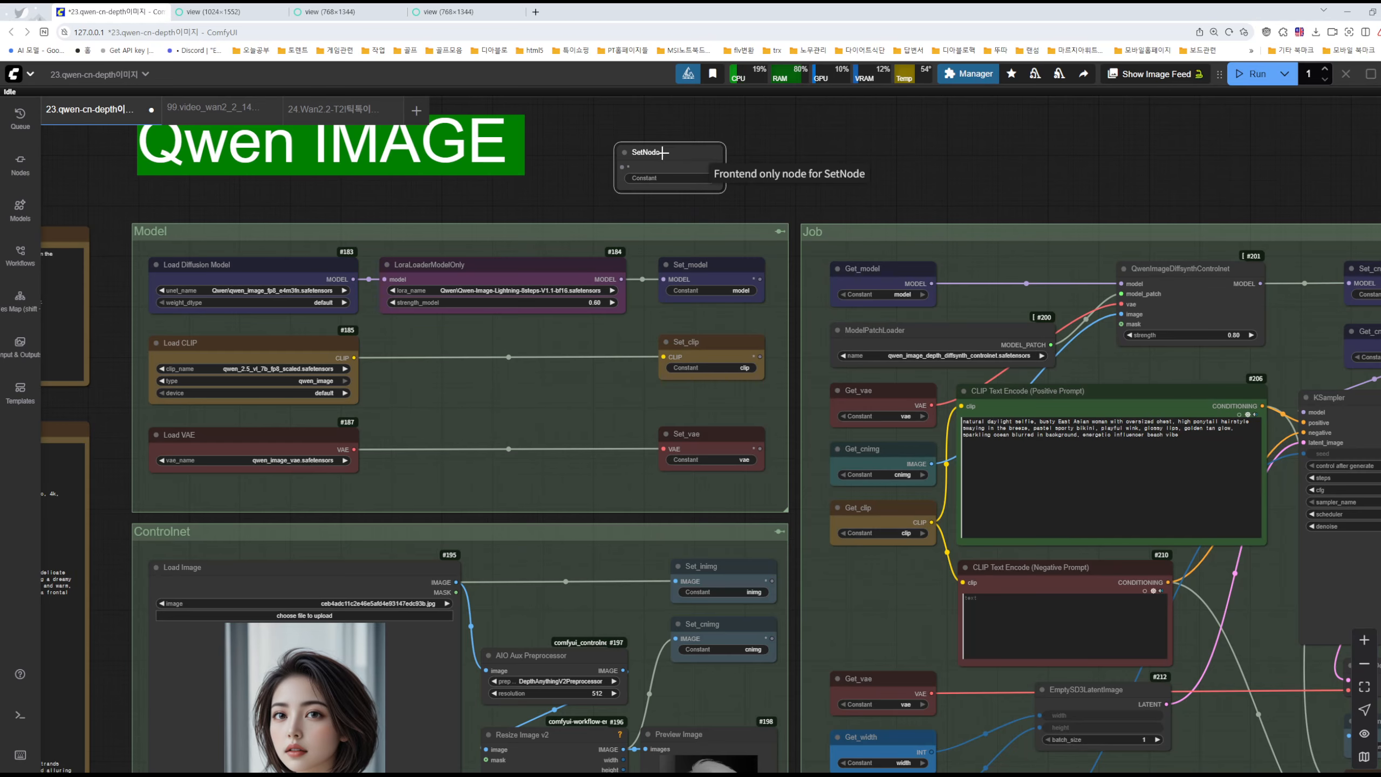
{"action": "left_click_drag", "start_coordinate": [696, 158], "coordinate": [473, 369]}
Connect the Load VAE output to the new SetNode and set its constant to 3434.
{"action": "left_click_drag", "start_coordinate": [354, 449], "coordinate": [450, 384]}
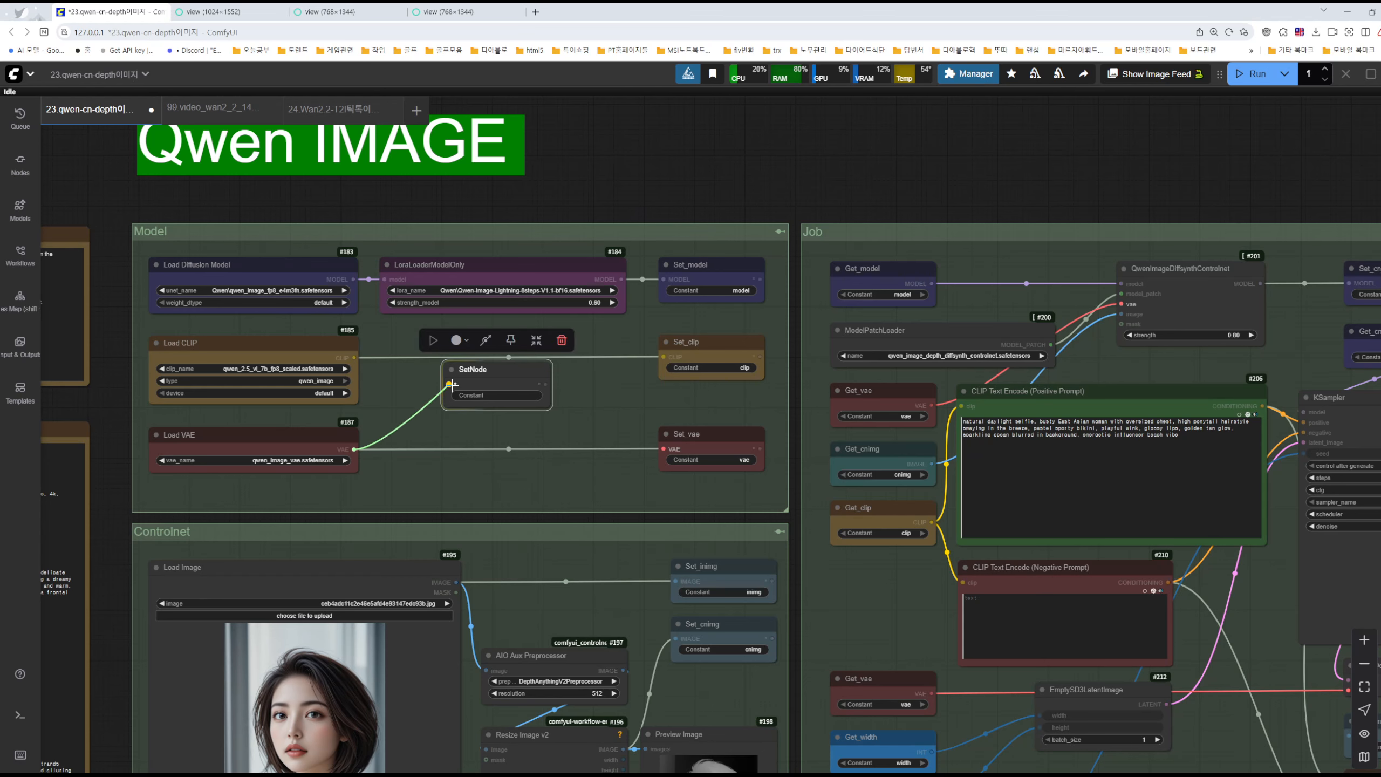
{"action": "left_click", "coordinate": [514, 396]}
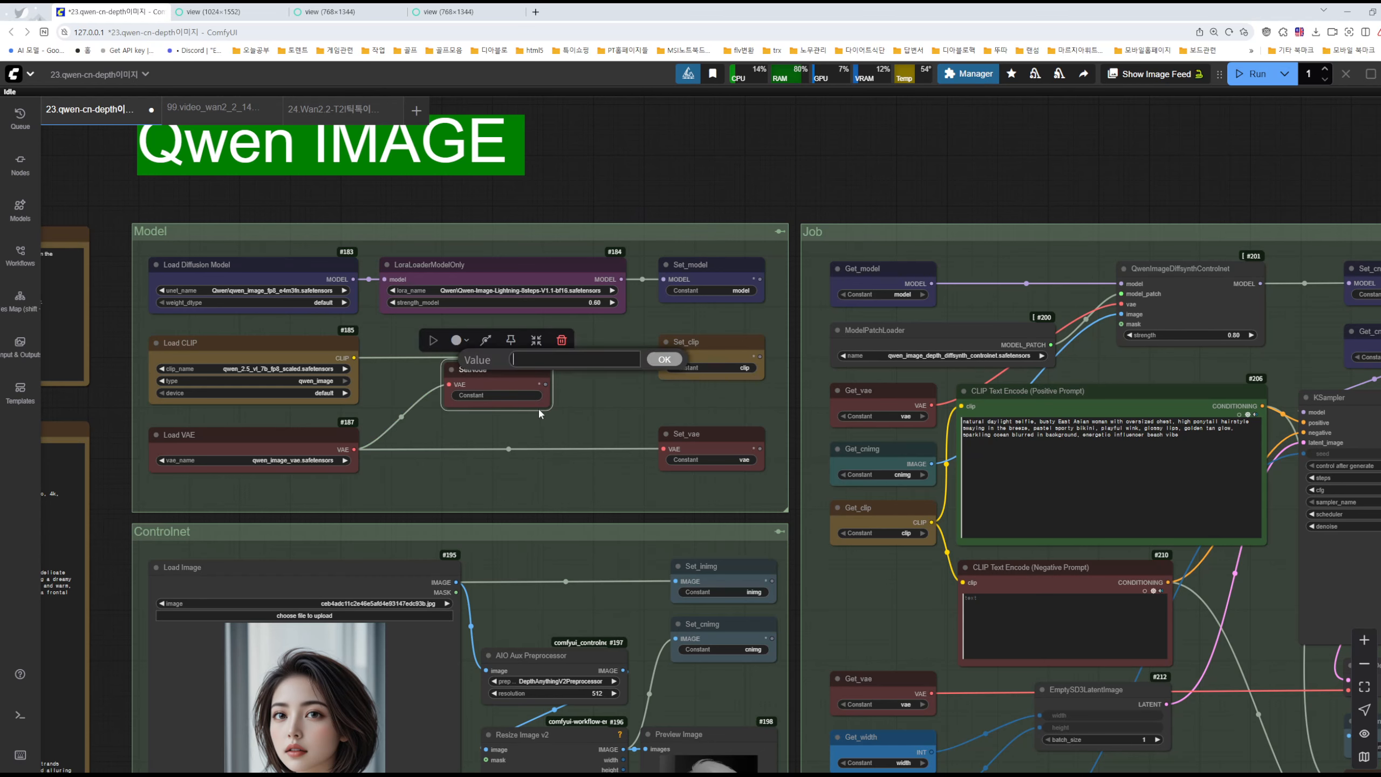
{"action": "type", "text": "3434"}
{"action": "left_click", "coordinate": [663, 360]}
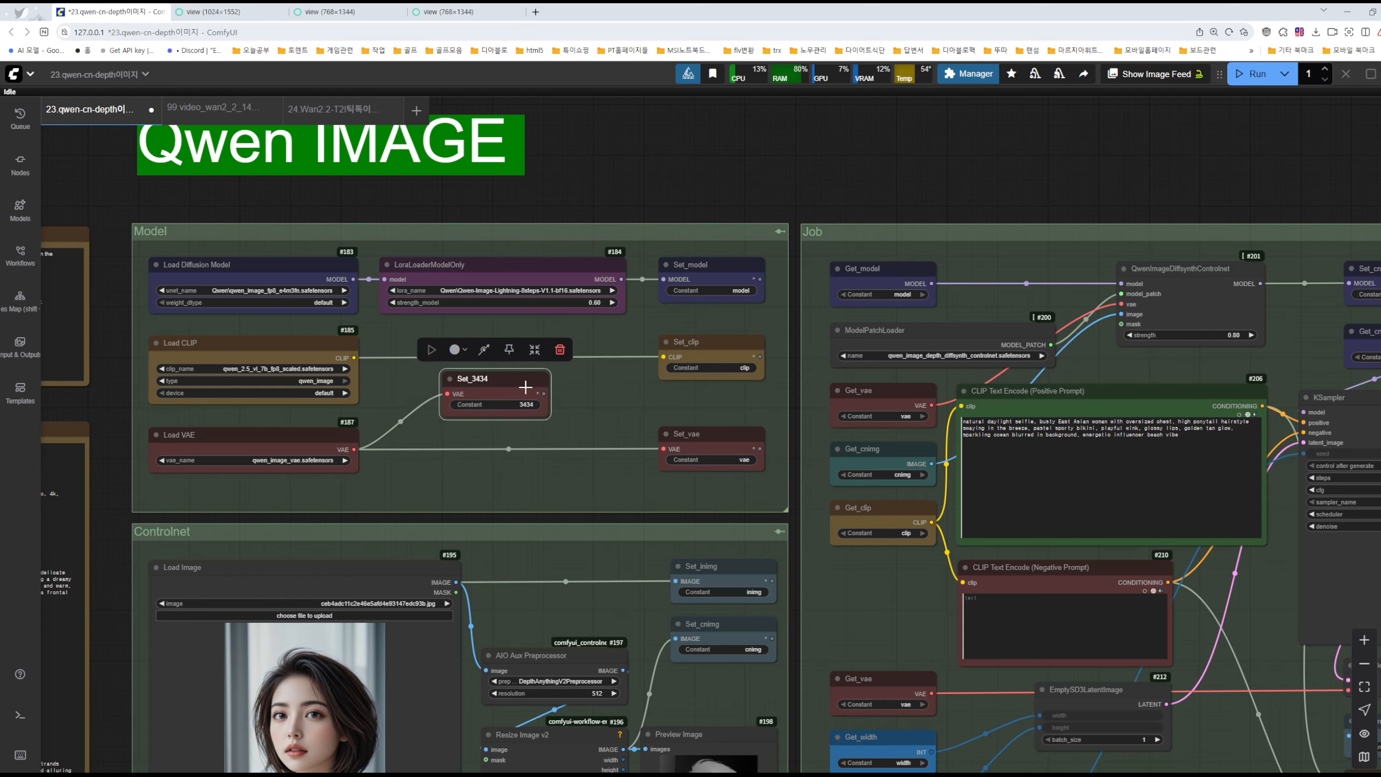
{"action": "left_click", "coordinate": [907, 160]}
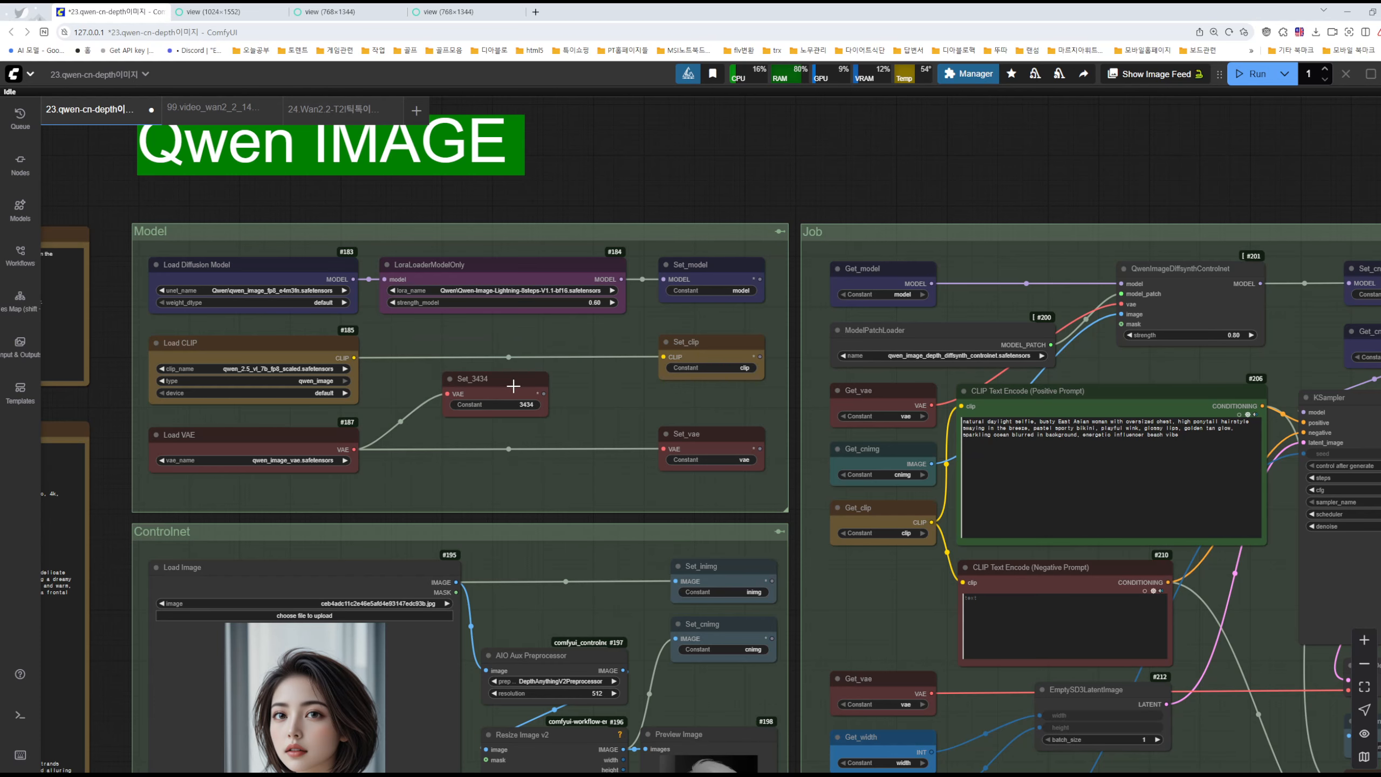
Move the 3434 SetNode above the Model group and add a KJNodes GetNode above the Job group.
{"action": "left_click_drag", "start_coordinate": [509, 387], "coordinate": [666, 143]}
{"action": "double_click", "coordinate": [907, 144]}
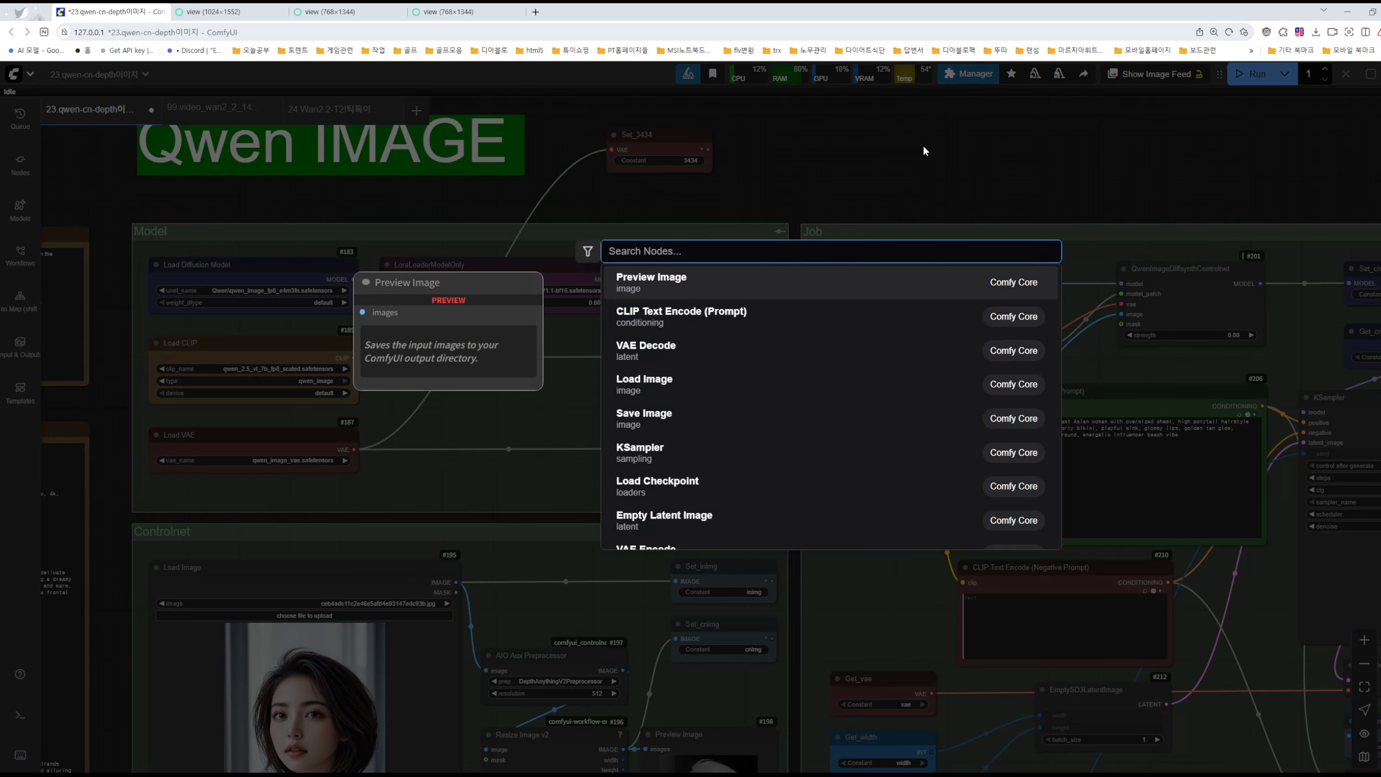
{"action": "type", "text": "getno"}
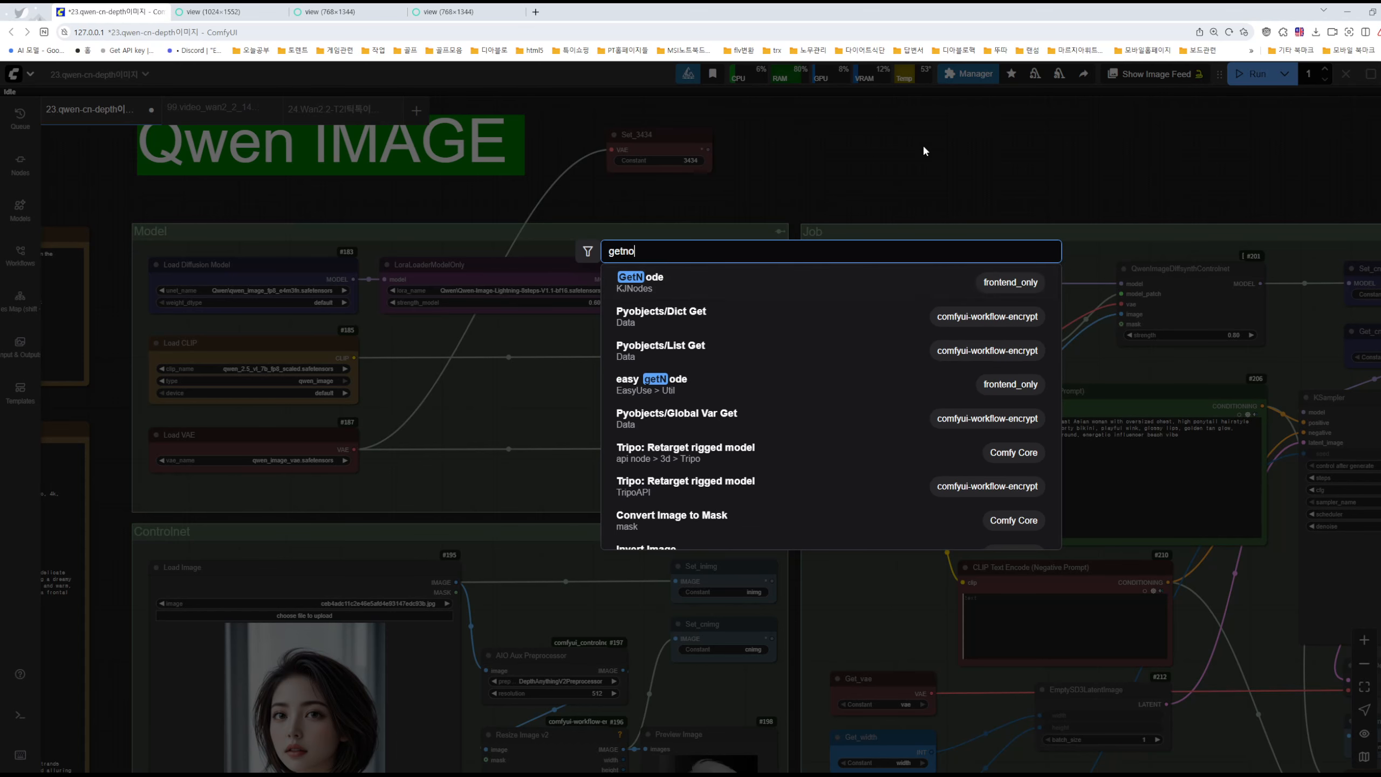
{"action": "key", "text": "Return"}
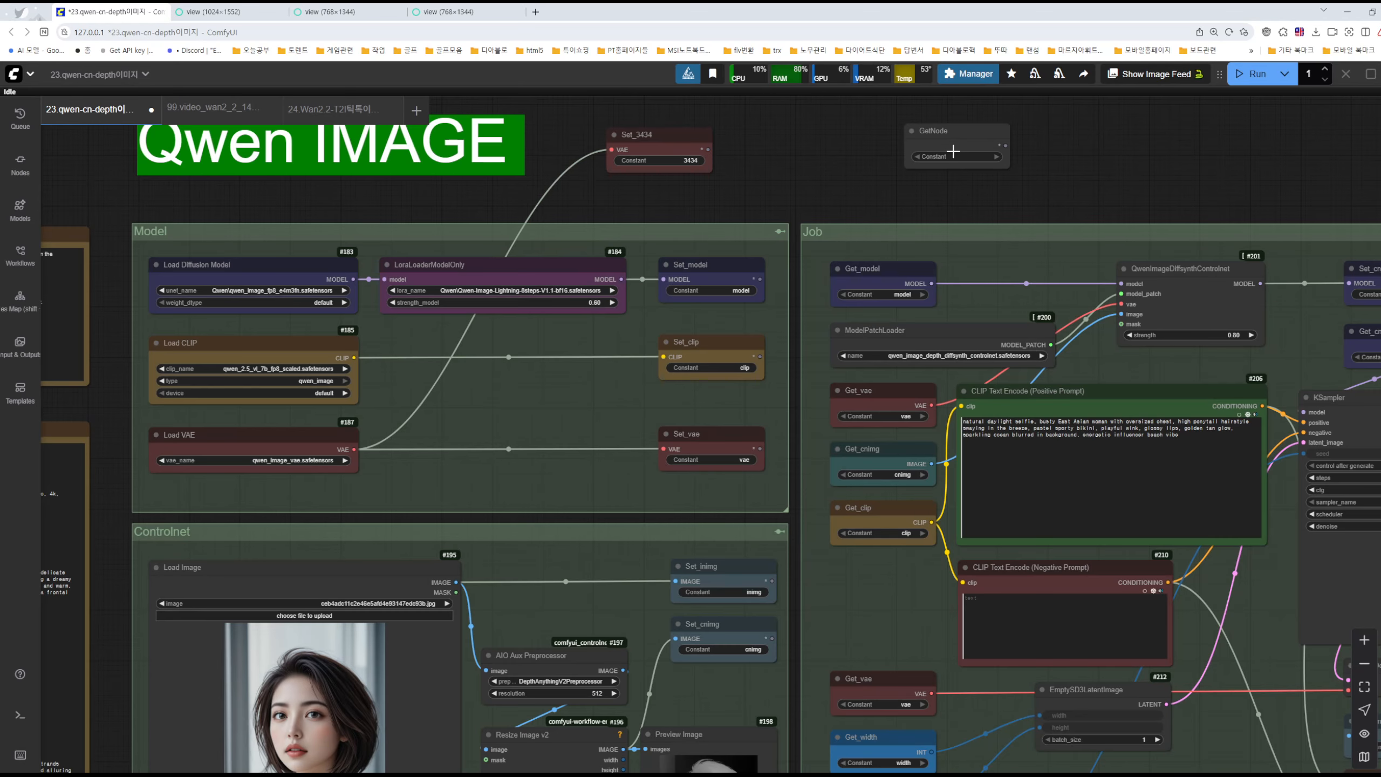
Try linking the GetNode to the model input of QwenImageDiffsynthControlnet, and reconnect Get_model to that input.
{"action": "left_click_drag", "start_coordinate": [946, 138], "coordinate": [1122, 279]}
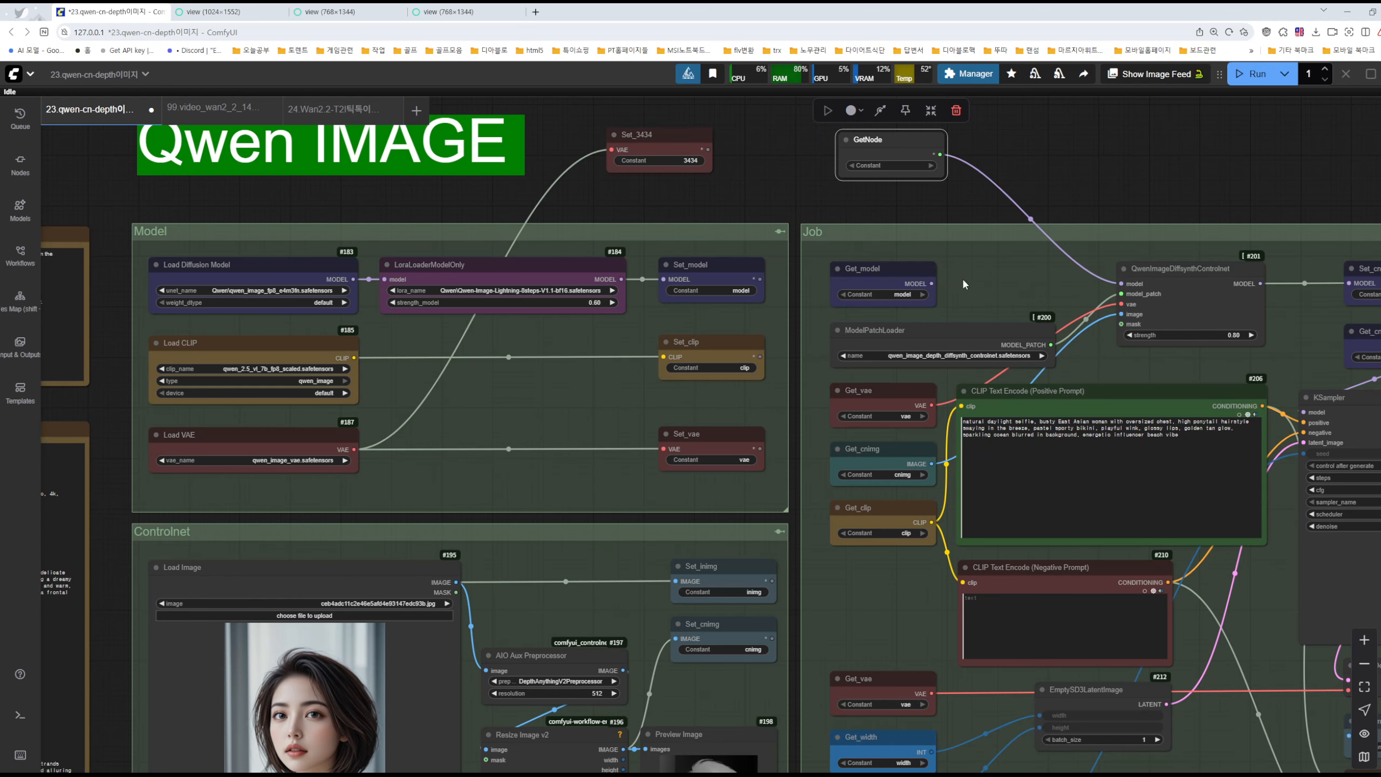
{"action": "left_click_drag", "start_coordinate": [934, 283], "coordinate": [1122, 283]}
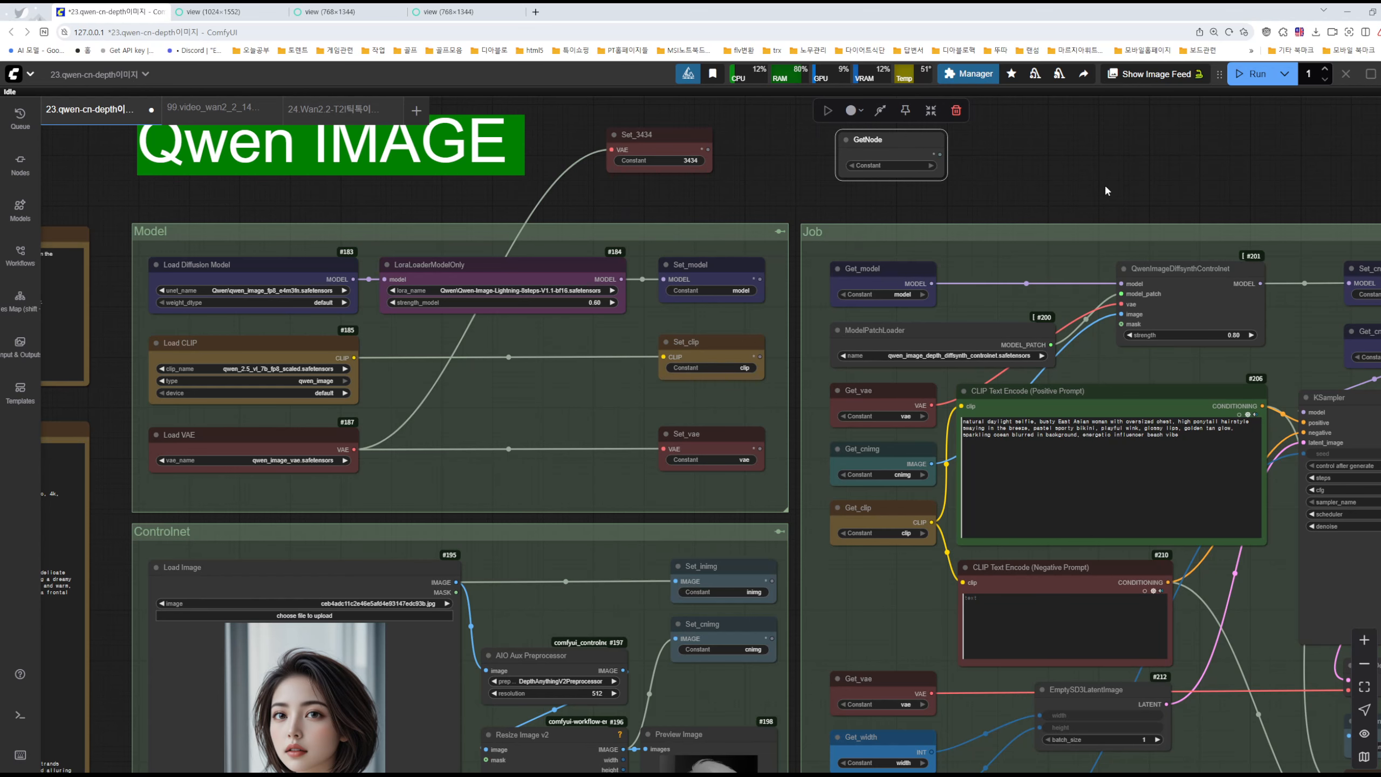
Choose 3434 as the new GetNode's constant to pair it with the matching SetNode.
{"action": "left_click", "coordinate": [911, 166]}
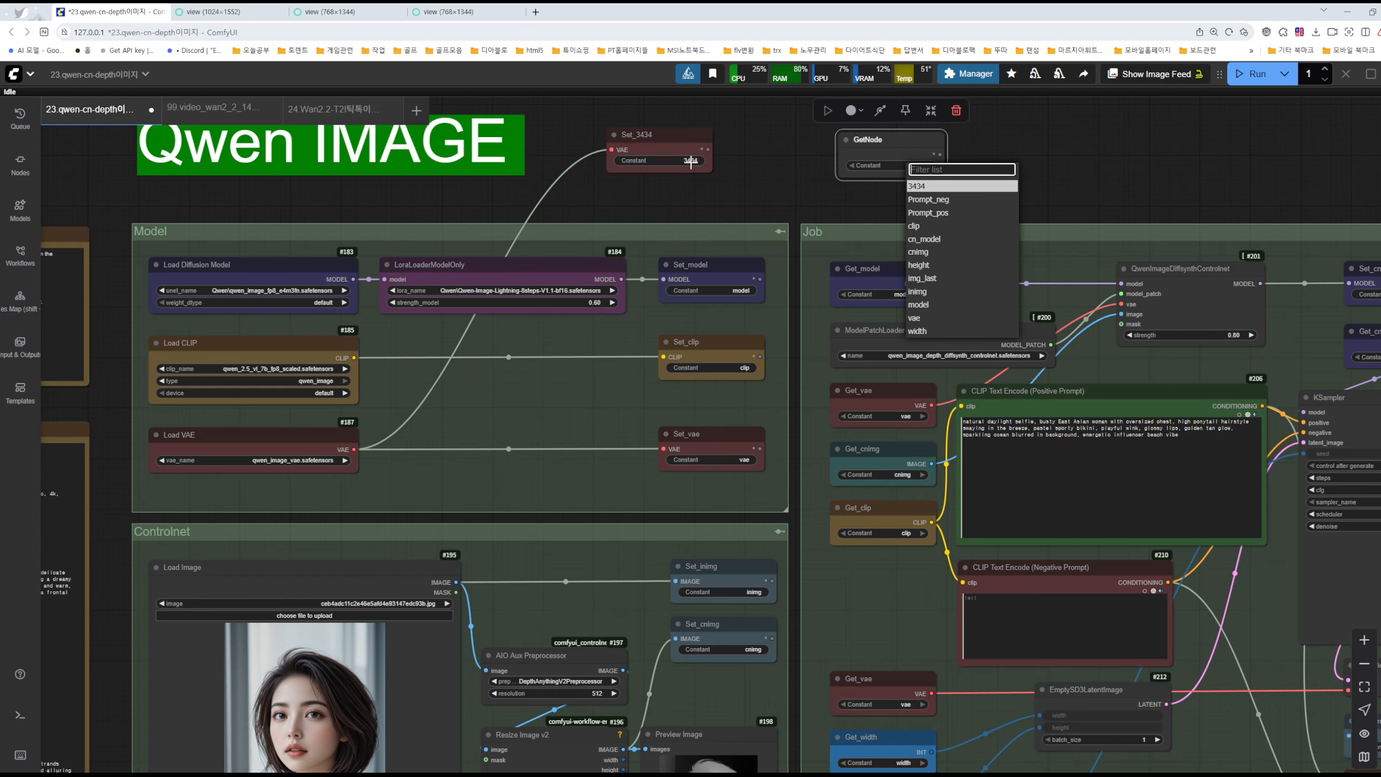
{"action": "left_click", "coordinate": [931, 188]}
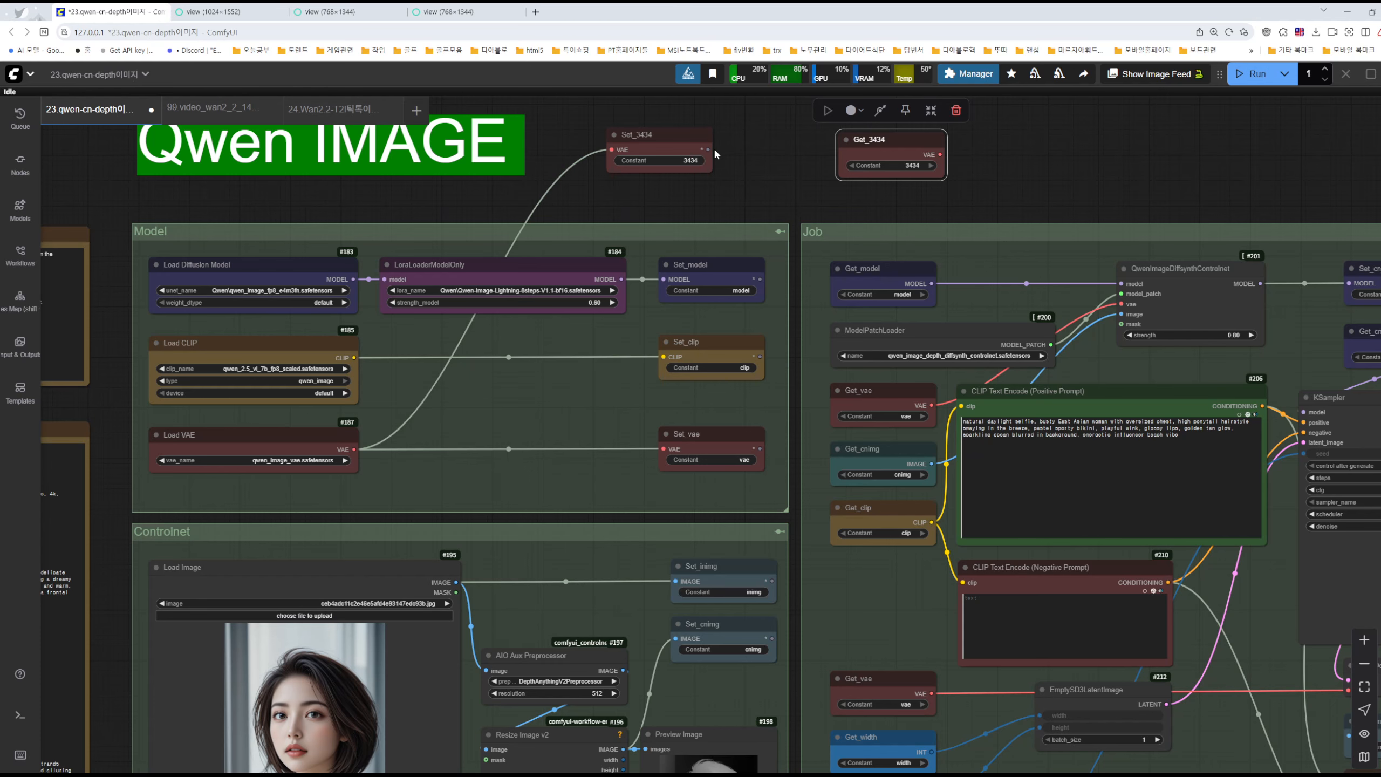
{"action": "left_click_drag", "start_coordinate": [708, 149], "coordinate": [765, 178]}
{"action": "left_click", "coordinate": [744, 173]}
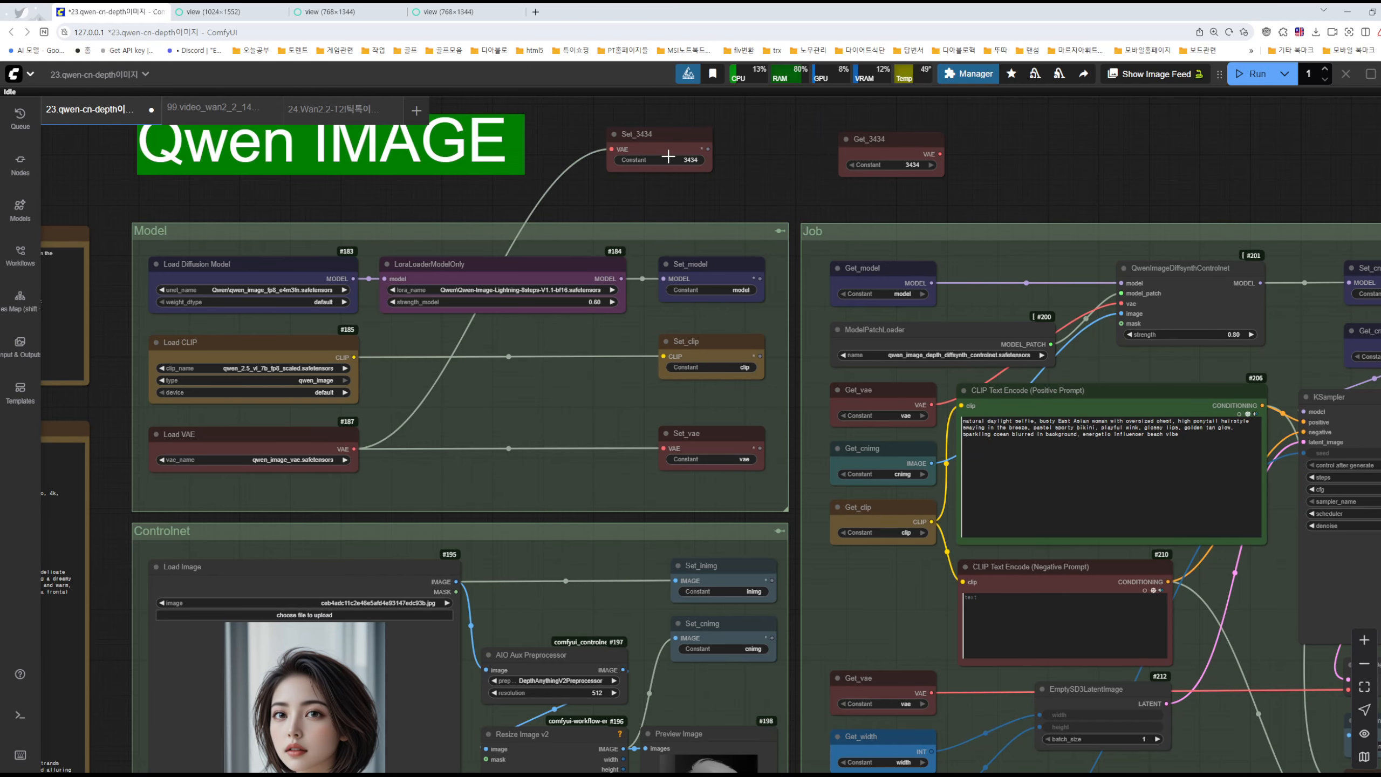
Delete the demonstration nodes Set_3434 and Get_3434 above the Qwen groups.
{"action": "left_click", "coordinate": [651, 141]}
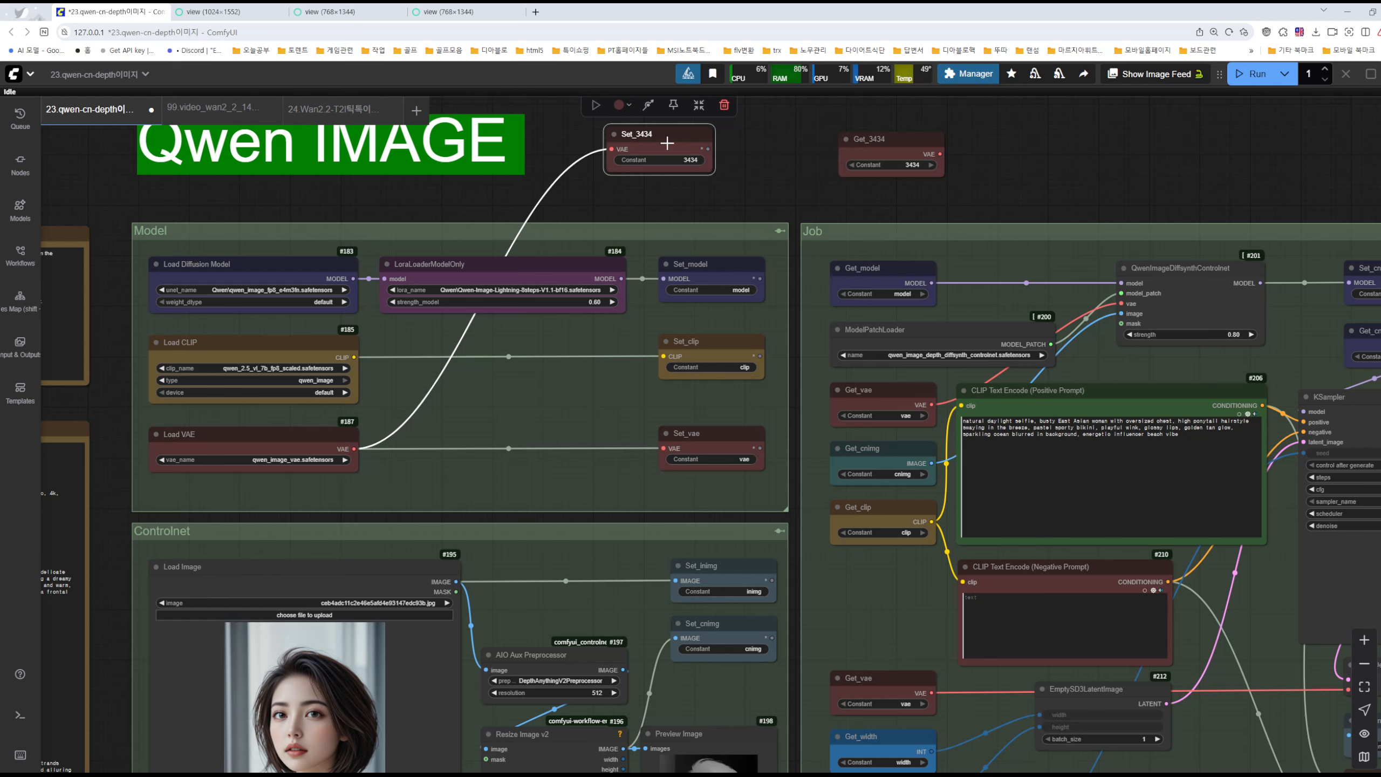
{"action": "key", "text": "Delete"}
{"action": "left_click", "coordinate": [880, 147]}
{"action": "key", "text": "Delete"}
Bypass the Model, Controlnet and Job groups in the Qwen IMAGE section.
{"action": "scroll", "coordinate": [794, 174], "scroll_direction": "down", "scroll_amount": 4}
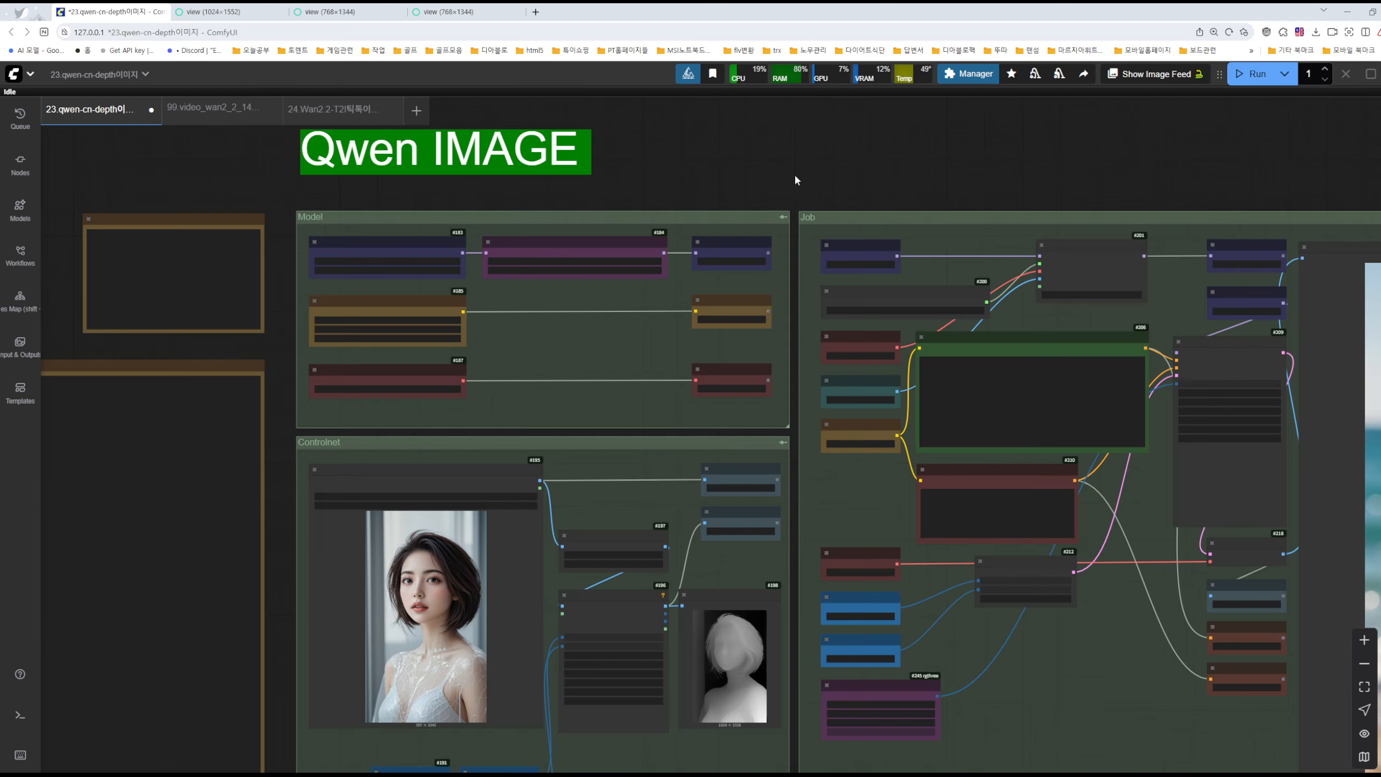
{"action": "left_click_drag", "start_coordinate": [801, 158], "coordinate": [786, 355]}
{"action": "left_click_drag", "start_coordinate": [652, 374], "coordinate": [622, 211]}
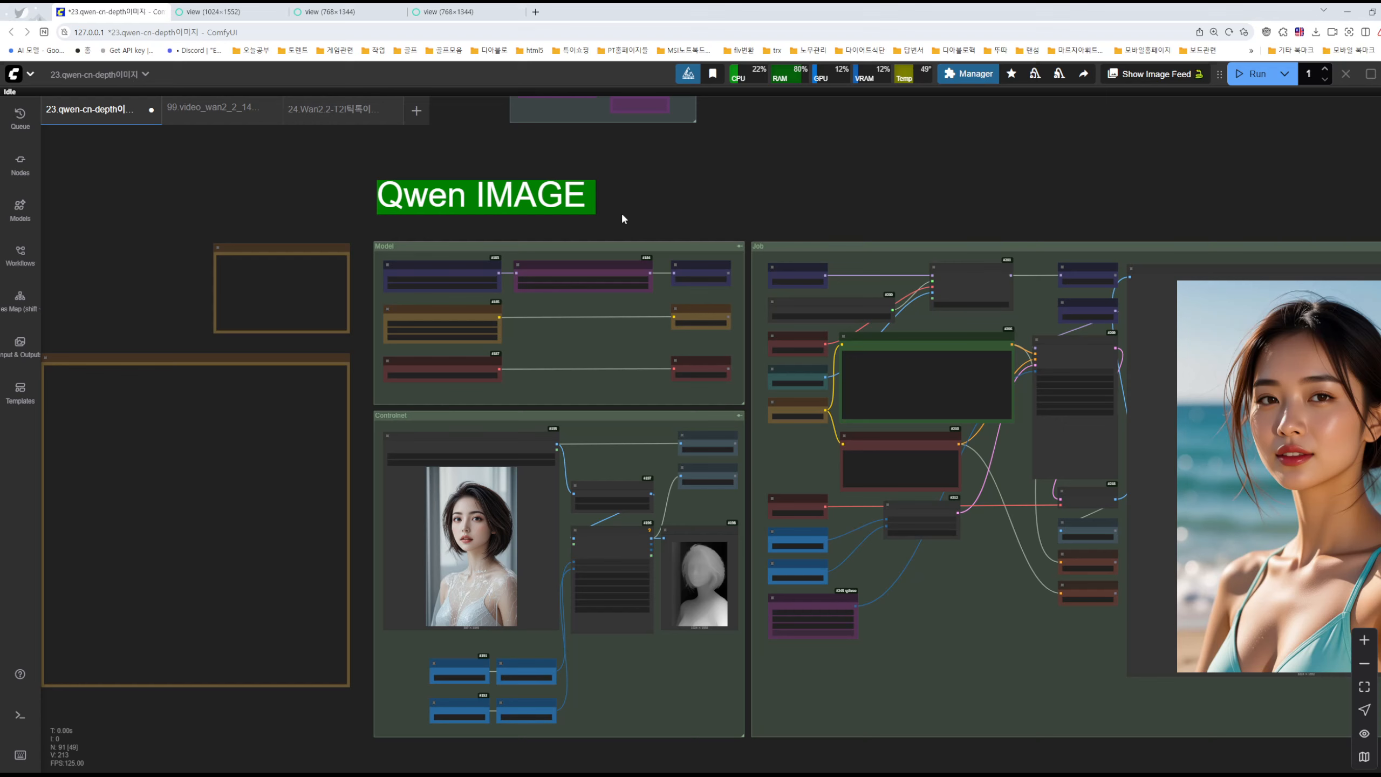
{"action": "left_click", "coordinate": [742, 250]}
{"action": "key", "text": "ctrl+b"}
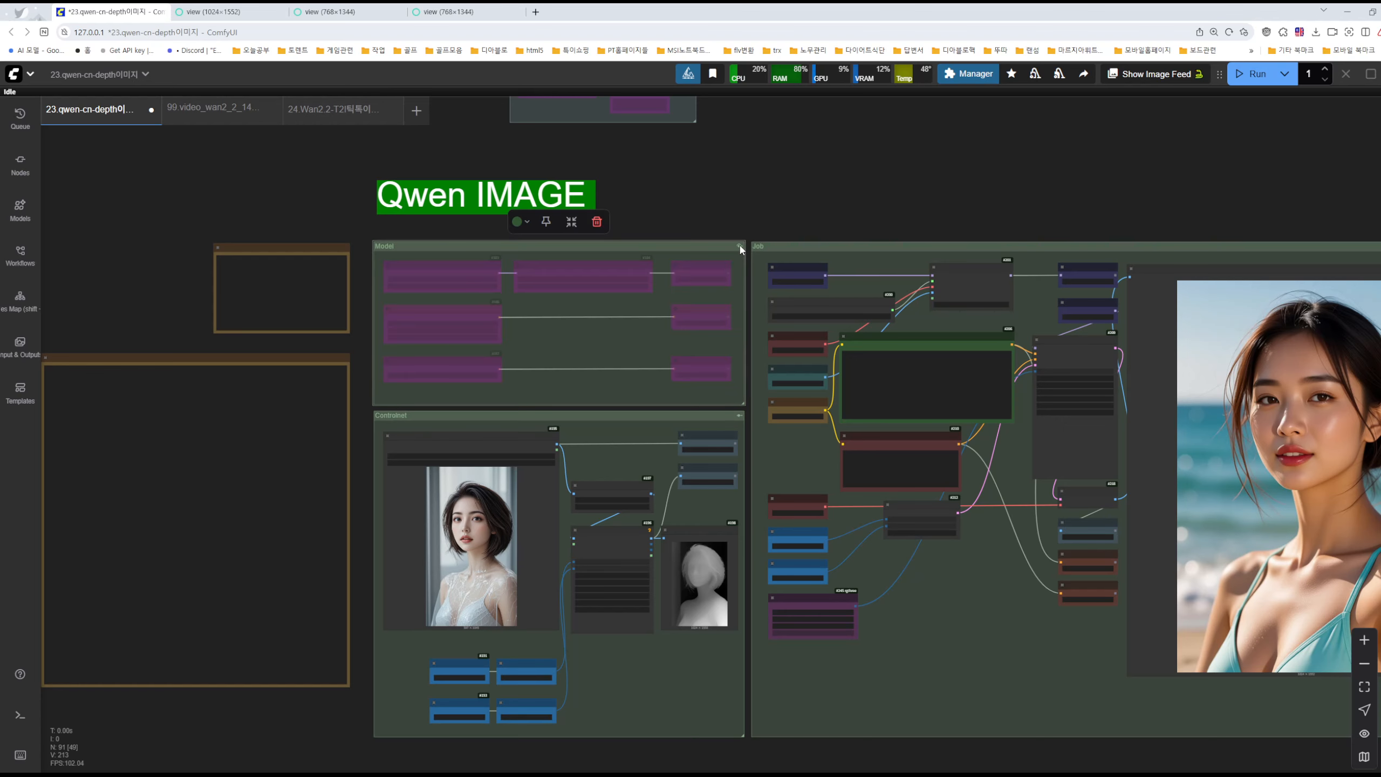
{"action": "left_click", "coordinate": [739, 417]}
{"action": "left_click_drag", "start_coordinate": [1120, 186], "coordinate": [632, 186]}
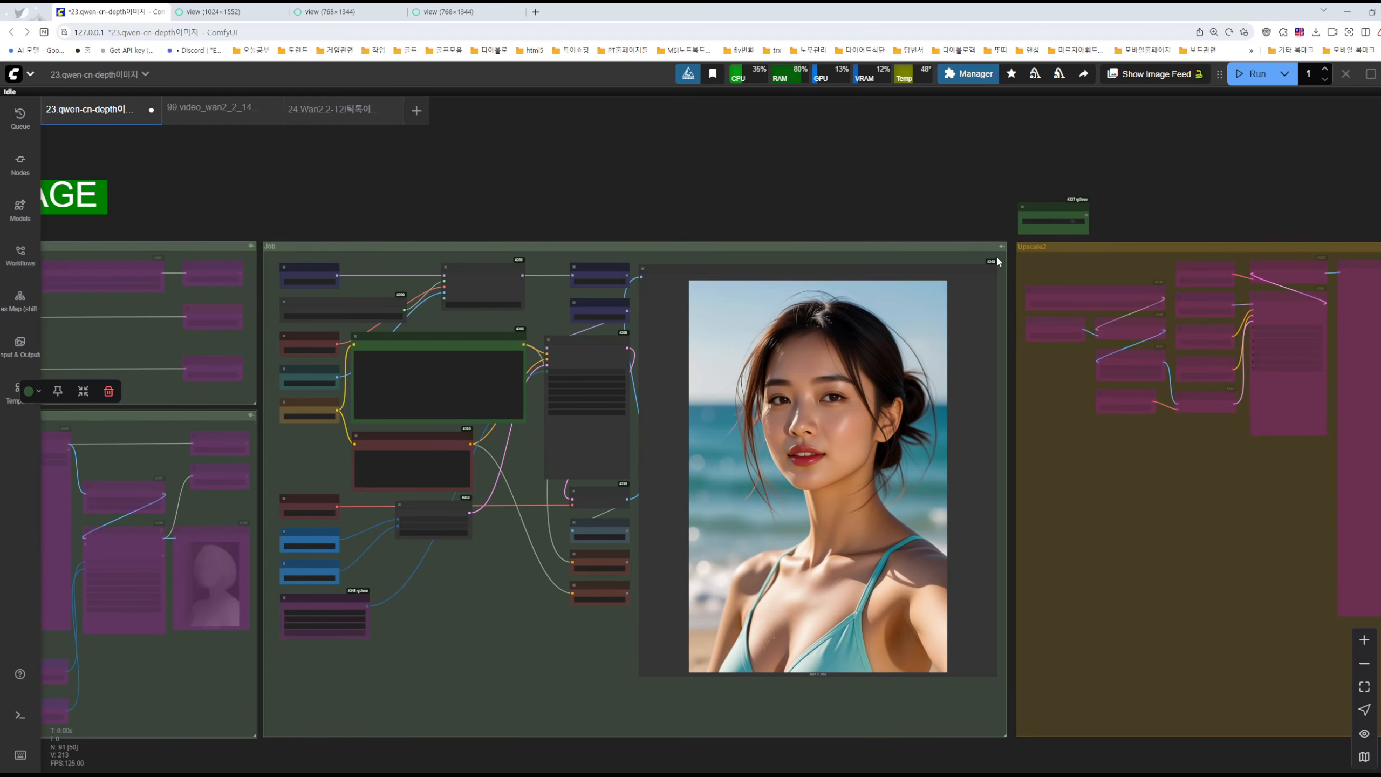
{"action": "left_click", "coordinate": [1003, 248]}
{"action": "left_click", "coordinate": [669, 140]}
Examine the first prompt note below the Wan IMAGE section, including its Korean title and English prompt text.
{"action": "left_click_drag", "start_coordinate": [666, 141], "coordinate": [929, 376]}
{"action": "scroll", "coordinate": [760, 310], "scroll_direction": "down", "scroll_amount": 2}
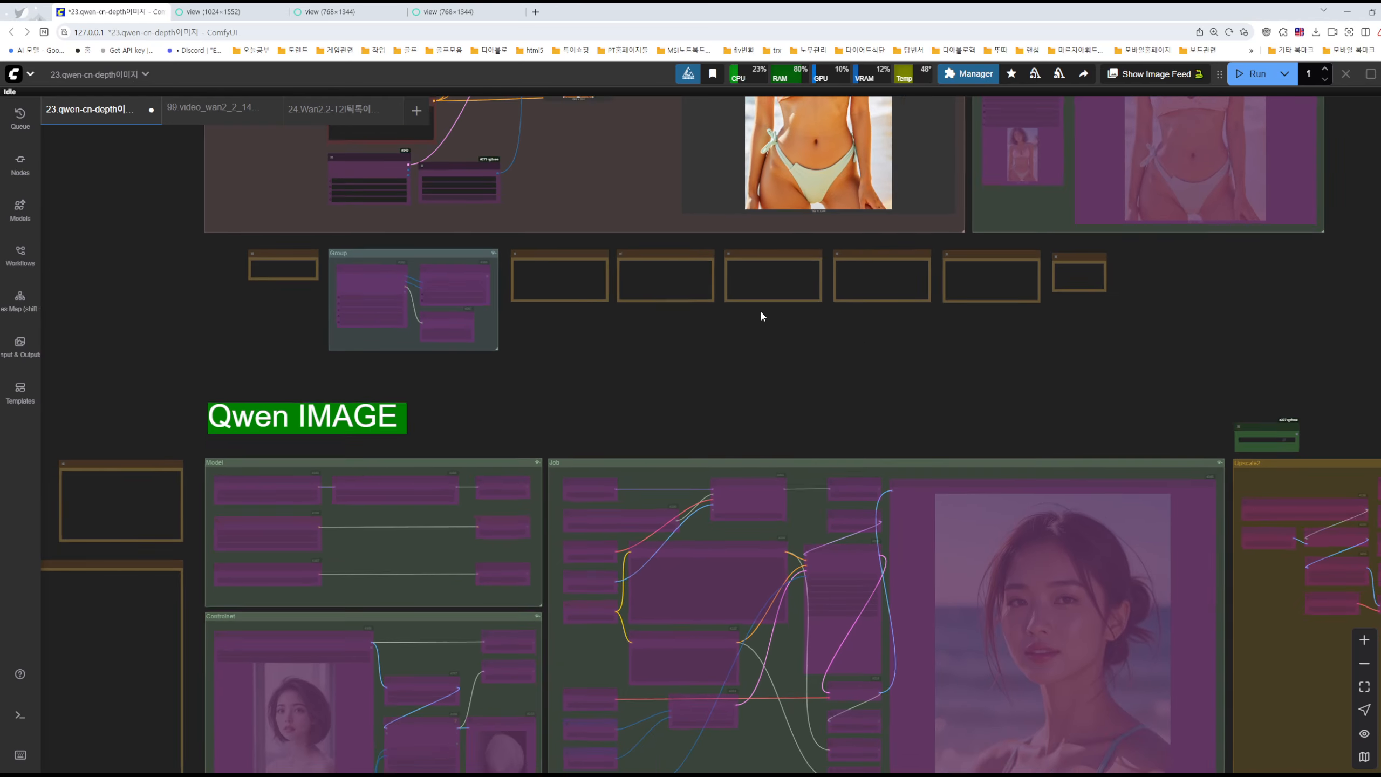
{"action": "left_click_drag", "start_coordinate": [718, 392], "coordinate": [770, 596]}
{"action": "scroll", "coordinate": [716, 384], "scroll_direction": "up", "scroll_amount": 7}
{"action": "left_click_drag", "start_coordinate": [657, 348], "coordinate": [601, 152]}
{"action": "left_click_drag", "start_coordinate": [733, 512], "coordinate": [572, 454]}
{"action": "scroll", "coordinate": [572, 453], "scroll_direction": "up", "scroll_amount": 3}
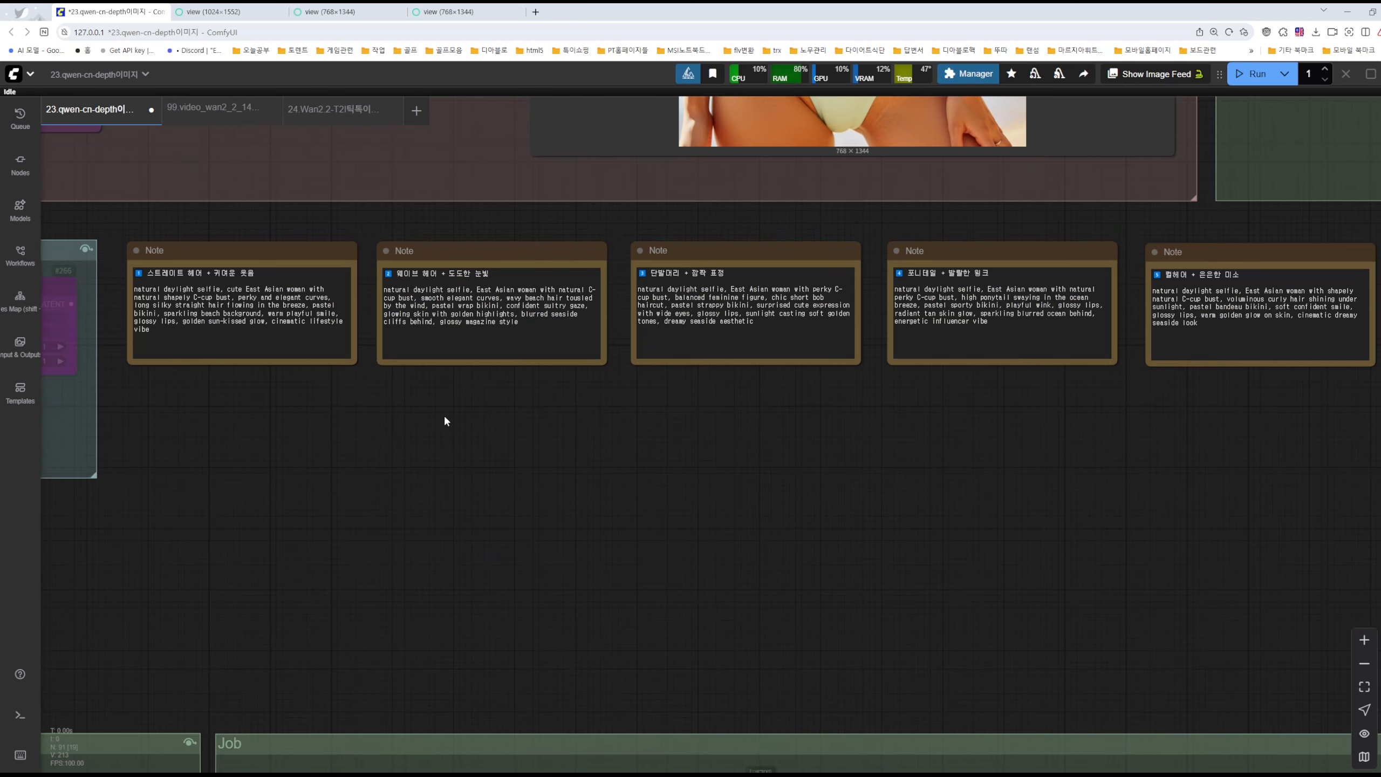
{"action": "left_click_drag", "start_coordinate": [346, 406], "coordinate": [495, 464]}
{"action": "scroll", "coordinate": [404, 431], "scroll_direction": "up", "scroll_amount": 5}
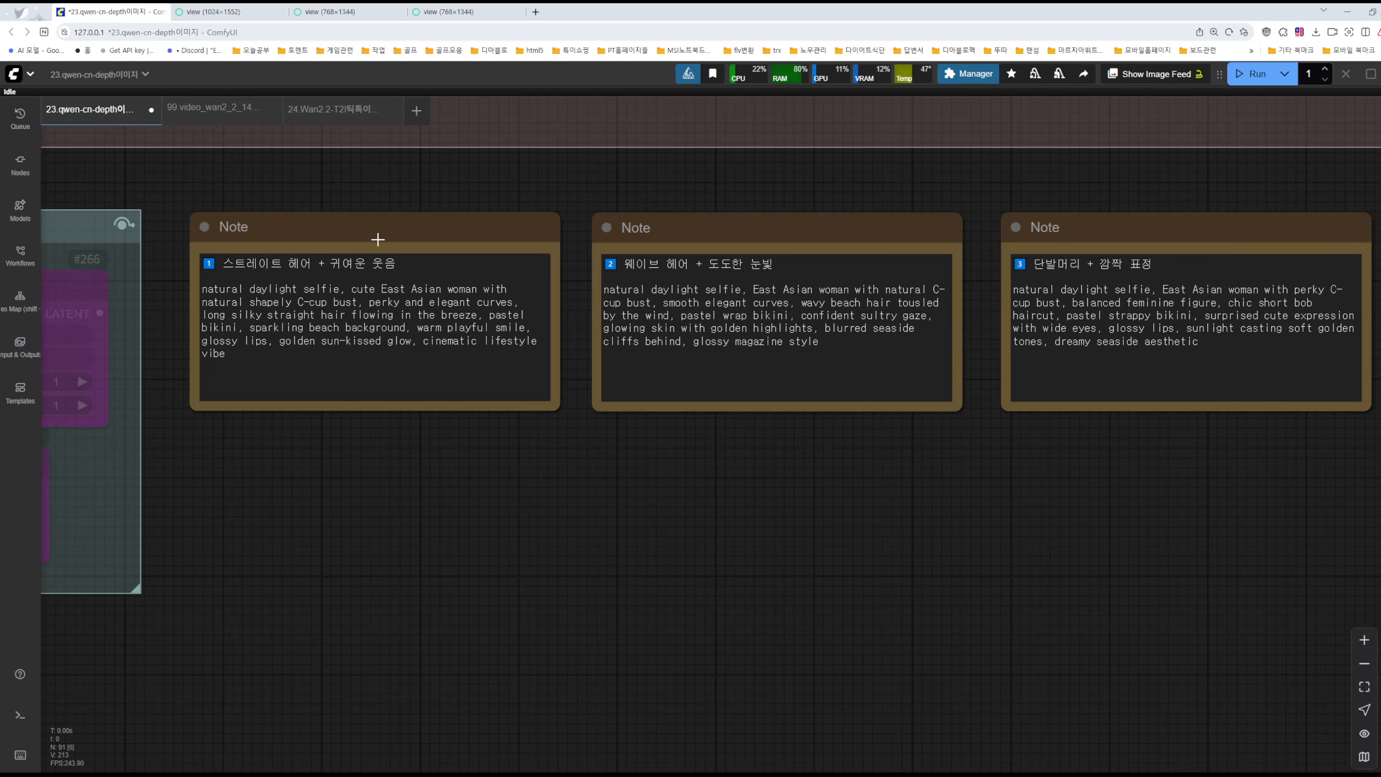
{"action": "left_click_drag", "start_coordinate": [1059, 484], "coordinate": [1147, 531]}
{"action": "left_click_drag", "start_coordinate": [447, 515], "coordinate": [939, 509]}
{"action": "left_click_drag", "start_coordinate": [564, 417], "coordinate": [501, 343]}
{"action": "scroll", "coordinate": [638, 331], "scroll_direction": "up", "scroll_amount": 5}
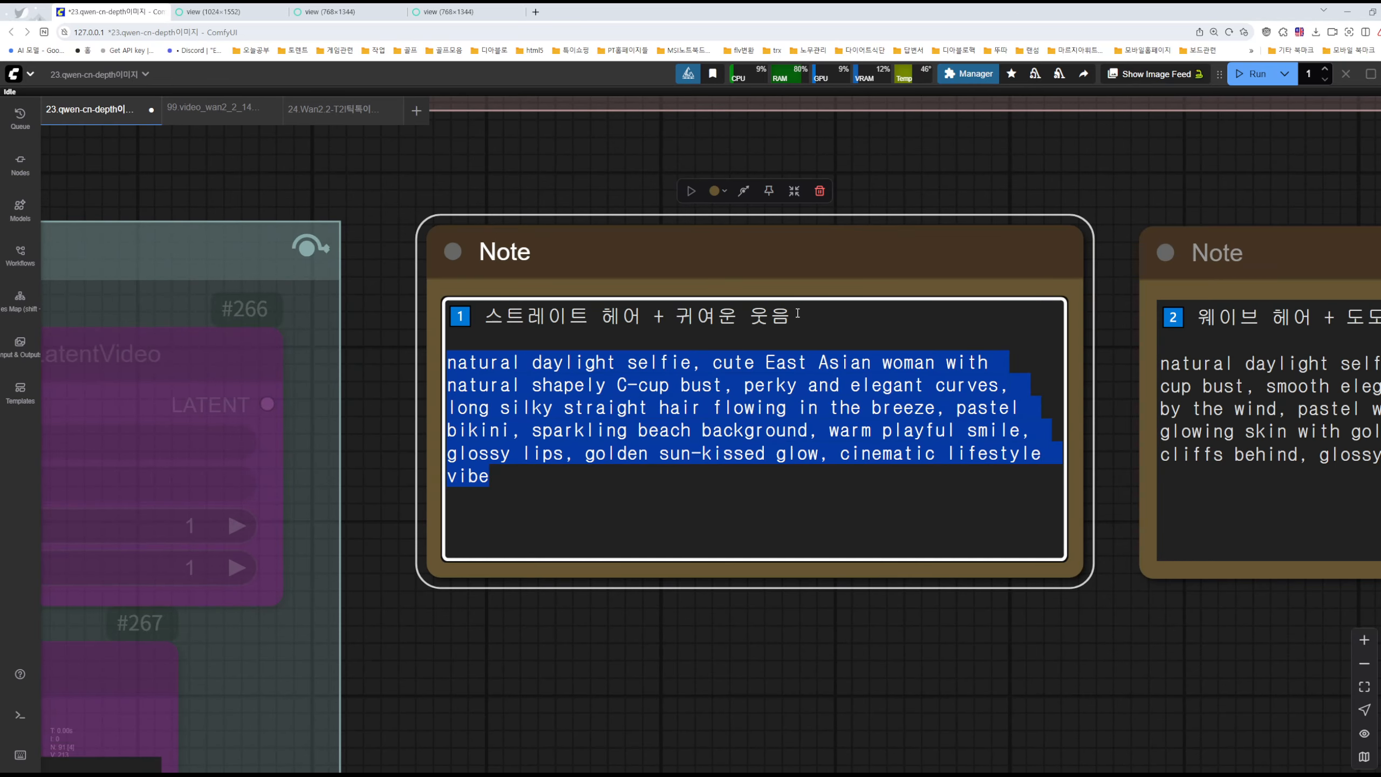
{"action": "left_click_drag", "start_coordinate": [798, 313], "coordinate": [496, 318]}
{"action": "left_click", "coordinate": [1166, 631]}
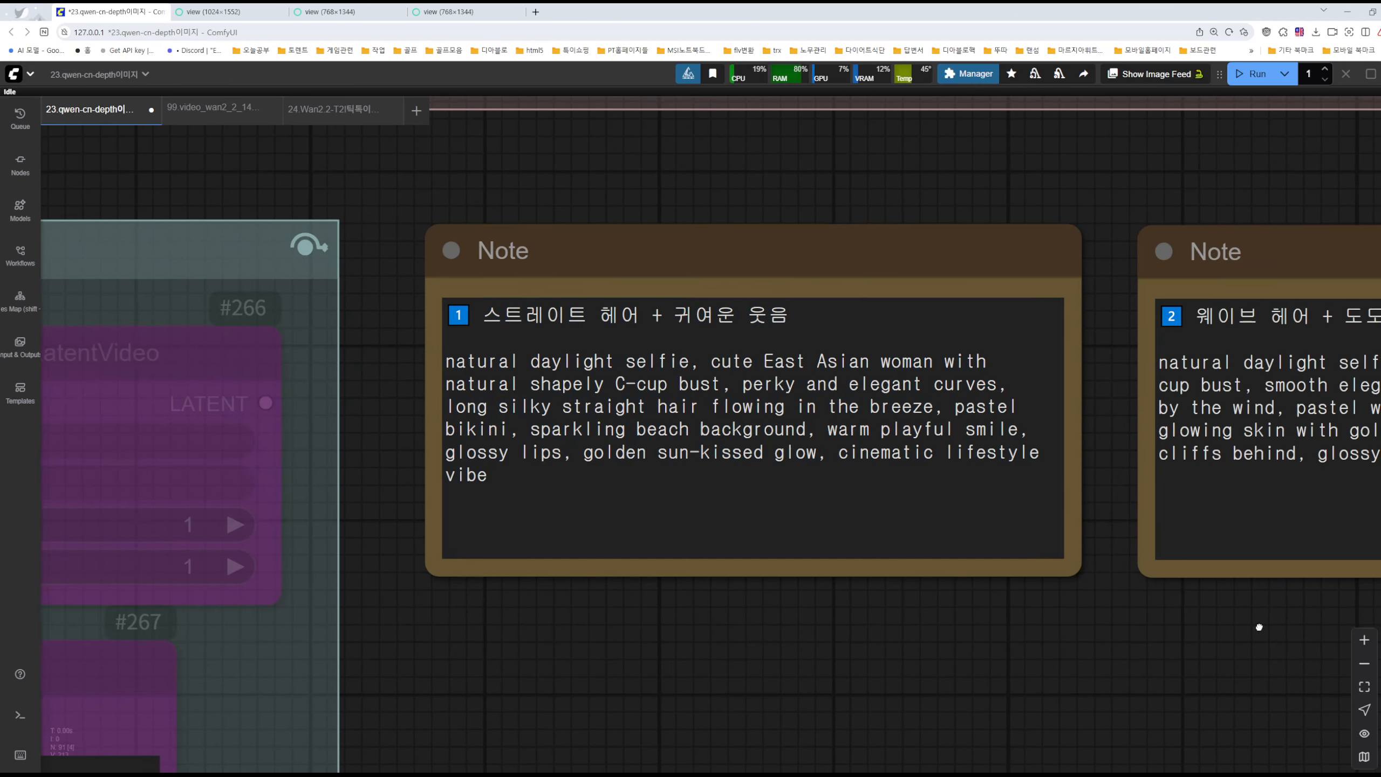
Read through the prompts in notes 2 to 5 in the row below the Wan IMAGE section.
{"action": "left_click_drag", "start_coordinate": [1258, 627], "coordinate": [607, 594]}
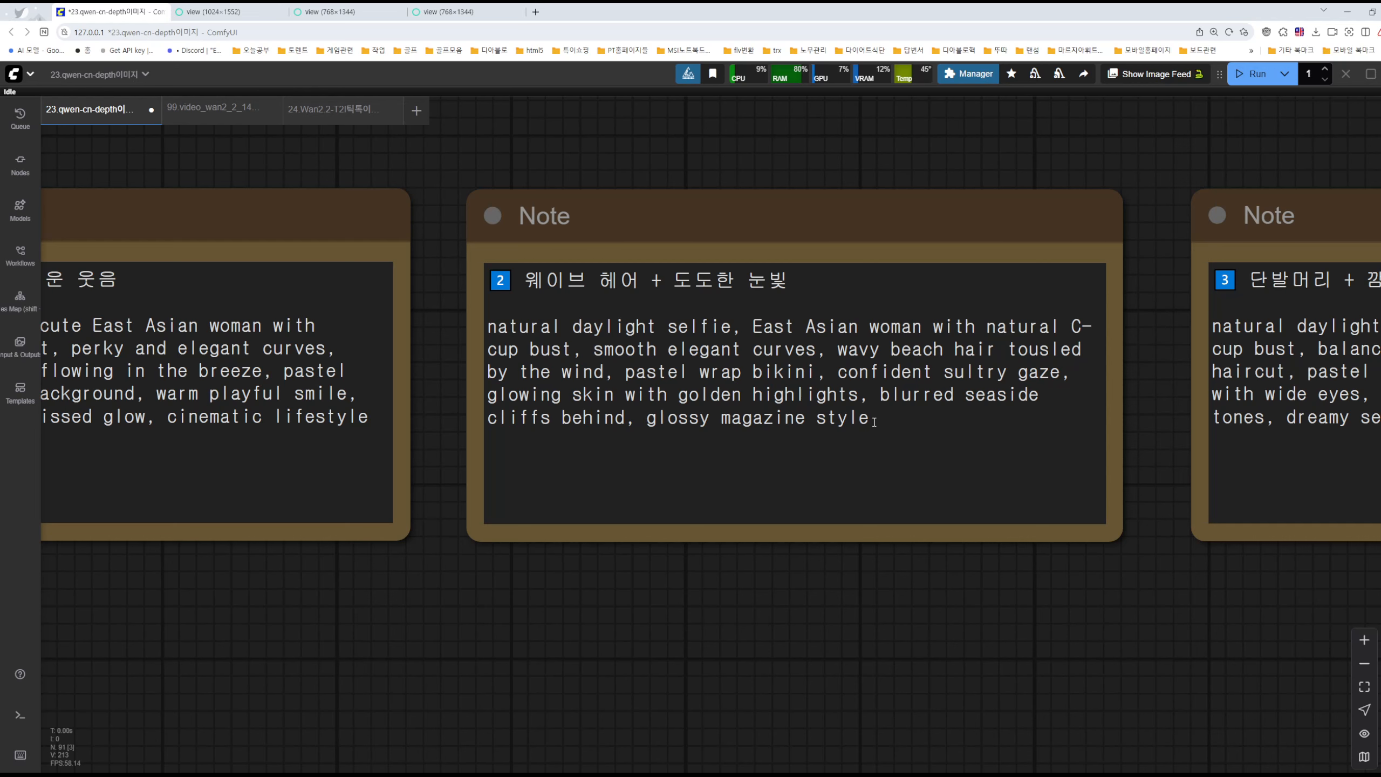
{"action": "left_click_drag", "start_coordinate": [875, 422], "coordinate": [531, 349]}
{"action": "left_click_drag", "start_coordinate": [1097, 617], "coordinate": [334, 582]}
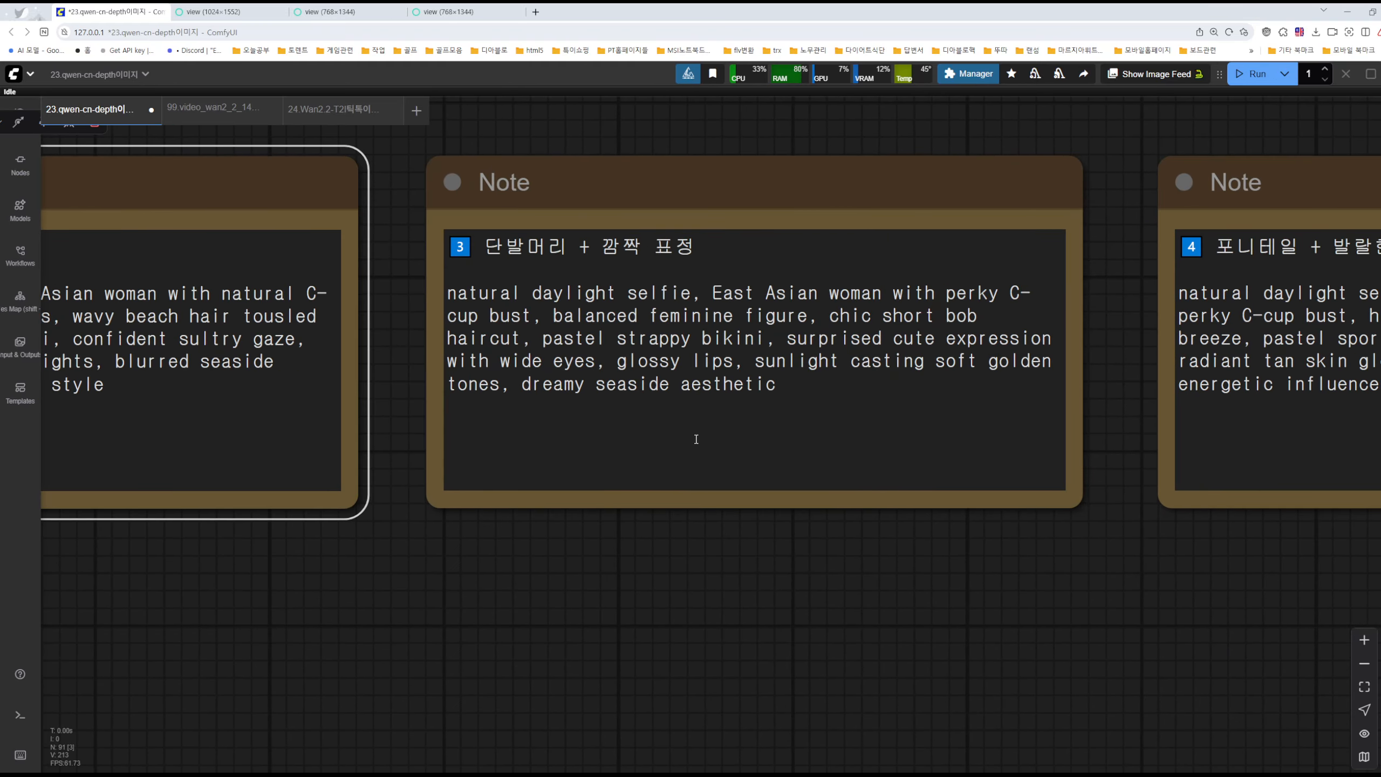
{"action": "left_click_drag", "start_coordinate": [816, 382], "coordinate": [458, 300]}
{"action": "left_click_drag", "start_coordinate": [1095, 585], "coordinate": [630, 571]}
{"action": "left_click_drag", "start_coordinate": [631, 439], "coordinate": [382, 276]}
{"action": "left_click", "coordinate": [1061, 590]}
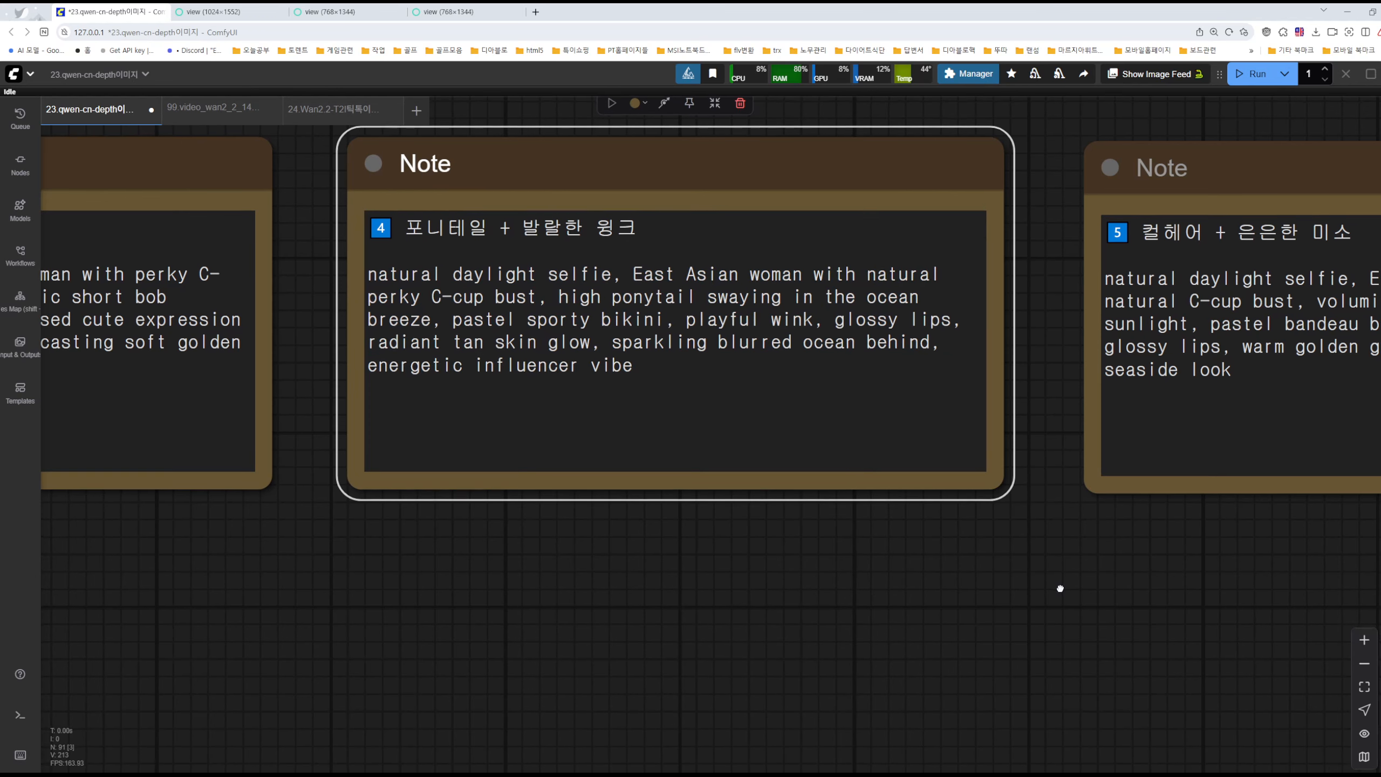
{"action": "left_click_drag", "start_coordinate": [1166, 536], "coordinate": [787, 616]}
{"action": "left_click_drag", "start_coordinate": [884, 540], "coordinate": [738, 338]}
{"action": "left_click", "coordinate": [621, 626]}
{"action": "scroll", "coordinate": [481, 653], "scroll_direction": "down", "scroll_amount": 8}
{"action": "scroll", "coordinate": [410, 666], "scroll_direction": "down", "scroll_amount": 5}
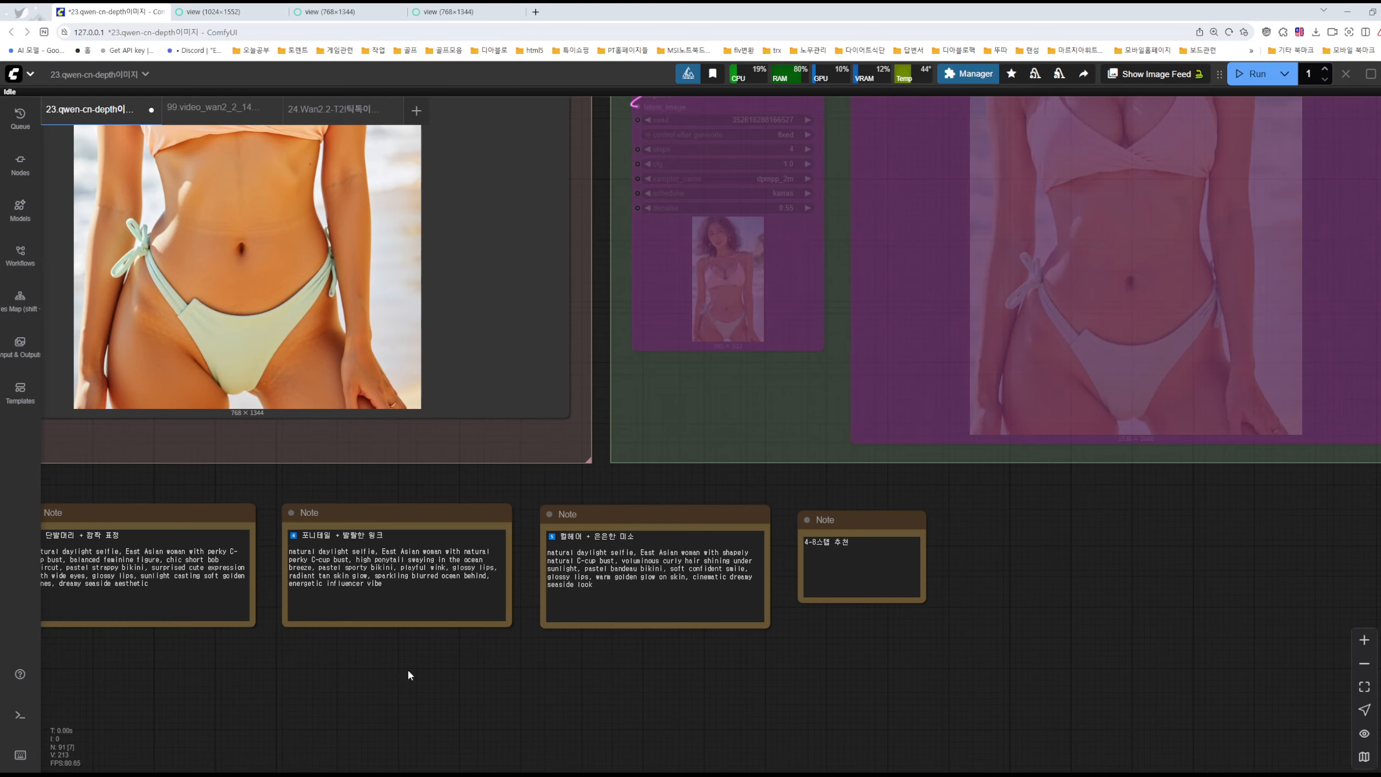
Inspect the generated portrait's face up close in the Preview Image node of the Wan IMAGE Job group.
{"action": "left_click_drag", "start_coordinate": [350, 675], "coordinate": [978, 770]}
{"action": "left_click_drag", "start_coordinate": [561, 413], "coordinate": [545, 555]}
{"action": "scroll", "coordinate": [544, 555], "scroll_direction": "up", "scroll_amount": 2}
{"action": "scroll", "coordinate": [544, 555], "scroll_direction": "right", "scroll_amount": 1}
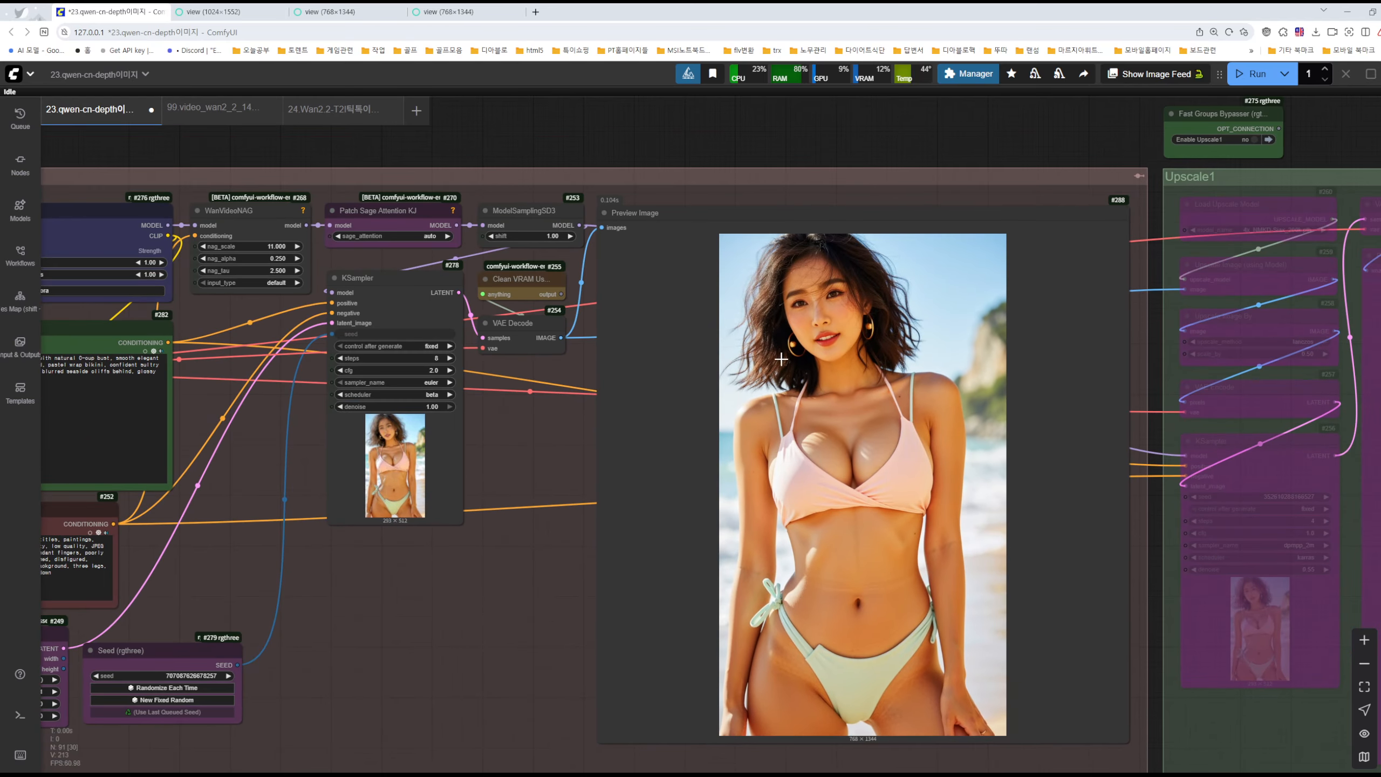
{"action": "scroll", "coordinate": [841, 314], "scroll_direction": "up", "scroll_amount": 10}
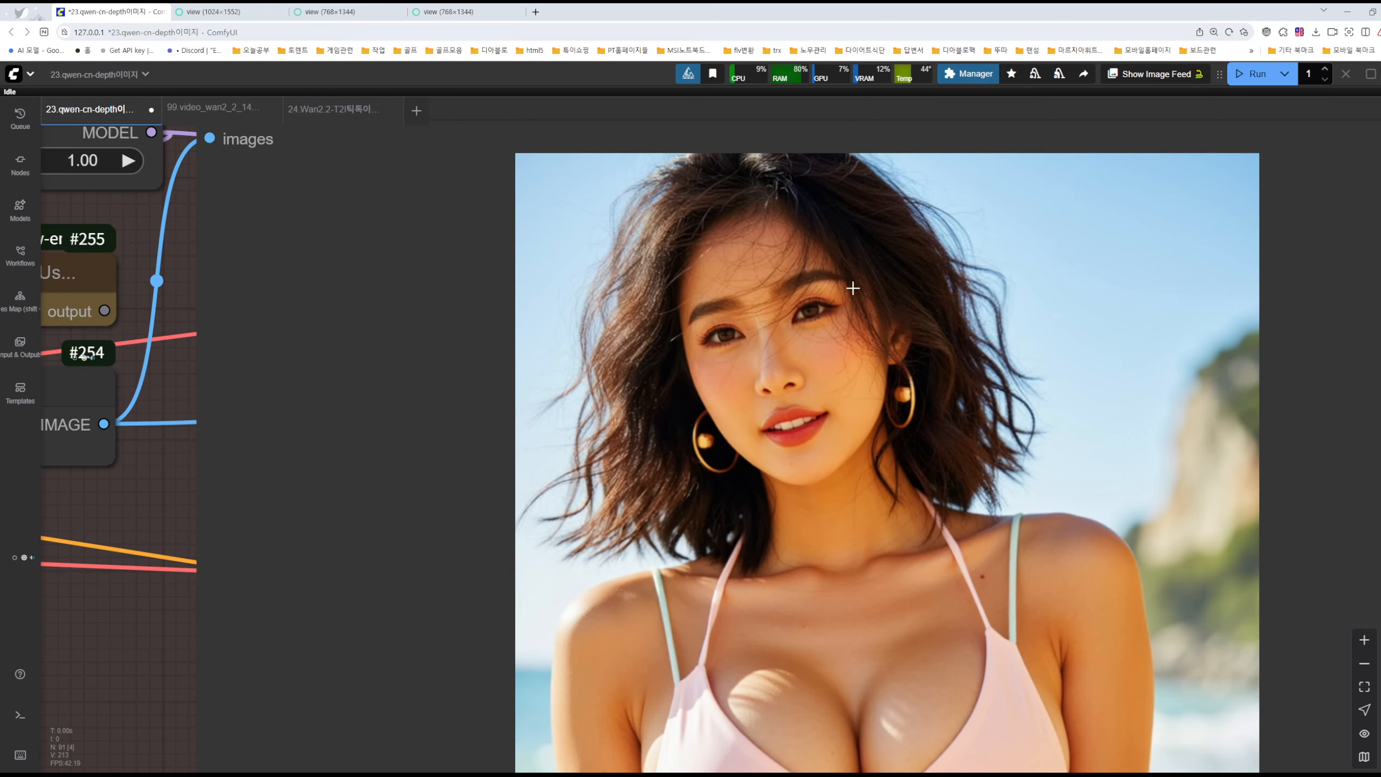
{"action": "scroll", "coordinate": [844, 370], "scroll_direction": "down", "scroll_amount": 8}
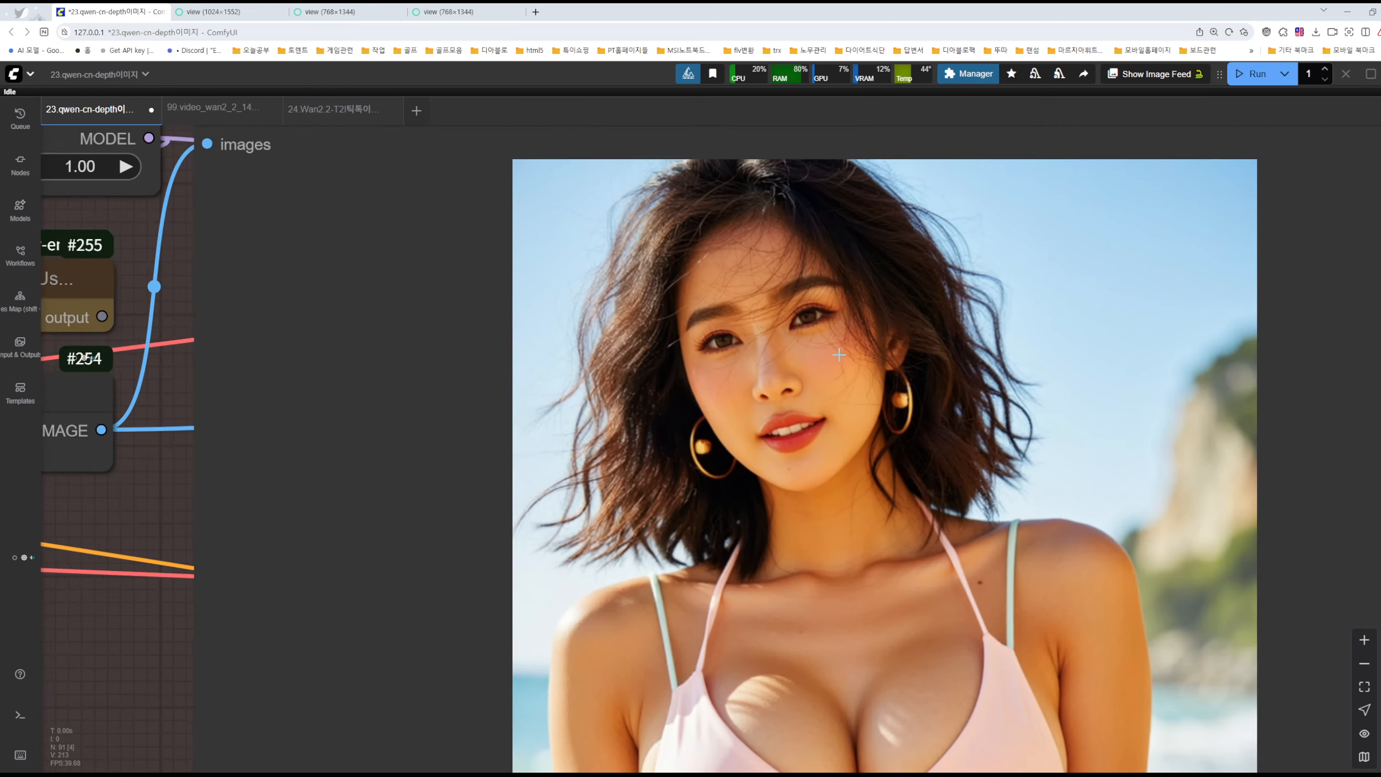
Enable the Upscale1 group through its Fast Groups Bypasser to inspect the upscaled preview, and disable the group again.
{"action": "left_click_drag", "start_coordinate": [1136, 136], "coordinate": [583, 133]}
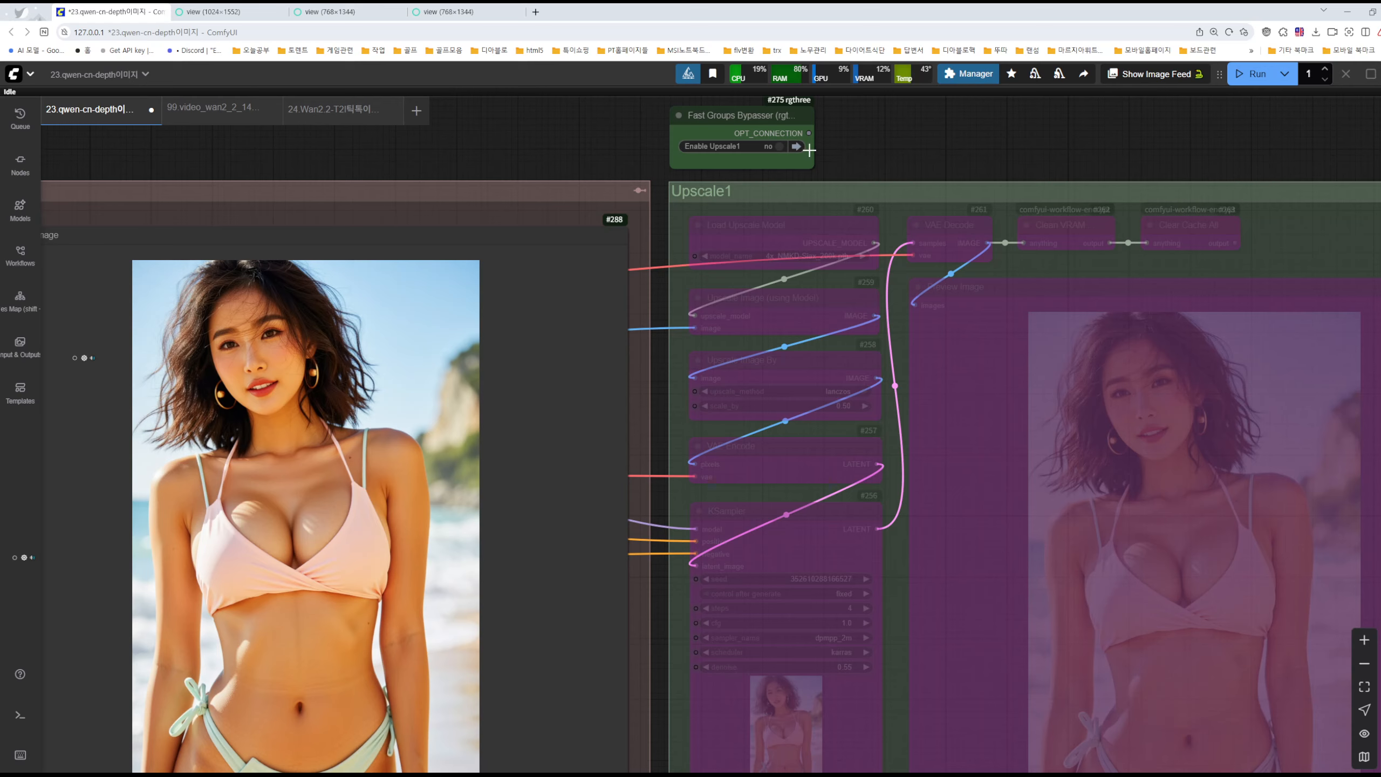
{"action": "left_click", "coordinate": [776, 147]}
{"action": "left_click_drag", "start_coordinate": [922, 136], "coordinate": [705, 129]}
{"action": "scroll", "coordinate": [957, 381], "scroll_direction": "up", "scroll_amount": 10}
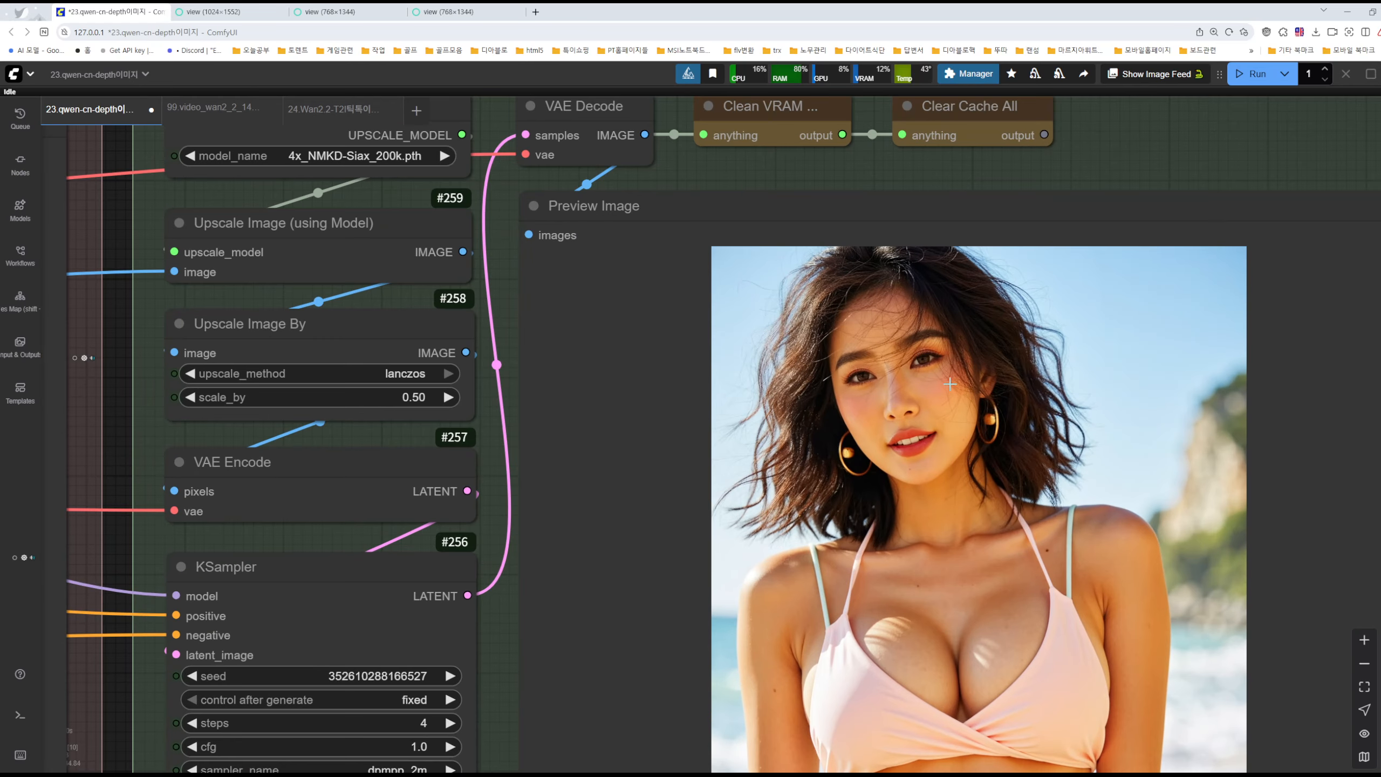
{"action": "scroll", "coordinate": [1054, 434], "scroll_direction": "down", "scroll_amount": 10}
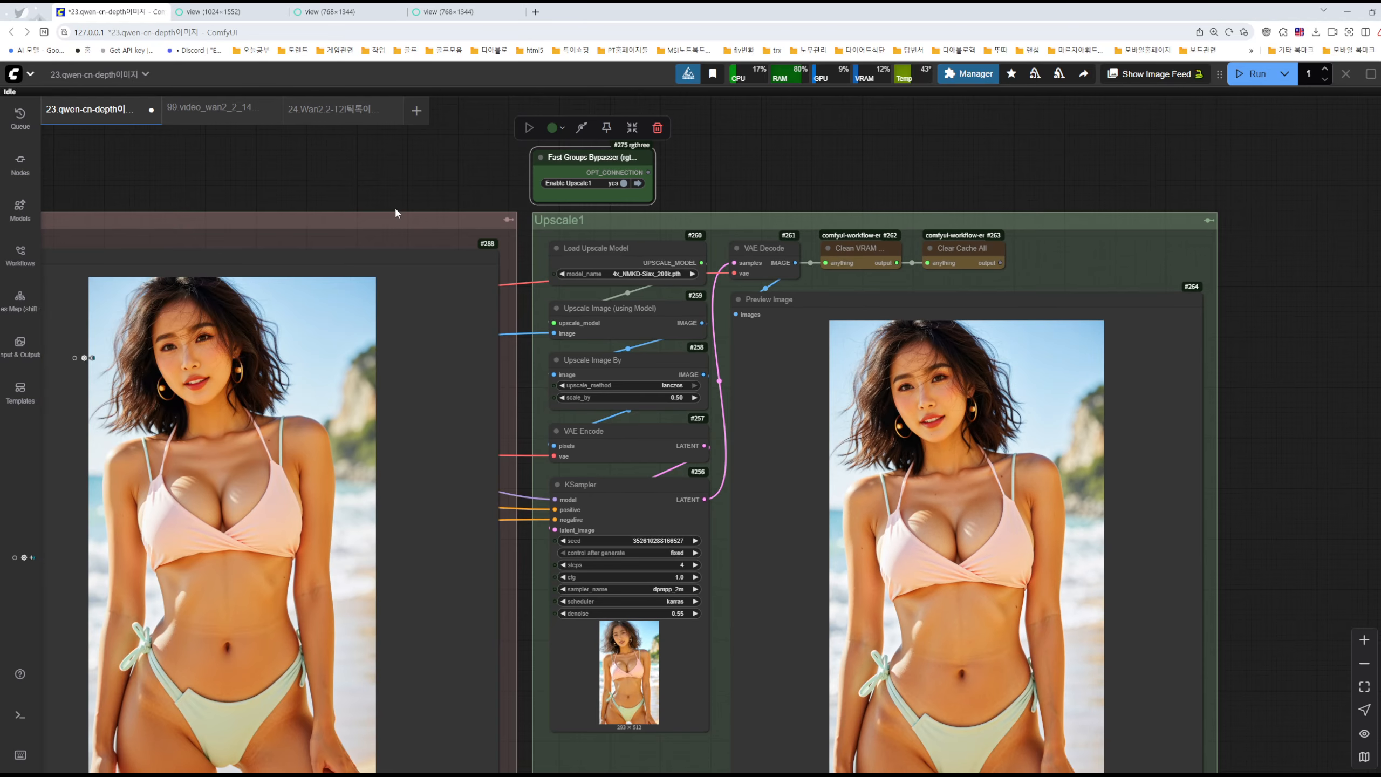
{"action": "left_click_drag", "start_coordinate": [315, 163], "coordinate": [659, 230]}
{"action": "left_click", "coordinate": [964, 250]}
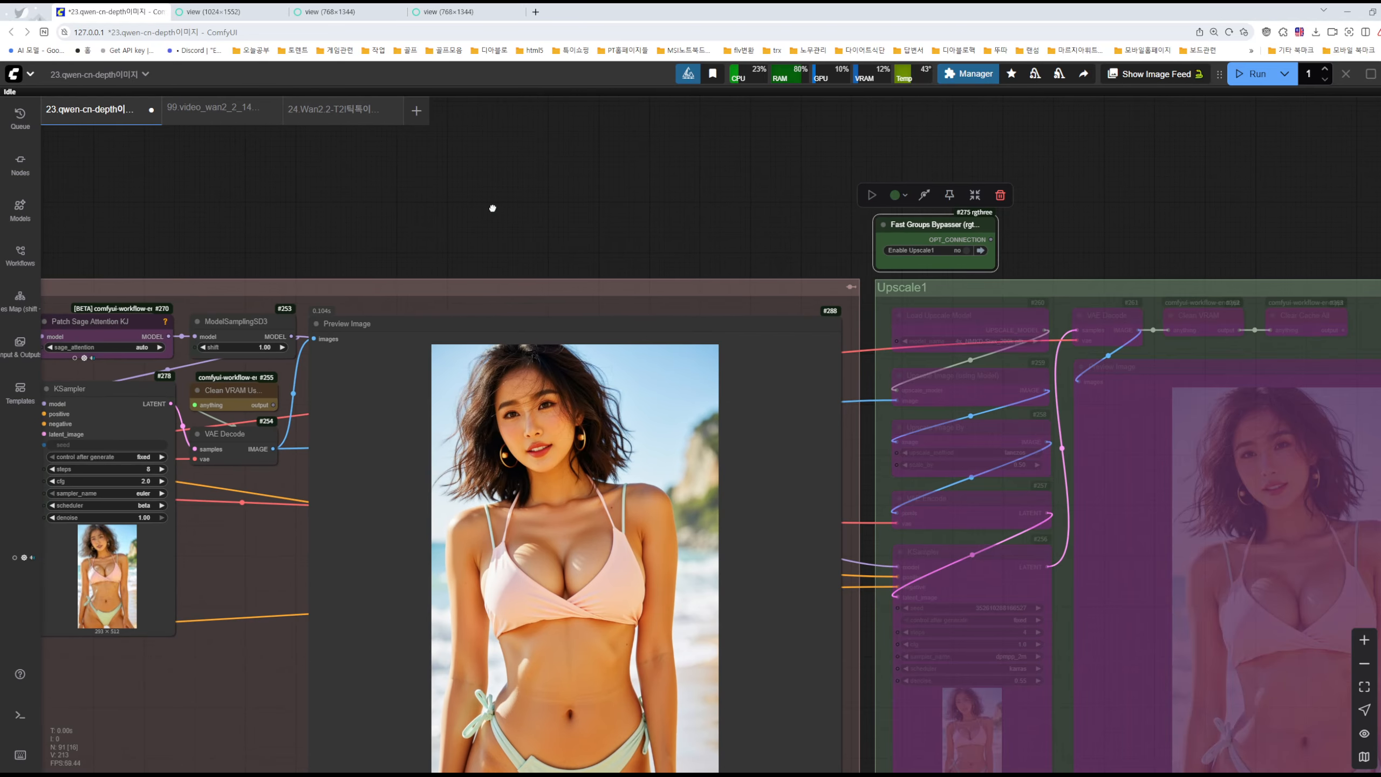
Examine the Wan IMAGE Job group's nodes between the Preview Image and the Unet, CLIP and VAE loaders.
{"action": "left_click_drag", "start_coordinate": [490, 208], "coordinate": [1004, 207]}
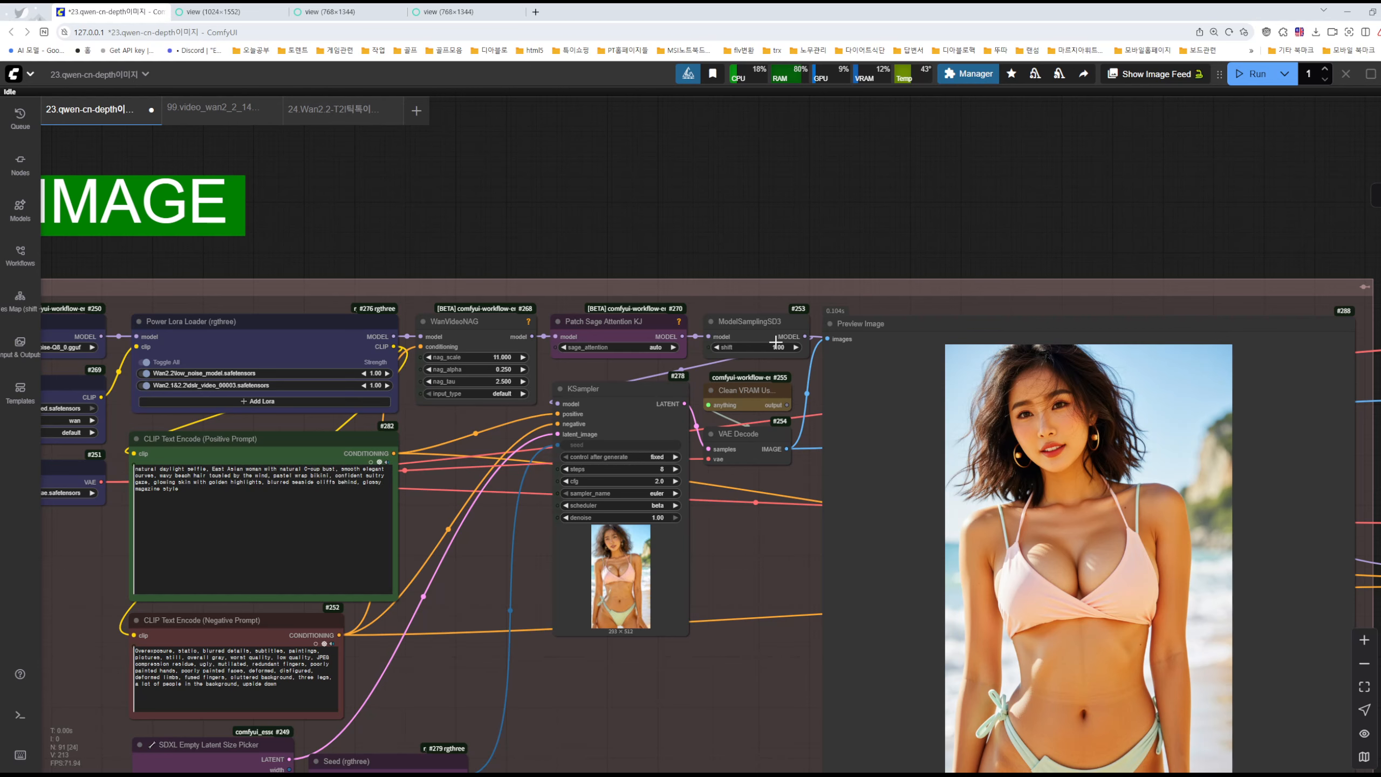
{"action": "left_click_drag", "start_coordinate": [962, 277], "coordinate": [818, 232]}
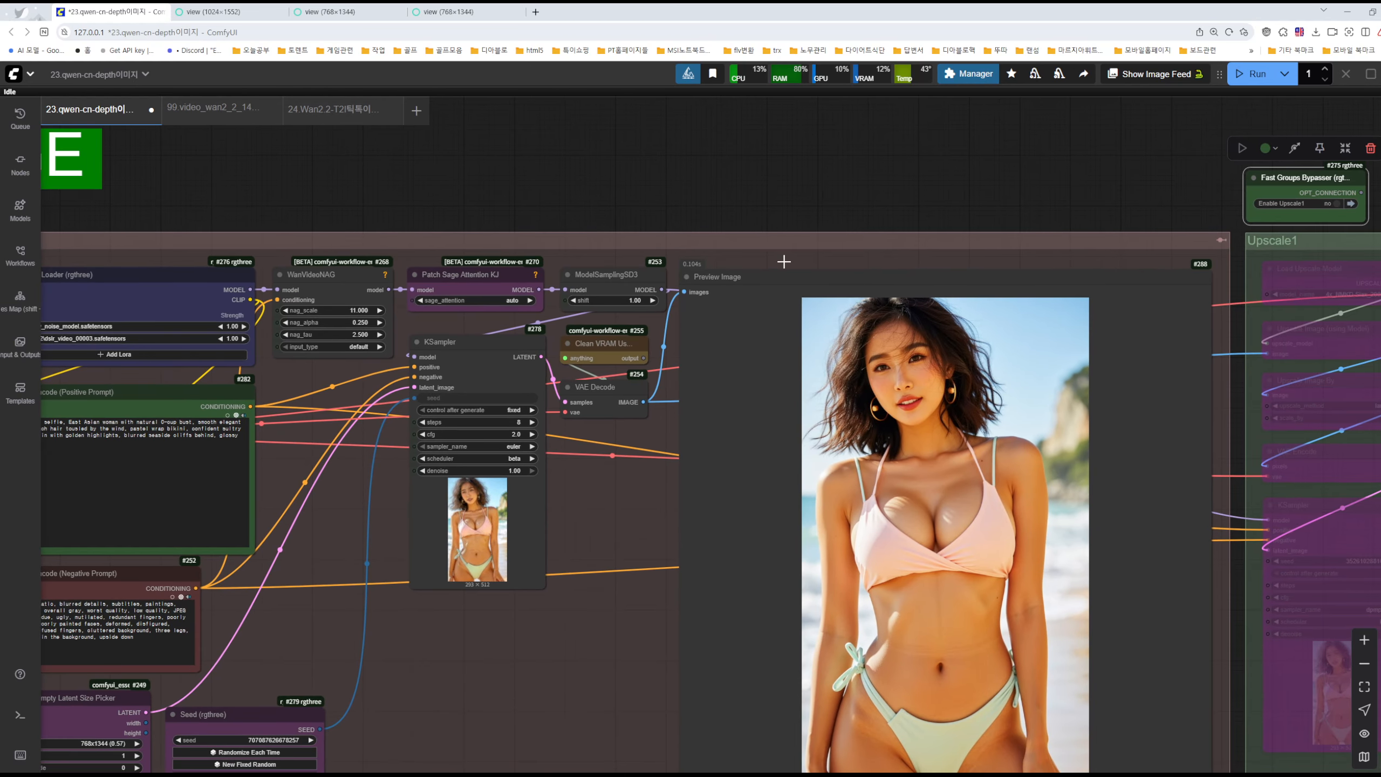
{"action": "mouse_move", "coordinate": [682, 188]}
{"action": "left_mouse_down"}
{"action": "mouse_move", "coordinate": [1030, 158]}
{"action": "mouse_move", "coordinate": [694, 206]}
{"action": "mouse_move", "coordinate": [693, 191]}
{"action": "left_mouse_up"}
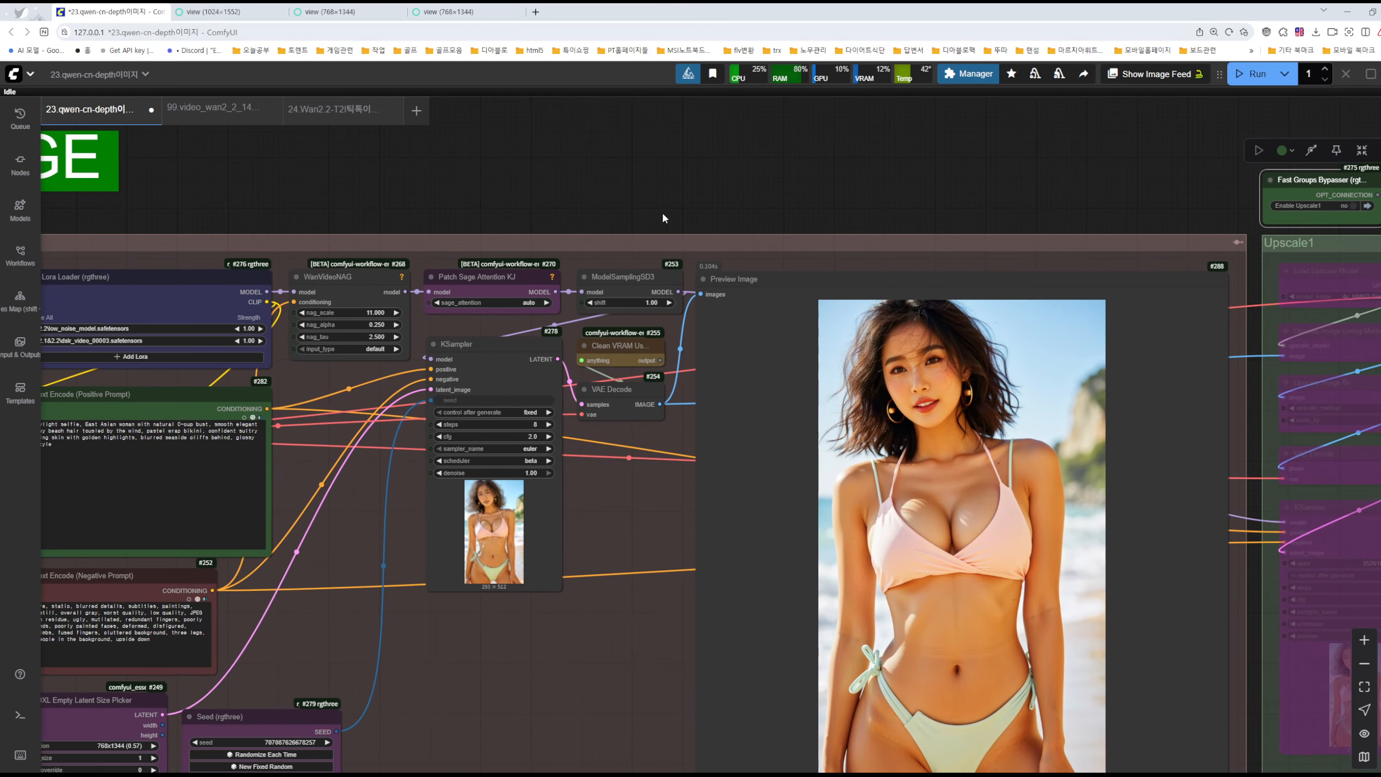
{"action": "left_click_drag", "start_coordinate": [685, 527], "coordinate": [1233, 478]}
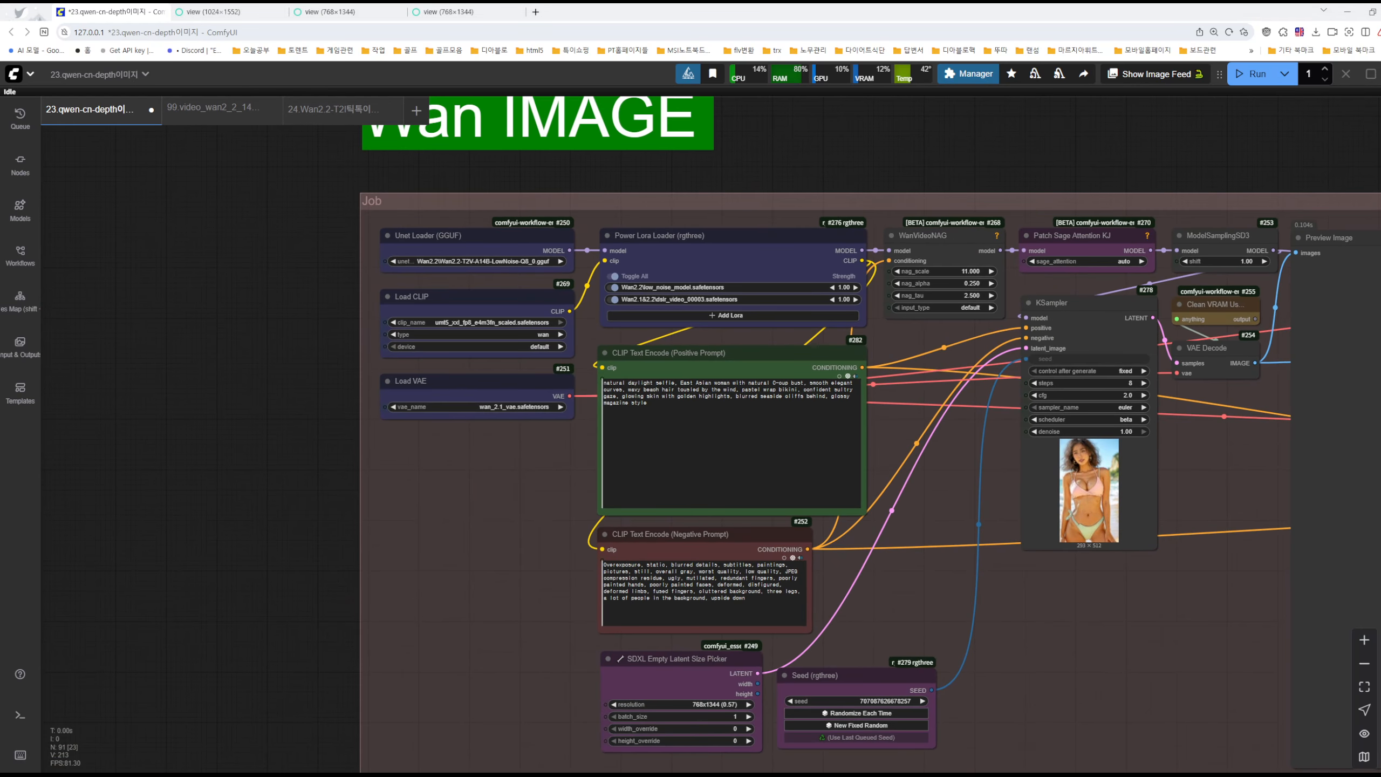
Place the Notepad model list beside the Wan IMAGE loaders and show its Model, CLIP, VAE and Lora download entries.
{"action": "left_click_drag", "start_coordinate": [0, 282], "coordinate": [1231, 189]}
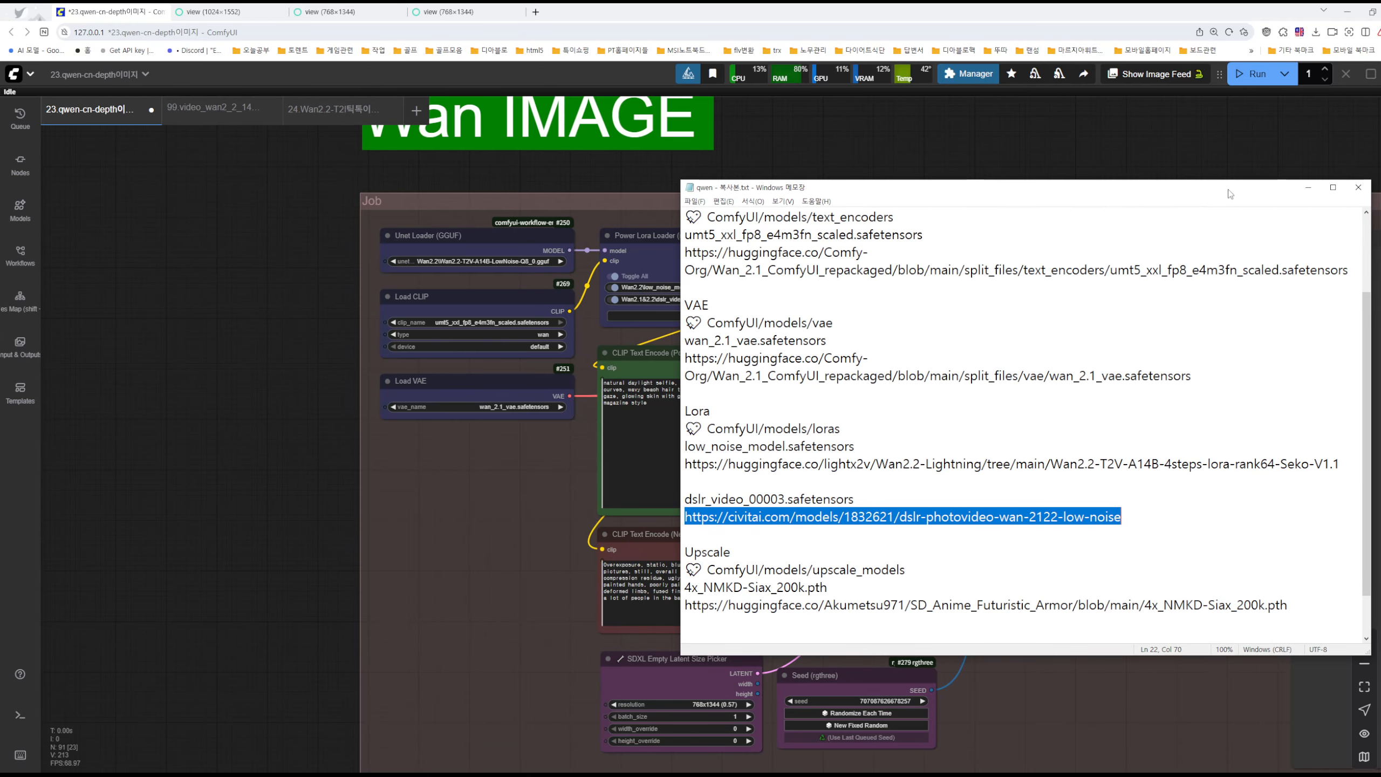
{"action": "left_click", "coordinate": [888, 318]}
{"action": "scroll", "coordinate": [872, 263], "scroll_direction": "up", "scroll_amount": 2}
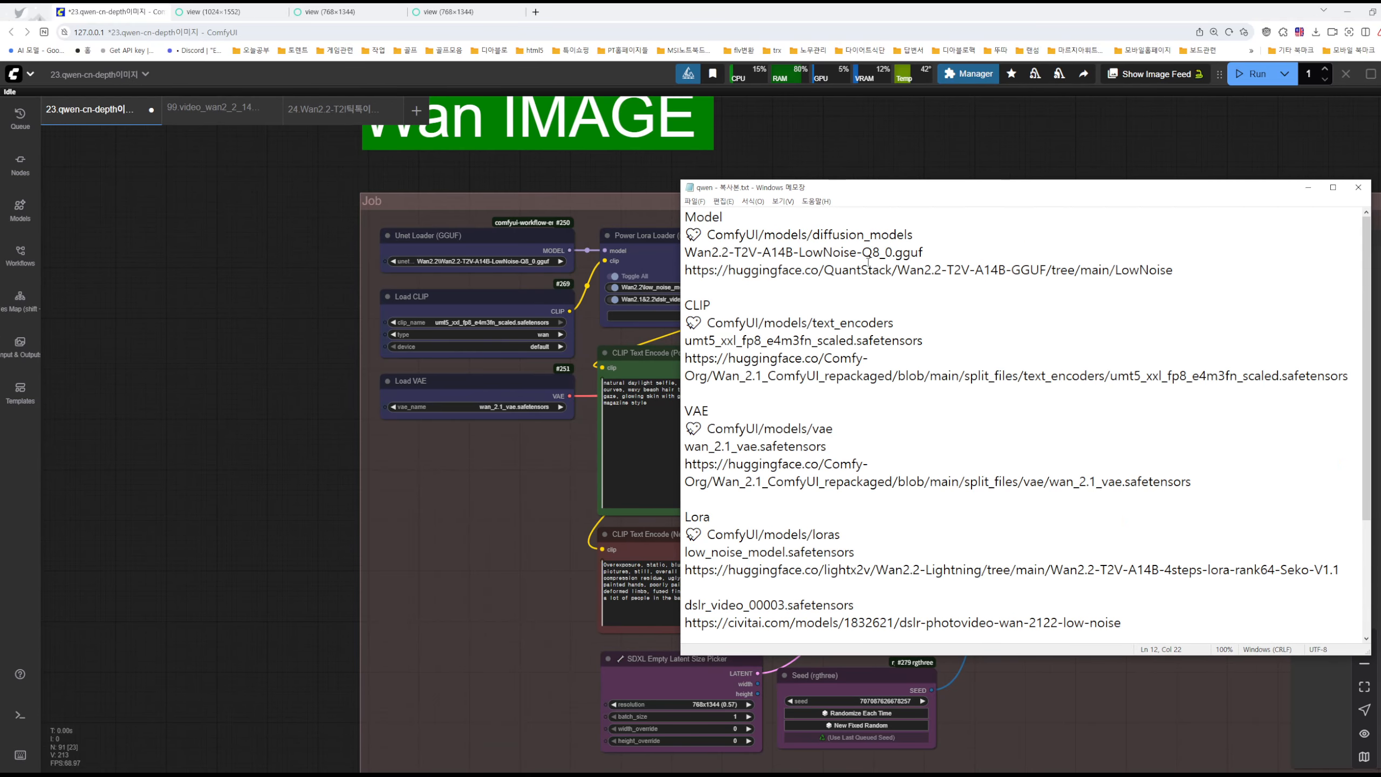
Move the Notepad model list next to the Wan IMAGE loaders and match the Unet, CLIP and VAE files with its entries.
{"action": "left_click", "coordinate": [744, 238]}
{"action": "left_click_drag", "start_coordinate": [865, 187], "coordinate": [778, 171]}
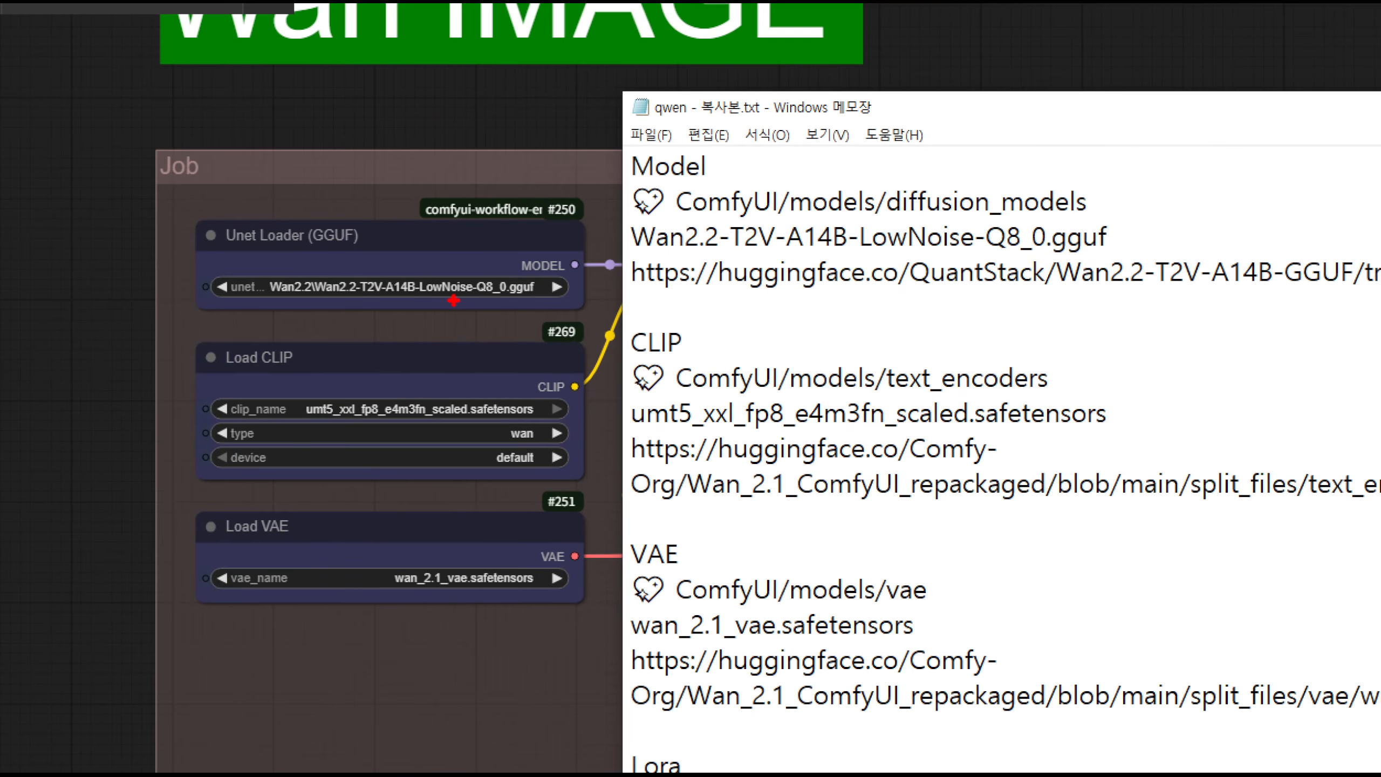
{"action": "mouse_move", "coordinate": [453, 301]}
{"action": "left_mouse_down"}
{"action": "mouse_move", "coordinate": [376, 321]}
{"action": "mouse_move", "coordinate": [356, 244]}
{"action": "mouse_move", "coordinate": [514, 235]}
{"action": "mouse_move", "coordinate": [495, 315]}
{"action": "mouse_move", "coordinate": [416, 312]}
{"action": "left_mouse_up"}
{"action": "left_click_drag", "start_coordinate": [562, 266], "coordinate": [723, 238]}
{"action": "mouse_move", "coordinate": [676, 218]}
{"action": "left_mouse_down"}
{"action": "mouse_move", "coordinate": [729, 229]}
{"action": "mouse_move", "coordinate": [683, 264]}
{"action": "left_mouse_up"}
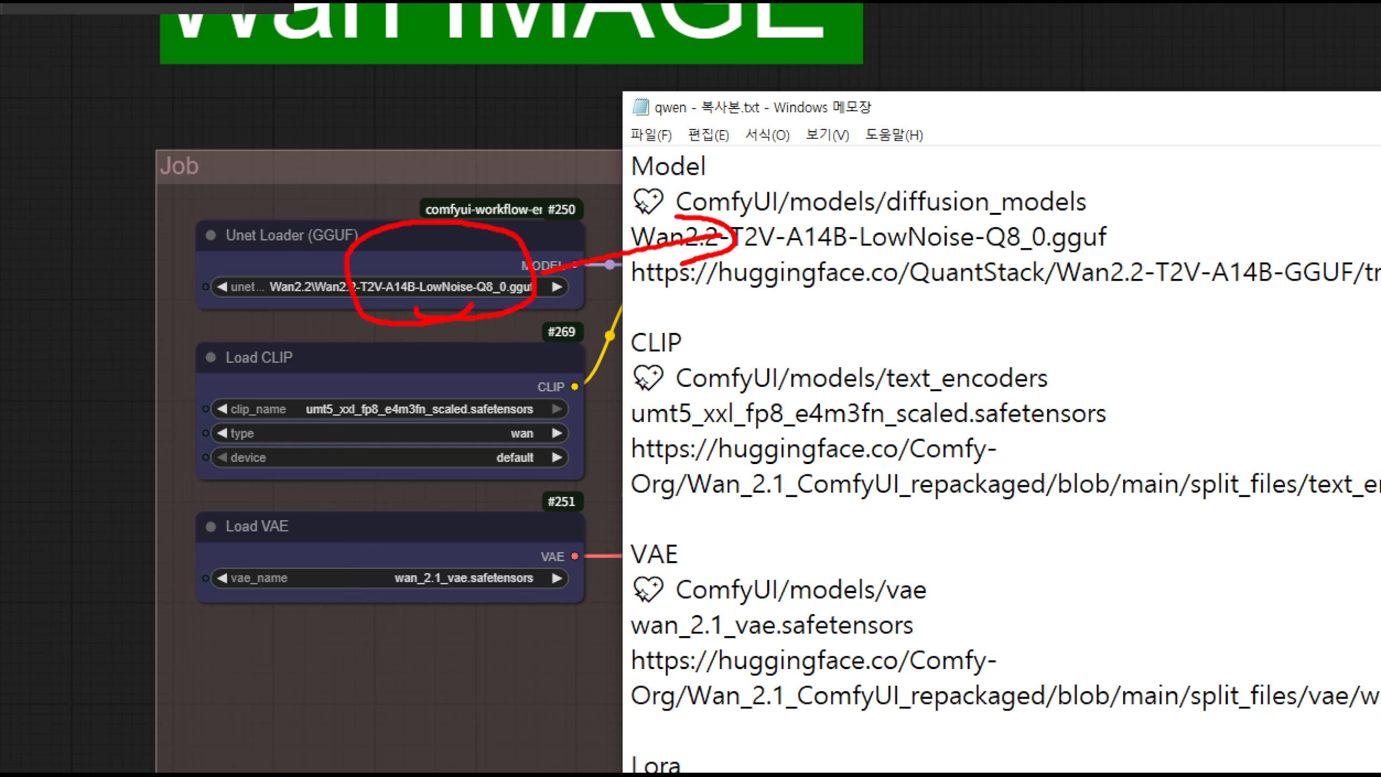
{"action": "mouse_move", "coordinate": [356, 405]}
{"action": "left_mouse_down"}
{"action": "mouse_move", "coordinate": [471, 445]}
{"action": "mouse_move", "coordinate": [359, 394]}
{"action": "left_mouse_up"}
{"action": "mouse_move", "coordinate": [506, 416]}
{"action": "left_mouse_down"}
{"action": "mouse_move", "coordinate": [668, 381]}
{"action": "mouse_move", "coordinate": [688, 360]}
{"action": "mouse_move", "coordinate": [674, 405]}
{"action": "left_mouse_up"}
{"action": "mouse_move", "coordinate": [523, 589]}
{"action": "left_mouse_down"}
{"action": "mouse_move", "coordinate": [559, 585]}
{"action": "mouse_move", "coordinate": [711, 607]}
{"action": "left_mouse_up"}
{"action": "mouse_move", "coordinate": [681, 579]}
{"action": "left_mouse_down"}
{"action": "mouse_move", "coordinate": [736, 624]}
{"action": "mouse_move", "coordinate": [678, 637]}
{"action": "left_mouse_up"}
{"action": "key", "text": "Escape"}
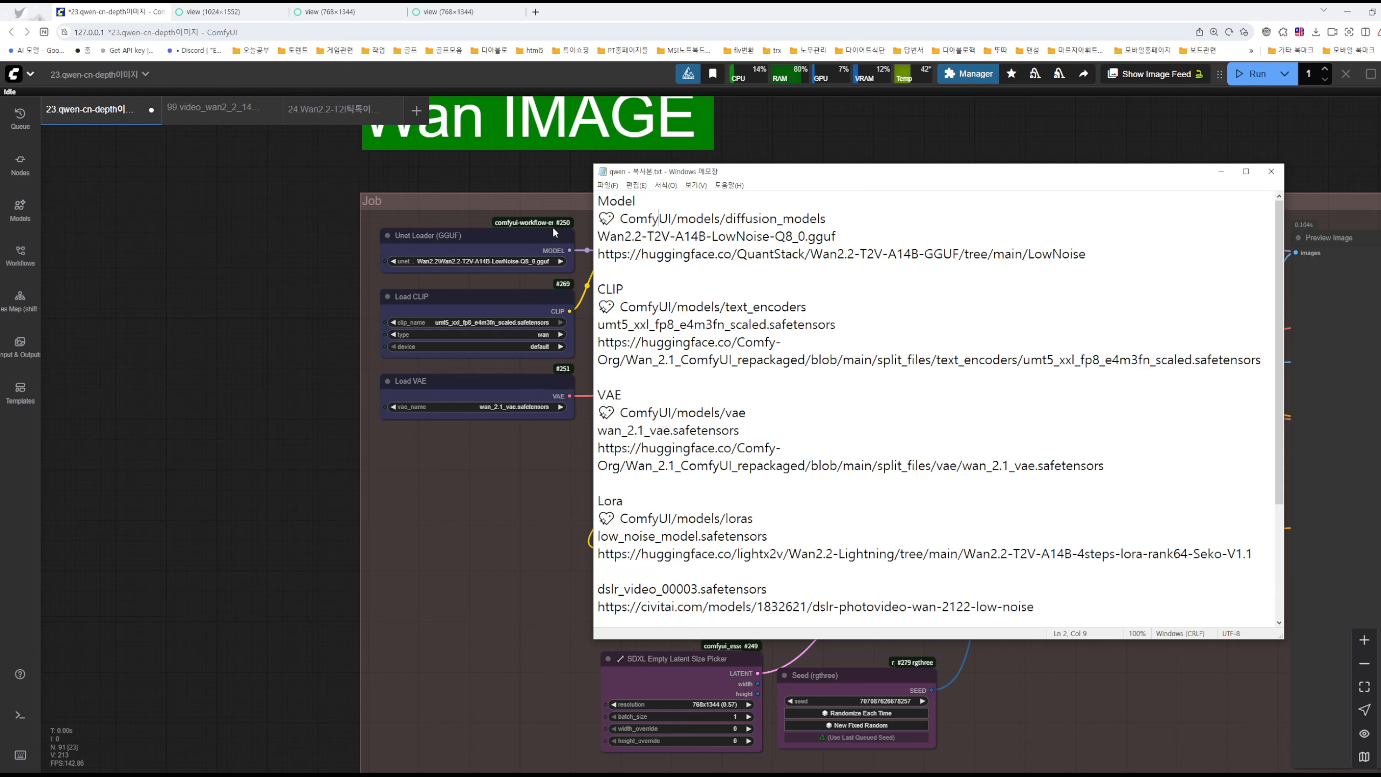
Copy the Model entry's Hugging Face link for QuantStack/Wan2.2-T2V-A14B-GGUF LowNoise from Notepad and open it in a new browser tab.
{"action": "left_click_drag", "start_coordinate": [598, 253], "coordinate": [1095, 257]}
{"action": "key", "text": "ctrl+c"}
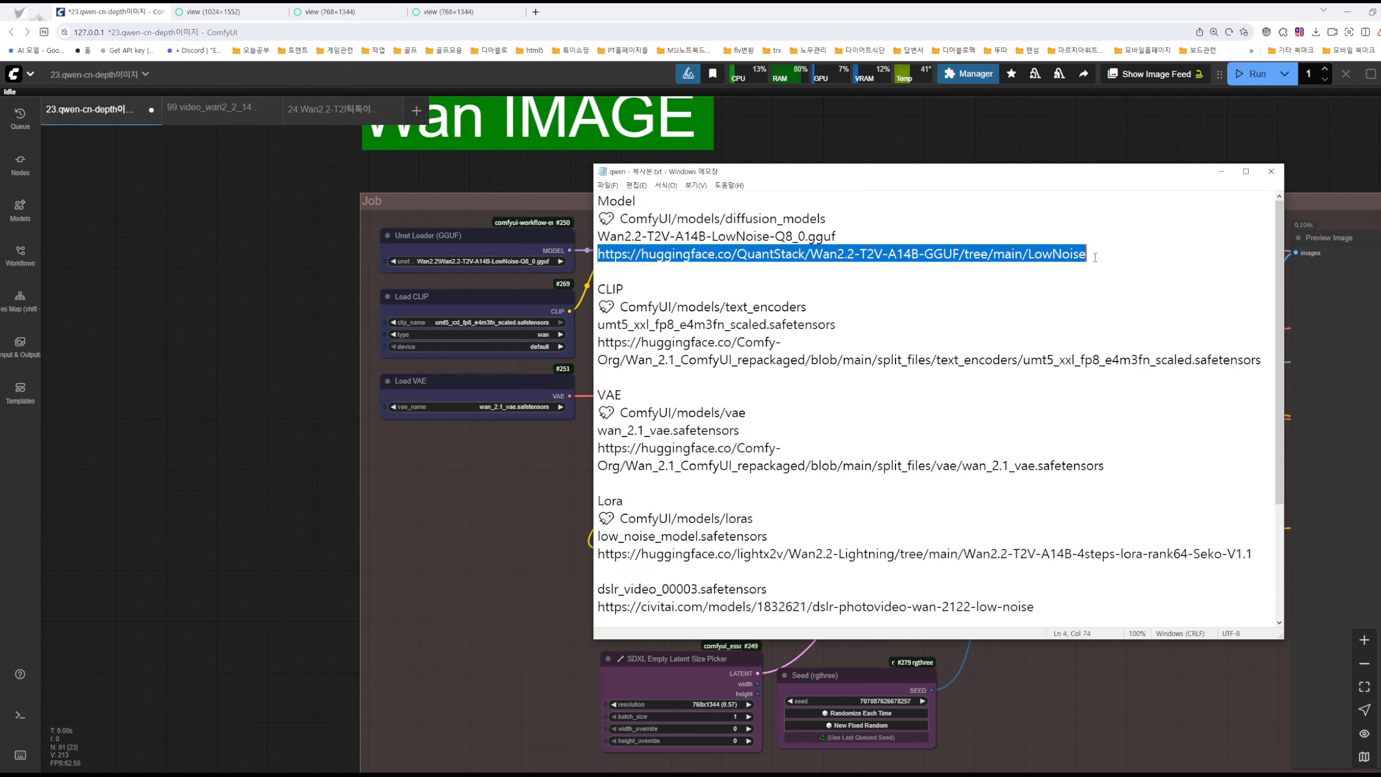
{"action": "left_click", "coordinate": [536, 12]}
{"action": "key", "text": "ctrl+v"}
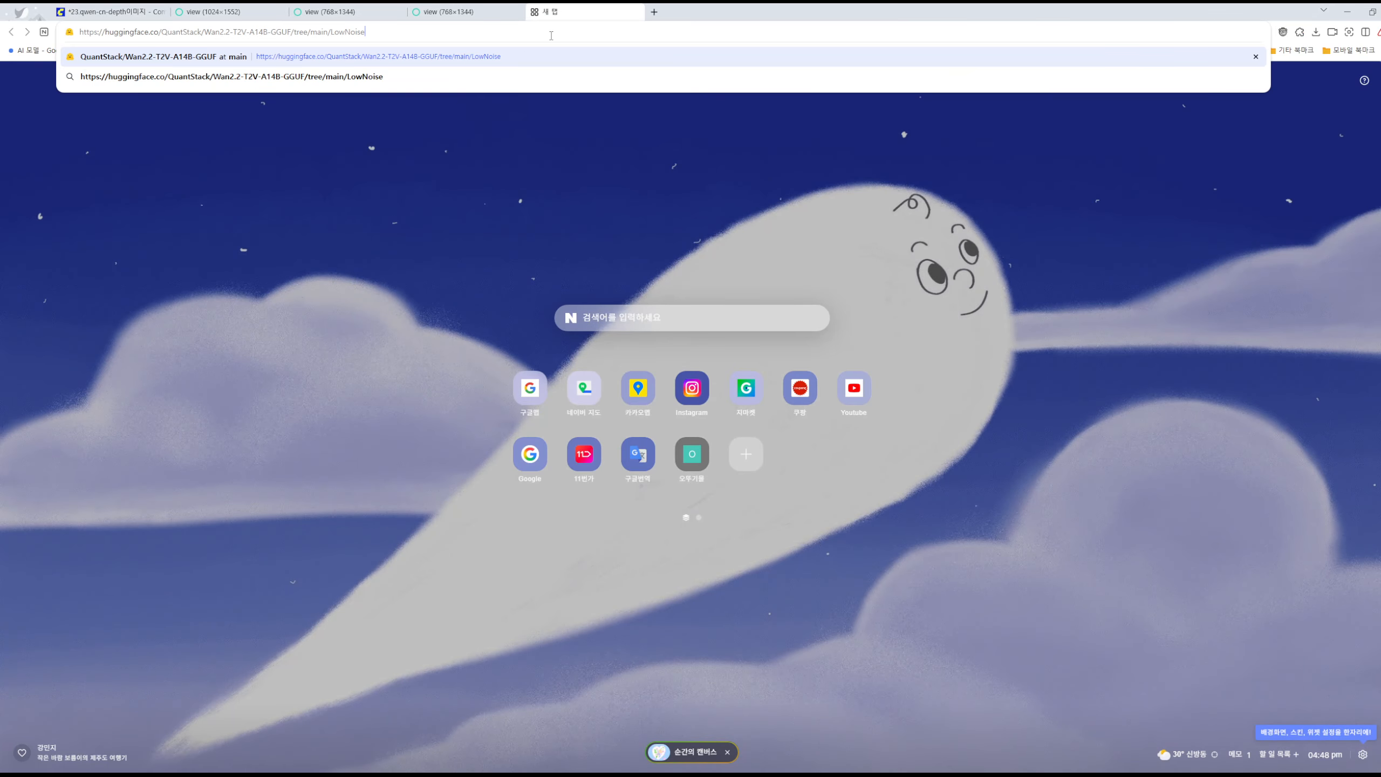
{"action": "key", "text": "Return"}
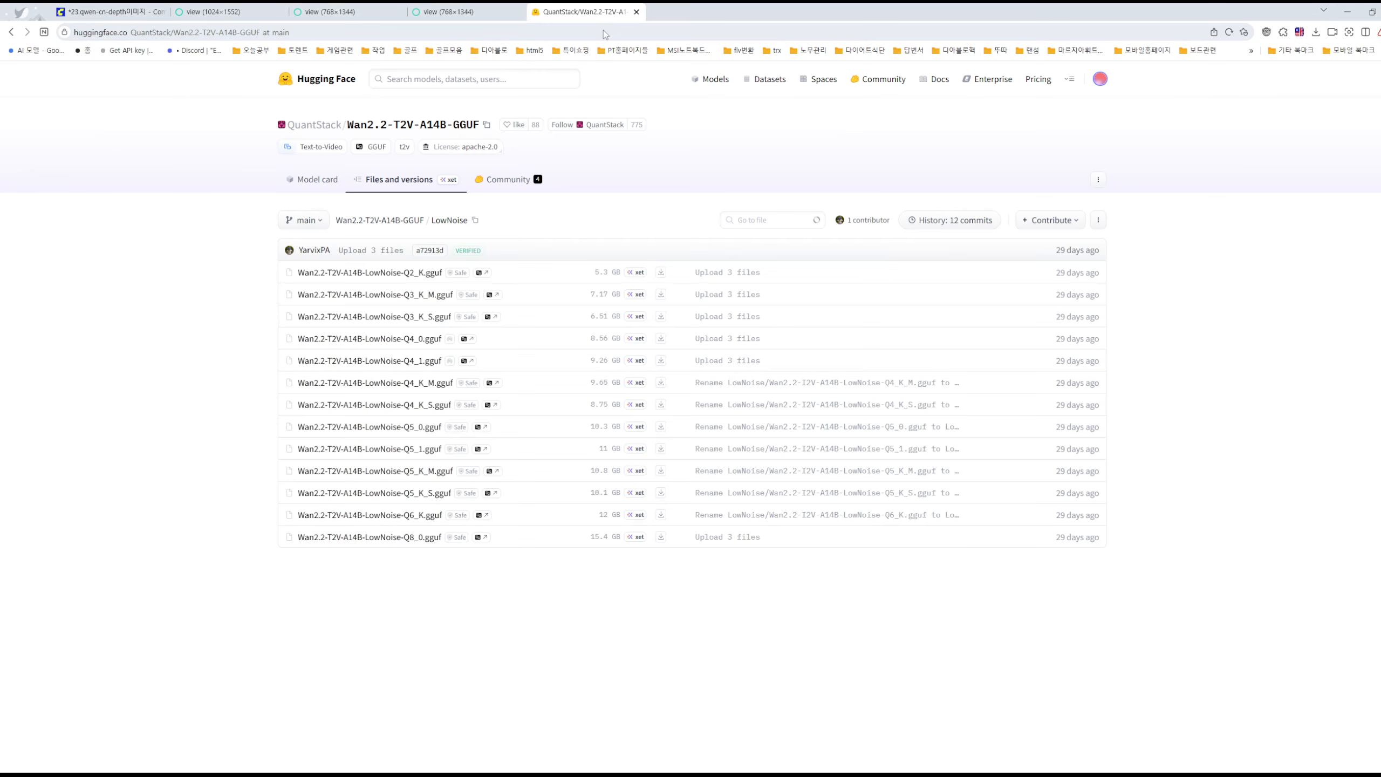
Detach the Hugging Face page into its own window and show it beside the Wan IMAGE group's loaders.
{"action": "left_click_drag", "start_coordinate": [584, 11], "coordinate": [1068, 105]}
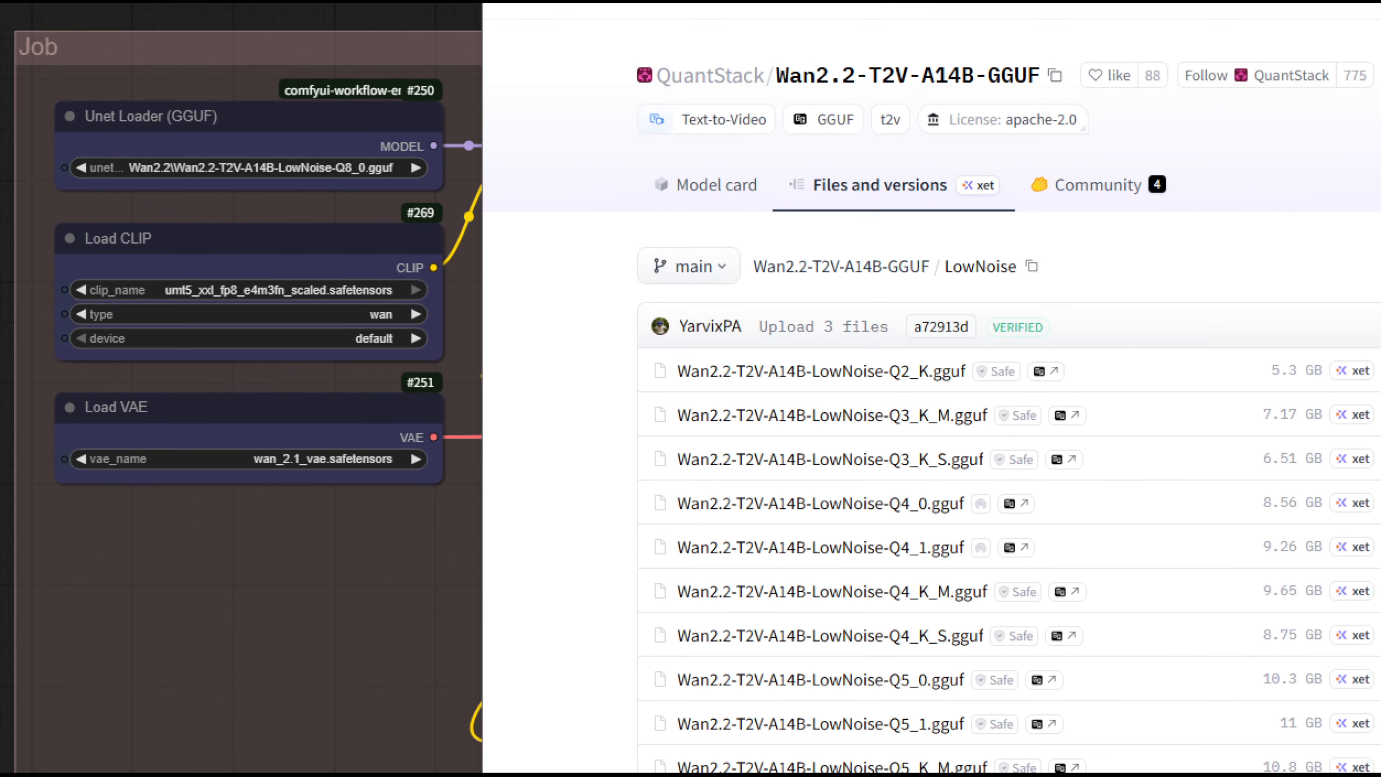
{"action": "left_click_drag", "start_coordinate": [531, 167], "coordinate": [442, 374]}
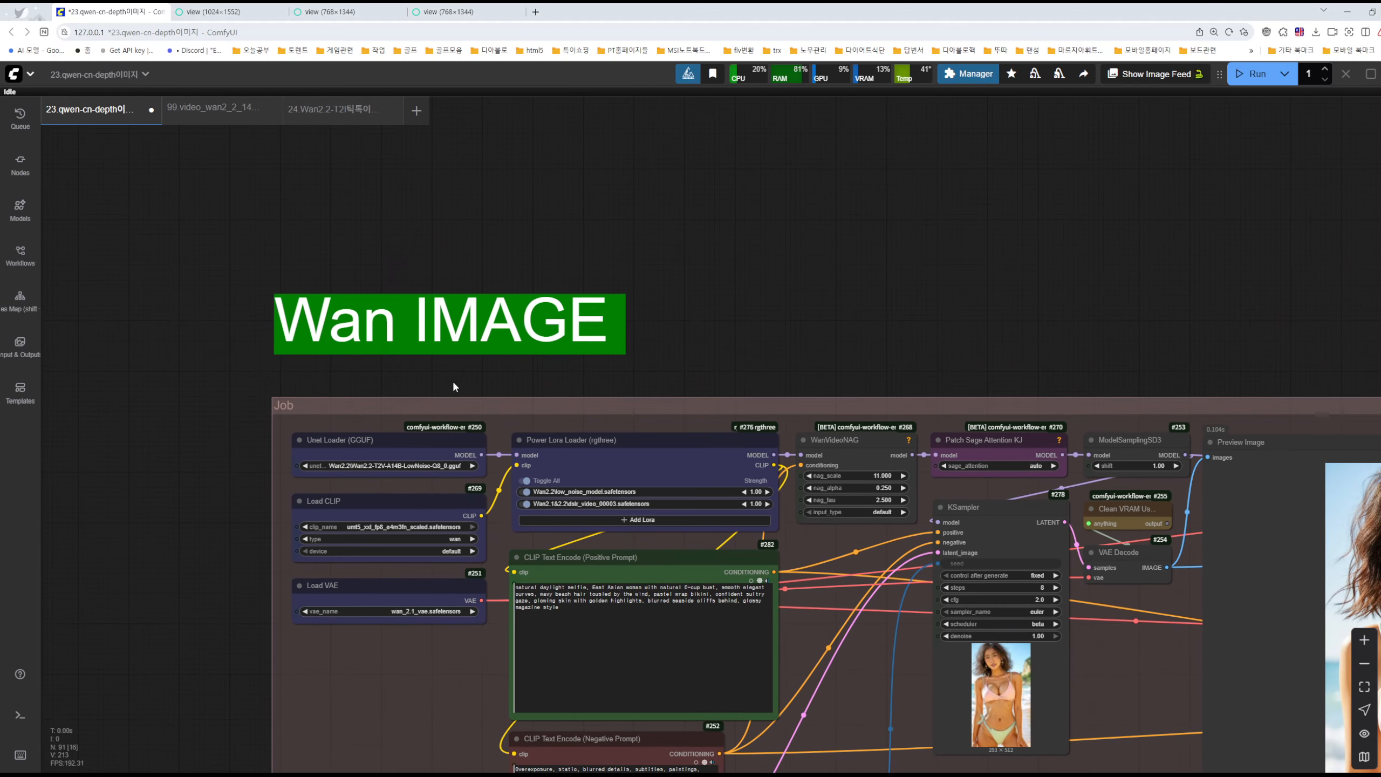
{"action": "key", "text": "alt+Tab"}
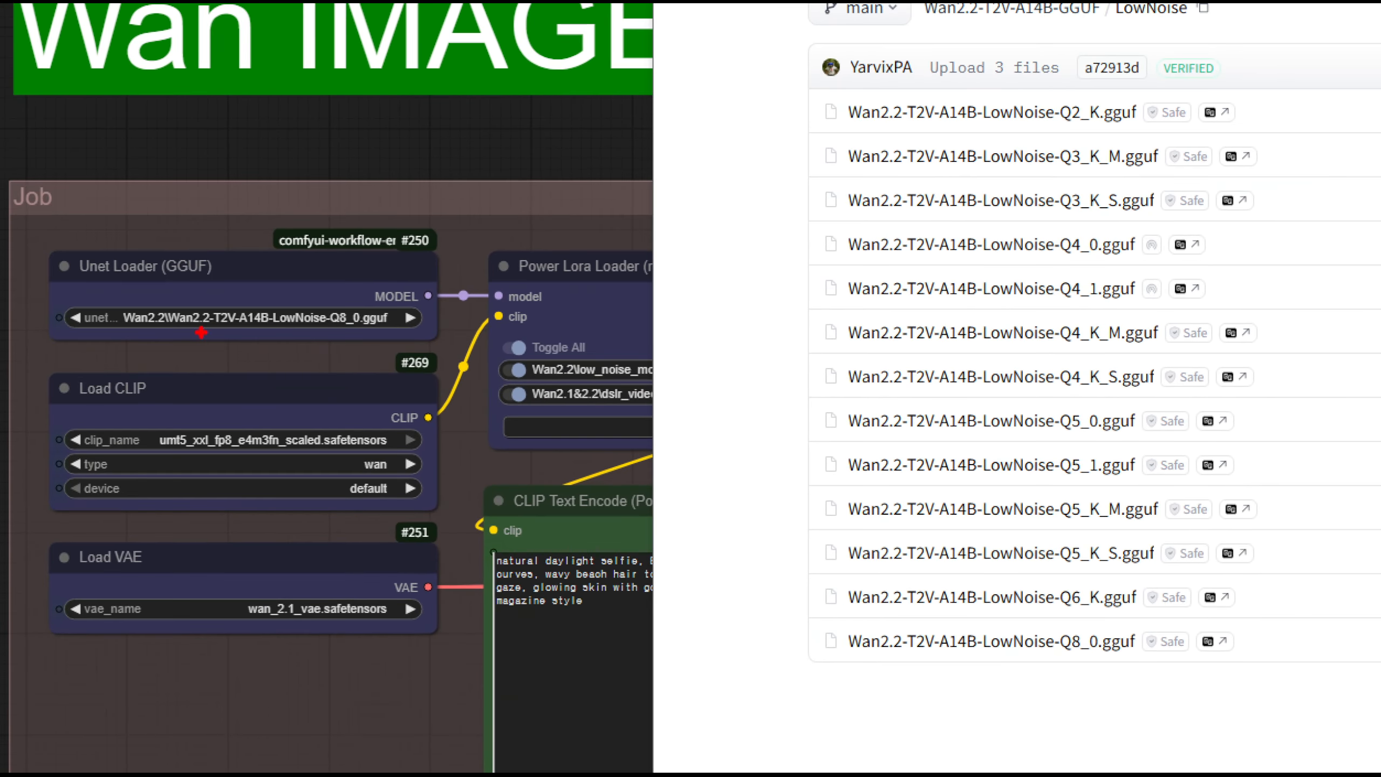
Compare the Unet Loader's Q8_0 model with the LowNoise GGUF files on Hugging Face, checking the sizes of the Q8, Q5 and Q4 variants.
{"action": "left_click_drag", "start_coordinate": [348, 335], "coordinate": [287, 321]}
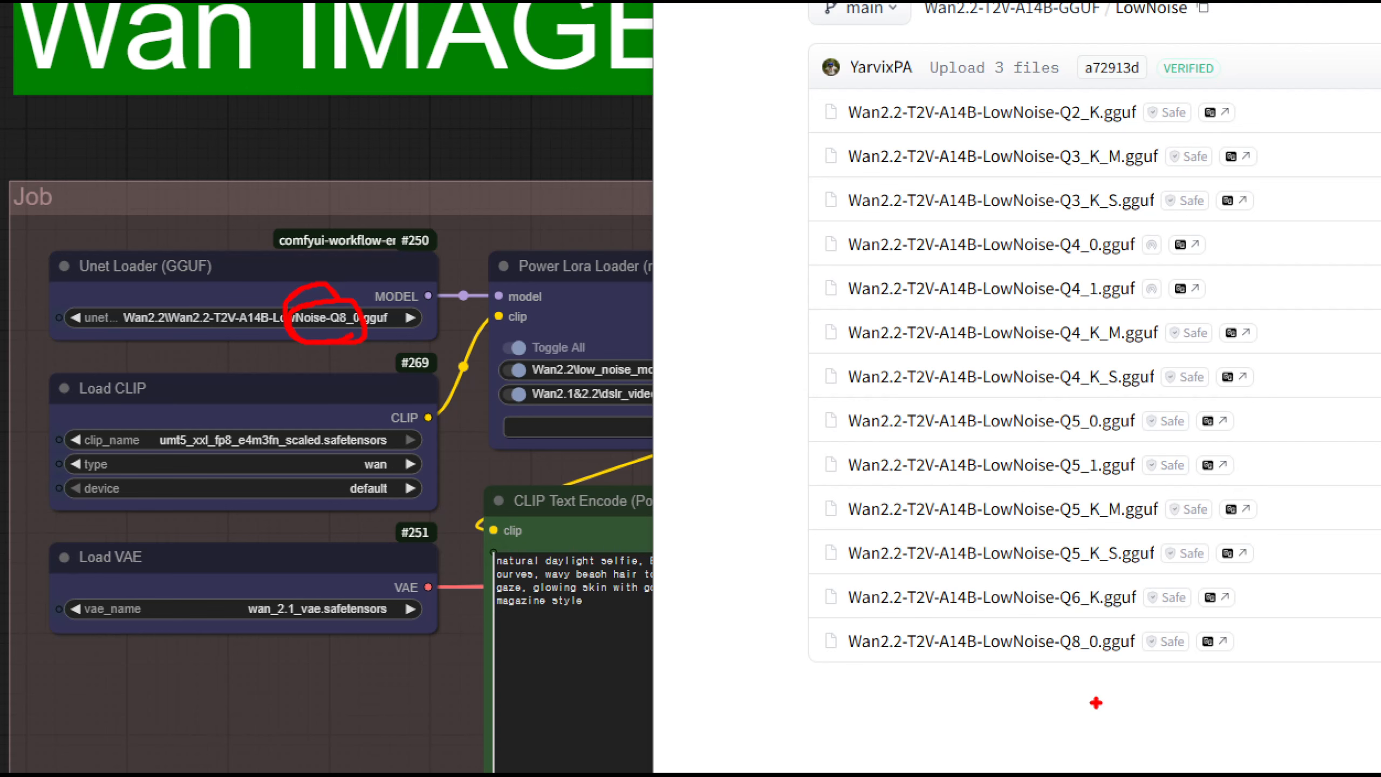
{"action": "left_click_drag", "start_coordinate": [1080, 661], "coordinate": [1060, 660]}
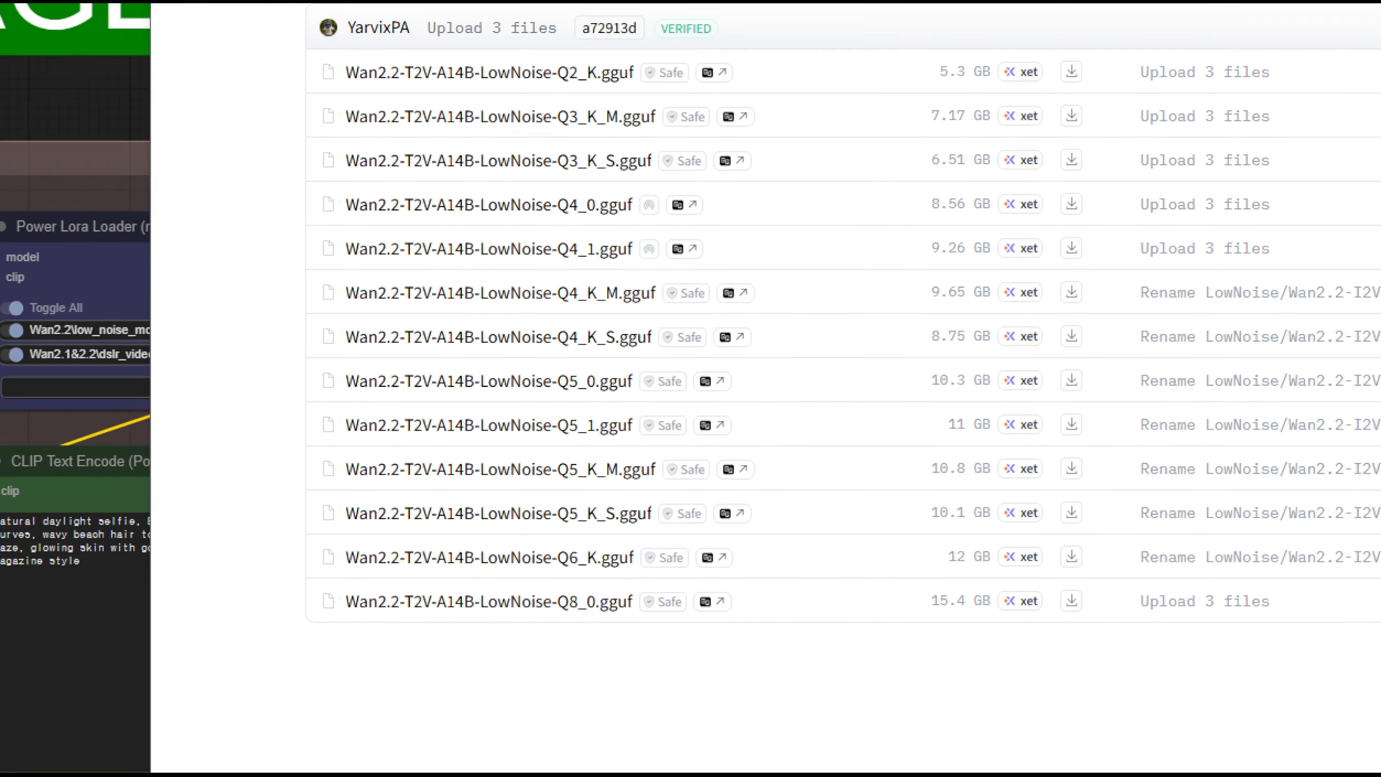
{"action": "mouse_move", "coordinate": [1009, 636]}
{"action": "left_mouse_down"}
{"action": "mouse_move", "coordinate": [1021, 628]}
{"action": "mouse_move", "coordinate": [967, 631]}
{"action": "left_mouse_up"}
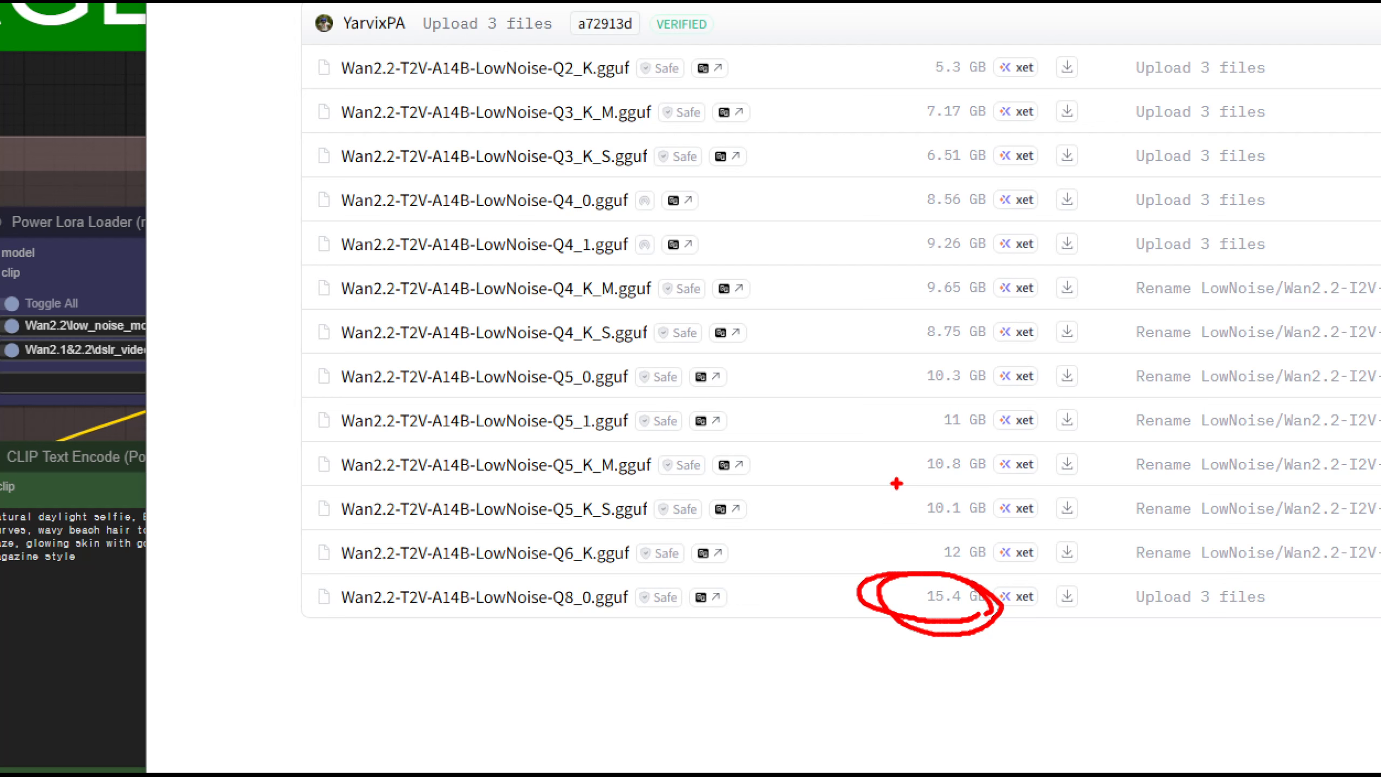
{"action": "mouse_move", "coordinate": [994, 483]}
{"action": "left_mouse_down"}
{"action": "mouse_move", "coordinate": [888, 460]}
{"action": "mouse_move", "coordinate": [985, 442]}
{"action": "mouse_move", "coordinate": [1007, 468]}
{"action": "left_mouse_up"}
{"action": "left_click_drag", "start_coordinate": [992, 295], "coordinate": [995, 290]}
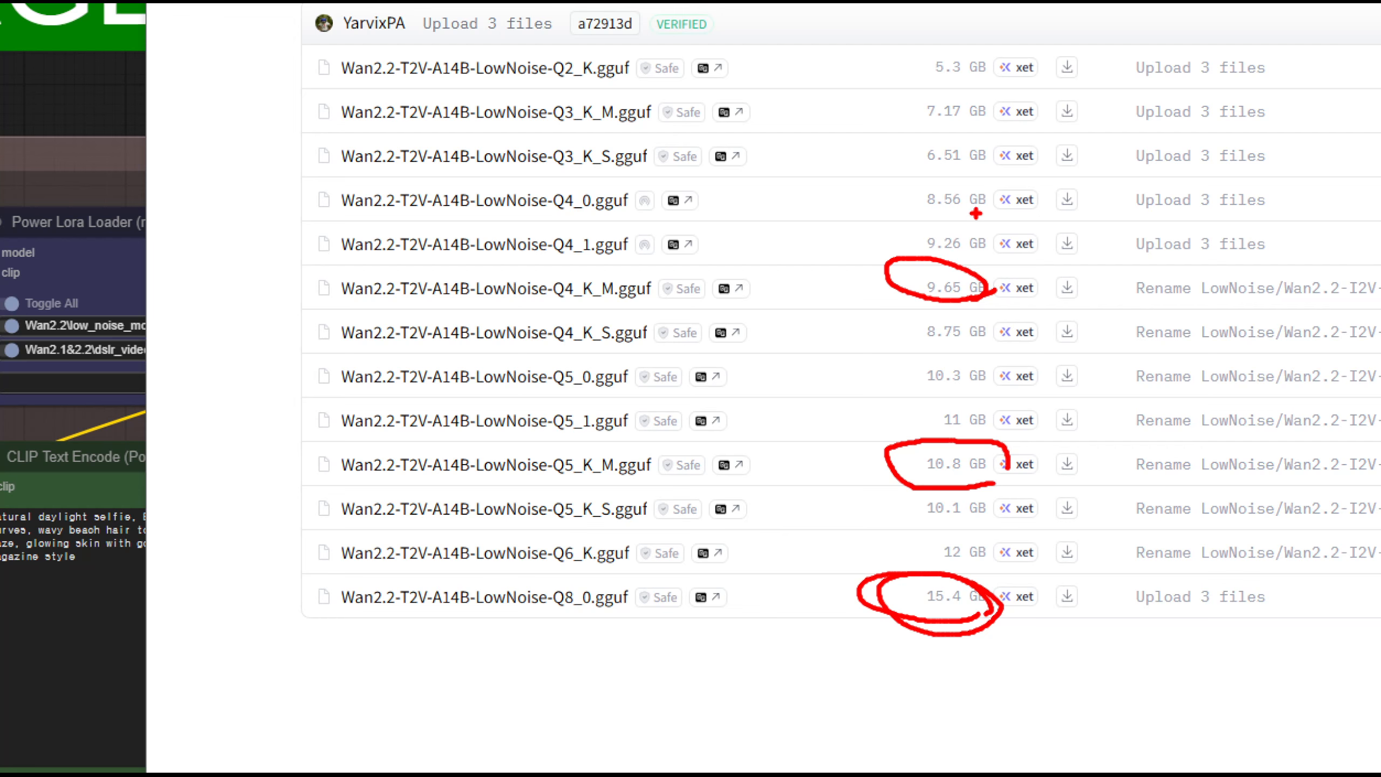
{"action": "mouse_move", "coordinate": [976, 213]}
{"action": "left_mouse_down"}
{"action": "mouse_move", "coordinate": [926, 170]}
{"action": "mouse_move", "coordinate": [1000, 183]}
{"action": "left_mouse_up"}
{"action": "left_click_drag", "start_coordinate": [678, 295], "coordinate": [629, 300]}
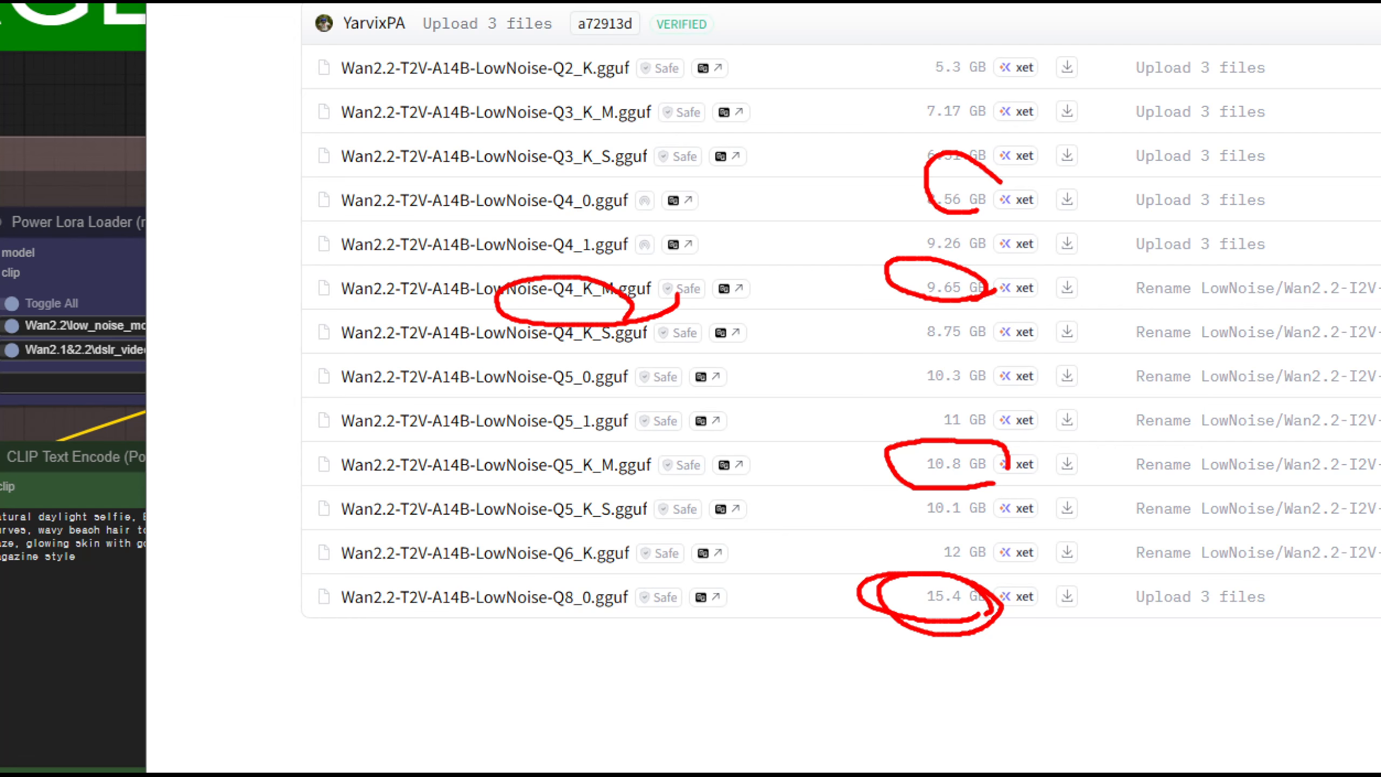
{"action": "key", "text": "Escape"}
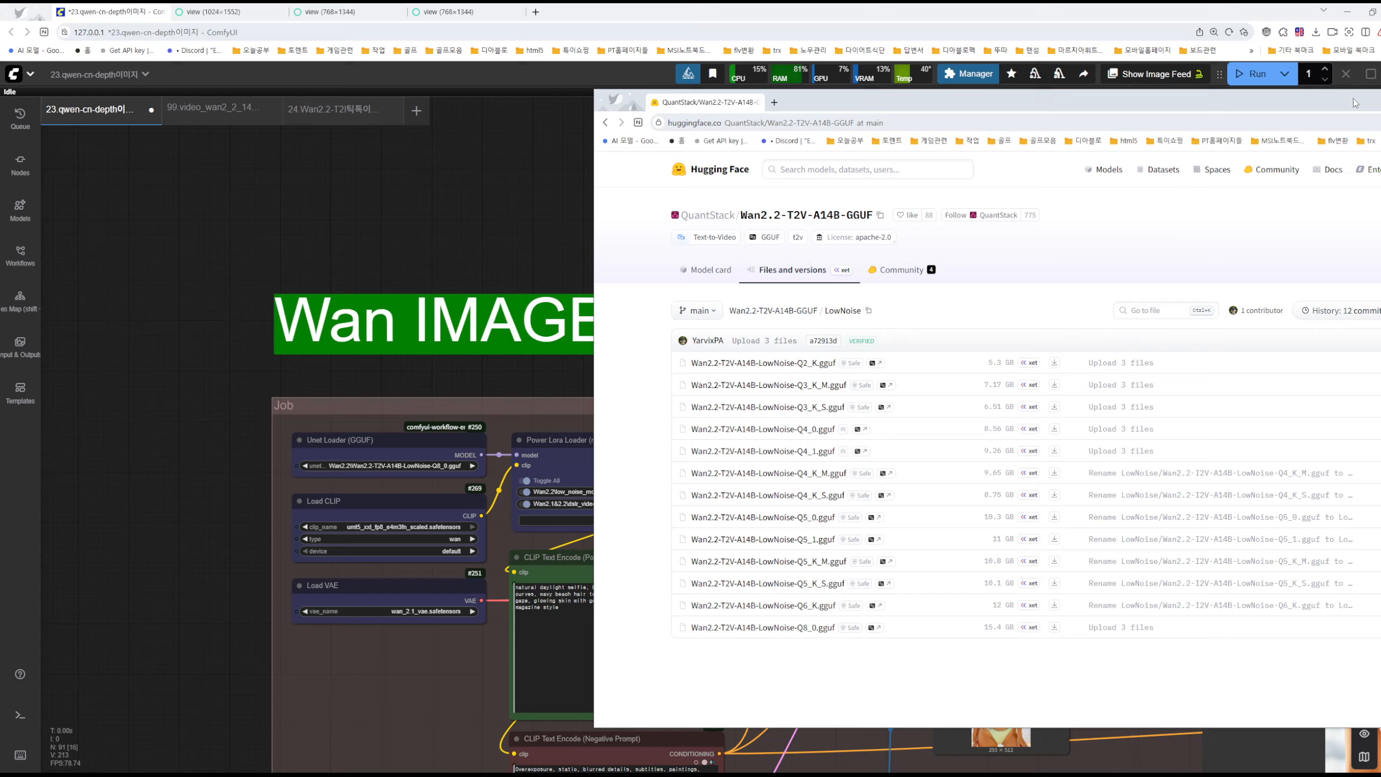
Minimize the Hugging Face window and bring the Notepad model list back to the front.
{"action": "left_click_drag", "start_coordinate": [1356, 103], "coordinate": [1042, 124]}
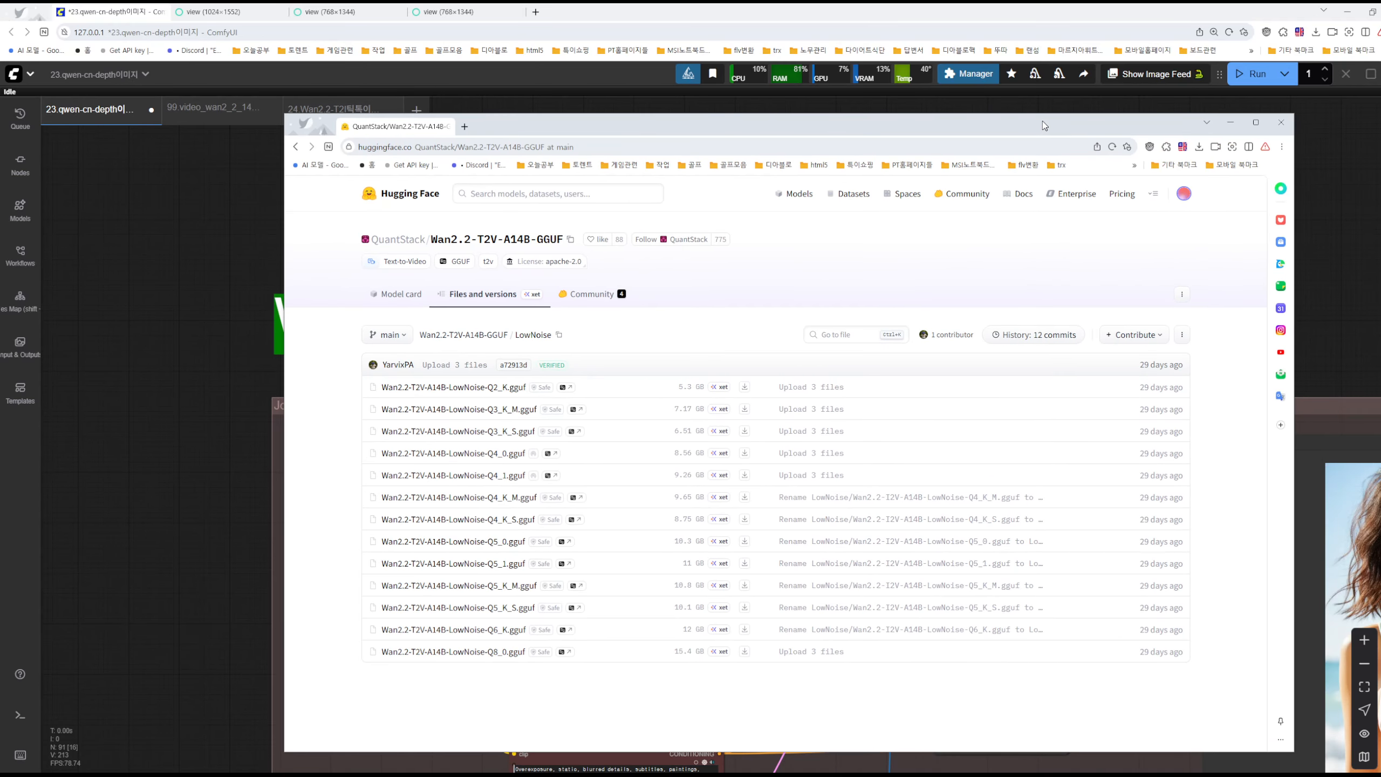
{"action": "left_click", "coordinate": [1231, 123]}
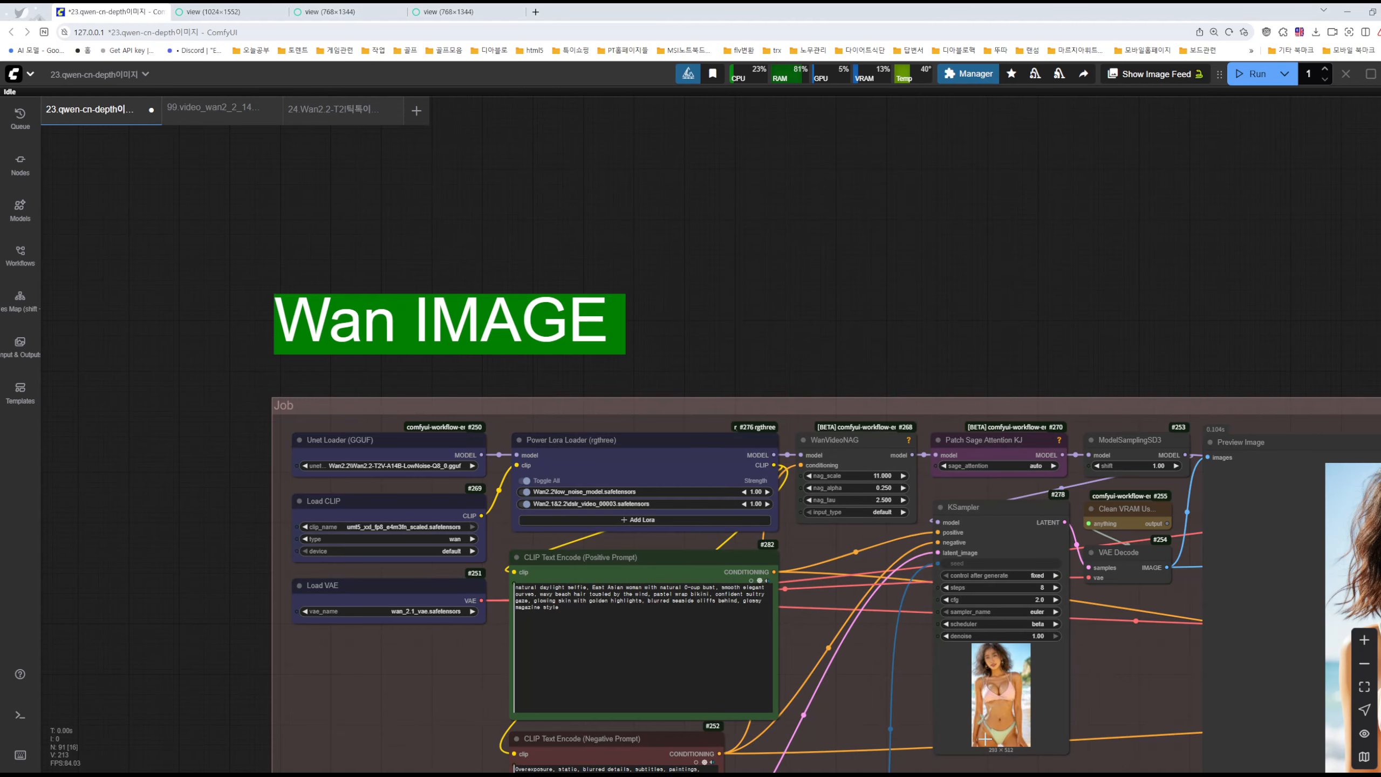
{"action": "key", "text": "alt+Tab"}
{"action": "left_click", "coordinate": [707, 278]}
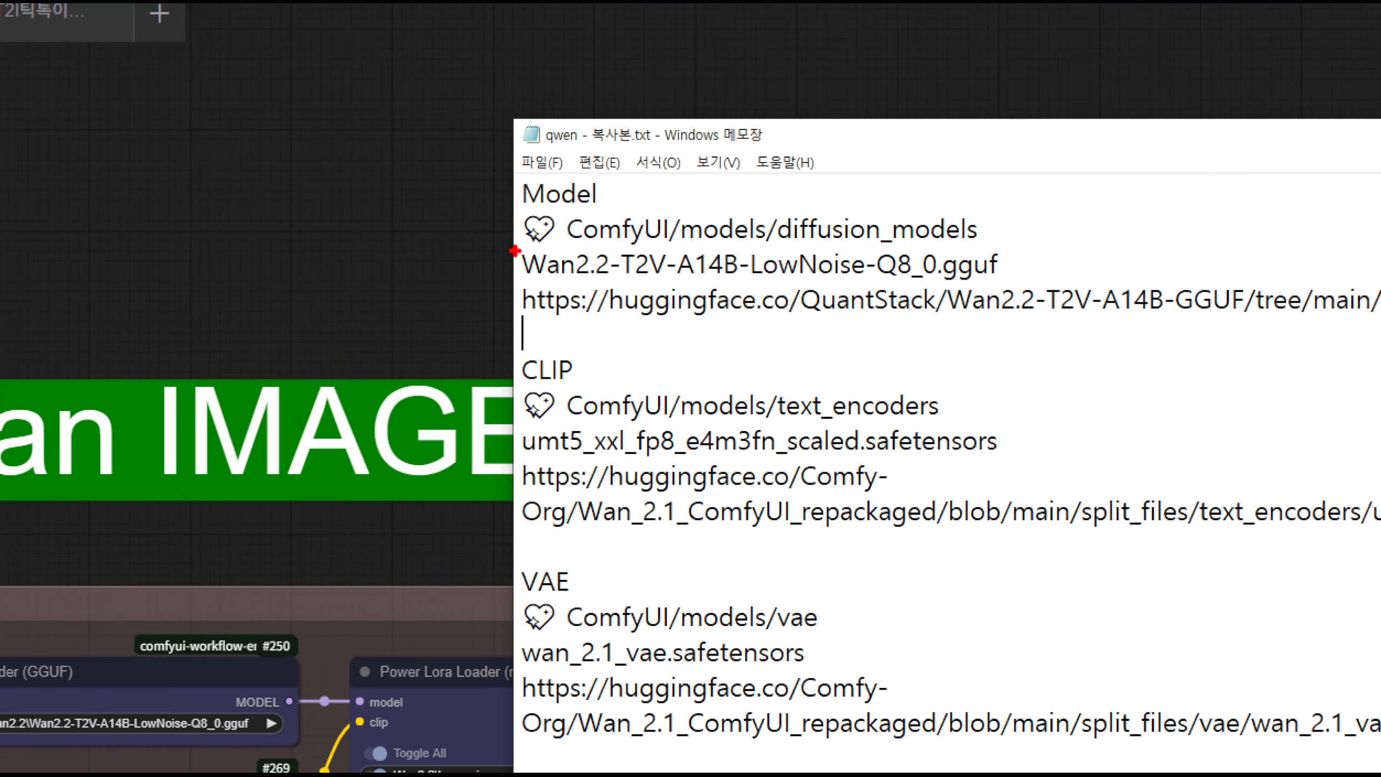
Examine the Model entry's Wan2.2-T2V-A14B-LowNoise-Q8_0.gguf file, download link and ComfyUI/models/diffusion_models folder.
{"action": "left_click_drag", "start_coordinate": [514, 250], "coordinate": [1023, 282]}
{"action": "left_click_drag", "start_coordinate": [516, 314], "coordinate": [1286, 335]}
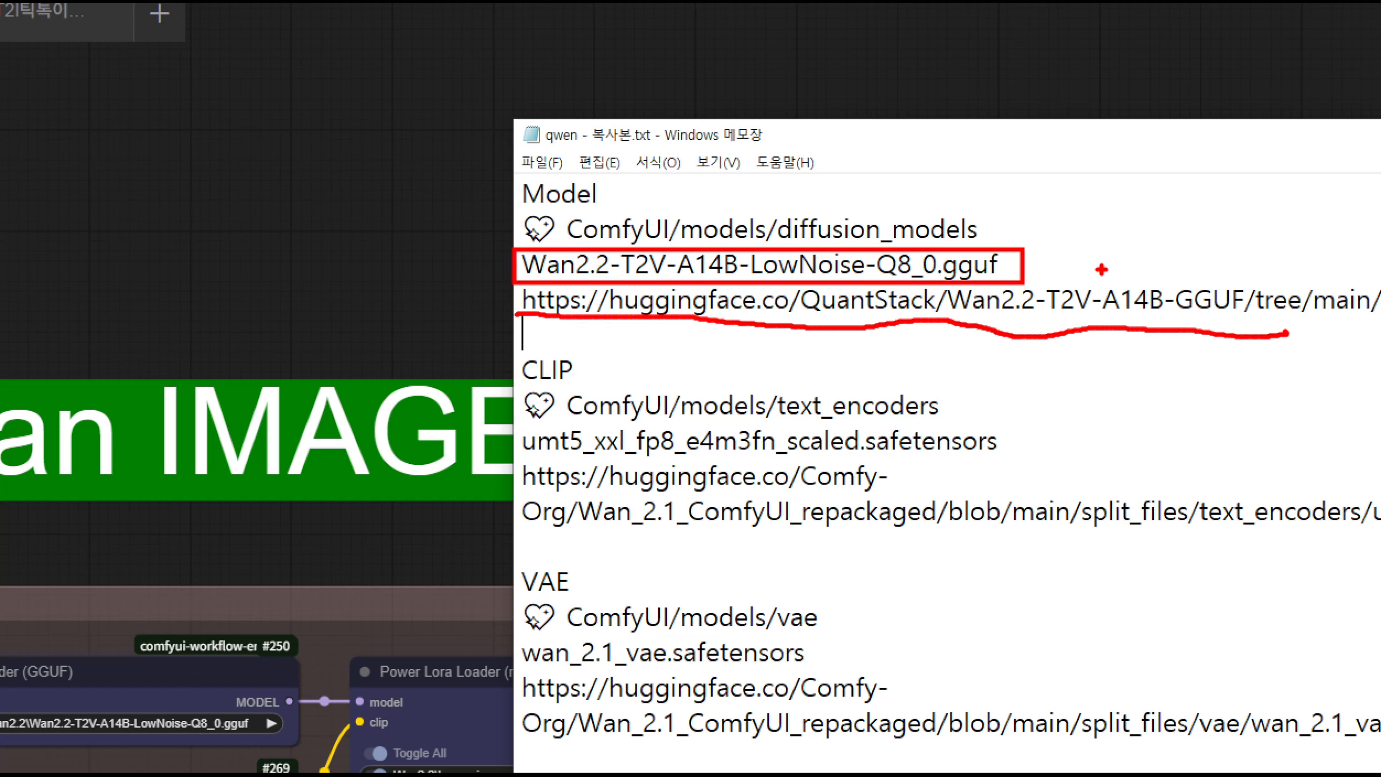
{"action": "mouse_move", "coordinate": [559, 233]}
{"action": "left_mouse_down"}
{"action": "mouse_move", "coordinate": [506, 237]}
{"action": "mouse_move", "coordinate": [530, 233]}
{"action": "left_mouse_up"}
{"action": "mouse_move", "coordinate": [657, 243]}
{"action": "left_mouse_down"}
{"action": "mouse_move", "coordinate": [572, 243]}
{"action": "mouse_move", "coordinate": [648, 200]}
{"action": "mouse_move", "coordinate": [705, 255]}
{"action": "mouse_move", "coordinate": [672, 235]}
{"action": "mouse_move", "coordinate": [775, 227]}
{"action": "mouse_move", "coordinate": [778, 255]}
{"action": "left_mouse_up"}
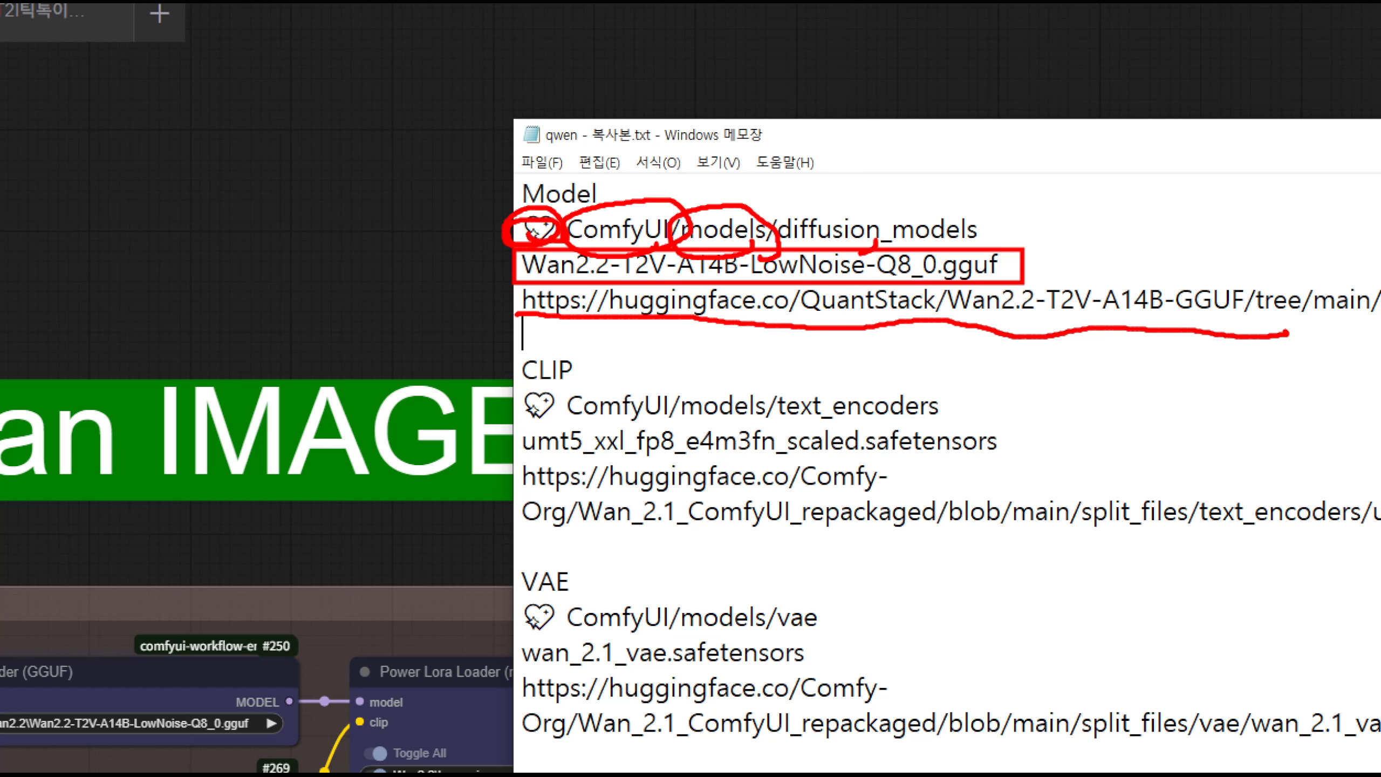
{"action": "mouse_move", "coordinate": [865, 251]}
{"action": "left_mouse_down"}
{"action": "mouse_move", "coordinate": [1074, 212]}
{"action": "mouse_move", "coordinate": [858, 255]}
{"action": "left_mouse_up"}
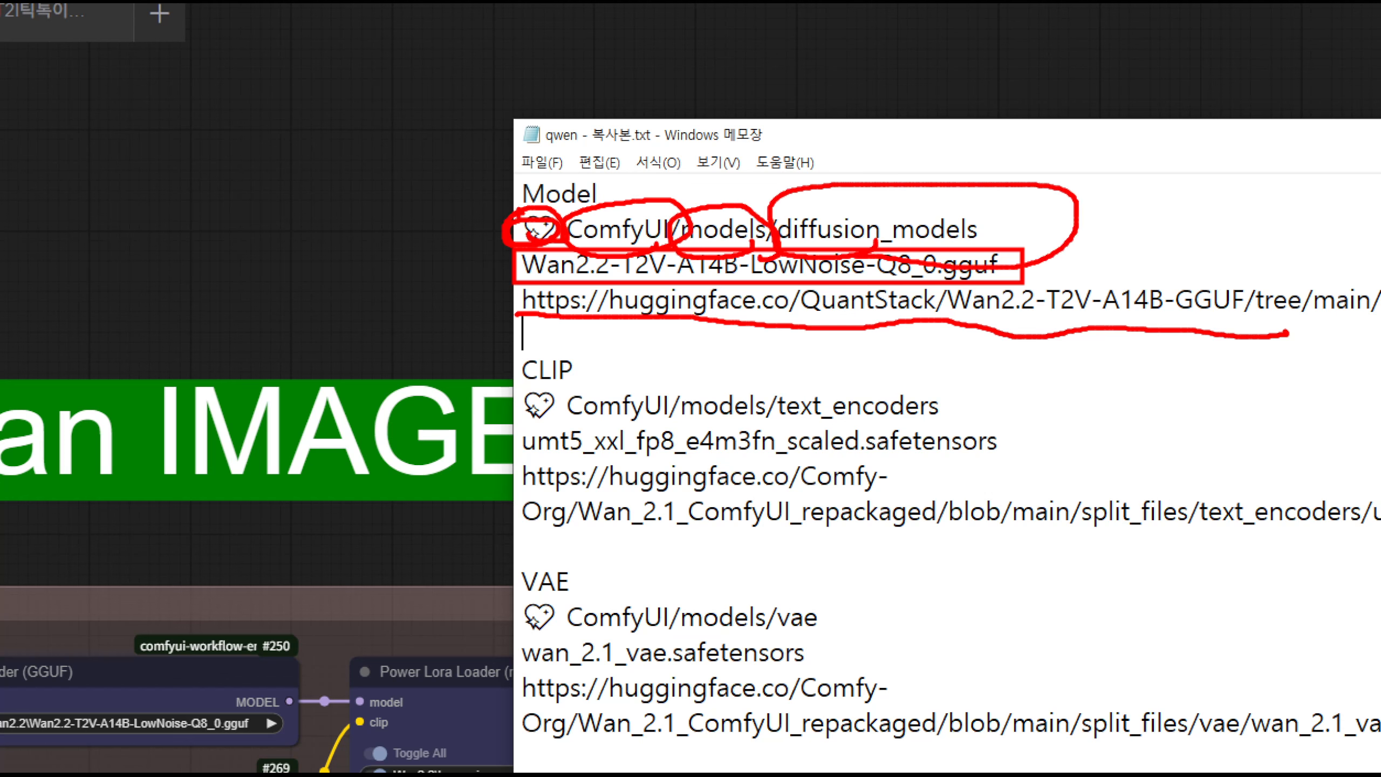
{"action": "mouse_move", "coordinate": [520, 212]}
{"action": "left_mouse_down"}
{"action": "mouse_move", "coordinate": [1010, 201]}
{"action": "mouse_move", "coordinate": [1070, 238]}
{"action": "left_mouse_up"}
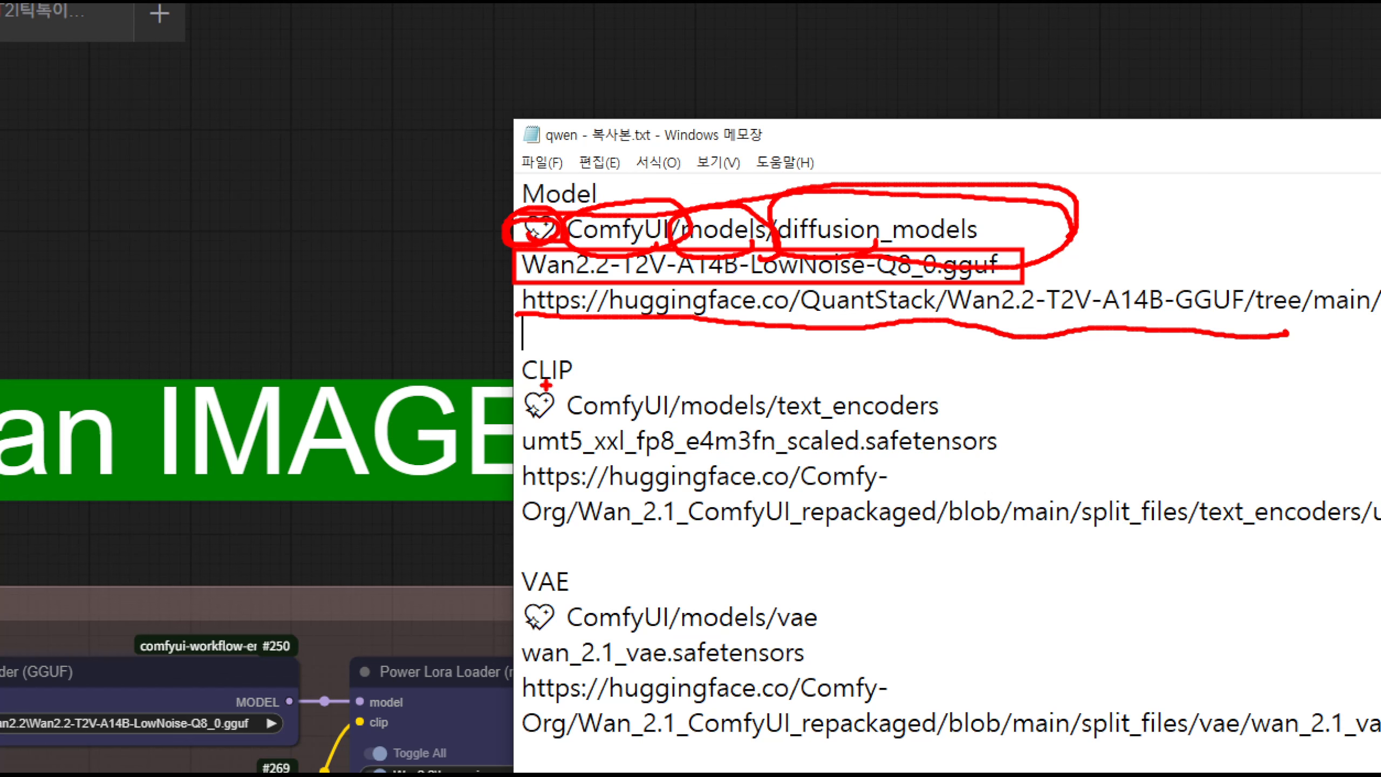
Examine the CLIP entry's umt5_xxl_fp8_e4m3fn_scaled.safetensors file, download link and ComfyUI/models/text_encoders folder.
{"action": "mouse_move", "coordinate": [579, 376]}
{"action": "left_mouse_down"}
{"action": "mouse_move", "coordinate": [554, 397]}
{"action": "mouse_move", "coordinate": [563, 333]}
{"action": "mouse_move", "coordinate": [578, 376]}
{"action": "left_mouse_up"}
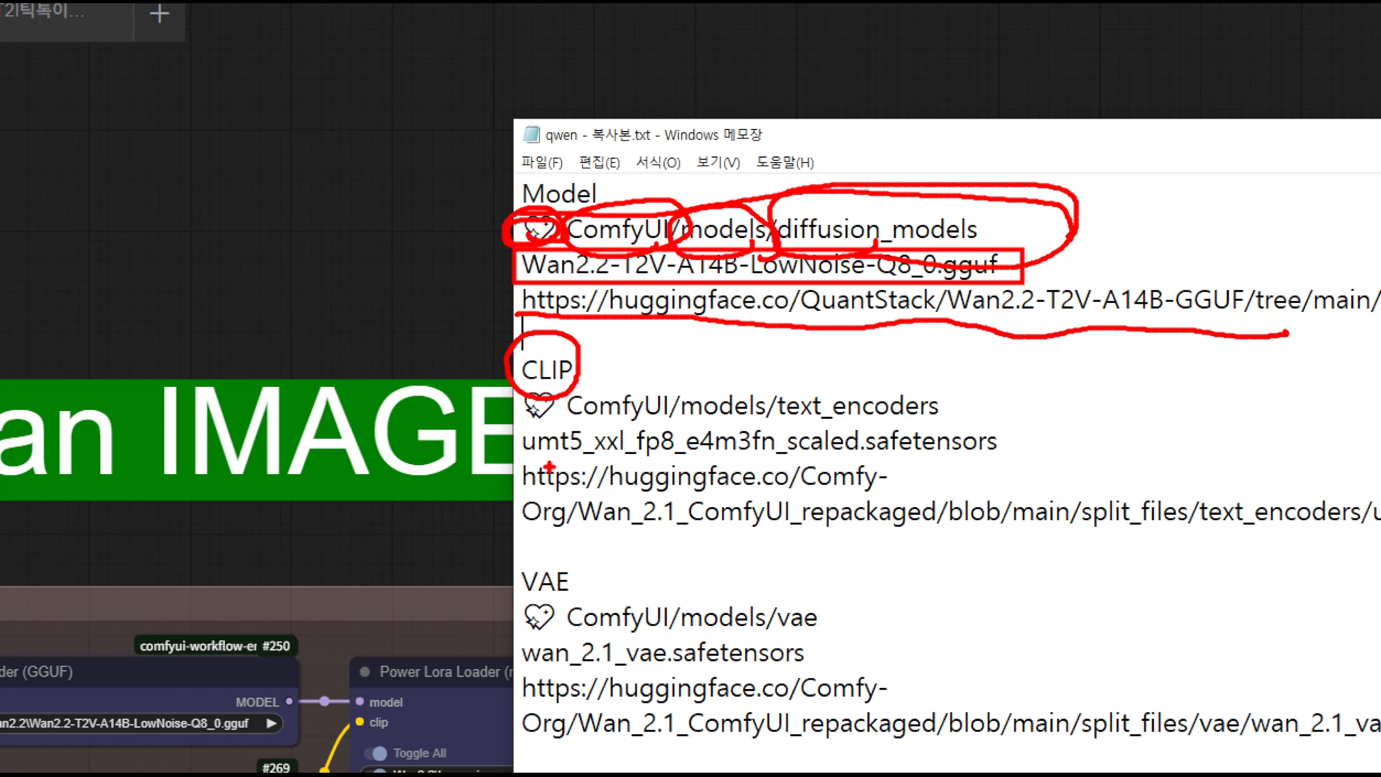
{"action": "mouse_move", "coordinate": [510, 430]}
{"action": "left_mouse_down"}
{"action": "mouse_move", "coordinate": [898, 468]}
{"action": "mouse_move", "coordinate": [1058, 451]}
{"action": "left_mouse_up"}
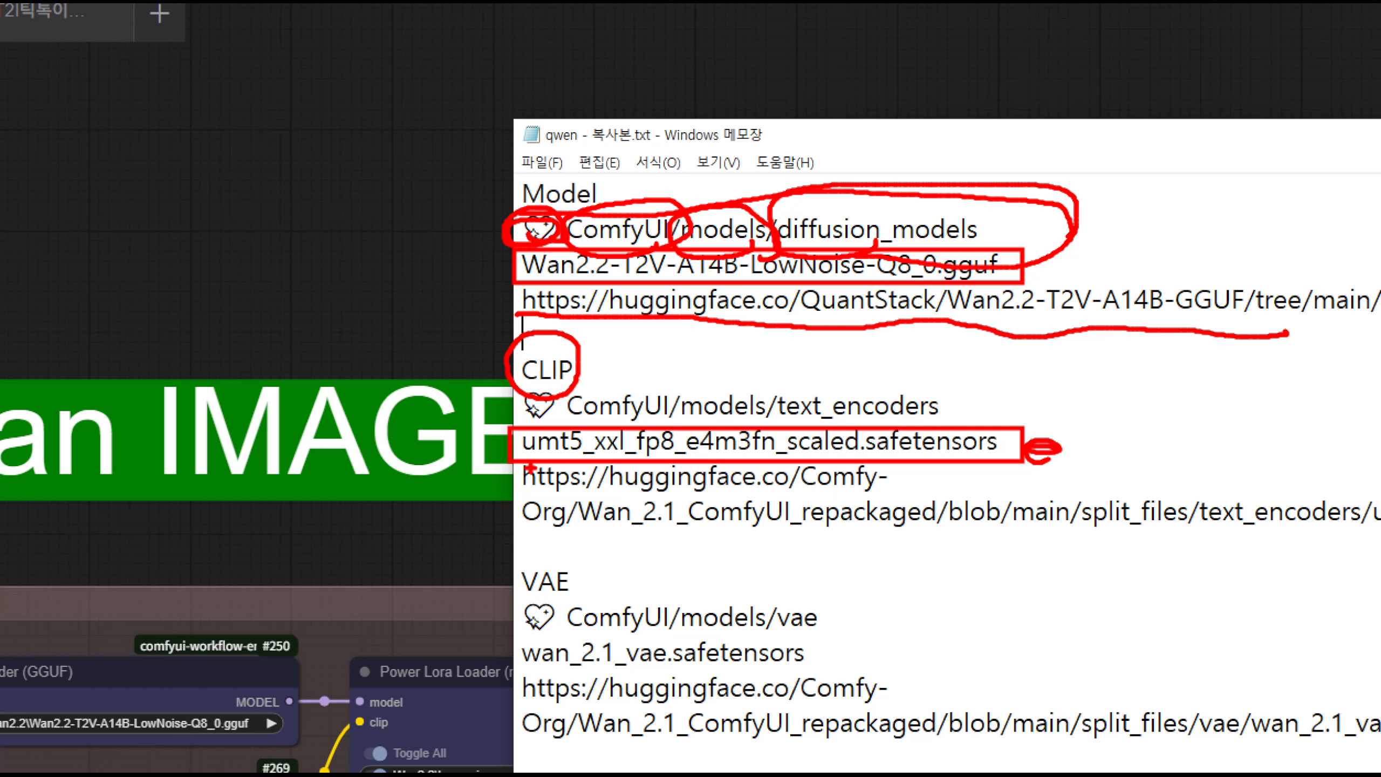
{"action": "mouse_move", "coordinate": [530, 468]}
{"action": "left_mouse_down"}
{"action": "mouse_move", "coordinate": [495, 488]}
{"action": "mouse_move", "coordinate": [521, 536]}
{"action": "left_mouse_up"}
{"action": "mouse_move", "coordinate": [673, 422]}
{"action": "left_mouse_down"}
{"action": "mouse_move", "coordinate": [594, 366]}
{"action": "mouse_move", "coordinate": [658, 412]}
{"action": "mouse_move", "coordinate": [763, 422]}
{"action": "mouse_move", "coordinate": [714, 360]}
{"action": "mouse_move", "coordinate": [744, 419]}
{"action": "left_mouse_up"}
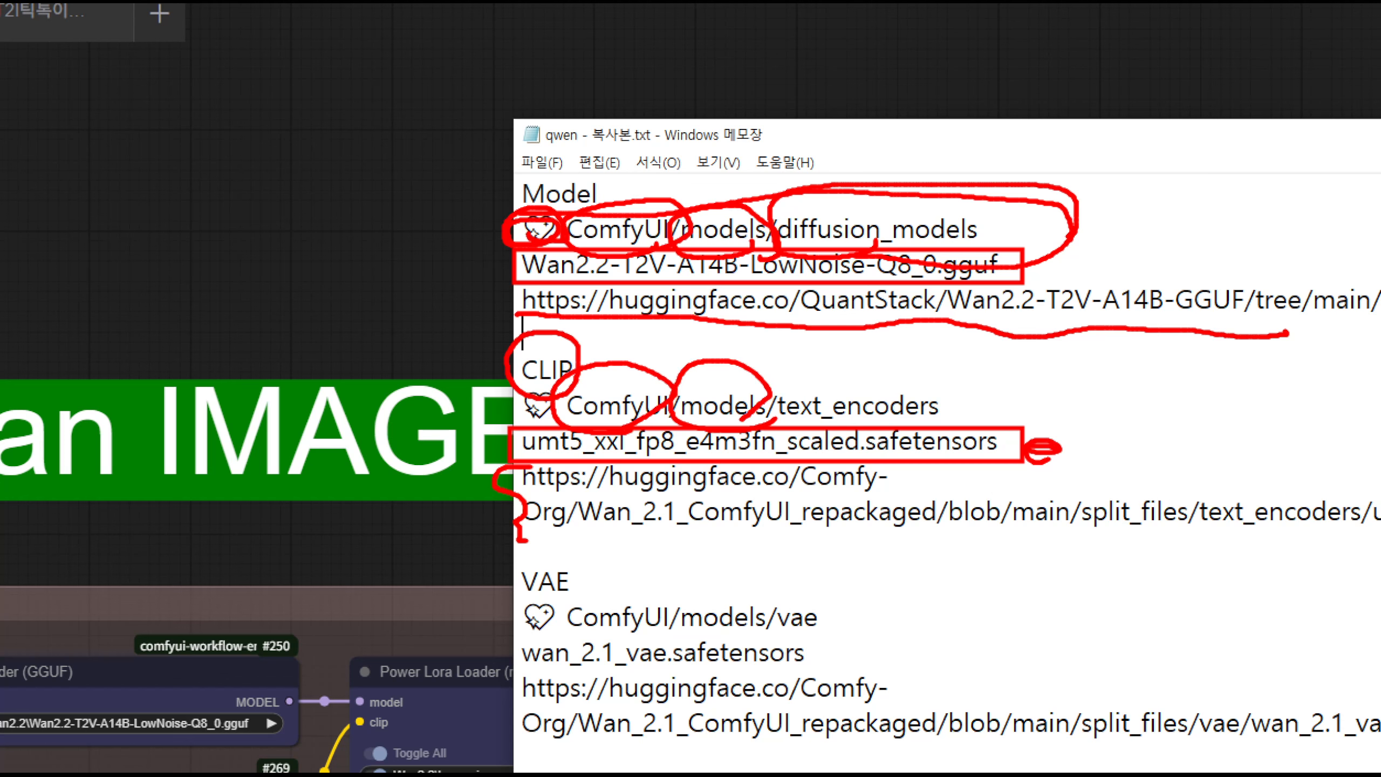
{"action": "mouse_move", "coordinate": [891, 422]}
{"action": "left_mouse_down"}
{"action": "mouse_move", "coordinate": [757, 391]}
{"action": "mouse_move", "coordinate": [946, 420]}
{"action": "left_mouse_up"}
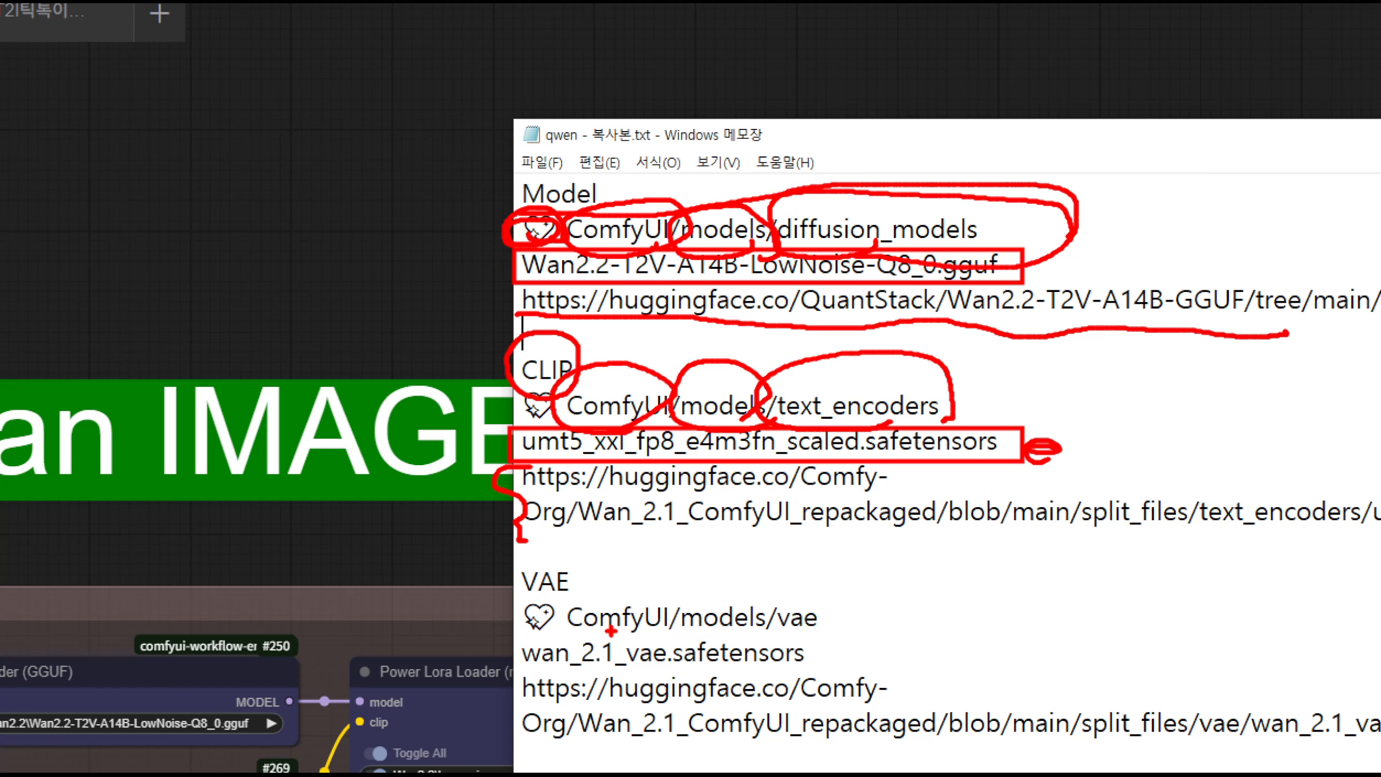
Examine the VAE entry's wan_2.1_vae.safetensors file, download link and ComfyUI/models/vae folder.
{"action": "mouse_move", "coordinate": [598, 585]}
{"action": "left_mouse_down"}
{"action": "mouse_move", "coordinate": [552, 598]}
{"action": "mouse_move", "coordinate": [599, 593]}
{"action": "left_mouse_up"}
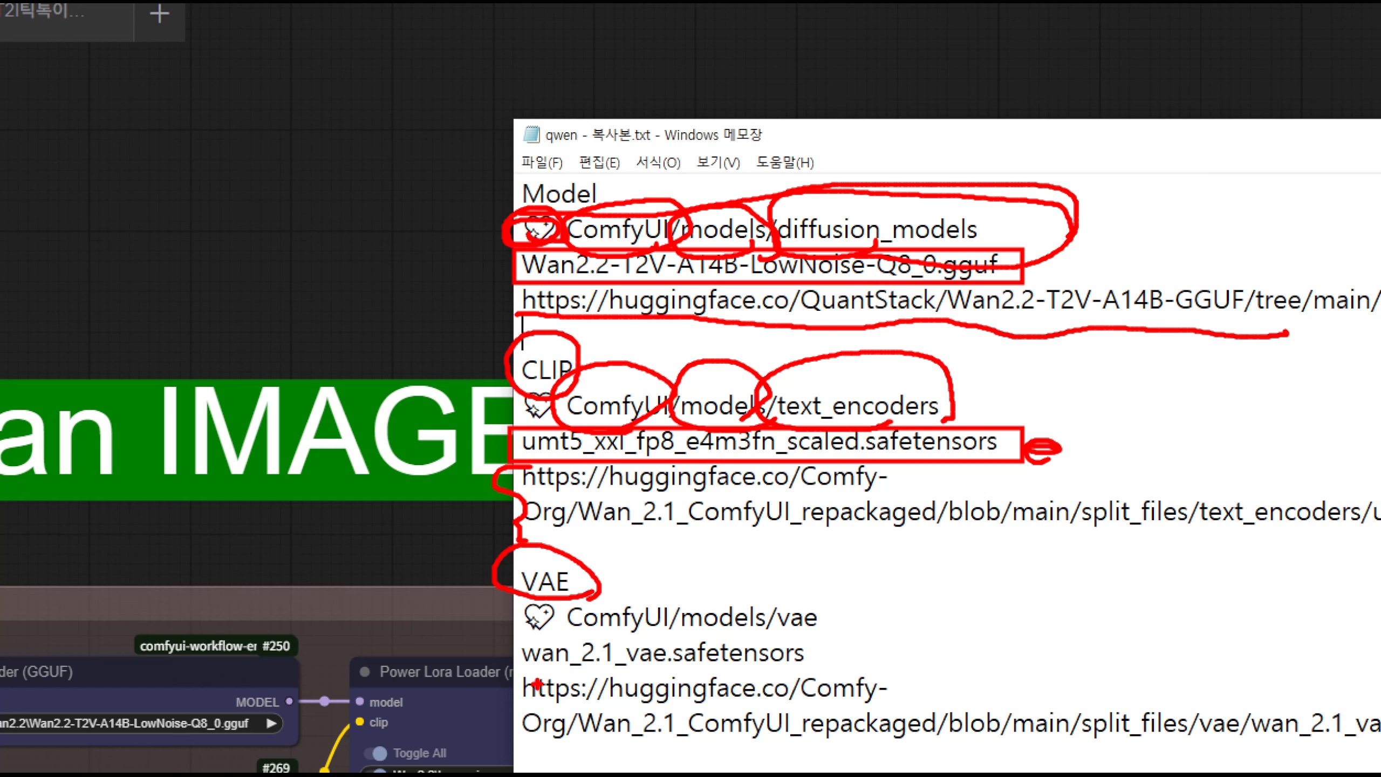
{"action": "mouse_move", "coordinate": [550, 673]}
{"action": "left_mouse_down"}
{"action": "mouse_move", "coordinate": [843, 666]}
{"action": "mouse_move", "coordinate": [833, 626]}
{"action": "mouse_move", "coordinate": [513, 636]}
{"action": "mouse_move", "coordinate": [507, 669]}
{"action": "left_mouse_up"}
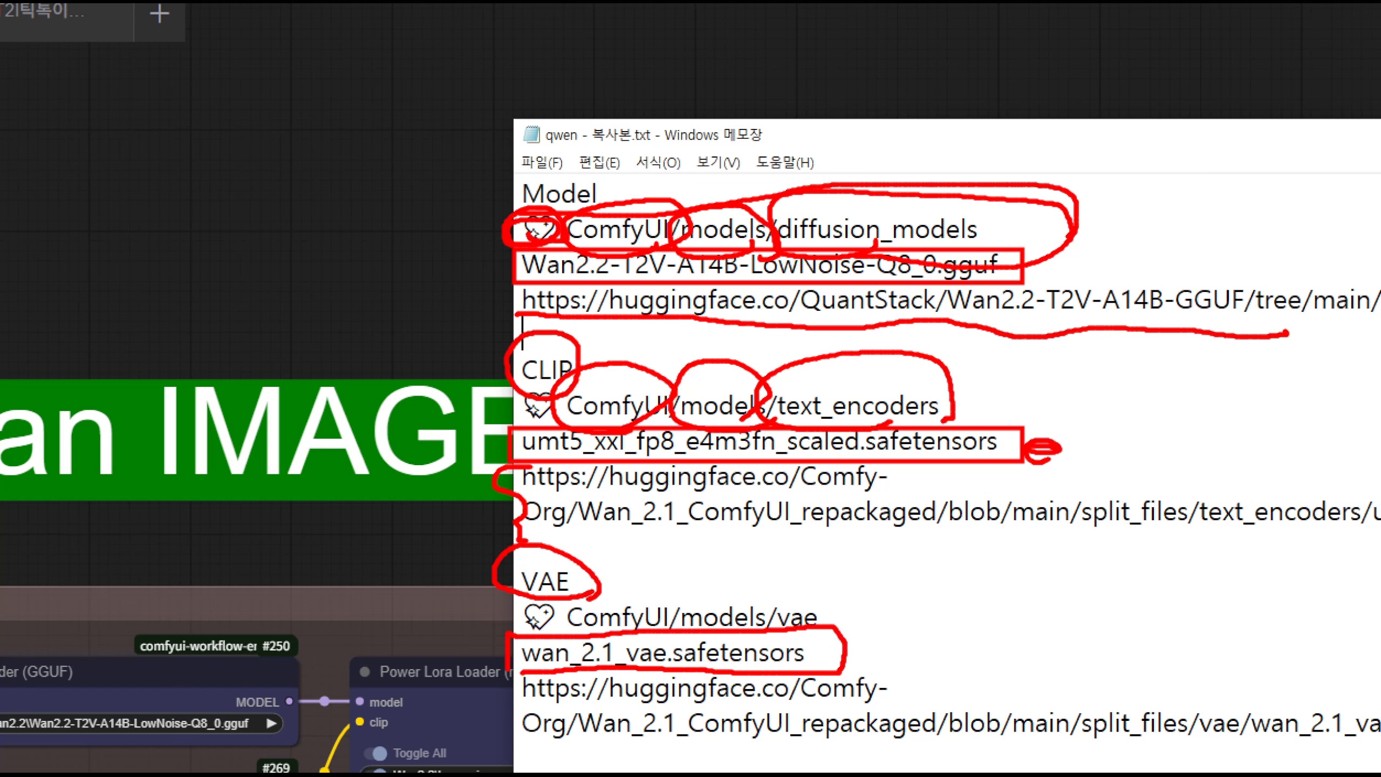
{"action": "mouse_move", "coordinate": [571, 715]}
{"action": "left_mouse_down"}
{"action": "mouse_move", "coordinate": [599, 715]}
{"action": "mouse_move", "coordinate": [524, 717]}
{"action": "mouse_move", "coordinate": [590, 719]}
{"action": "left_mouse_up"}
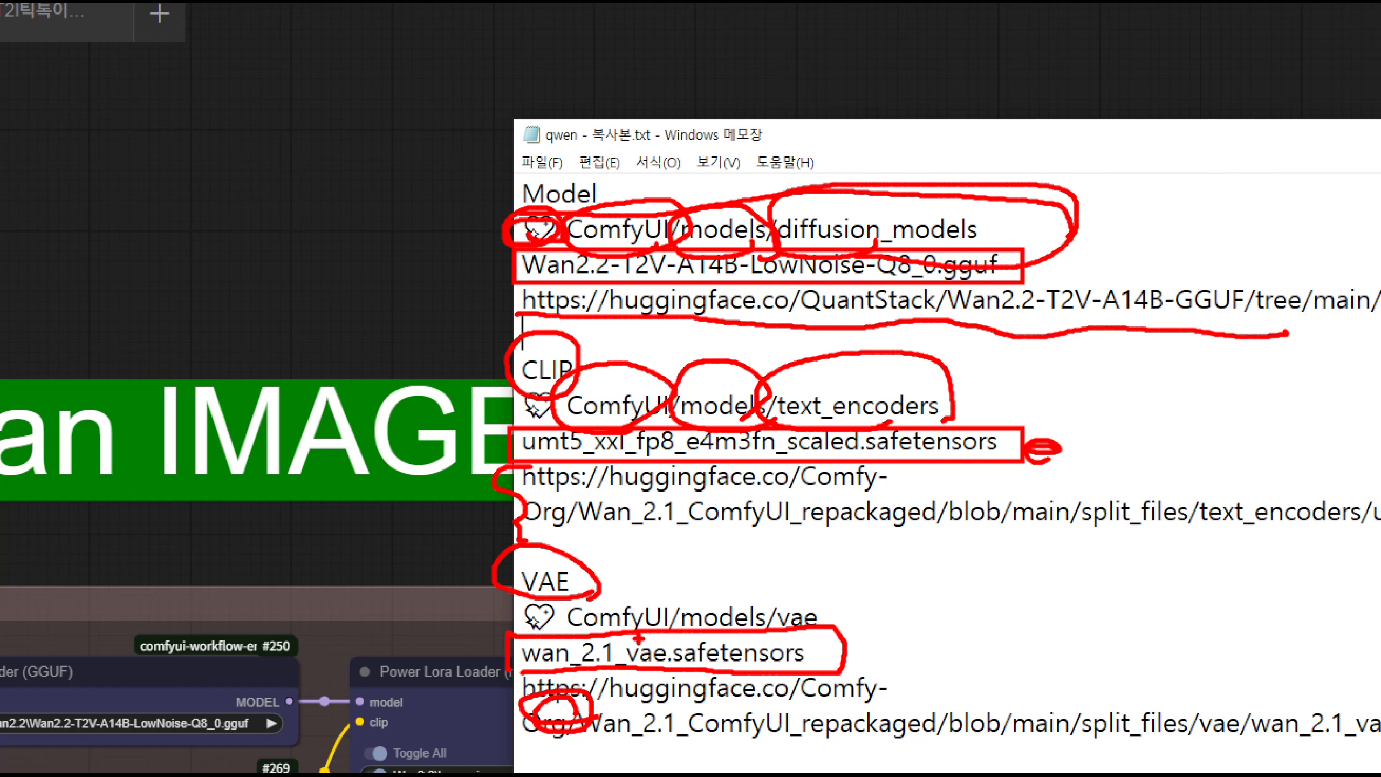
{"action": "mouse_move", "coordinate": [639, 640]}
{"action": "left_mouse_down"}
{"action": "mouse_move", "coordinate": [568, 630]}
{"action": "mouse_move", "coordinate": [660, 649]}
{"action": "mouse_move", "coordinate": [738, 629]}
{"action": "left_mouse_up"}
{"action": "left_click_drag", "start_coordinate": [824, 637], "coordinate": [827, 605]}
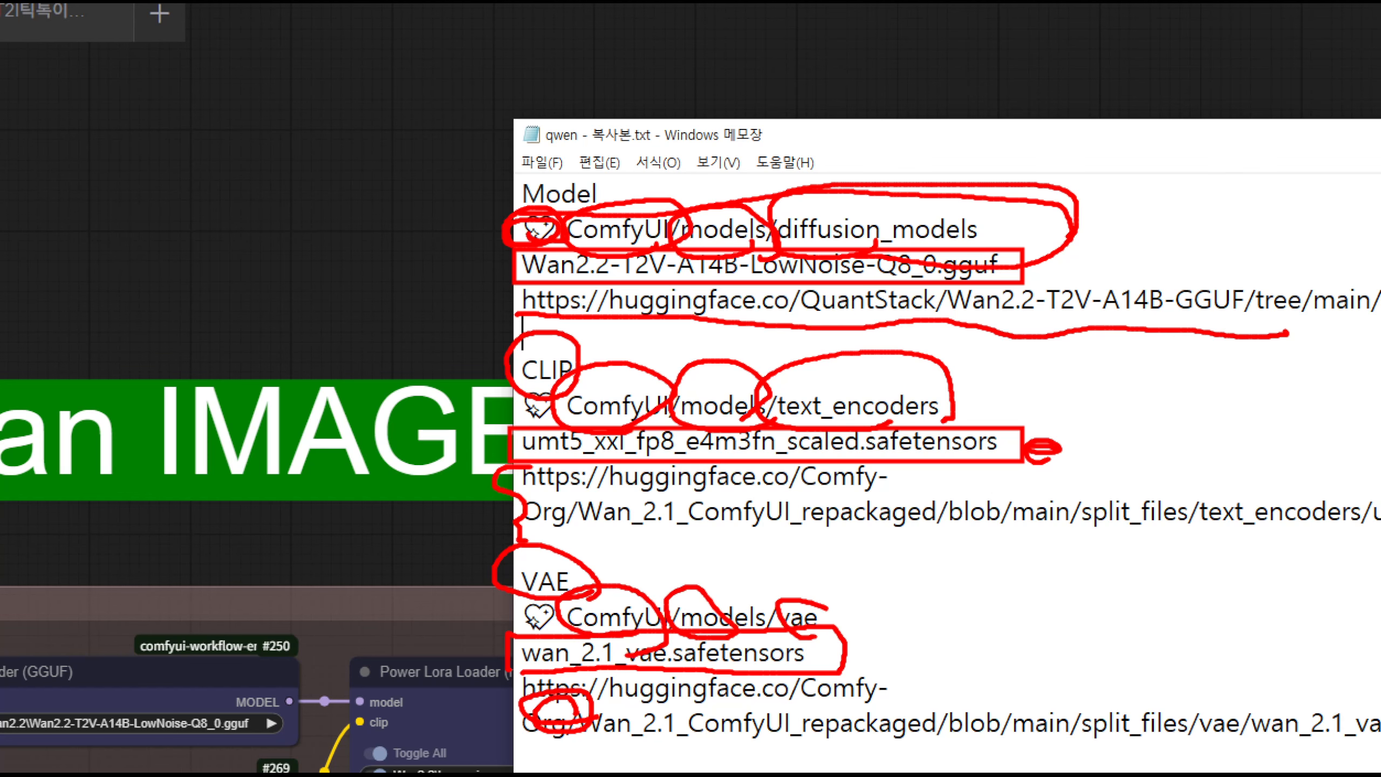
{"action": "key", "text": "Escape"}
Examine the Lora section's low_noise_model.safetensors entry and its Hugging Face download link in the Notepad list.
{"action": "scroll", "coordinate": [660, 585], "scroll_direction": "down", "scroll_amount": 3}
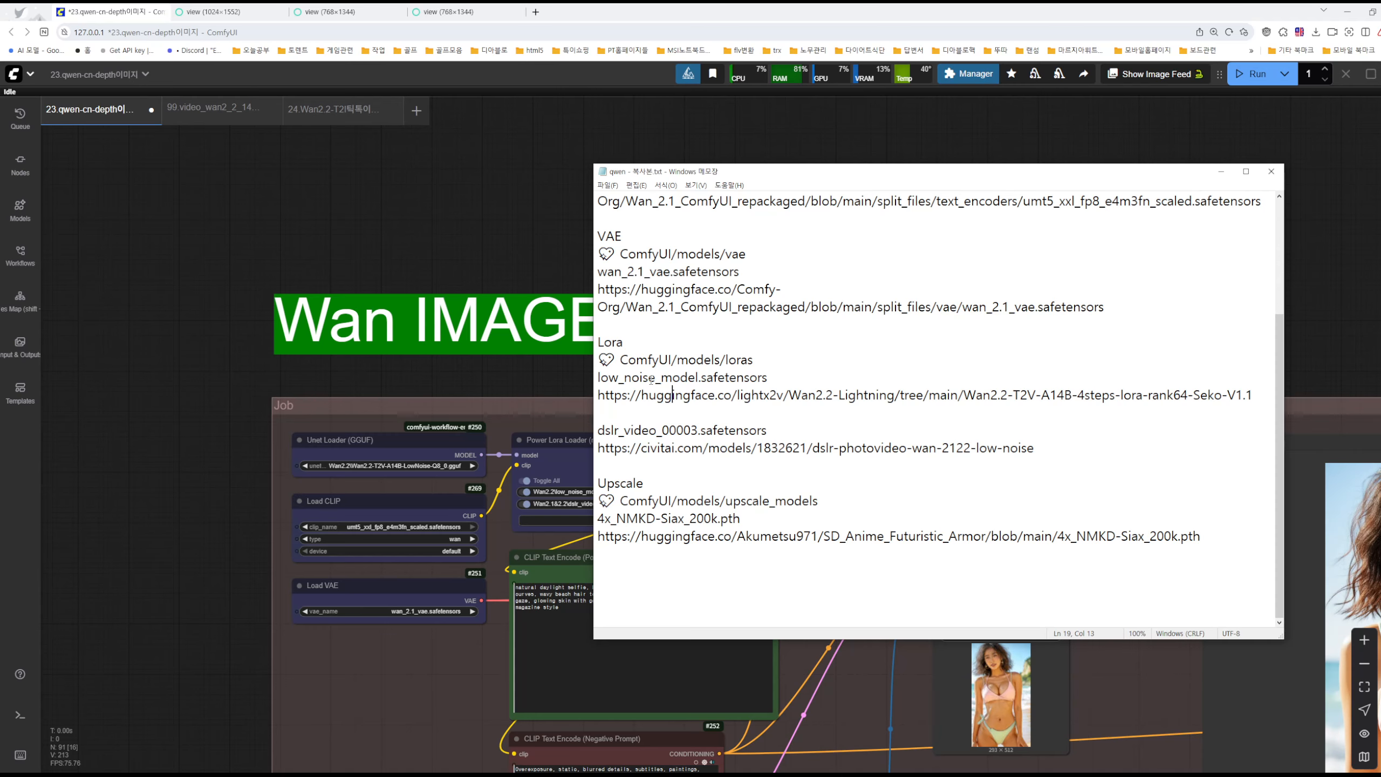
{"action": "key", "text": "ctrl+1"}
{"action": "left_click", "coordinate": [625, 360]}
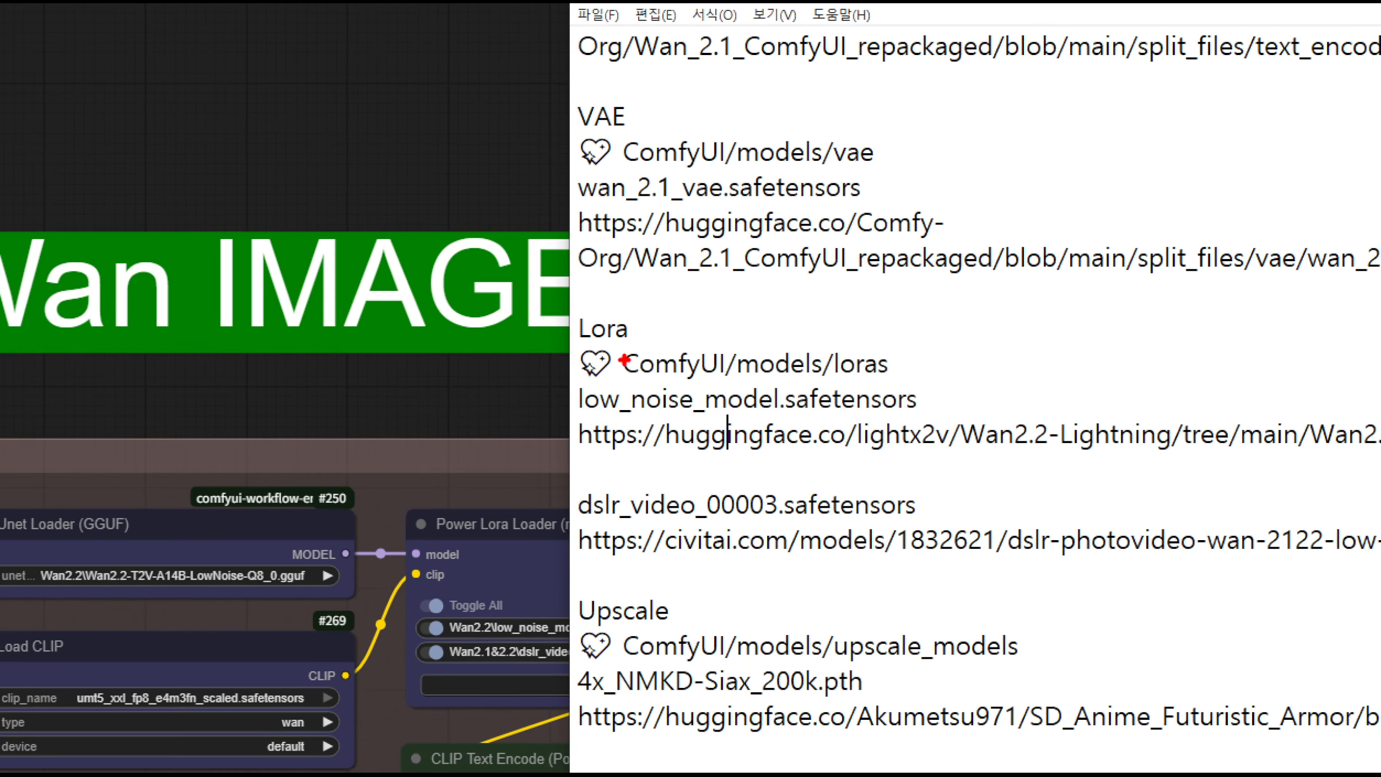
{"action": "mouse_move", "coordinate": [660, 337]}
{"action": "left_mouse_down"}
{"action": "mouse_move", "coordinate": [516, 312]}
{"action": "mouse_move", "coordinate": [566, 299]}
{"action": "mouse_move", "coordinate": [636, 335]}
{"action": "left_mouse_up"}
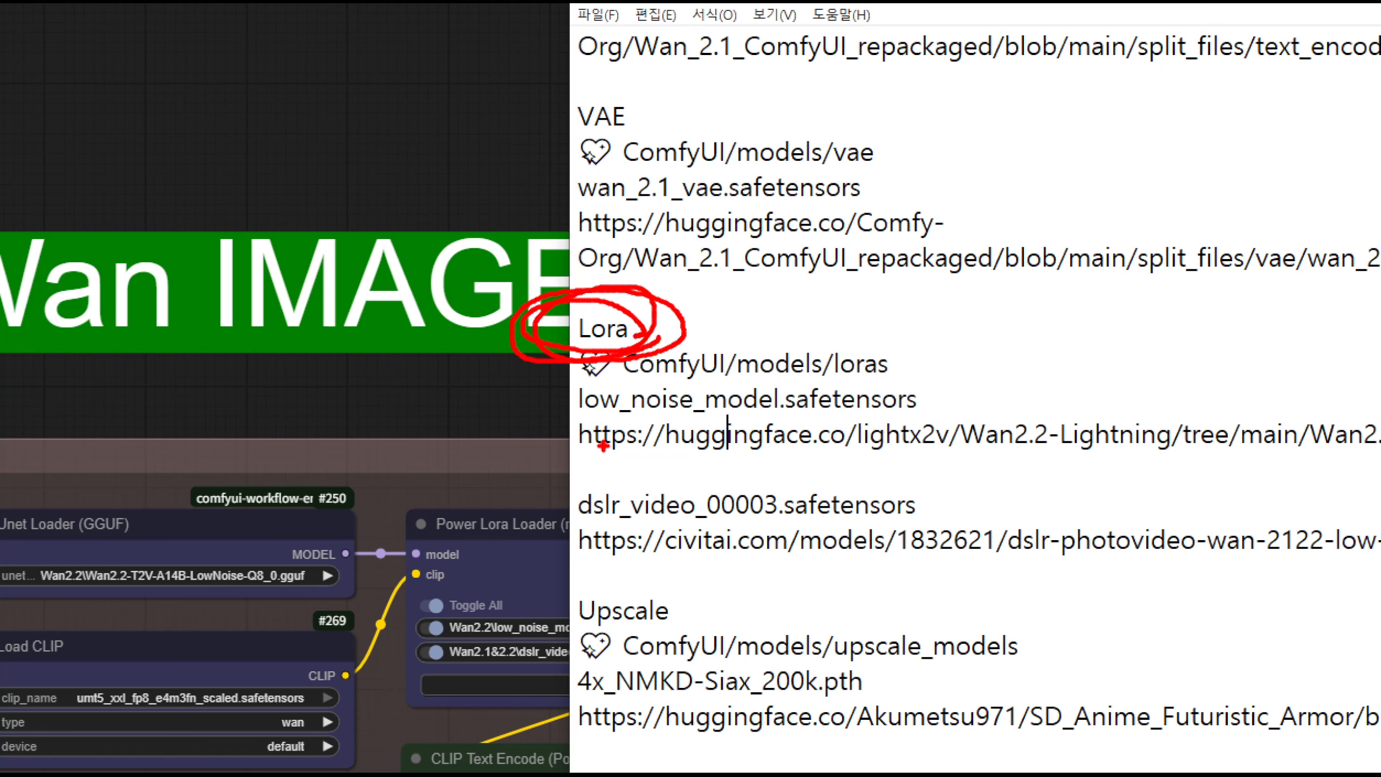
{"action": "left_click_drag", "start_coordinate": [602, 445], "coordinate": [914, 459]}
{"action": "key", "text": "Escape"}
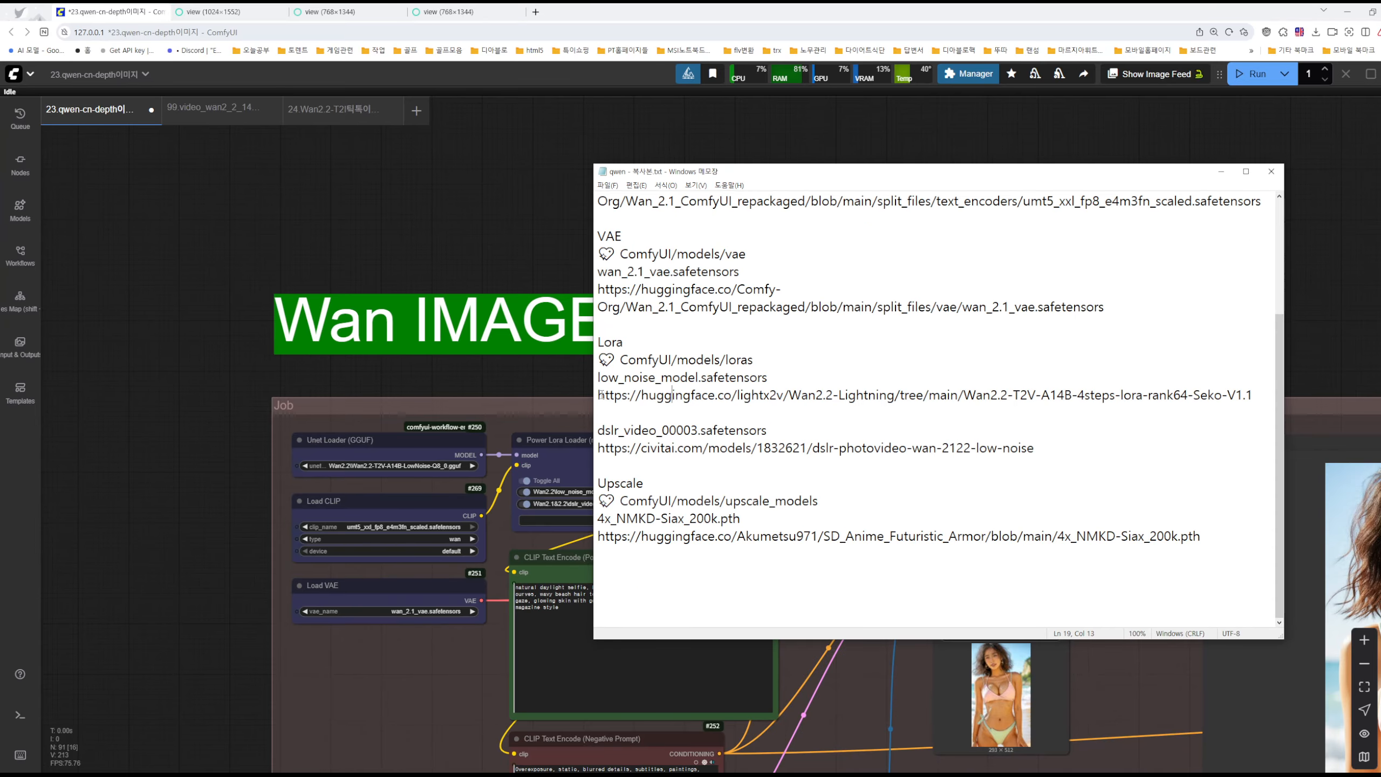
Open the Hugging Face page lightx2v/Wan2.2-Lightning in the browser, using the low_noise_model.safetensors link copied from the Notepad list.
{"action": "left_click_drag", "start_coordinate": [599, 395], "coordinate": [1249, 395]}
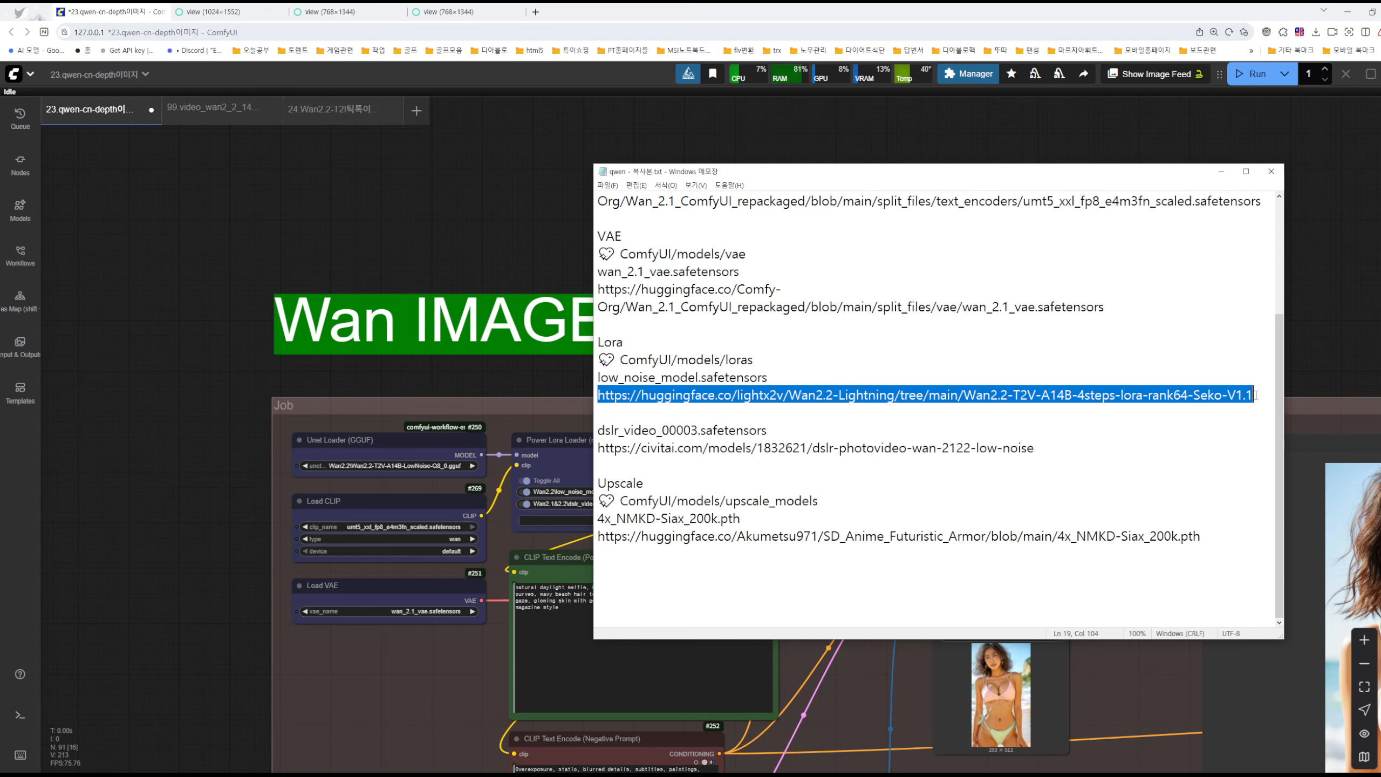
{"action": "key", "text": "ctrl+c"}
{"action": "key", "text": "alt+Tab"}
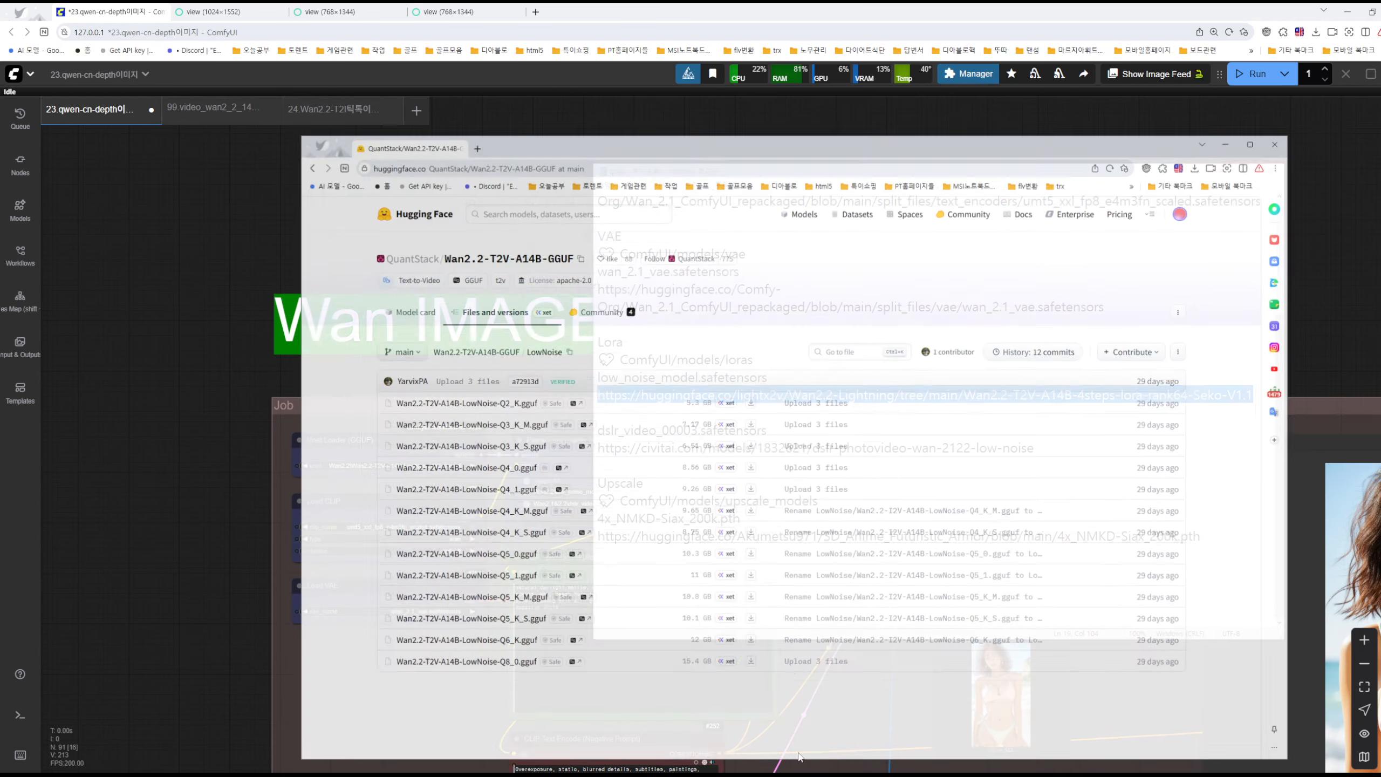
{"action": "left_click", "coordinate": [732, 146]}
{"action": "key", "text": "ctrl+v"}
{"action": "key", "text": "Return"}
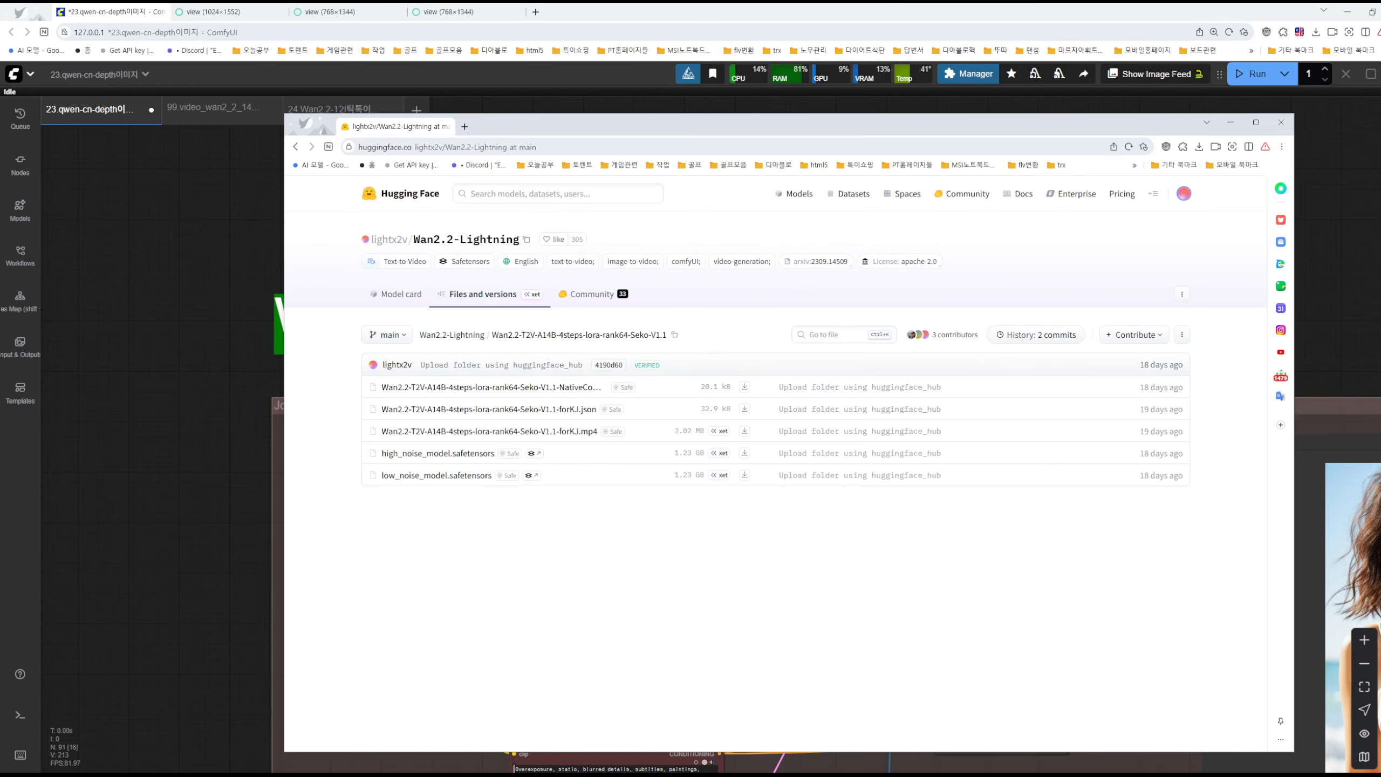
Examine the dslr_video_00003.safetensors entry in the Notepad list and its matching row in the Power Lora Loader node.
{"action": "key", "text": "alt+Tab"}
{"action": "left_click", "coordinate": [657, 448]}
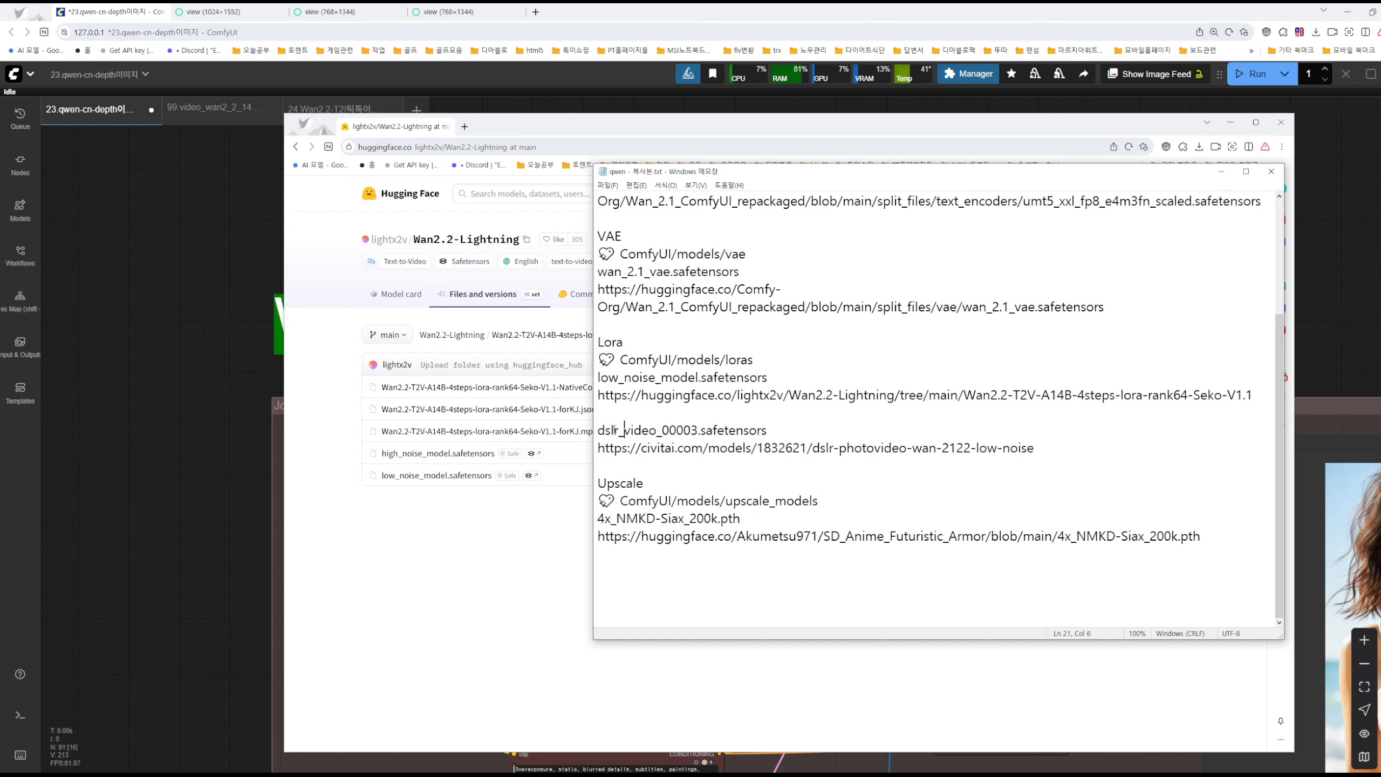
{"action": "left_click_drag", "start_coordinate": [598, 430], "coordinate": [757, 430]}
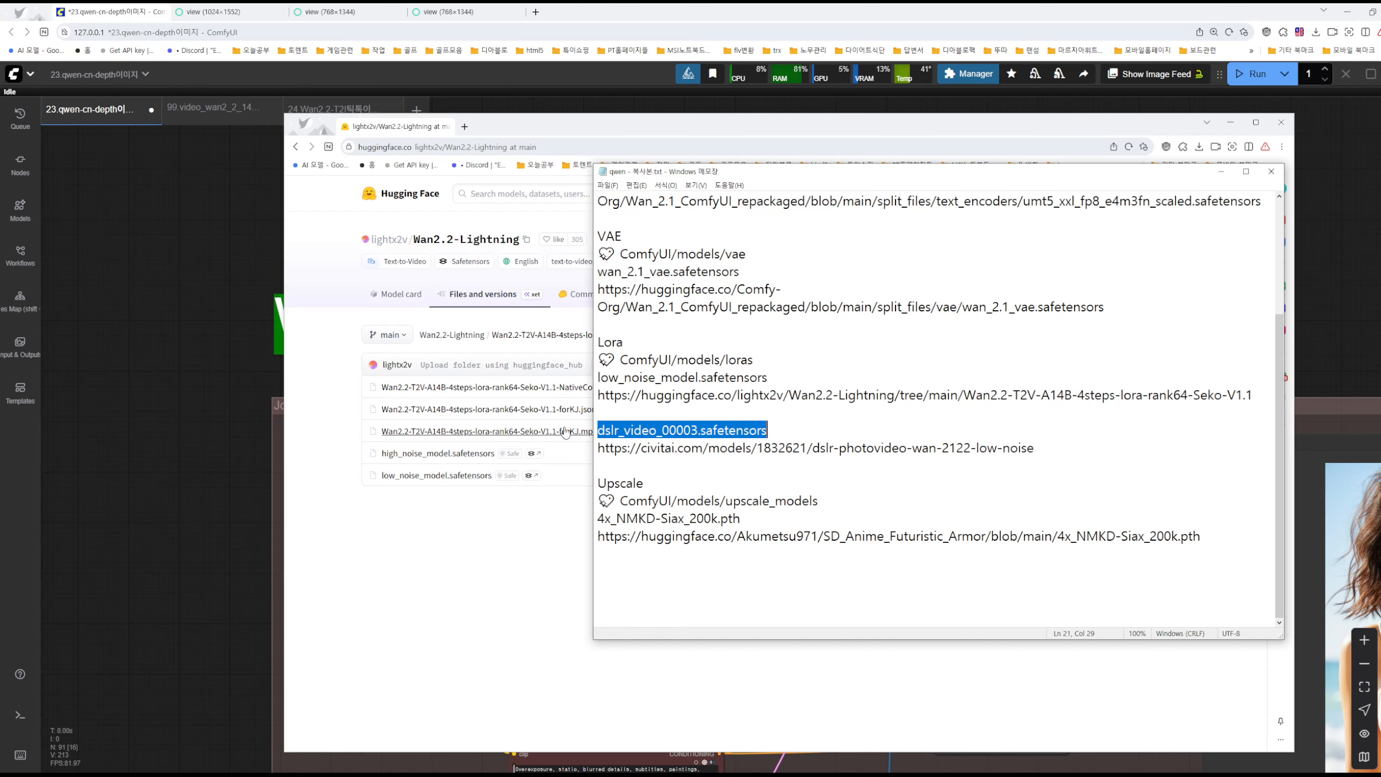
{"action": "left_click", "coordinate": [186, 336]}
{"action": "scroll", "coordinate": [650, 524], "scroll_direction": "up", "scroll_amount": 2}
{"action": "scroll", "coordinate": [649, 524], "scroll_direction": "up", "scroll_amount": 10}
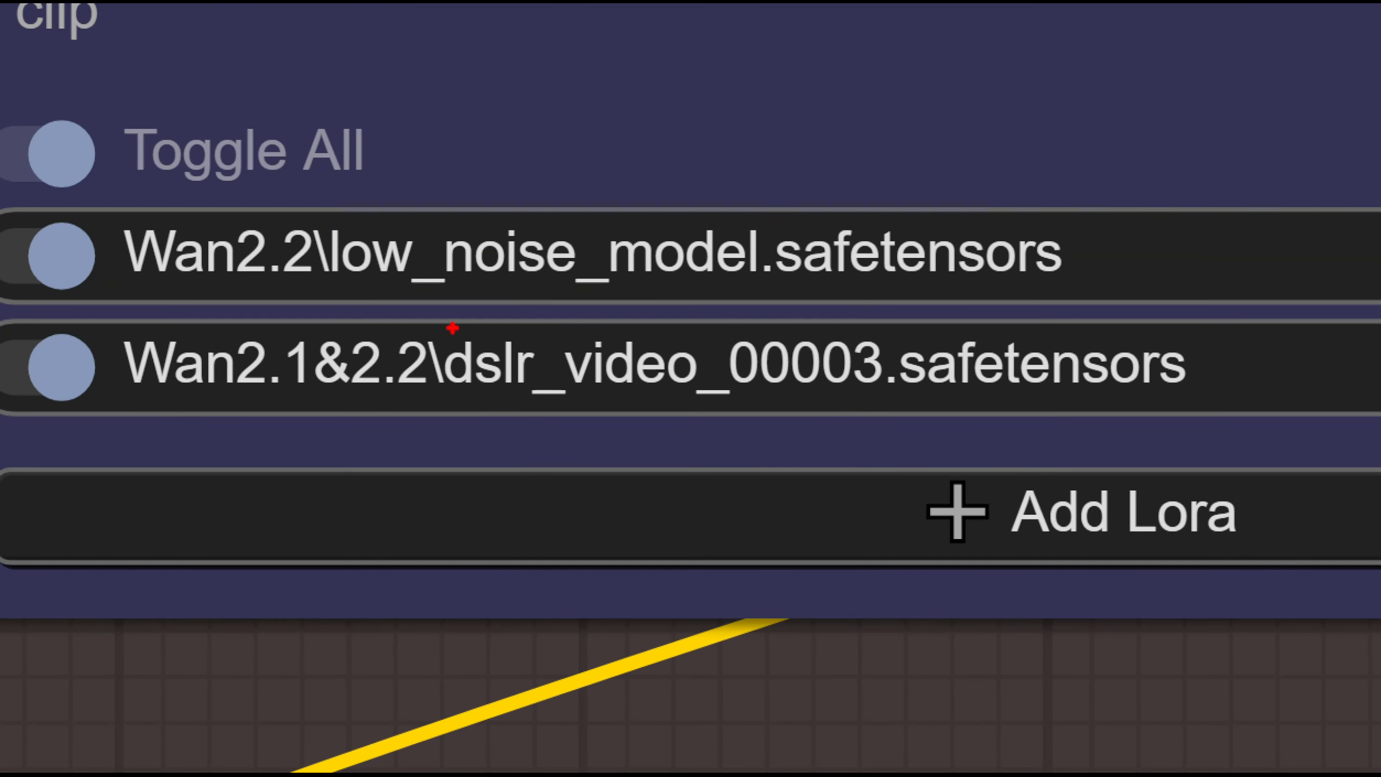
{"action": "mouse_move", "coordinate": [445, 328]}
{"action": "left_mouse_down"}
{"action": "mouse_move", "coordinate": [1086, 379]}
{"action": "mouse_move", "coordinate": [1163, 410]}
{"action": "mouse_move", "coordinate": [1253, 414]}
{"action": "left_mouse_up"}
{"action": "mouse_move", "coordinate": [1251, 362]}
{"action": "left_mouse_down"}
{"action": "mouse_move", "coordinate": [1218, 353]}
{"action": "mouse_move", "coordinate": [1251, 403]}
{"action": "left_mouse_up"}
{"action": "key", "text": "Escape"}
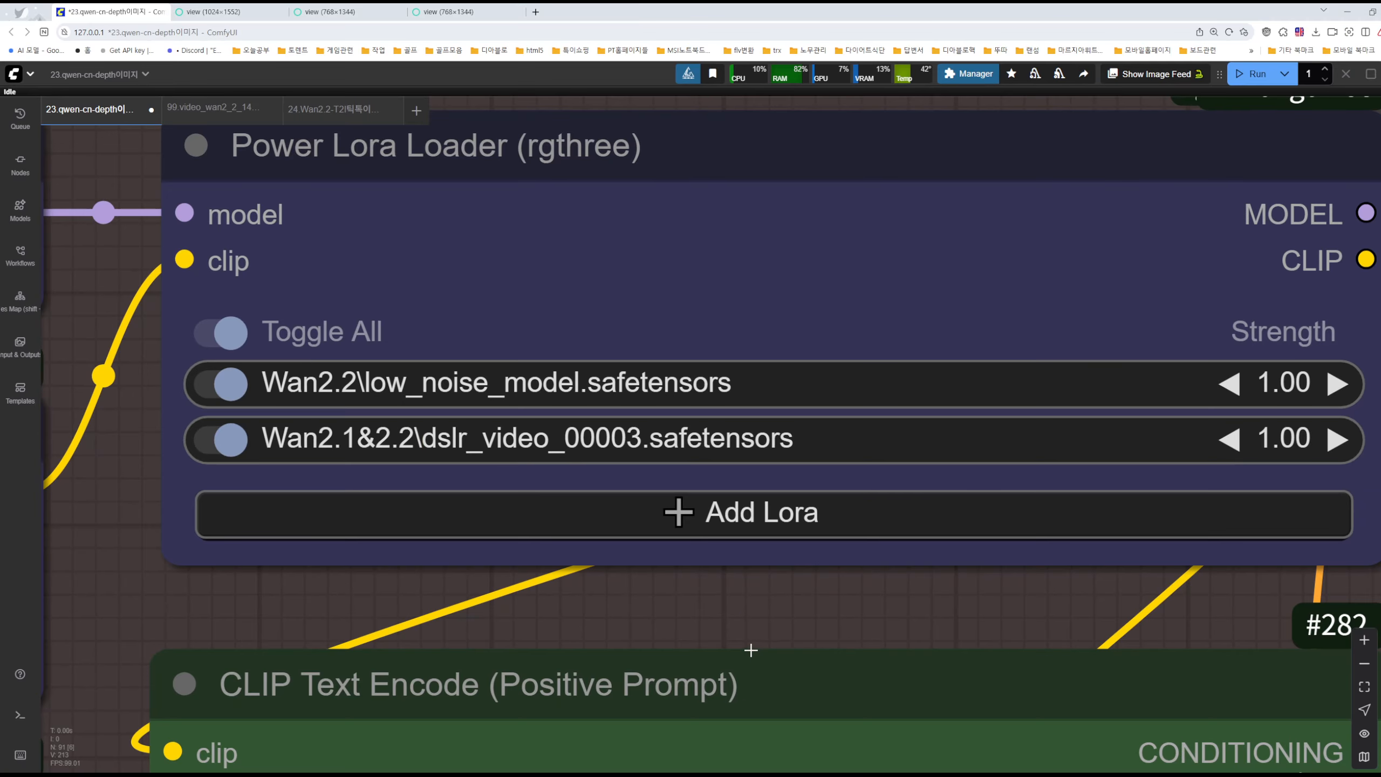
Open the Civitai page for dslr_video_00003.safetensors in the browser, using its link from the Notepad list.
{"action": "key", "text": "alt+Tab"}
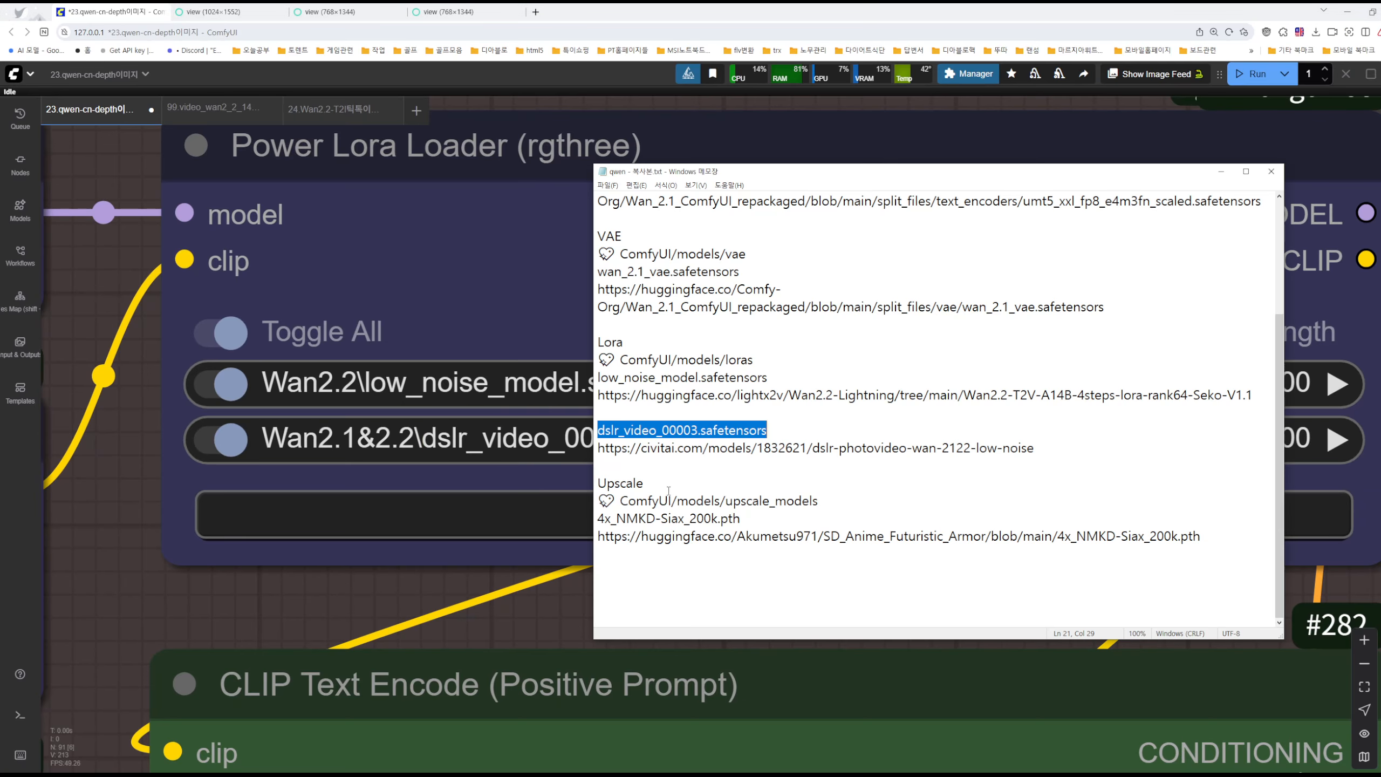
{"action": "left_click", "coordinate": [628, 448]}
{"action": "left_click_drag", "start_coordinate": [596, 450], "coordinate": [1073, 448]}
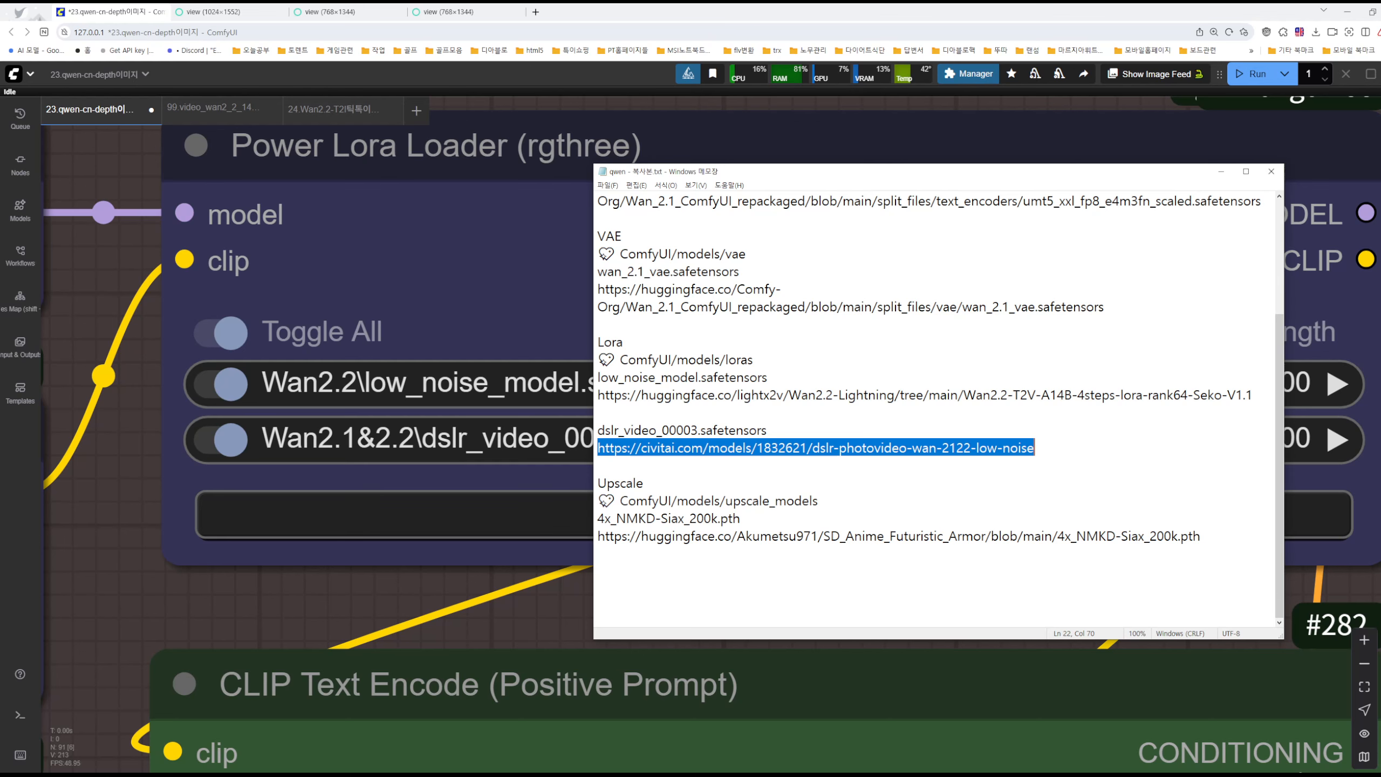
{"action": "key", "text": "alt+Tab"}
{"action": "left_click", "coordinate": [645, 147]}
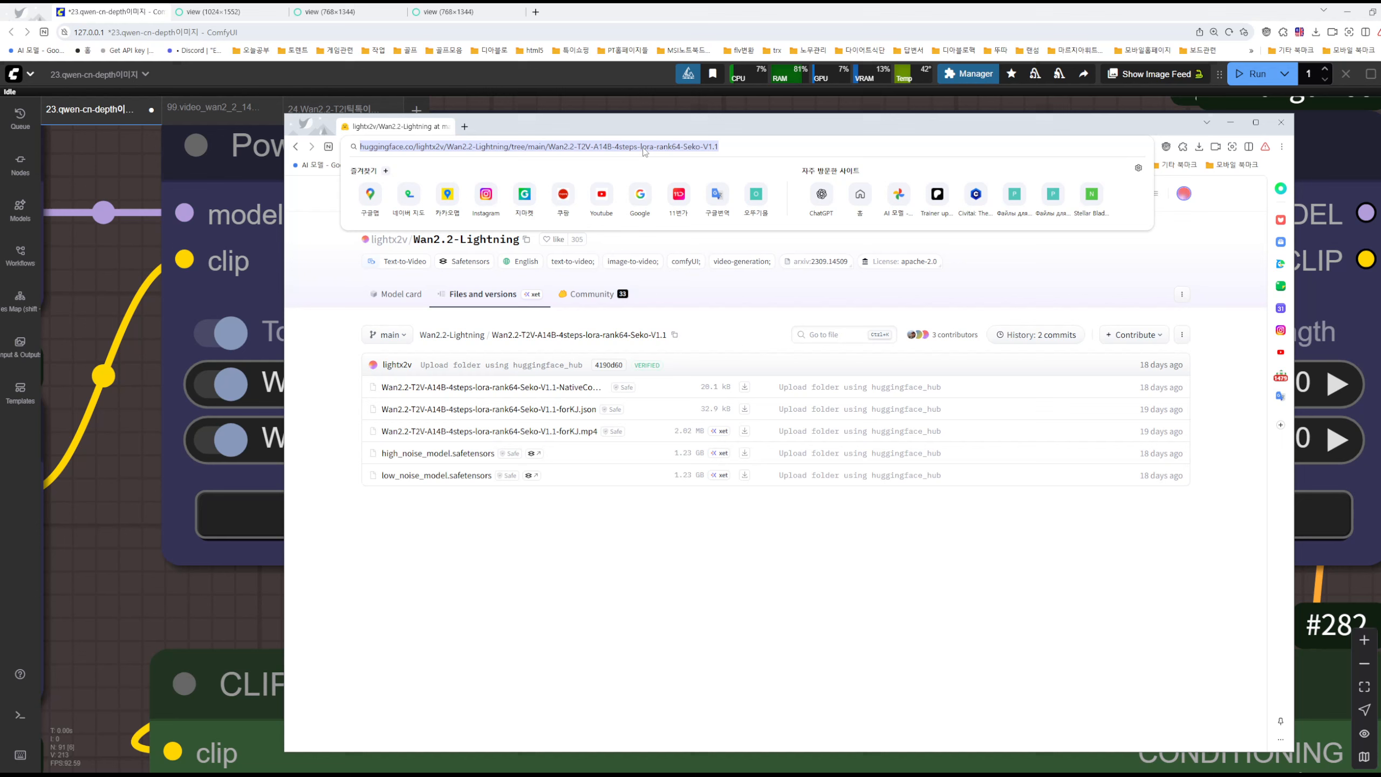
{"action": "key", "text": "ctrl+v"}
{"action": "key", "text": "Return"}
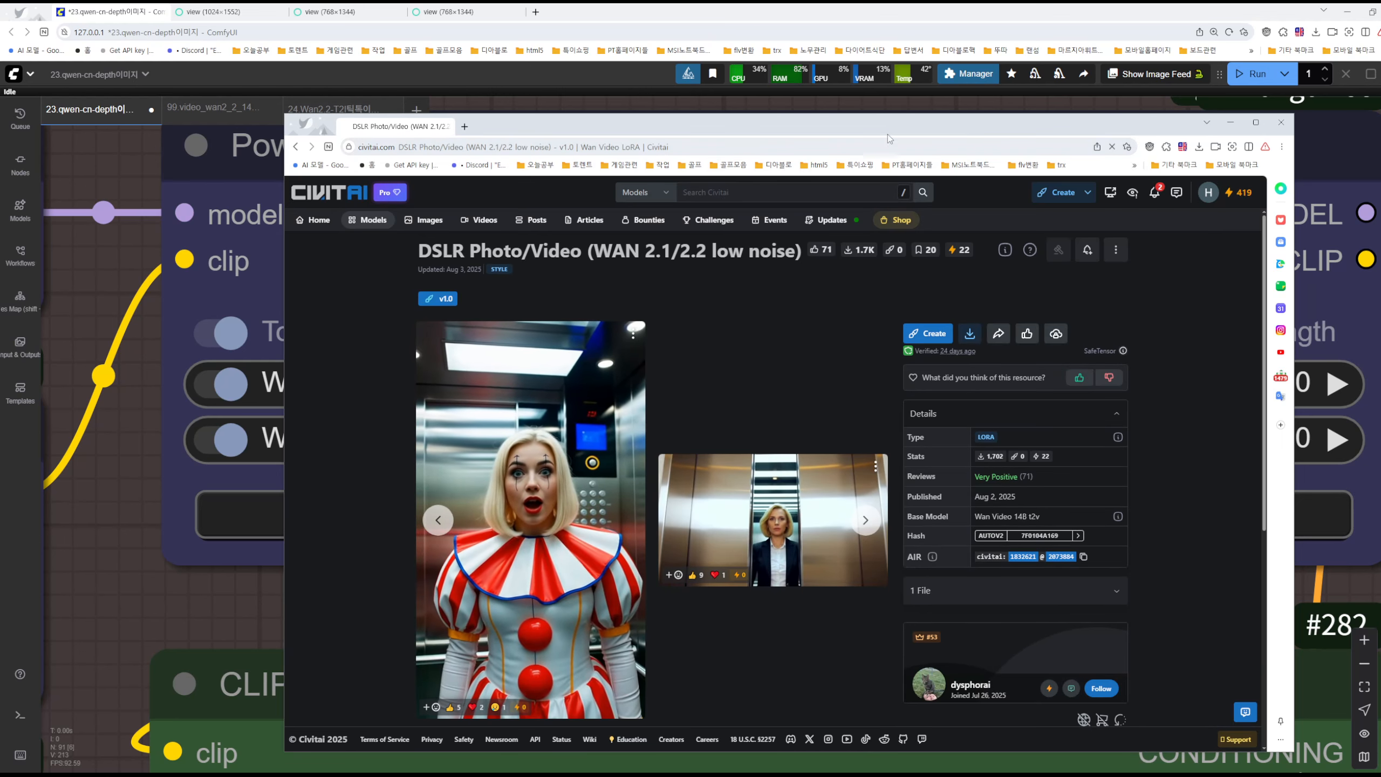
Go from the DSLR Photo/Video LoRA page to the Civitai home page and open the Models listing.
{"action": "left_click_drag", "start_coordinate": [883, 133], "coordinate": [907, 75]}
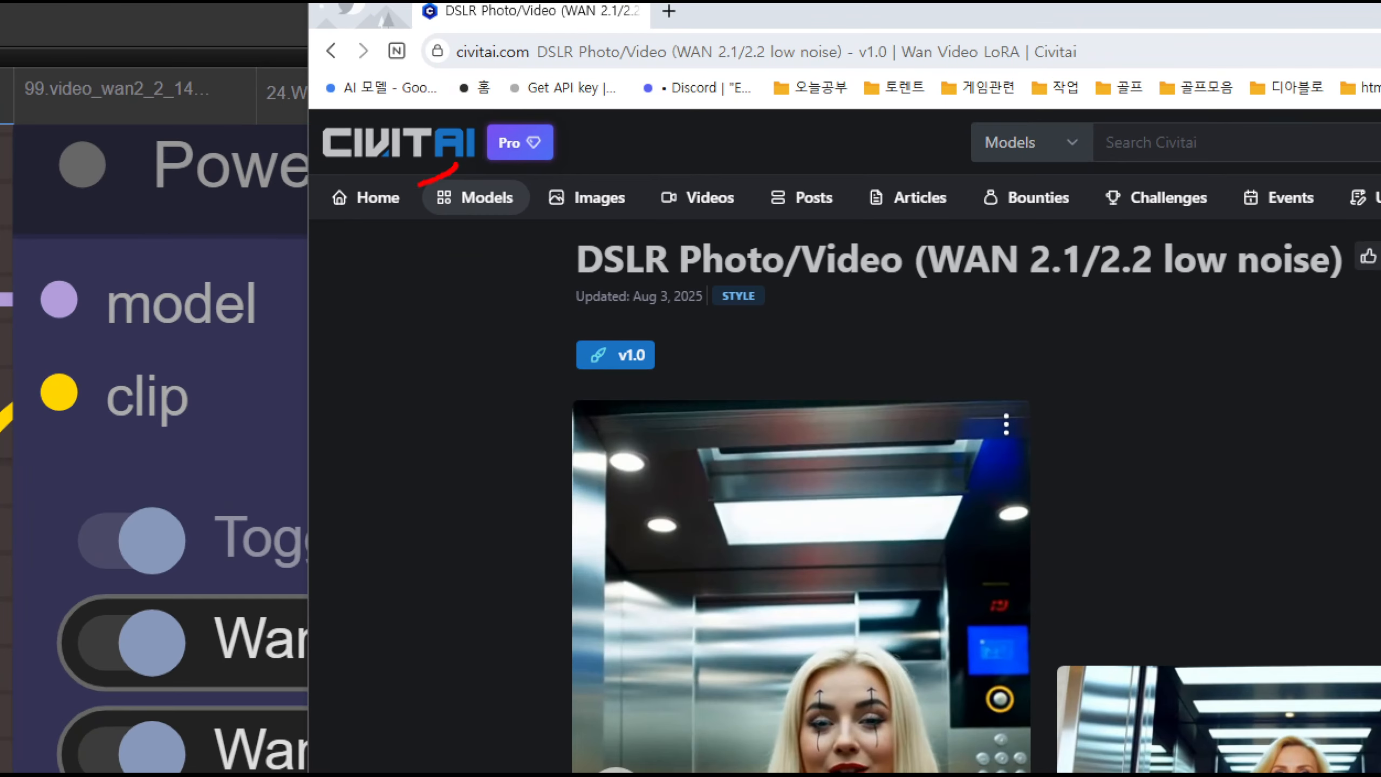
{"action": "mouse_move", "coordinate": [1062, 281]}
{"action": "left_mouse_down"}
{"action": "mouse_move", "coordinate": [1005, 297]}
{"action": "mouse_move", "coordinate": [1171, 275]}
{"action": "mouse_move", "coordinate": [1215, 296]}
{"action": "left_mouse_up"}
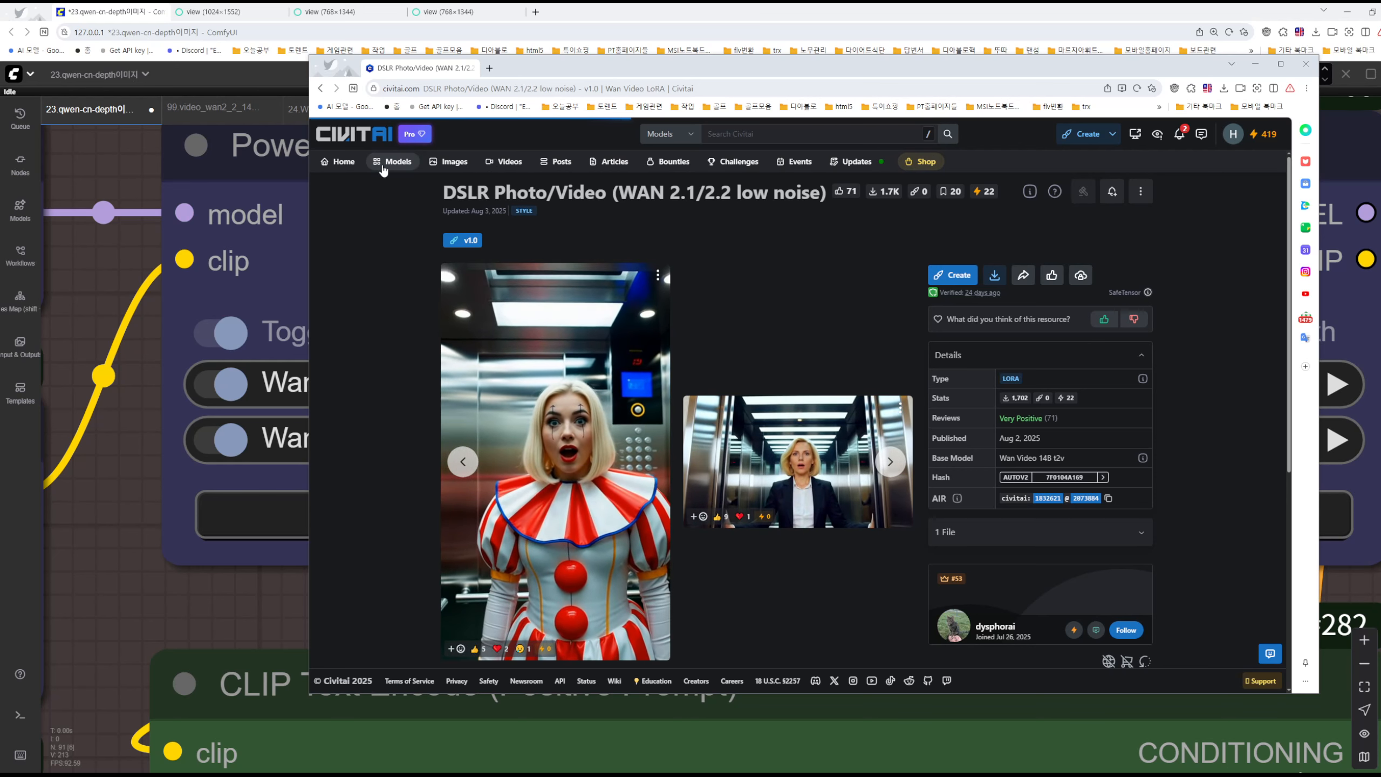
{"action": "left_click", "coordinate": [369, 140]}
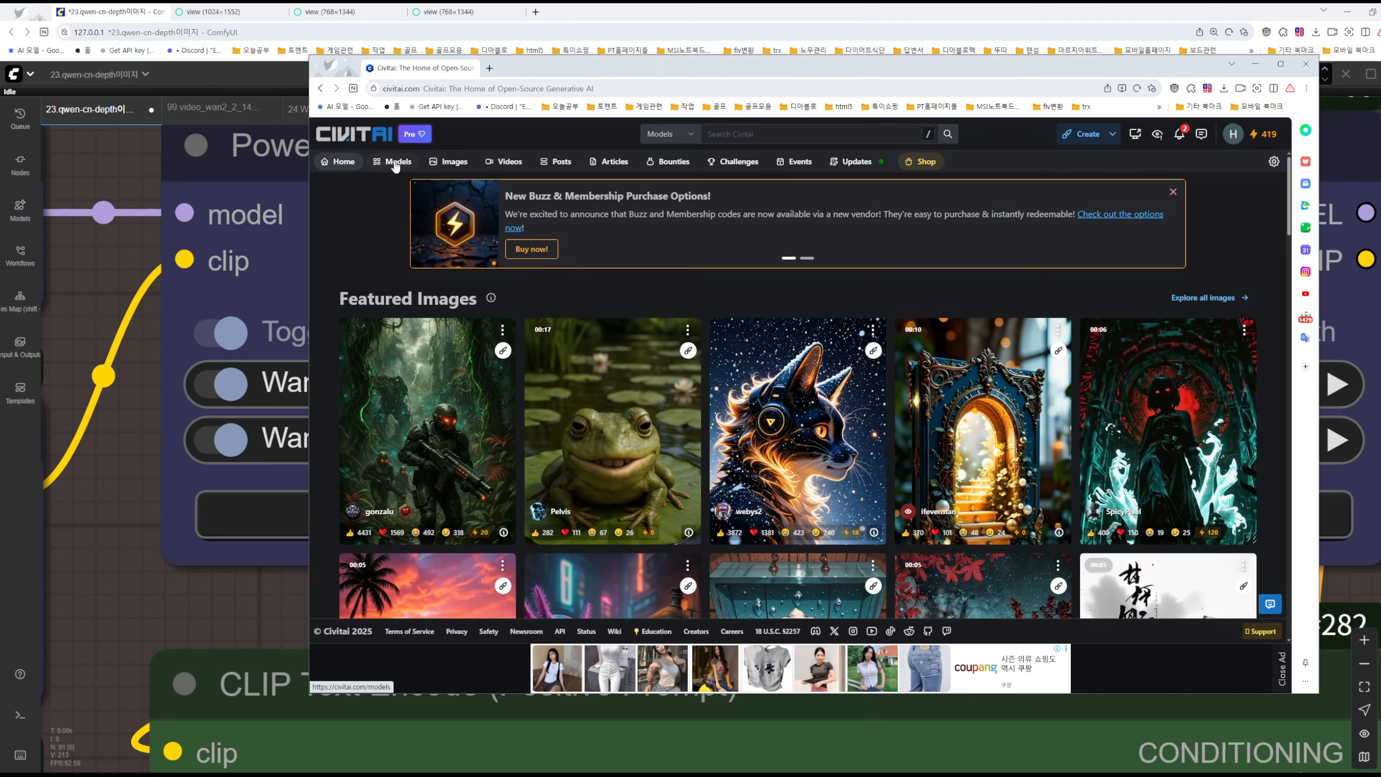
{"action": "left_click", "coordinate": [395, 164]}
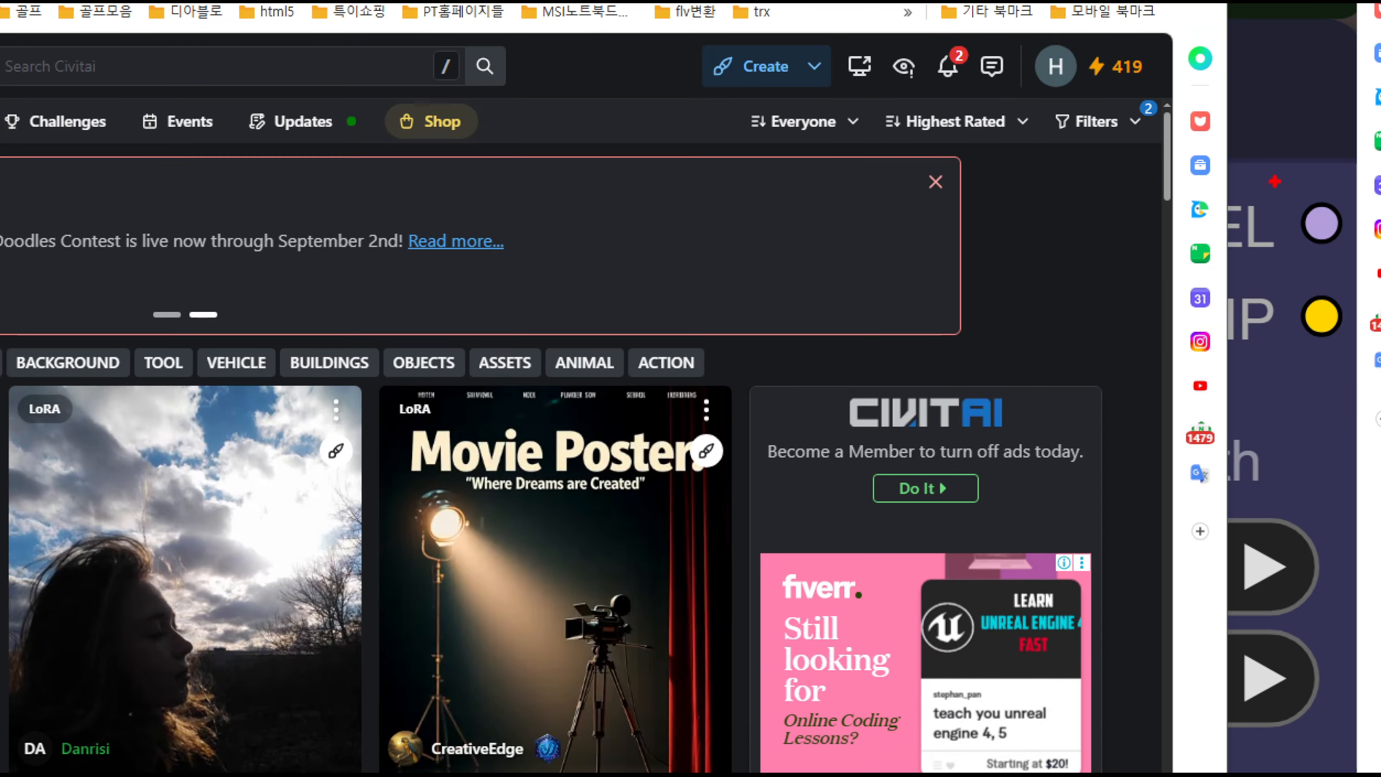
Remove the Qwen base-model filter from the Civitai Models listing and keep only LoRA as the model type.
{"action": "mouse_move", "coordinate": [1140, 153]}
{"action": "left_mouse_down"}
{"action": "mouse_move", "coordinate": [1162, 90]}
{"action": "mouse_move", "coordinate": [1166, 207]}
{"action": "mouse_move", "coordinate": [1092, 144]}
{"action": "left_mouse_up"}
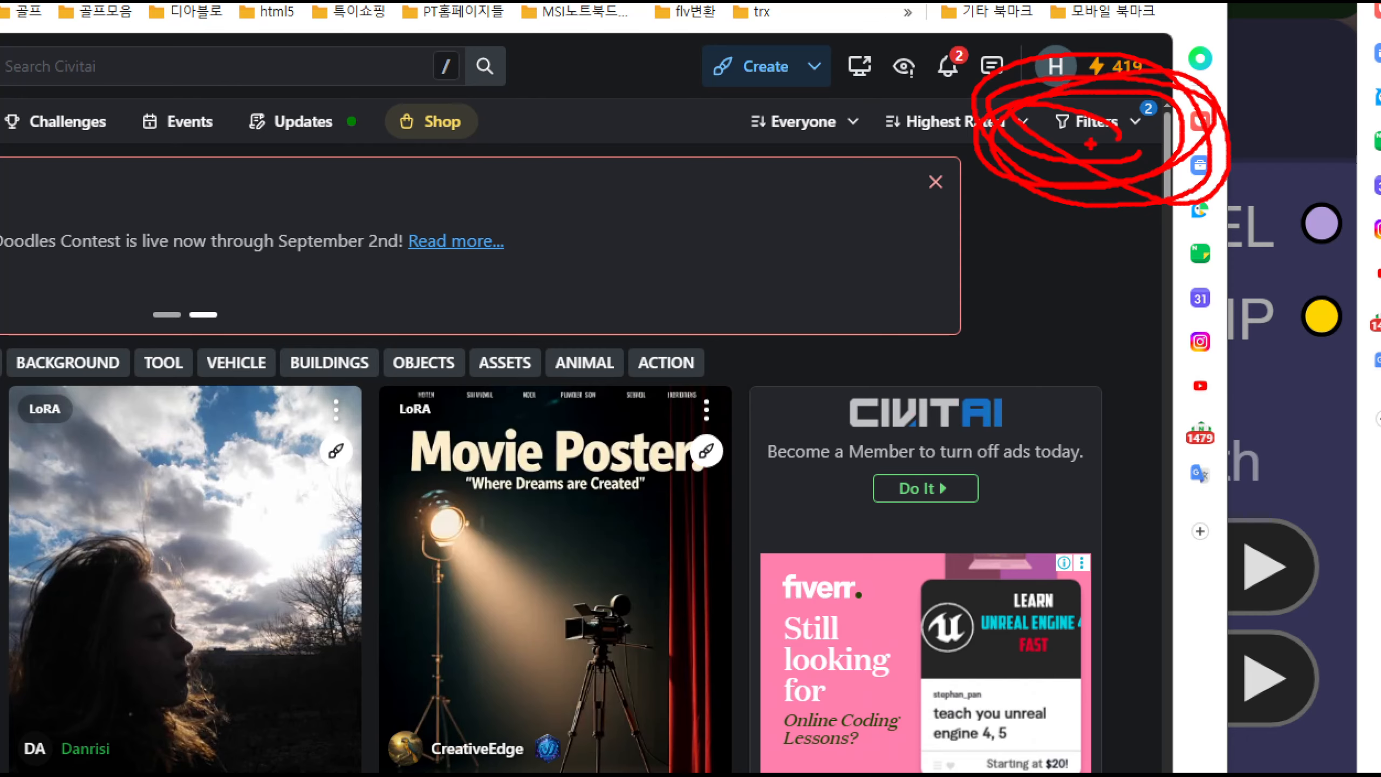
{"action": "key", "text": "Escape"}
{"action": "left_click", "coordinate": [1255, 162]}
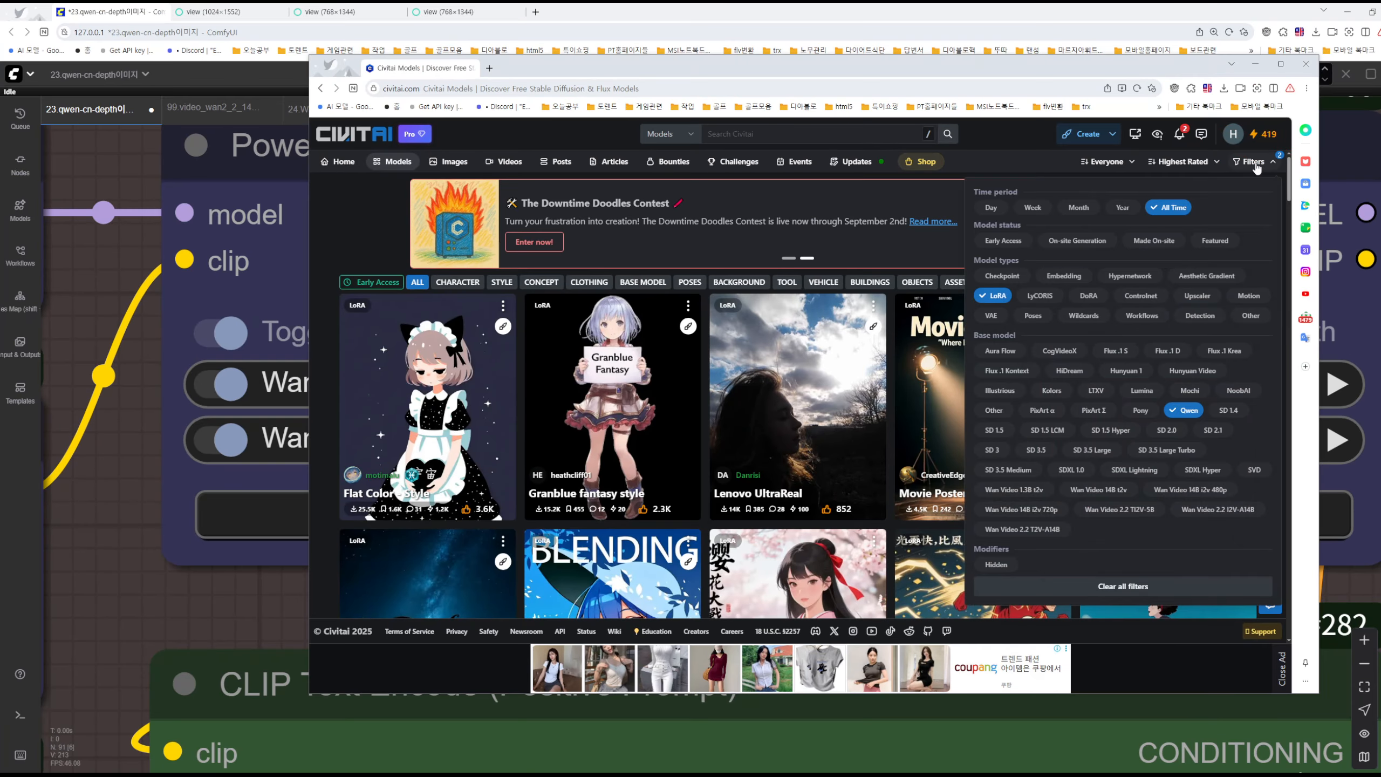
{"action": "left_click", "coordinate": [989, 297]}
{"action": "left_click", "coordinate": [1185, 520]}
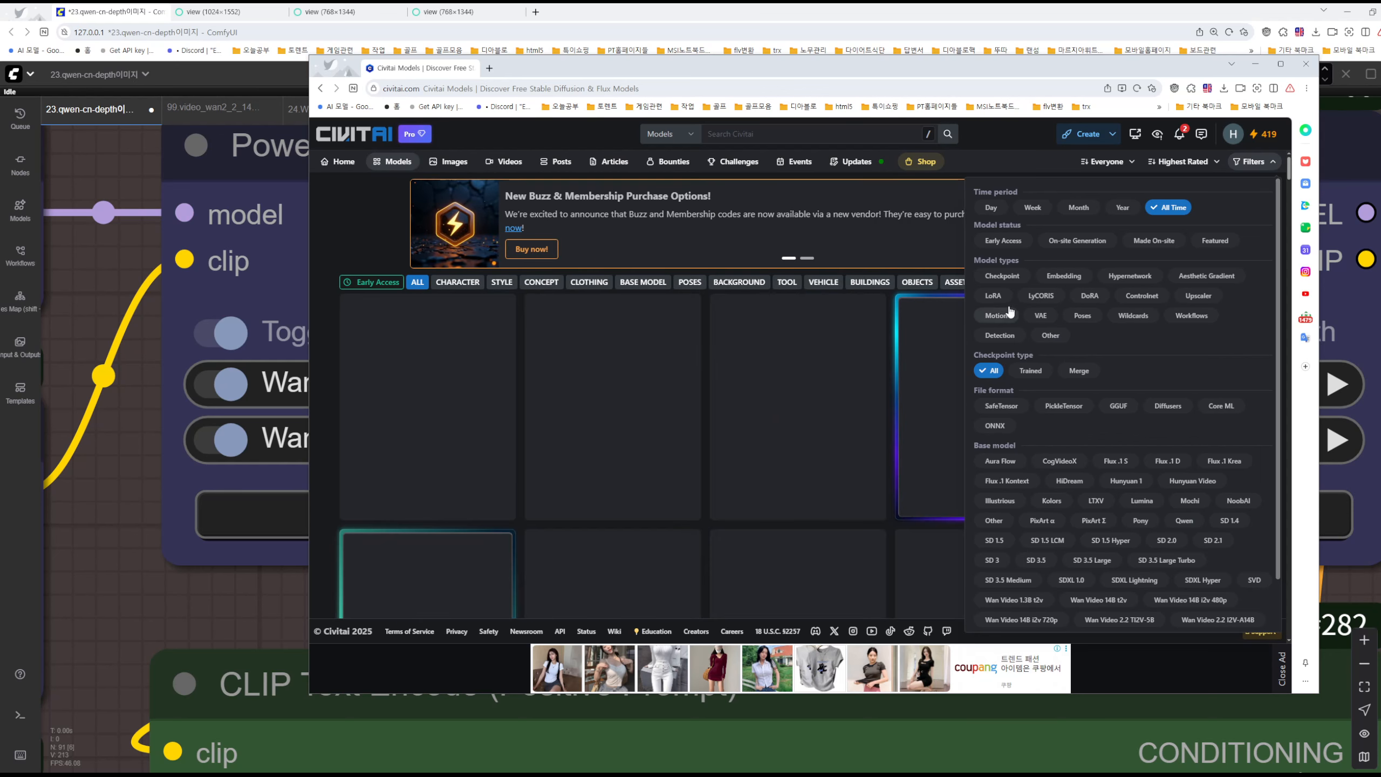
{"action": "left_click", "coordinate": [995, 297]}
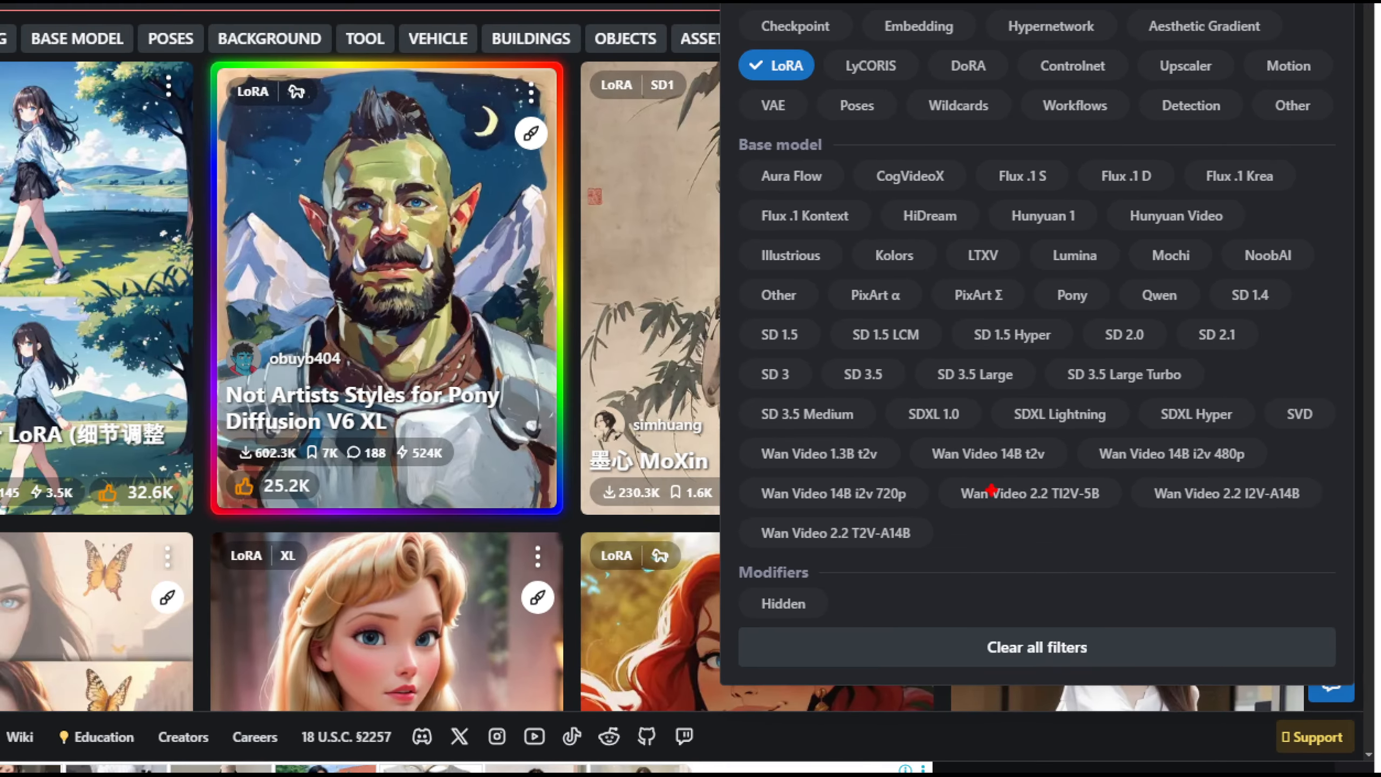
Add the base-model filters Wan Video 1.3B t2v, 14B t2v, 14B i2v 480p and 720p, 2.2 TI2V-5B, 2.2 I2V-A14B and 2.2 T2V-A14B.
{"action": "mouse_move", "coordinate": [851, 71]}
{"action": "left_mouse_down"}
{"action": "mouse_move", "coordinate": [832, 48]}
{"action": "mouse_move", "coordinate": [824, 86]}
{"action": "left_mouse_up"}
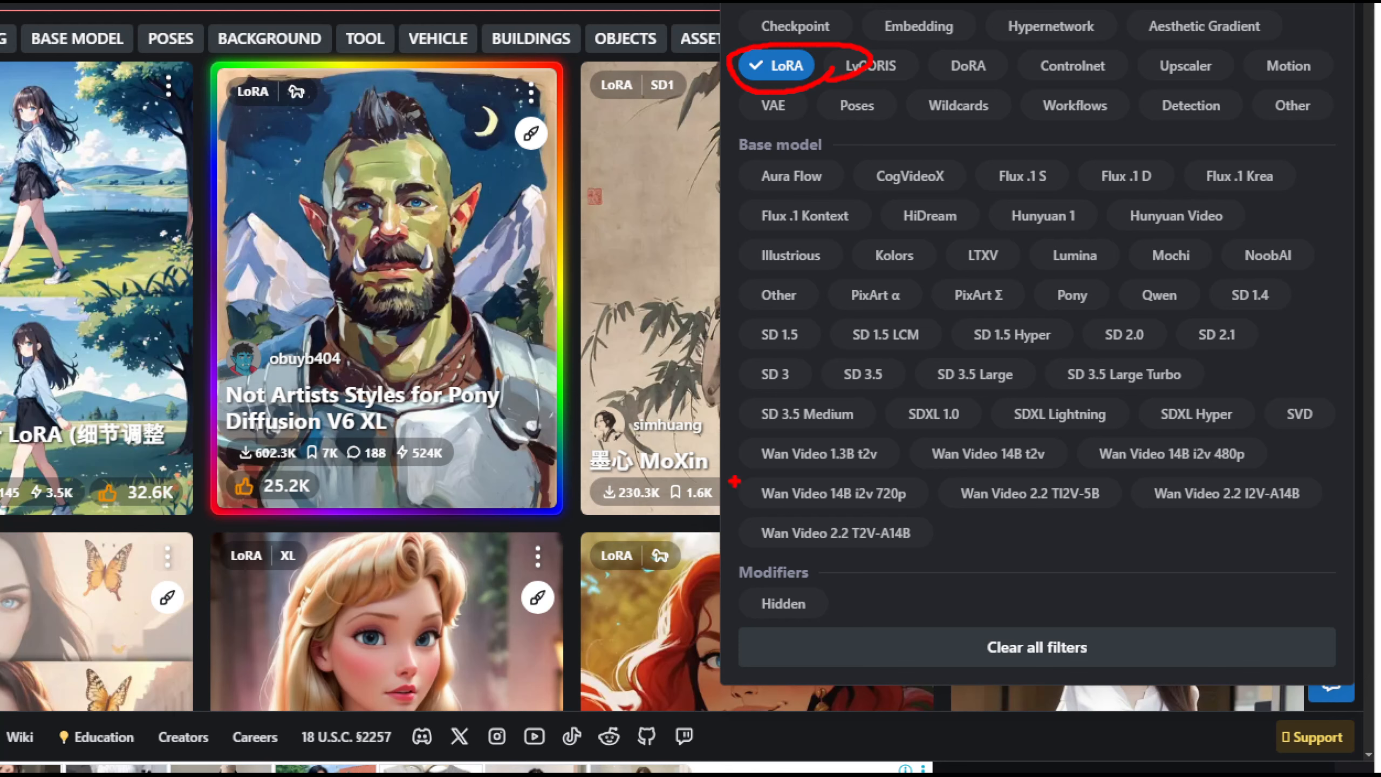
{"action": "mouse_move", "coordinate": [731, 477]}
{"action": "left_mouse_down"}
{"action": "mouse_move", "coordinate": [1064, 552]}
{"action": "mouse_move", "coordinate": [1330, 552]}
{"action": "left_mouse_up"}
{"action": "left_click_drag", "start_coordinate": [1070, 436], "coordinate": [1296, 482]}
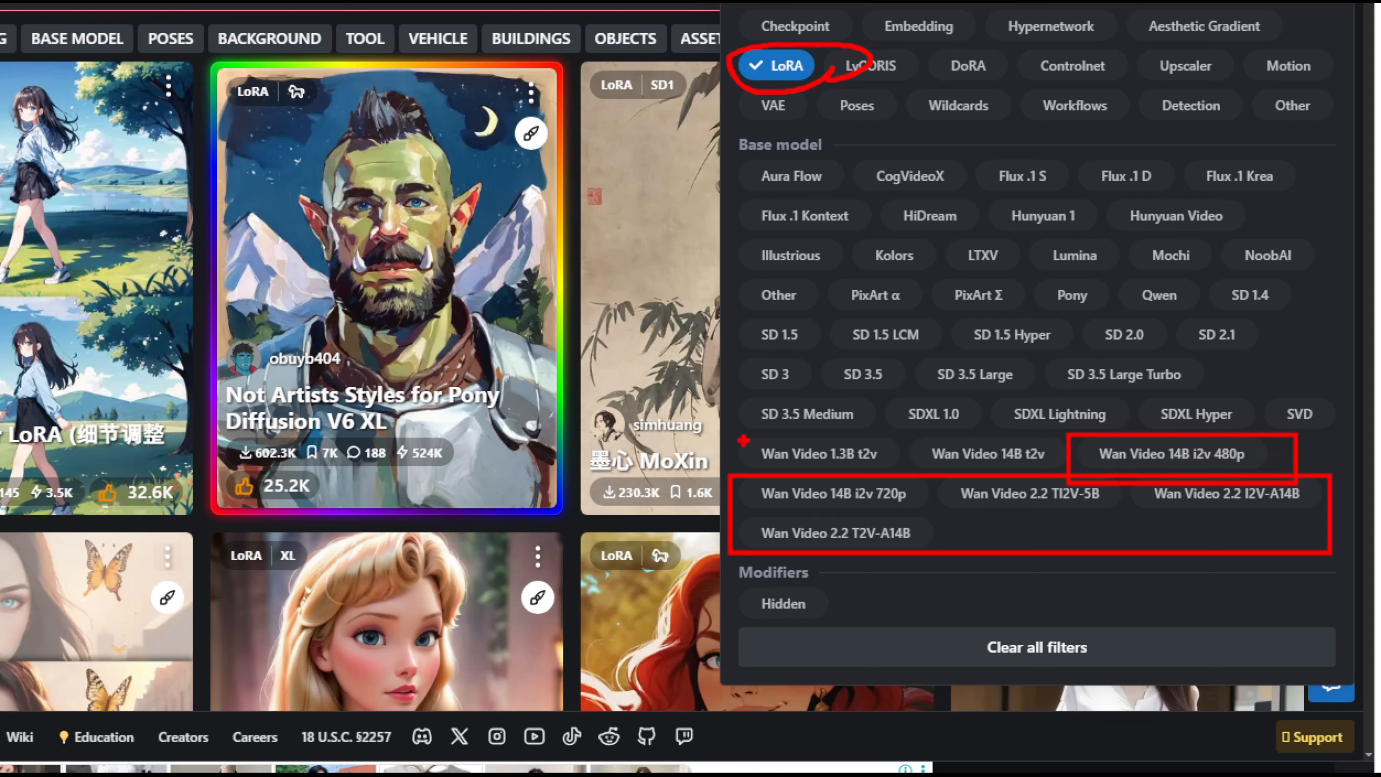
{"action": "left_click_drag", "start_coordinate": [743, 441], "coordinate": [1087, 482]}
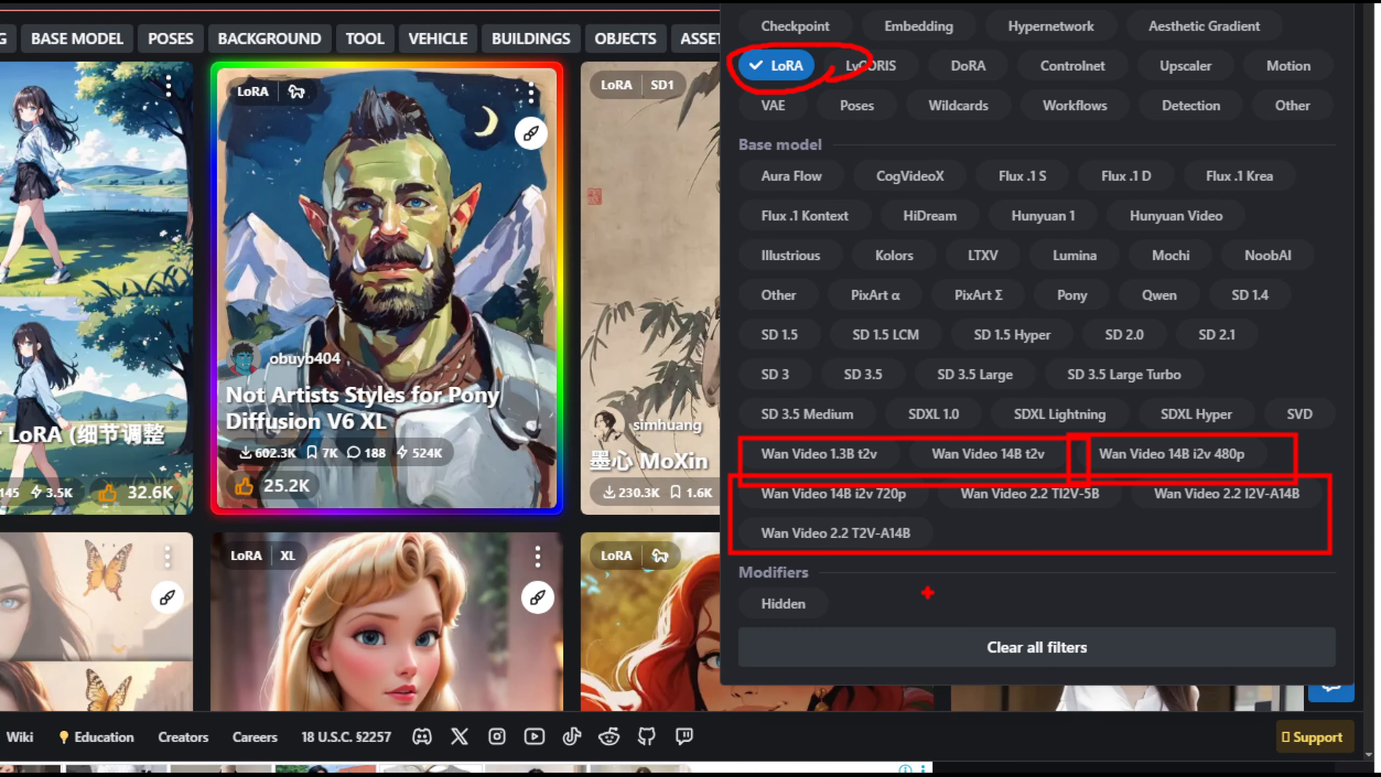
{"action": "key", "text": "Escape"}
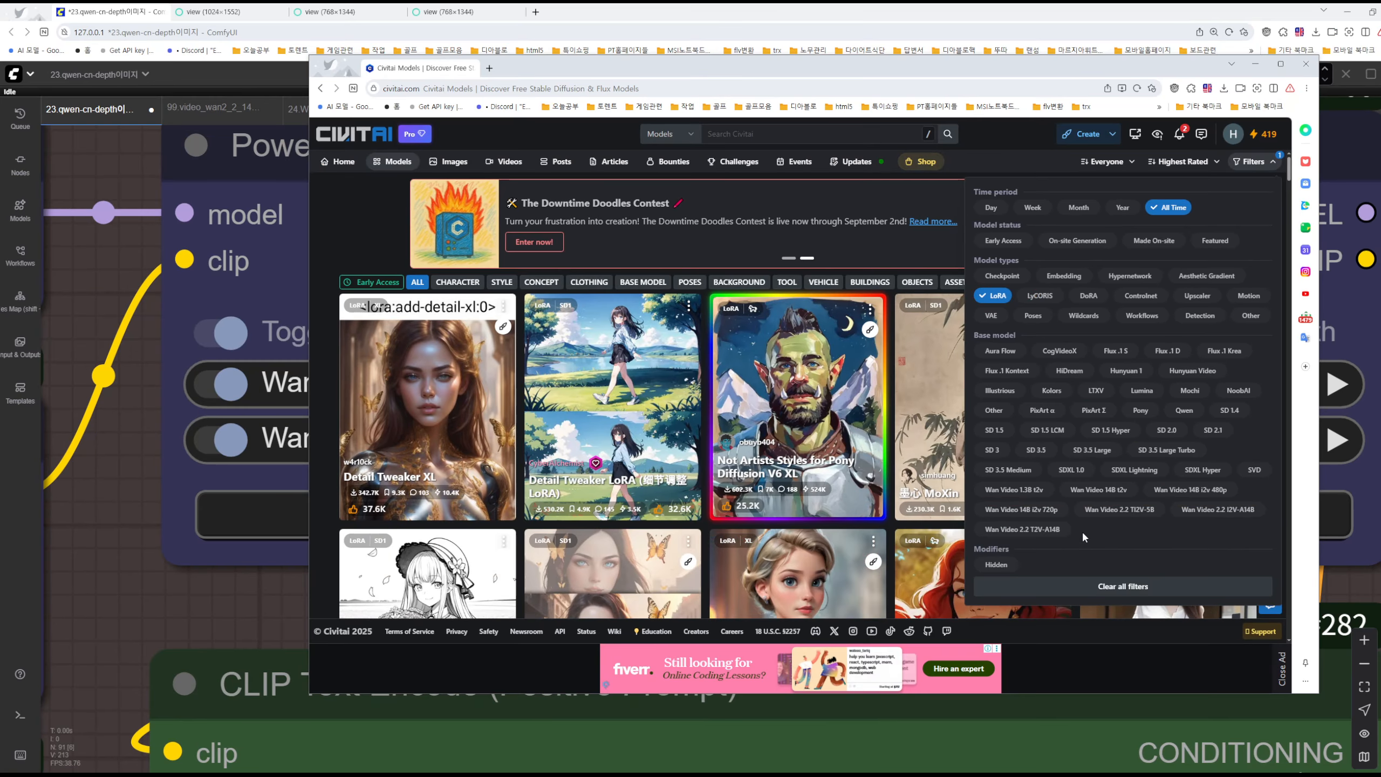
{"action": "left_click", "coordinate": [1017, 512]}
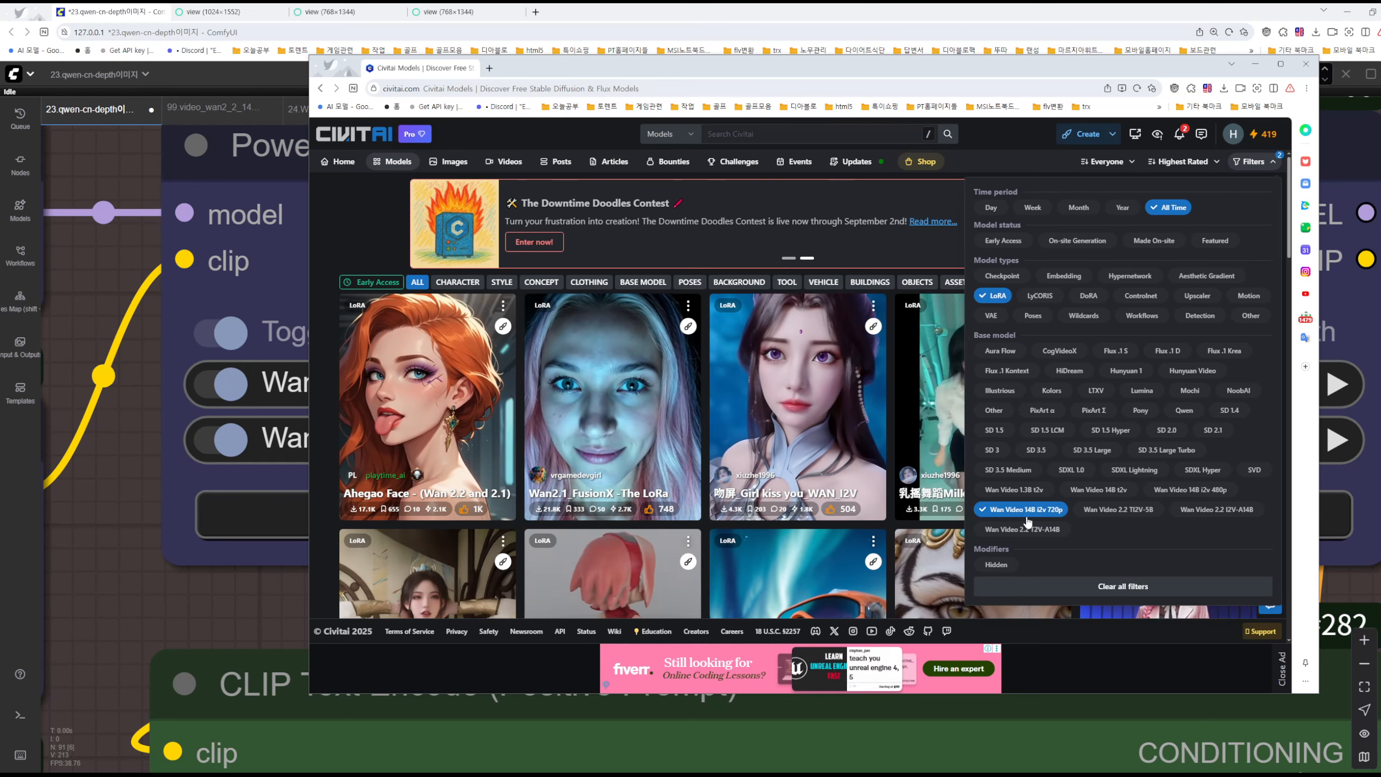
{"action": "left_click", "coordinate": [1118, 510]}
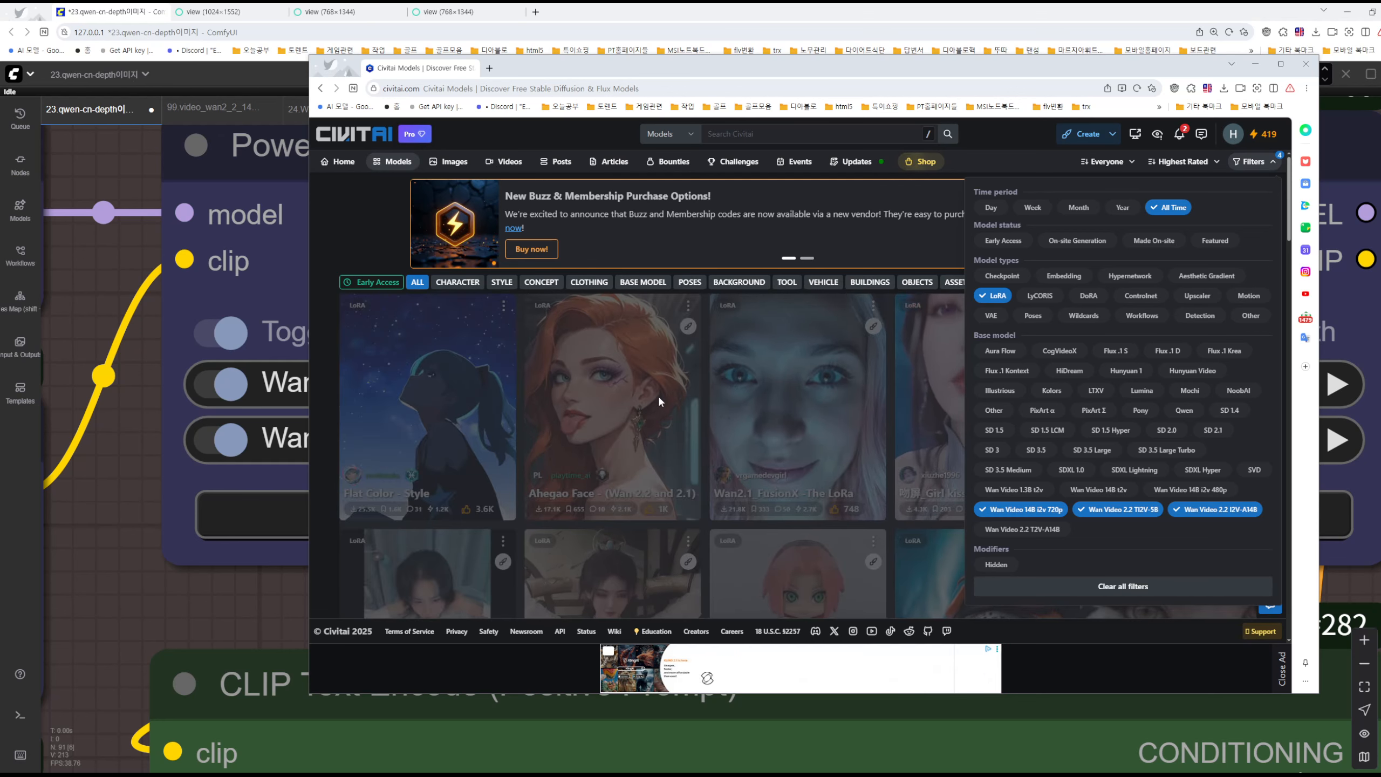
{"action": "left_click", "coordinate": [1031, 531]}
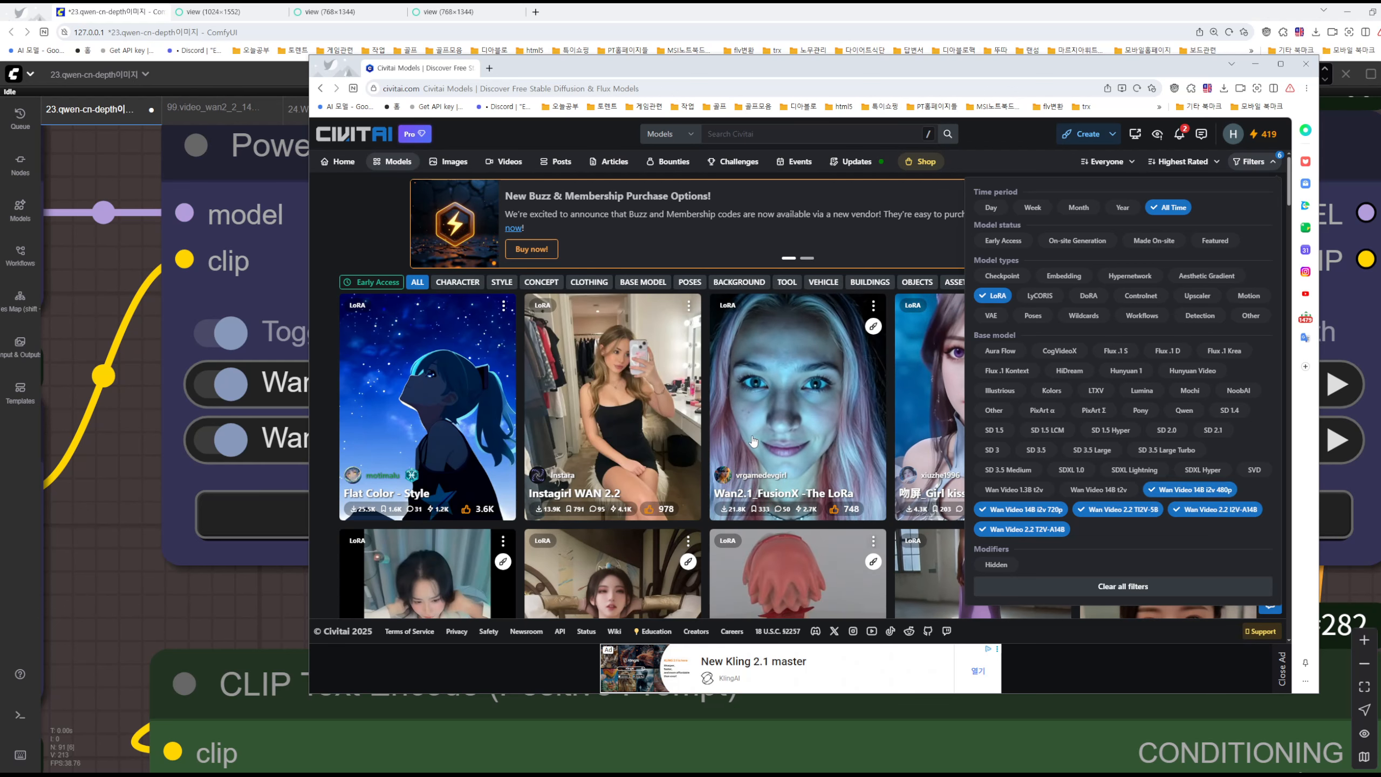
{"action": "left_click", "coordinate": [1179, 490]}
{"action": "left_click", "coordinate": [1099, 490]}
{"action": "left_click", "coordinate": [1015, 491]}
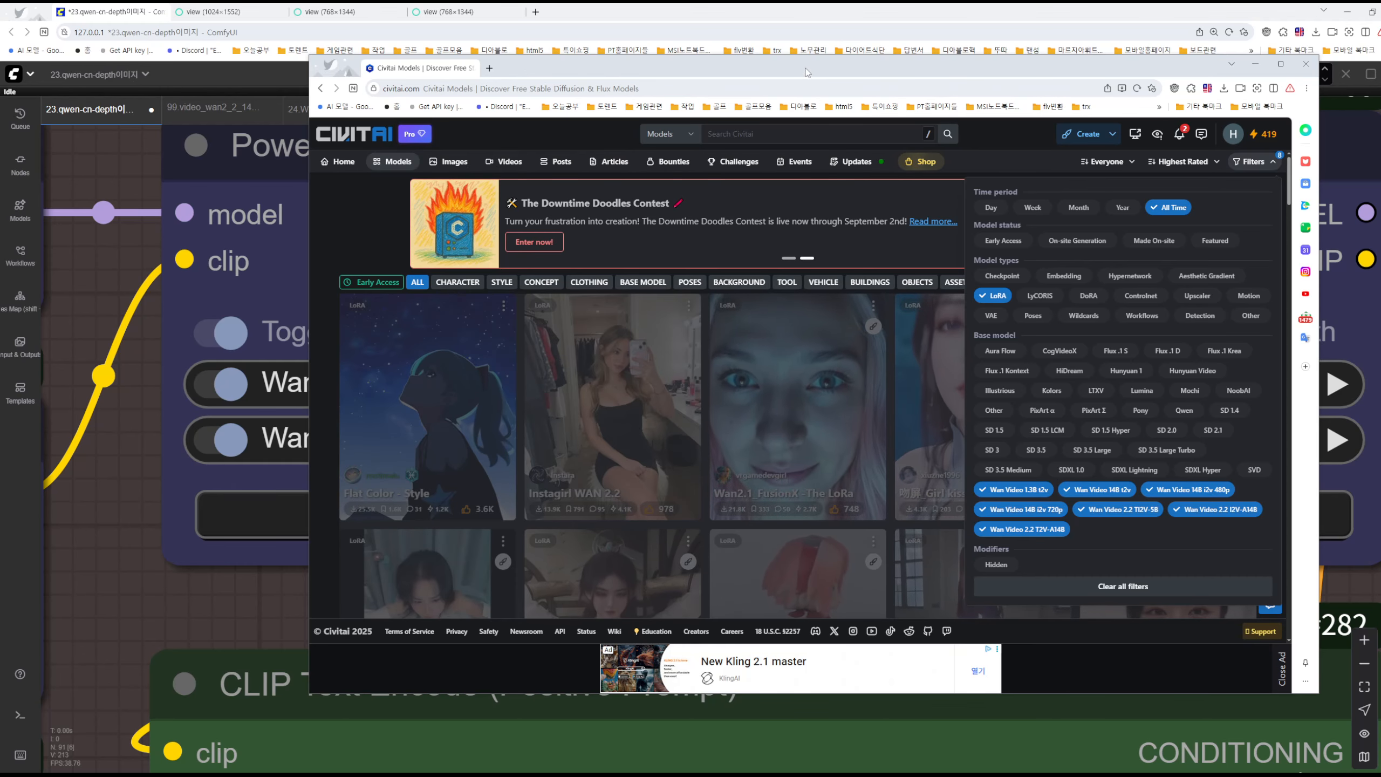
Search the Civitai models for "dslr" and open the full results page.
{"action": "left_click_drag", "start_coordinate": [808, 74], "coordinate": [734, 124]}
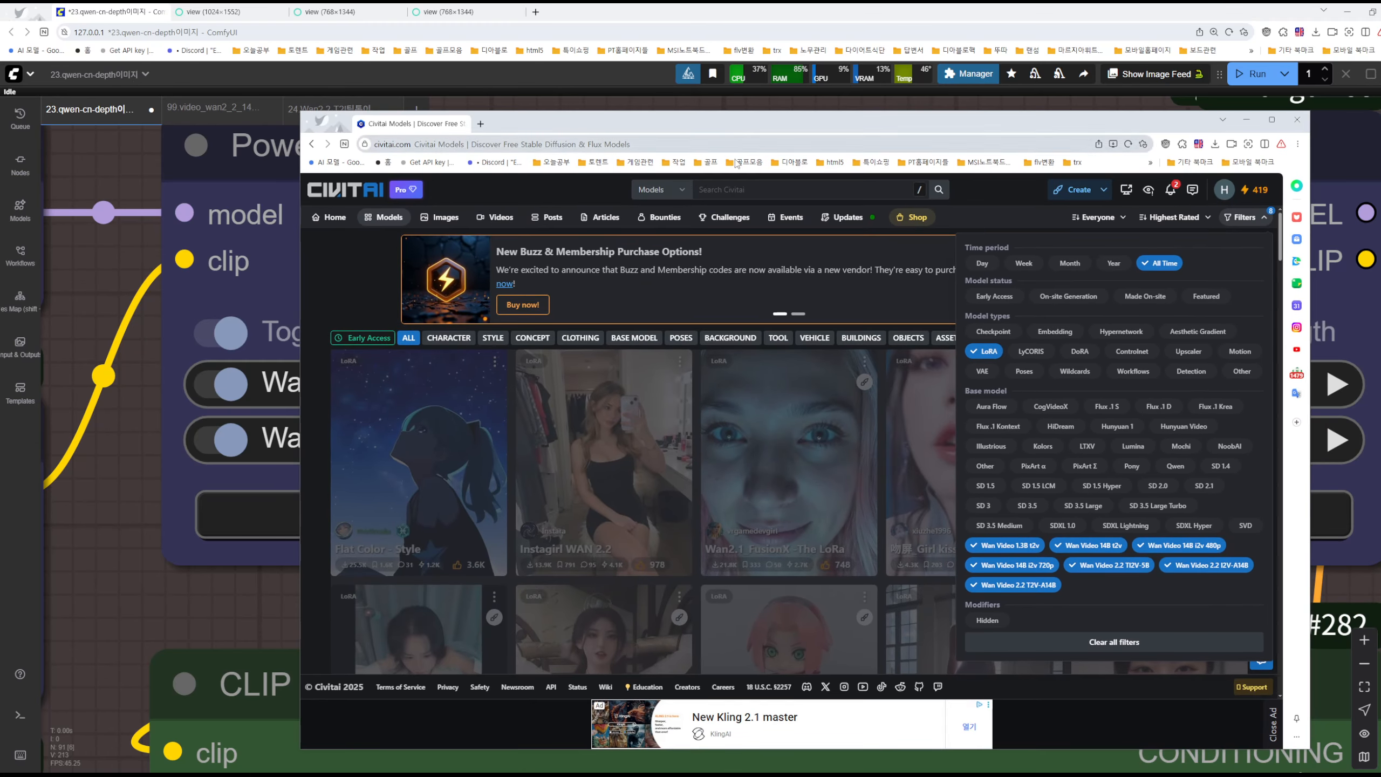
{"action": "left_click", "coordinate": [738, 189]}
{"action": "type", "text": "d"}
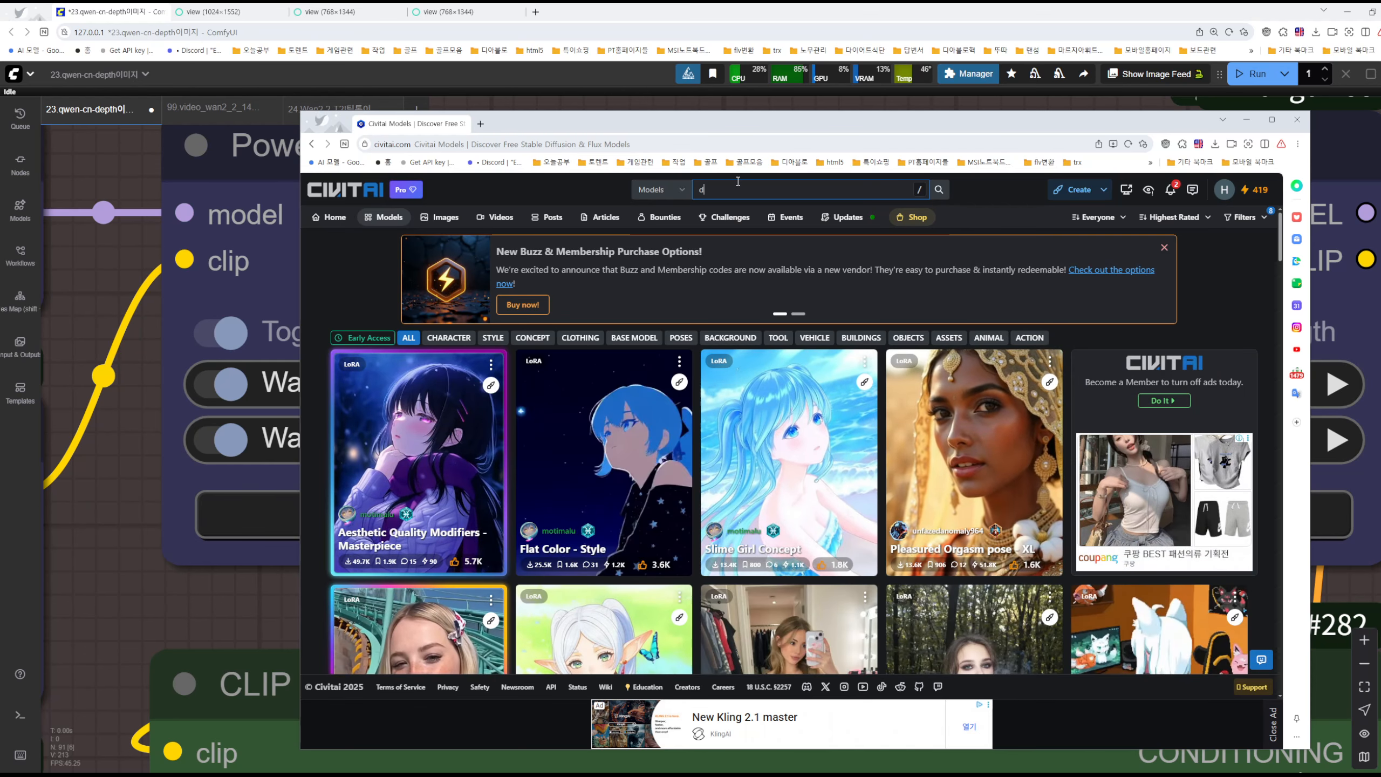
{"action": "type", "text": "slr"}
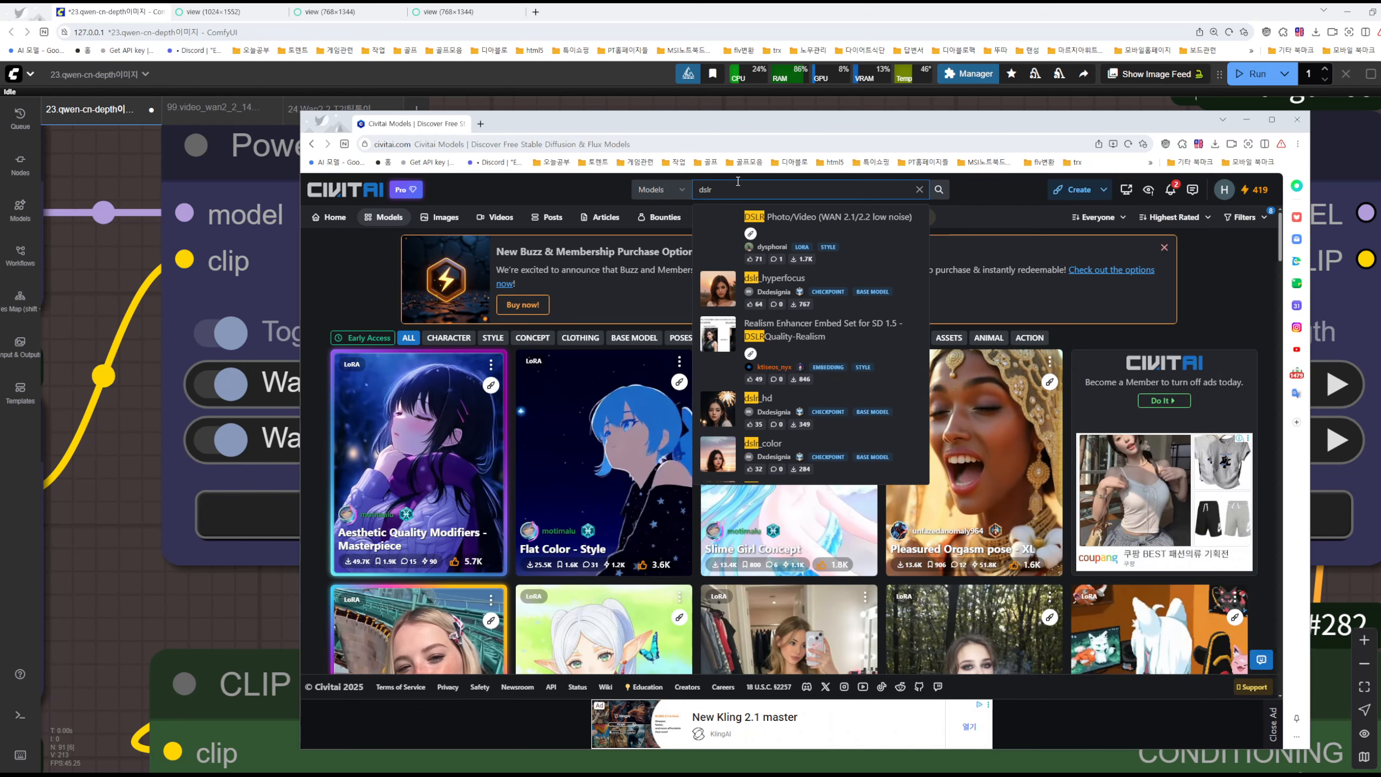
{"action": "key", "text": "Return"}
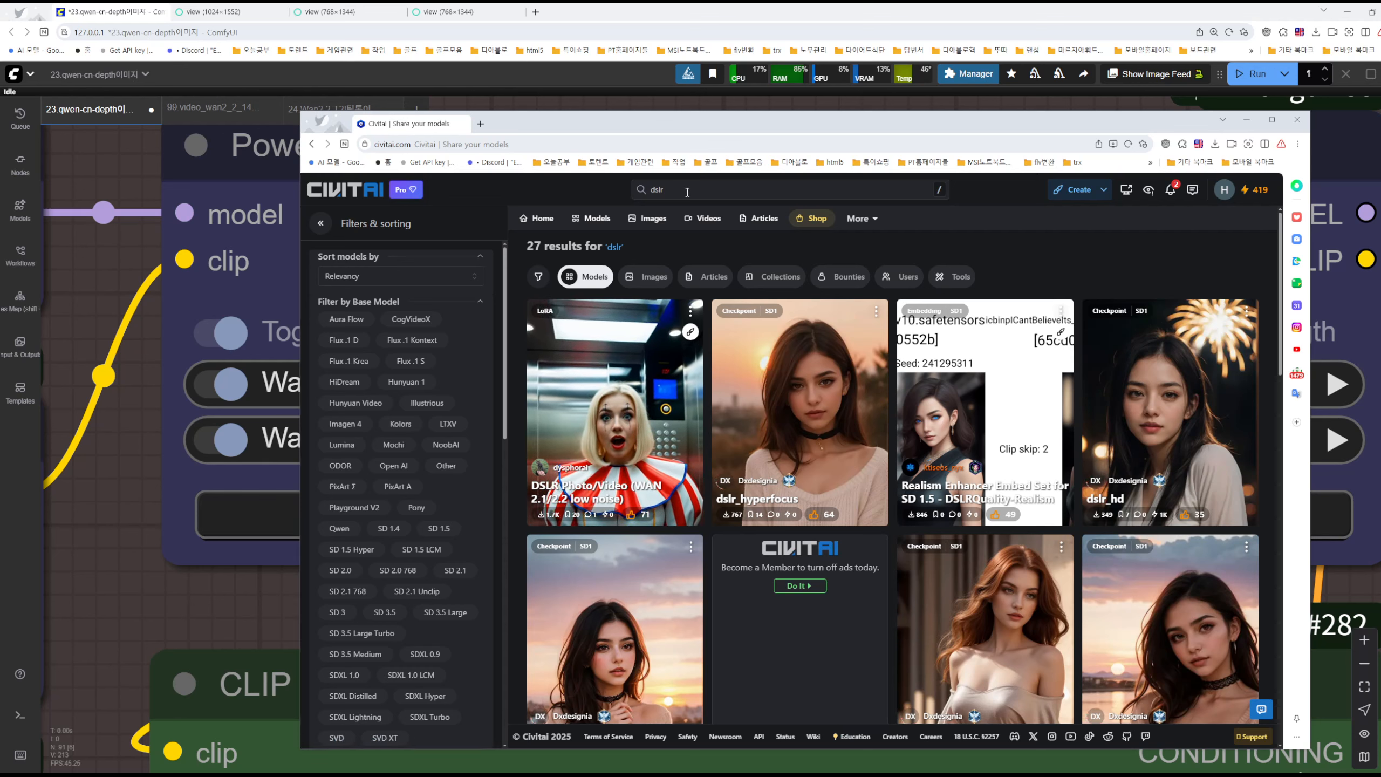
Examine the base-model filter options available for the Civitai dslr search results.
{"action": "scroll", "coordinate": [417, 425], "scroll_direction": "down", "scroll_amount": 2}
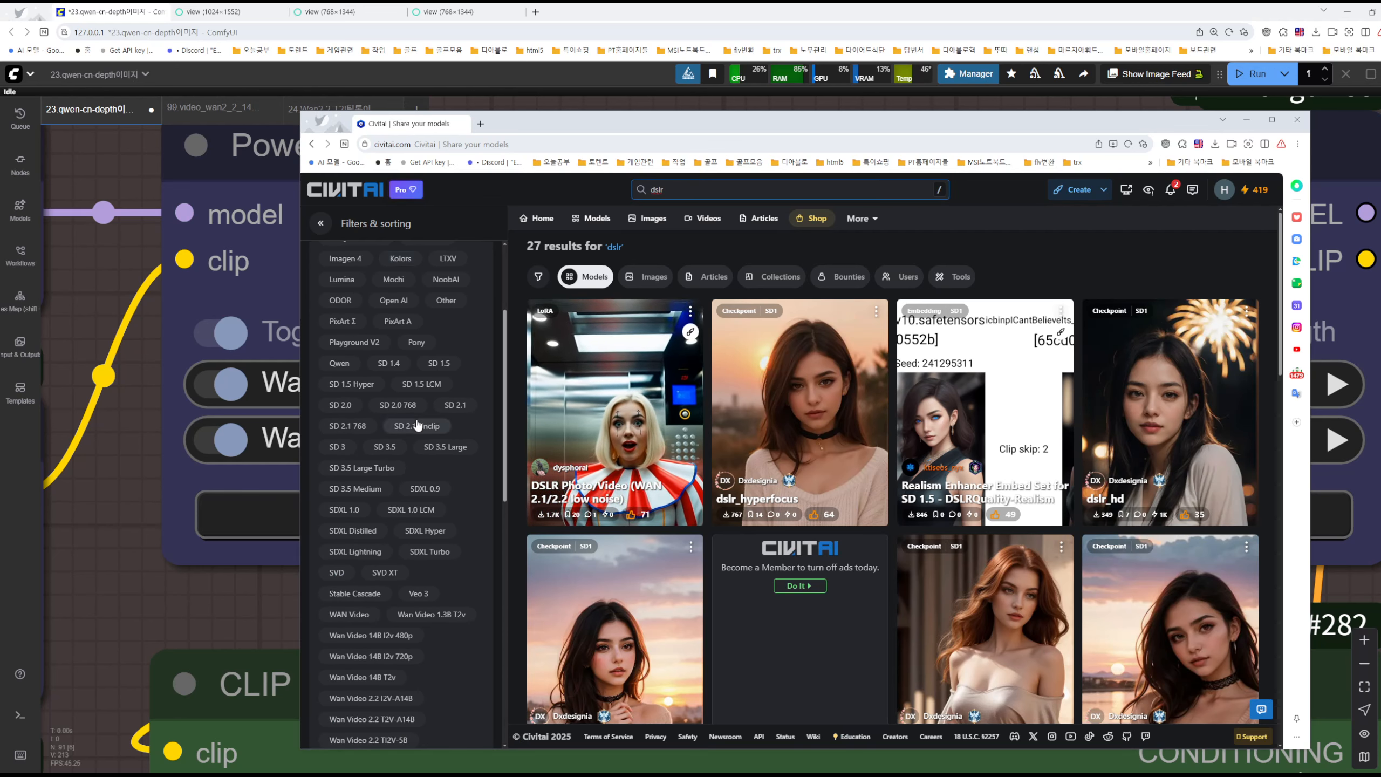
{"action": "scroll", "coordinate": [418, 425], "scroll_direction": "up", "scroll_amount": 2}
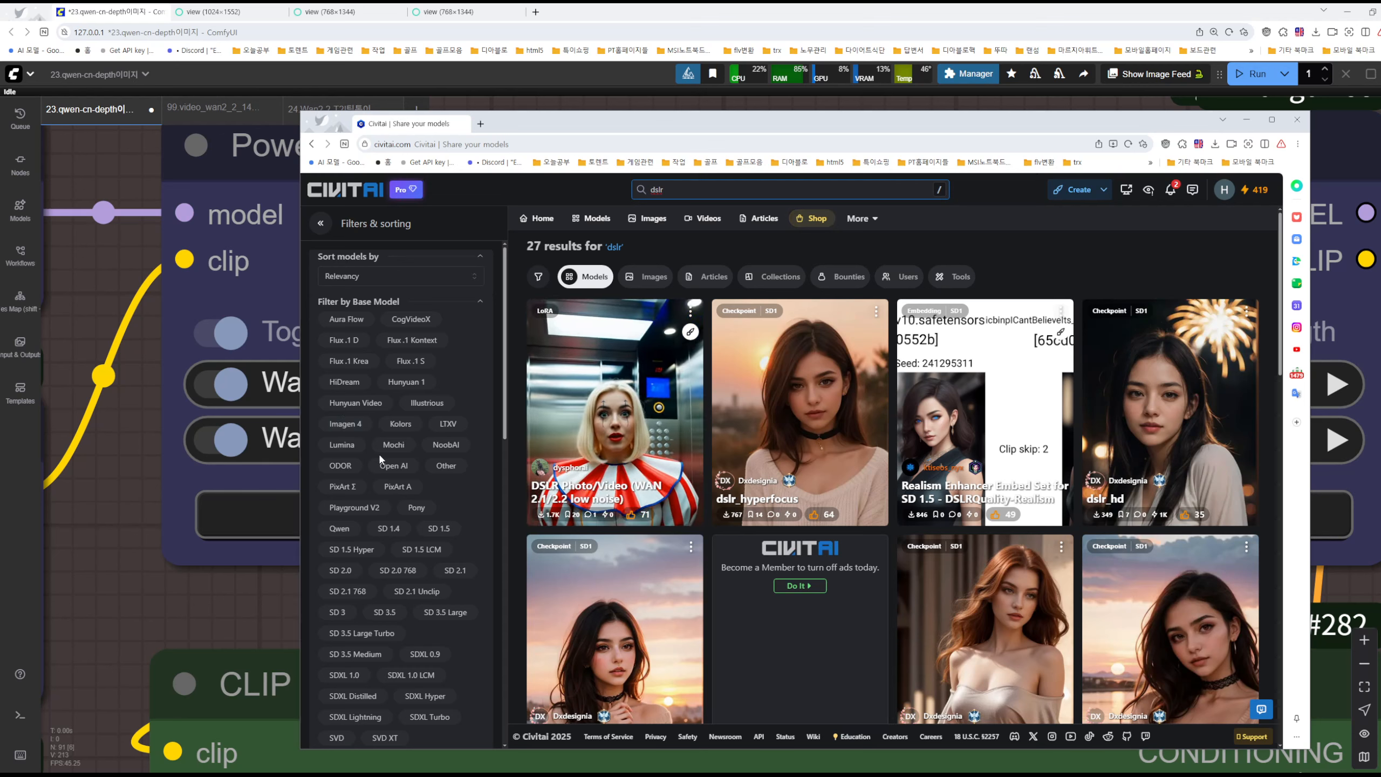
{"action": "scroll", "coordinate": [405, 474], "scroll_direction": "down", "scroll_amount": 10}
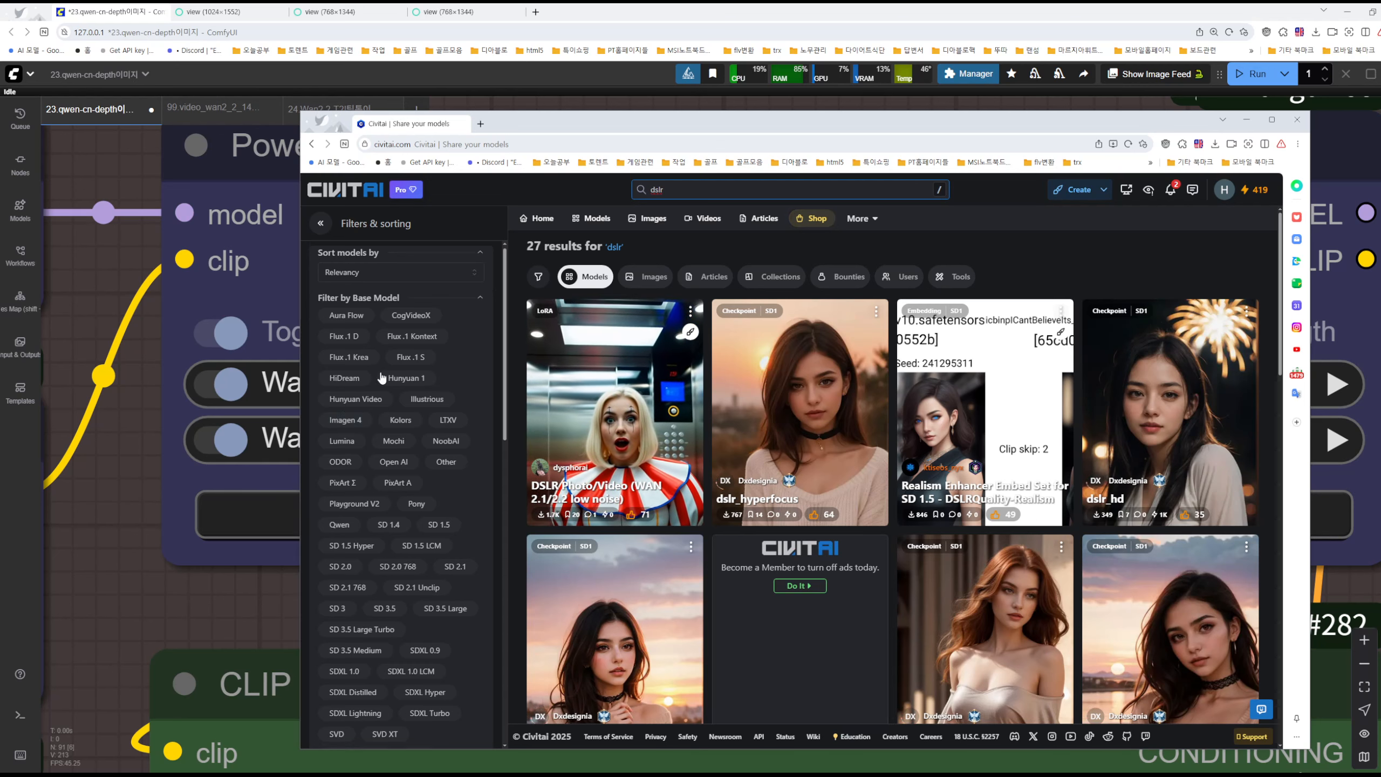
{"action": "scroll", "coordinate": [407, 505], "scroll_direction": "down", "scroll_amount": 4}
{"action": "scroll", "coordinate": [392, 435], "scroll_direction": "up", "scroll_amount": 8}
{"action": "scroll", "coordinate": [381, 391], "scroll_direction": "down", "scroll_amount": 5}
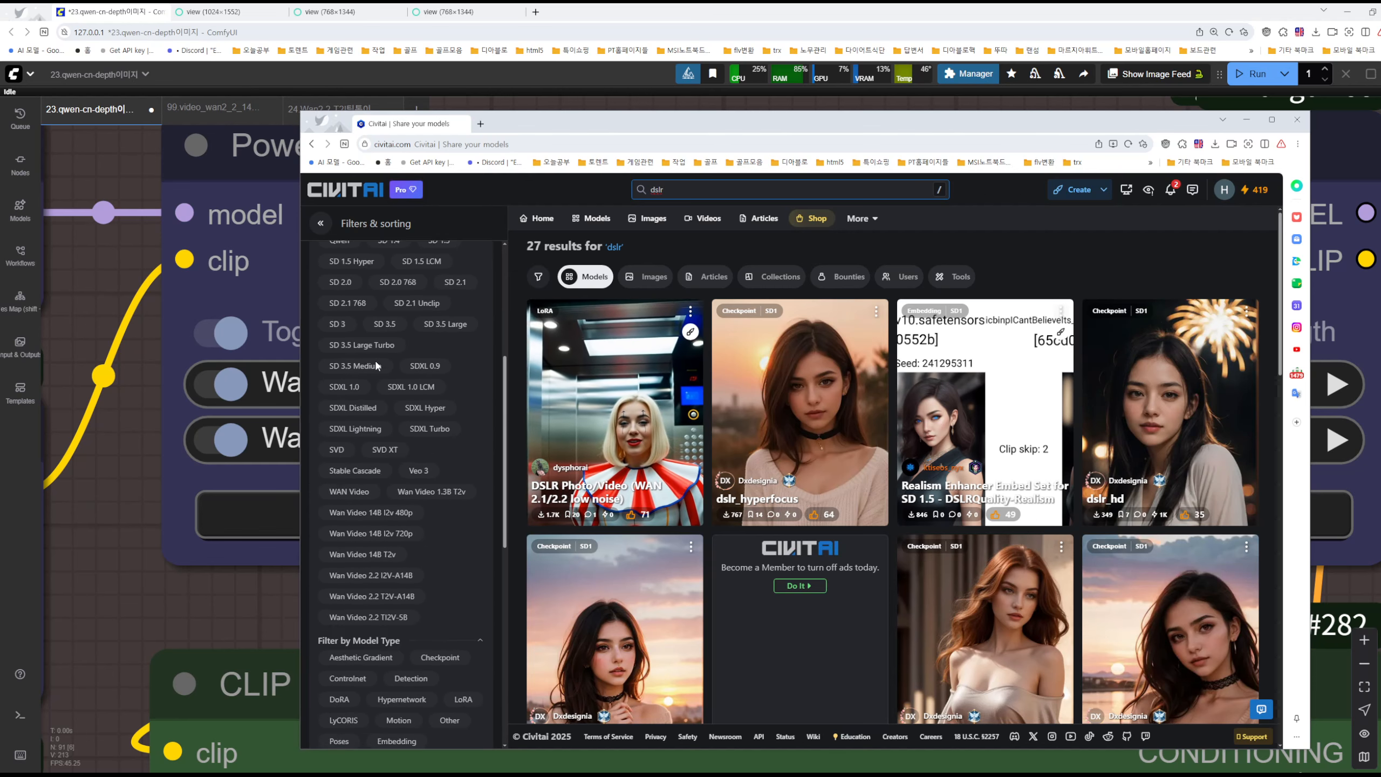
{"action": "scroll", "coordinate": [381, 391], "scroll_direction": "up", "scroll_amount": 8}
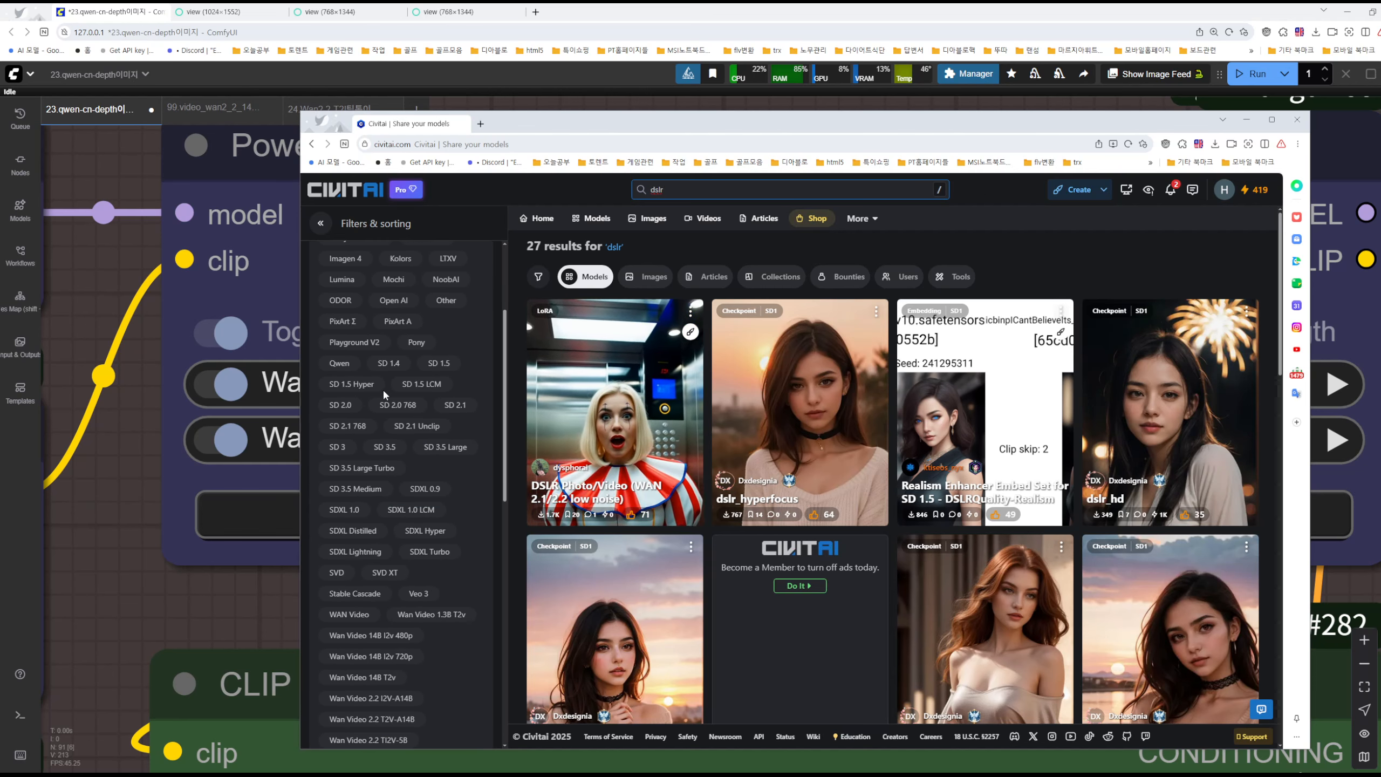
{"action": "scroll", "coordinate": [365, 354], "scroll_direction": "up", "scroll_amount": 3}
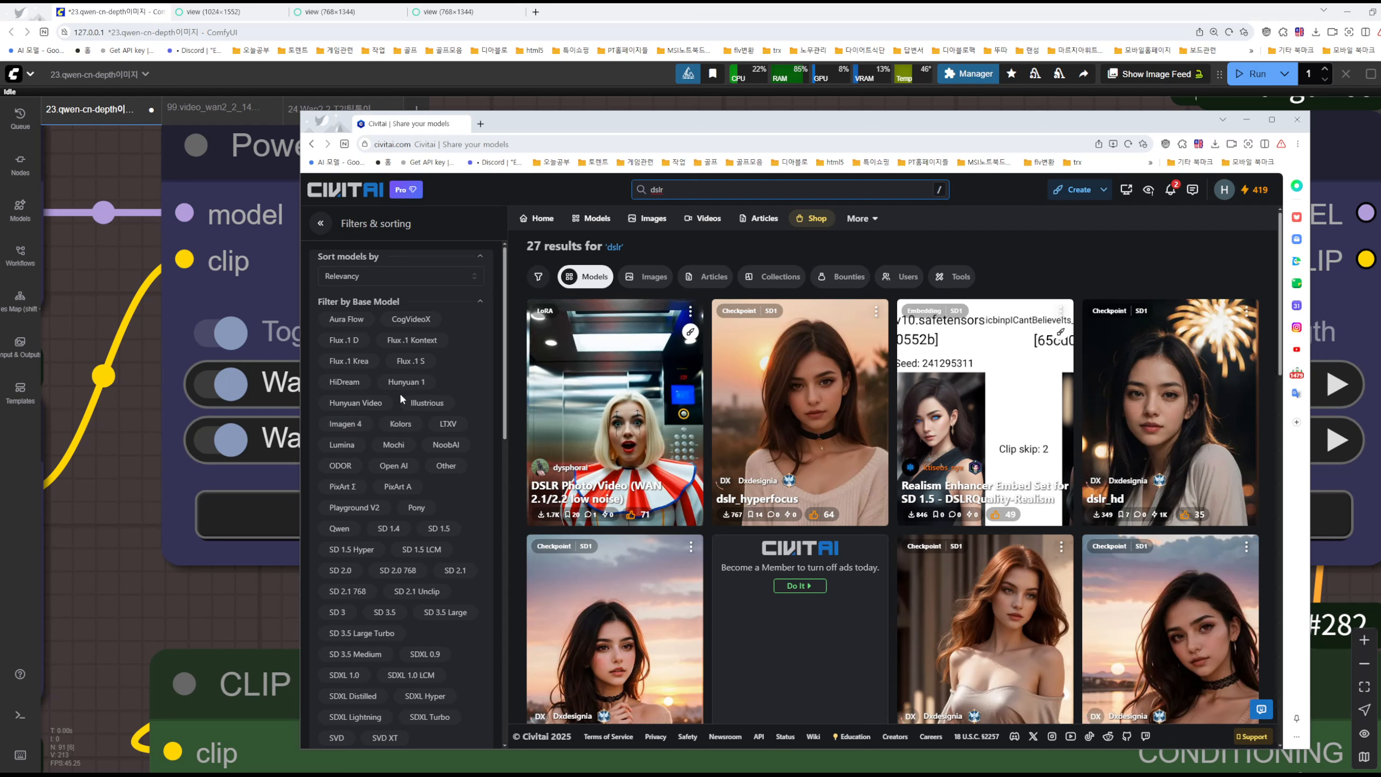
{"action": "scroll", "coordinate": [426, 427], "scroll_direction": "down", "scroll_amount": 1}
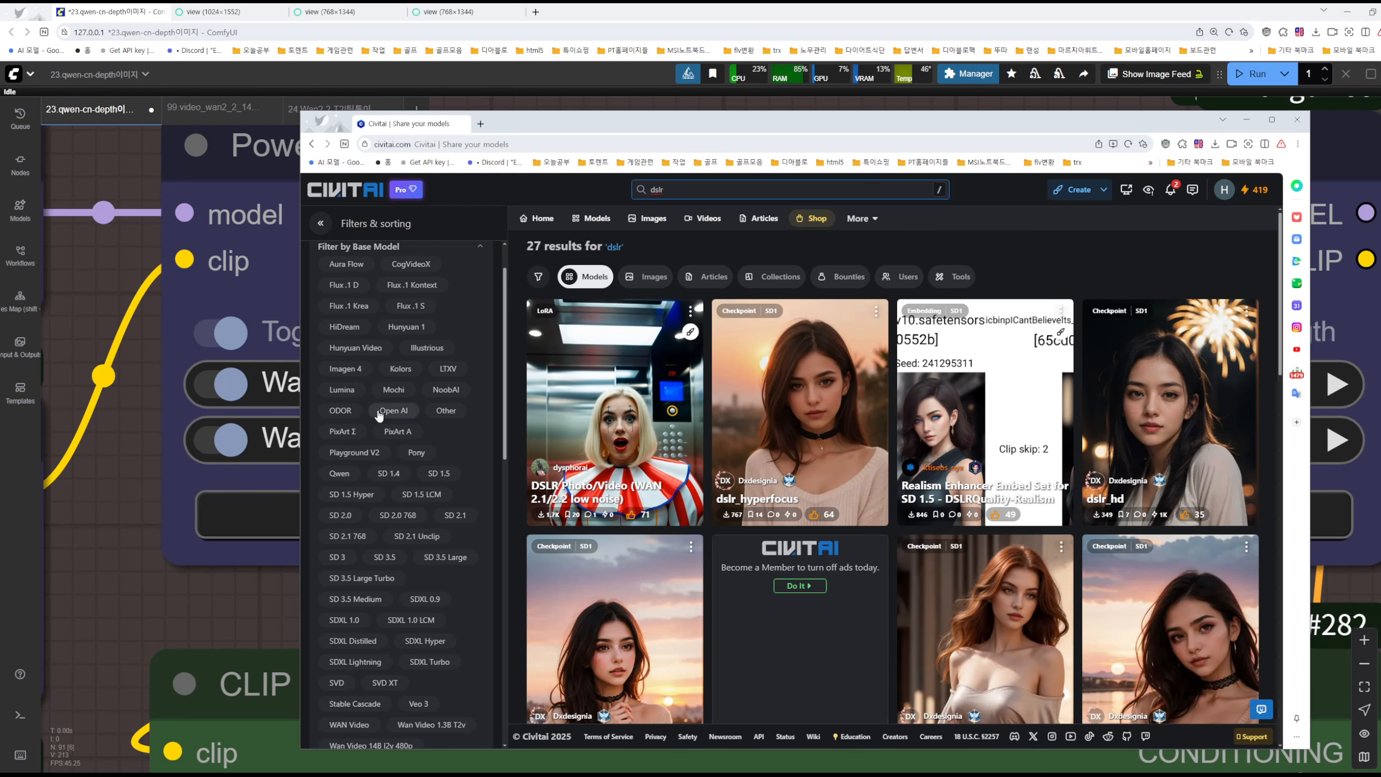
{"action": "scroll", "coordinate": [404, 350], "scroll_direction": "up", "scroll_amount": 1}
Filter the dslr results by LoRA model type and base models WAN Video, Wan Video 1.3B T2v, 14B I2v 480p and 14B I2v 720p.
{"action": "scroll", "coordinate": [414, 435], "scroll_direction": "down", "scroll_amount": 8}
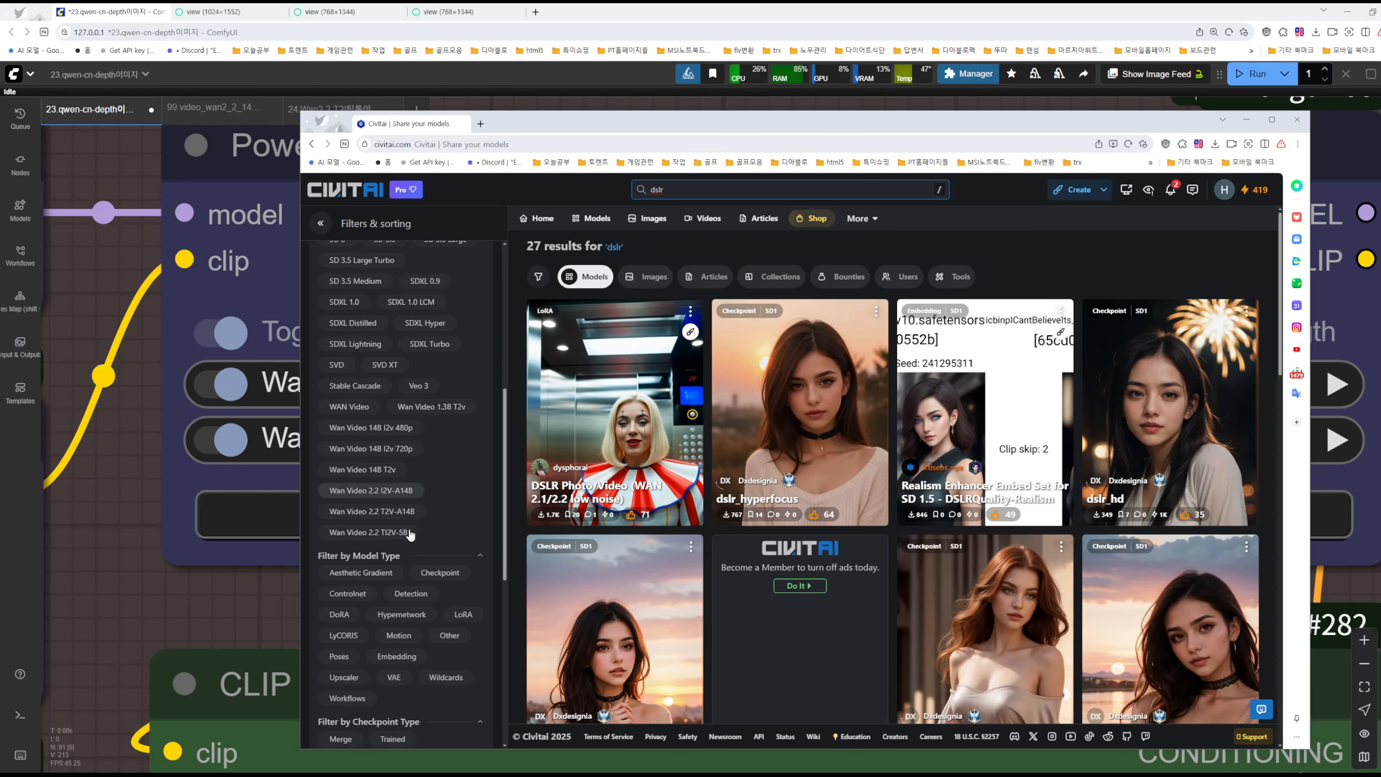
{"action": "left_click", "coordinate": [464, 546]}
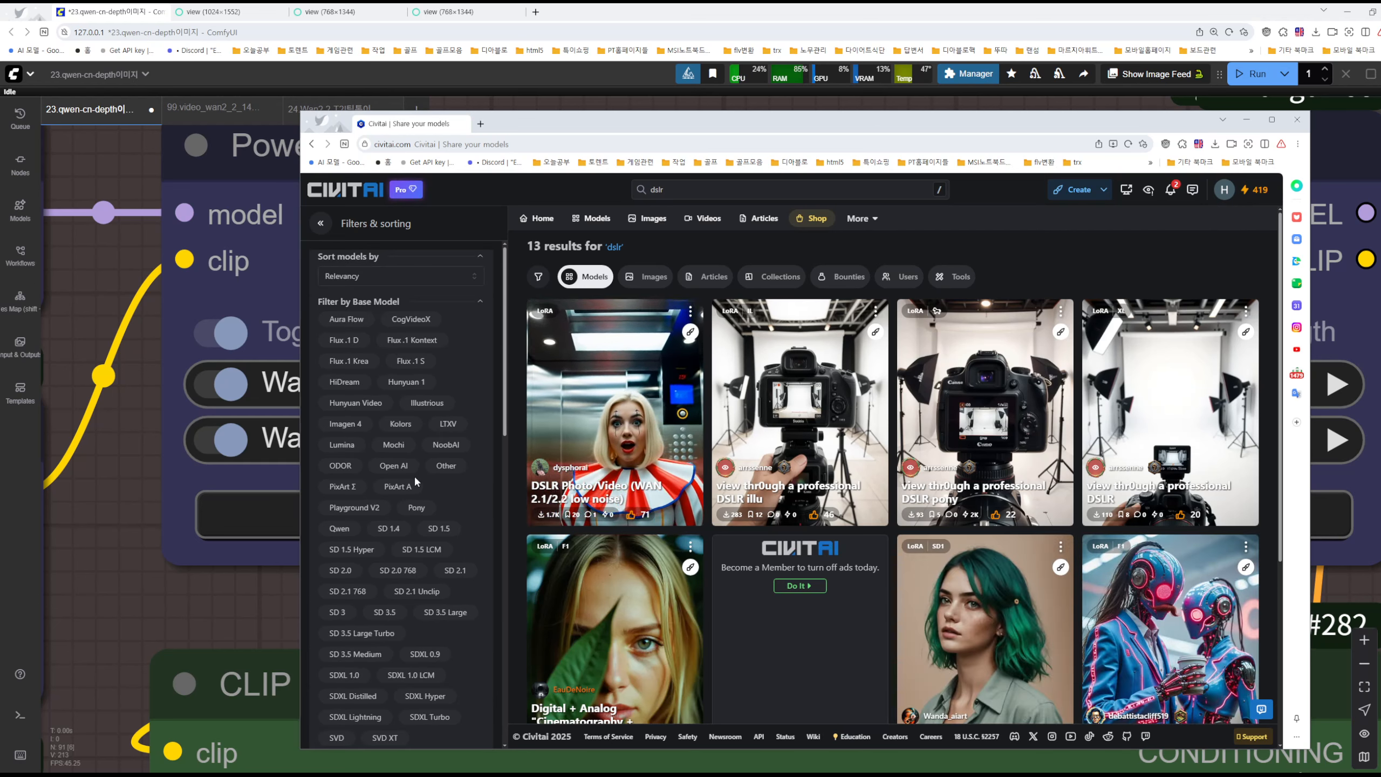
{"action": "scroll", "coordinate": [400, 499], "scroll_direction": "down", "scroll_amount": 5}
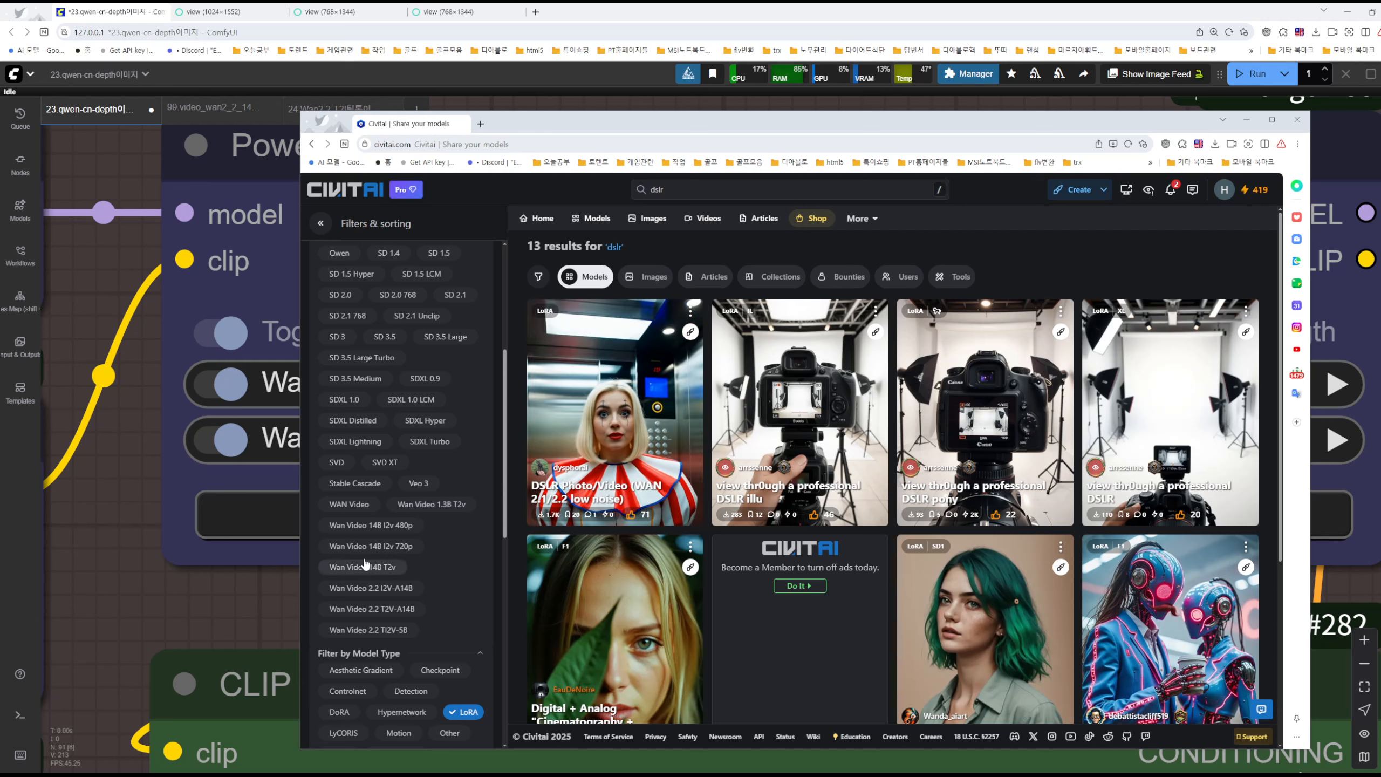
{"action": "left_click", "coordinate": [351, 526]}
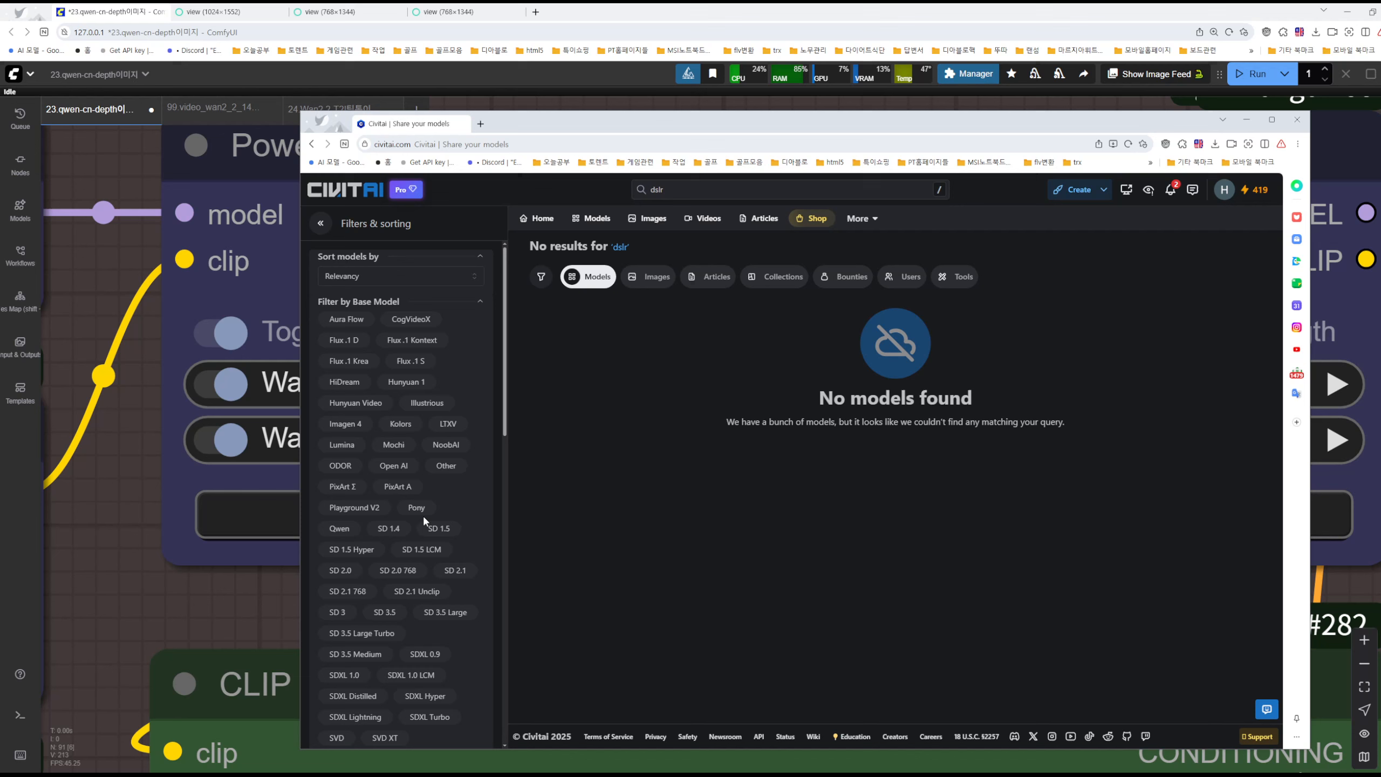
{"action": "scroll", "coordinate": [422, 517], "scroll_direction": "down", "scroll_amount": 6}
{"action": "left_click", "coordinate": [432, 449]}
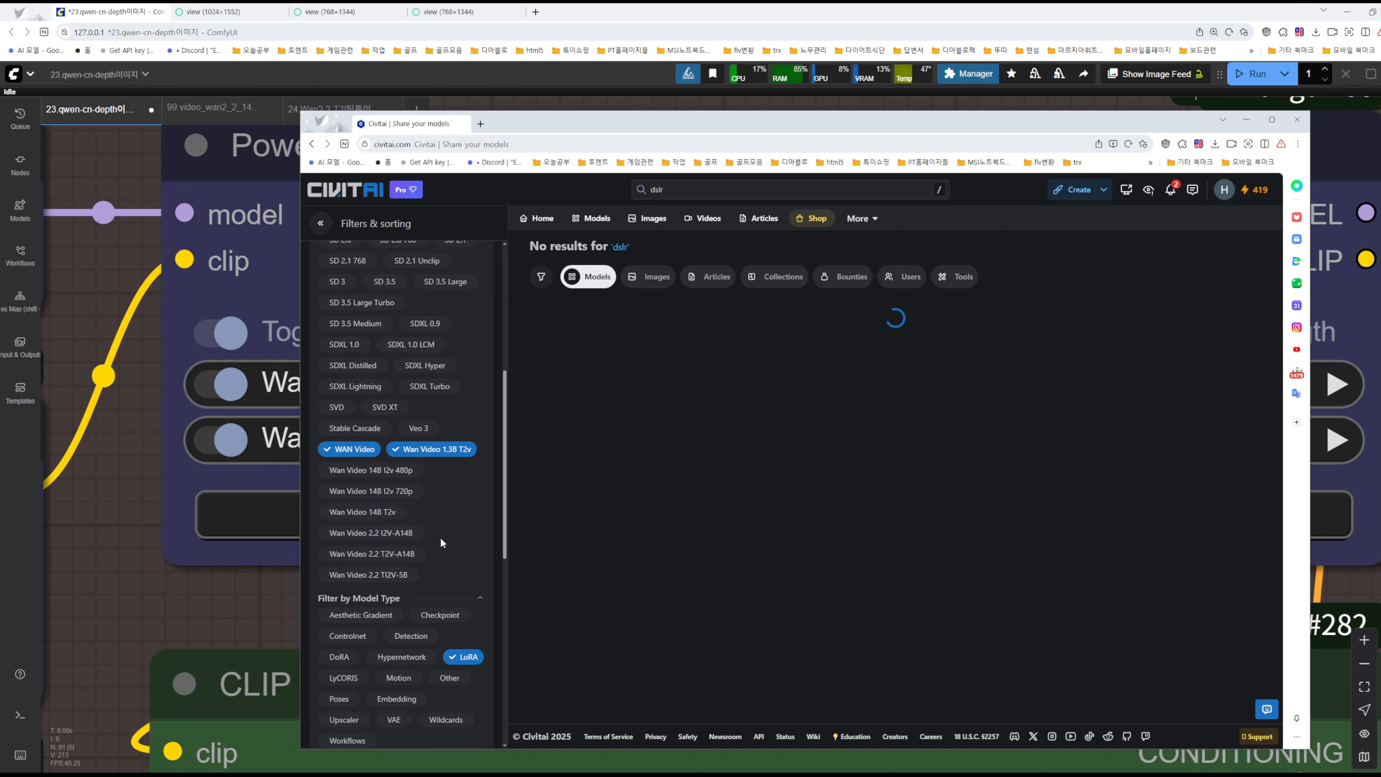
{"action": "scroll", "coordinate": [395, 503], "scroll_direction": "down", "scroll_amount": 2}
{"action": "left_click", "coordinate": [372, 526]}
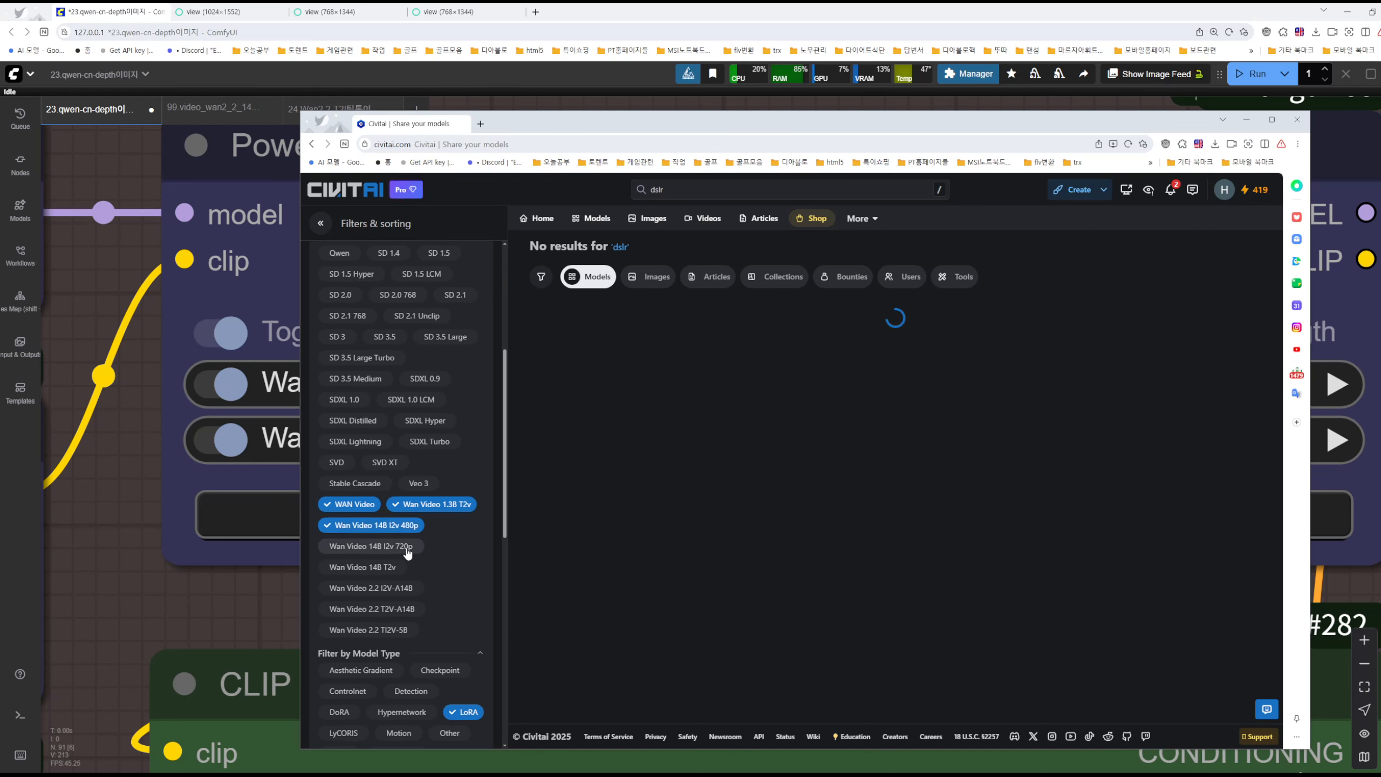
{"action": "scroll", "coordinate": [414, 544], "scroll_direction": "down", "scroll_amount": 3}
{"action": "left_click", "coordinate": [409, 602]}
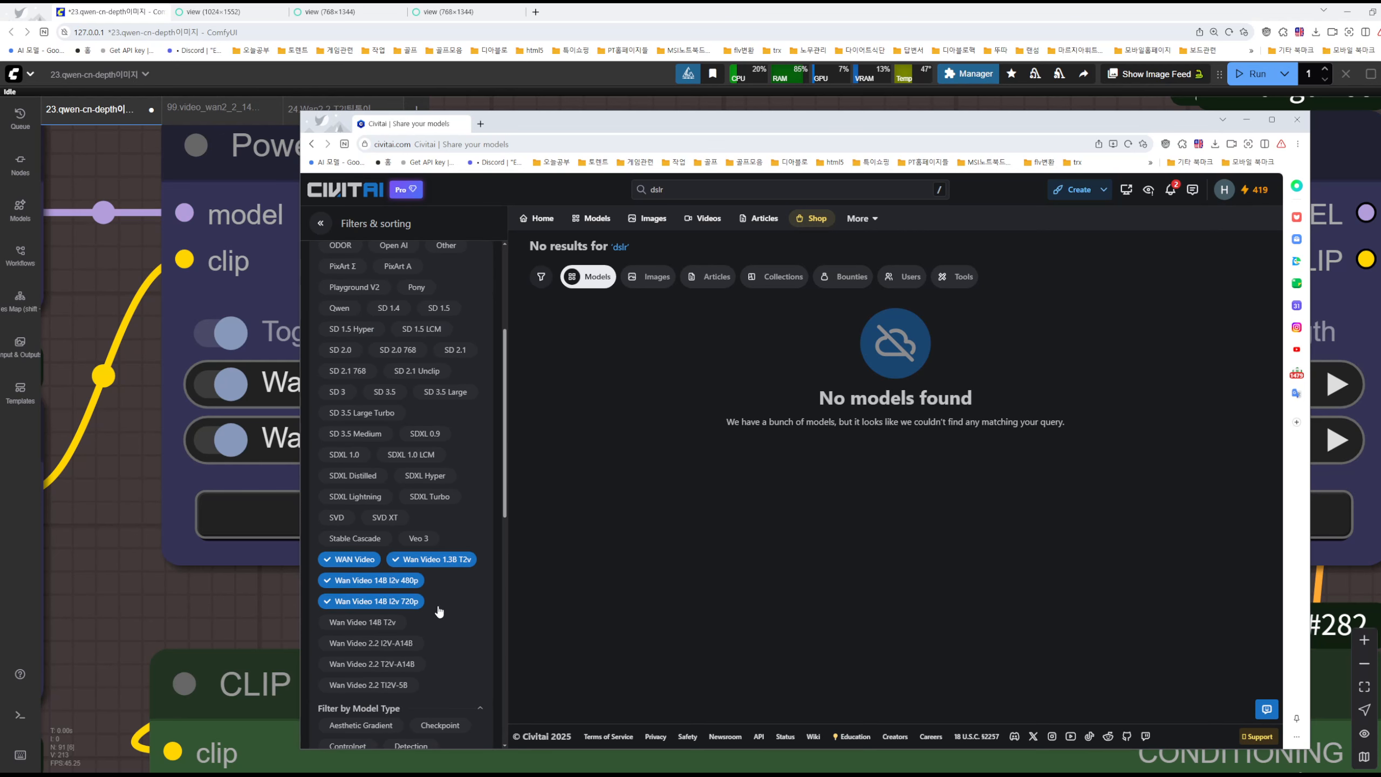
Add the base-model filters Wan Video 14B T2v, 2.2 I2V-A14B, 2.2 T2V-A14B and 2.2 TI2V-5B to the dslr results.
{"action": "scroll", "coordinate": [389, 618], "scroll_direction": "down", "scroll_amount": 3}
{"action": "left_click", "coordinate": [371, 576]}
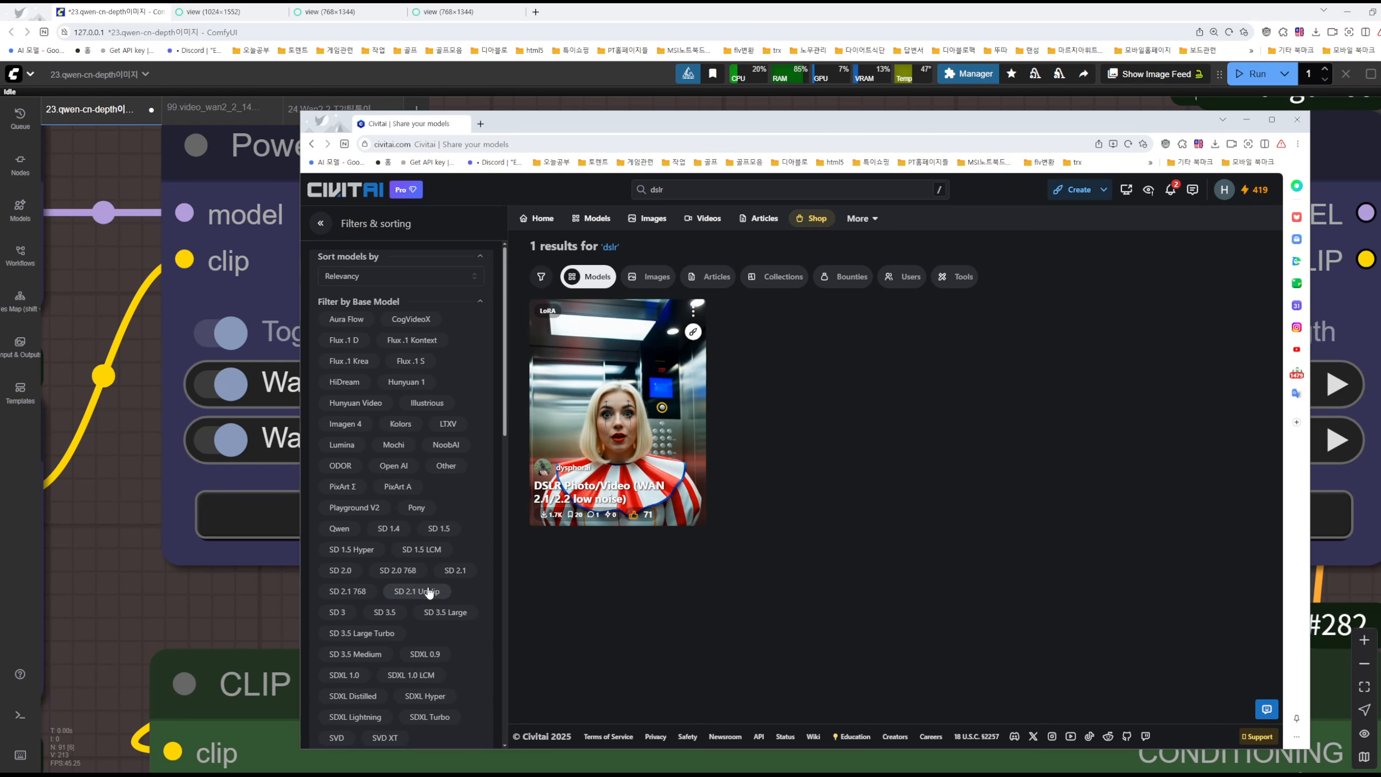
{"action": "scroll", "coordinate": [428, 594], "scroll_direction": "down", "scroll_amount": 5}
{"action": "left_click", "coordinate": [366, 594]}
{"action": "scroll", "coordinate": [448, 579], "scroll_direction": "down", "scroll_amount": 6}
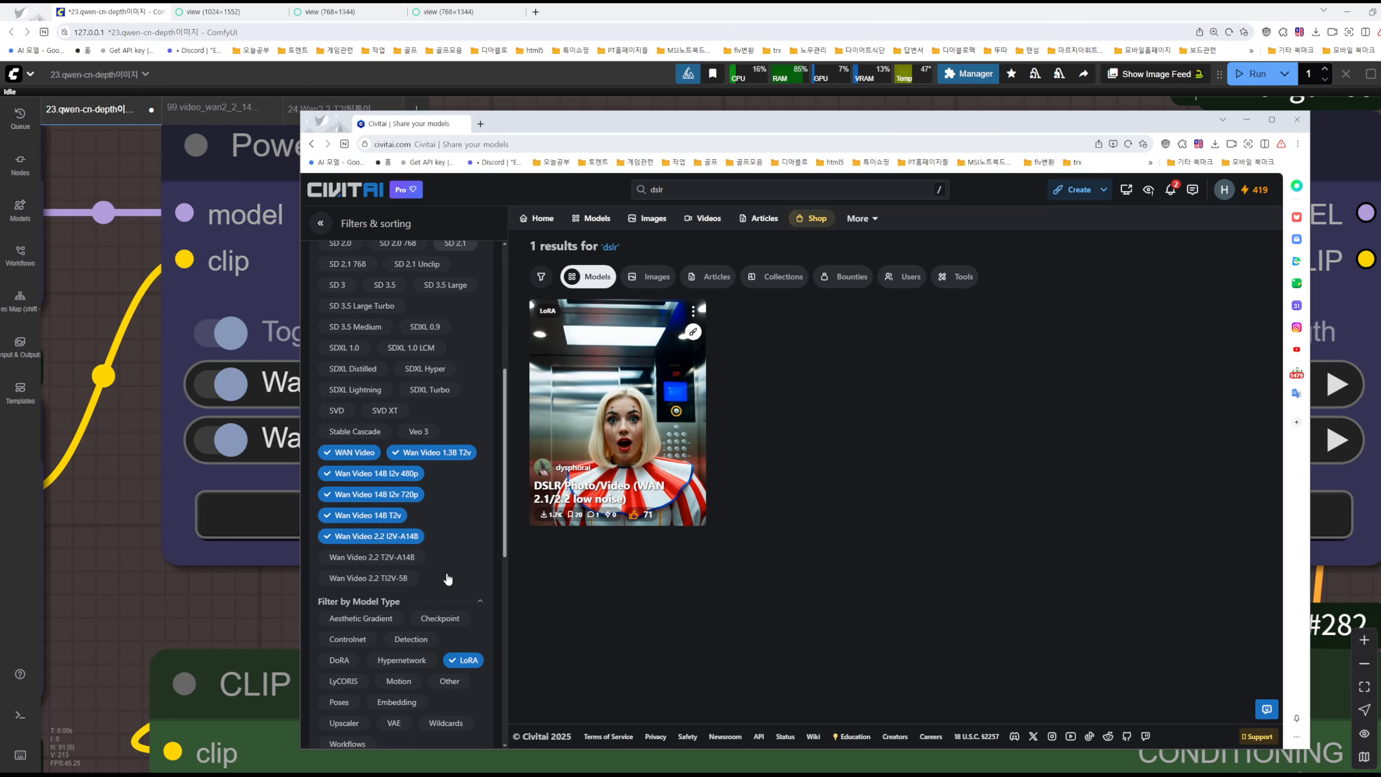
{"action": "left_click", "coordinate": [375, 557]}
{"action": "scroll", "coordinate": [373, 626], "scroll_direction": "down", "scroll_amount": 3}
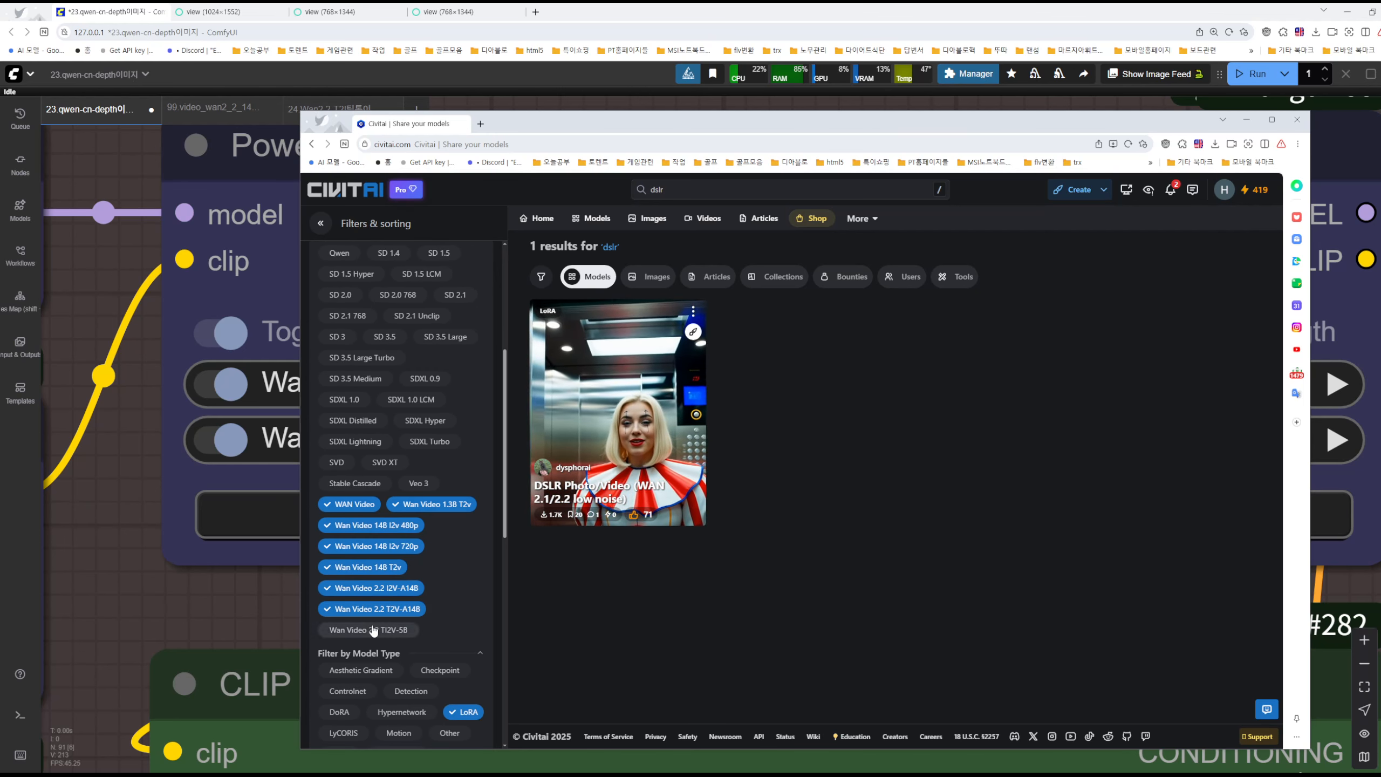
{"action": "left_click", "coordinate": [373, 631]}
{"action": "scroll", "coordinate": [369, 519], "scroll_direction": "down", "scroll_amount": 5}
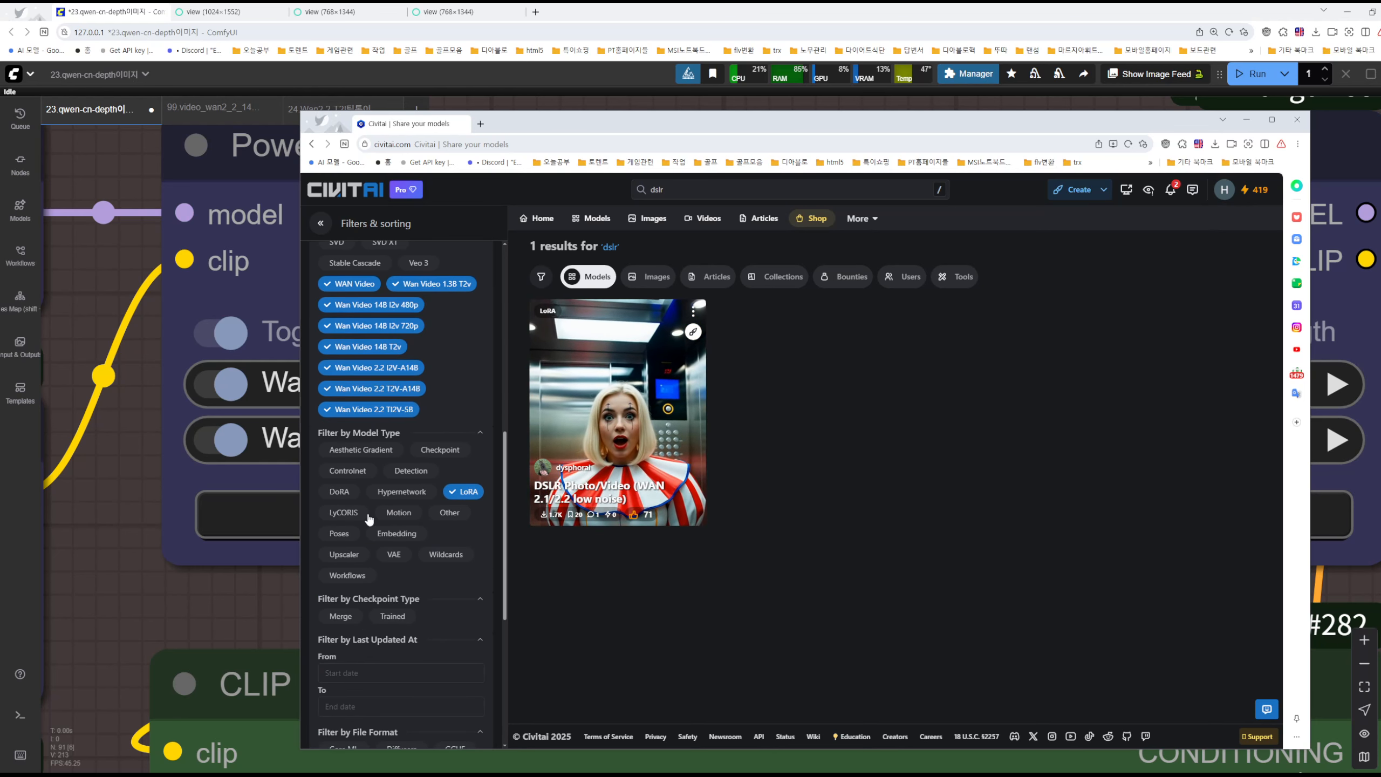
Open the DSLR Photo/Video (WAN 2.1/2.2 low noise) LoRA page and minimise the Civitai browser window.
{"action": "left_click", "coordinate": [627, 423]}
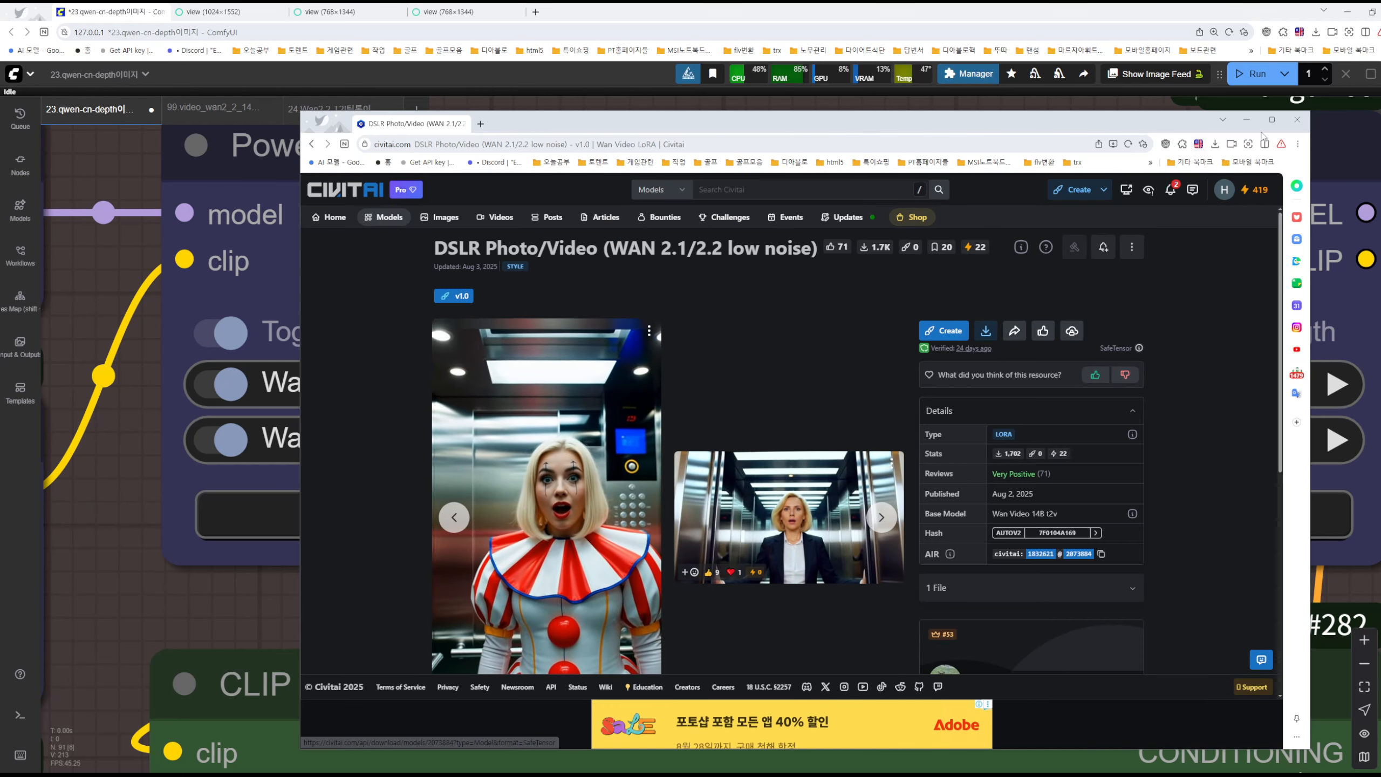
{"action": "left_click", "coordinate": [1246, 119]}
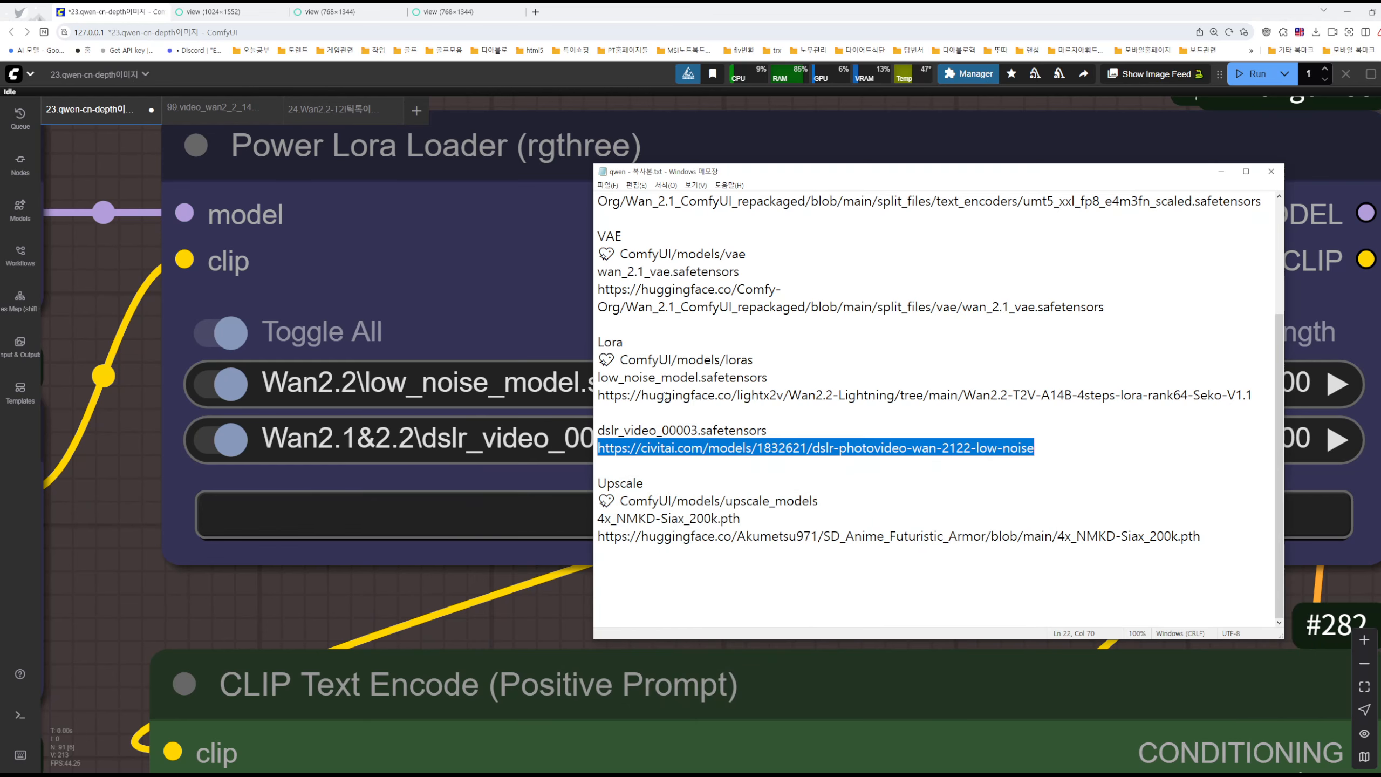
Mark the ComfyUI/models/loras folder path in the zoomed notes file and minimise the notes window.
{"action": "key", "text": "ctrl+1"}
{"action": "left_click", "coordinate": [656, 360]}
{"action": "left_click_drag", "start_coordinate": [676, 375], "coordinate": [600, 335]}
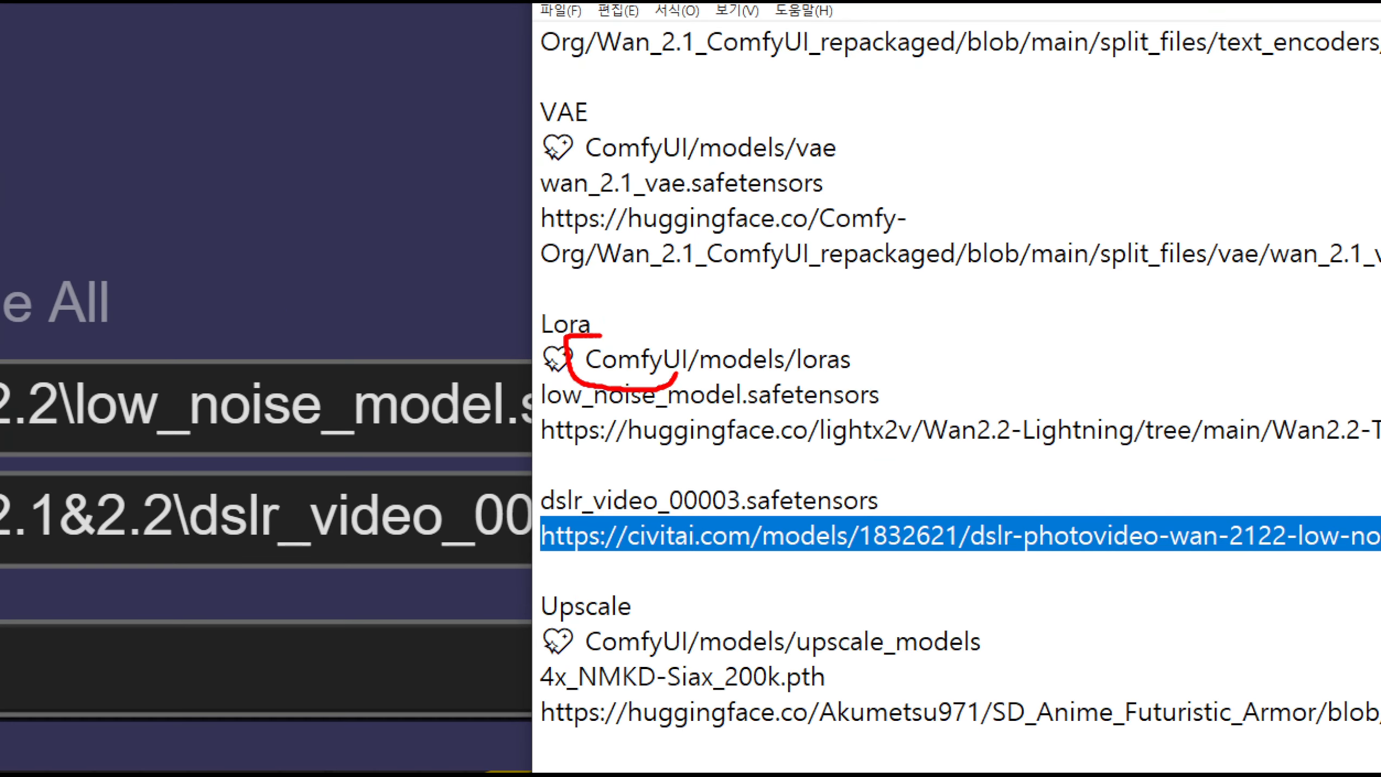
{"action": "left_click_drag", "start_coordinate": [852, 379], "coordinate": [869, 375]}
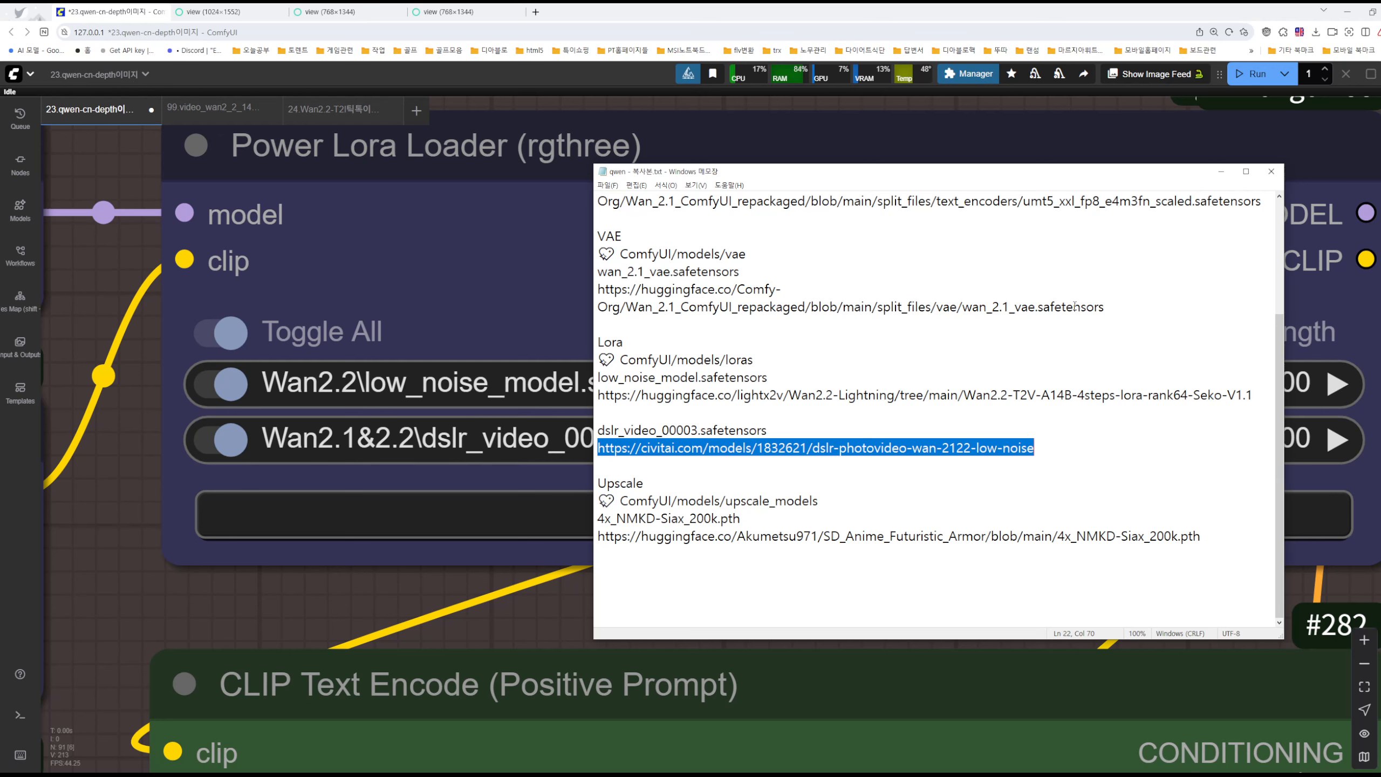
{"action": "left_click", "coordinate": [1228, 179]}
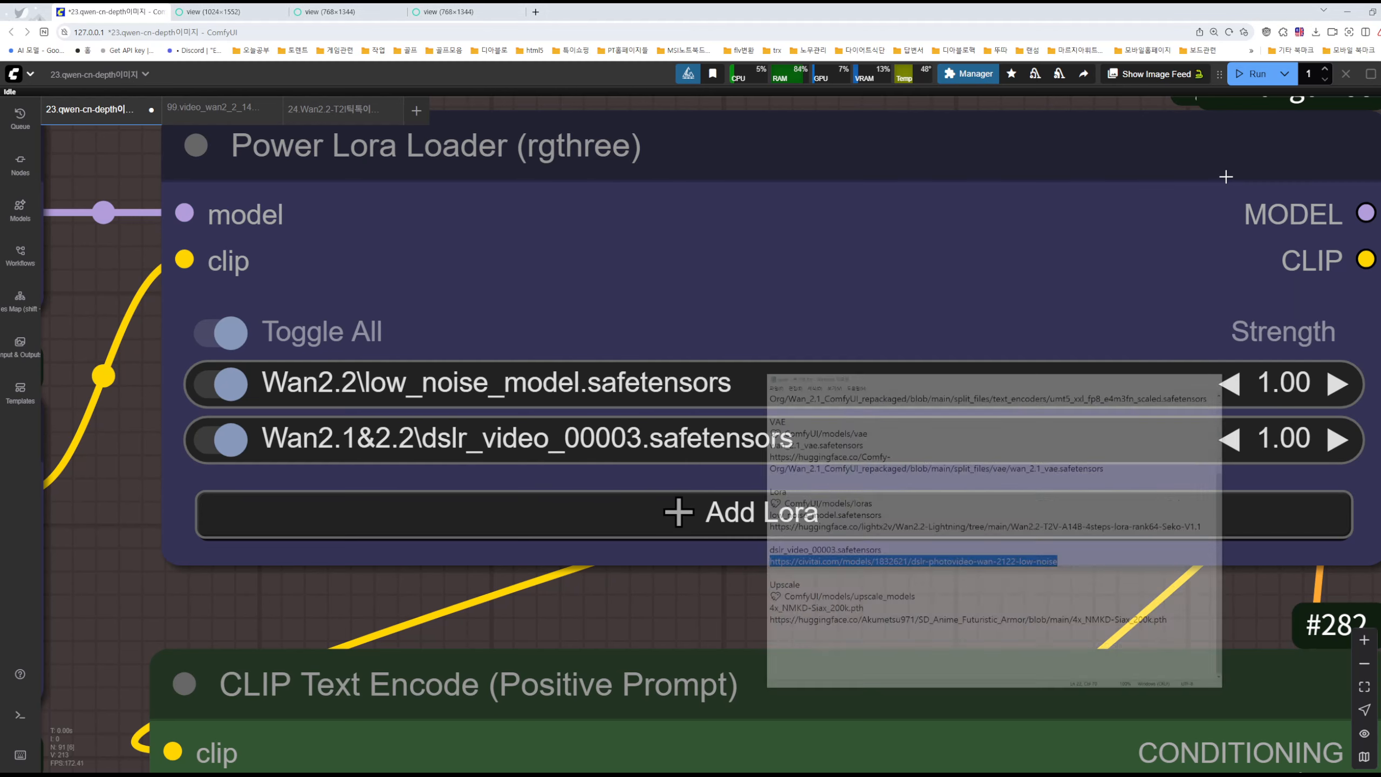
Disable the Wan2.1&2.2\dslr_video_00003.safetensors LoRA in the Power Lora Loader node.
{"action": "scroll", "coordinate": [557, 528], "scroll_direction": "down", "scroll_amount": 3}
{"action": "left_click", "coordinate": [352, 474]}
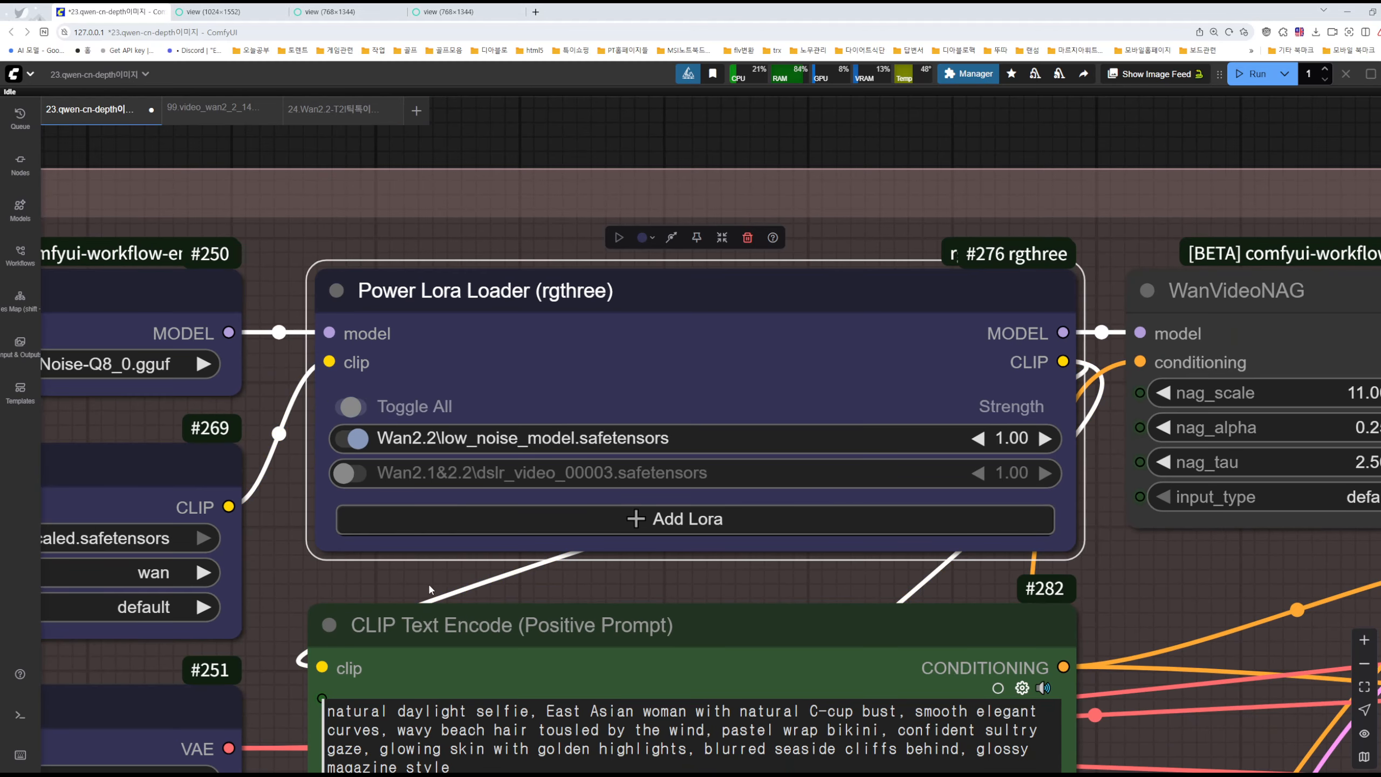
{"action": "left_click", "coordinate": [734, 590]}
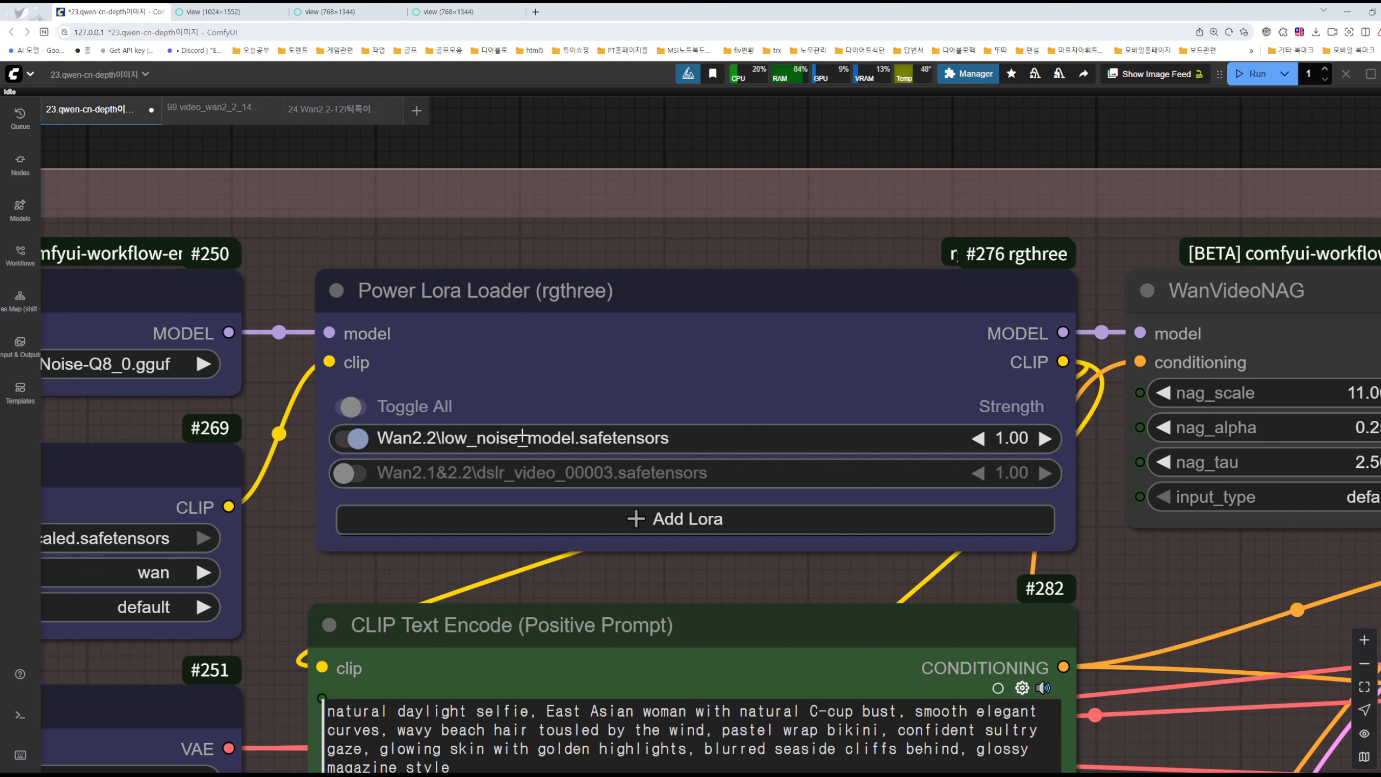
Re-enable the dslr_video_00003.safetensors LoRA in the Power Lora Loader node.
{"action": "scroll", "coordinate": [571, 353], "scroll_direction": "down", "scroll_amount": 5}
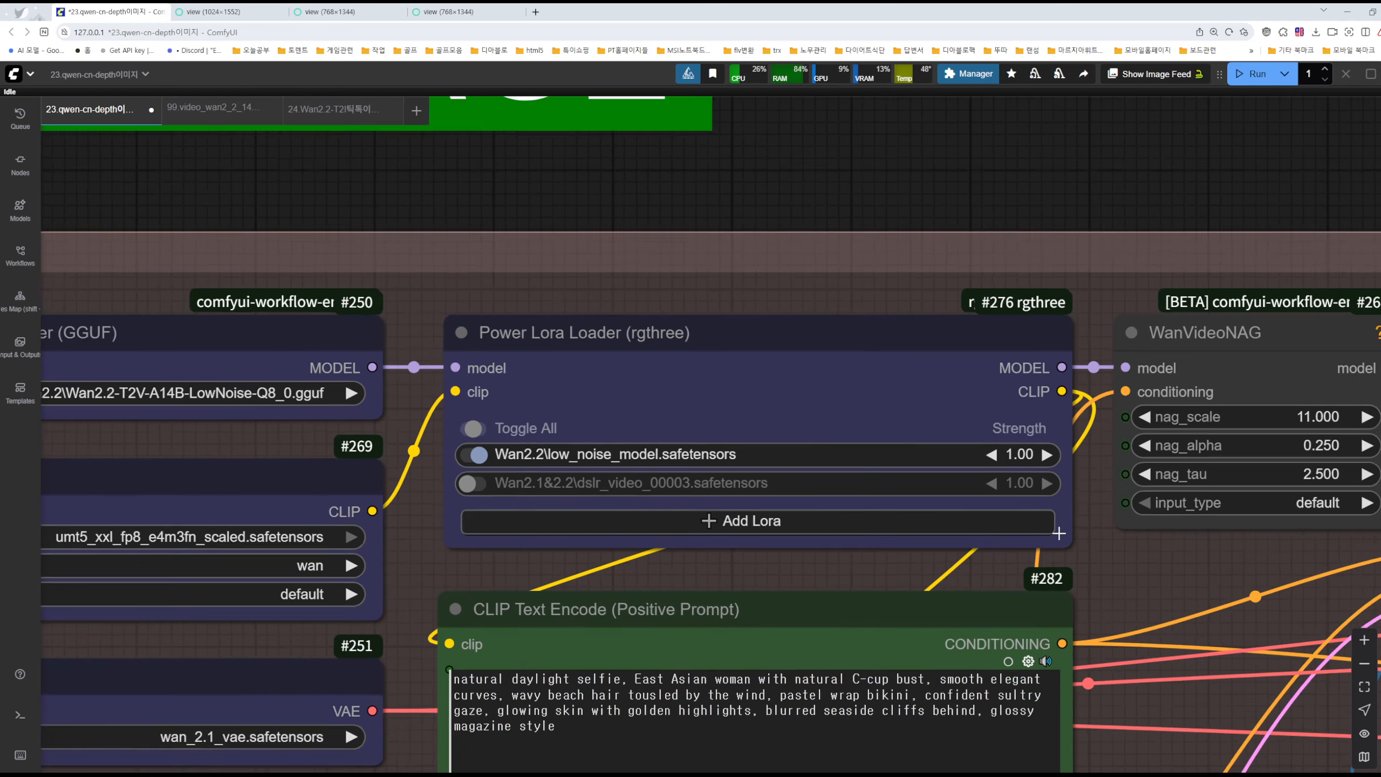
{"action": "scroll", "coordinate": [688, 343], "scroll_direction": "up", "scroll_amount": 3}
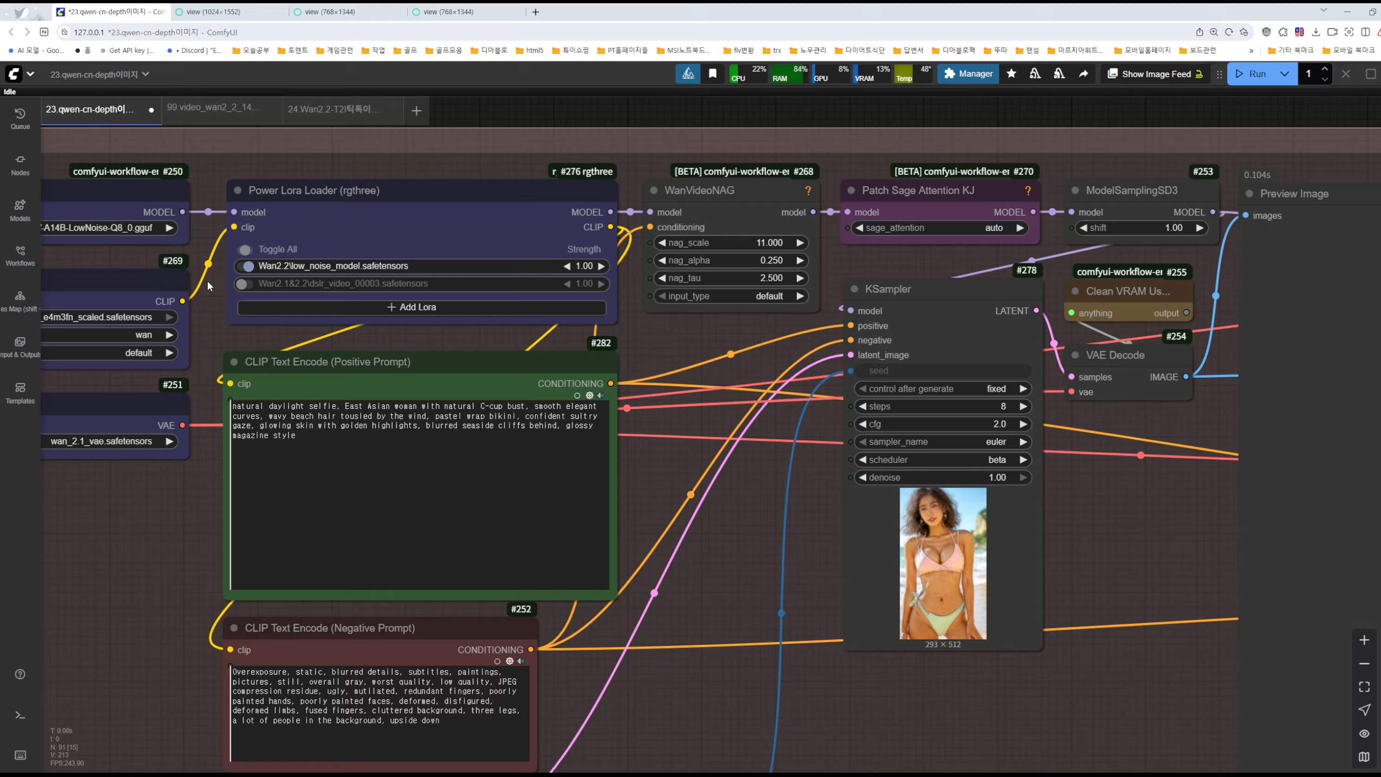
{"action": "scroll", "coordinate": [254, 287], "scroll_direction": "up", "scroll_amount": 15}
{"action": "left_click", "coordinate": [222, 270]}
{"action": "scroll", "coordinate": [672, 464], "scroll_direction": "down", "scroll_amount": 6}
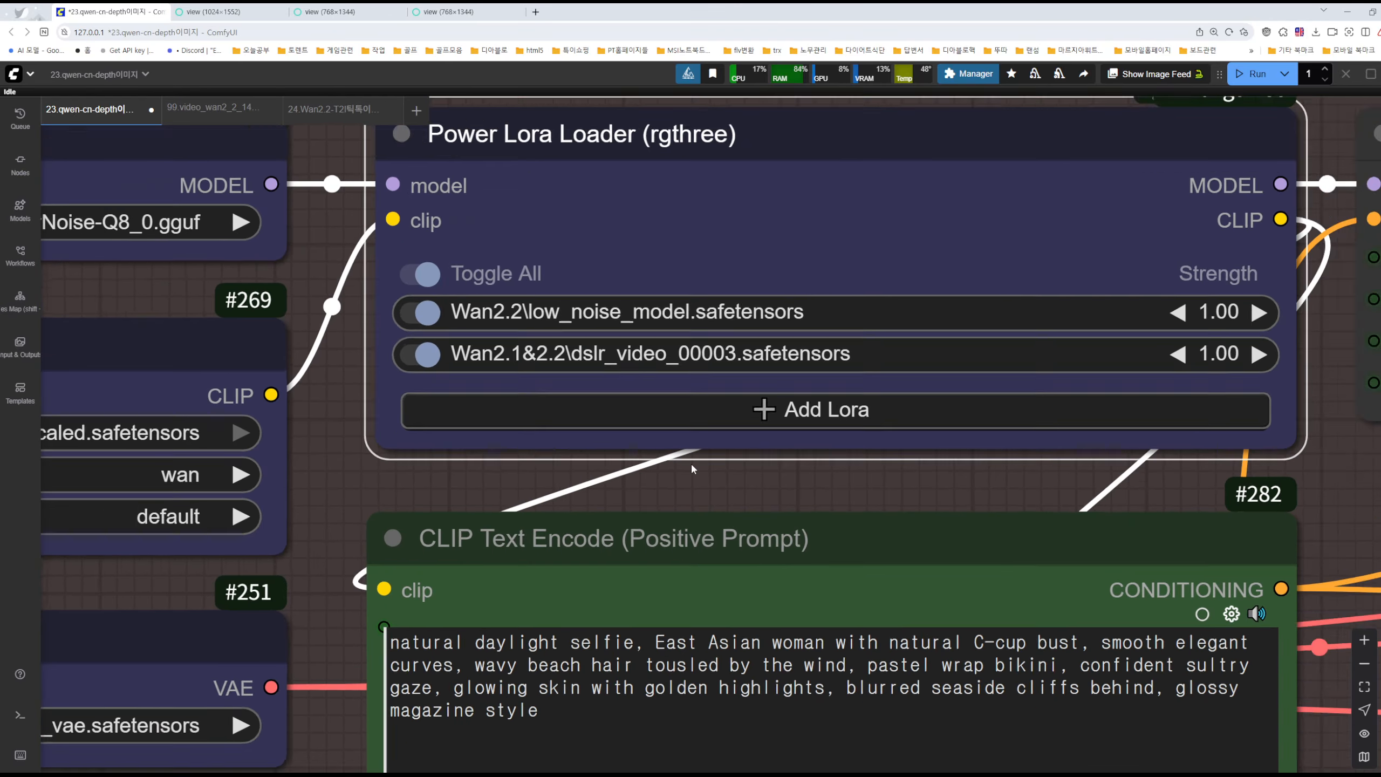
{"action": "scroll", "coordinate": [692, 468], "scroll_direction": "down", "scroll_amount": 7}
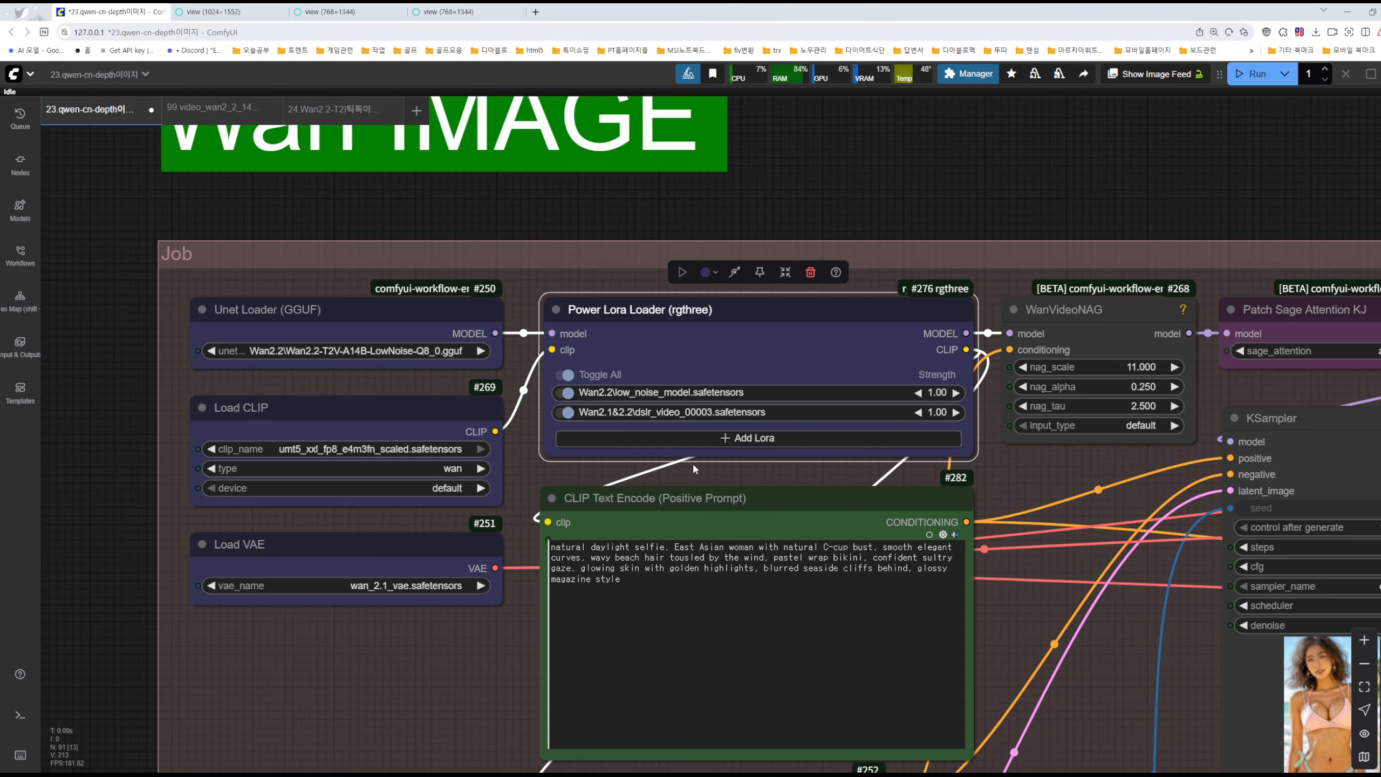
Bypass the Patch Sage Attention KJ node in the Wan IMAGE group and reactivate it.
{"action": "left_click_drag", "start_coordinate": [1043, 608], "coordinate": [643, 549]}
{"action": "left_click_drag", "start_coordinate": [928, 143], "coordinate": [815, 168]}
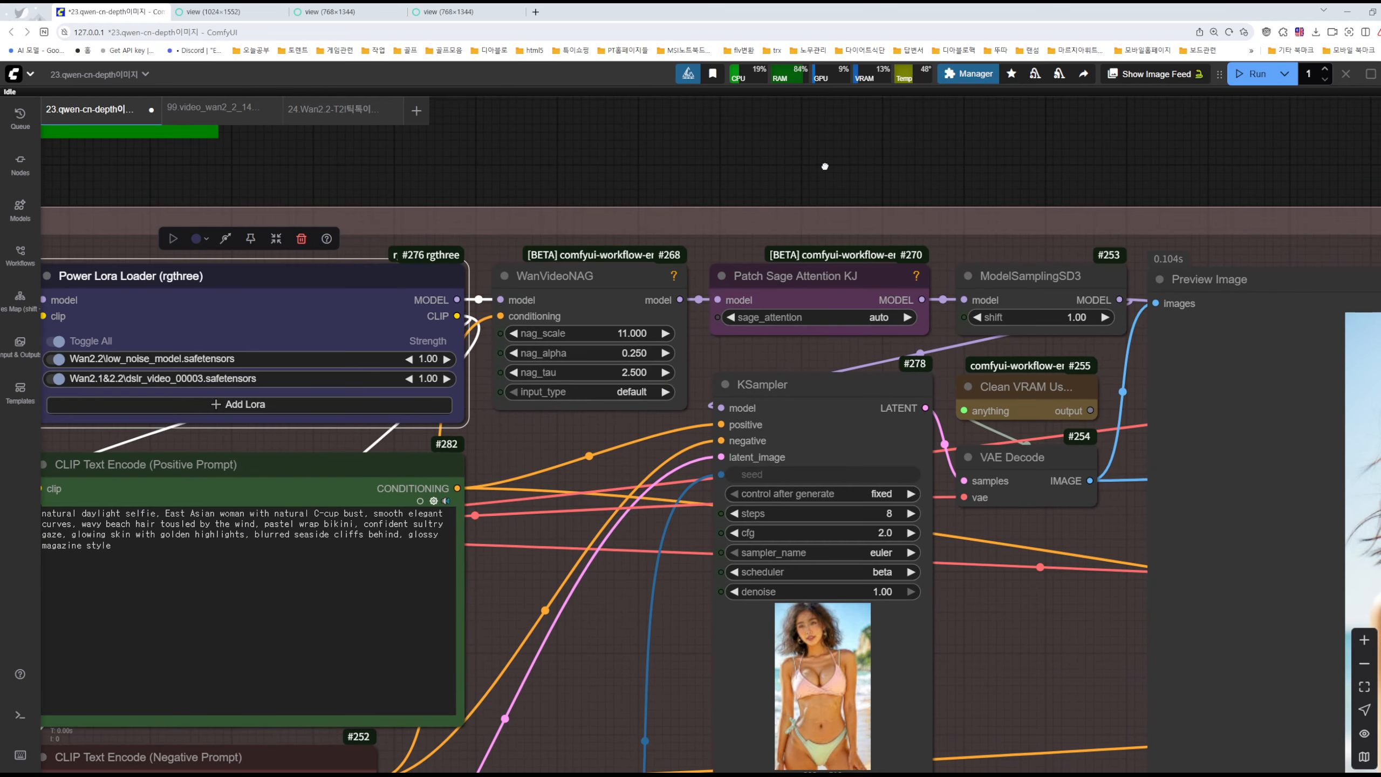
{"action": "left_click", "coordinate": [804, 279]}
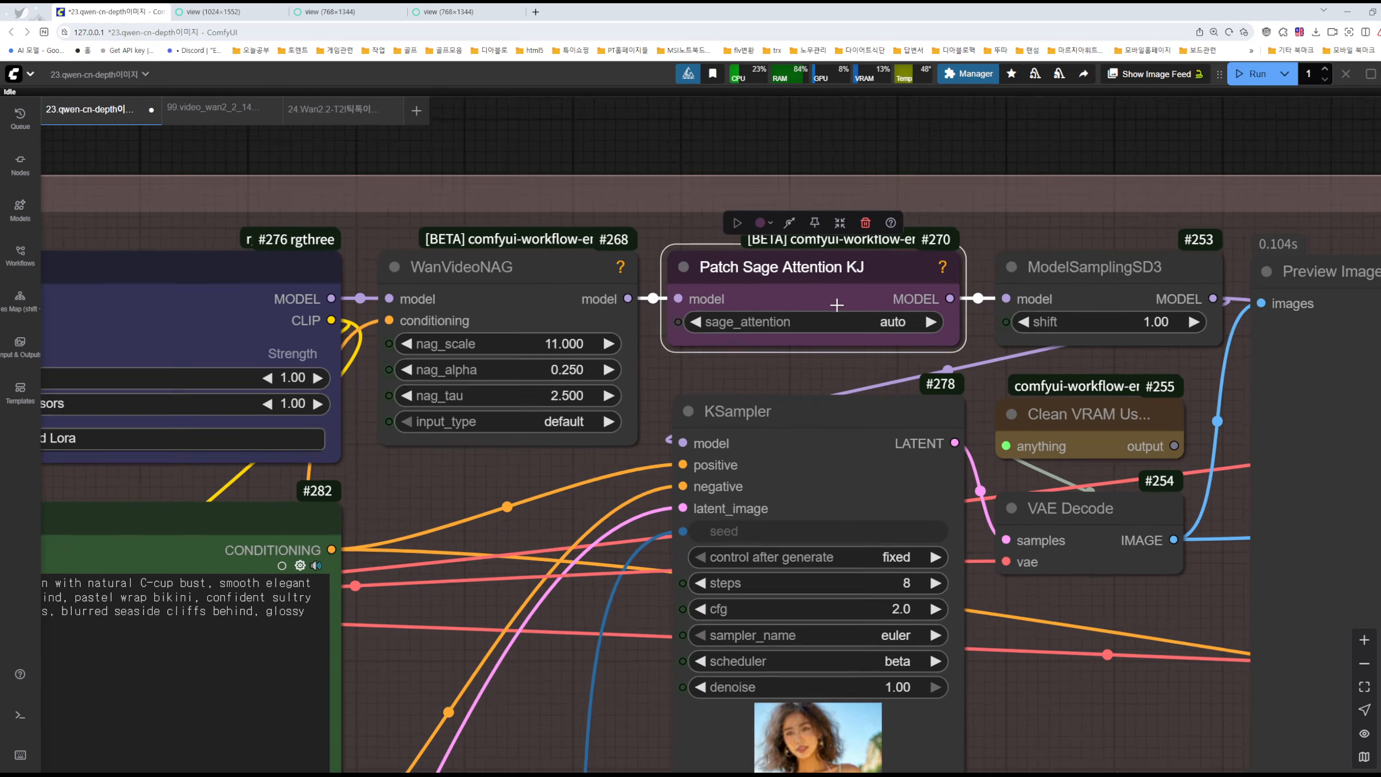
{"action": "scroll", "coordinate": [821, 296], "scroll_direction": "up", "scroll_amount": 5}
{"action": "scroll", "coordinate": [775, 268], "scroll_direction": "down", "scroll_amount": 5}
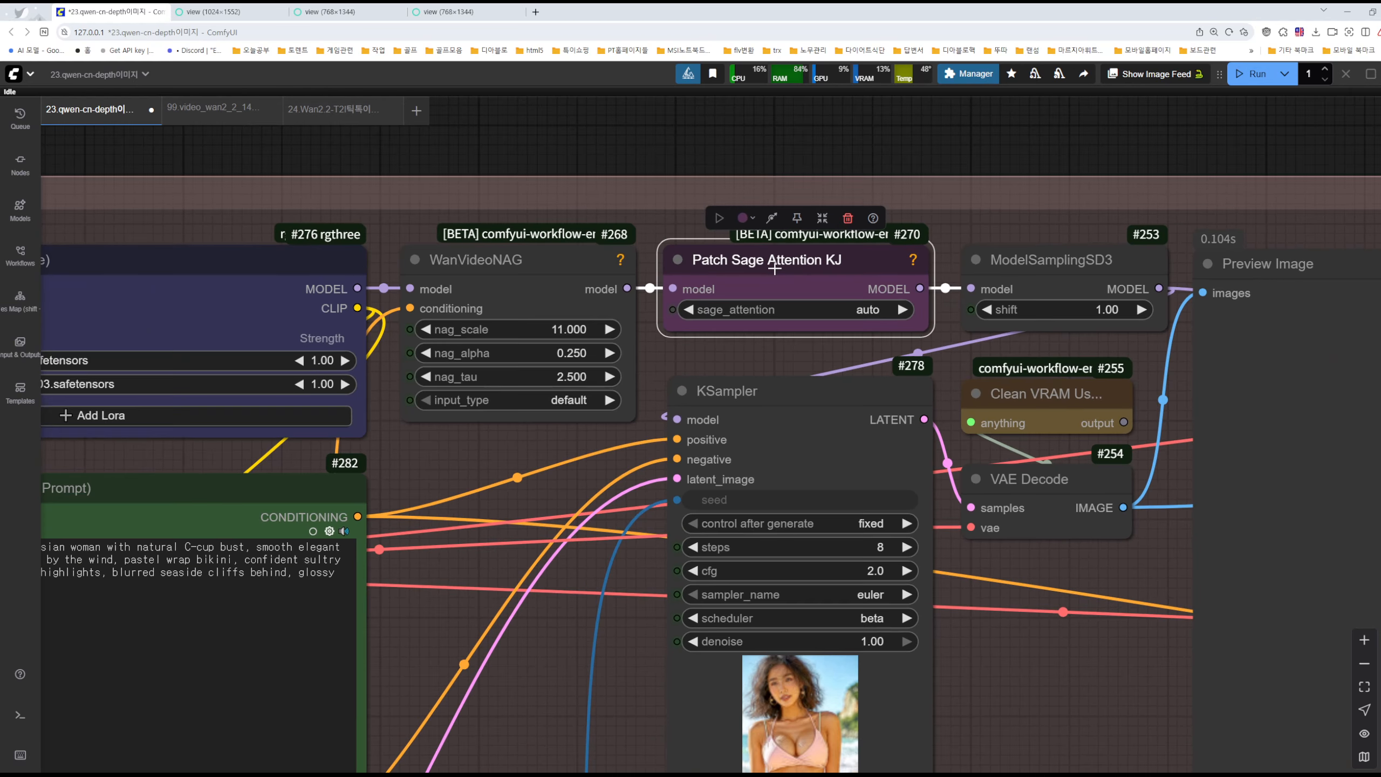
{"action": "left_click_drag", "start_coordinate": [832, 147], "coordinate": [840, 184]}
{"action": "left_click", "coordinate": [780, 268]}
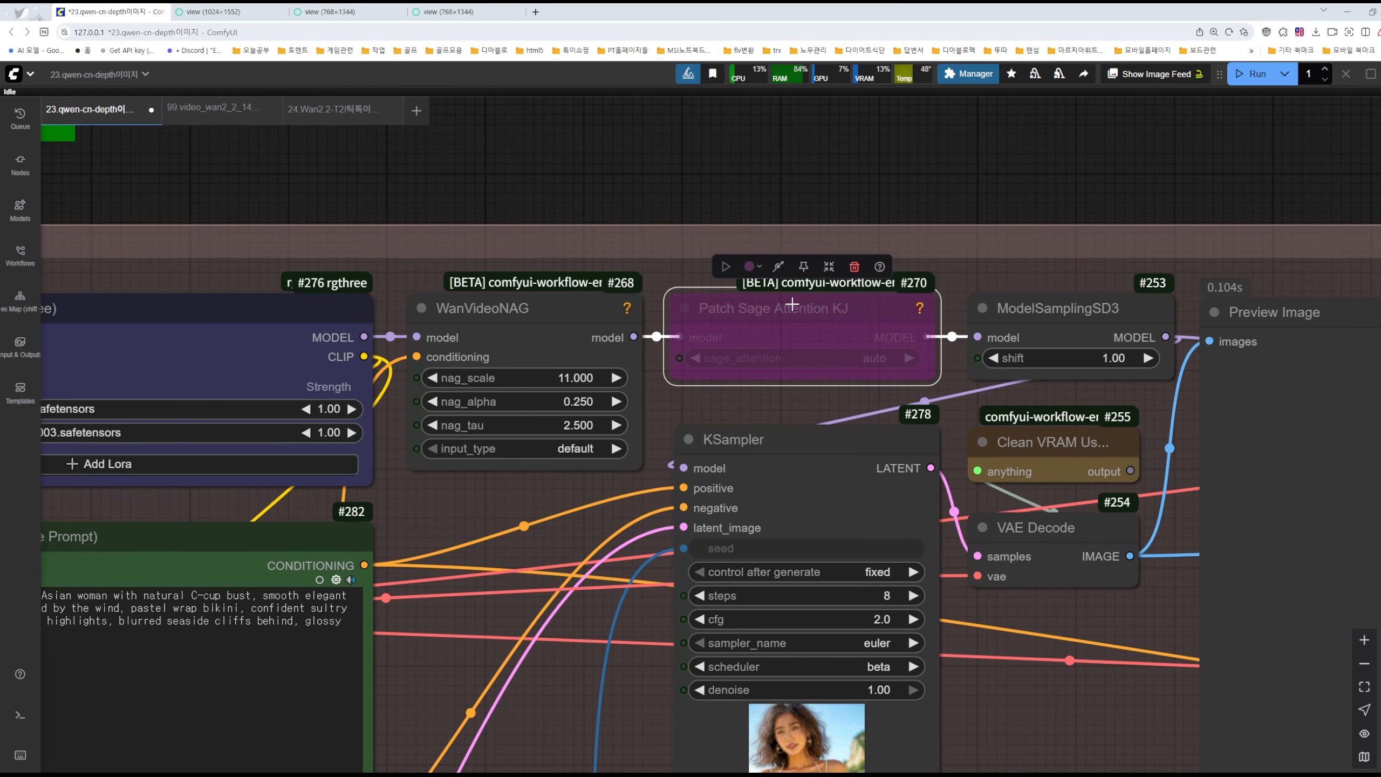
{"action": "left_click", "coordinate": [778, 266]}
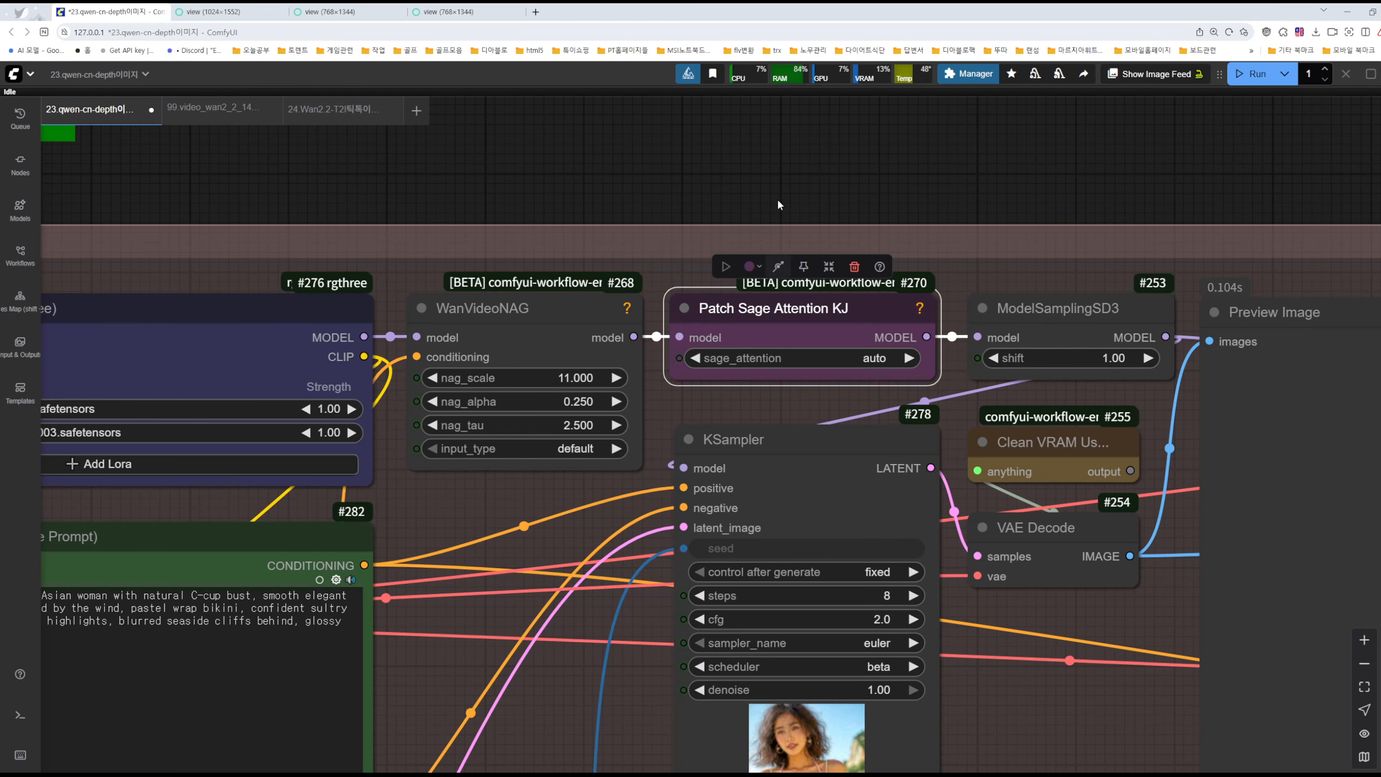
{"action": "left_click_drag", "start_coordinate": [443, 511], "coordinate": [746, 403]}
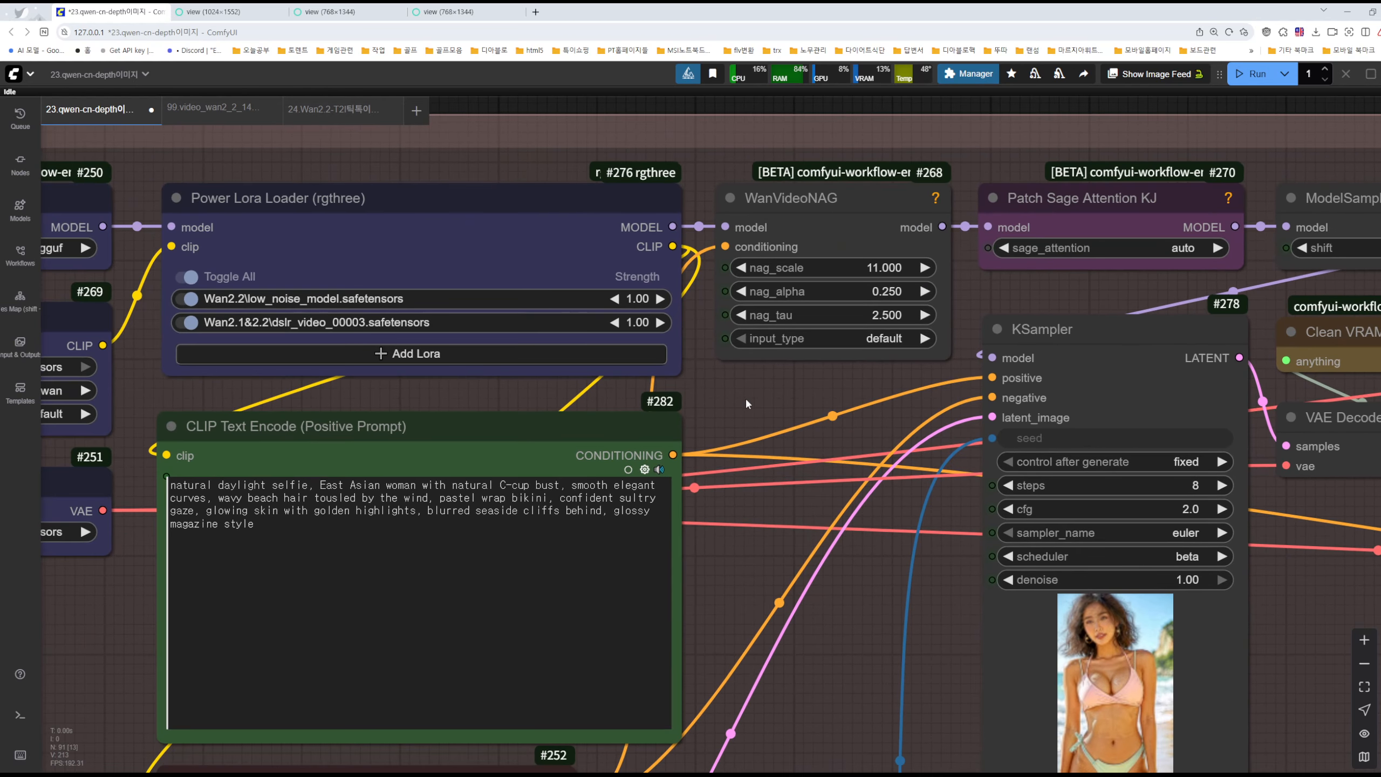
Examine the positive and negative prompt nodes, the KSampler and the preview image in the Wan IMAGE group.
{"action": "scroll", "coordinate": [756, 401], "scroll_direction": "down", "scroll_amount": 1}
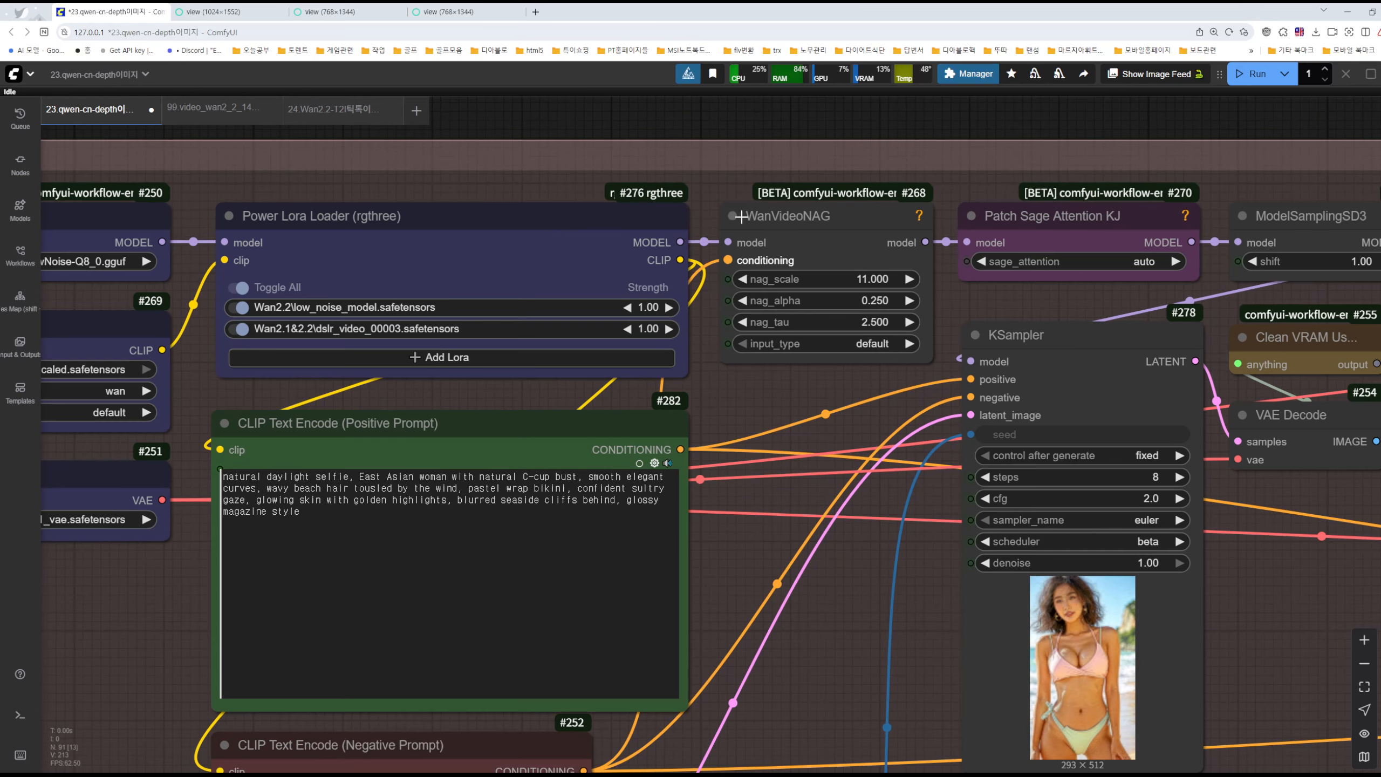
{"action": "scroll", "coordinate": [707, 490], "scroll_direction": "down", "scroll_amount": 3}
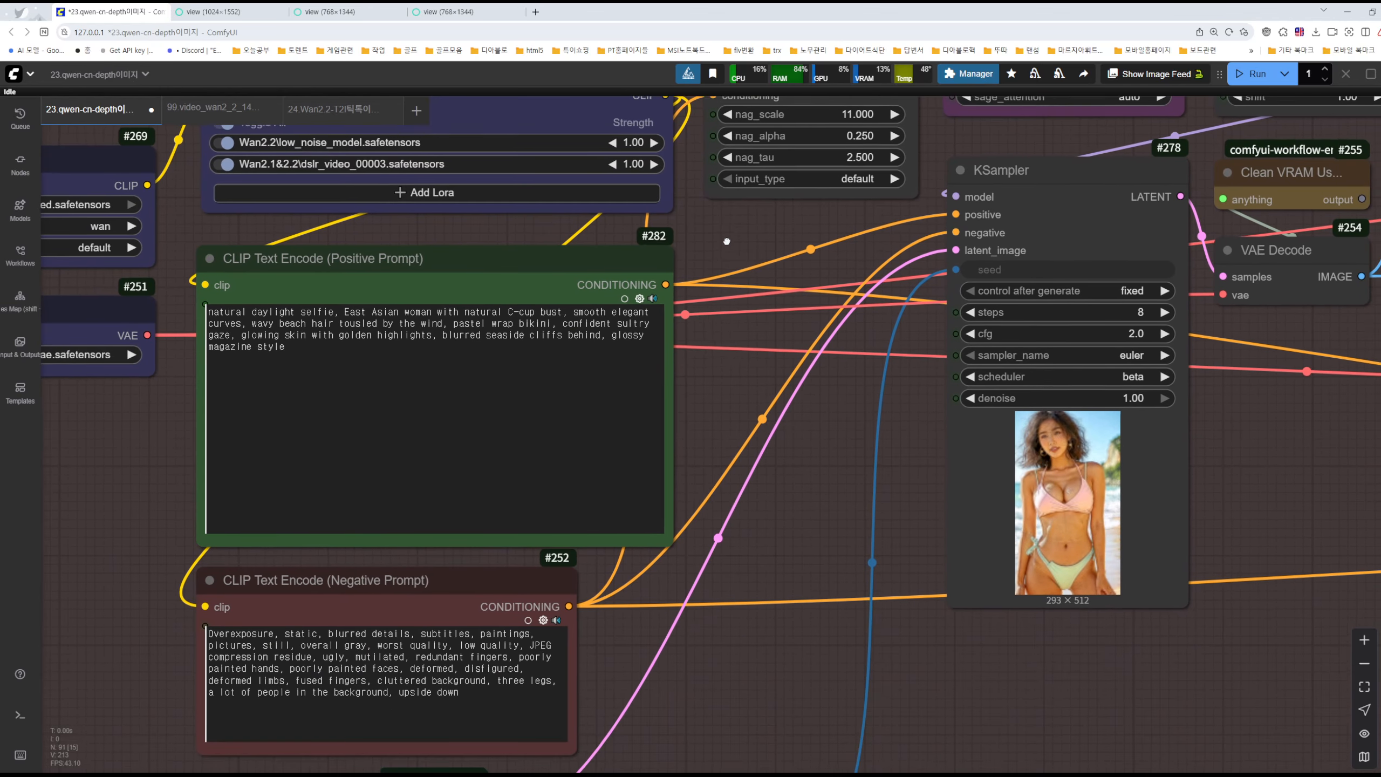
{"action": "left_click_drag", "start_coordinate": [440, 686], "coordinate": [203, 615]}
{"action": "left_click", "coordinate": [745, 689]}
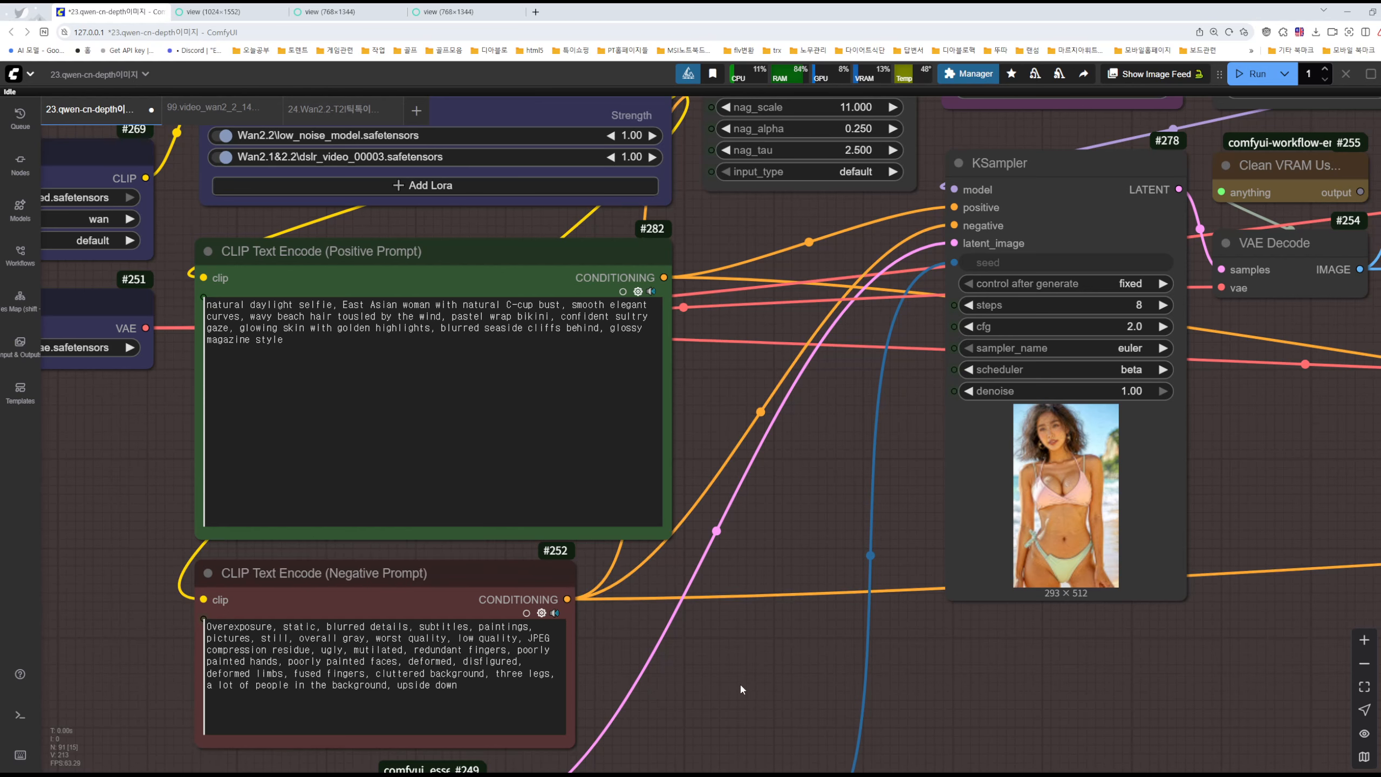
{"action": "scroll", "coordinate": [741, 683], "scroll_direction": "down", "scroll_amount": 5}
{"action": "left_click_drag", "start_coordinate": [975, 716], "coordinate": [583, 603]}
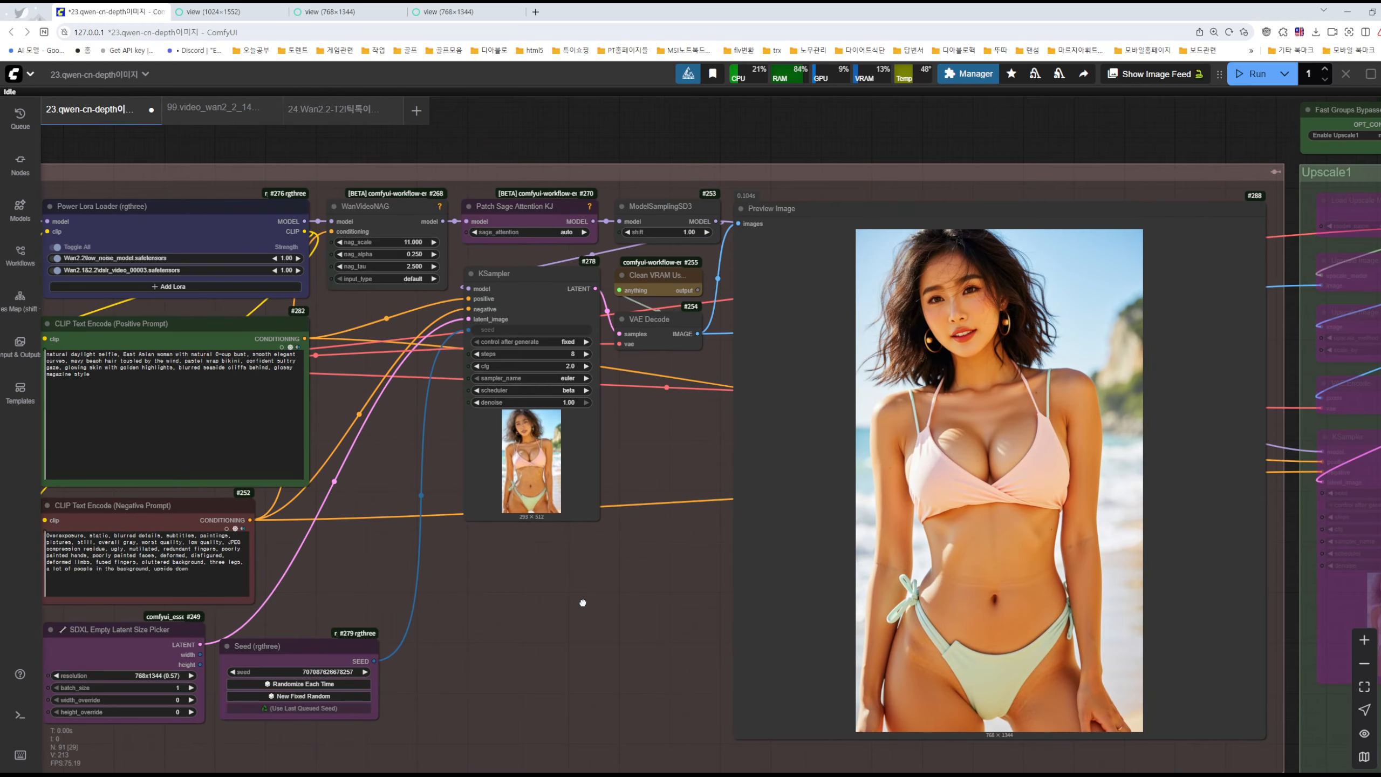
{"action": "scroll", "coordinate": [623, 599], "scroll_direction": "down", "scroll_amount": 5}
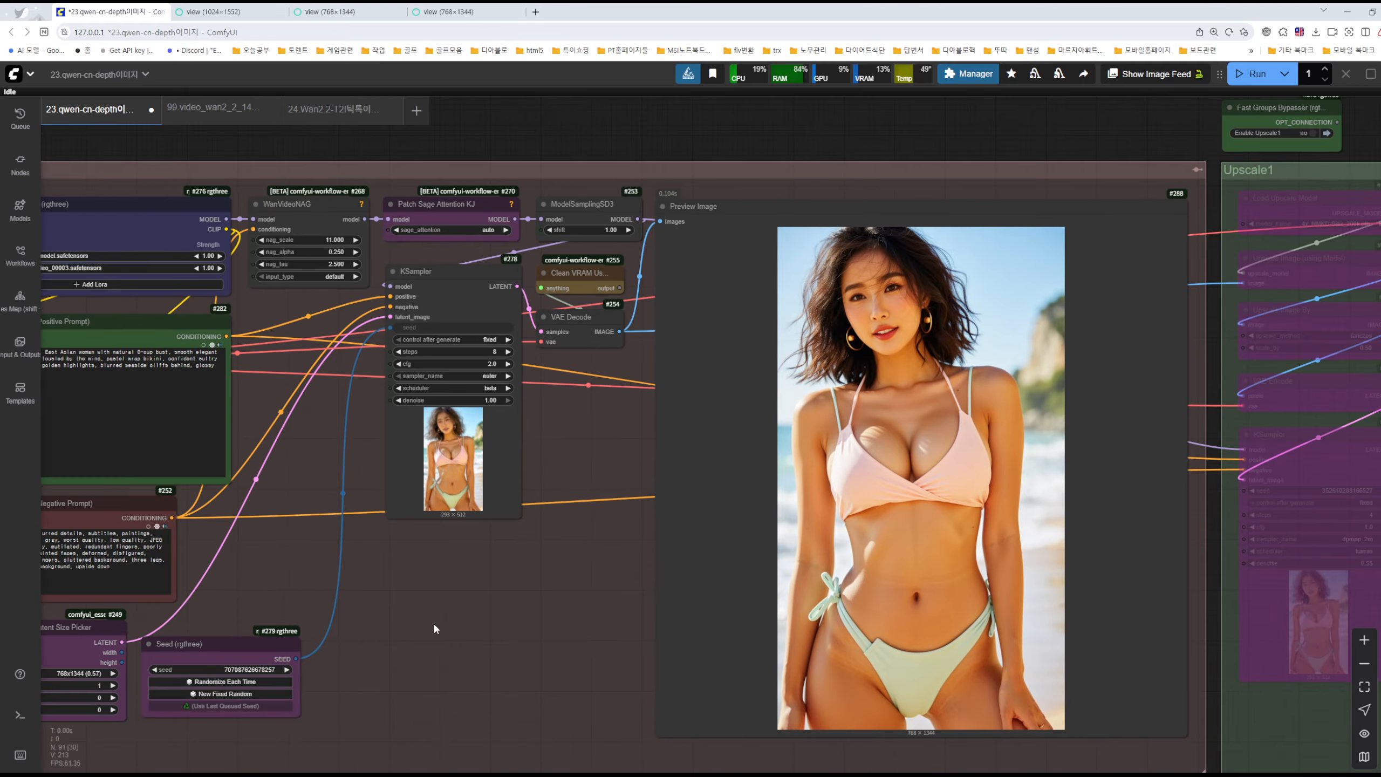
Copy the English prompt text from note 3 (단발머리 + 깜짝 표정) below the Wan IMAGE group.
{"action": "scroll", "coordinate": [684, 460], "scroll_direction": "up", "scroll_amount": 8}
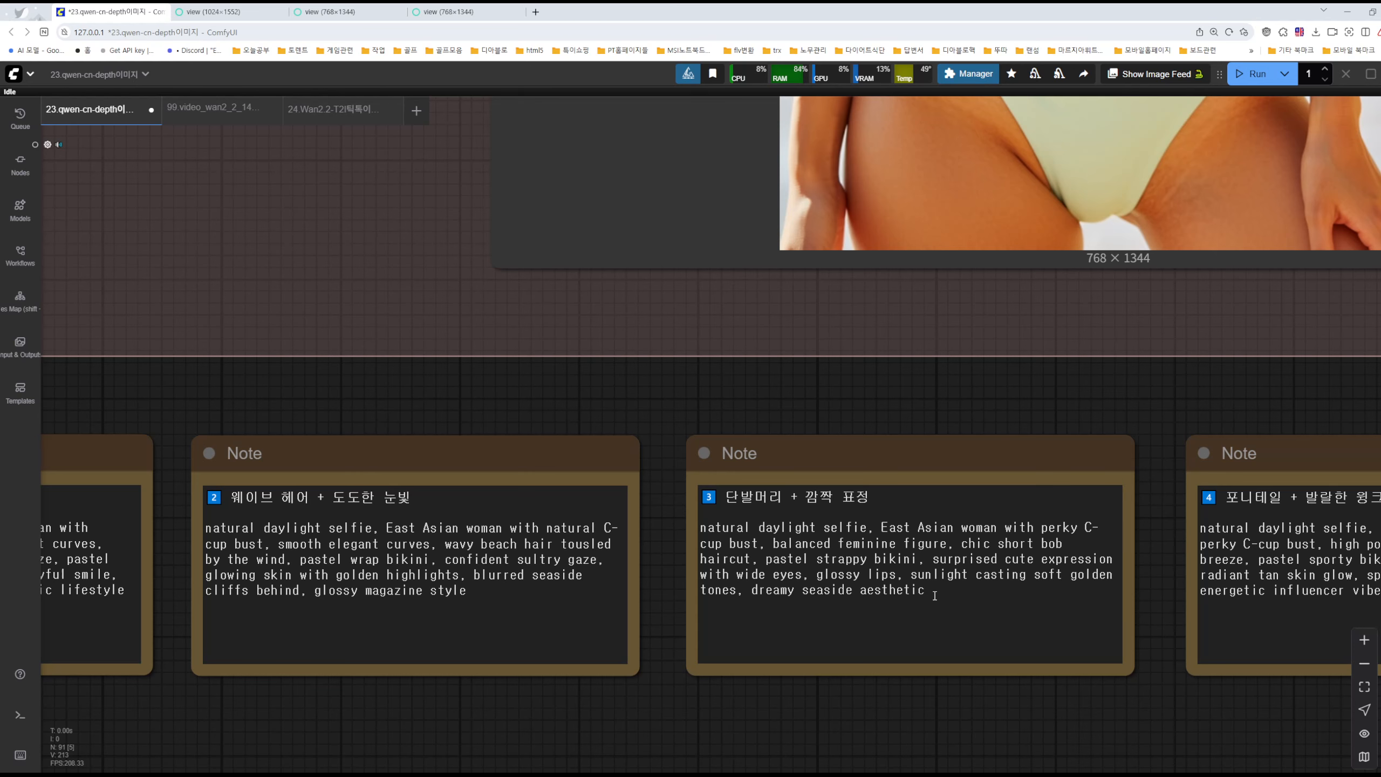
{"action": "left_click_drag", "start_coordinate": [935, 595], "coordinate": [702, 526]}
{"action": "key", "text": "ctrl+c"}
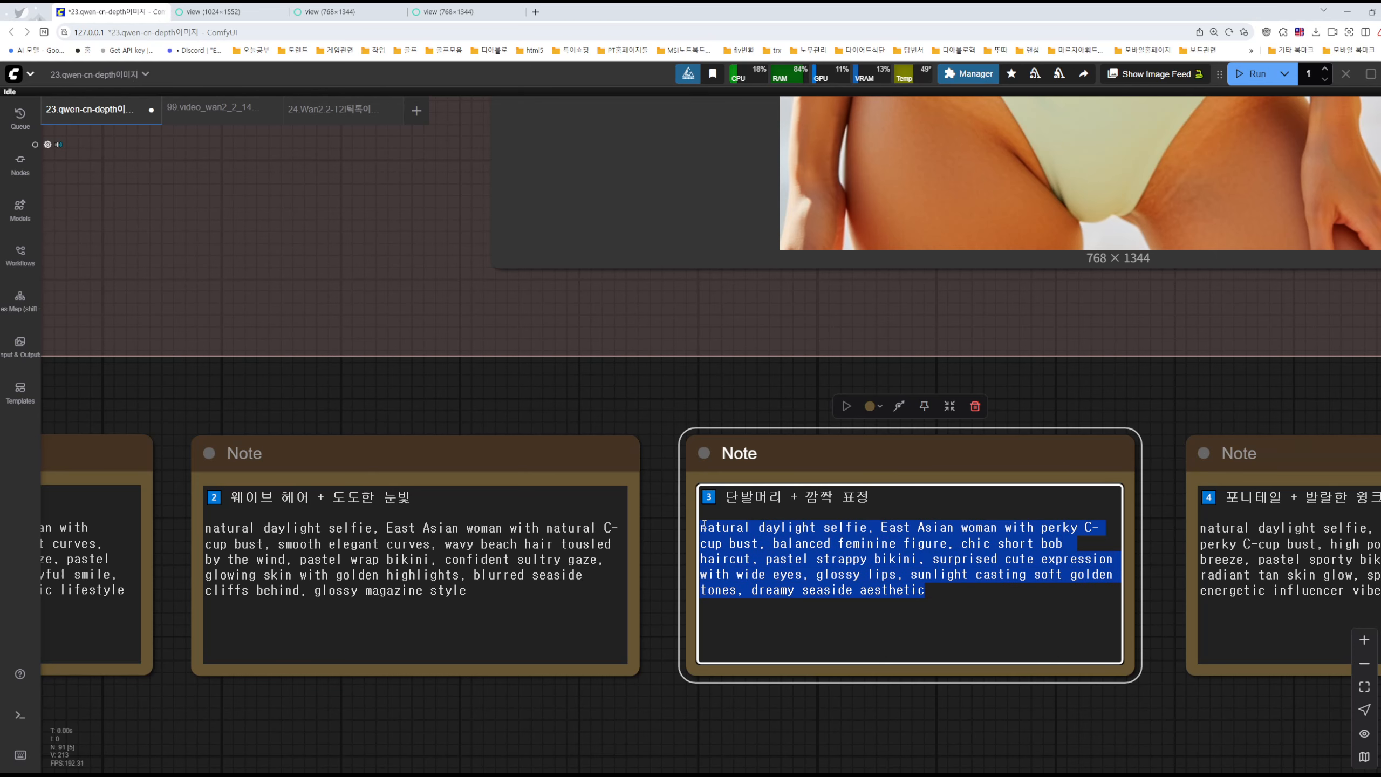
Replace the text in the CLIP Text Encode (Positive Prompt) node with the copied short bob haircut prompt.
{"action": "left_click_drag", "start_coordinate": [362, 245], "coordinate": [806, 643]}
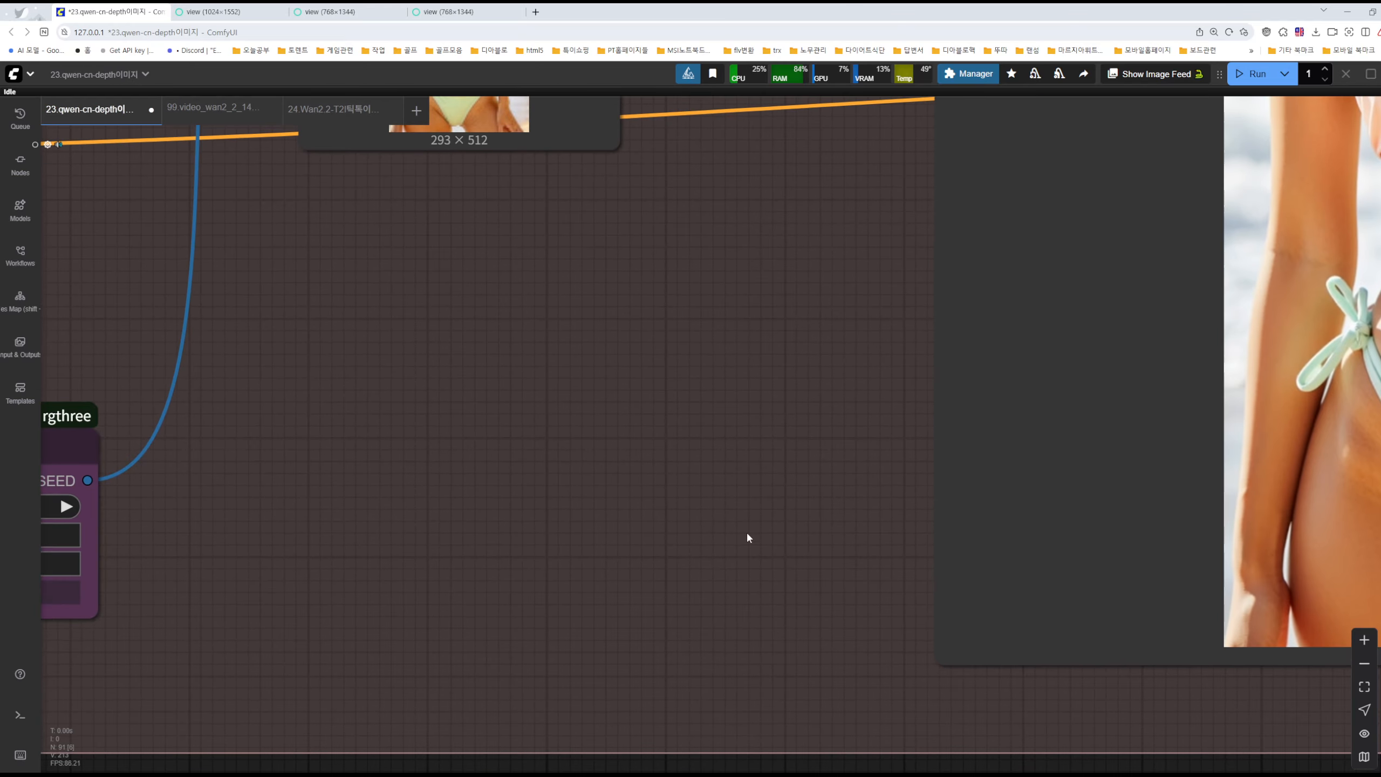
{"action": "mouse_move", "coordinate": [561, 318]}
{"action": "left_mouse_down"}
{"action": "mouse_move", "coordinate": [864, 654]}
{"action": "mouse_move", "coordinate": [995, 756]}
{"action": "mouse_move", "coordinate": [1106, 776]}
{"action": "left_mouse_up"}
{"action": "scroll", "coordinate": [981, 768], "scroll_direction": "down", "scroll_amount": 4}
{"action": "left_click_drag", "start_coordinate": [403, 462], "coordinate": [227, 386]}
{"action": "key", "text": "ctrl+v"}
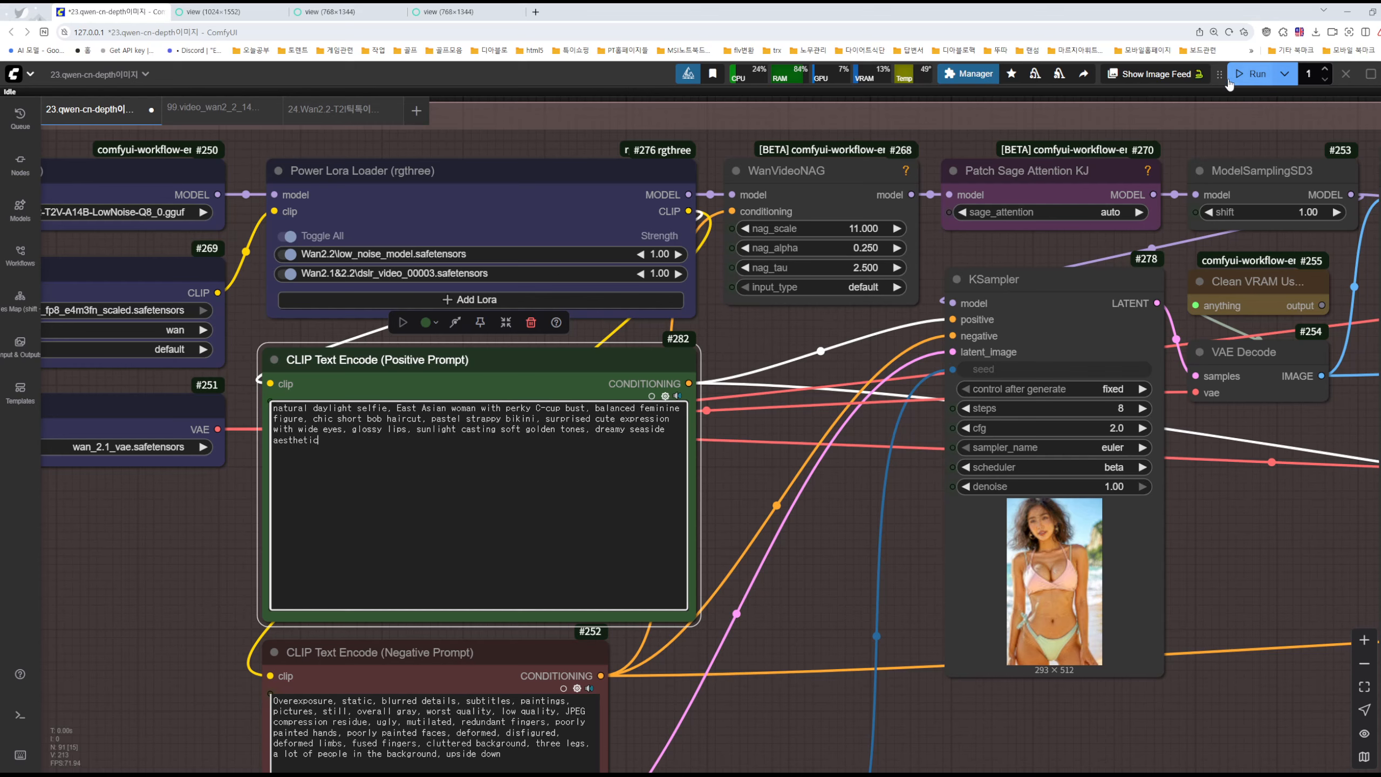
Run the workflow with the new positive prompt and keep the Wan IMAGE nodes in view.
{"action": "scroll", "coordinate": [1237, 441], "scroll_direction": "down", "scroll_amount": 14}
{"action": "left_click_drag", "start_coordinate": [1110, 441], "coordinate": [795, 22]}
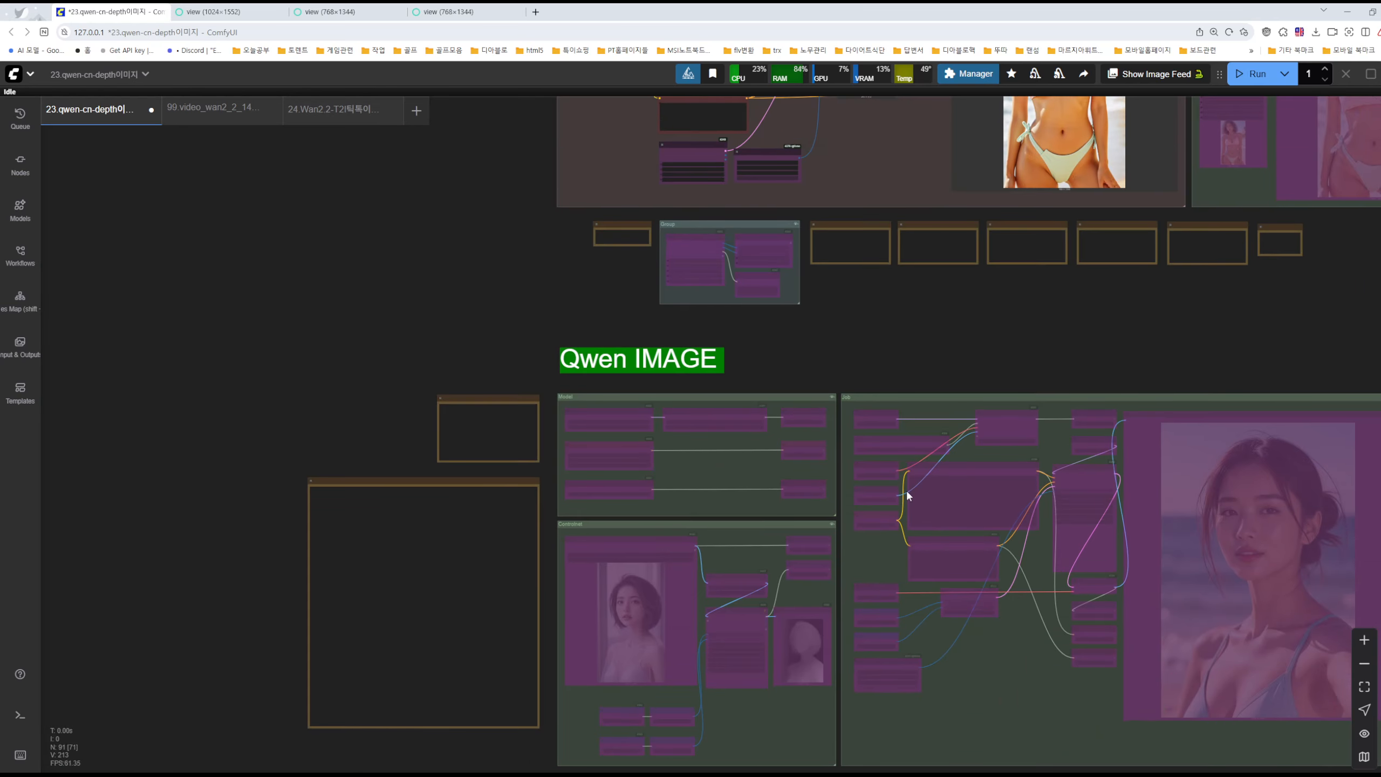
{"action": "left_click_drag", "start_coordinate": [995, 338], "coordinate": [988, 580]}
{"action": "left_click_drag", "start_coordinate": [884, 406], "coordinate": [857, 506]}
{"action": "scroll", "coordinate": [880, 351], "scroll_direction": "up", "scroll_amount": 10}
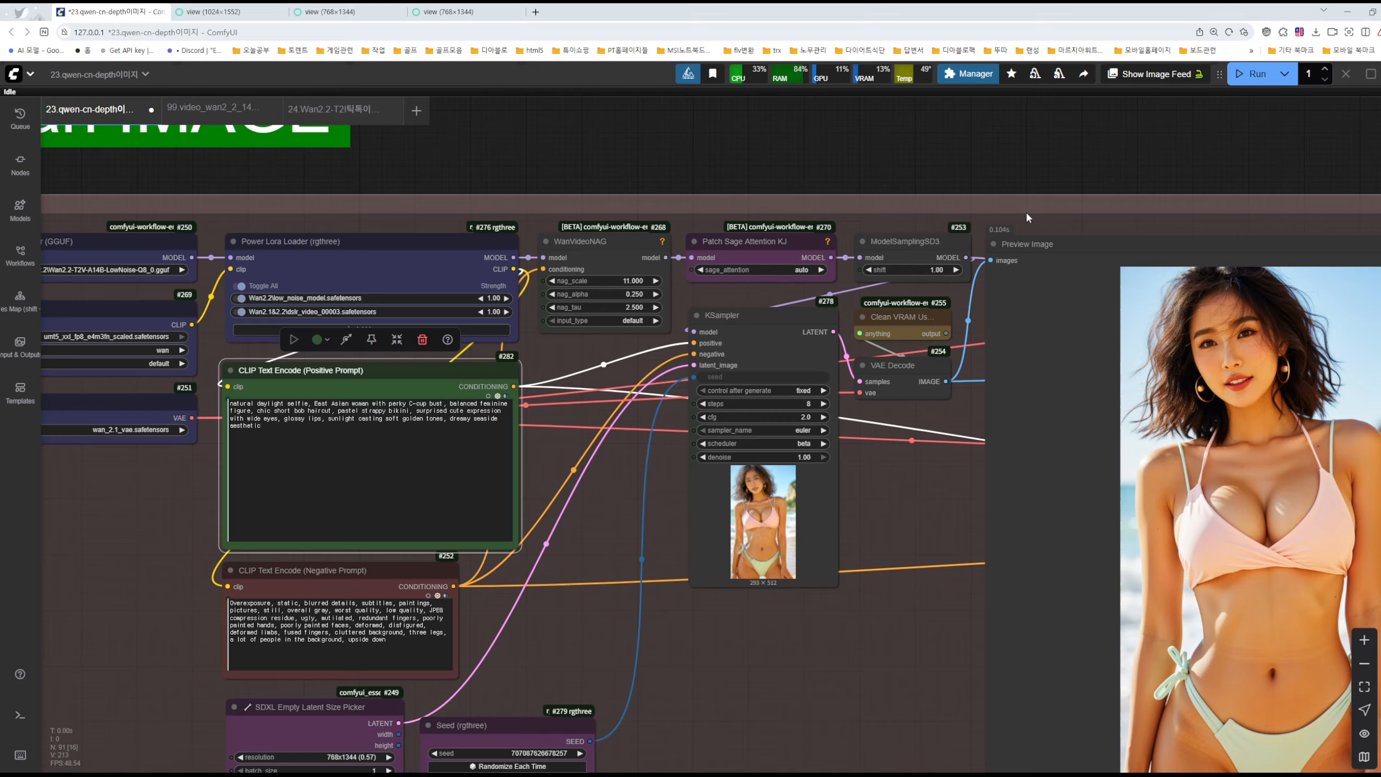
{"action": "left_click_drag", "start_coordinate": [1278, 99], "coordinate": [1222, 97]}
{"action": "left_click", "coordinate": [1243, 78]}
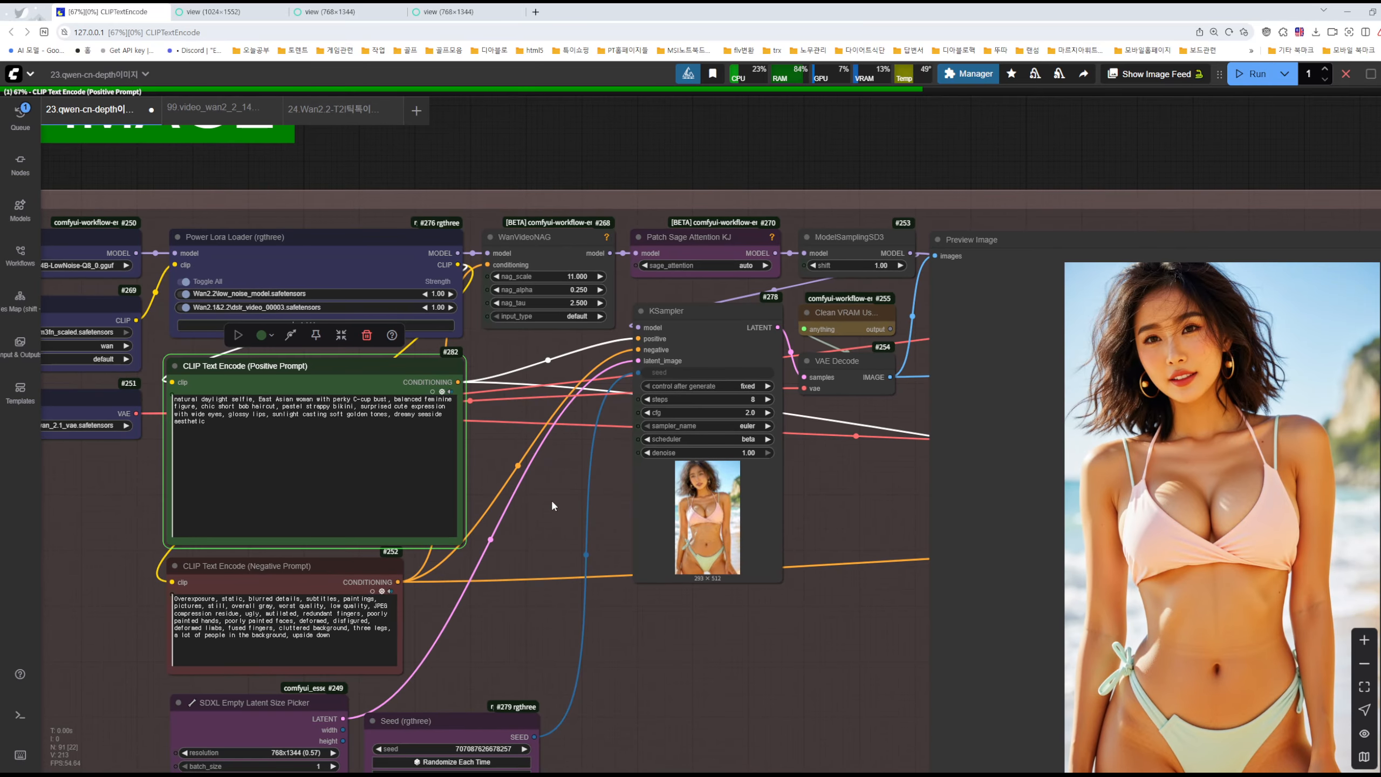
{"action": "left_click_drag", "start_coordinate": [555, 499], "coordinate": [882, 525]}
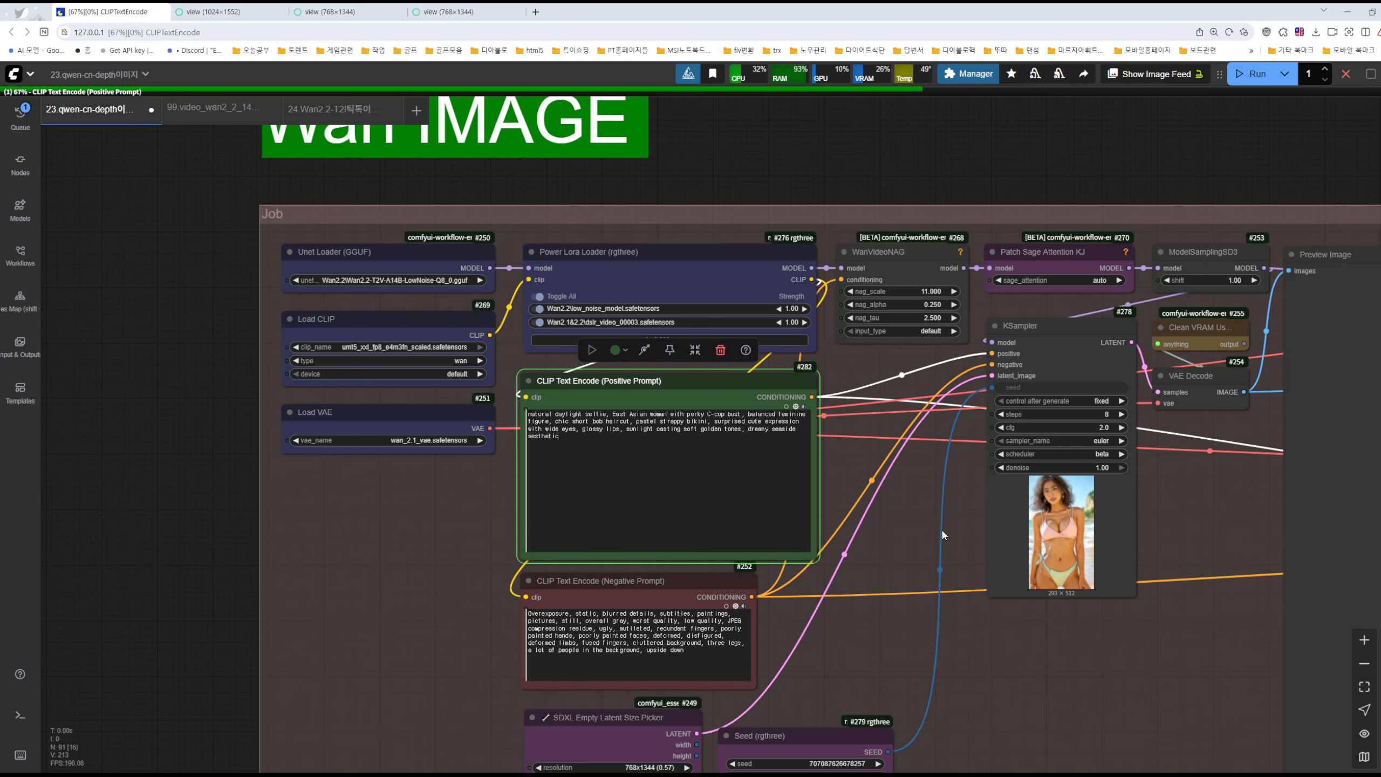
{"action": "left_click_drag", "start_coordinate": [915, 529], "coordinate": [717, 520]}
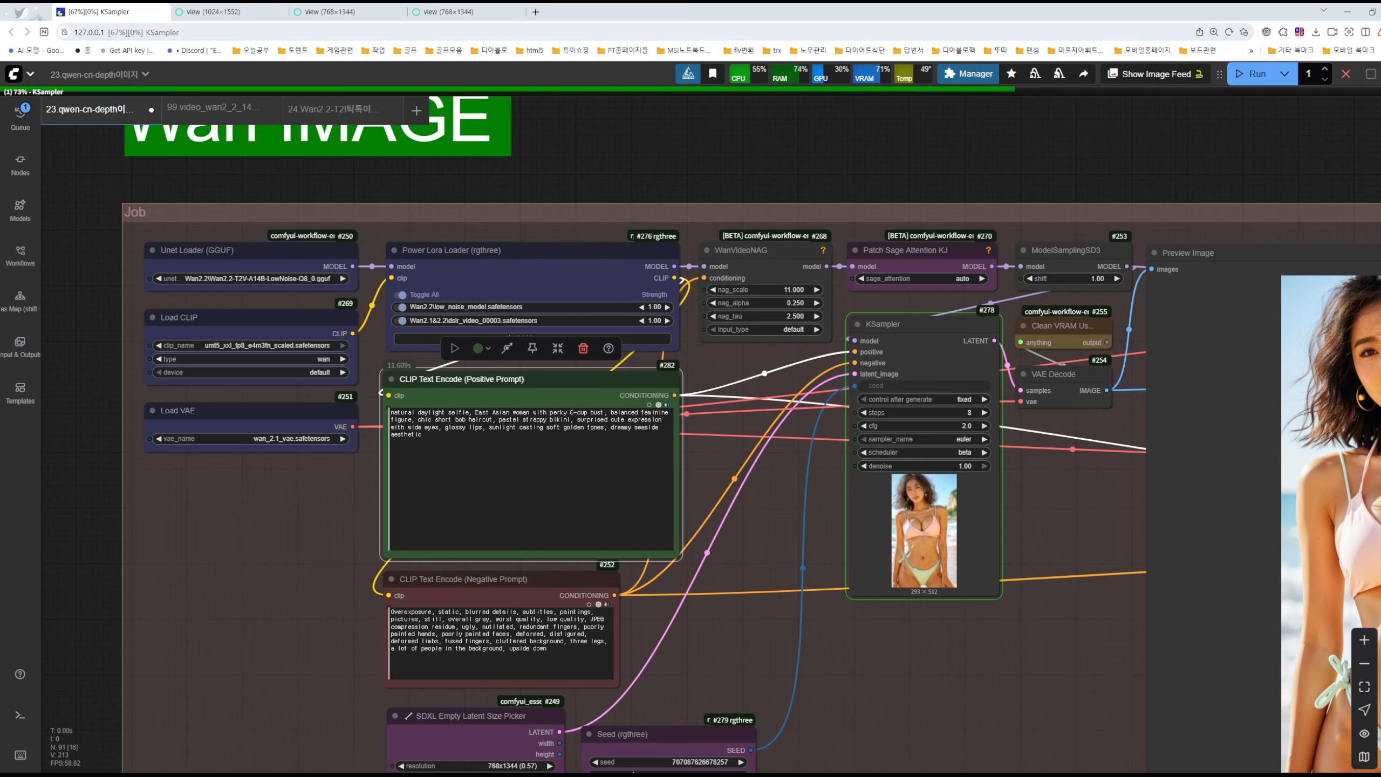
Bring up the qwen notes file, highlight the ComfyUI/models/diffusion_models path and minimise the notes window.
{"action": "key", "text": "alt+Tab"}
{"action": "scroll", "coordinate": [653, 256], "scroll_direction": "up", "scroll_amount": 3}
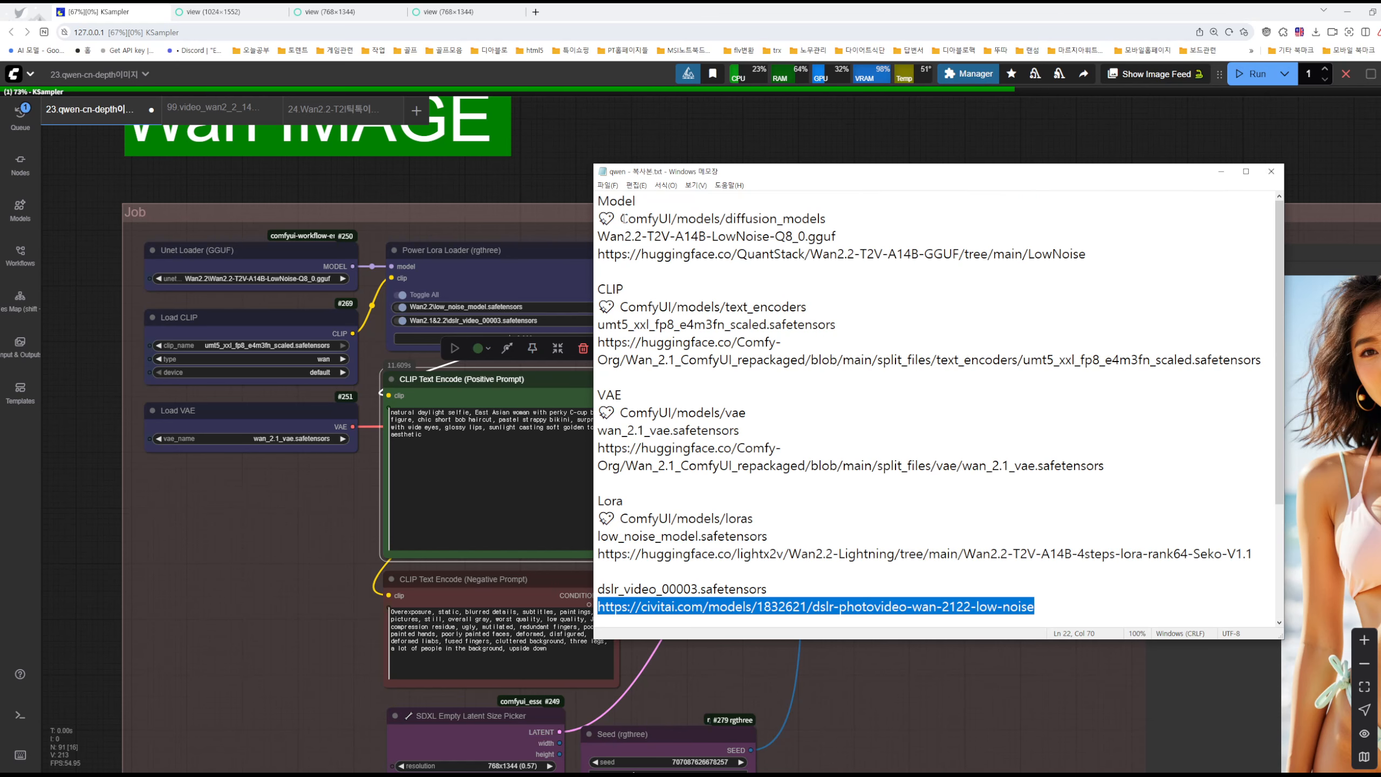
{"action": "left_click_drag", "start_coordinate": [623, 218], "coordinate": [889, 224]}
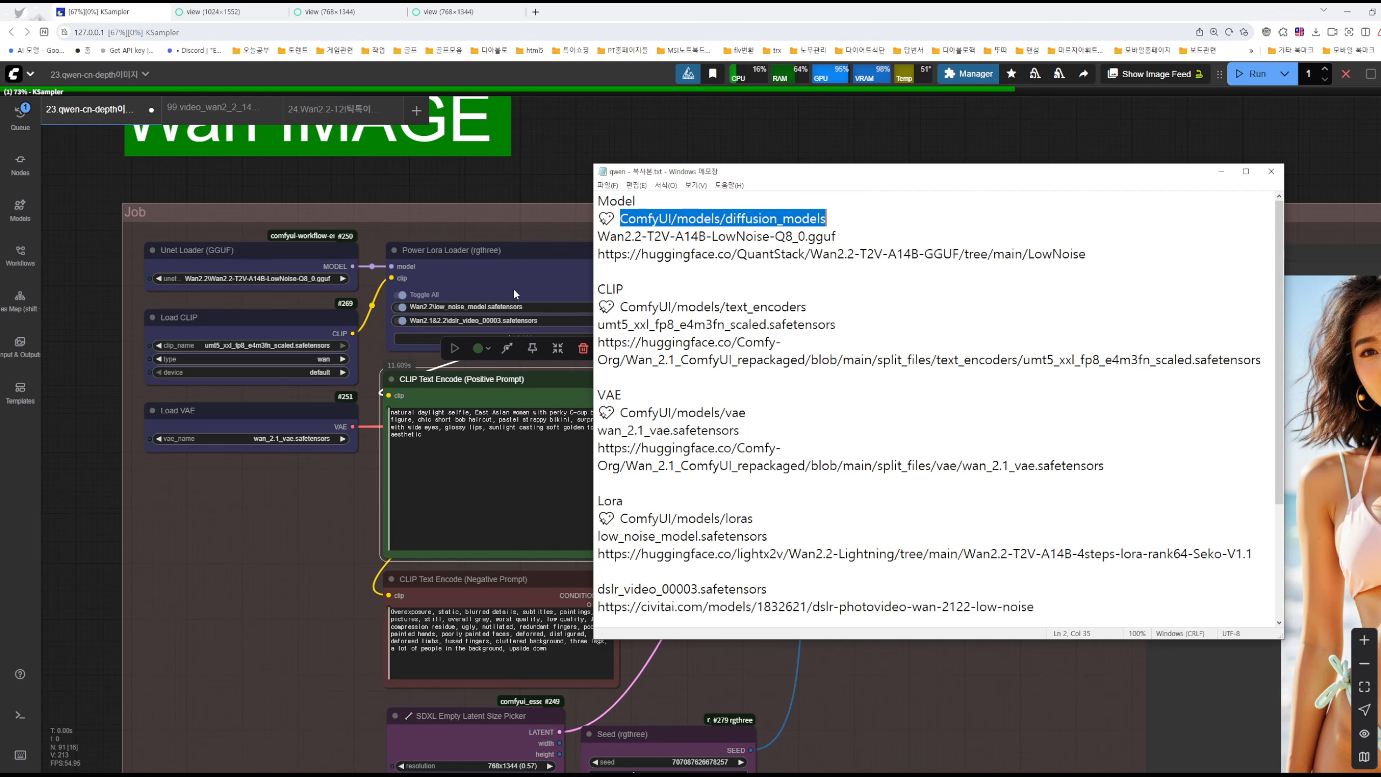
{"action": "left_click", "coordinate": [1221, 175]}
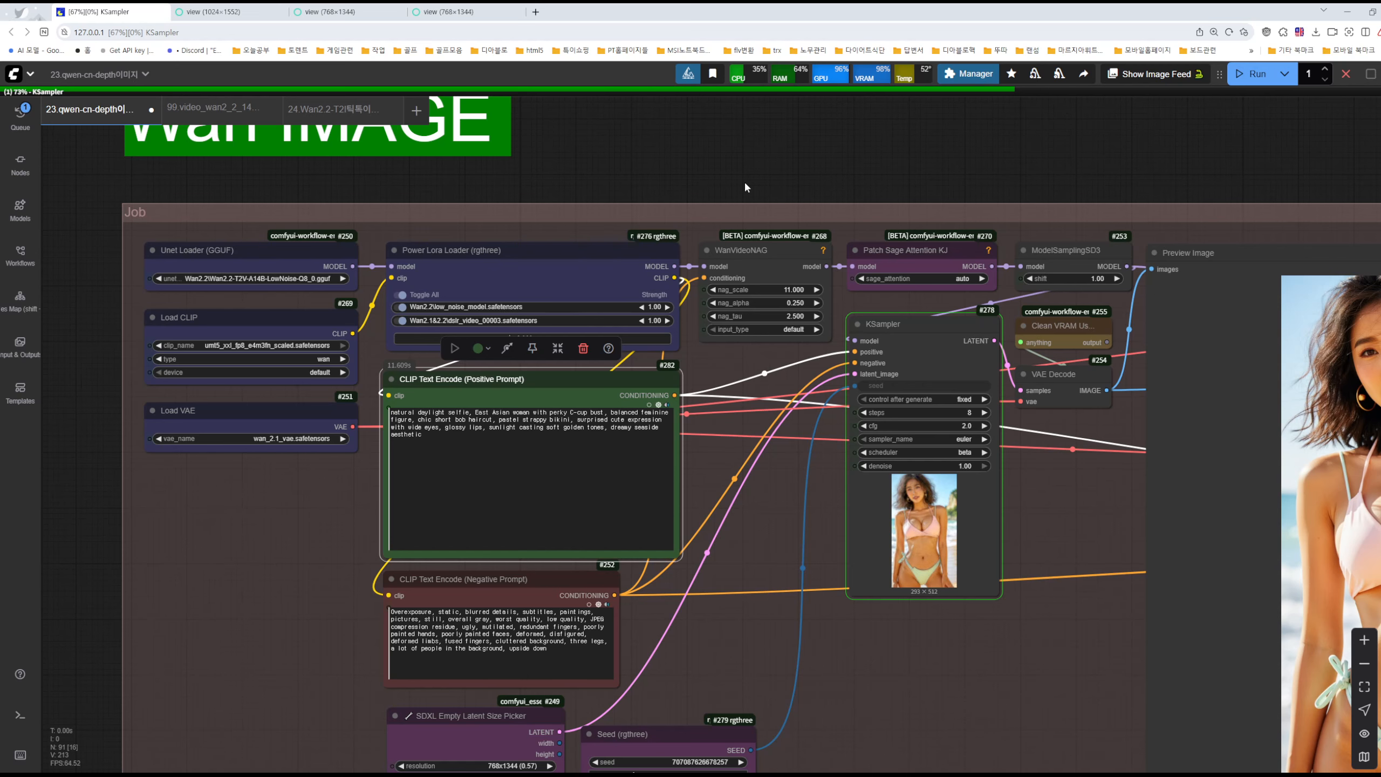
Show This PC in File Explorer, reposition its window and open the SK2TB (H:) drive.
{"action": "key", "text": "super"}
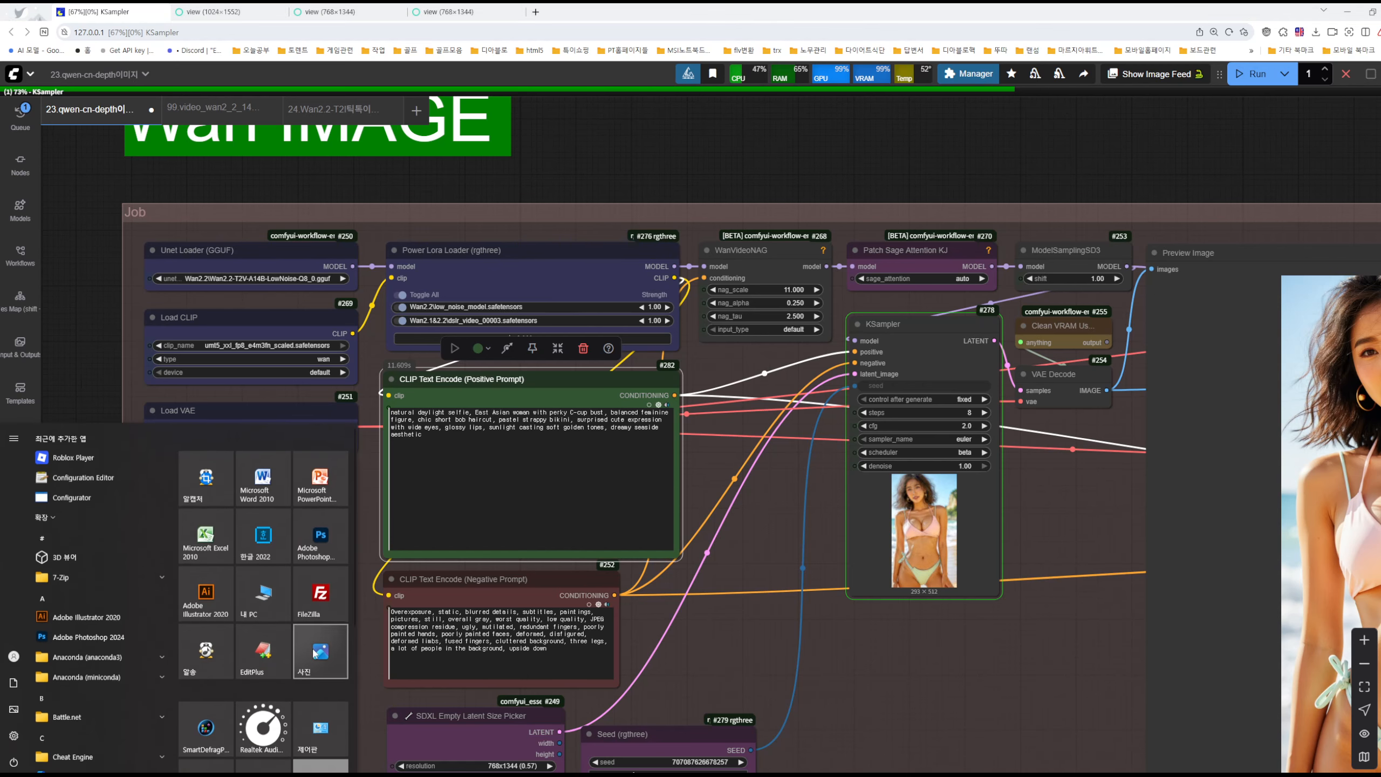
{"action": "left_click", "coordinate": [263, 593]}
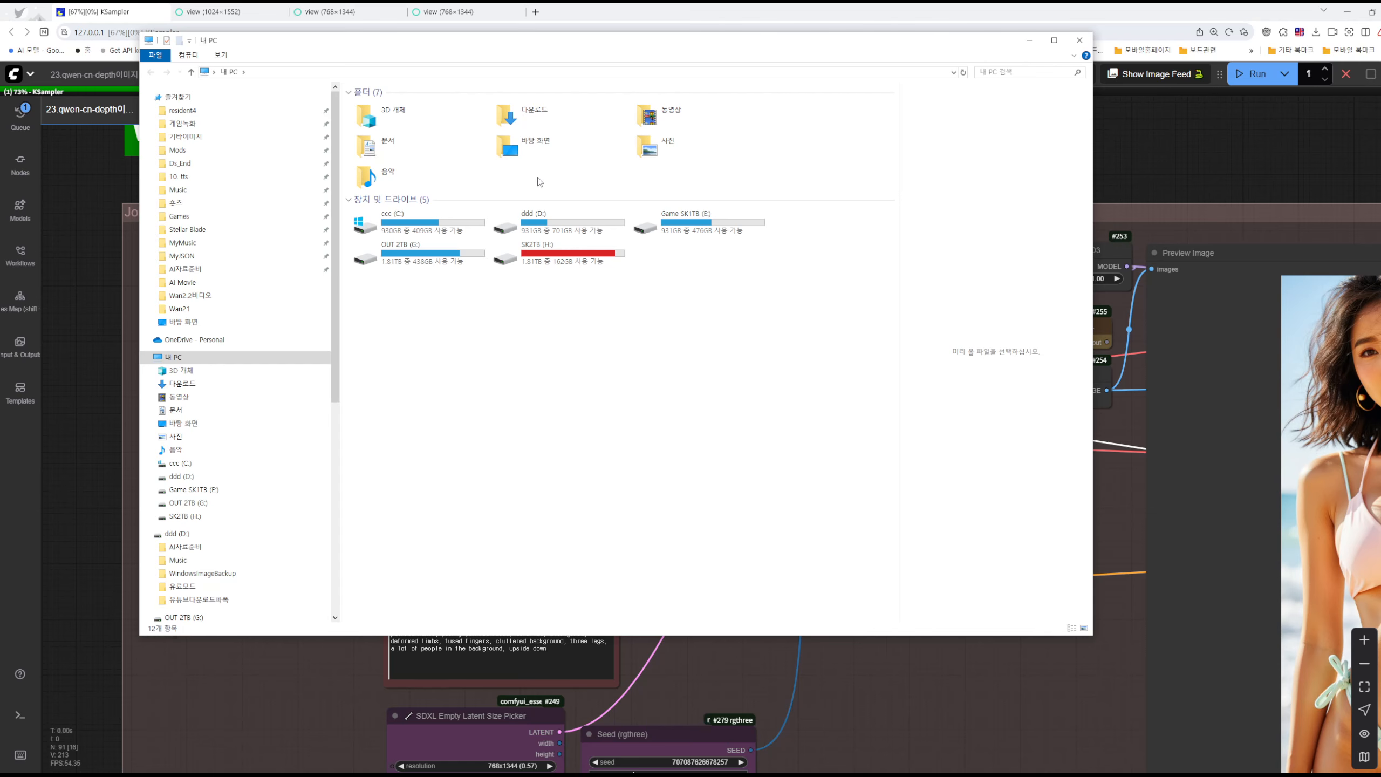
{"action": "left_click", "coordinate": [439, 228]}
{"action": "left_click", "coordinate": [551, 255]}
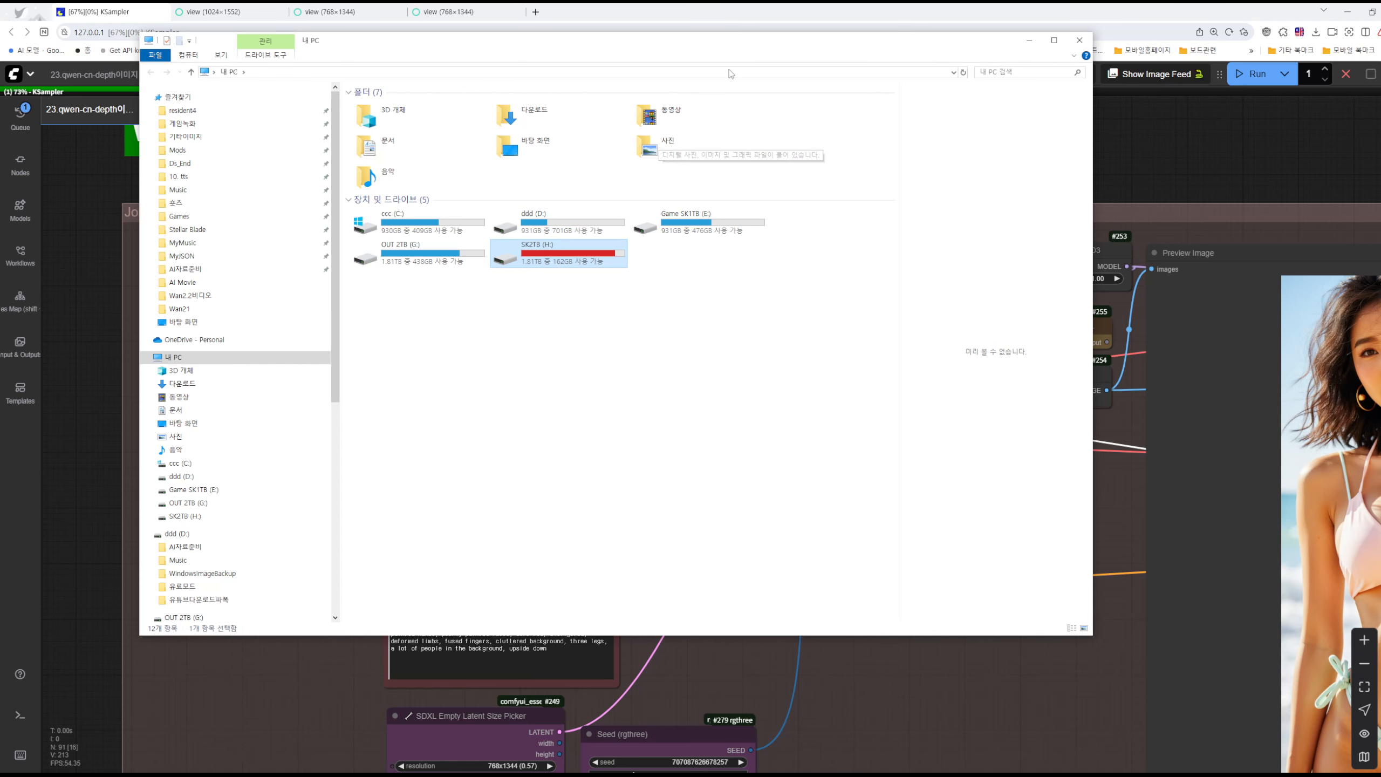
{"action": "left_click_drag", "start_coordinate": [757, 46], "coordinate": [894, 79]}
{"action": "double_click", "coordinate": [692, 289]}
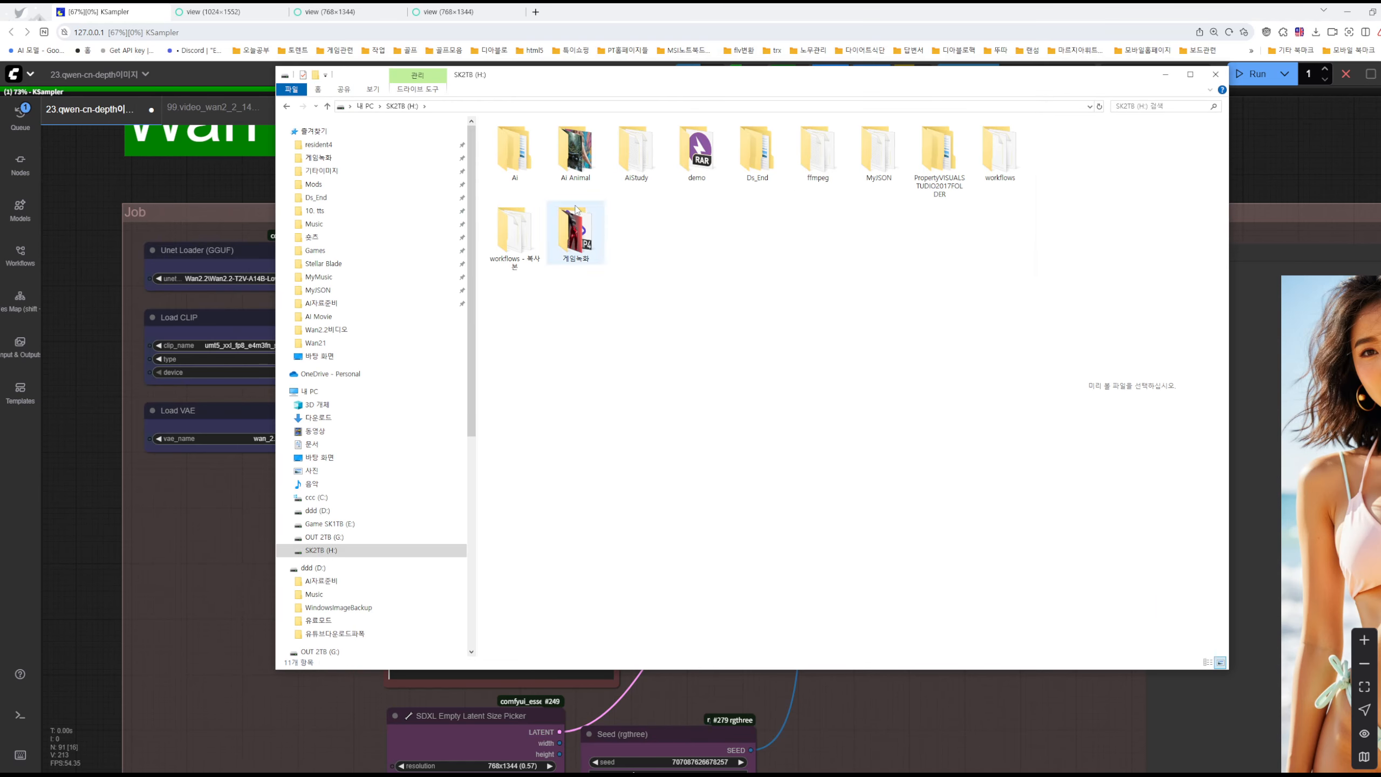
Open the Ai folder on the SK2TB (H:) drive, look into its ComfyUI folder and return to Ai.
{"action": "left_click_drag", "start_coordinate": [618, 329], "coordinate": [1056, 142]}
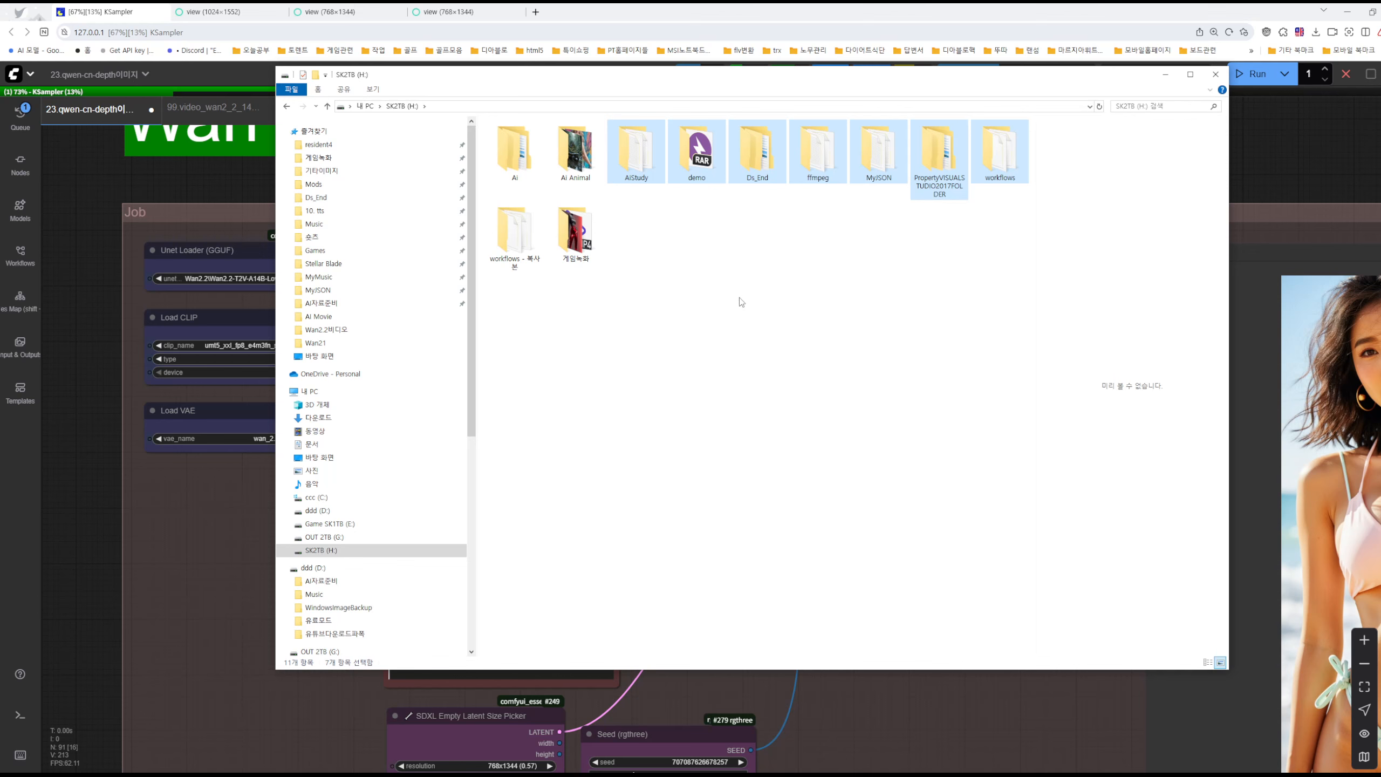
{"action": "left_click", "coordinate": [515, 153]}
{"action": "double_click", "coordinate": [515, 154]}
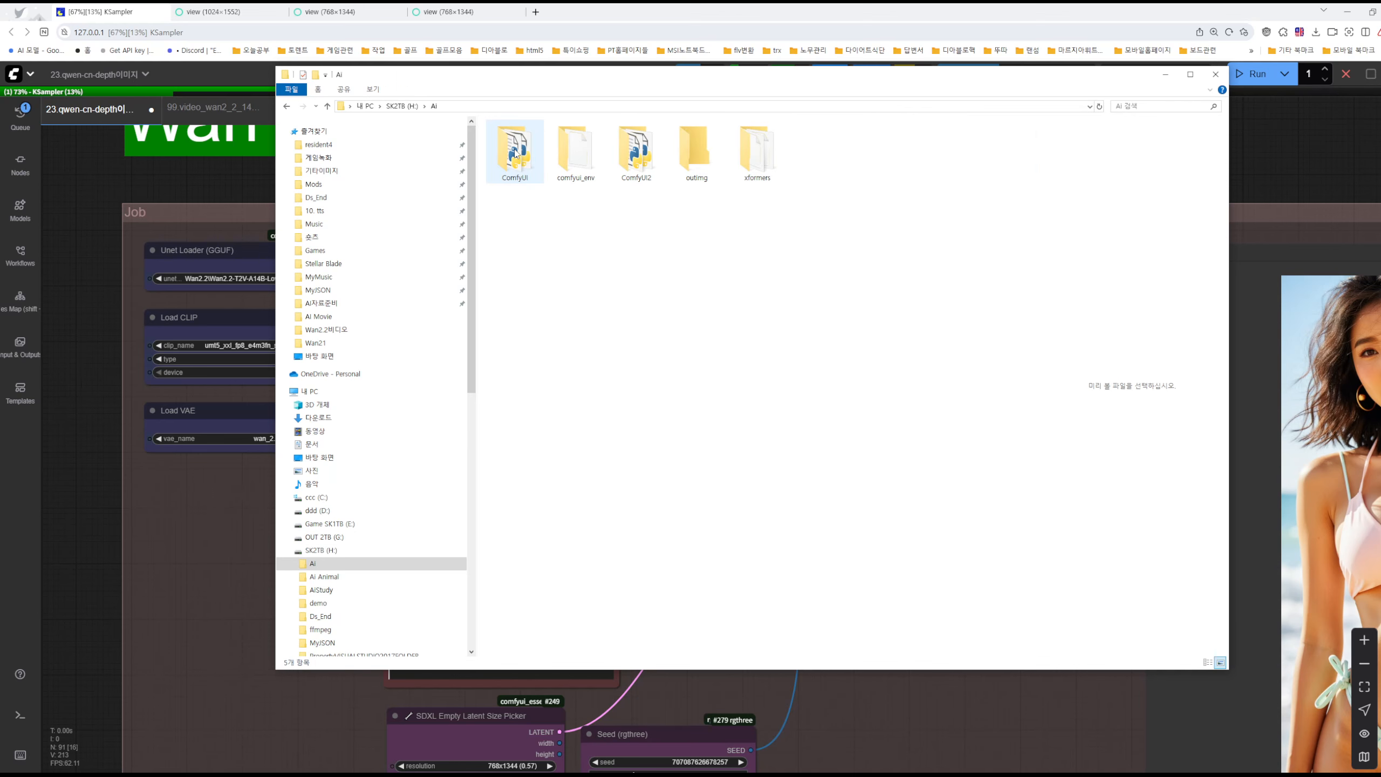
{"action": "double_click", "coordinate": [514, 153]}
{"action": "left_click", "coordinate": [328, 106]}
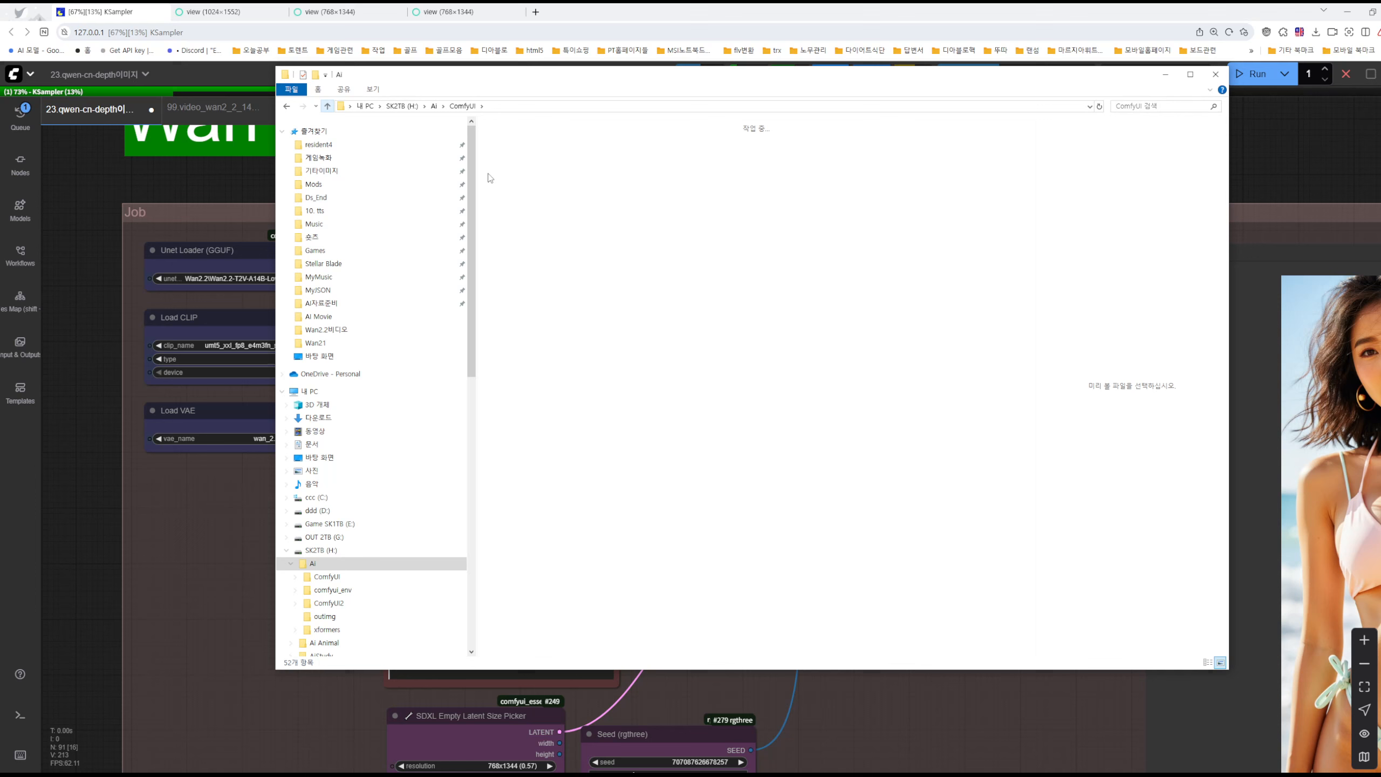
Check the ComfyUI folder's size in its properties, point it out in the zoomed view and close the properties.
{"action": "right_click", "coordinate": [520, 159]}
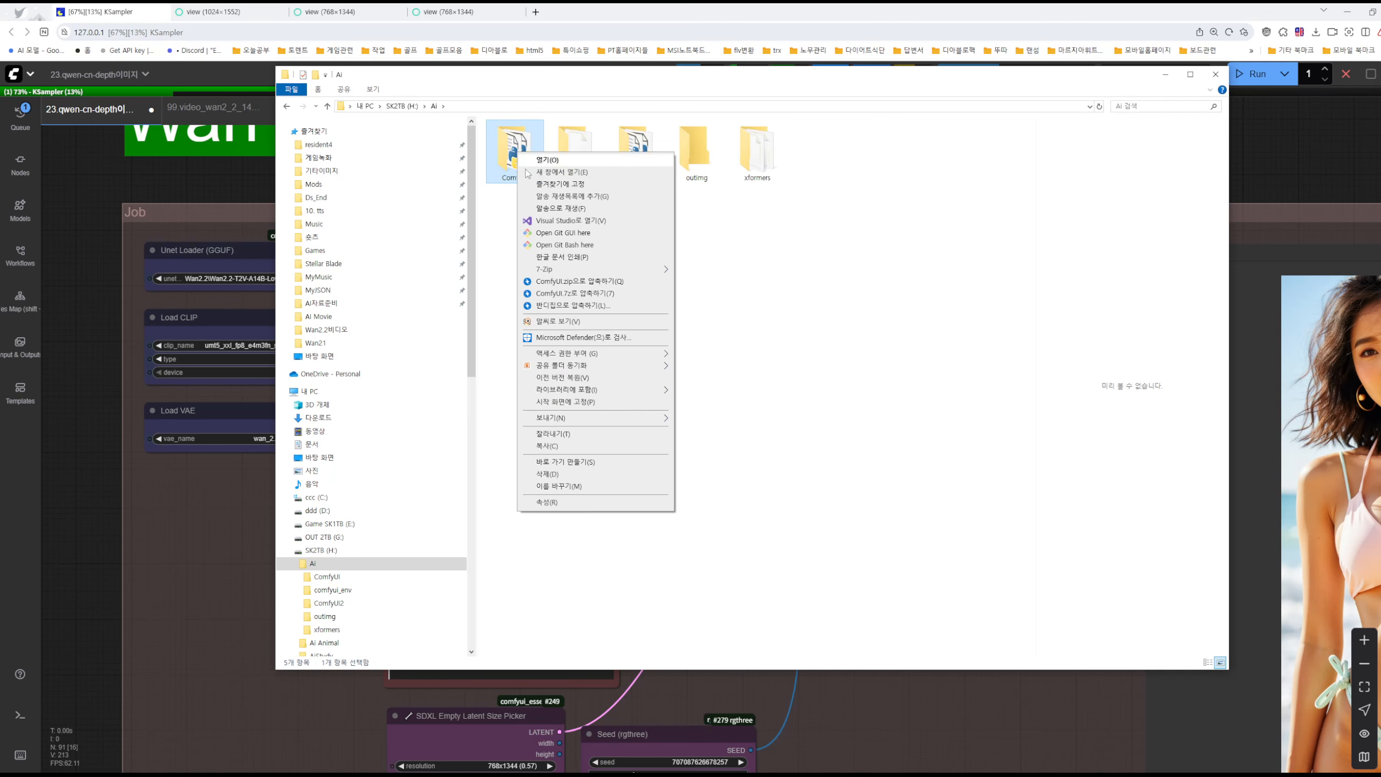
{"action": "left_click", "coordinate": [564, 505]}
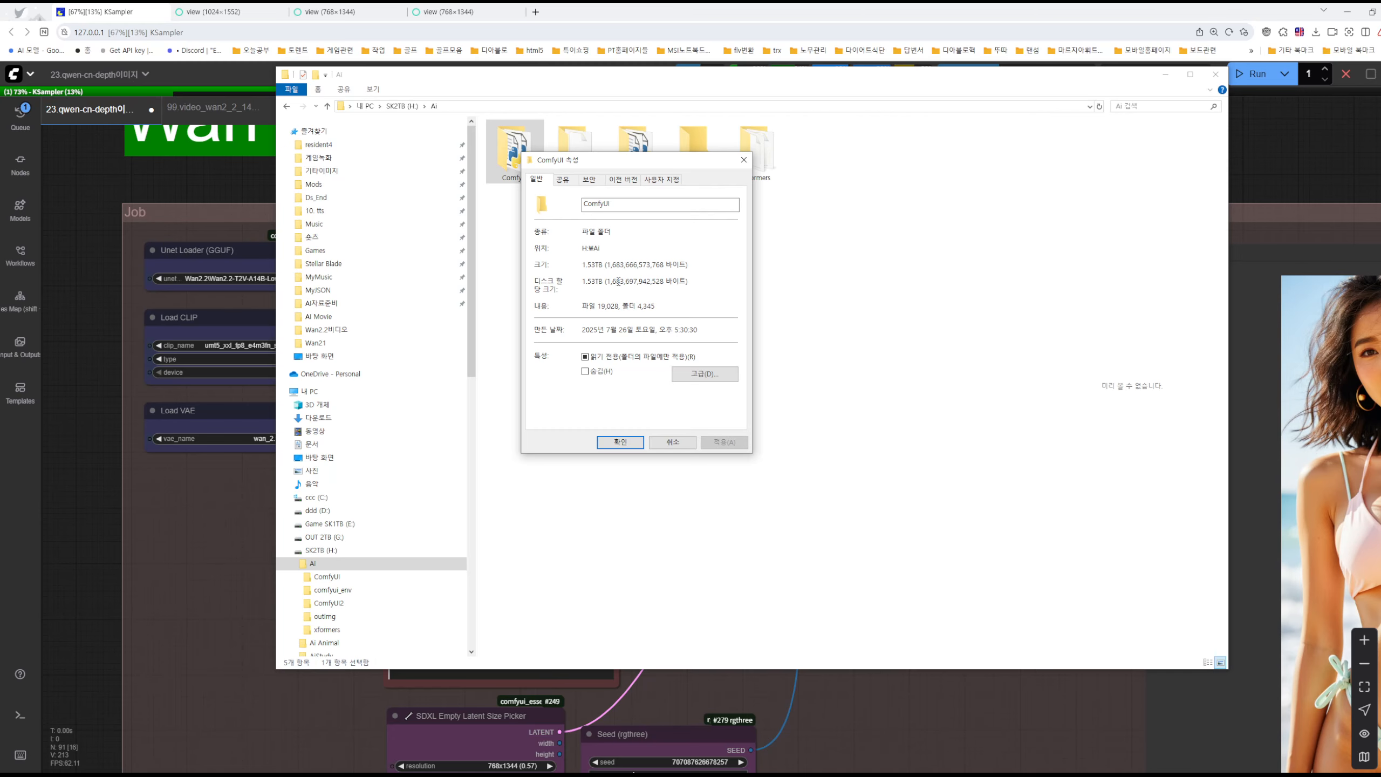
{"action": "key", "text": "ctrl+1"}
{"action": "left_click", "coordinate": [599, 281]}
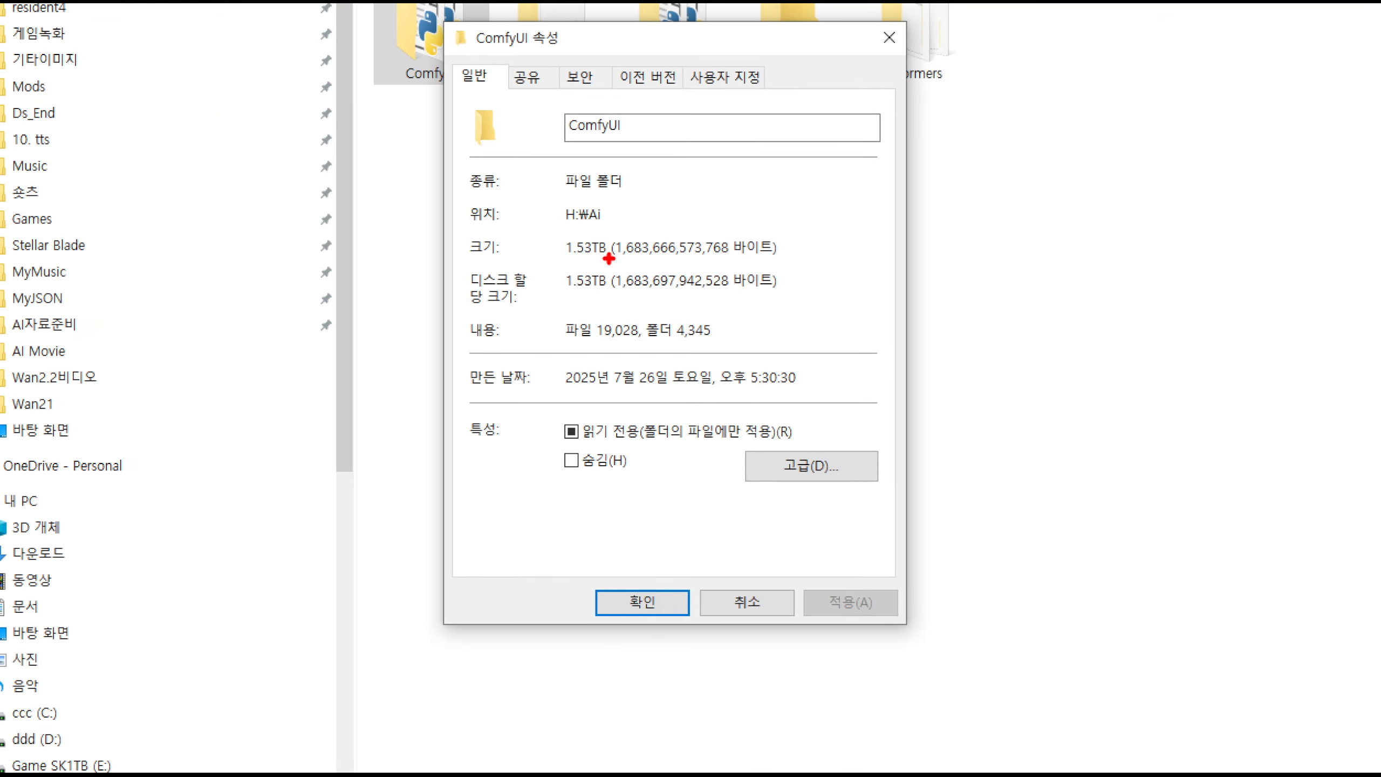
{"action": "left_click_drag", "start_coordinate": [612, 260], "coordinate": [611, 247]}
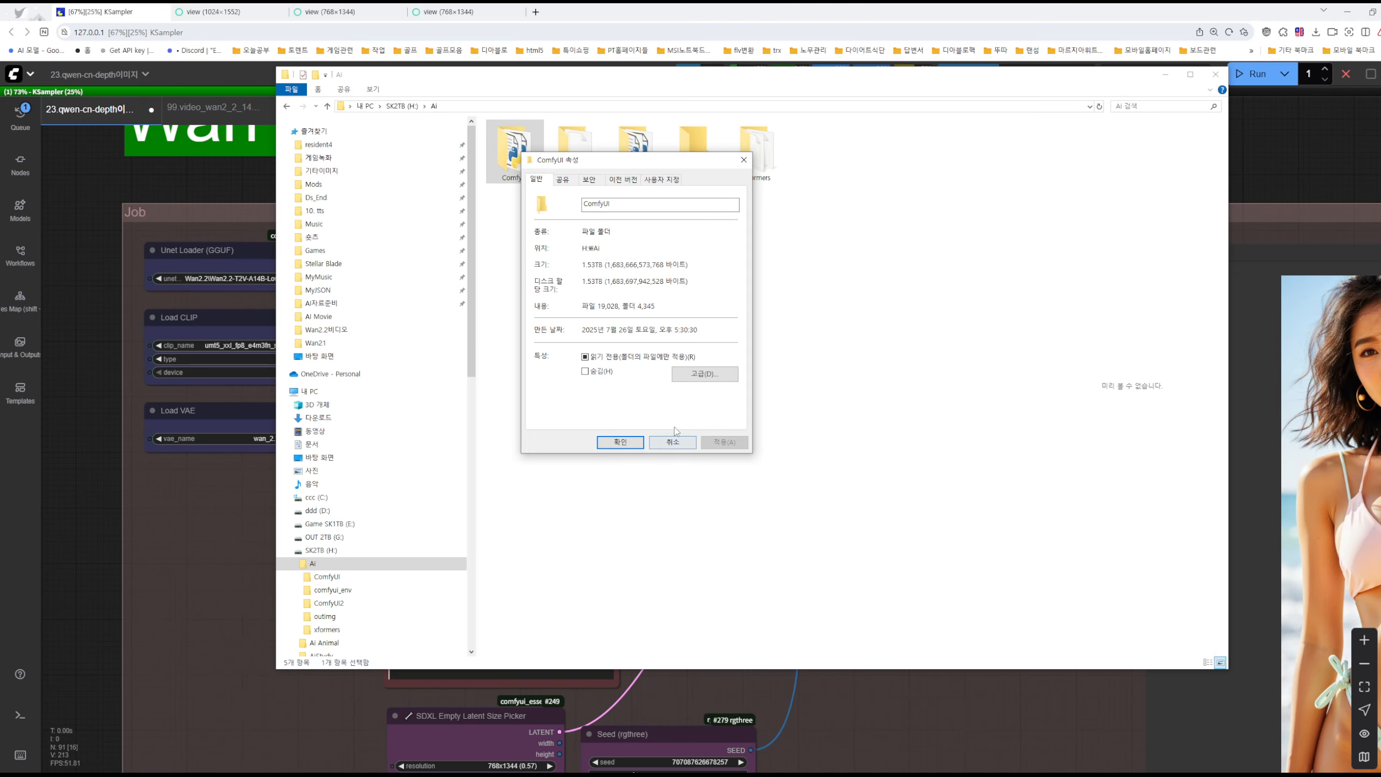
{"action": "left_click", "coordinate": [675, 435]}
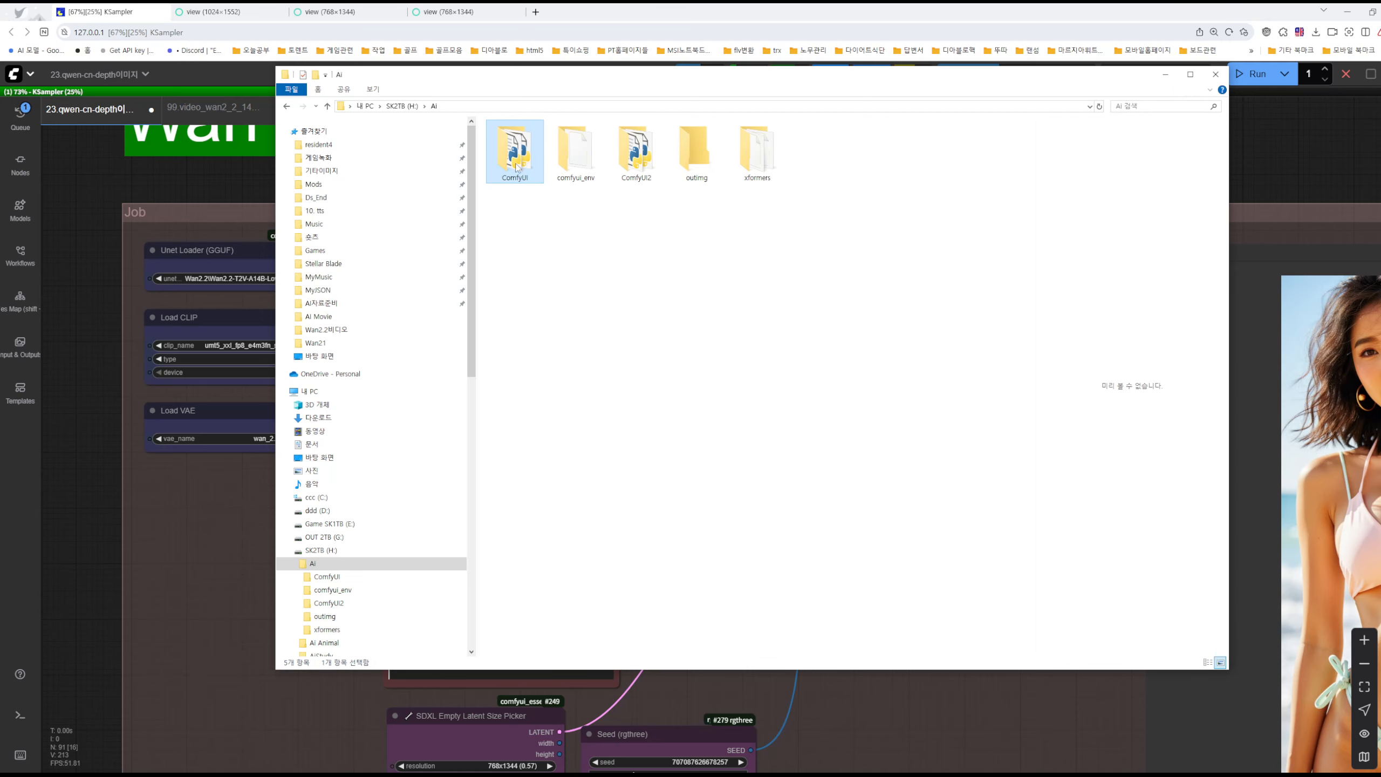
Draw a tall freehand box below the folders in the zoomed view of the Ai folder and leave the annotation view.
{"action": "mouse_move", "coordinate": [516, 168]}
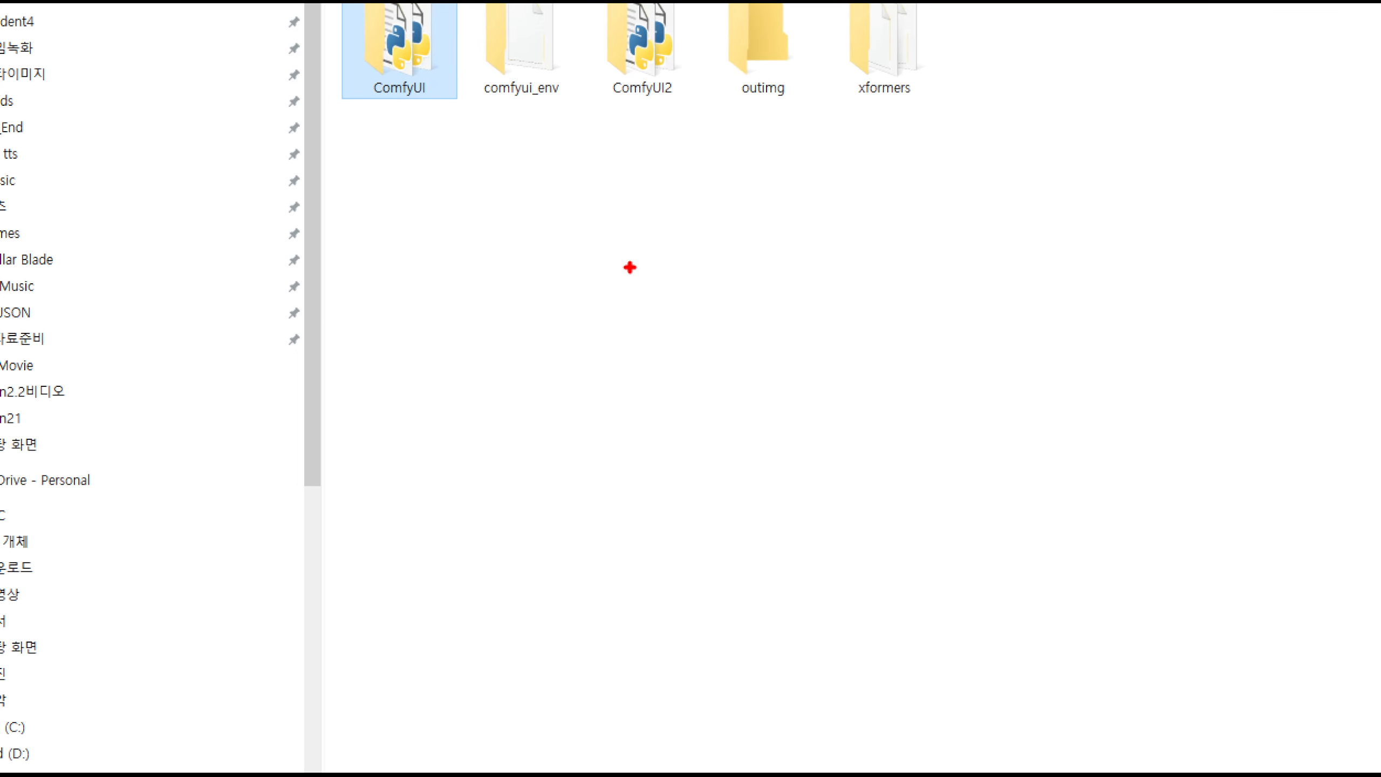
{"action": "left_click_drag", "start_coordinate": [630, 266], "coordinate": [623, 440]}
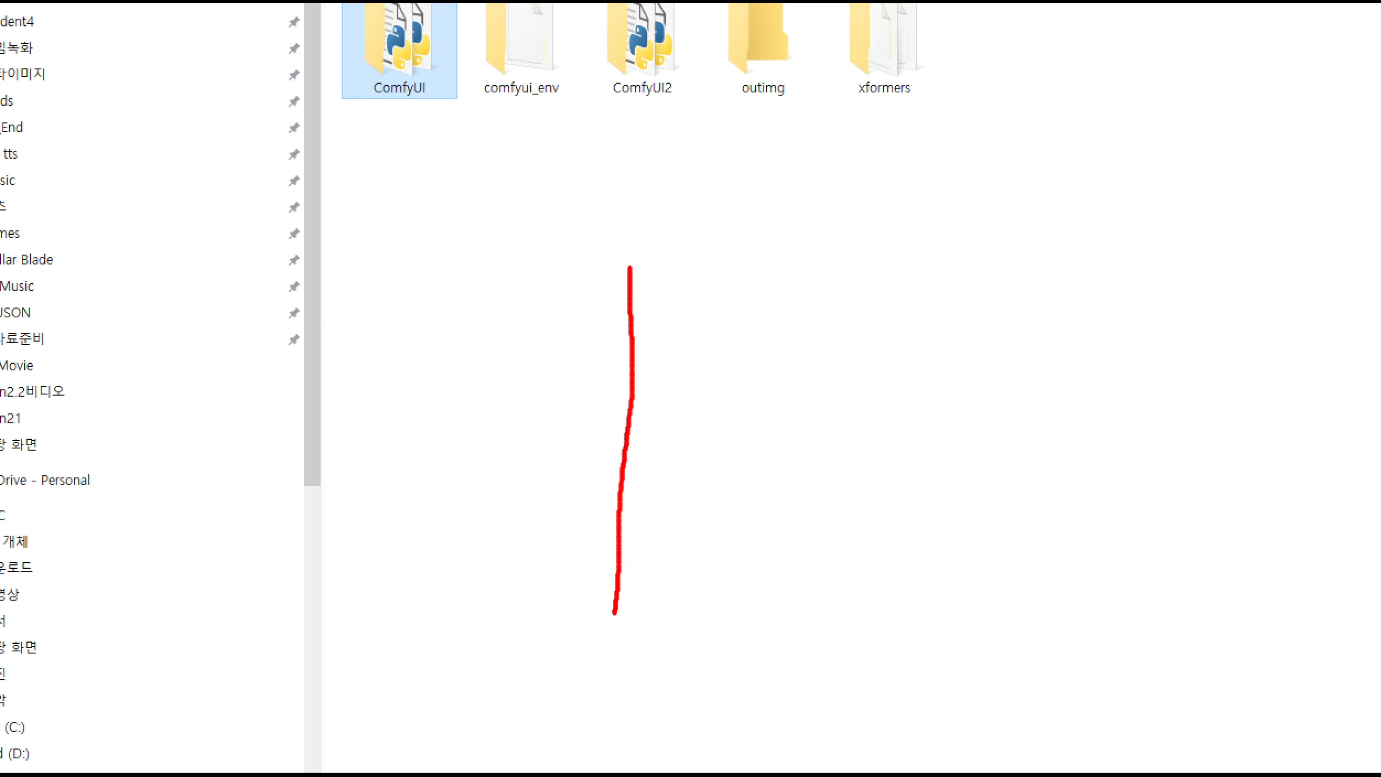
{"action": "mouse_move", "coordinate": [614, 612]}
{"action": "left_mouse_down"}
{"action": "mouse_move", "coordinate": [762, 359]}
{"action": "mouse_move", "coordinate": [727, 242]}
{"action": "mouse_move", "coordinate": [616, 234]}
{"action": "left_mouse_up"}
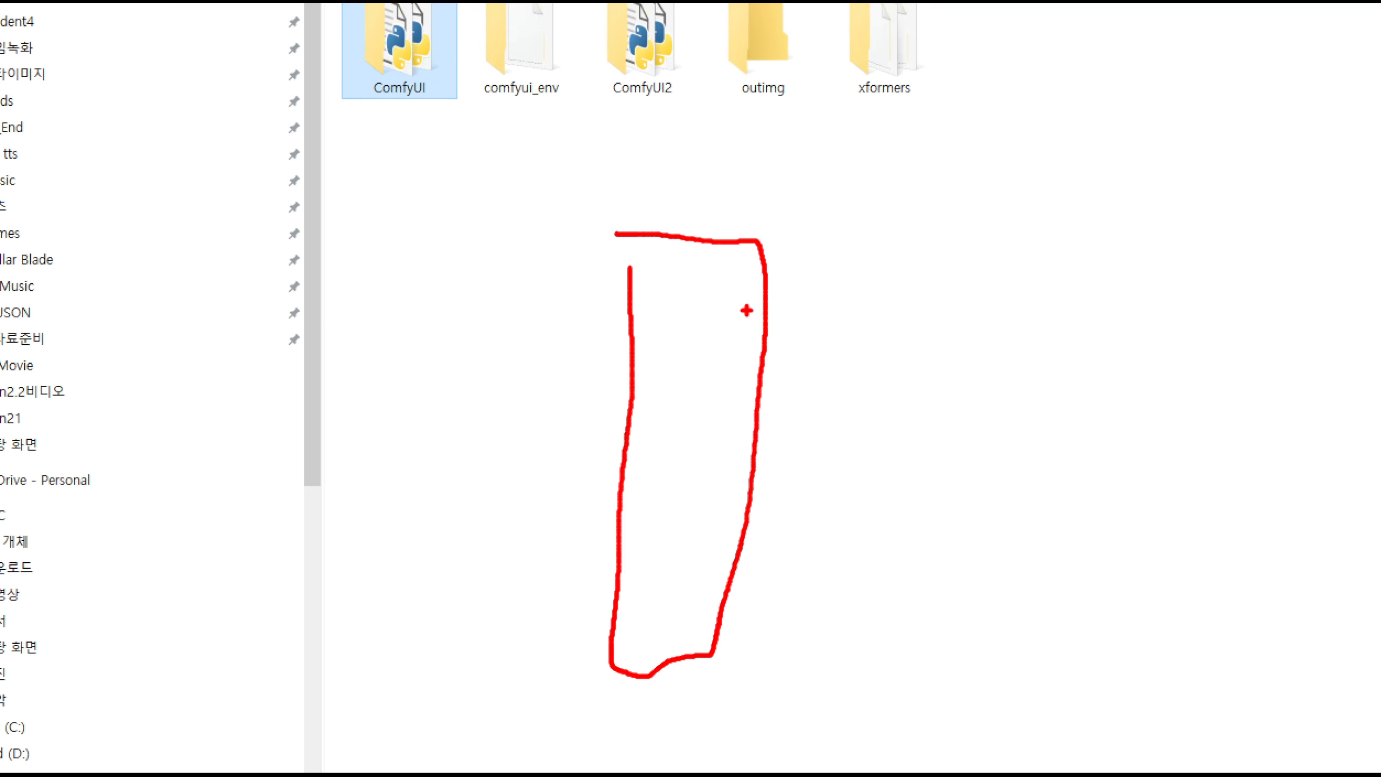
{"action": "left_click_drag", "start_coordinate": [764, 322], "coordinate": [895, 345]}
{"action": "key", "text": "Escape"}
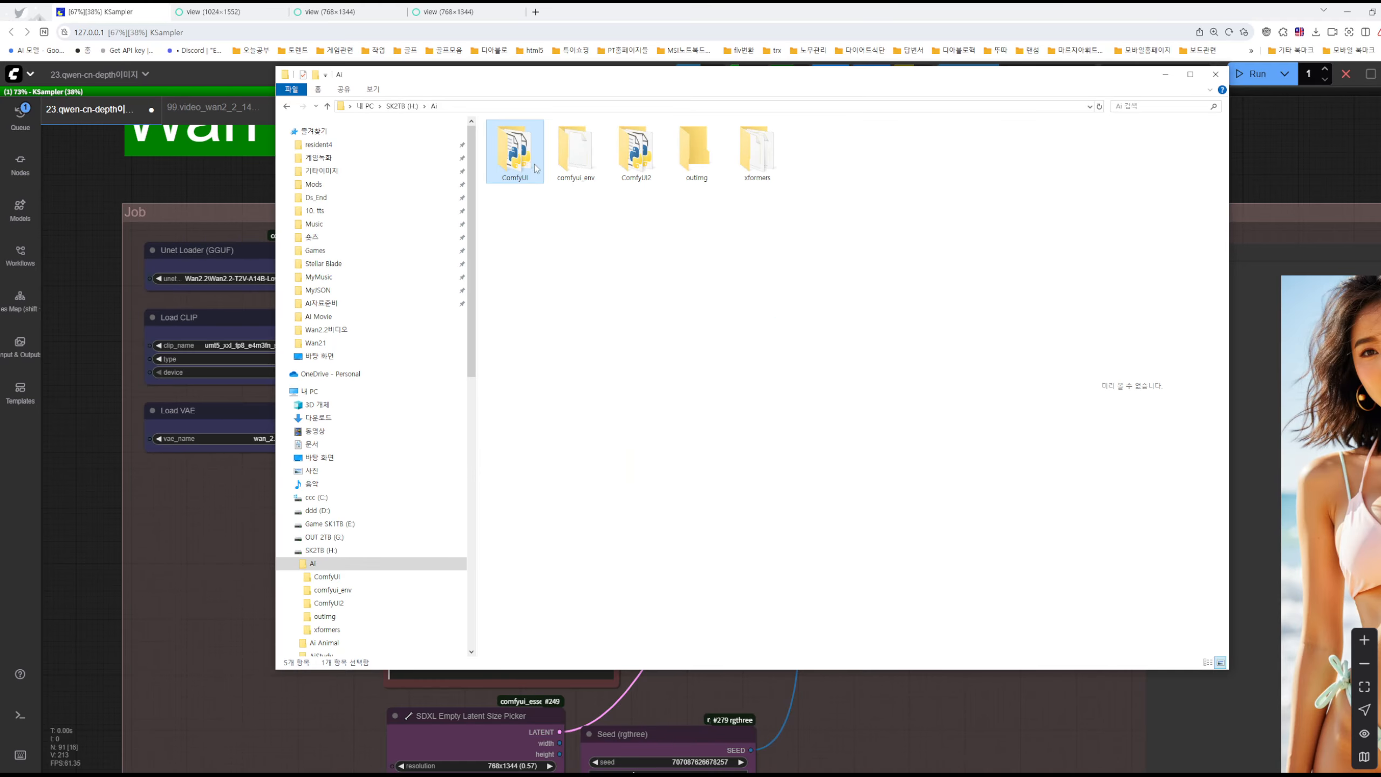
Shift the File Explorer window slightly and go back up from the Ai folder to the drive overview in This PC.
{"action": "left_click_drag", "start_coordinate": [1123, 80], "coordinate": [1134, 101]}
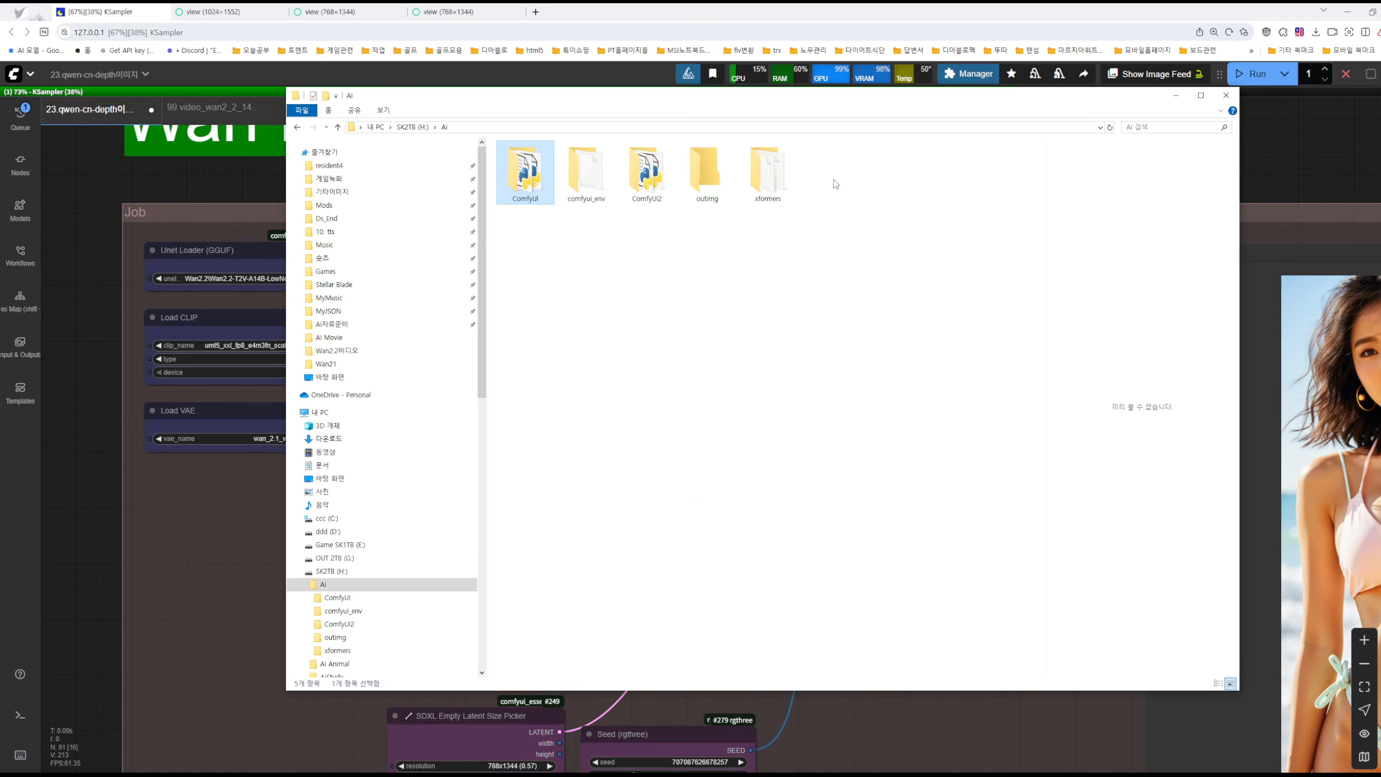
{"action": "mouse_move", "coordinate": [536, 184]}
{"action": "left_click", "coordinate": [338, 126]}
{"action": "left_click", "coordinate": [337, 127]}
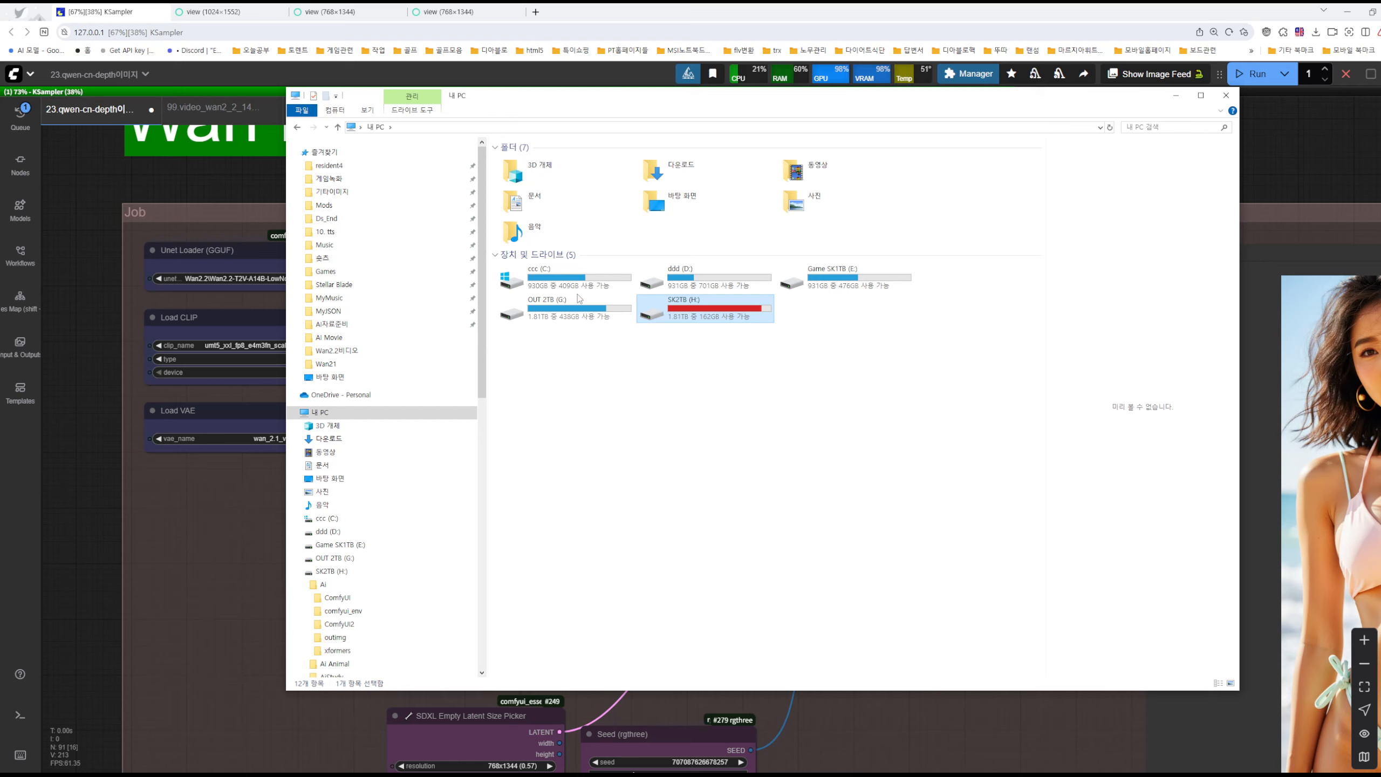
Select the ddd (D:) drive in the drive overview and close File Explorer.
{"action": "left_click", "coordinate": [680, 277]}
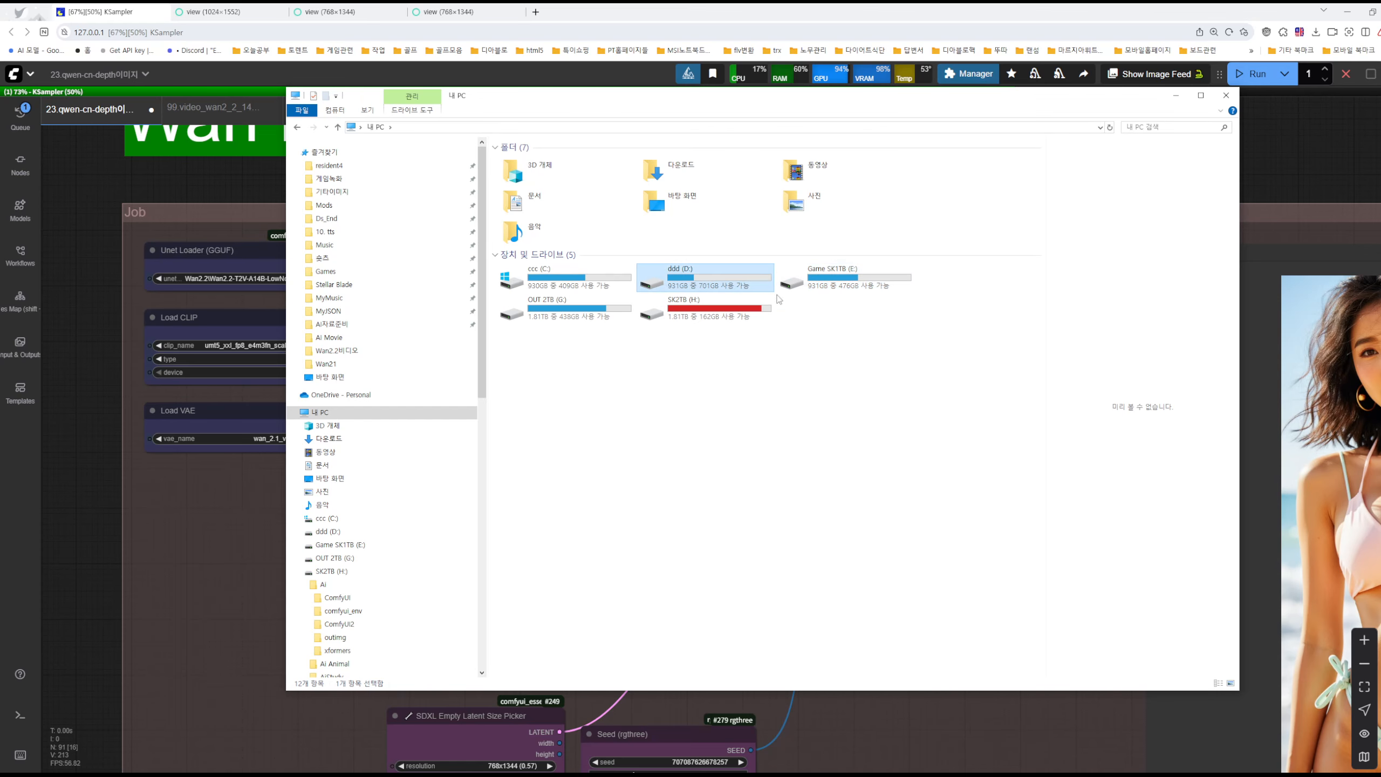
{"action": "left_click", "coordinate": [1224, 98]}
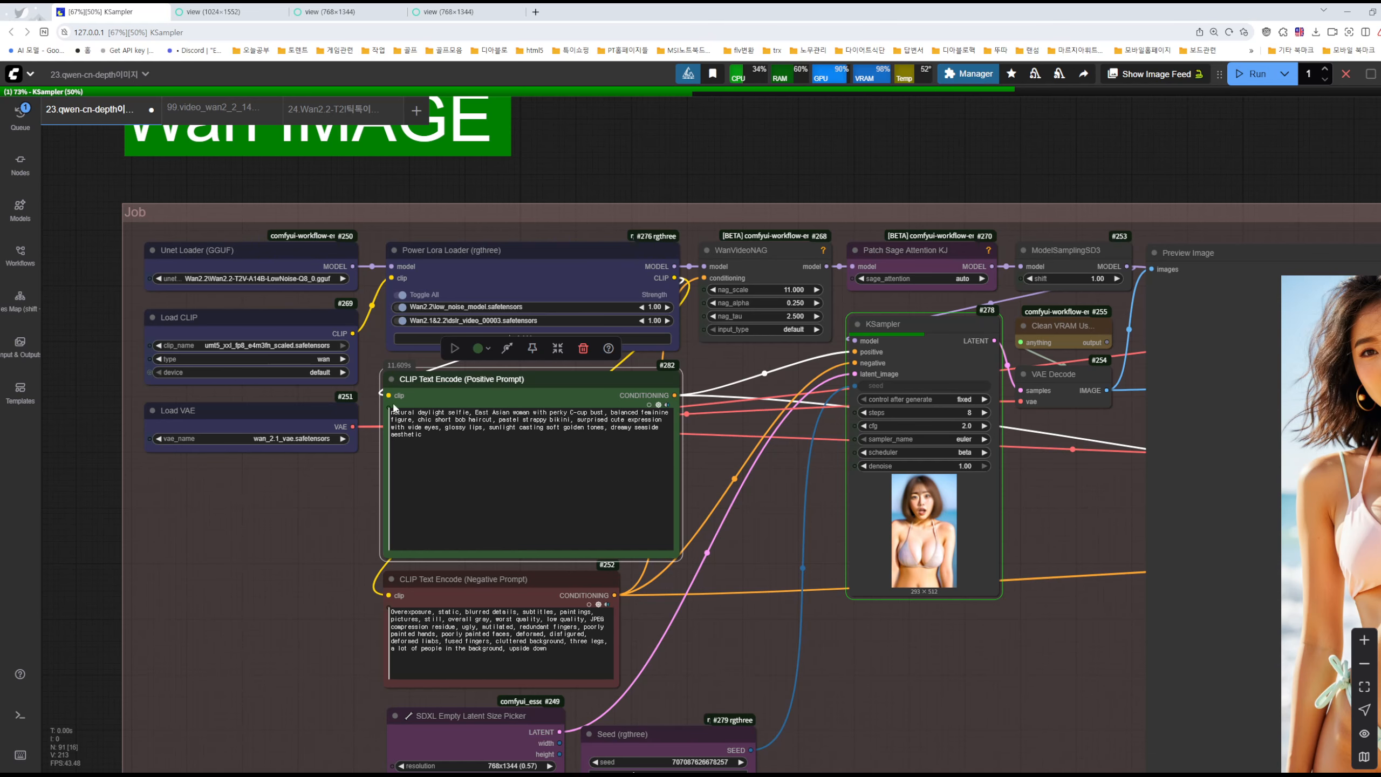
Examine the resolution setting of the SDXL Empty Latent Size Picker below the negative prompt.
{"action": "left_click_drag", "start_coordinate": [890, 720], "coordinate": [829, 482]}
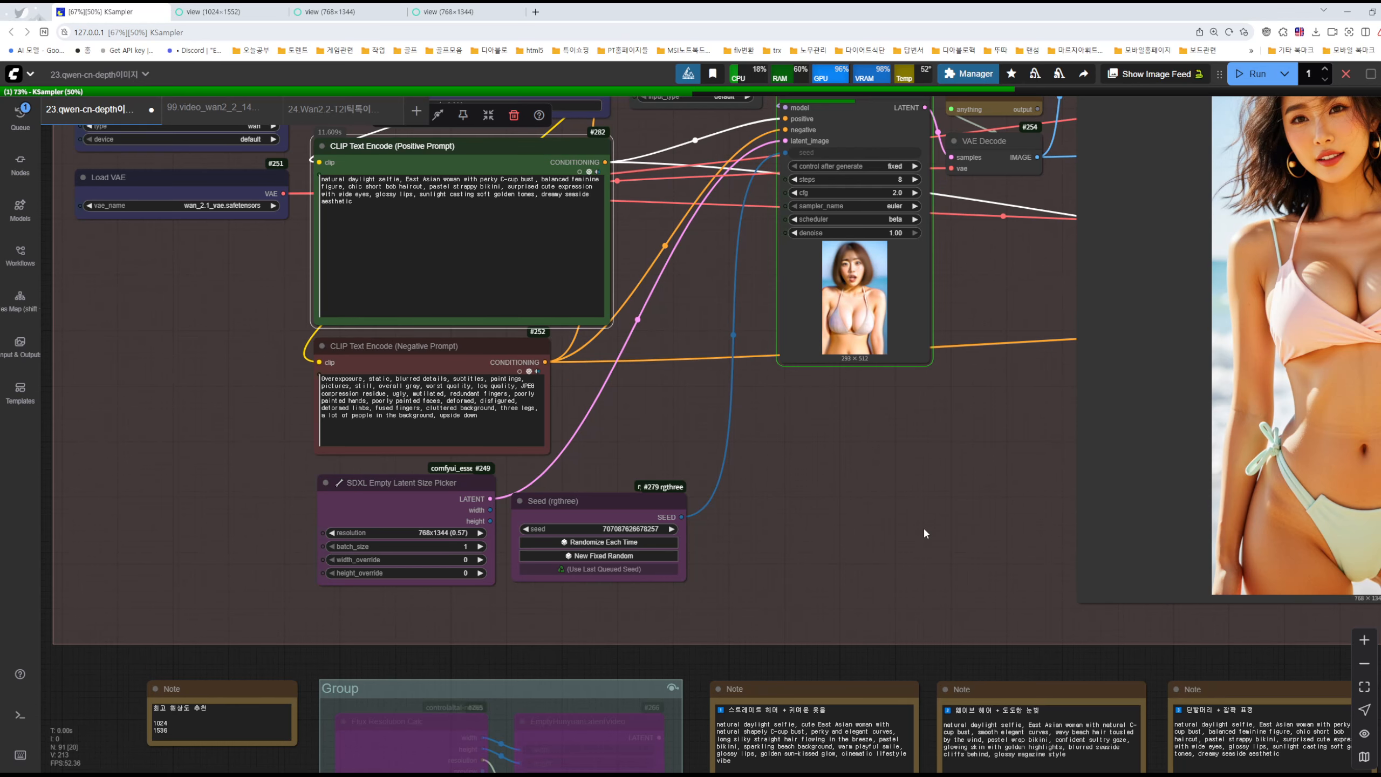
{"action": "left_click_drag", "start_coordinate": [811, 562], "coordinate": [1036, 576]}
{"action": "scroll", "coordinate": [756, 568], "scroll_direction": "up", "scroll_amount": 5}
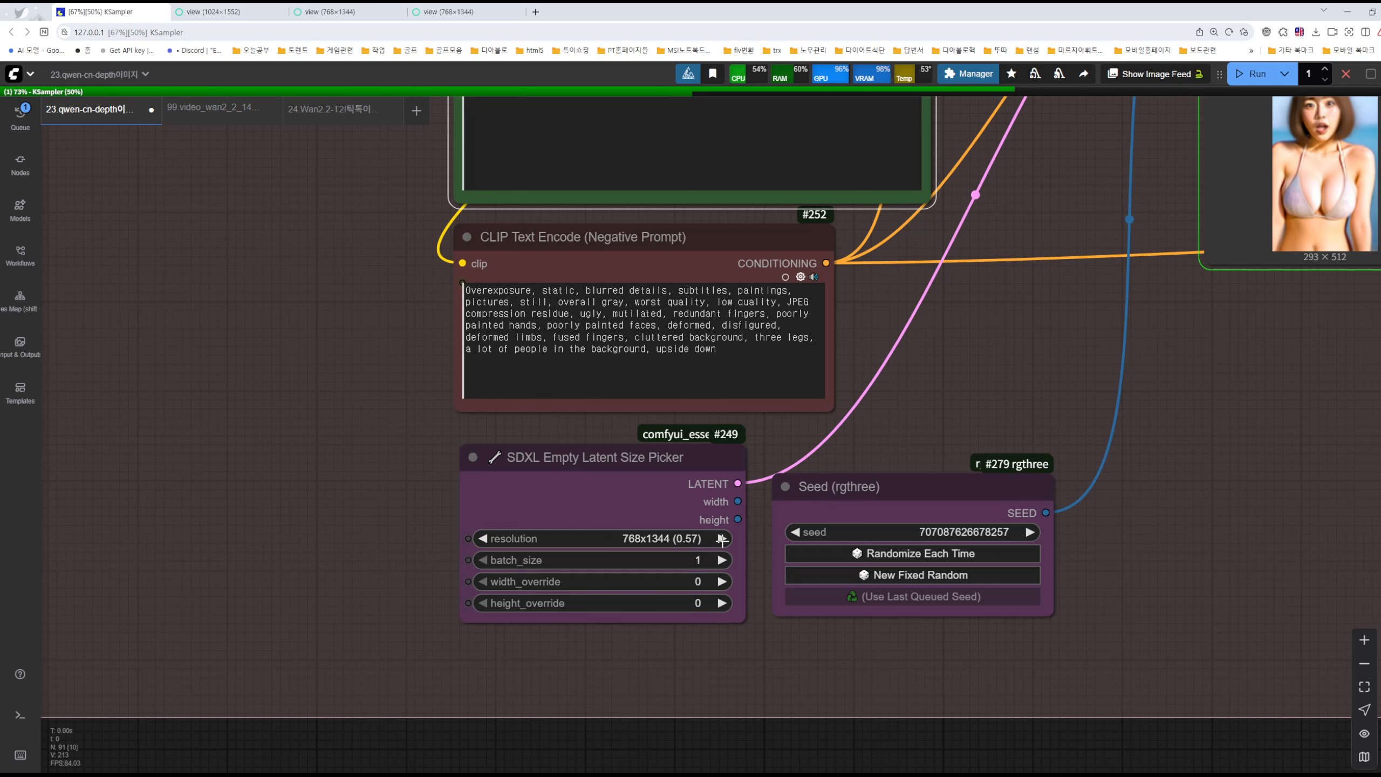
{"action": "scroll", "coordinate": [759, 579], "scroll_direction": "down", "scroll_amount": 4}
{"action": "left_click_drag", "start_coordinate": [1036, 616], "coordinate": [999, 418]}
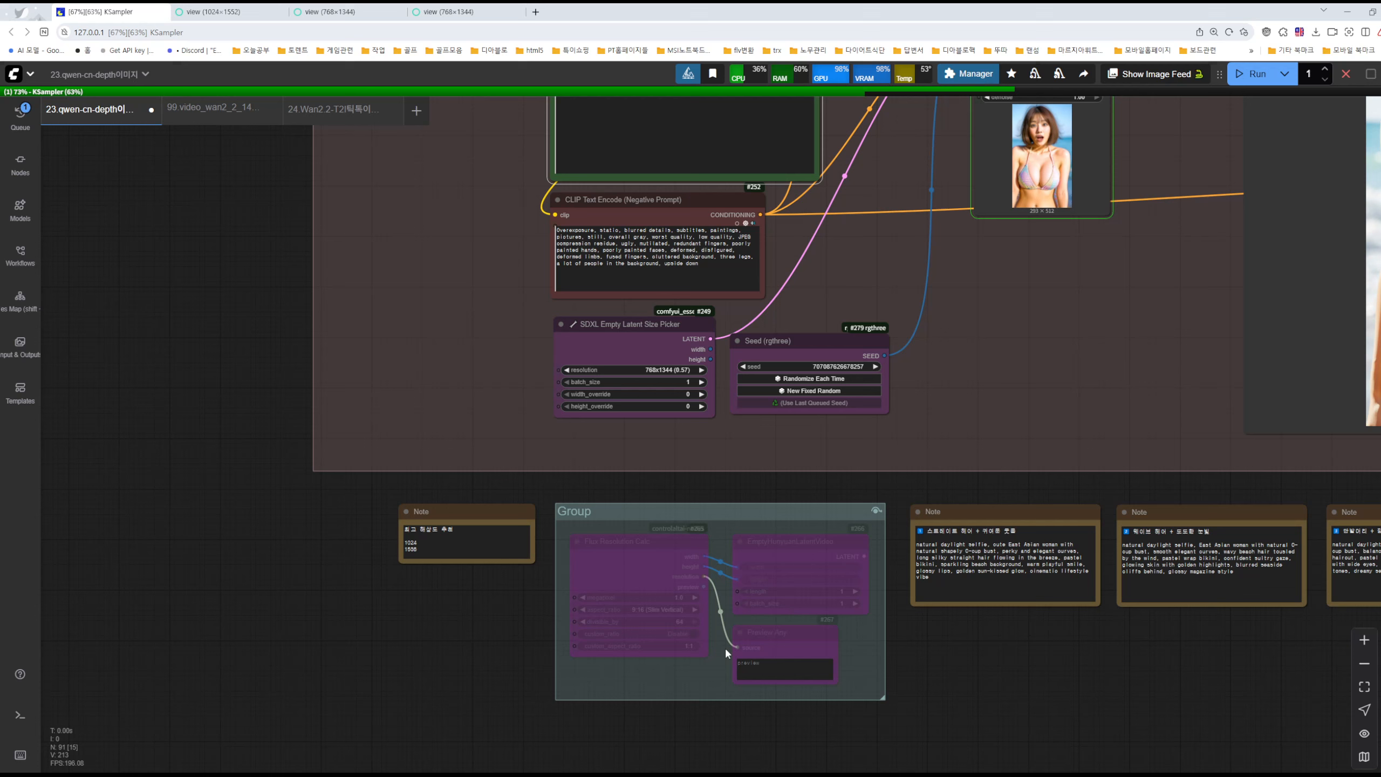
Enable the bypassed Group below the Job group and look through the aspect ratio options of its Flux Resolution Calc node.
{"action": "left_click", "coordinate": [879, 513]}
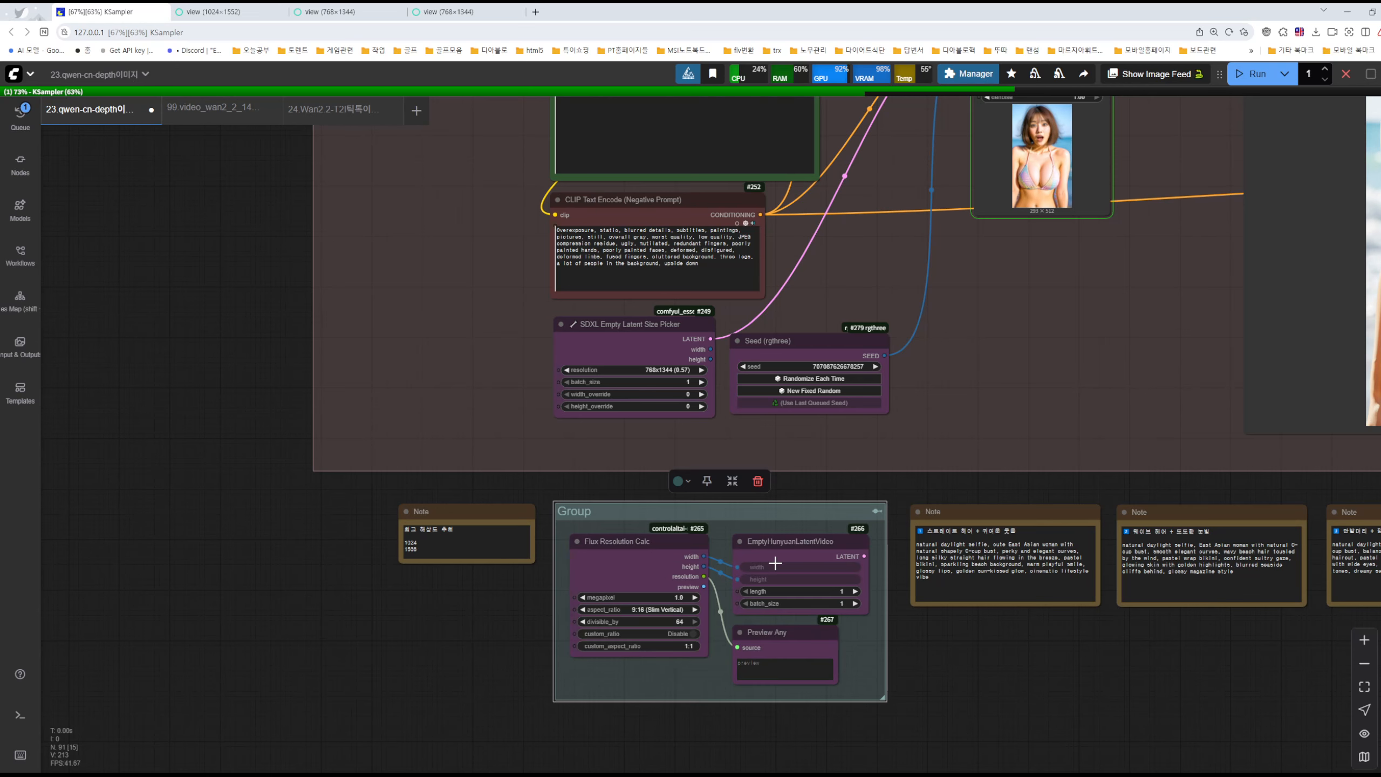
{"action": "left_click", "coordinate": [649, 611]}
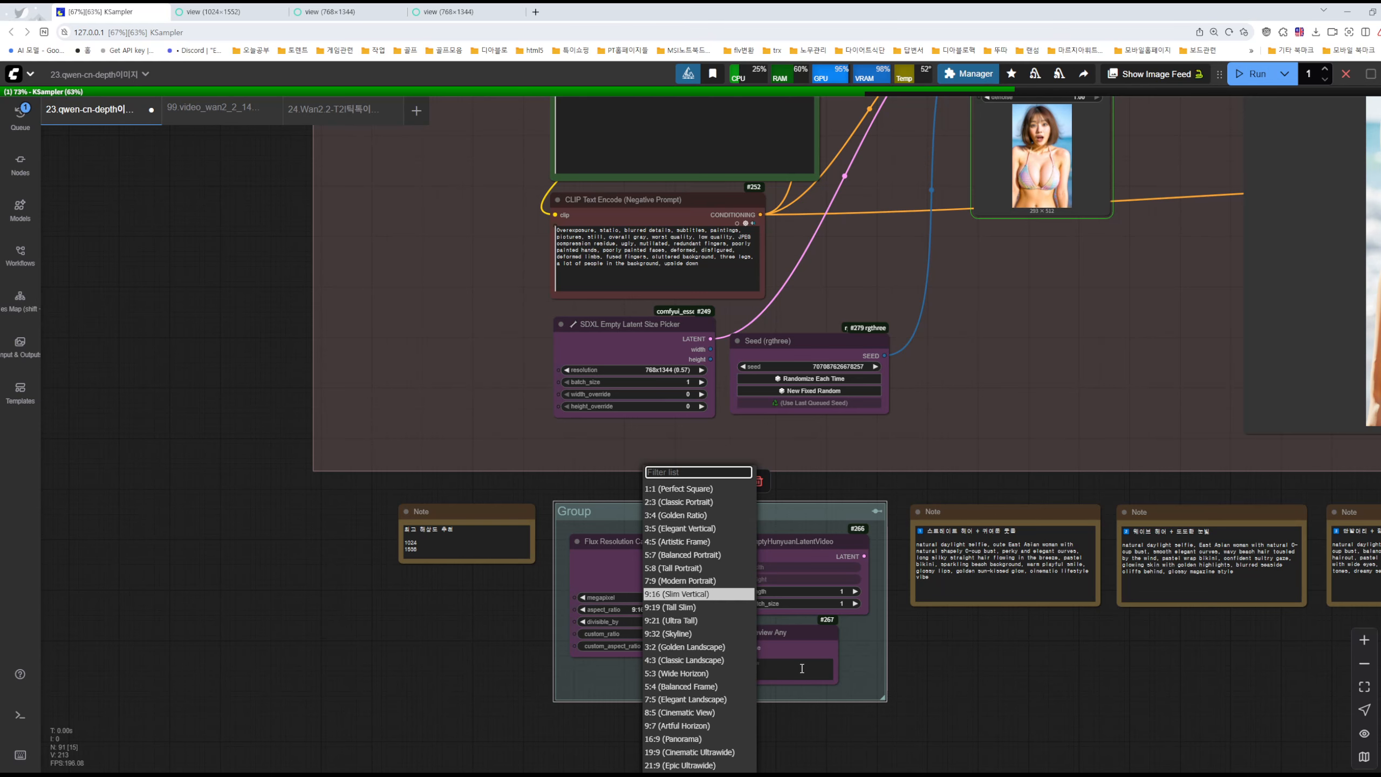
{"action": "left_click", "coordinate": [969, 680]}
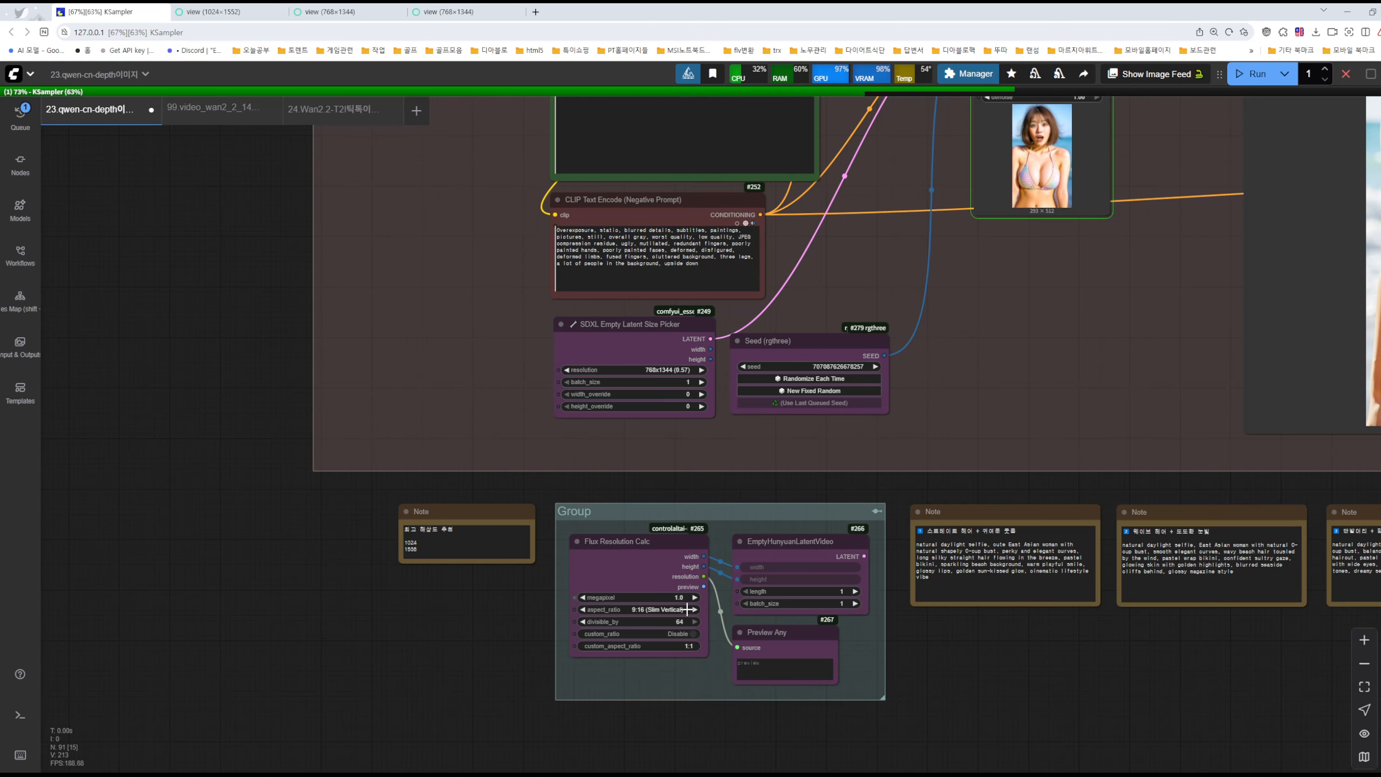
Place a copy of the EmptyHunyuanLatentVideo node beside the SDXL Empty Latent Size Picker and bypass the Group again.
{"action": "left_click_drag", "start_coordinate": [960, 676], "coordinate": [1072, 617]}
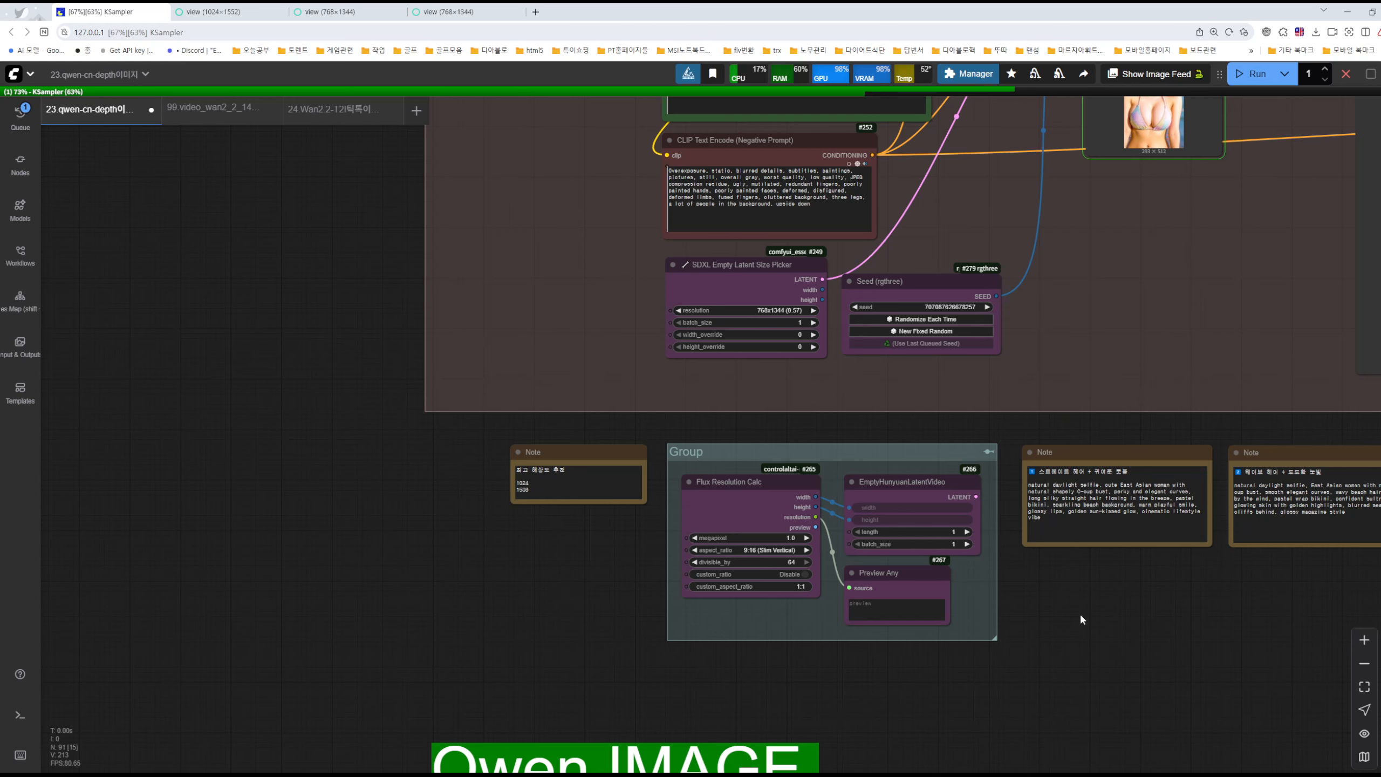
{"action": "scroll", "coordinate": [1092, 610], "scroll_direction": "right", "scroll_amount": 3}
{"action": "scroll", "coordinate": [1093, 610], "scroll_direction": "up", "scroll_amount": 1}
{"action": "left_click", "coordinate": [790, 533]}
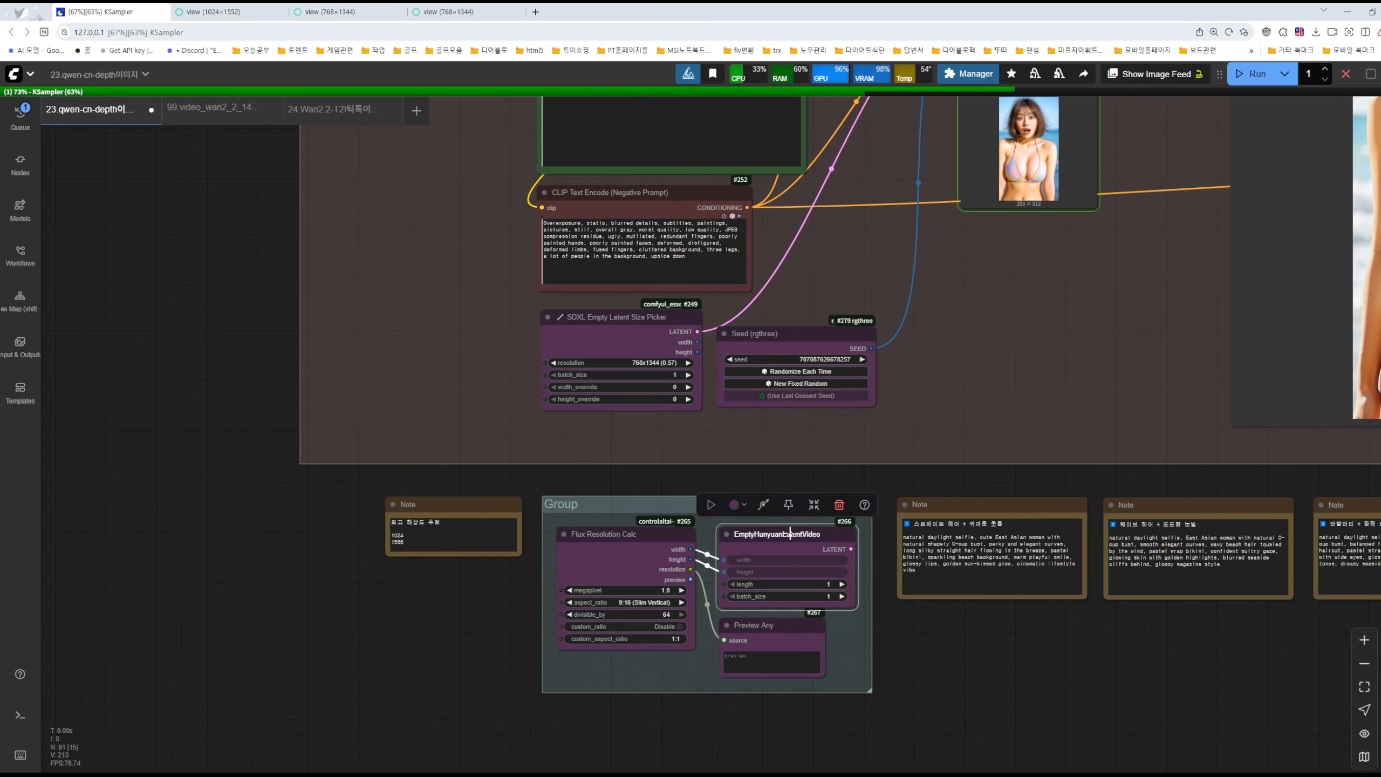
{"action": "left_click_drag", "start_coordinate": [793, 534], "coordinate": [399, 323]}
{"action": "left_click", "coordinate": [862, 504]}
{"action": "left_click_drag", "start_coordinate": [605, 417], "coordinate": [711, 483]}
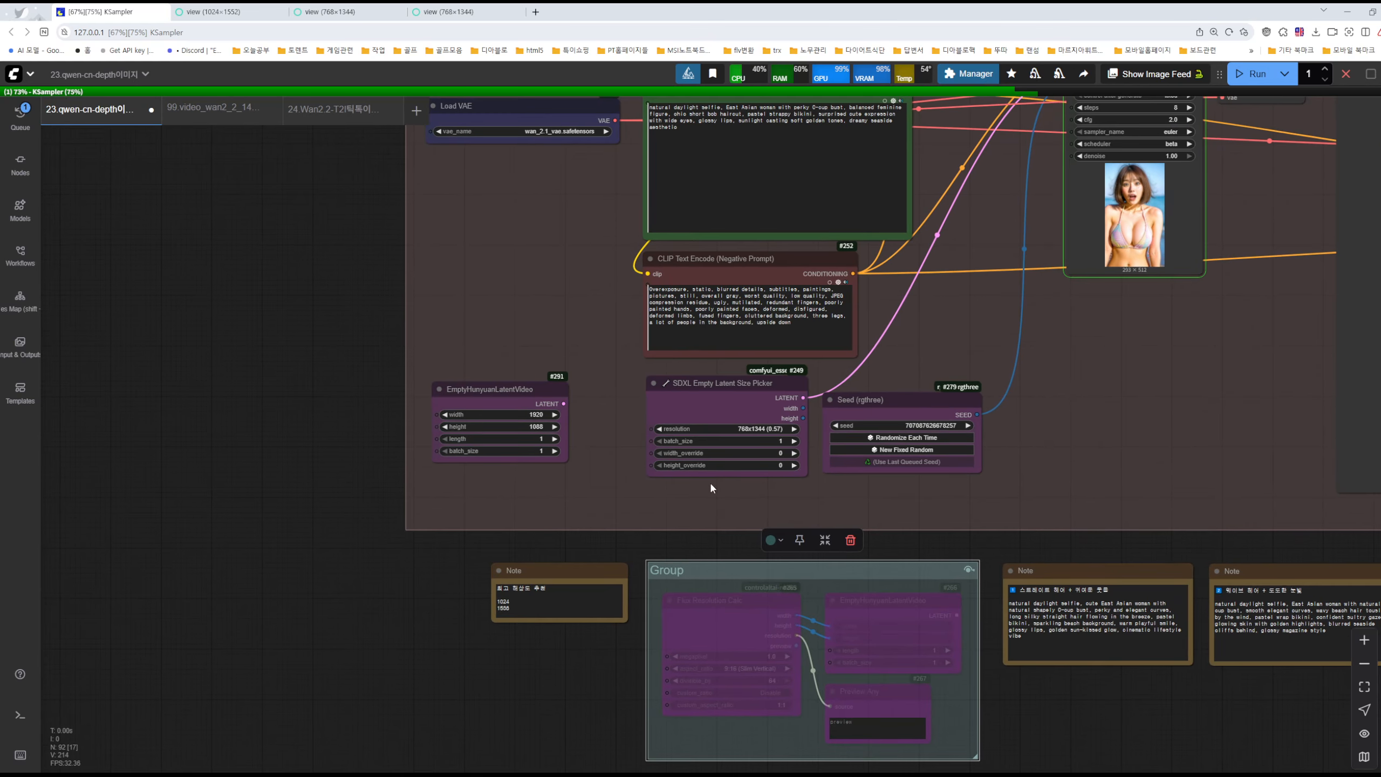
Pull a link out of the copied EmptyHunyuanLatentVideo node's LATENT output and dismiss the node suggestions.
{"action": "scroll", "coordinate": [614, 413], "scroll_direction": "up", "scroll_amount": 1}
{"action": "scroll", "coordinate": [614, 413], "scroll_direction": "right", "scroll_amount": 1}
{"action": "left_click_drag", "start_coordinate": [524, 463], "coordinate": [497, 313]}
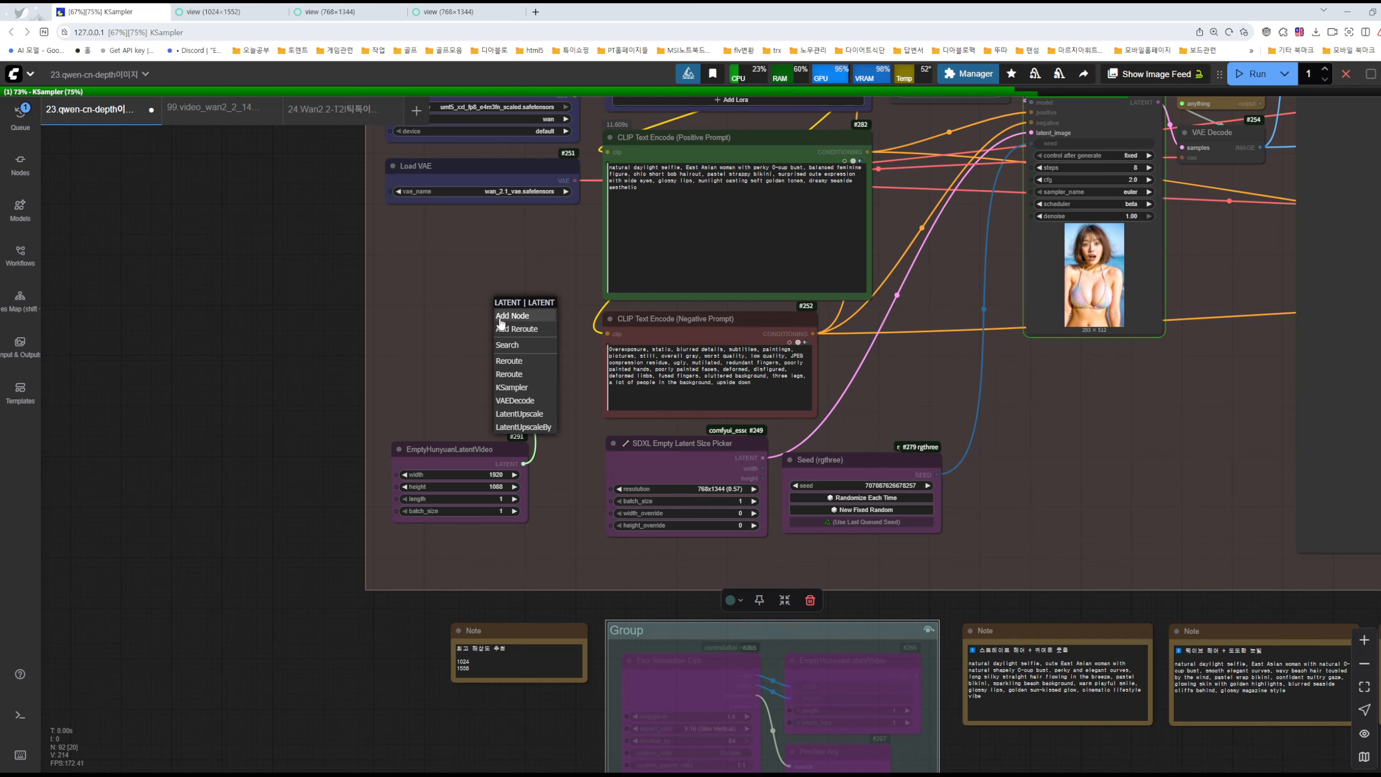
{"action": "left_click", "coordinate": [564, 483]}
Inspect the copied node's width and height and highlight 1024 and 1536 in the recommended-resolution note.
{"action": "scroll", "coordinate": [446, 490], "scroll_direction": "up", "scroll_amount": 9}
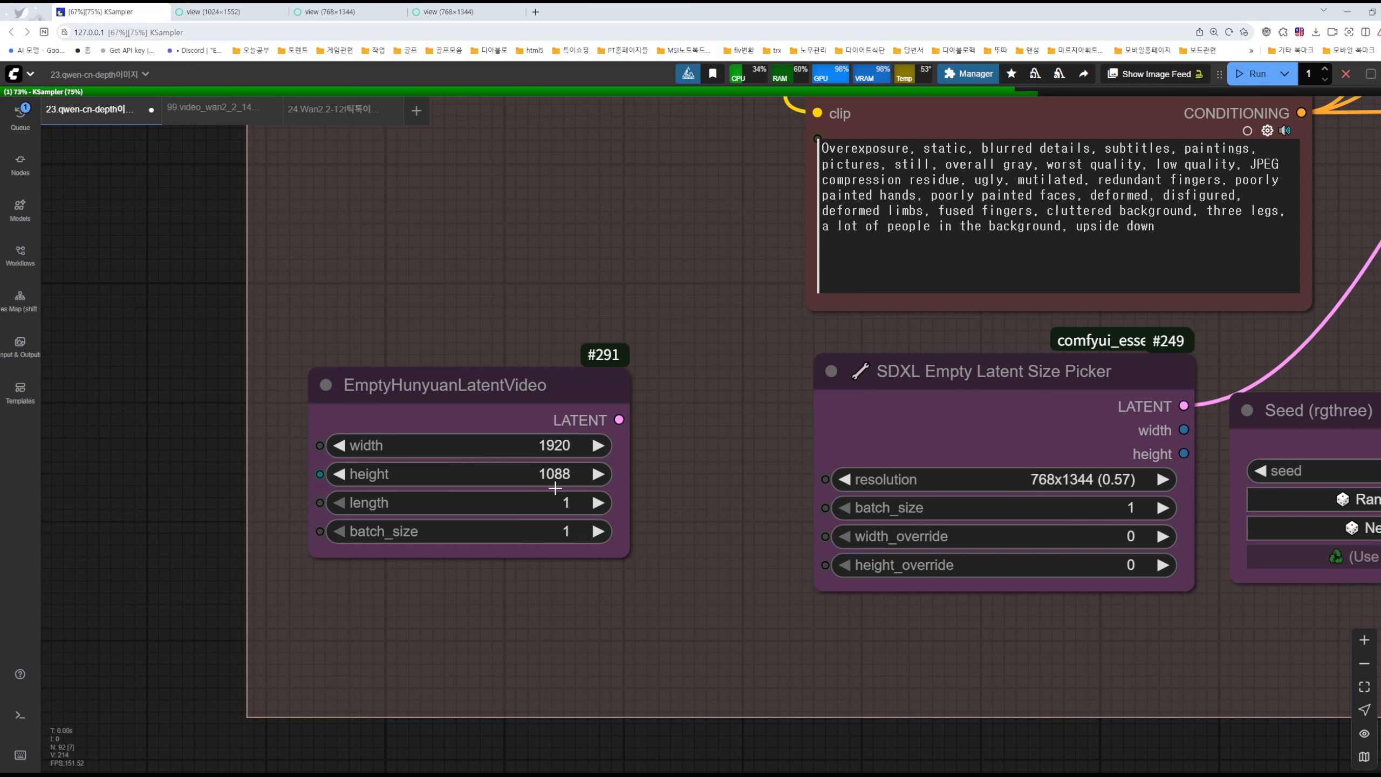
{"action": "scroll", "coordinate": [514, 488], "scroll_direction": "down", "scroll_amount": 7}
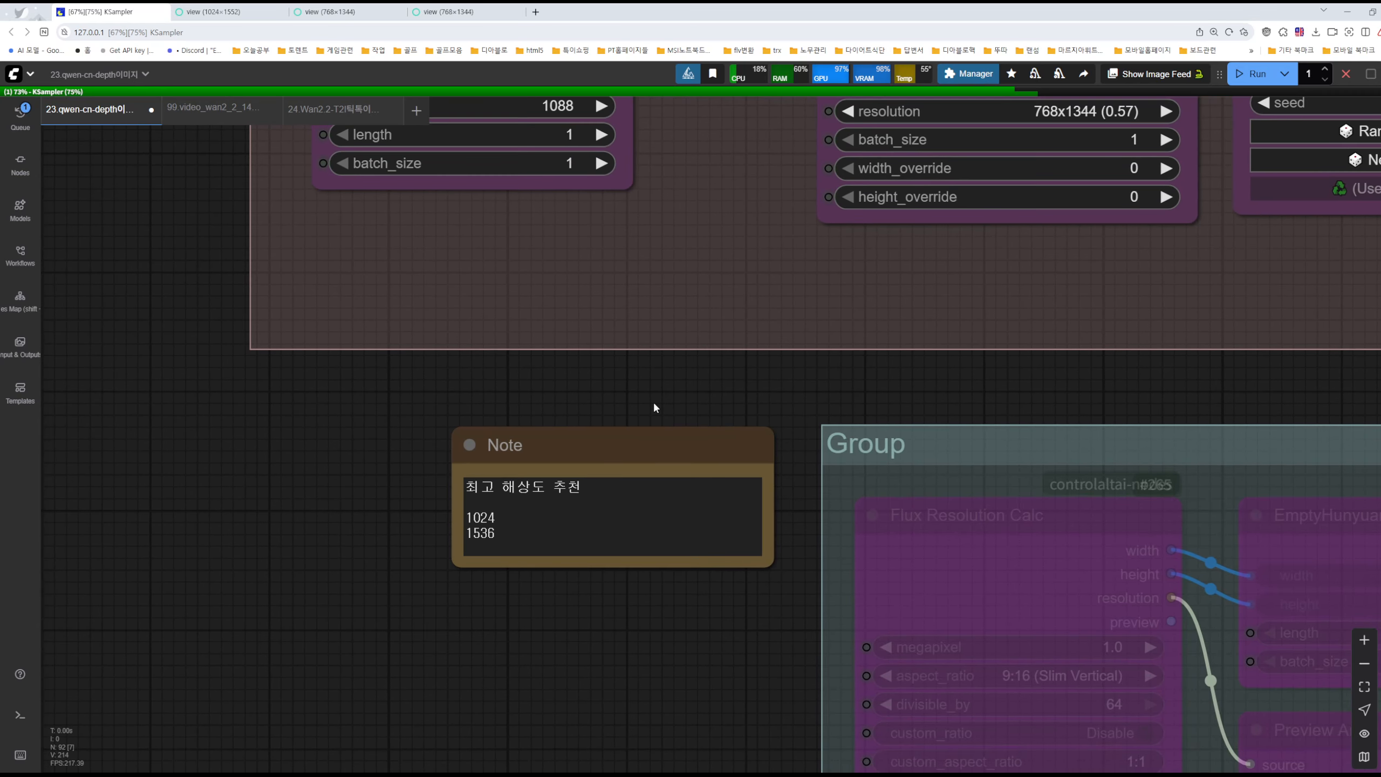
{"action": "left_click_drag", "start_coordinate": [511, 534], "coordinate": [469, 516]}
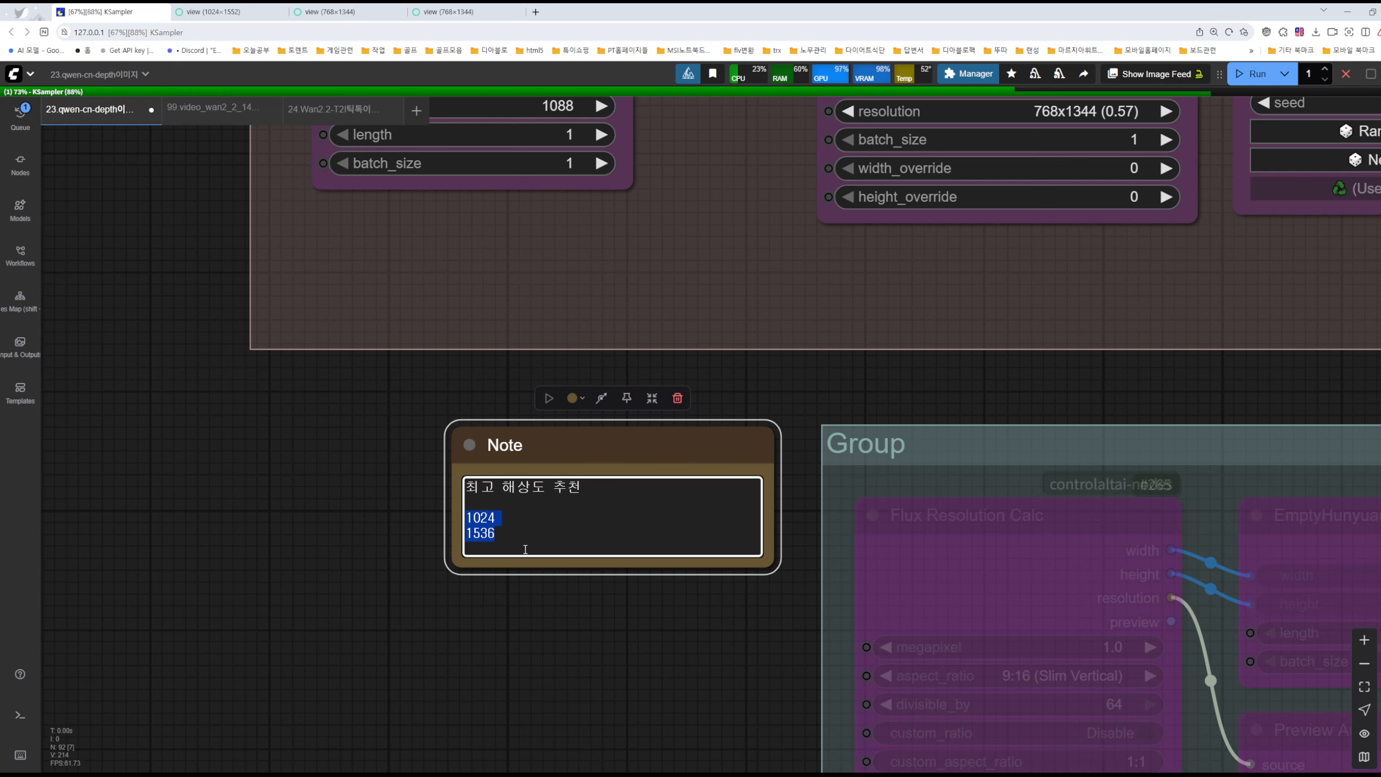
Delete the copied EmptyHunyuanLatentVideo node from the Job group.
{"action": "scroll", "coordinate": [674, 428], "scroll_direction": "up", "scroll_amount": 4}
{"action": "scroll", "coordinate": [674, 408], "scroll_direction": "up", "scroll_amount": 1}
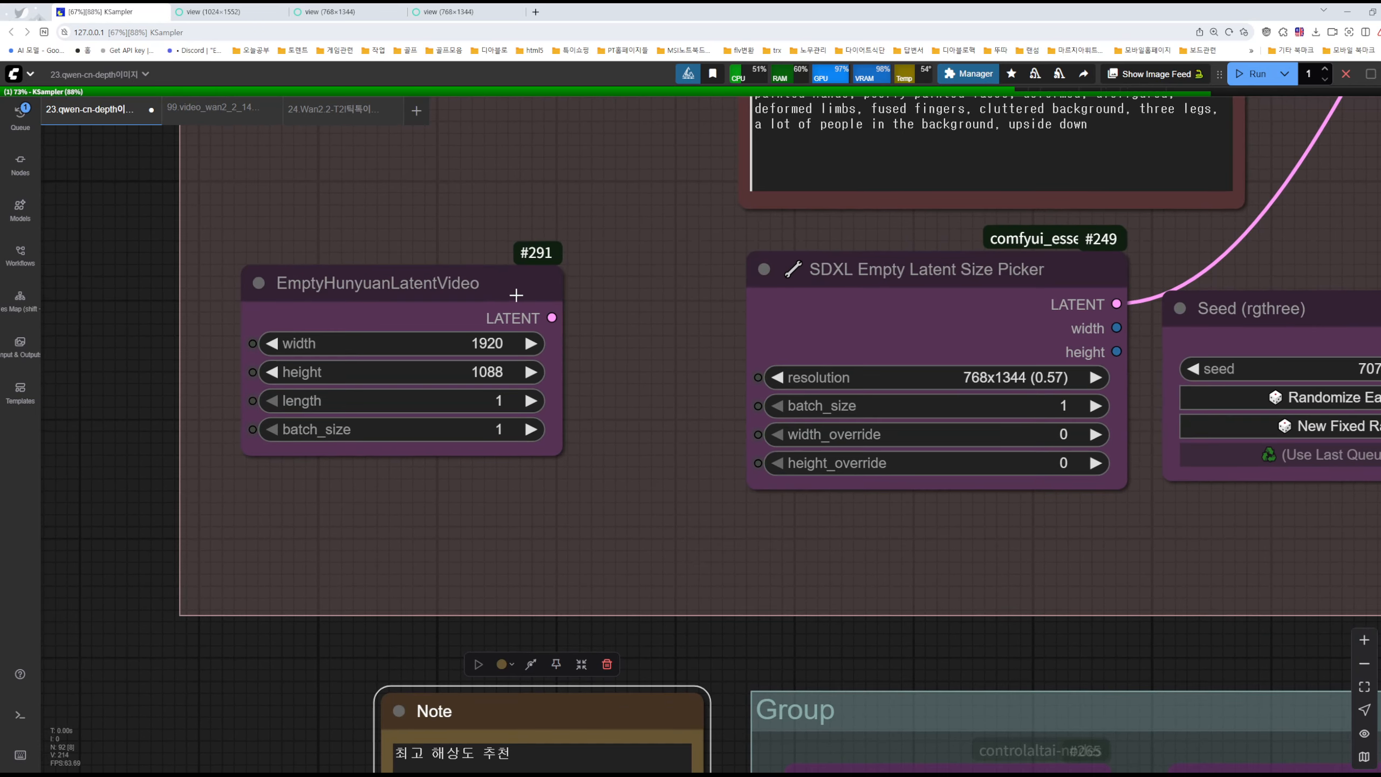
{"action": "left_click", "coordinate": [472, 288]}
{"action": "left_click", "coordinate": [454, 236]}
{"action": "scroll", "coordinate": [670, 401], "scroll_direction": "down", "scroll_amount": 5}
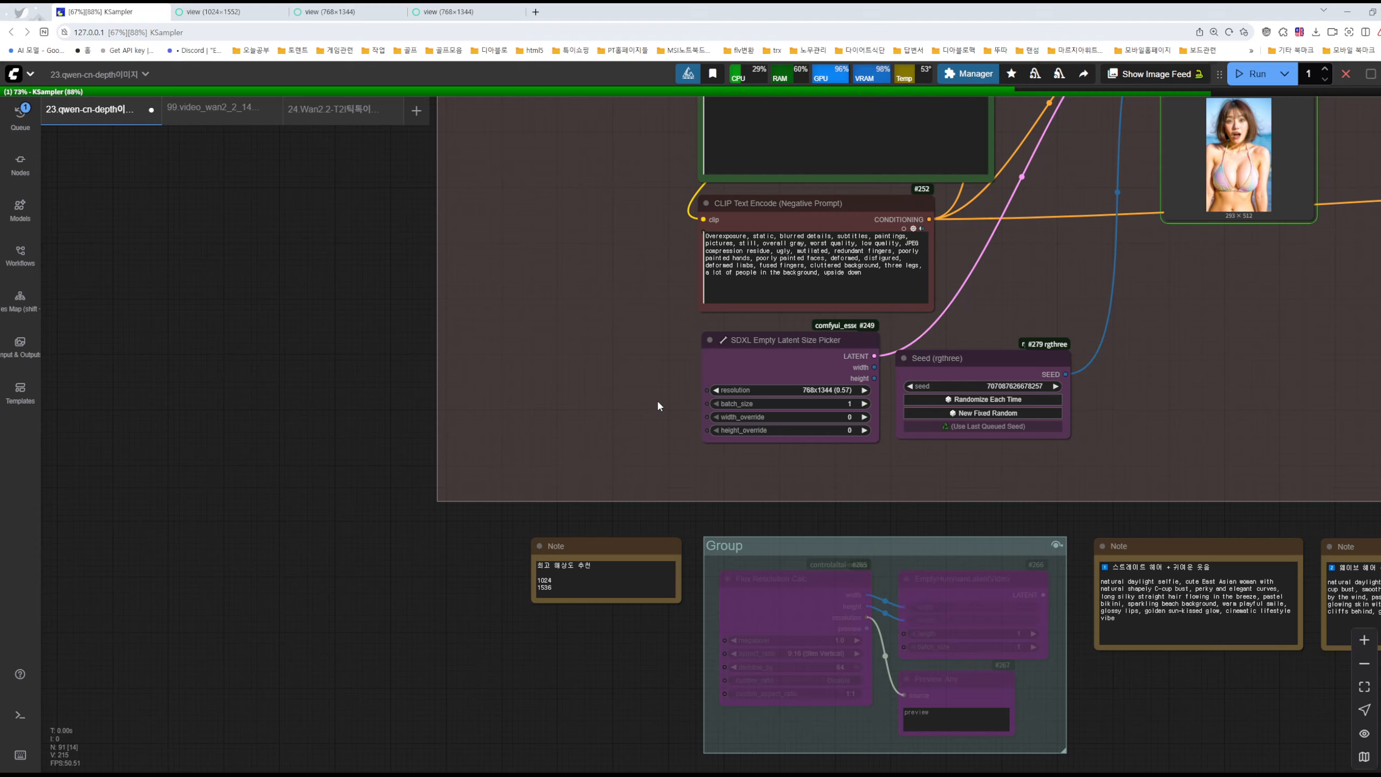
Review the size picker, the Job group's running nodes and the generated picture in the Preview Image node.
{"action": "scroll", "coordinate": [659, 407], "scroll_direction": "up", "scroll_amount": 6}
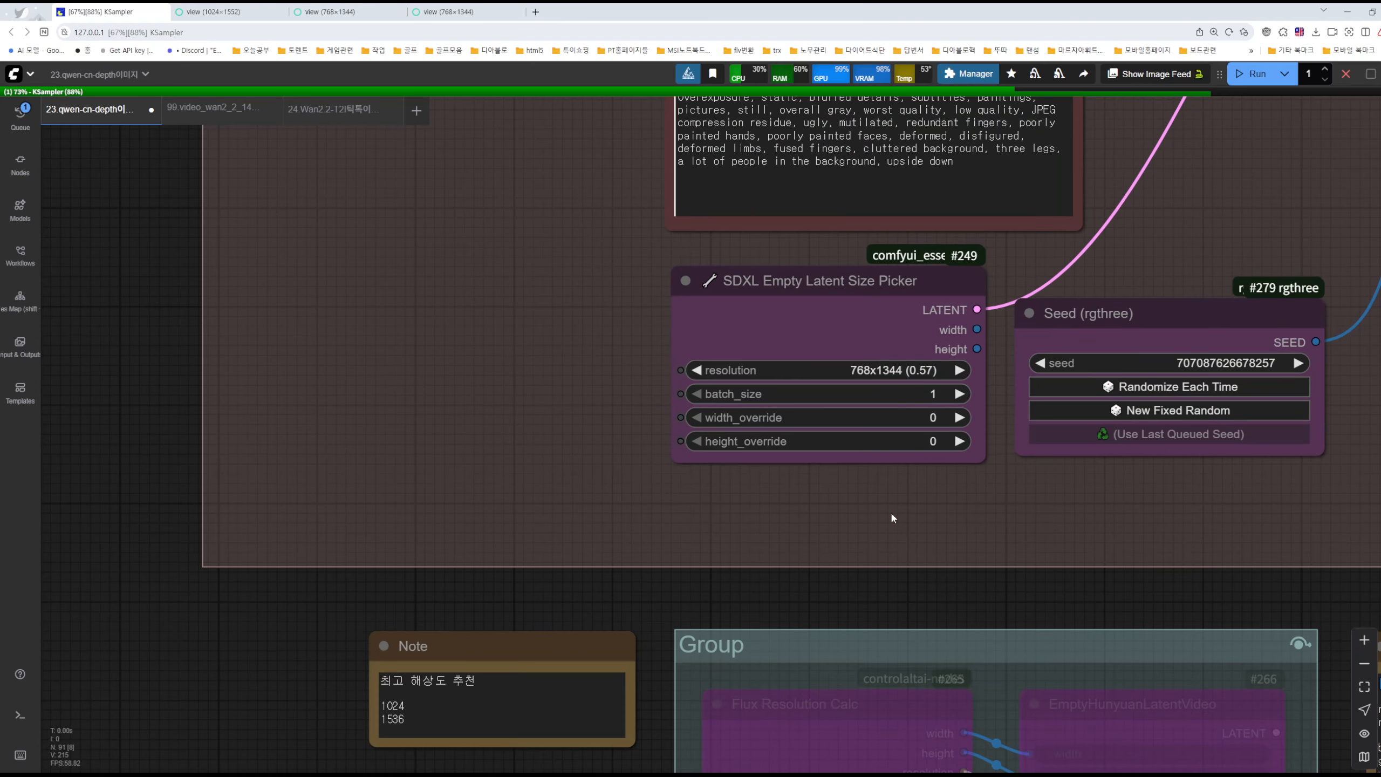
{"action": "scroll", "coordinate": [1042, 525], "scroll_direction": "down", "scroll_amount": 7}
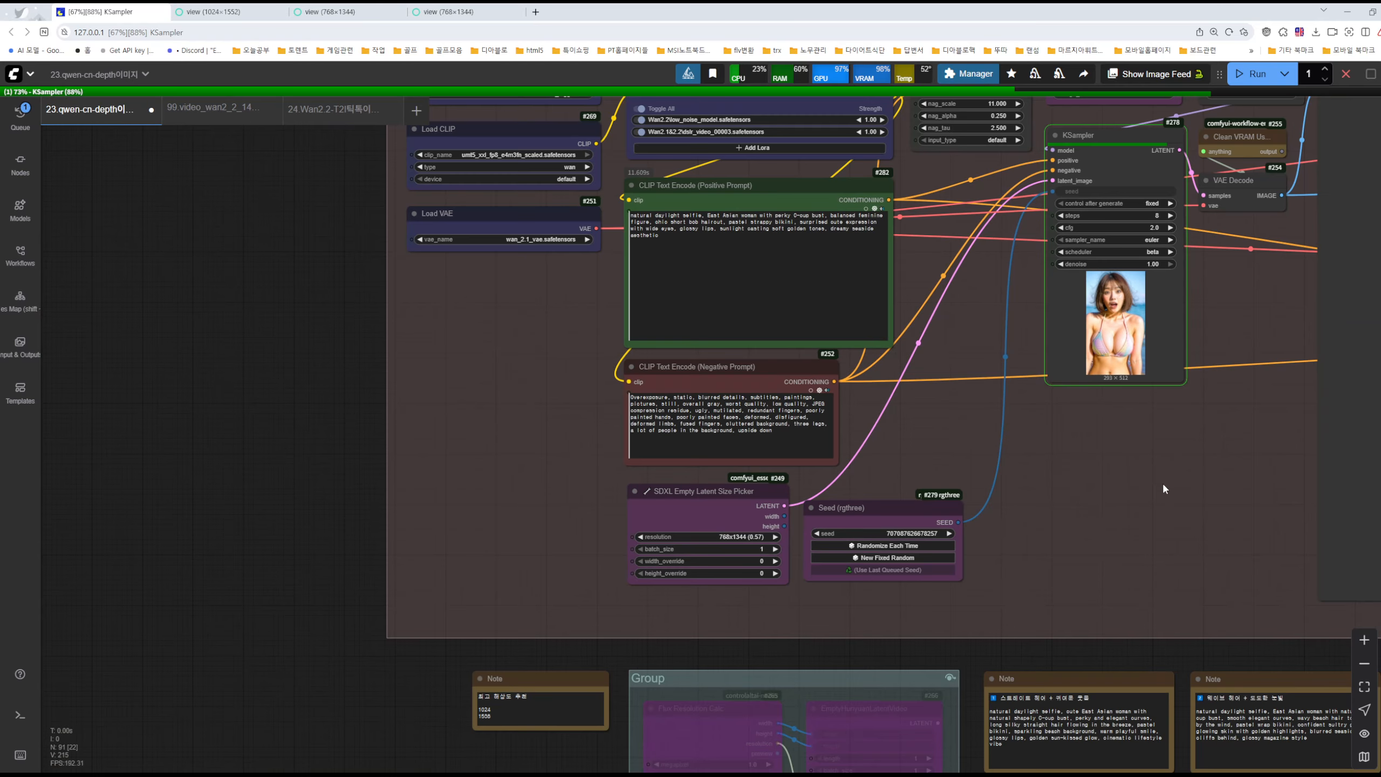
{"action": "left_click_drag", "start_coordinate": [1163, 481], "coordinate": [857, 591]}
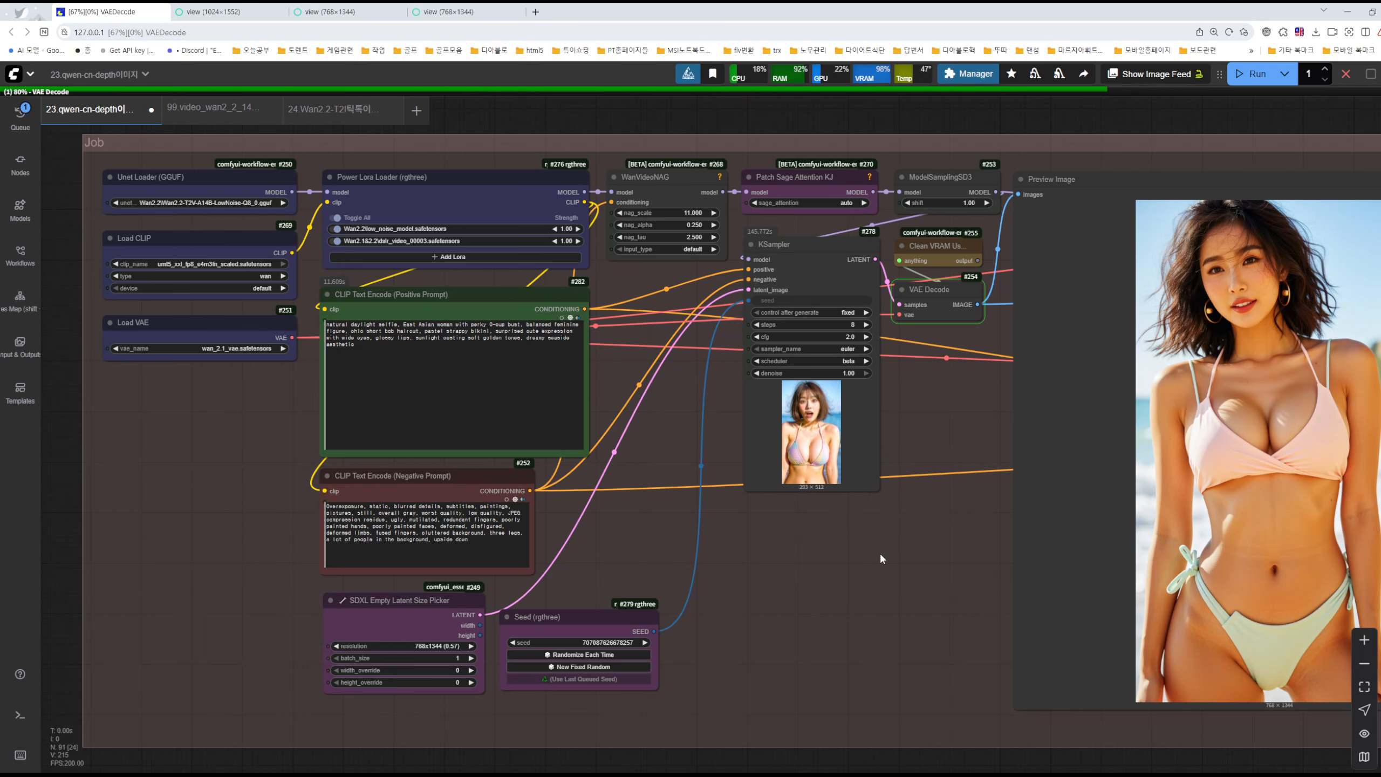
{"action": "left_click_drag", "start_coordinate": [935, 574], "coordinate": [695, 553]}
{"action": "left_click_drag", "start_coordinate": [612, 549], "coordinate": [786, 488]}
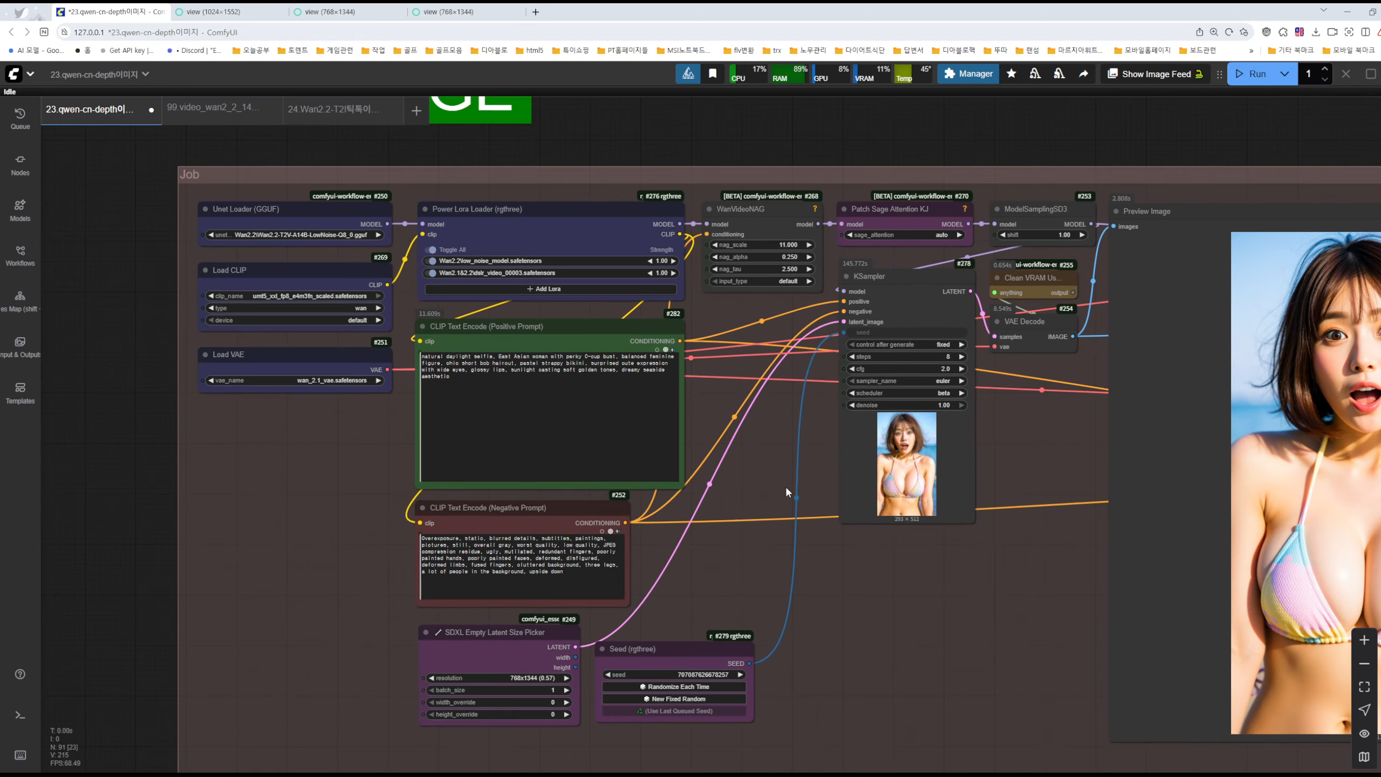
Highlight the word "C-cup" in the text of the CLIP Text Encode (Positive Prompt) node.
{"action": "scroll", "coordinate": [632, 340], "scroll_direction": "up", "scroll_amount": 15}
{"action": "scroll", "coordinate": [632, 340], "scroll_direction": "down", "scroll_amount": 3}
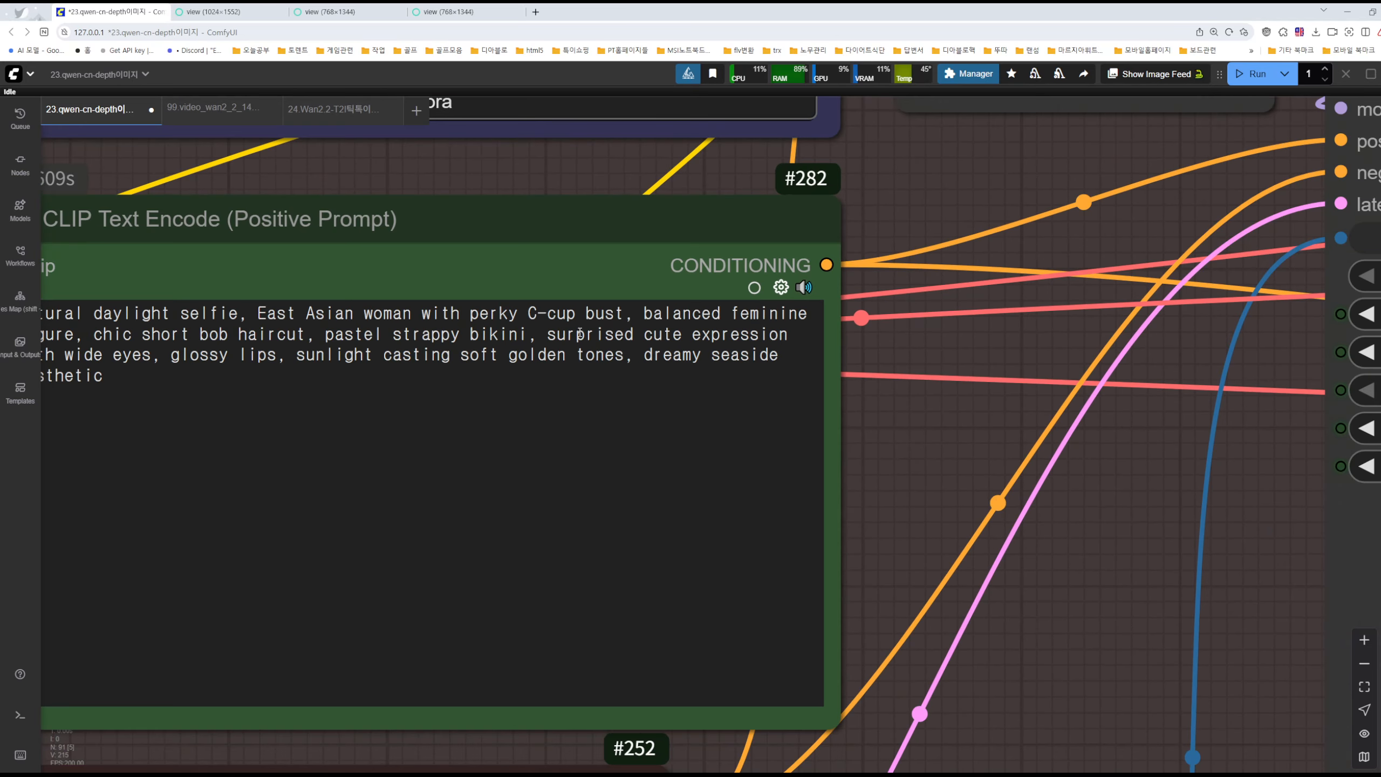
{"action": "left_click_drag", "start_coordinate": [533, 314], "coordinate": [578, 315]}
{"action": "left_click_drag", "start_coordinate": [956, 459], "coordinate": [1132, 470]}
{"action": "double_click", "coordinate": [708, 323]}
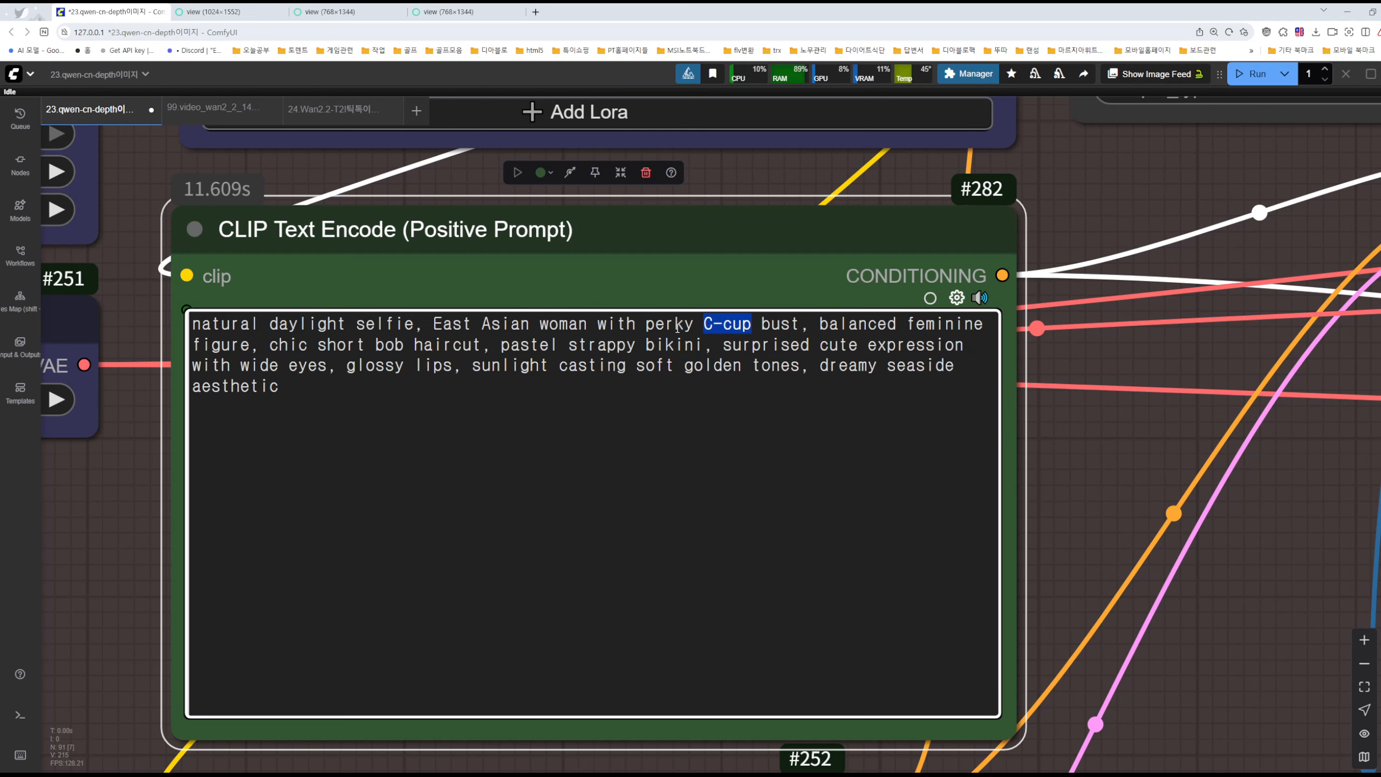
Clear the word highlight and select the entire text of the positive prompt.
{"action": "left_click", "coordinate": [294, 396]}
{"action": "scroll", "coordinate": [823, 377], "scroll_direction": "down", "scroll_amount": 1}
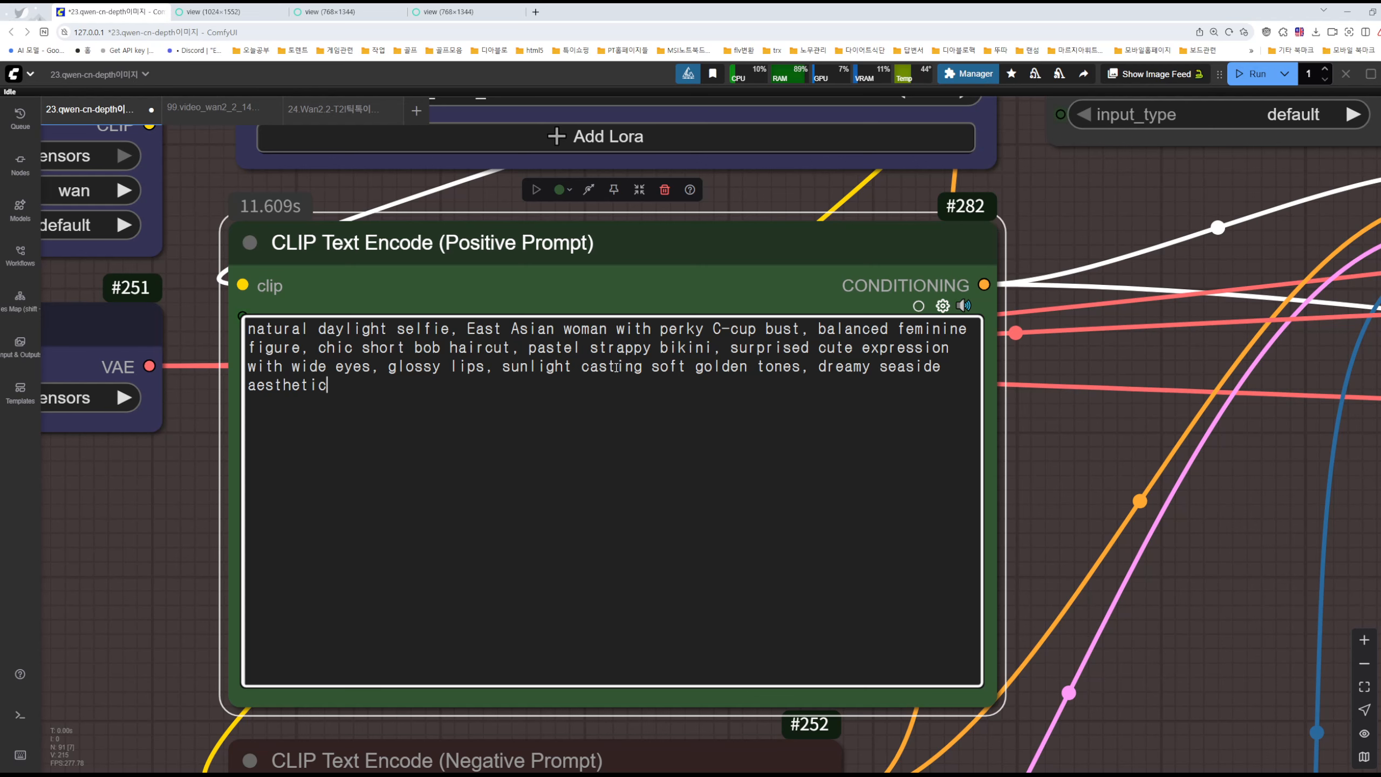
{"action": "left_click_drag", "start_coordinate": [354, 385], "coordinate": [229, 326]}
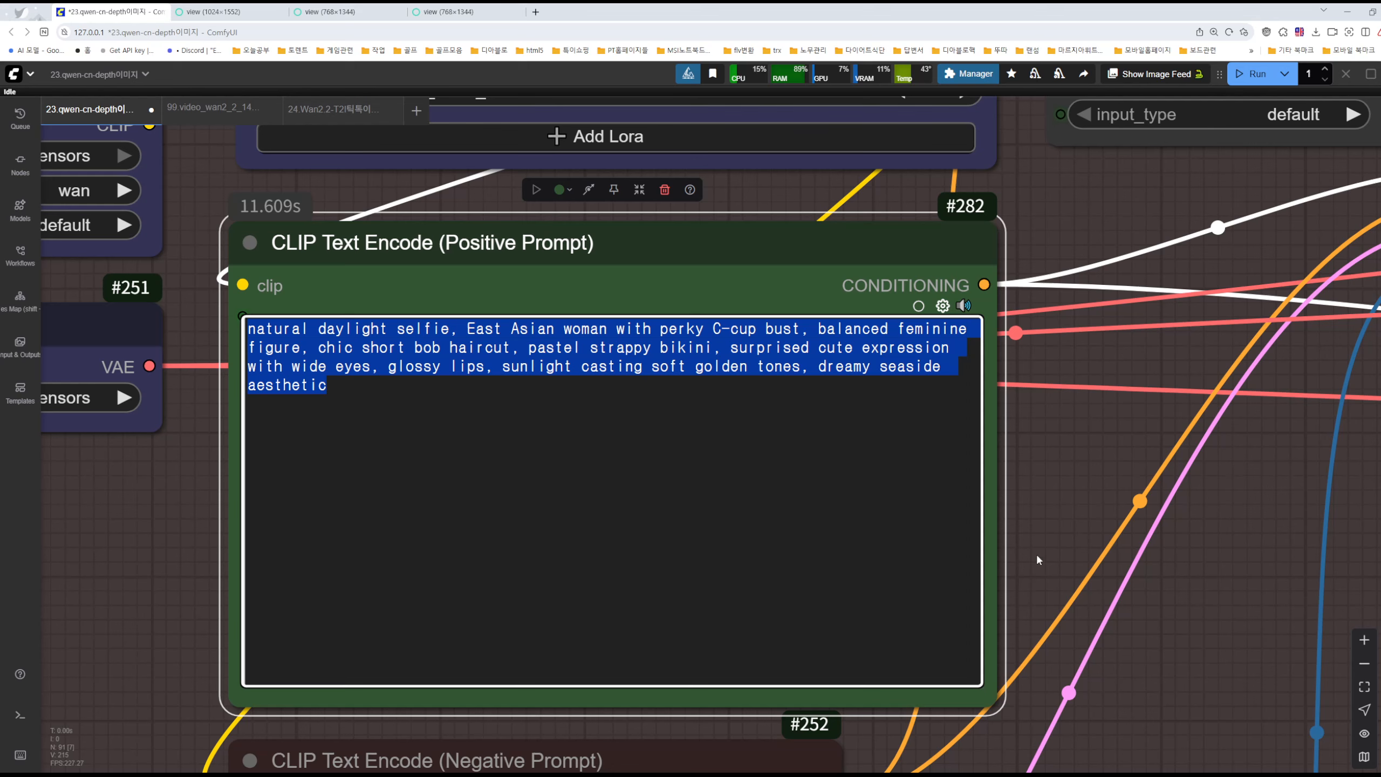
{"action": "scroll", "coordinate": [1190, 606], "scroll_direction": "down", "scroll_amount": 5}
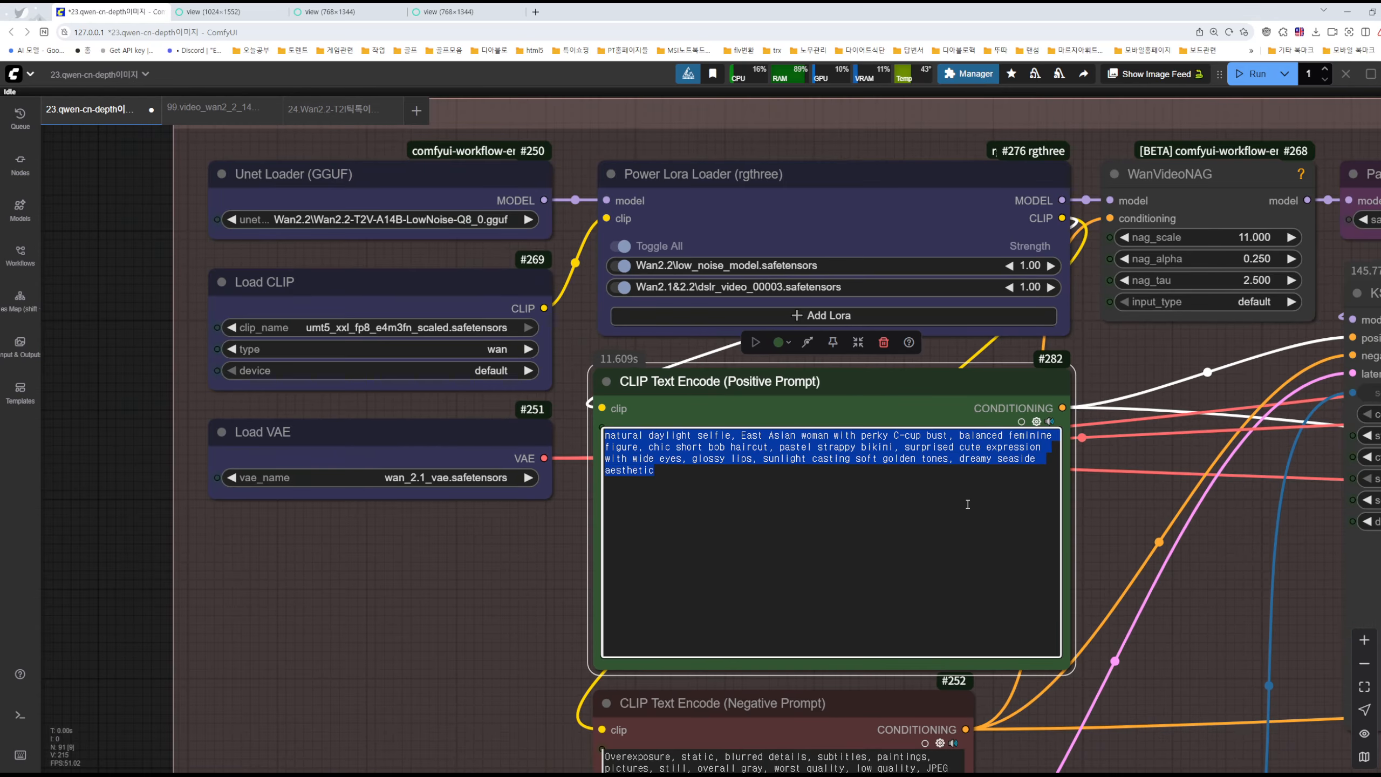
Examine the Wan image workflow's prompts, KSampler settings, latent size and seed nodes, and generated preview image.
{"action": "scroll", "coordinate": [872, 405], "scroll_direction": "up", "scroll_amount": 5}
{"action": "left_click_drag", "start_coordinate": [1207, 549], "coordinate": [605, 468]}
{"action": "left_click_drag", "start_coordinate": [786, 524], "coordinate": [528, 394]}
{"action": "scroll", "coordinate": [878, 532], "scroll_direction": "down", "scroll_amount": 3}
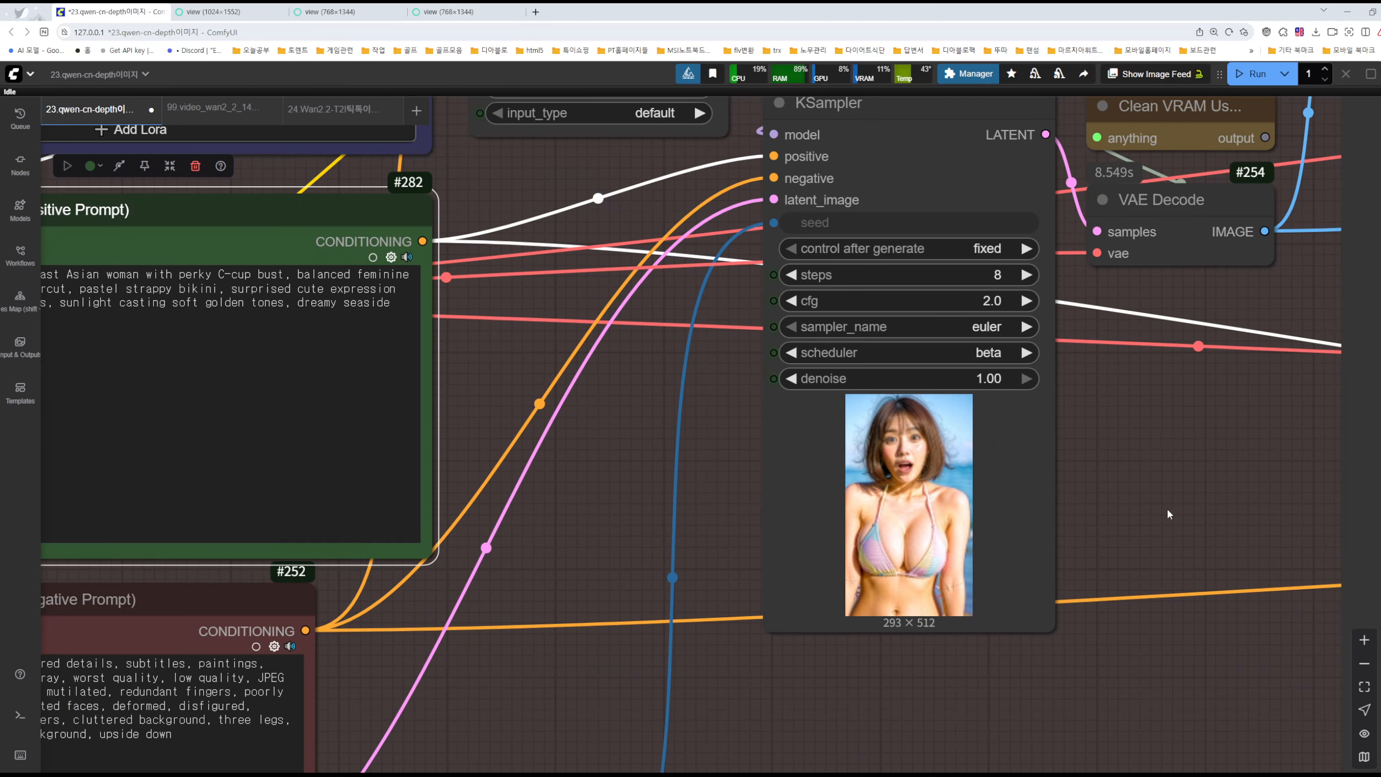
{"action": "scroll", "coordinate": [1168, 511], "scroll_direction": "down", "scroll_amount": 4}
{"action": "left_click_drag", "start_coordinate": [1119, 481], "coordinate": [854, 494]}
{"action": "scroll", "coordinate": [1257, 521], "scroll_direction": "down", "scroll_amount": 2}
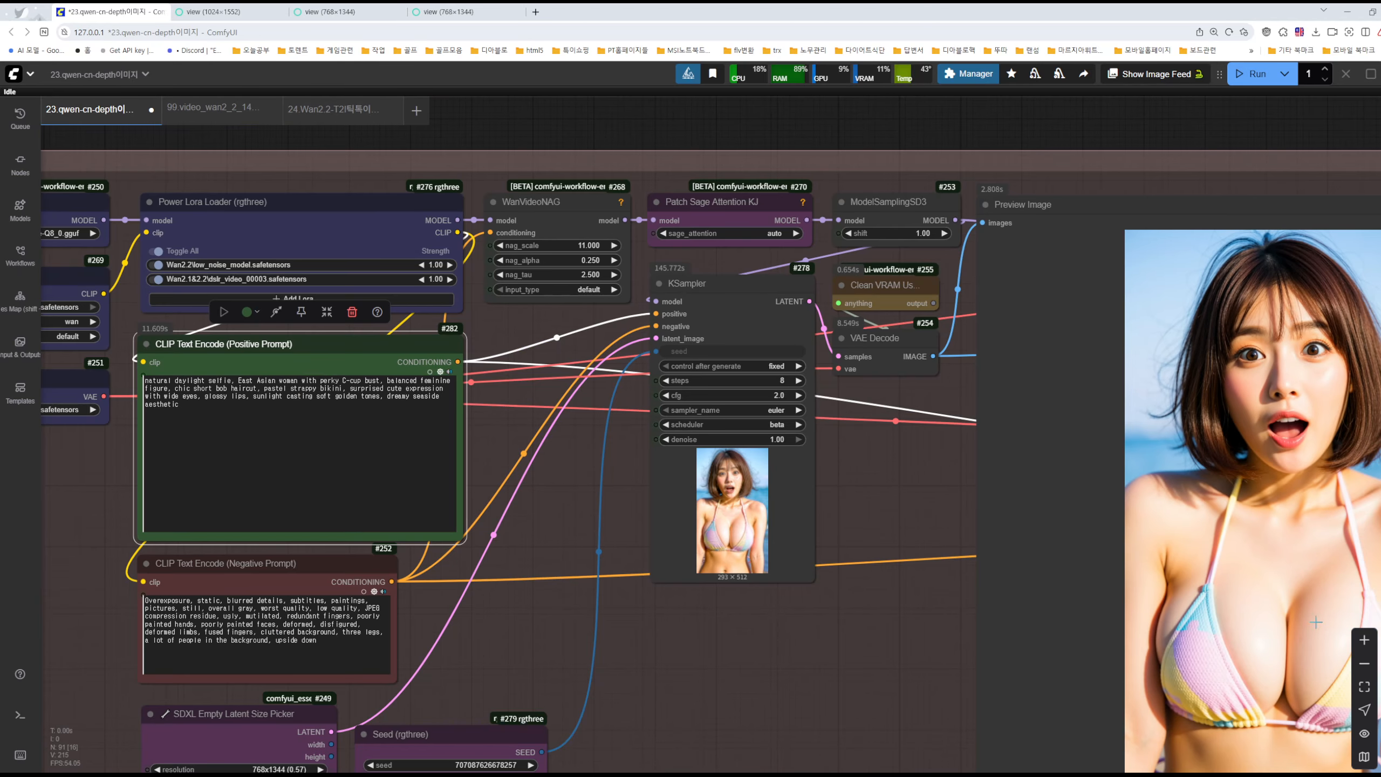
{"action": "left_click_drag", "start_coordinate": [949, 507], "coordinate": [1056, 406]}
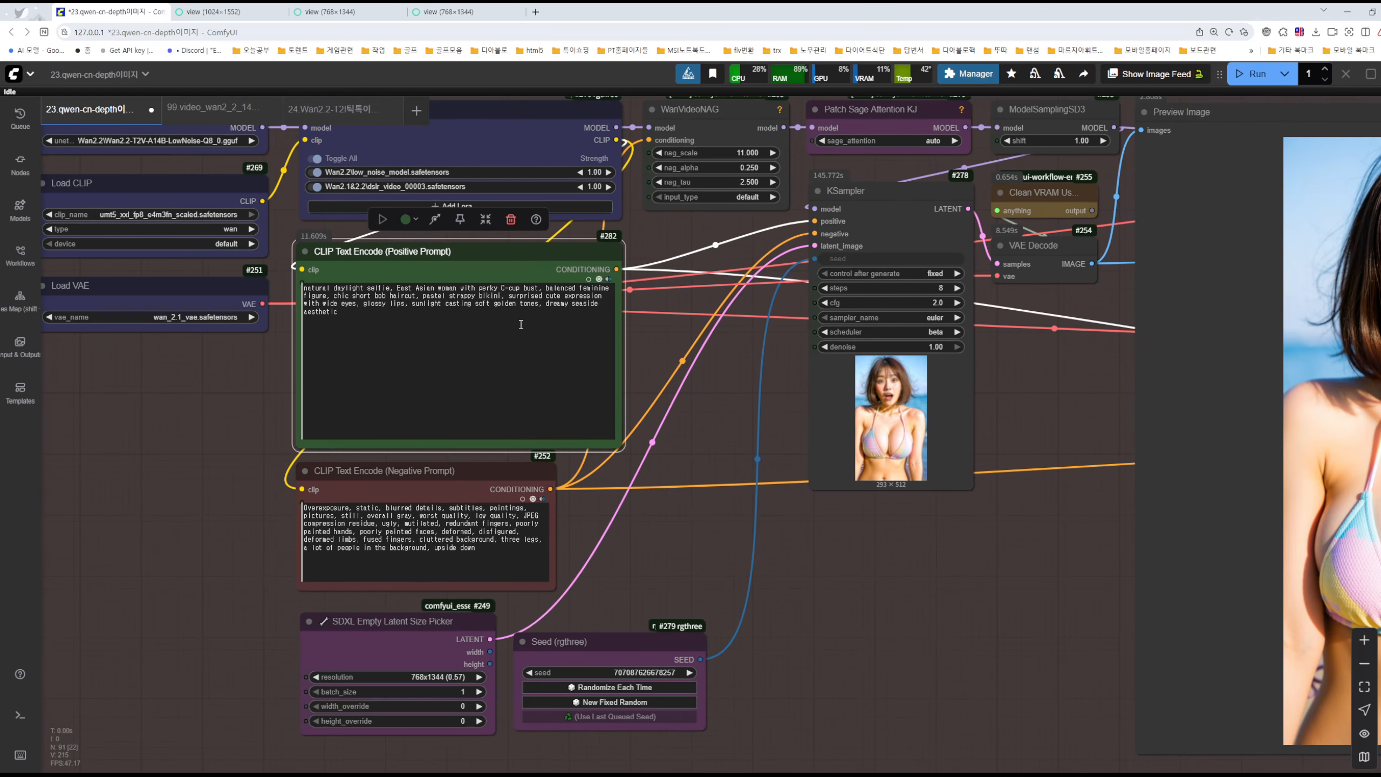
{"action": "key", "text": "ctrl+a"}
{"action": "left_click", "coordinate": [909, 524]}
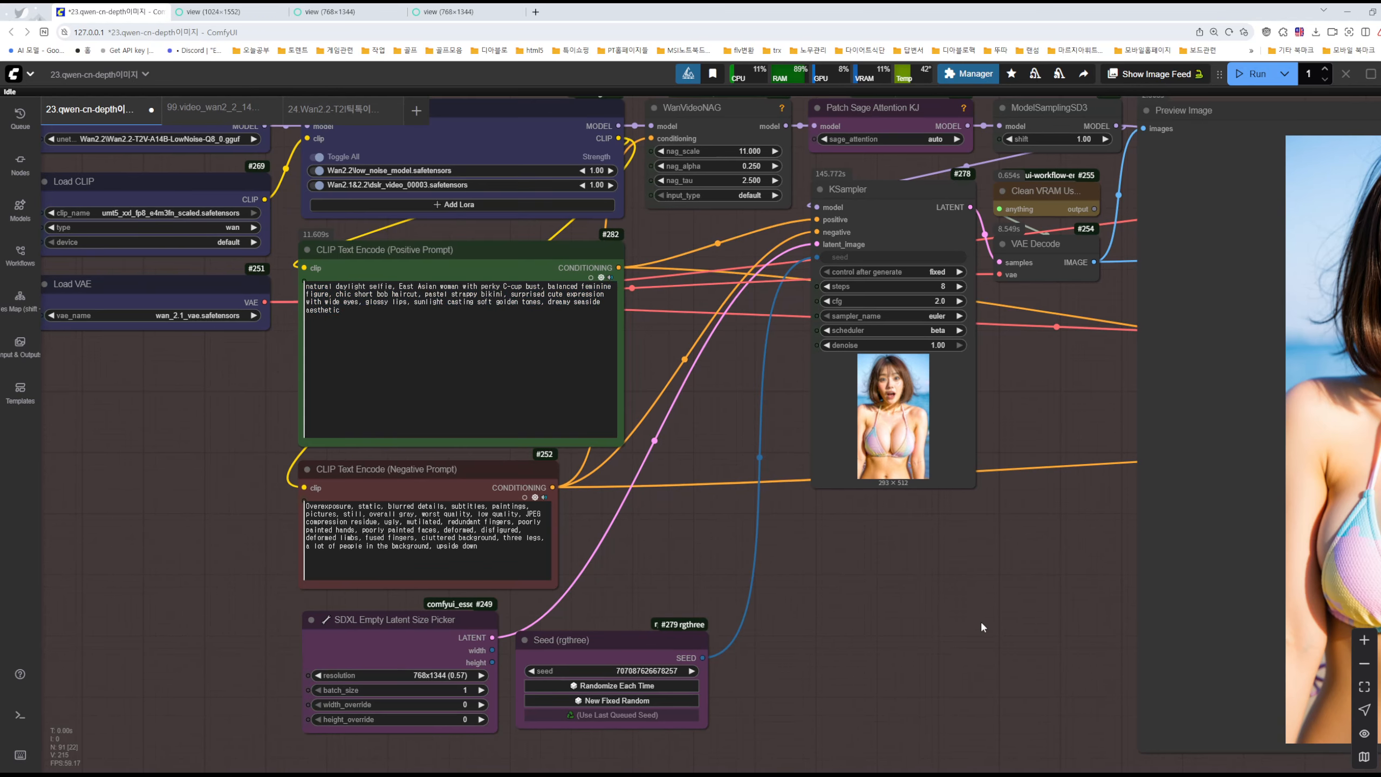
Save the current workflow.
{"action": "left_click_drag", "start_coordinate": [982, 626], "coordinate": [733, 411]}
{"action": "scroll", "coordinate": [763, 434], "scroll_direction": "down", "scroll_amount": 6}
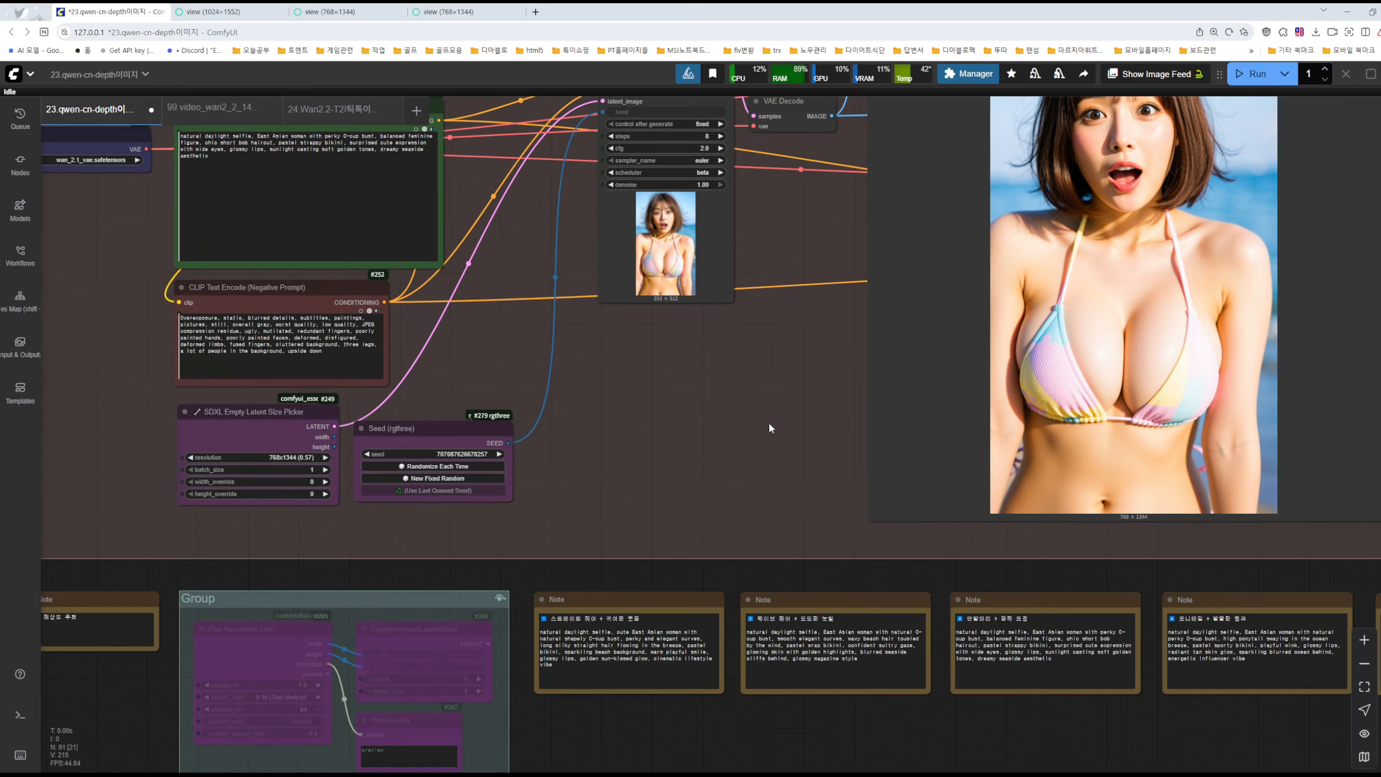
{"action": "key", "text": "ctrl+s"}
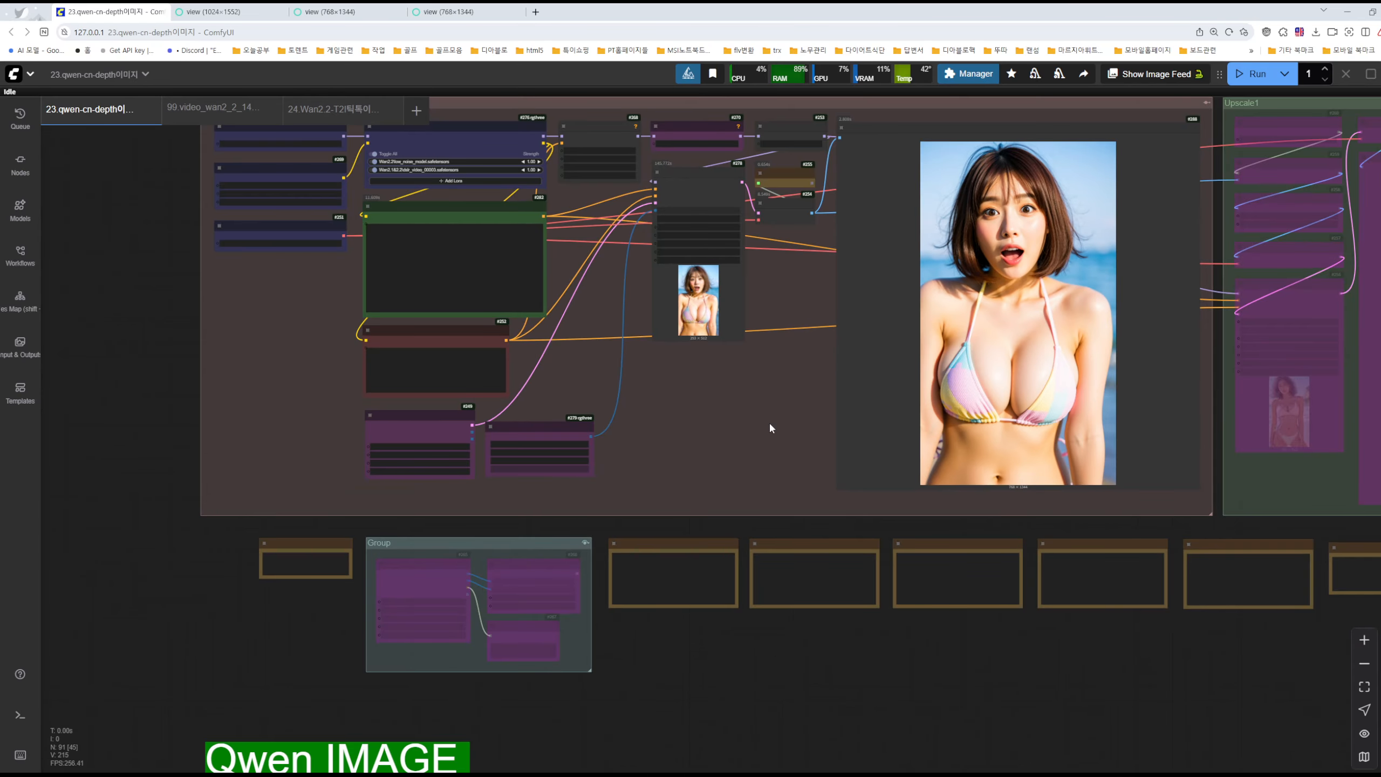
Bypass the whole Job group in the Wan IMAGE section.
{"action": "left_click_drag", "start_coordinate": [770, 429], "coordinate": [816, 537]}
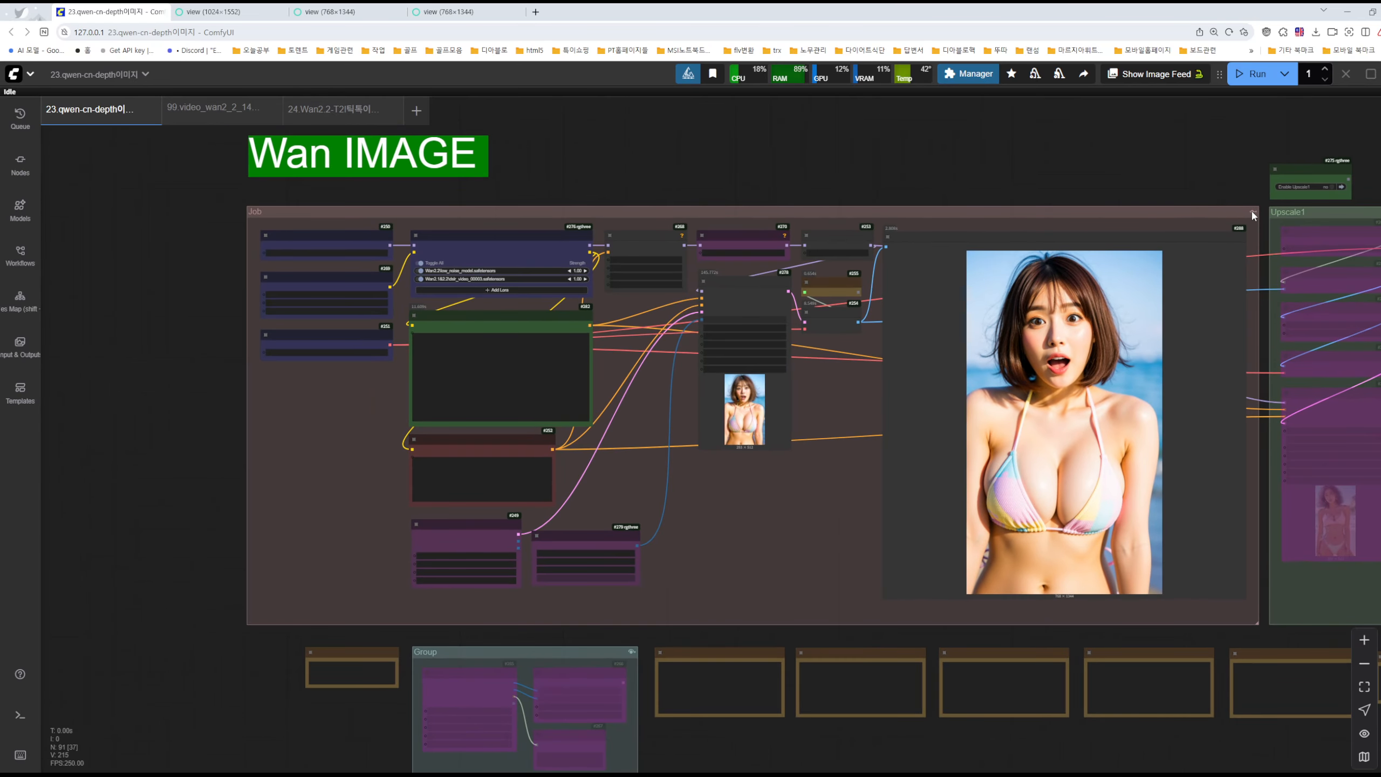
{"action": "scroll", "coordinate": [1252, 215], "scroll_direction": "up", "scroll_amount": 8}
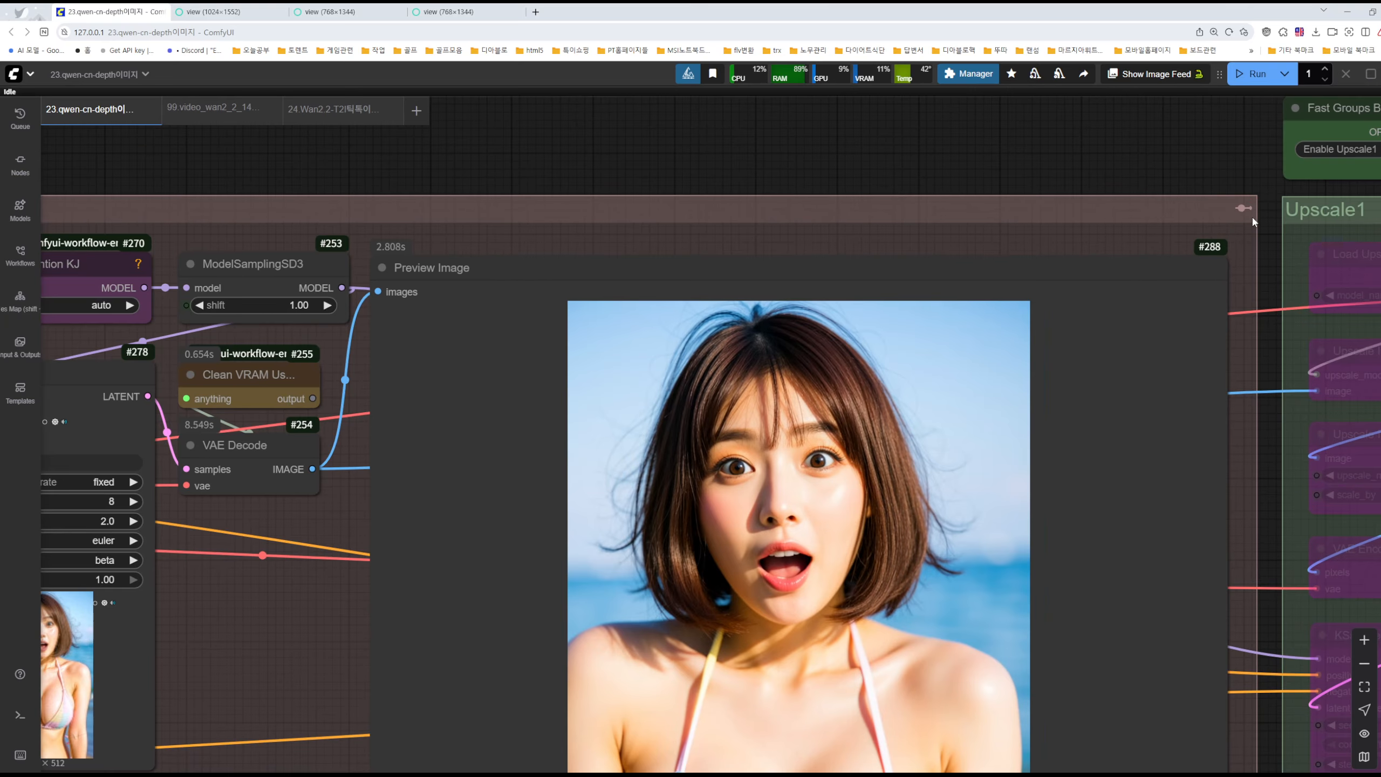
{"action": "scroll", "coordinate": [1040, 239], "scroll_direction": "down", "scroll_amount": 8}
{"action": "left_click", "coordinate": [1140, 224]}
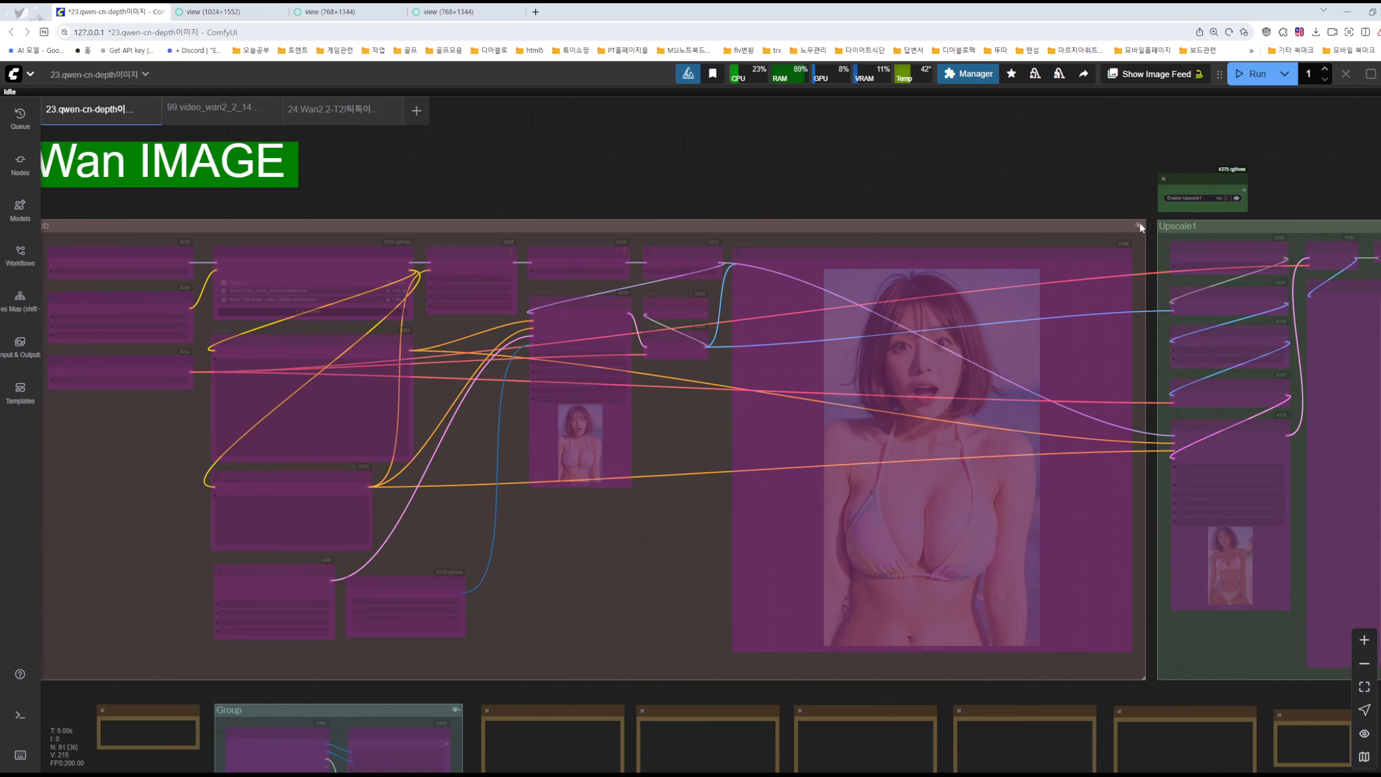
Select the Model, Controlnet and Job groups in the Qwen IMAGE section and remove the bypass from their nodes.
{"action": "left_click_drag", "start_coordinate": [856, 152], "coordinate": [952, 88]}
{"action": "left_click_drag", "start_coordinate": [760, 753], "coordinate": [833, 296]}
{"action": "left_click_drag", "start_coordinate": [658, 305], "coordinate": [666, 188]}
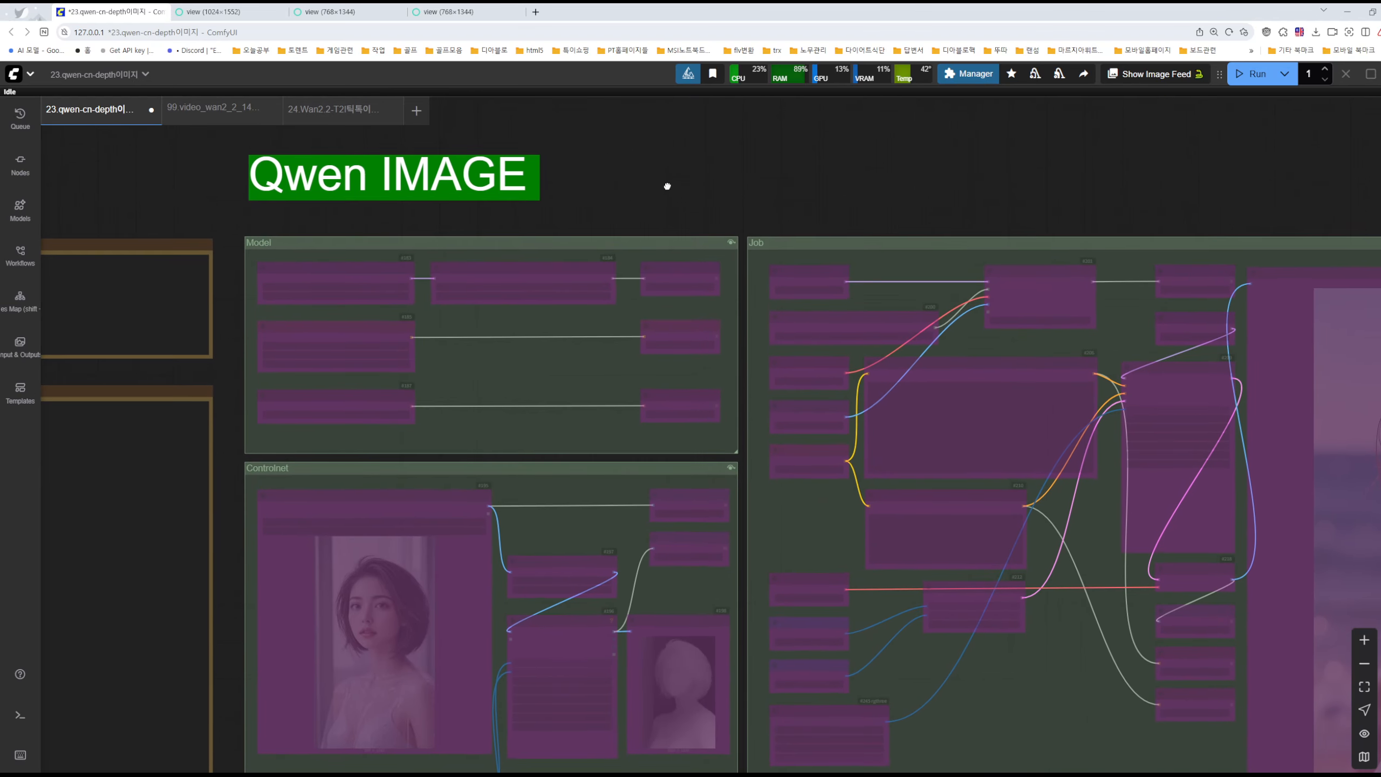
{"action": "scroll", "coordinate": [693, 311], "scroll_direction": "down", "scroll_amount": 3}
{"action": "left_click_drag", "start_coordinate": [799, 231], "coordinate": [678, 193]}
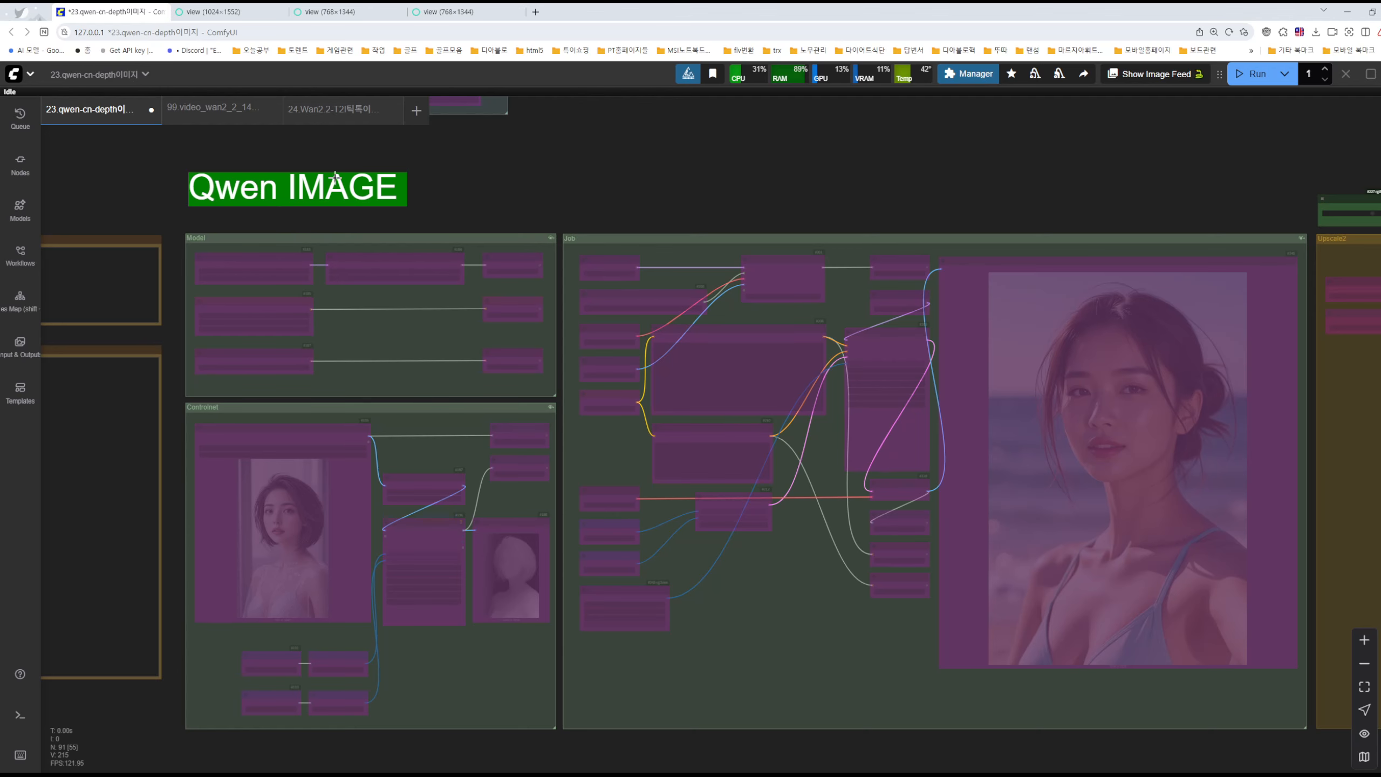
{"action": "left_click_drag", "start_coordinate": [177, 220], "coordinate": [1311, 757]}
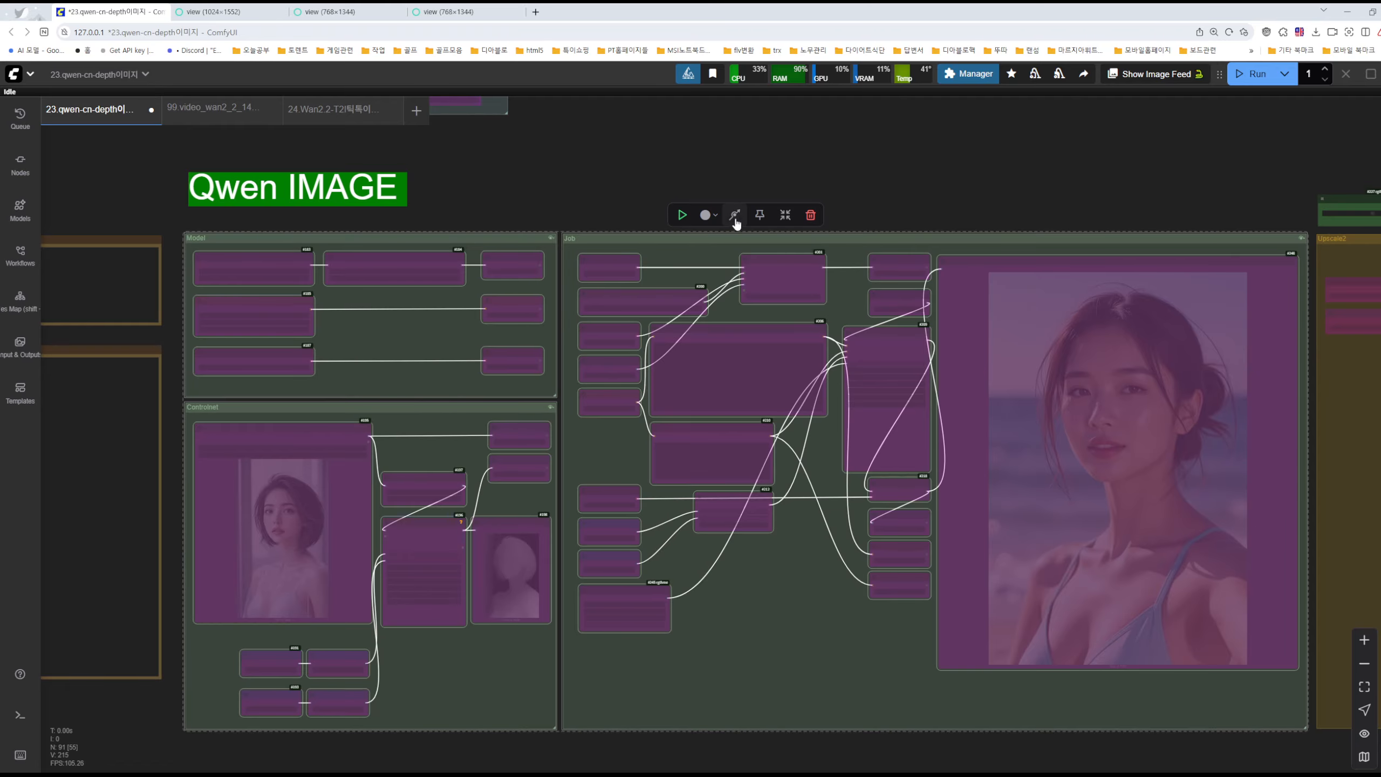
{"action": "scroll", "coordinate": [736, 173], "scroll_direction": "left", "scroll_amount": 1}
Examine the Qwen model loader nodes and the Markdown Note beside them, and deselect the nodes.
{"action": "scroll", "coordinate": [617, 204], "scroll_direction": "up", "scroll_amount": 5}
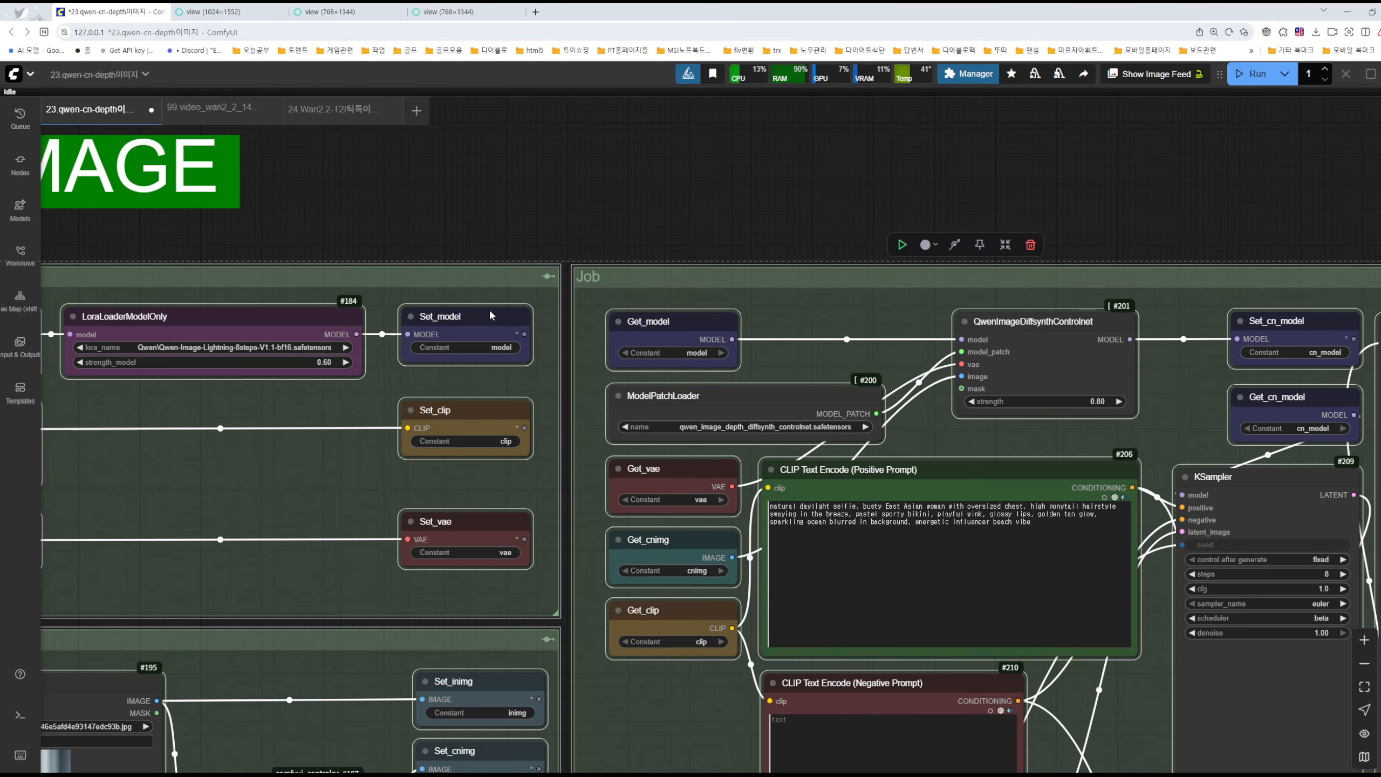
{"action": "left_click_drag", "start_coordinate": [300, 451], "coordinate": [331, 415]}
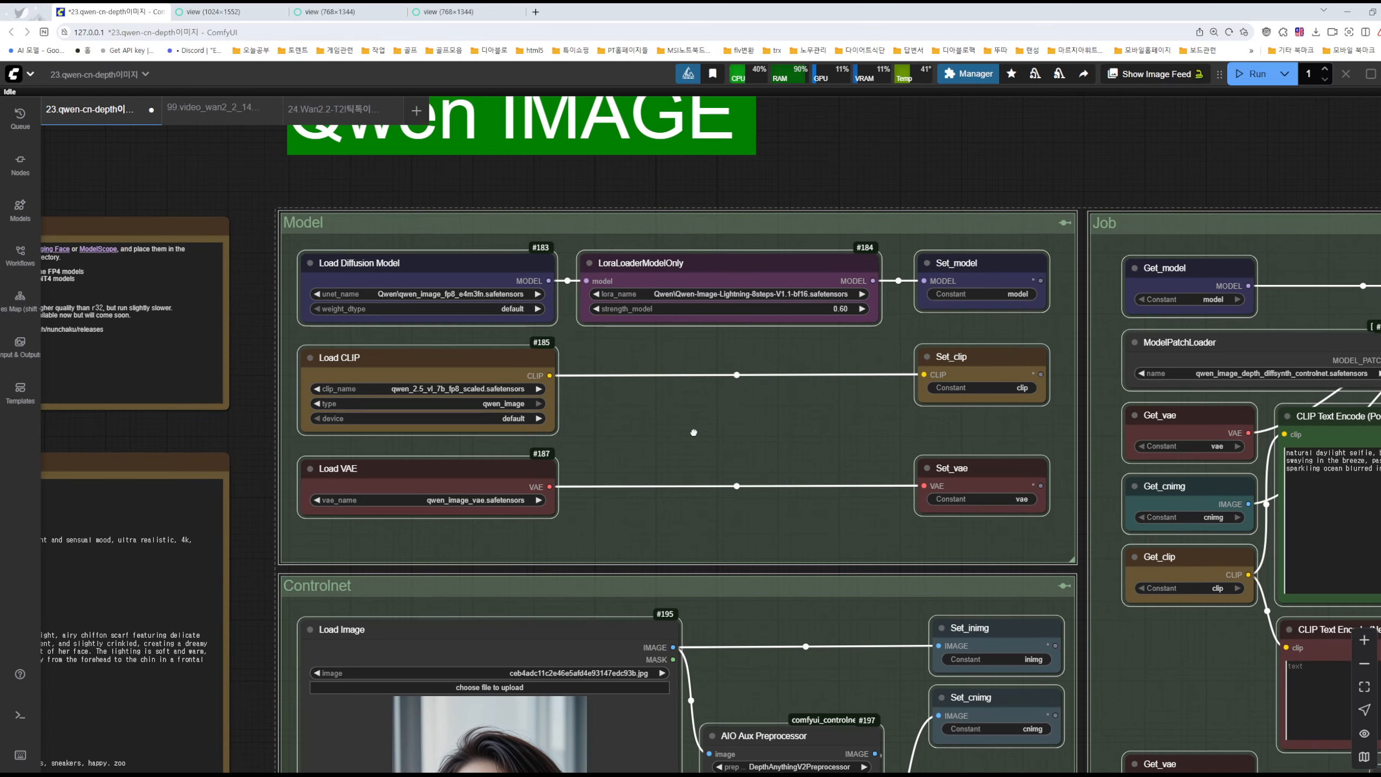
{"action": "scroll", "coordinate": [626, 321], "scroll_direction": "up", "scroll_amount": 6}
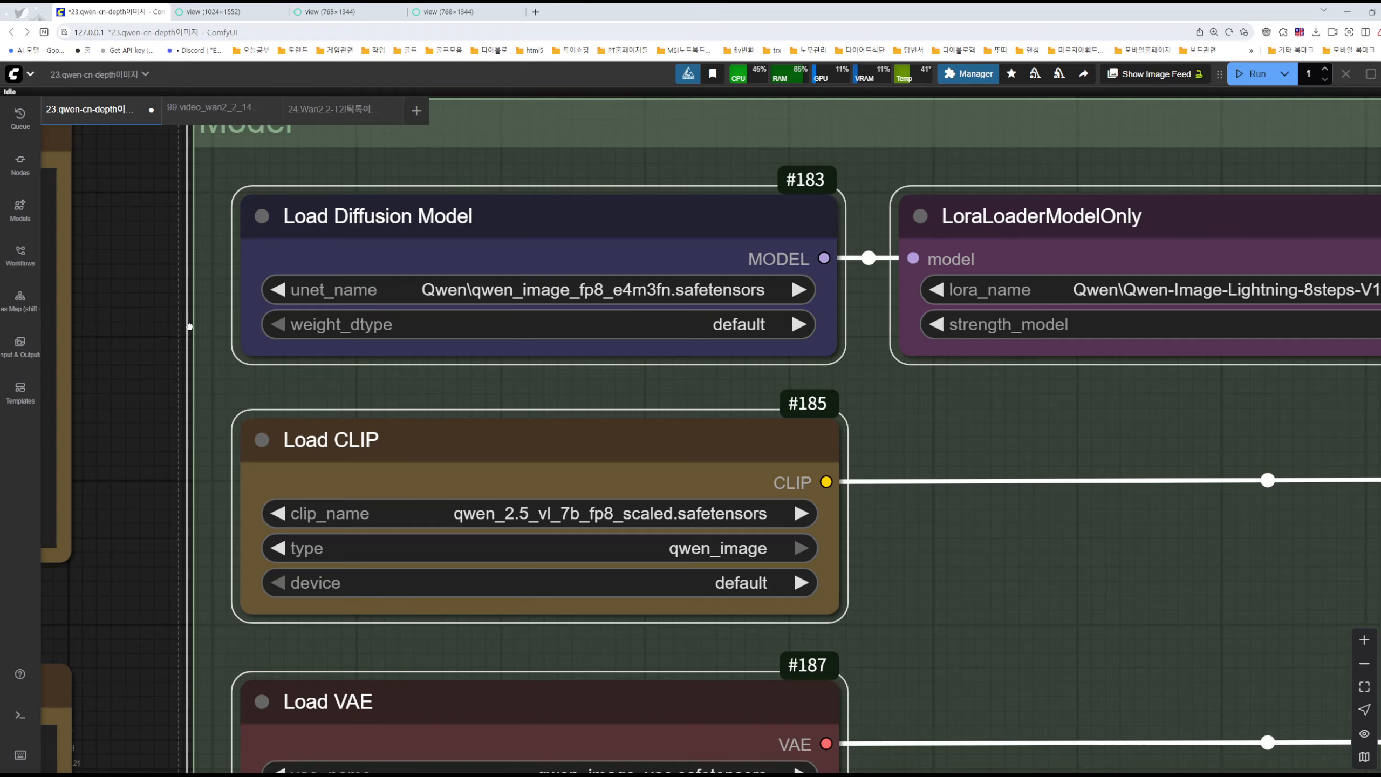
{"action": "left_click_drag", "start_coordinate": [190, 327], "coordinate": [743, 383]}
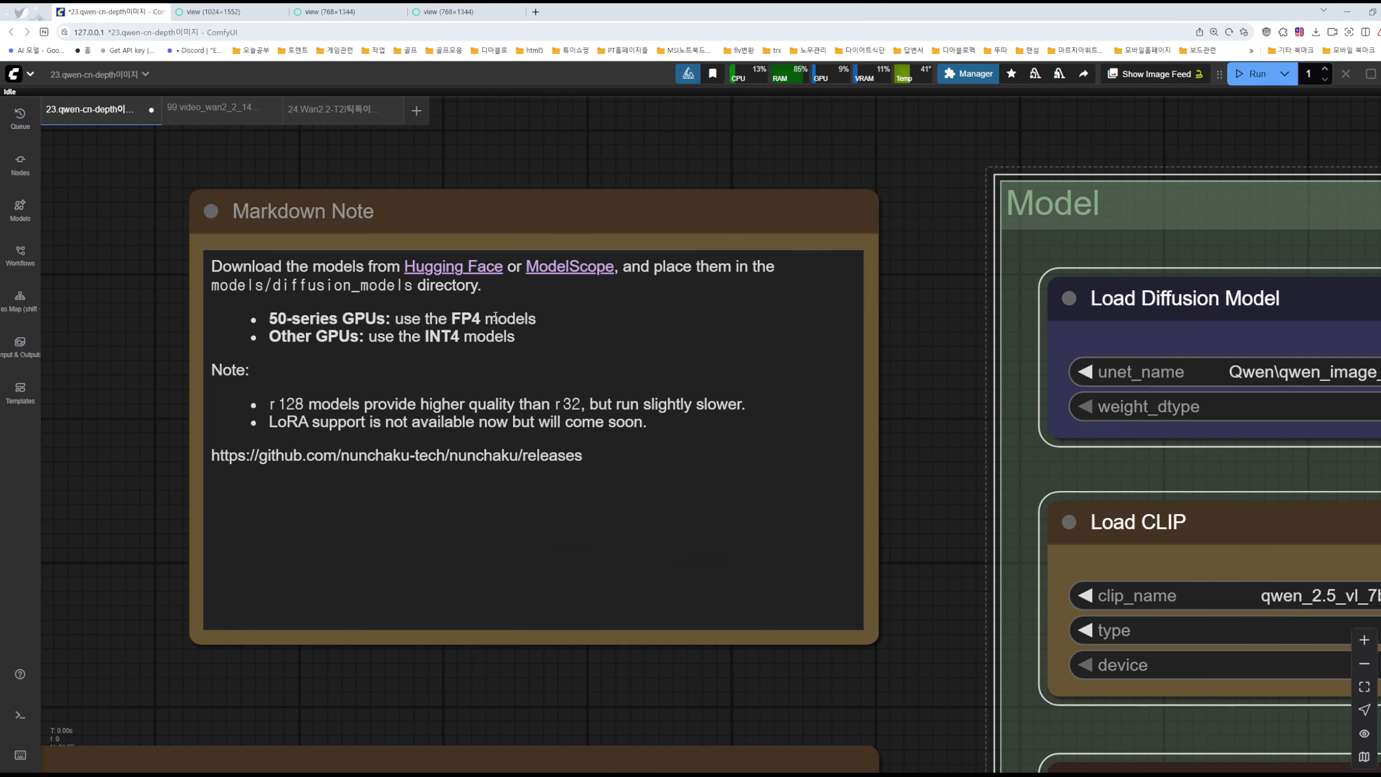
{"action": "left_click", "coordinate": [916, 339]}
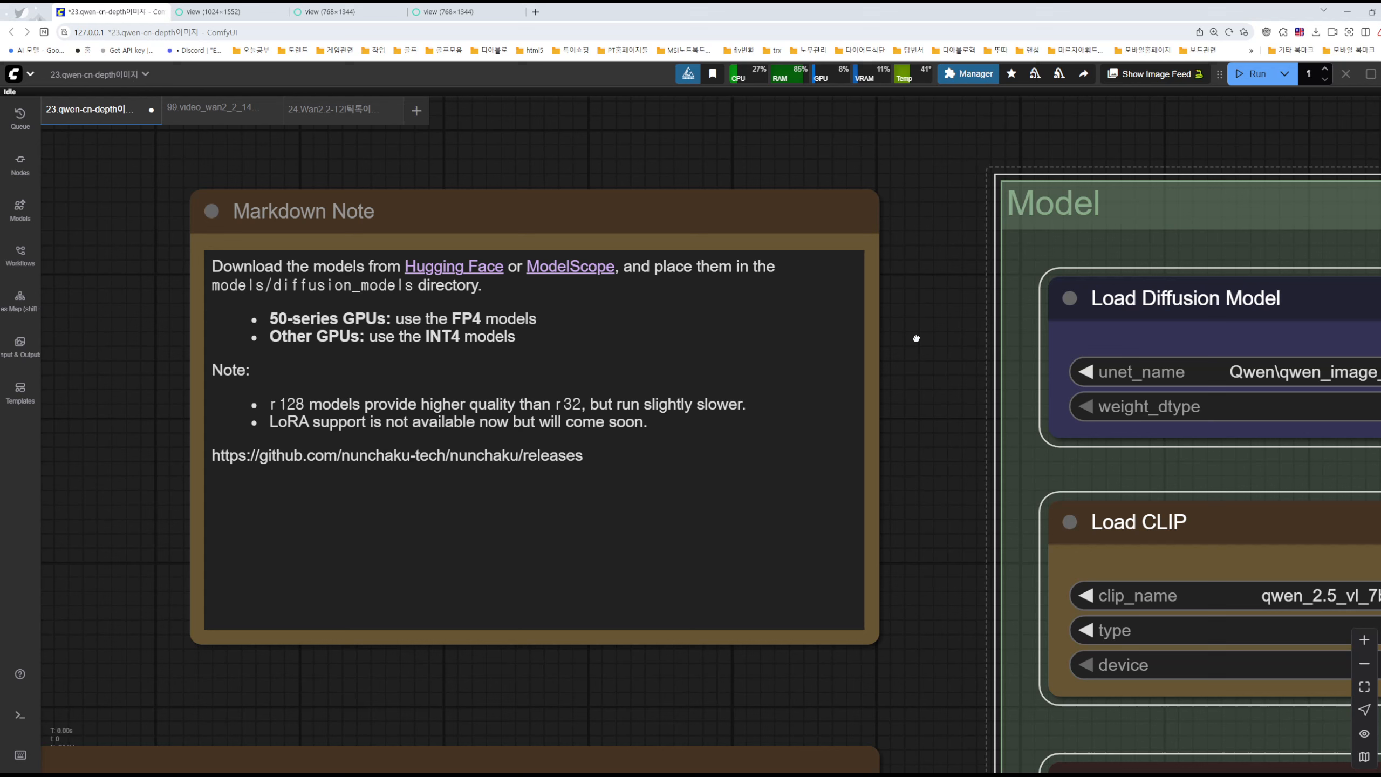
{"action": "left_click", "coordinate": [38, 78]}
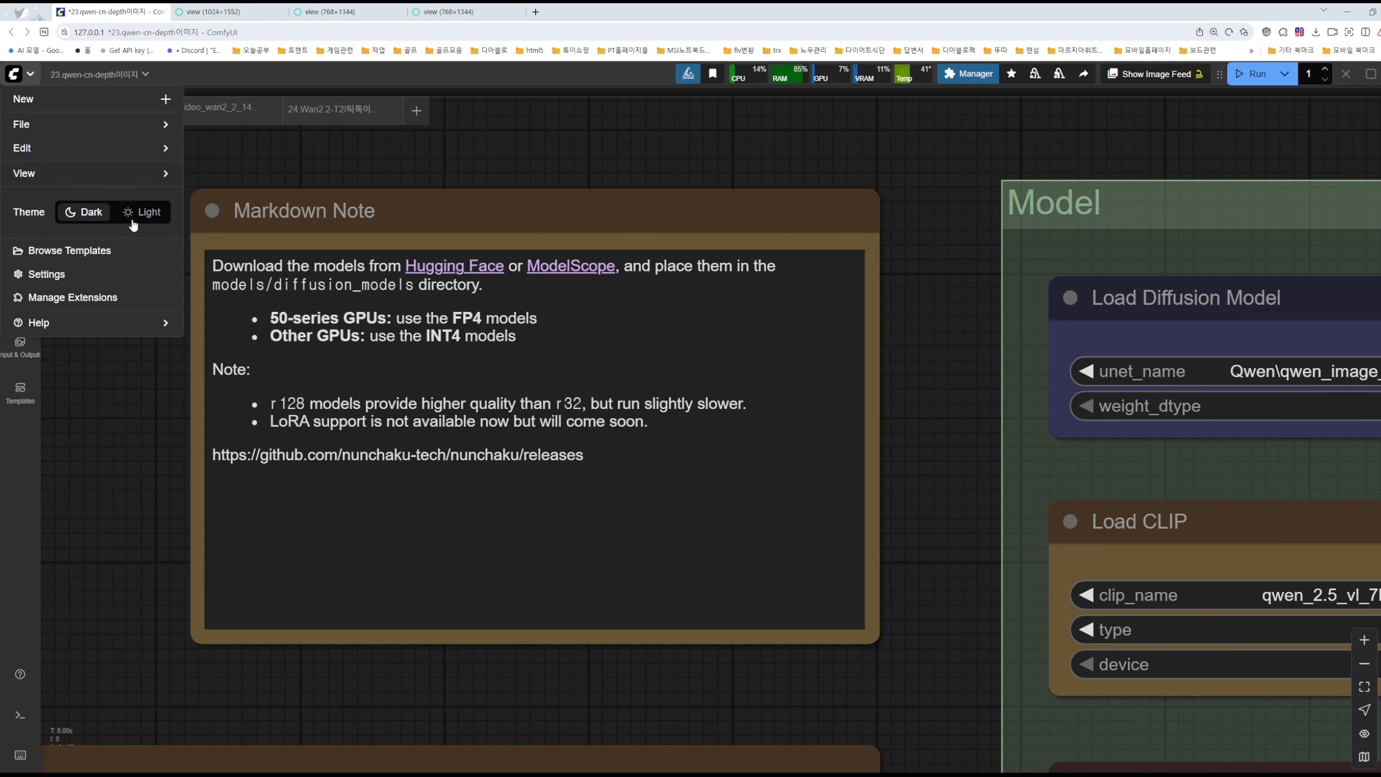
{"action": "mouse_move", "coordinate": [147, 180]}
{"action": "left_click", "coordinate": [403, 394]}
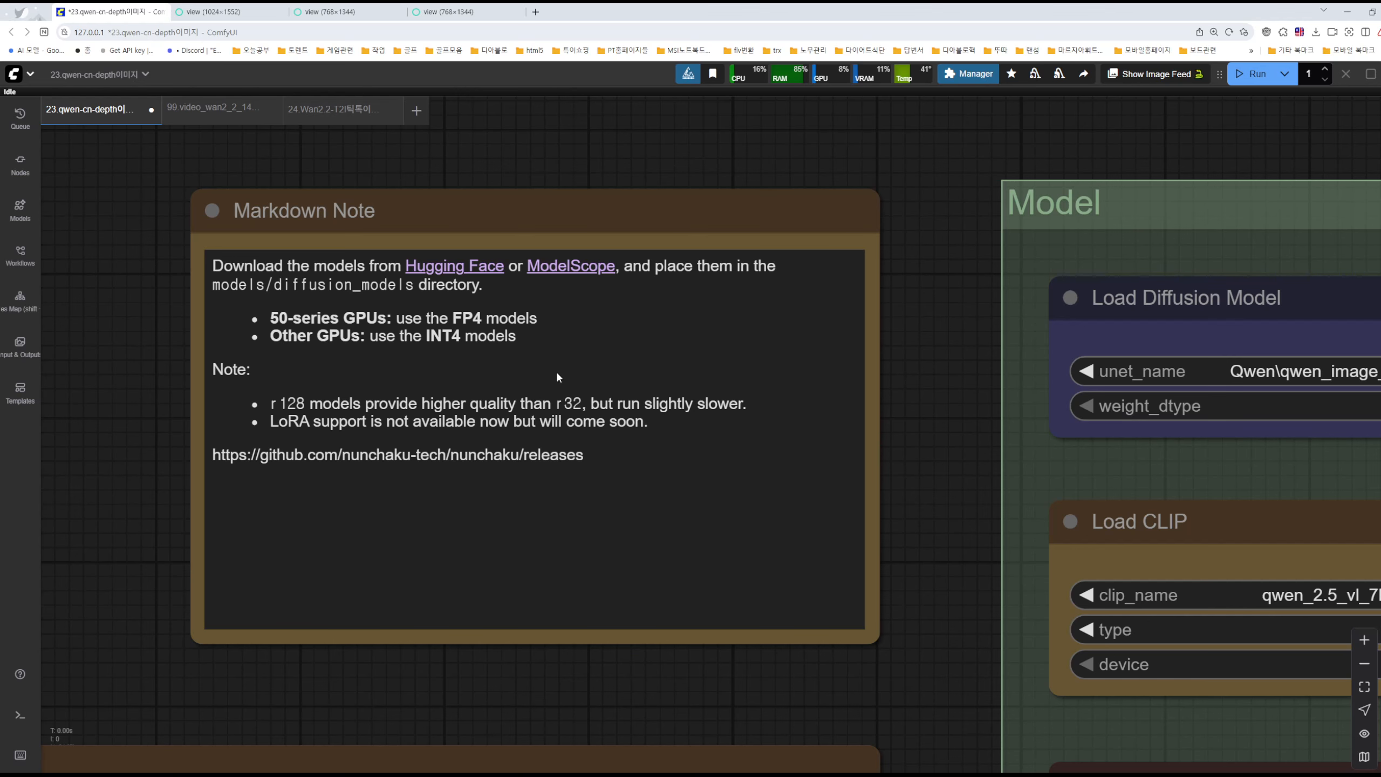
Magnify the Markdown Note and read its advice on FP4 and INT4 models for different GPUs.
{"action": "key", "text": "ctrl+1"}
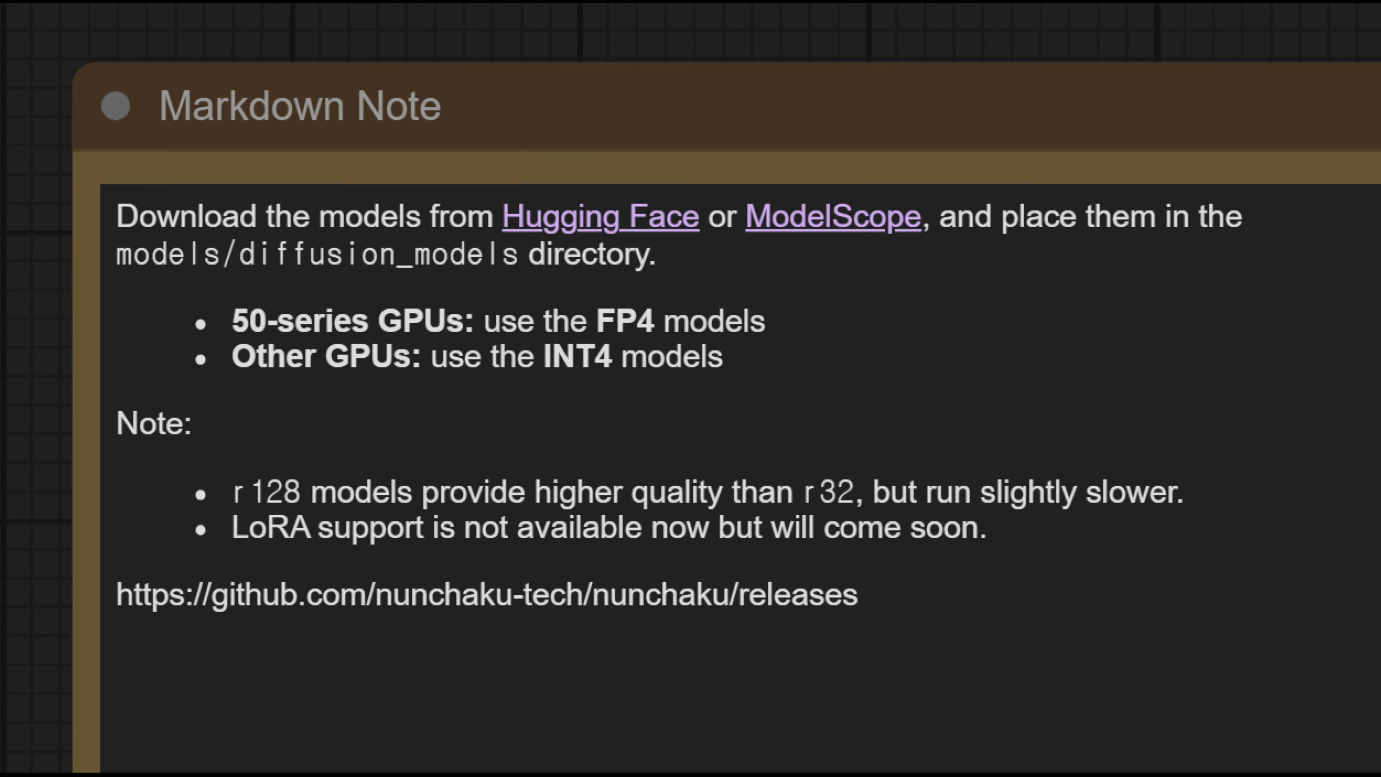
{"action": "left_click", "coordinate": [306, 314]}
{"action": "mouse_move", "coordinate": [288, 337]}
{"action": "left_mouse_down"}
{"action": "mouse_move", "coordinate": [235, 337]}
{"action": "mouse_move", "coordinate": [221, 303]}
{"action": "mouse_move", "coordinate": [405, 306]}
{"action": "mouse_move", "coordinate": [409, 336]}
{"action": "mouse_move", "coordinate": [290, 339]}
{"action": "left_mouse_up"}
{"action": "mouse_move", "coordinate": [188, 299]}
{"action": "left_mouse_down"}
{"action": "mouse_move", "coordinate": [353, 325]}
{"action": "mouse_move", "coordinate": [813, 353]}
{"action": "left_mouse_up"}
{"action": "key", "text": "Escape"}
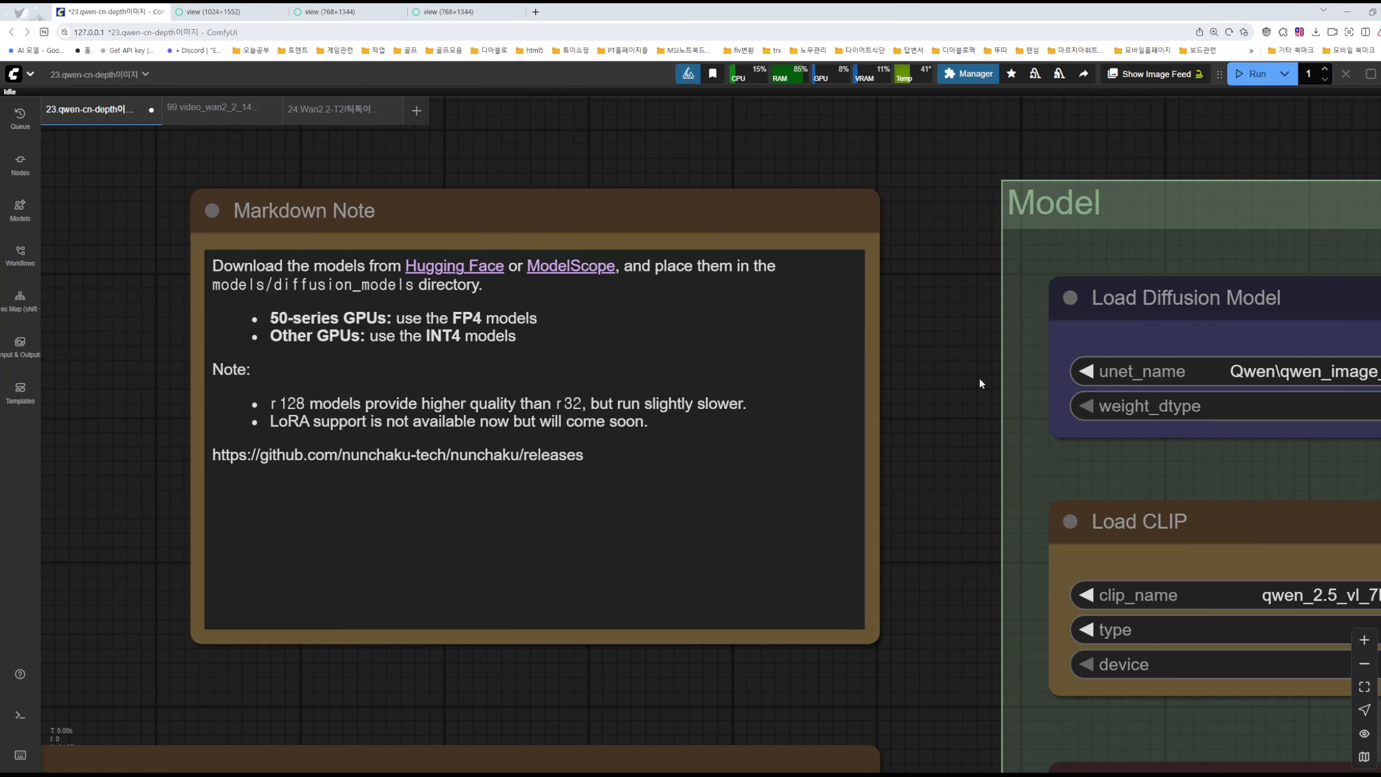
Open the note's Hugging Face link, review the nunchaku-qwen-image model card and its model files, and close the page.
{"action": "left_click", "coordinate": [464, 271]}
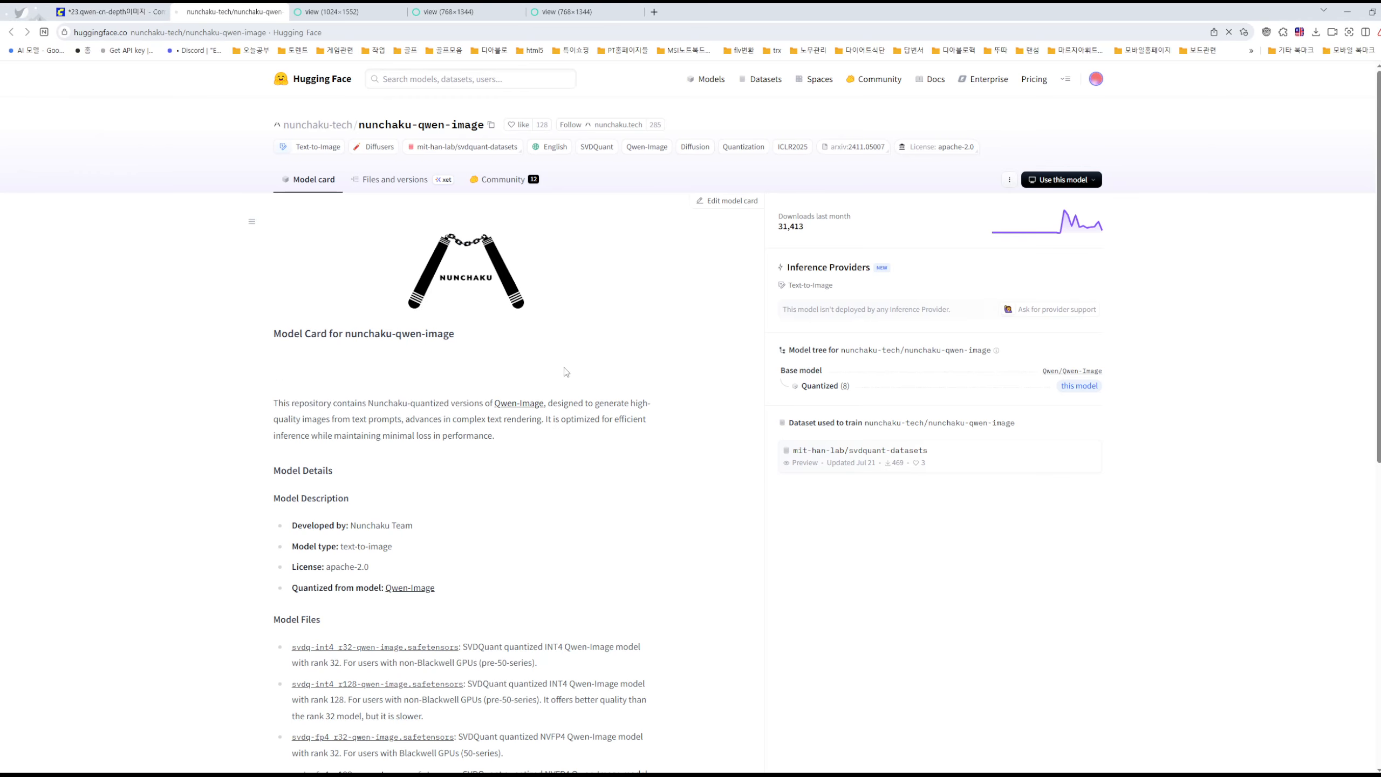
{"action": "scroll", "coordinate": [520, 410], "scroll_direction": "down", "scroll_amount": 5}
{"action": "scroll", "coordinate": [520, 410], "scroll_direction": "down", "scroll_amount": 10}
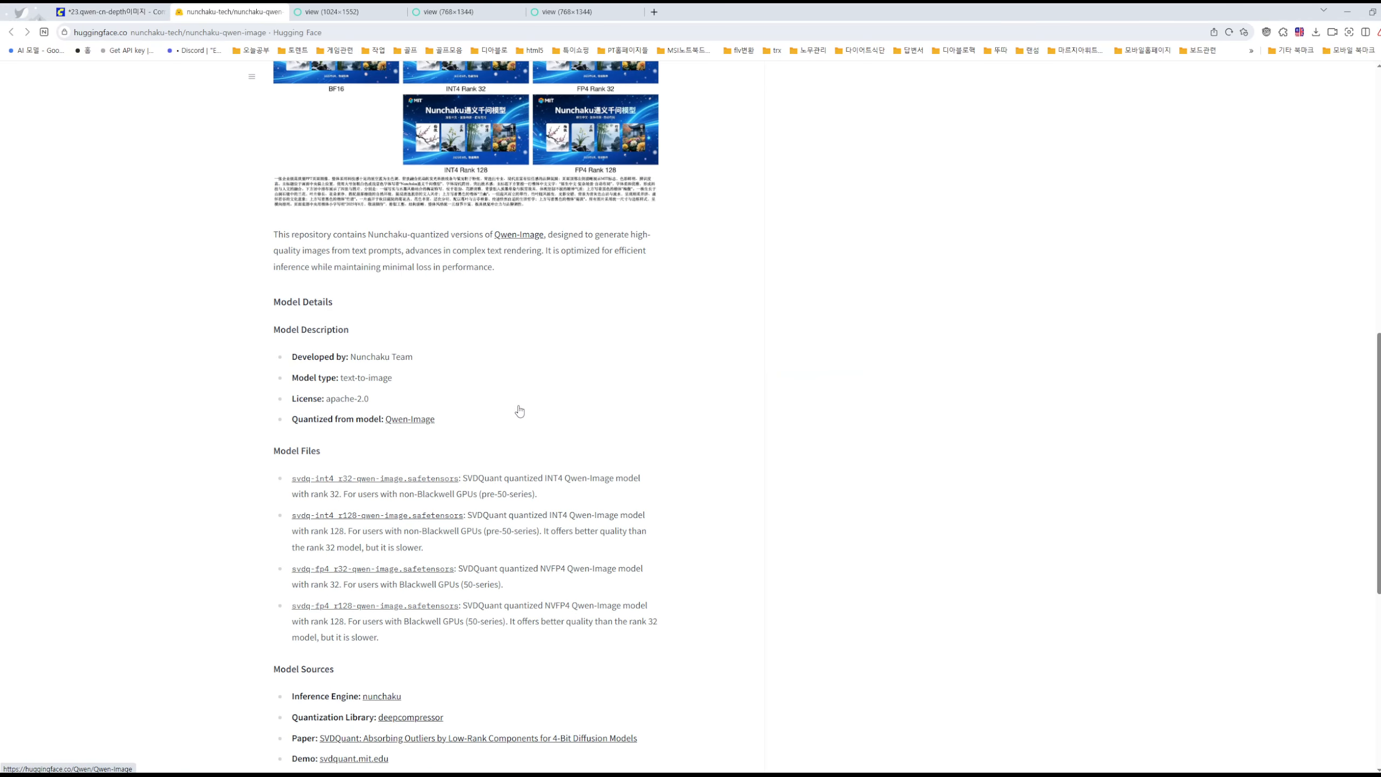
{"action": "scroll", "coordinate": [520, 411], "scroll_direction": "down", "scroll_amount": 3}
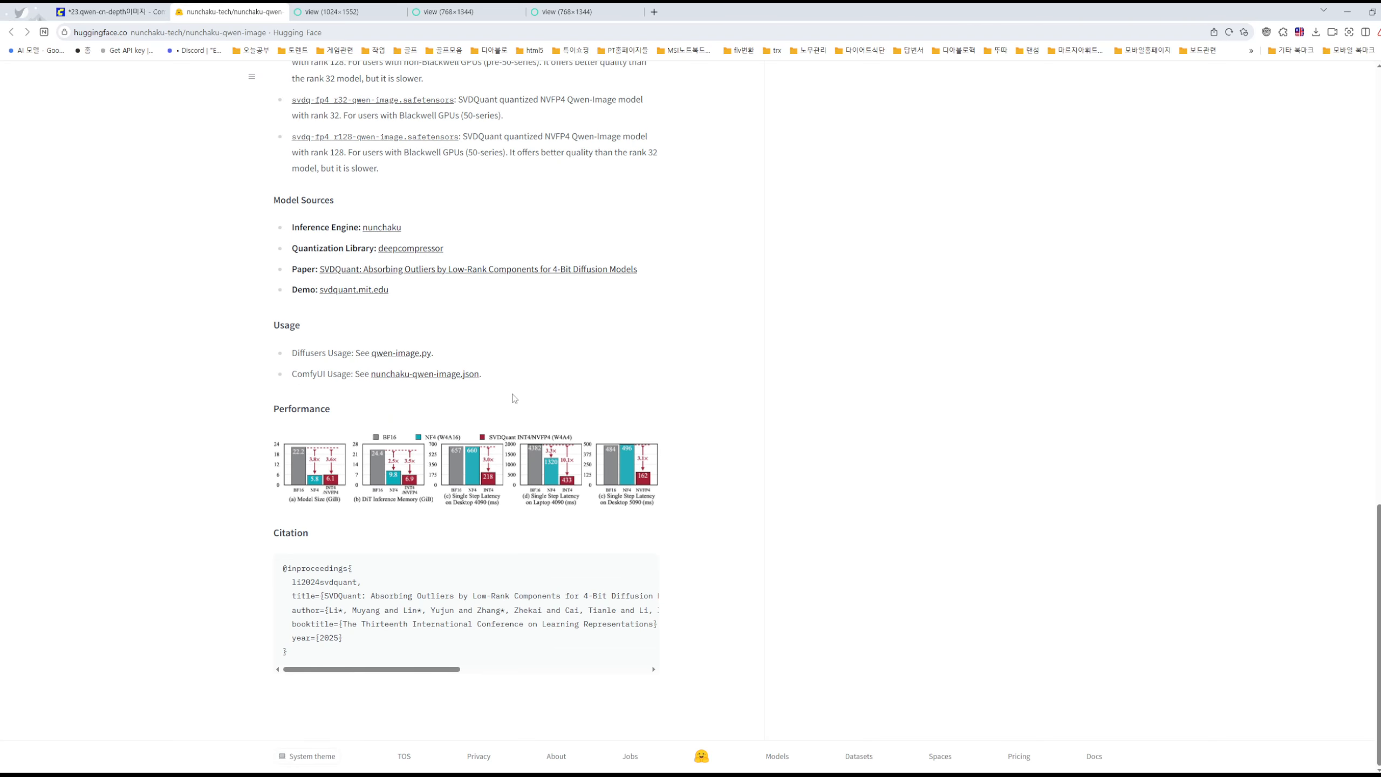
{"action": "scroll", "coordinate": [513, 397], "scroll_direction": "up", "scroll_amount": 5}
{"action": "scroll", "coordinate": [514, 397], "scroll_direction": "up", "scroll_amount": 10}
{"action": "scroll", "coordinate": [505, 399], "scroll_direction": "down", "scroll_amount": 5}
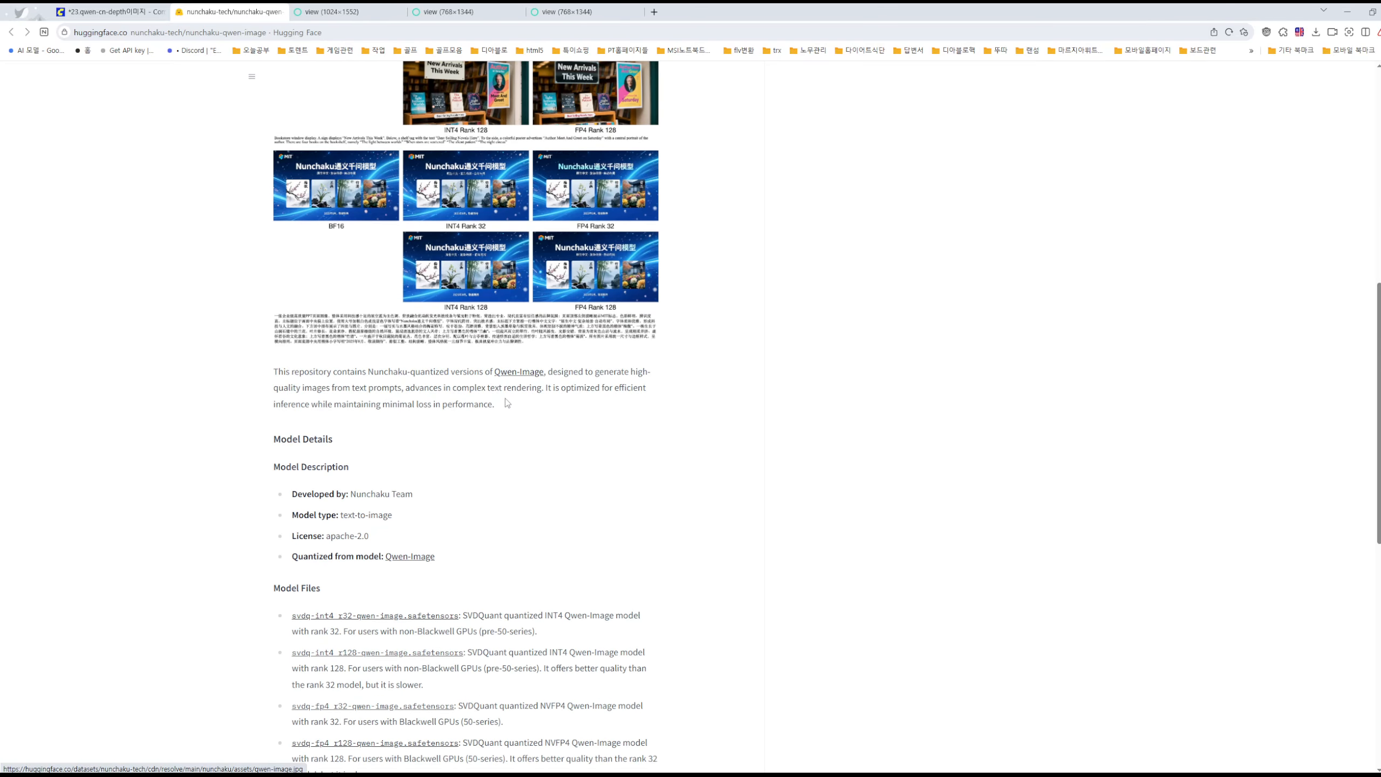
{"action": "scroll", "coordinate": [505, 398], "scroll_direction": "up", "scroll_amount": 5}
{"action": "scroll", "coordinate": [505, 400], "scroll_direction": "up", "scroll_amount": 4}
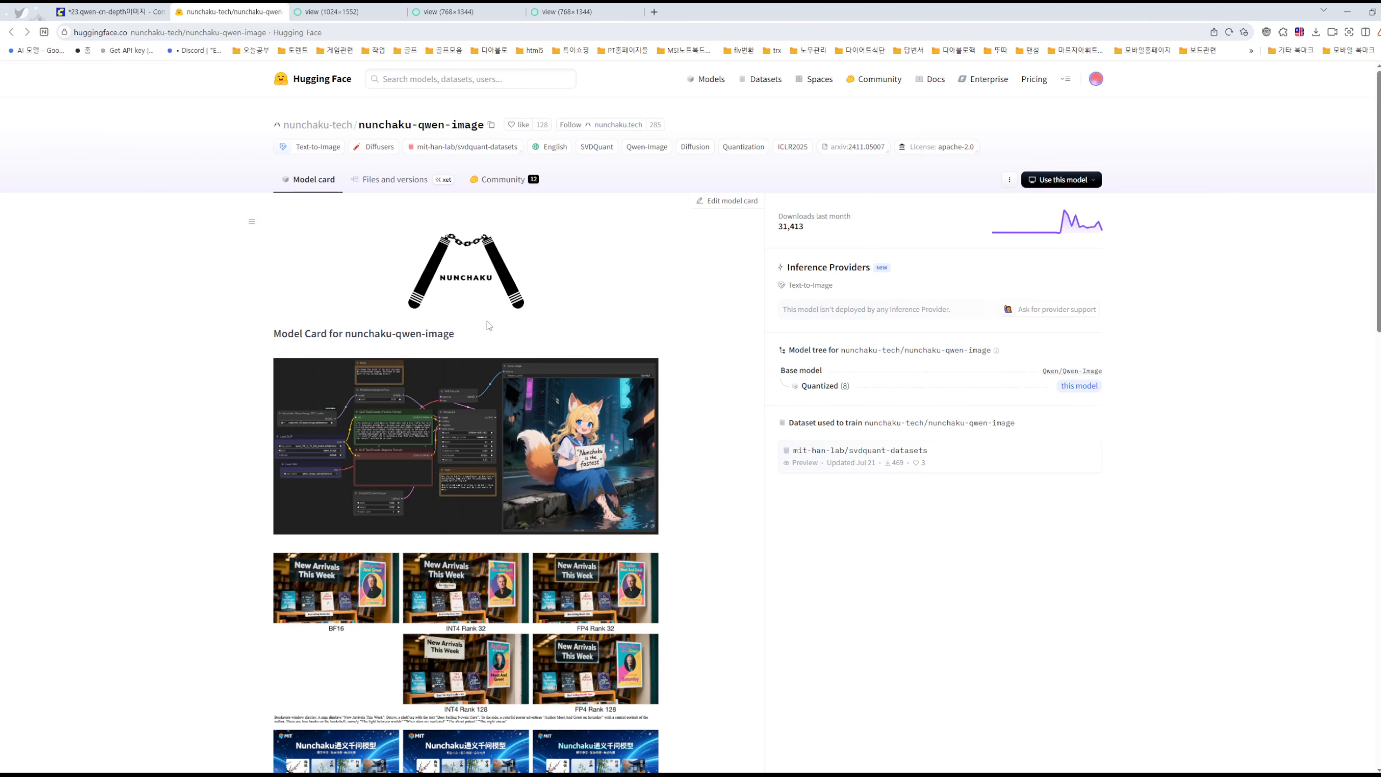
{"action": "scroll", "coordinate": [547, 333], "scroll_direction": "down", "scroll_amount": 8}
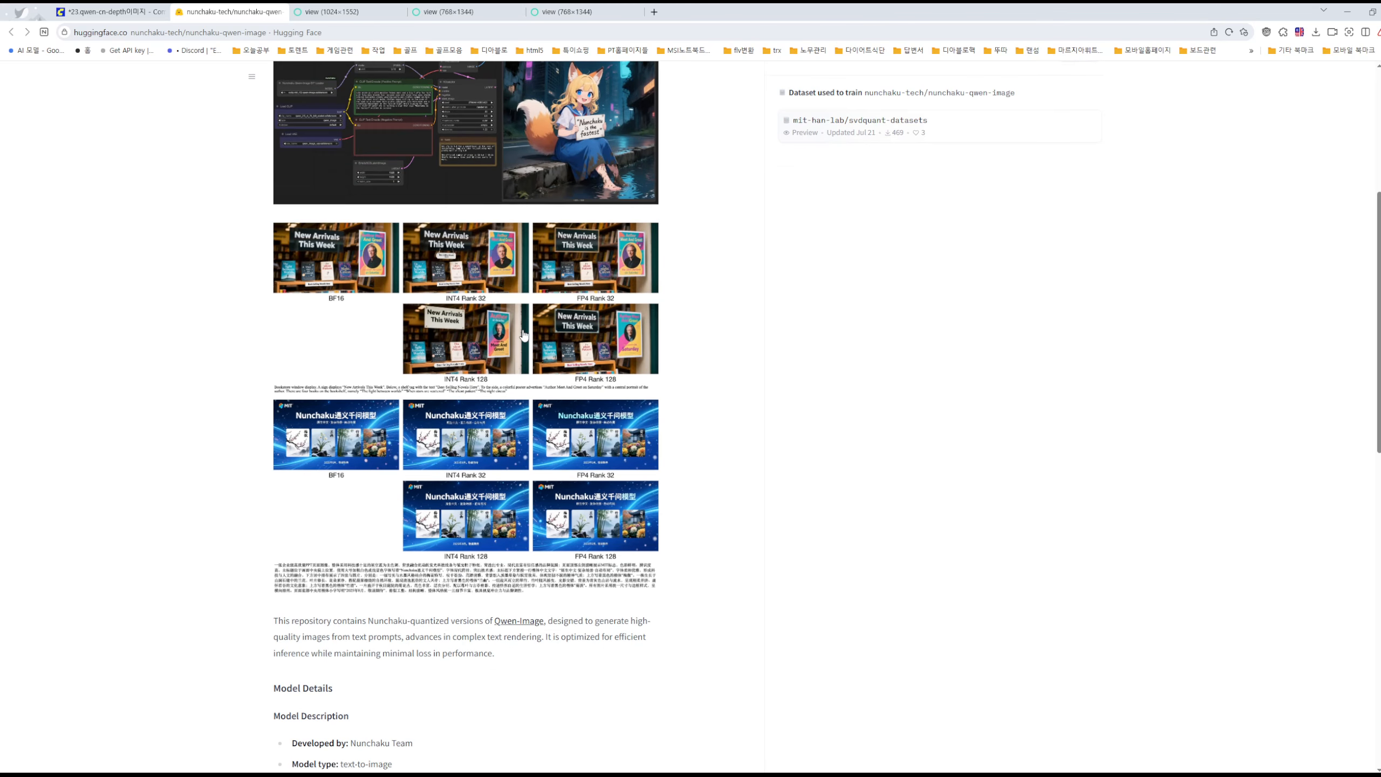
{"action": "scroll", "coordinate": [488, 340], "scroll_direction": "down", "scroll_amount": 4}
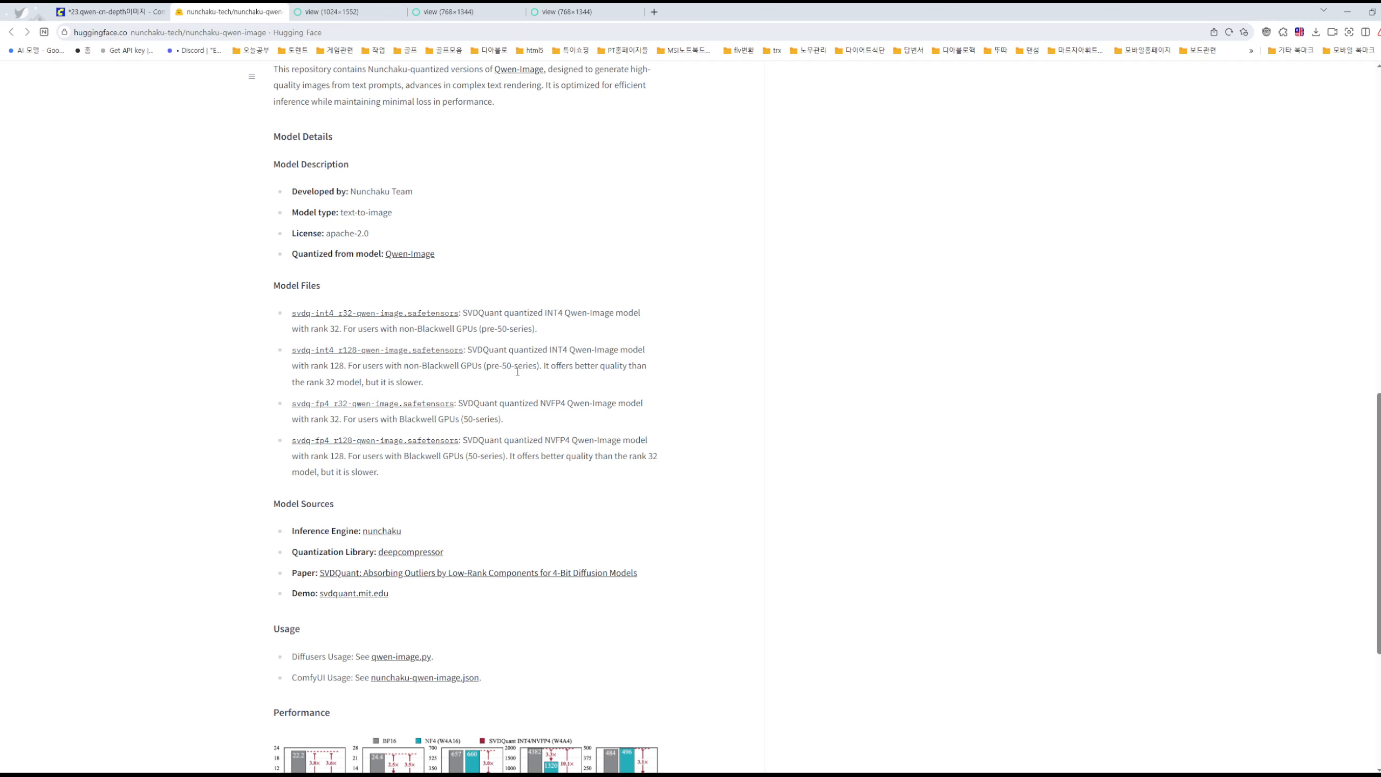
{"action": "scroll", "coordinate": [530, 387], "scroll_direction": "down", "scroll_amount": 5}
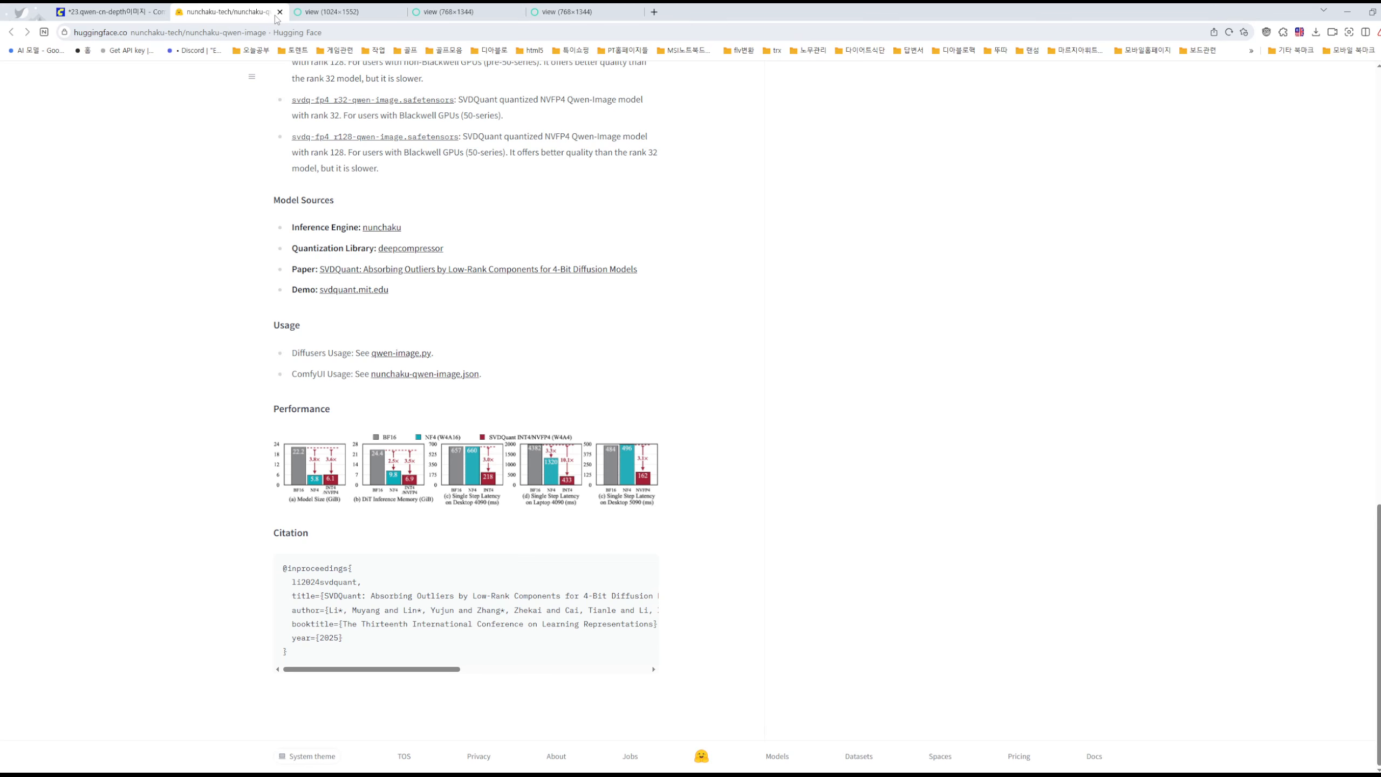
{"action": "left_click", "coordinate": [279, 11]}
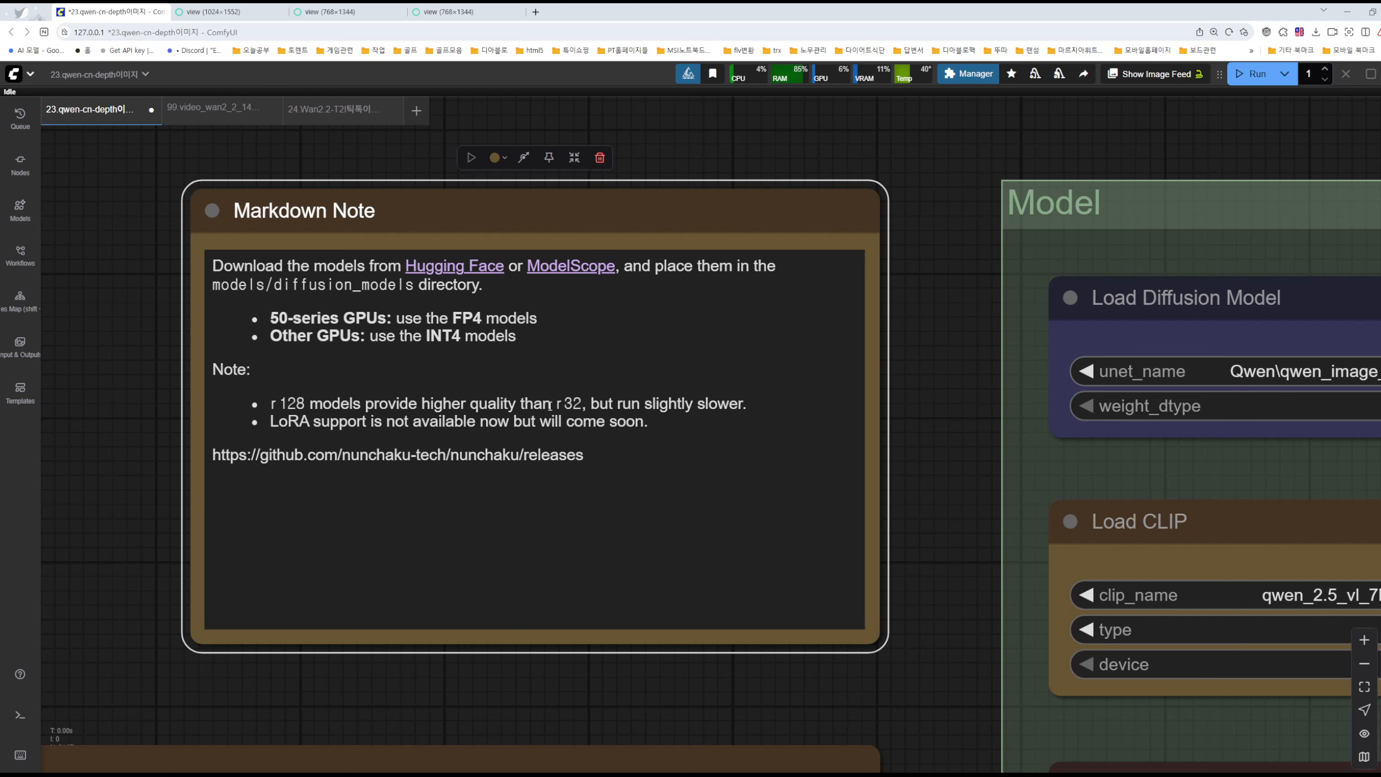
Examine the Qwen Model group's loader, LoRA and Set nodes, and the Job group's Get, ModelPatchLoader and QwenImageDiffsynthControlnet nodes.
{"action": "left_click", "coordinate": [962, 438]}
{"action": "scroll", "coordinate": [949, 447], "scroll_direction": "down", "scroll_amount": 4}
{"action": "left_click_drag", "start_coordinate": [947, 450], "coordinate": [328, 460]}
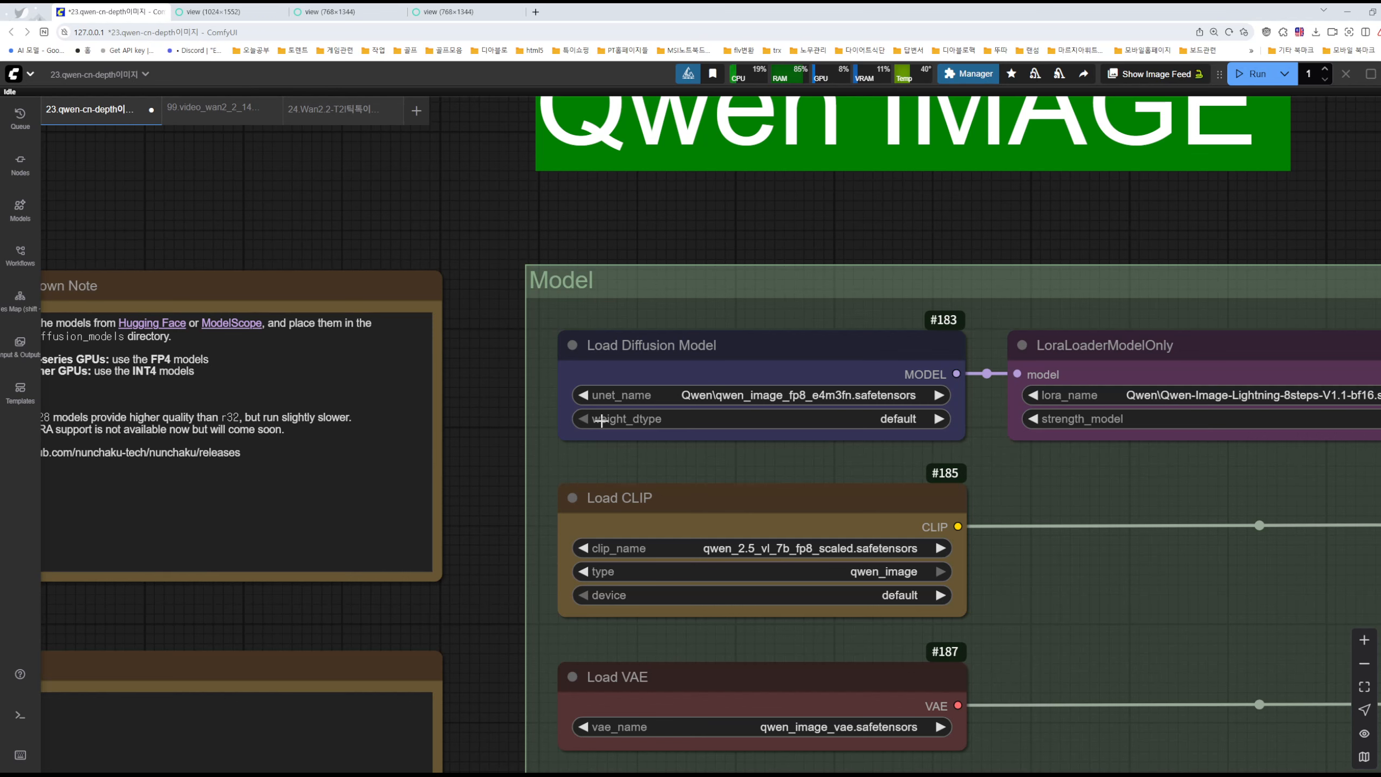
{"action": "left_click_drag", "start_coordinate": [1090, 574], "coordinate": [830, 485]}
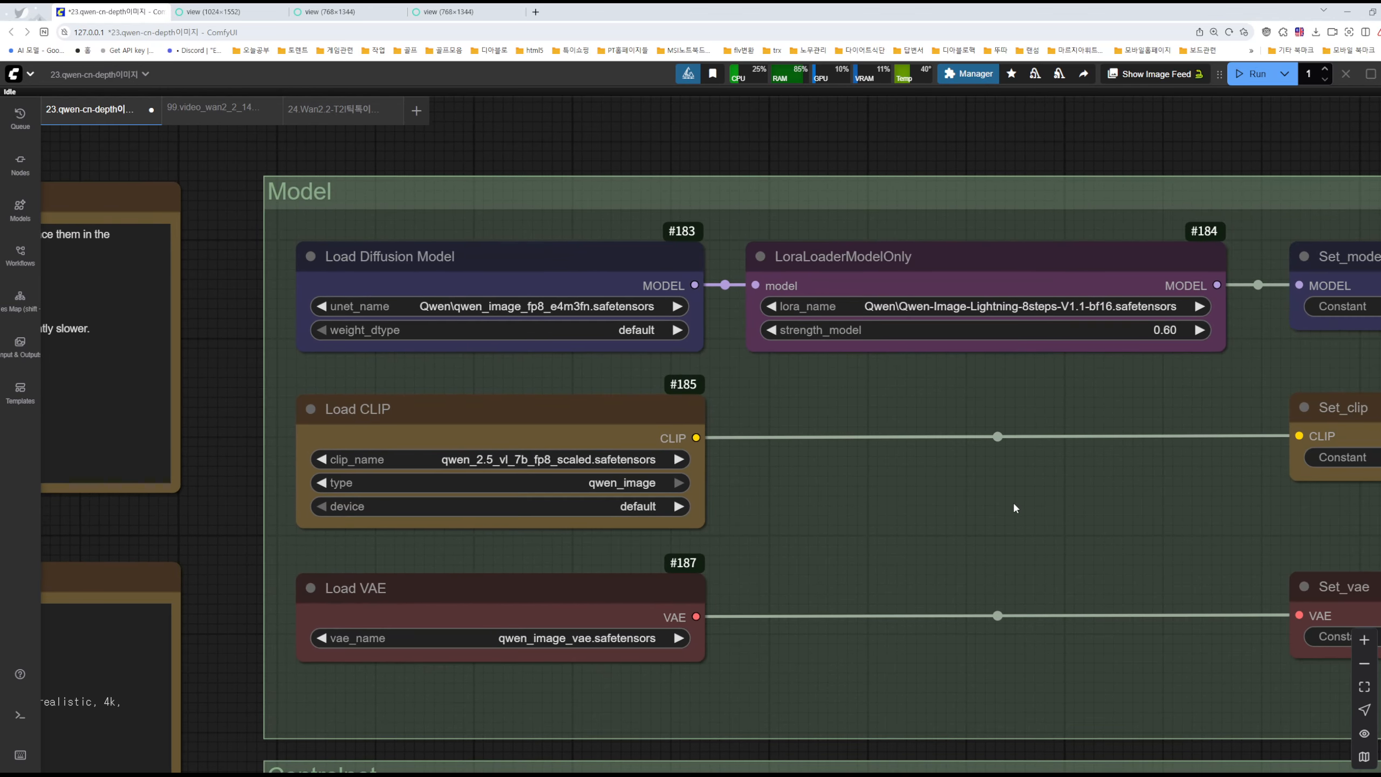
{"action": "left_click_drag", "start_coordinate": [1012, 502], "coordinate": [770, 534]}
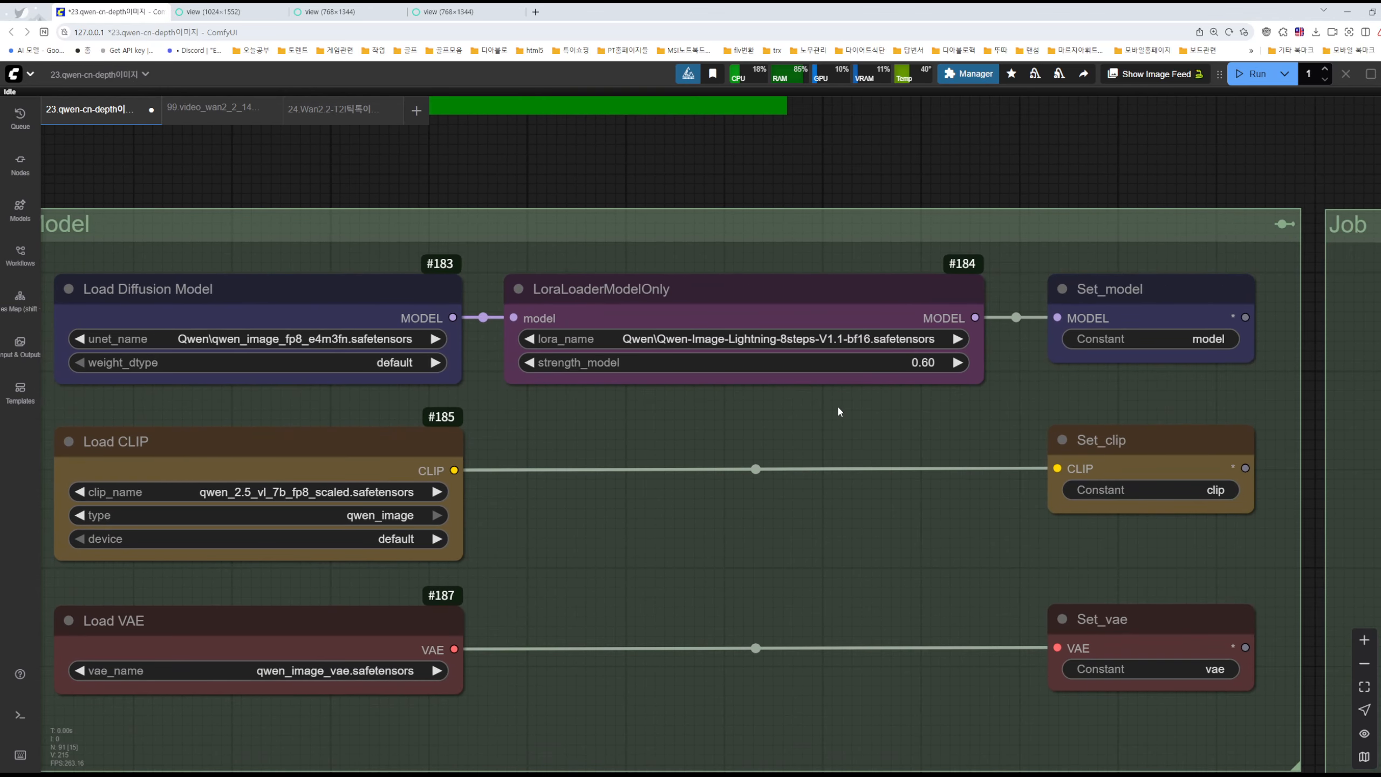
{"action": "left_click_drag", "start_coordinate": [931, 424], "coordinate": [468, 328]}
{"action": "scroll", "coordinate": [524, 312], "scroll_direction": "down", "scroll_amount": 1}
{"action": "scroll", "coordinate": [524, 317], "scroll_direction": "down", "scroll_amount": 1}
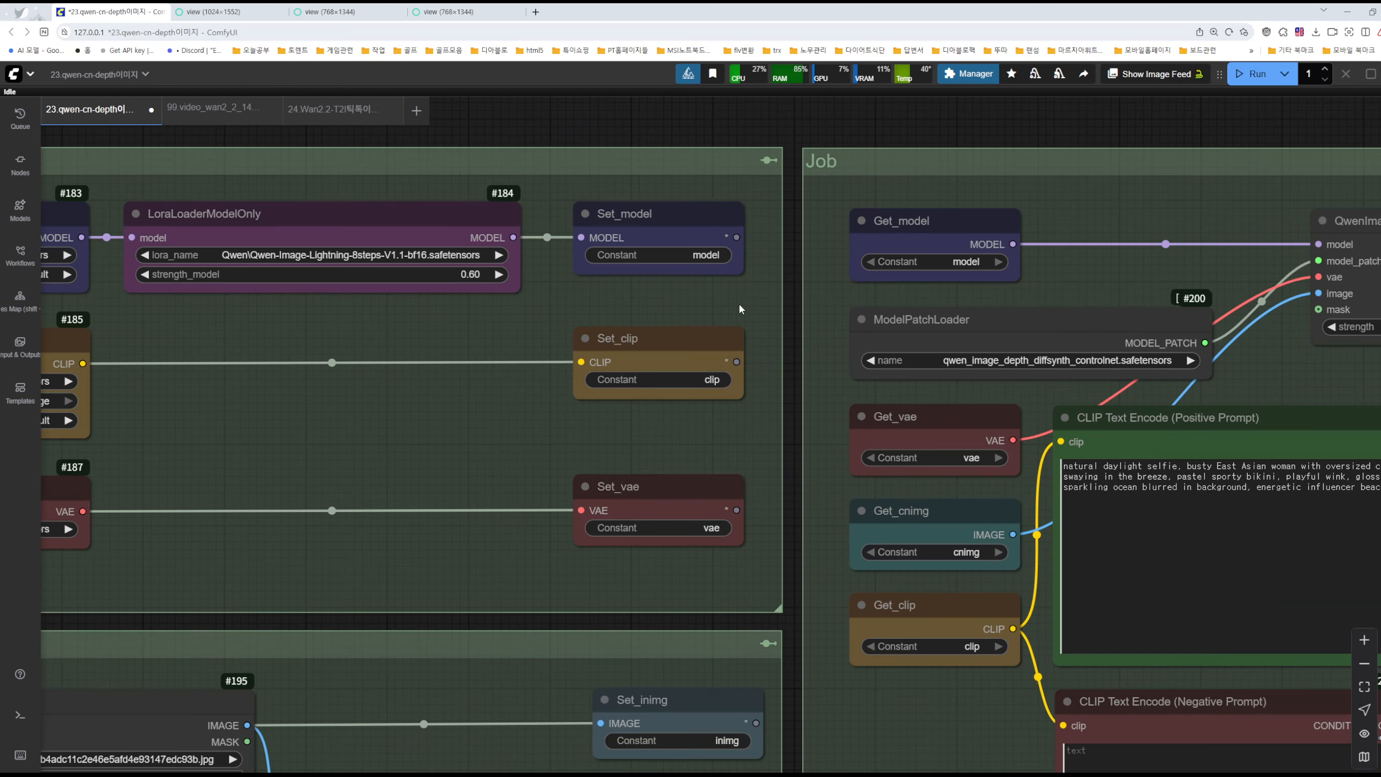
{"action": "left_click_drag", "start_coordinate": [644, 433], "coordinate": [381, 446]}
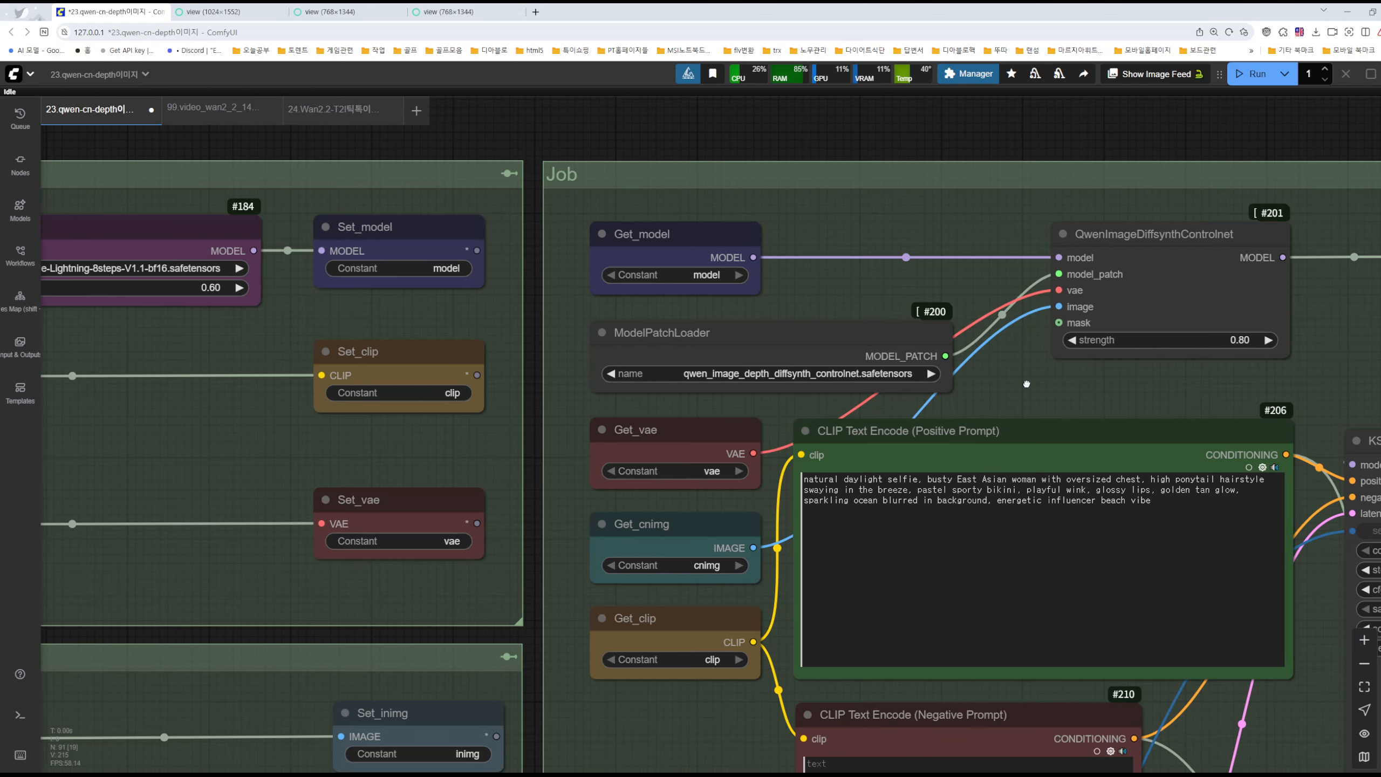
Examine the QwenImageDiffsynthControlnet node and its model, model_patch, vae and image inputs in the Job group.
{"action": "left_click_drag", "start_coordinate": [994, 388], "coordinate": [717, 342]}
{"action": "scroll", "coordinate": [716, 346], "scroll_direction": "down", "scroll_amount": 3}
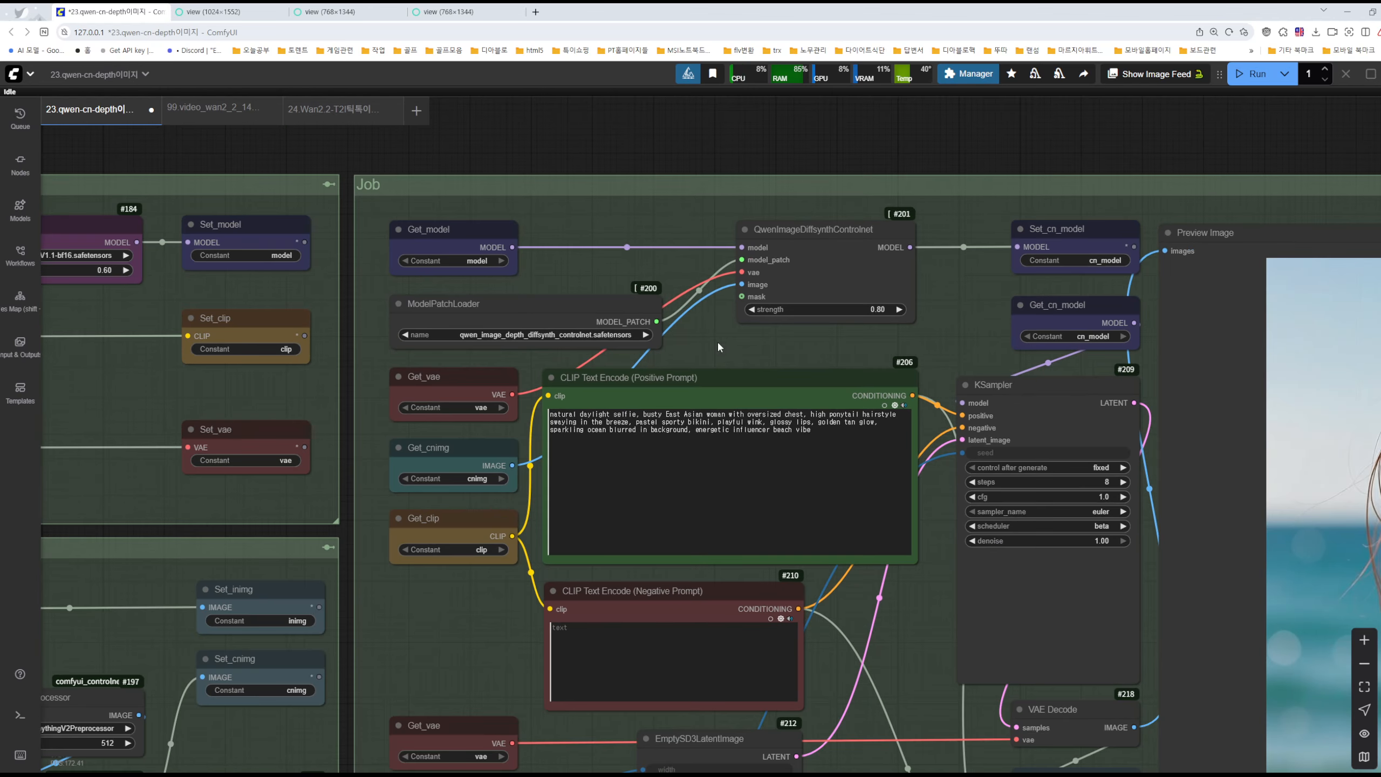
{"action": "key", "text": "ctrl+1"}
{"action": "left_click", "coordinate": [730, 289]}
{"action": "mouse_move", "coordinate": [1207, 332]}
{"action": "left_mouse_down"}
{"action": "mouse_move", "coordinate": [699, 125]}
{"action": "mouse_move", "coordinate": [1001, 373]}
{"action": "mouse_move", "coordinate": [807, 320]}
{"action": "left_mouse_up"}
{"action": "mouse_move", "coordinate": [856, 185]}
{"action": "left_mouse_down"}
{"action": "mouse_move", "coordinate": [885, 151]}
{"action": "mouse_move", "coordinate": [871, 193]}
{"action": "left_mouse_up"}
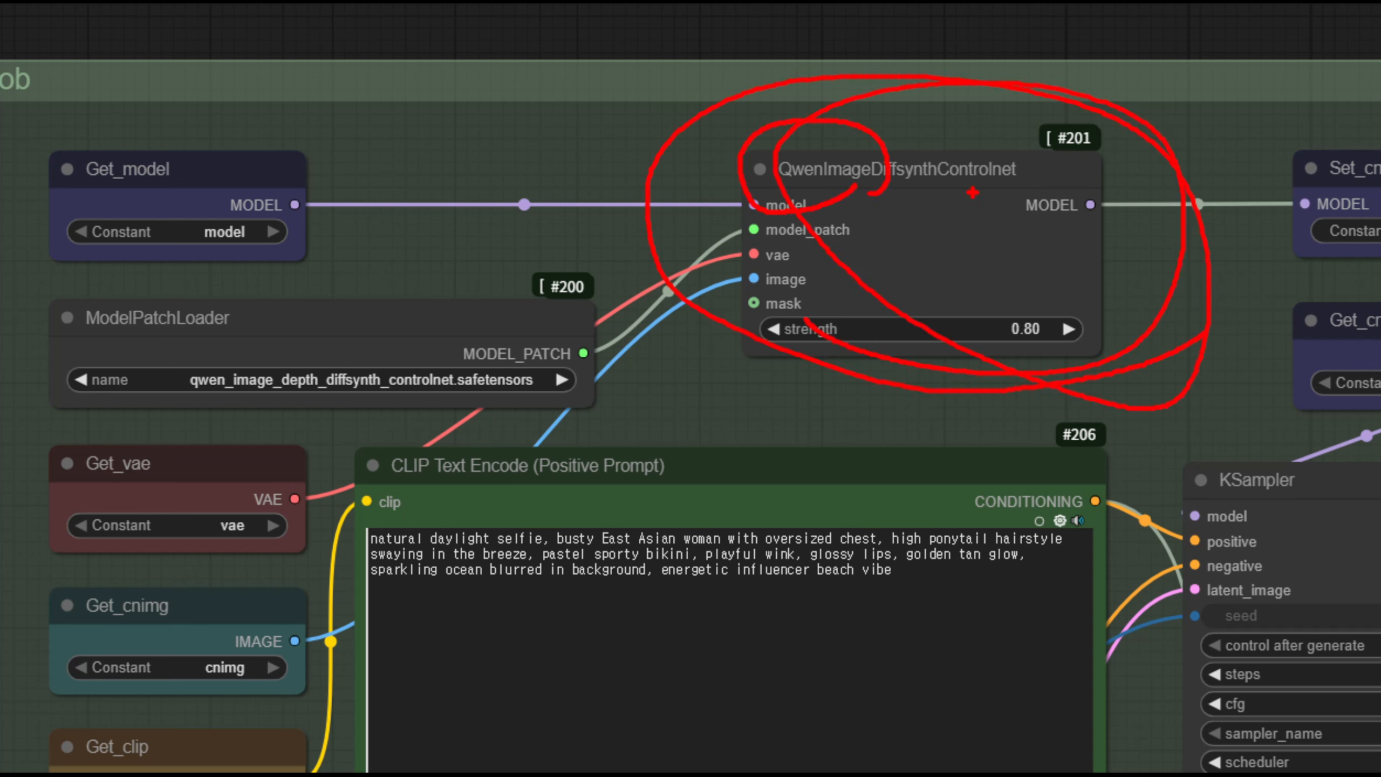
{"action": "mouse_move", "coordinate": [973, 192]}
{"action": "left_mouse_down"}
{"action": "mouse_move", "coordinate": [849, 192]}
{"action": "mouse_move", "coordinate": [867, 130]}
{"action": "mouse_move", "coordinate": [966, 144]}
{"action": "mouse_move", "coordinate": [948, 209]}
{"action": "mouse_move", "coordinate": [936, 118]}
{"action": "mouse_move", "coordinate": [989, 222]}
{"action": "left_mouse_up"}
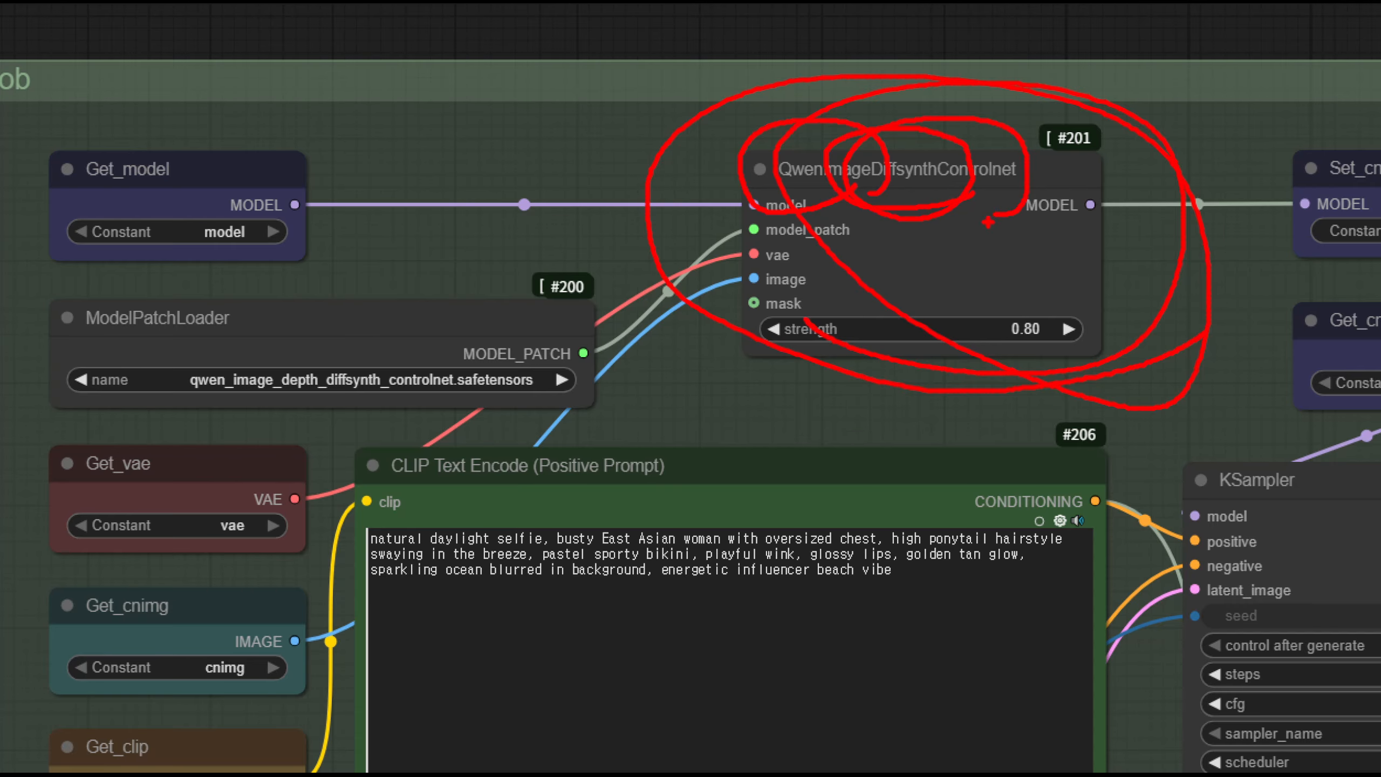
{"action": "key", "text": "Escape"}
{"action": "scroll", "coordinate": [856, 255], "scroll_direction": "down", "scroll_amount": 5}
{"action": "scroll", "coordinate": [844, 248], "scroll_direction": "up", "scroll_amount": 4}
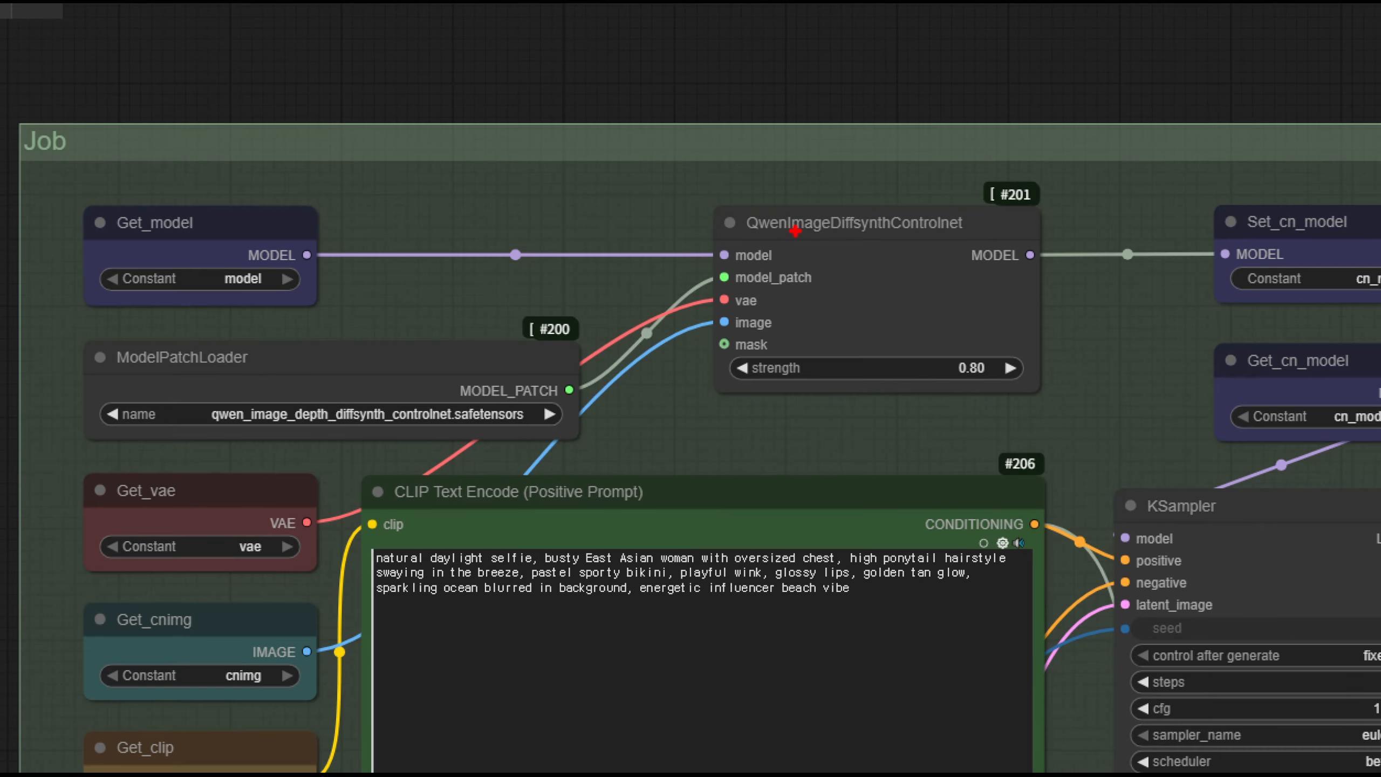
{"action": "left_click_drag", "start_coordinate": [752, 216], "coordinate": [938, 324]}
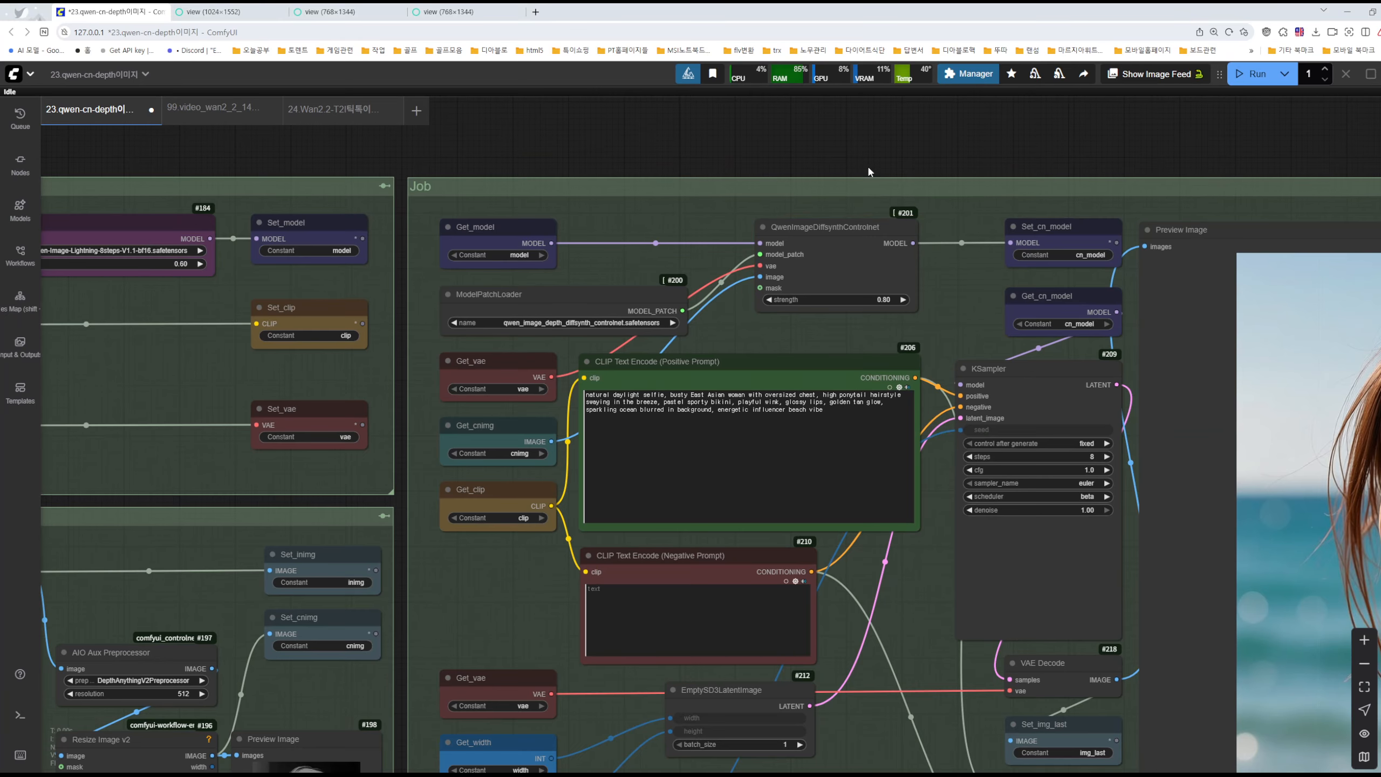
Check the ComfyUI Manager for missing custom nodes and return to its main dialog.
{"action": "left_click", "coordinate": [974, 74]}
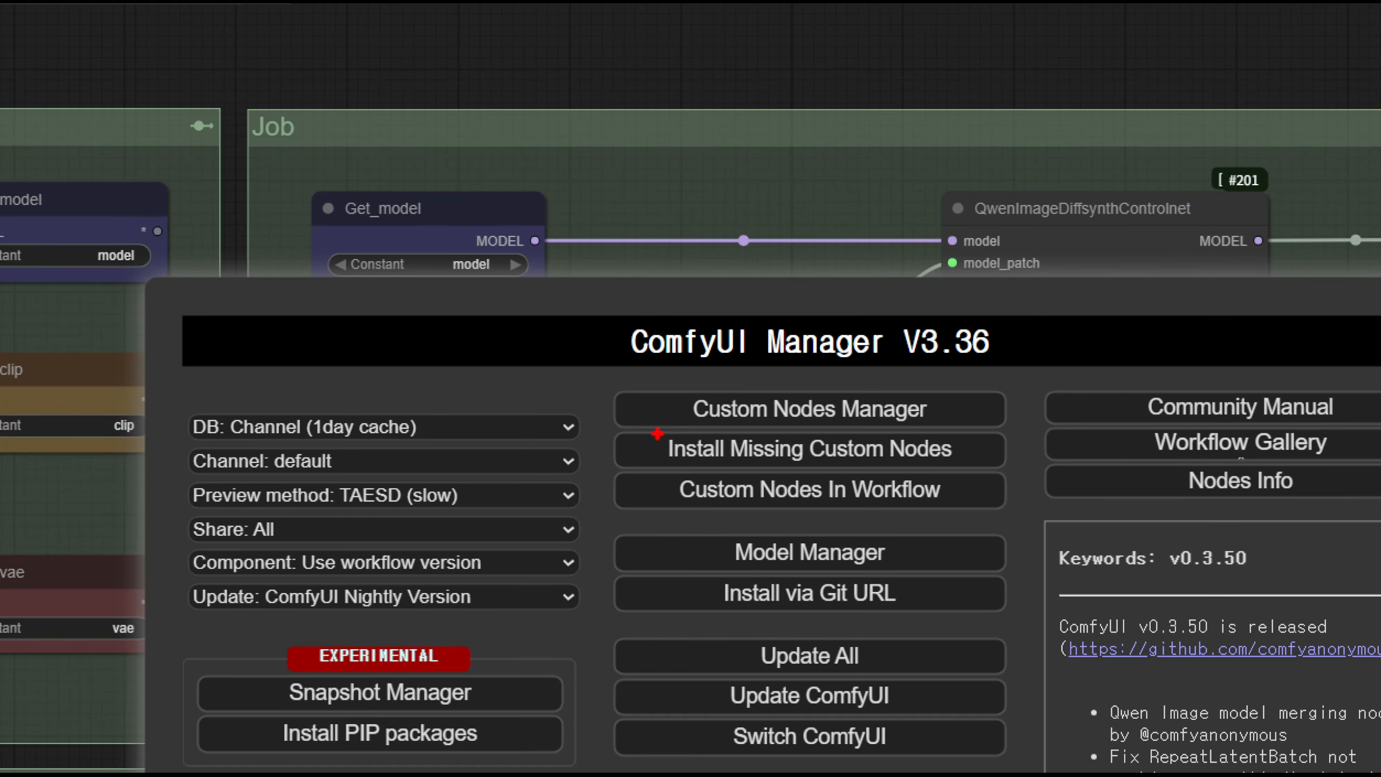
{"action": "left_click_drag", "start_coordinate": [582, 330], "coordinate": [781, 362]}
{"action": "left_click_drag", "start_coordinate": [992, 479], "coordinate": [1002, 473]}
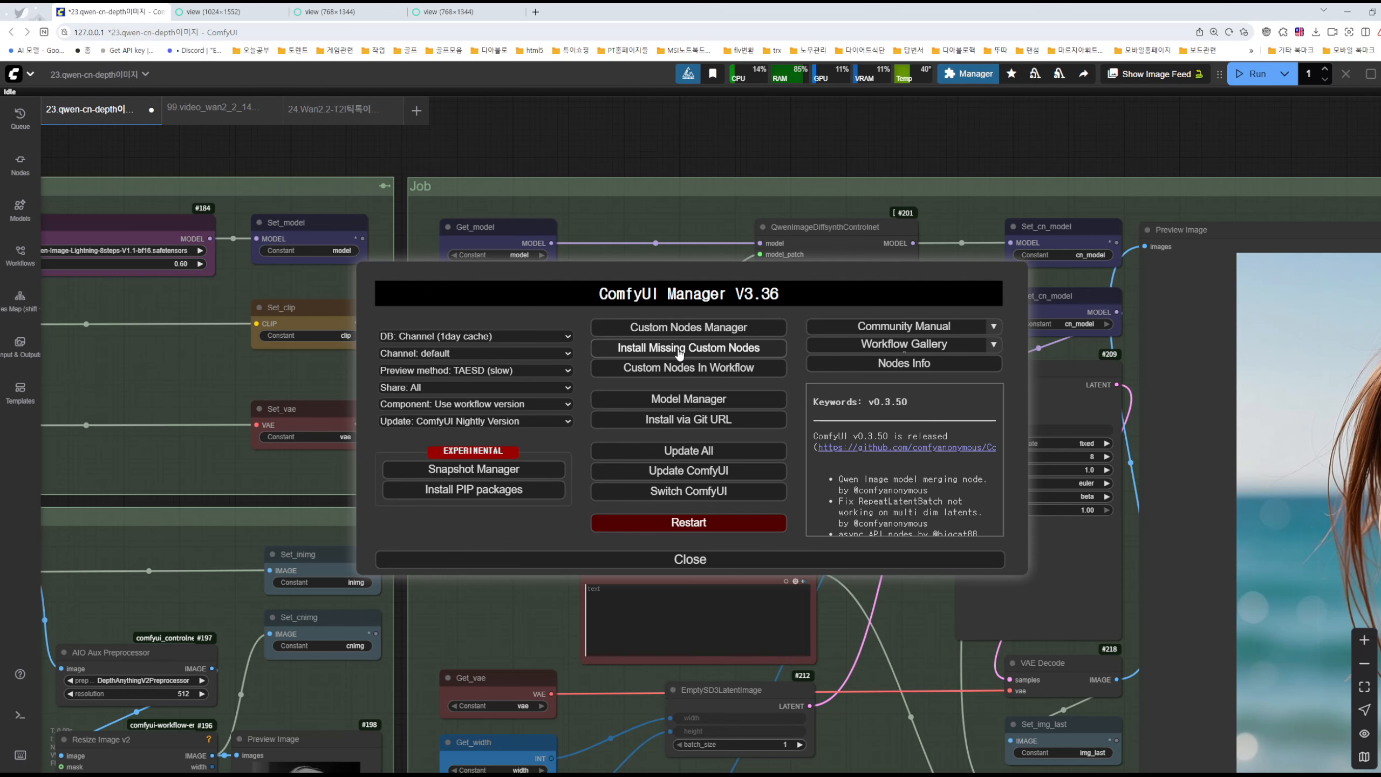
{"action": "left_click", "coordinate": [679, 351]}
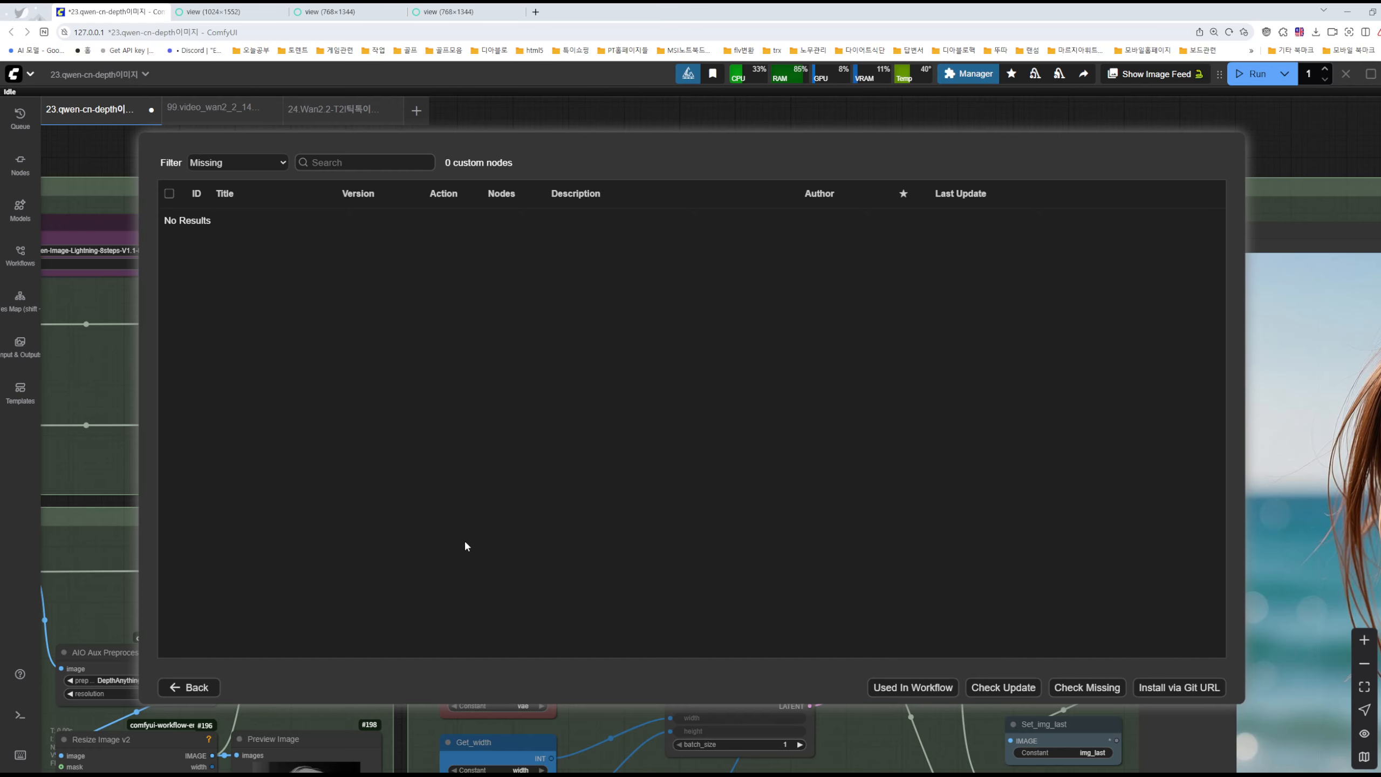
{"action": "left_click", "coordinate": [193, 690]}
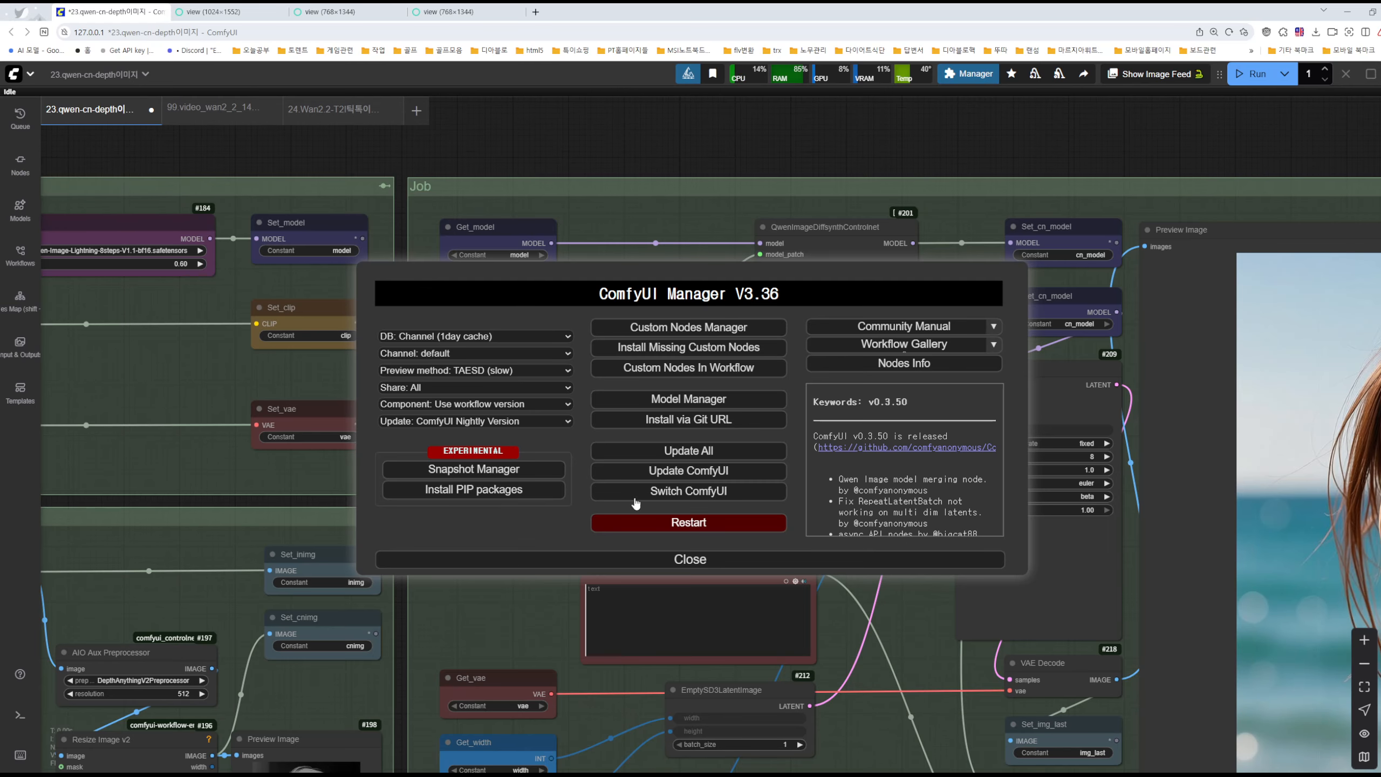
Review the custom nodes used in the workflow, select all of them, and close the manager without applying an action.
{"action": "left_click", "coordinate": [685, 375]}
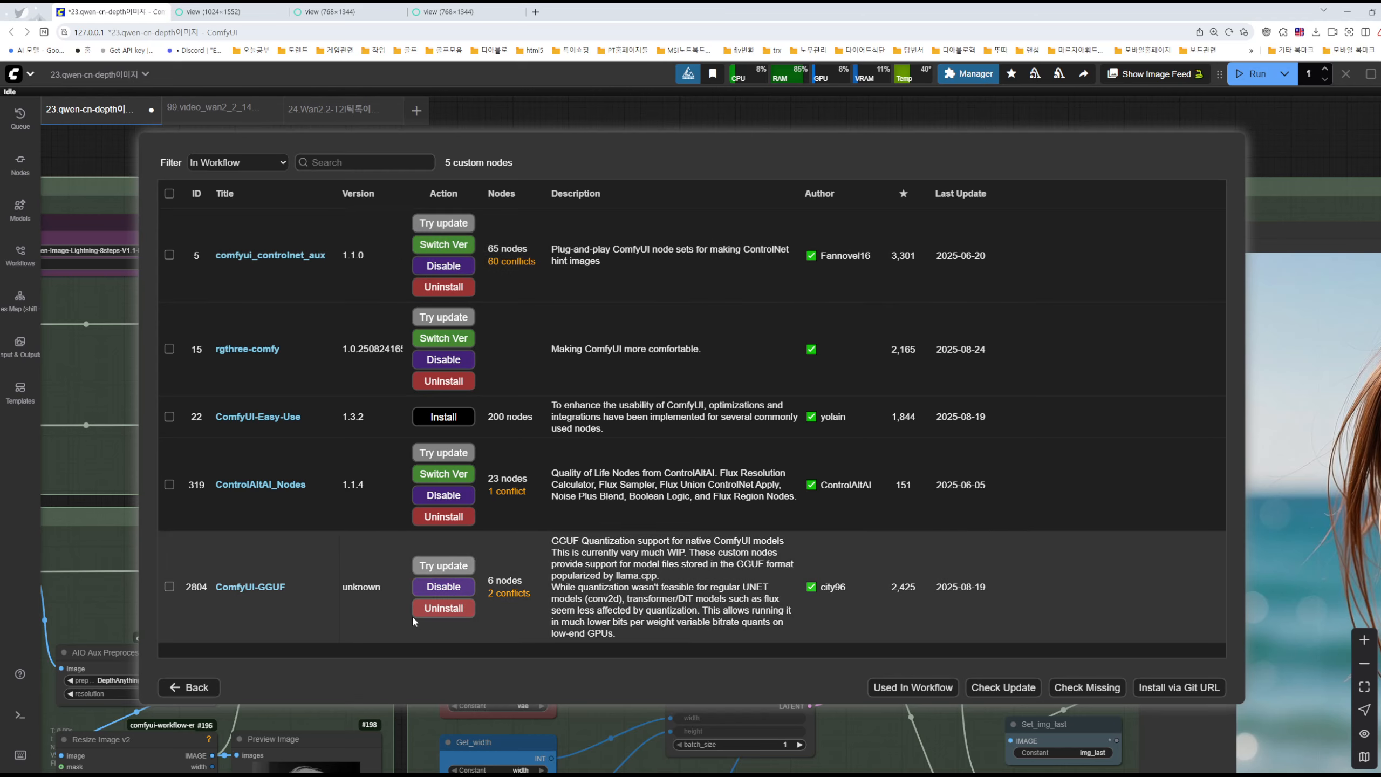
{"action": "left_click", "coordinate": [172, 195]}
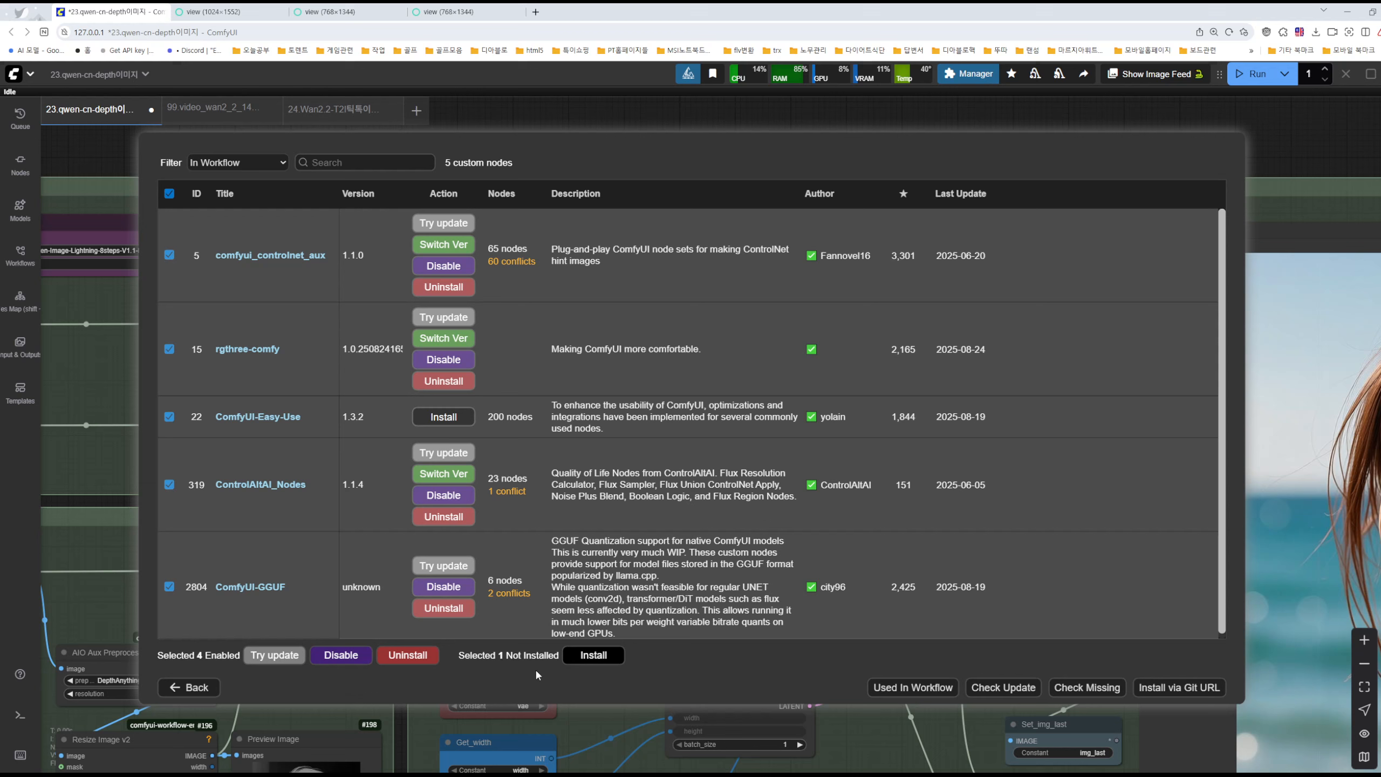
{"action": "left_click", "coordinate": [192, 689]}
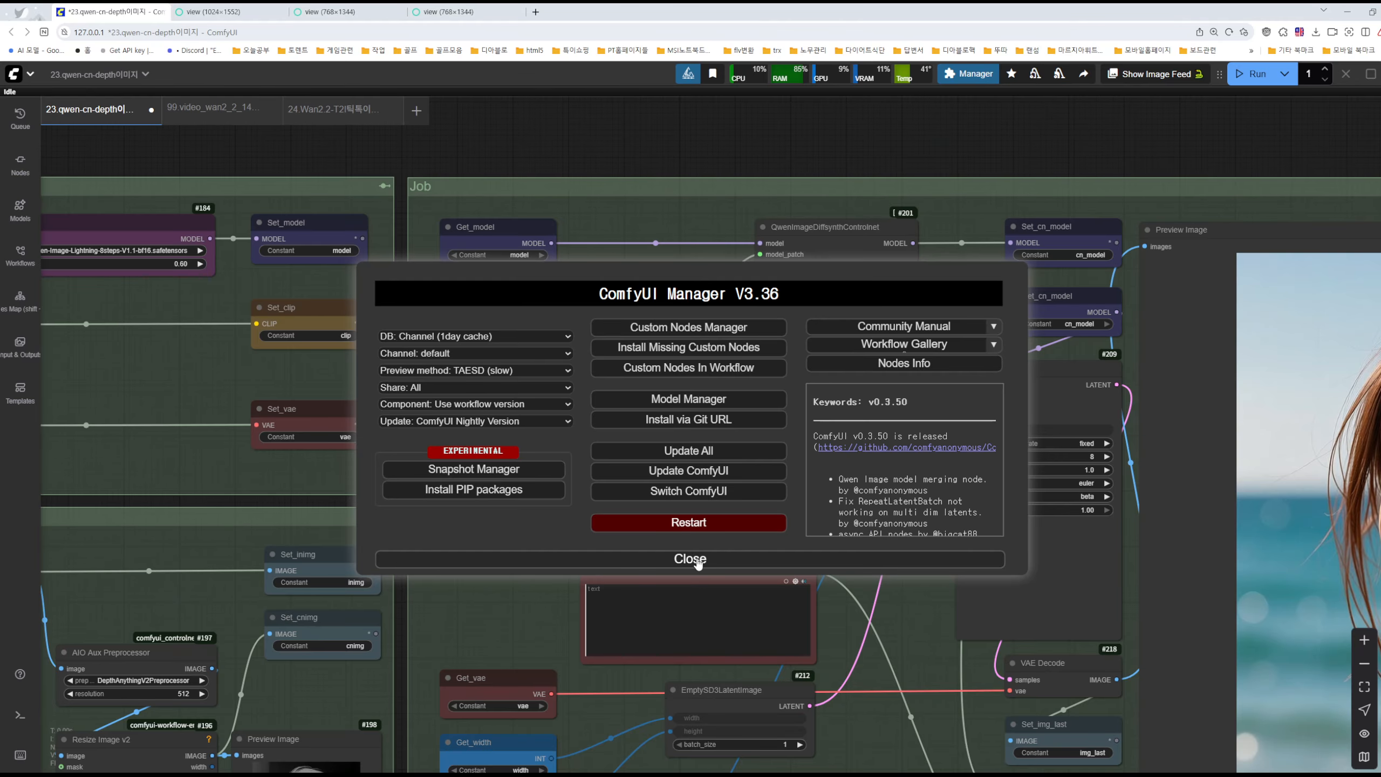
{"action": "left_click", "coordinate": [699, 561]}
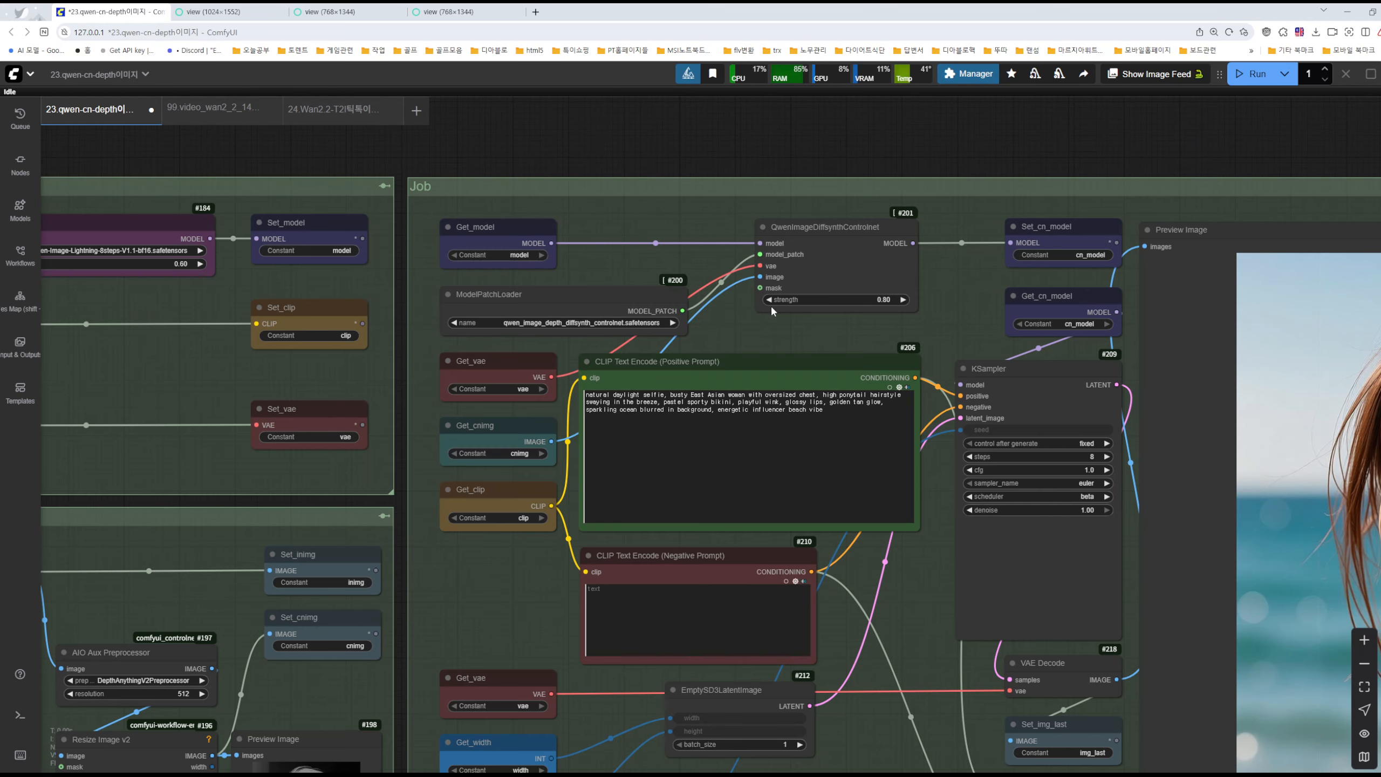
Examine how the Controlnet group turns the loaded image into a depth map for the ModelPatchLoader and QwenImageDiffsynthControlnet nodes.
{"action": "left_click_drag", "start_coordinate": [495, 575], "coordinate": [864, 517]}
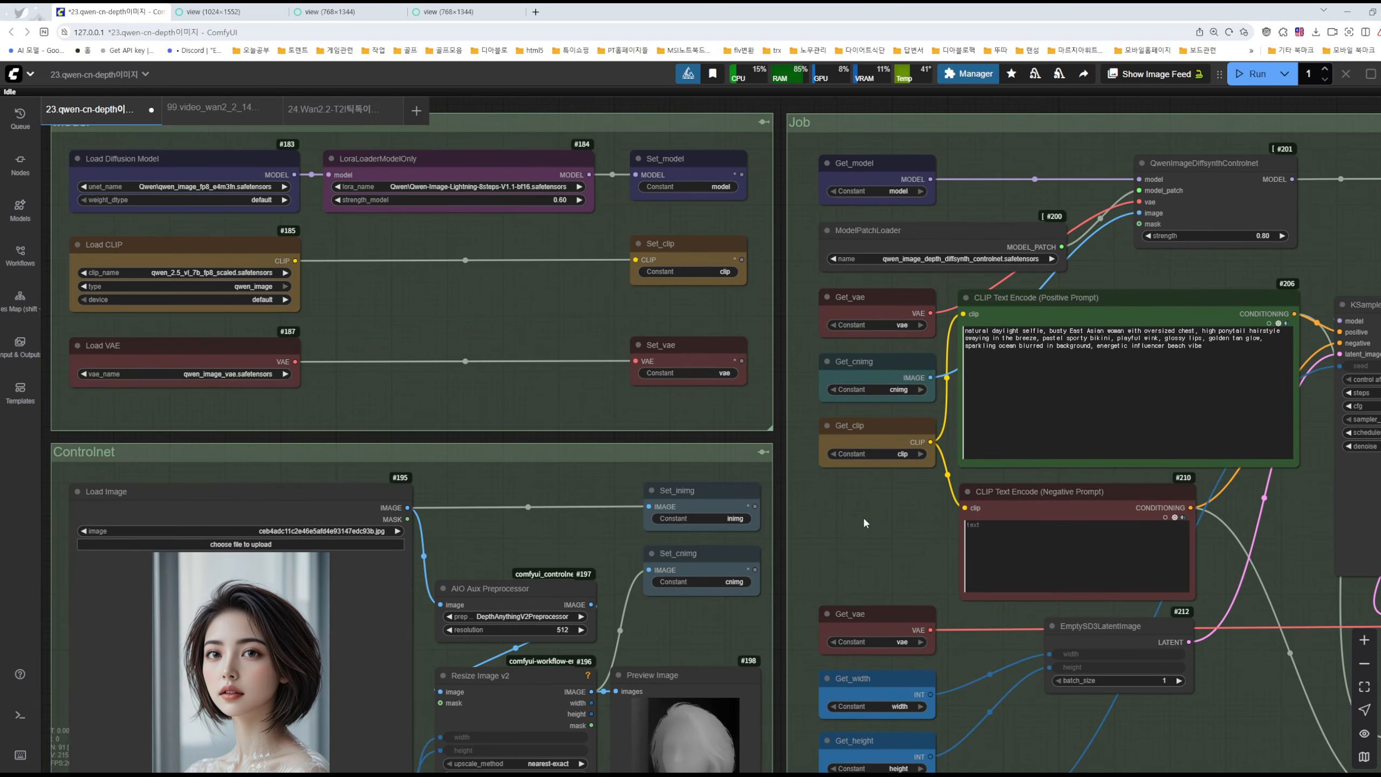
{"action": "scroll", "coordinate": [864, 516], "scroll_direction": "down", "scroll_amount": 1}
{"action": "left_click_drag", "start_coordinate": [820, 559], "coordinate": [749, 397]}
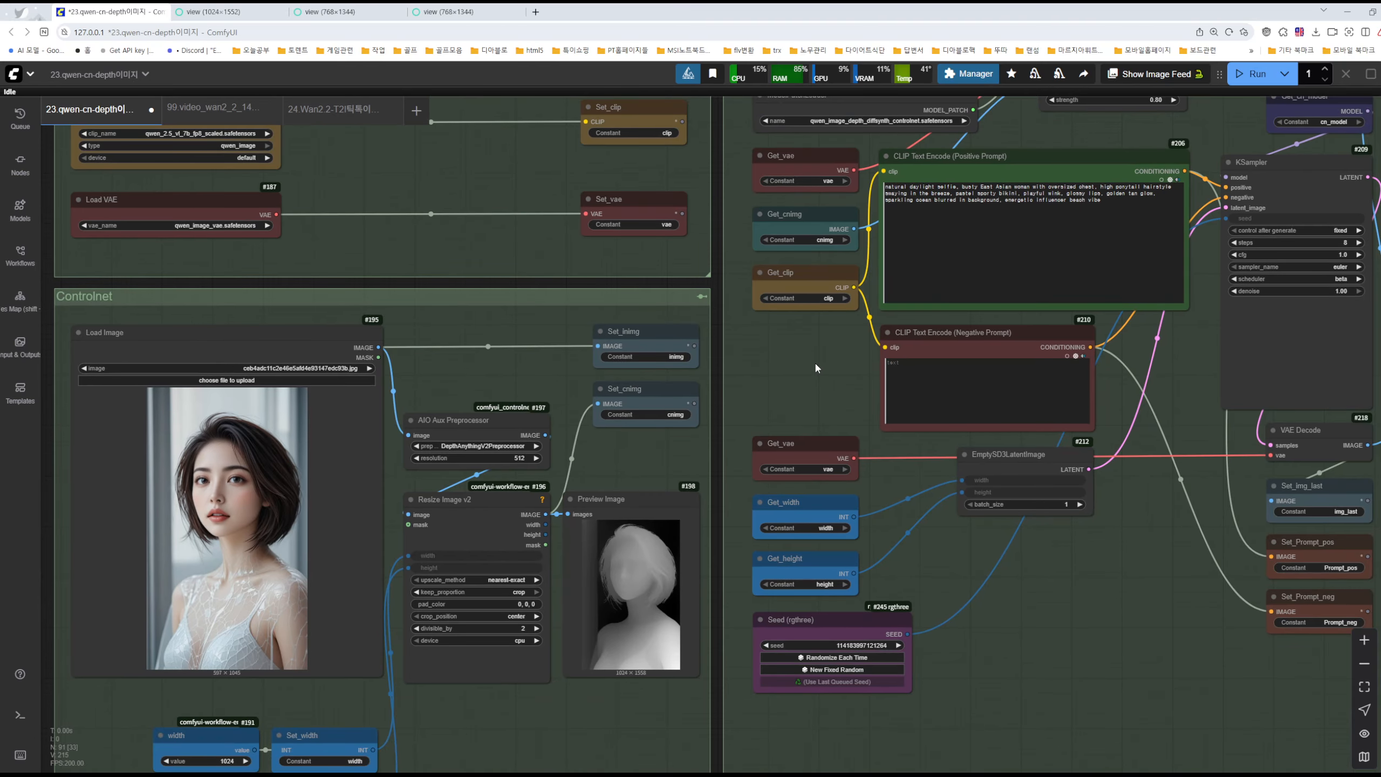
{"action": "scroll", "coordinate": [814, 362], "scroll_direction": "down", "scroll_amount": 2}
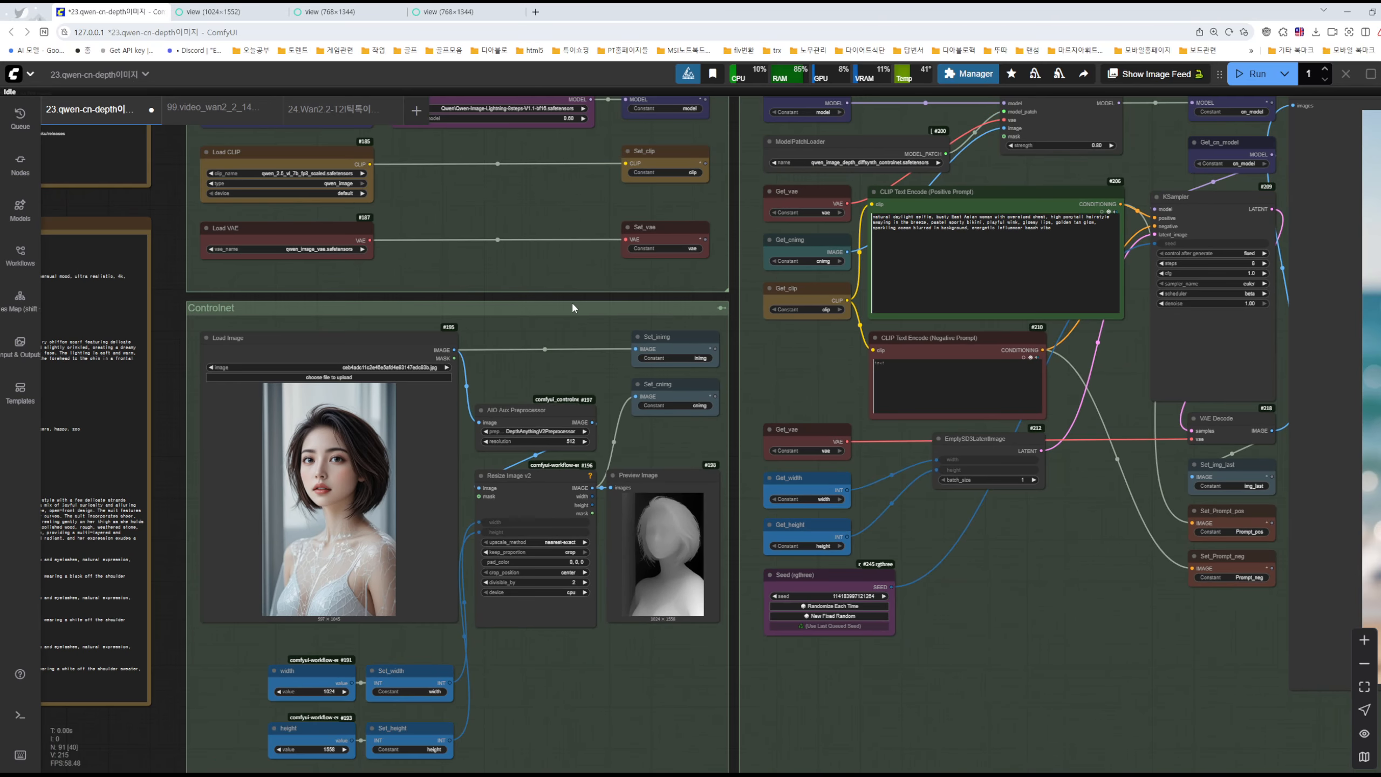
{"action": "left_click_drag", "start_coordinate": [807, 379], "coordinate": [809, 493]}
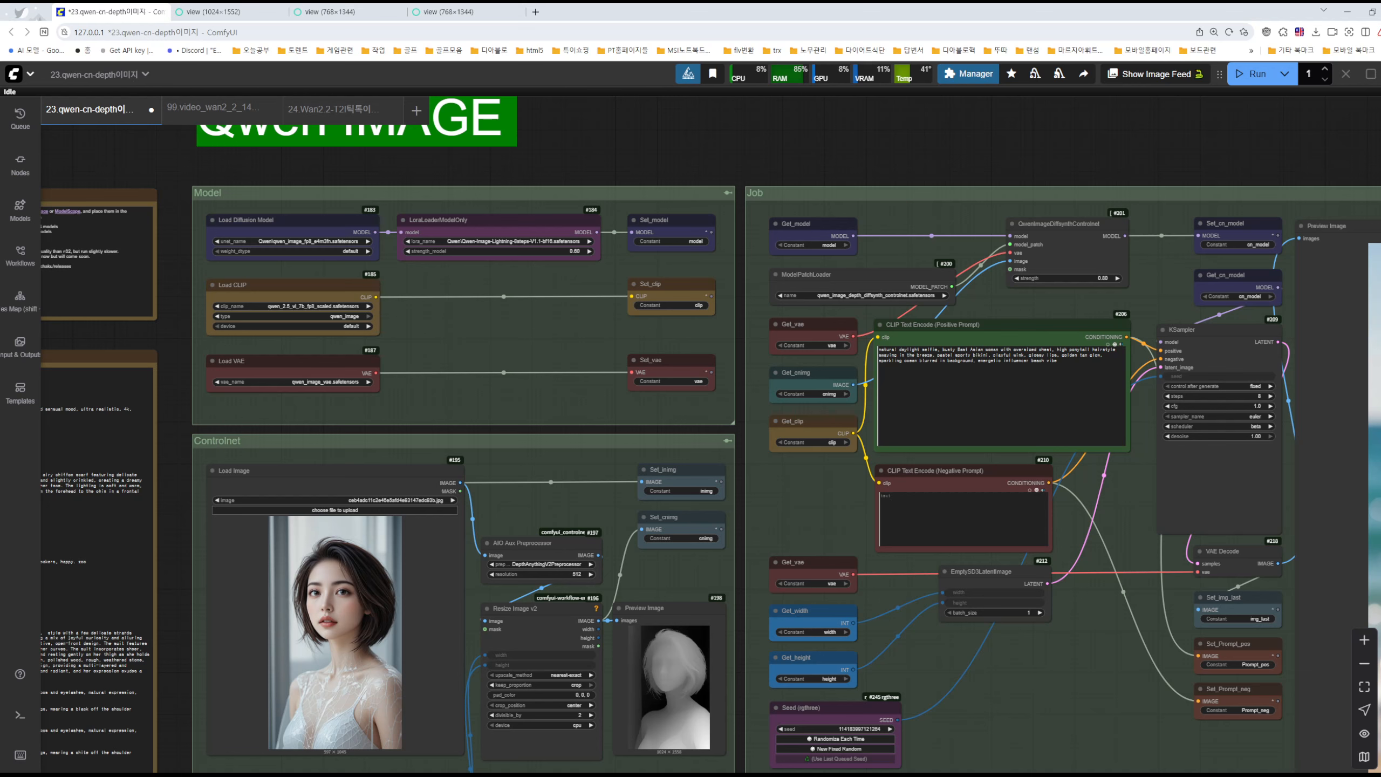
{"action": "left_click_drag", "start_coordinate": [423, 562], "coordinate": [276, 505]}
{"action": "mouse_move", "coordinate": [196, 436]}
{"action": "left_mouse_down"}
{"action": "mouse_move", "coordinate": [212, 459]}
{"action": "mouse_move", "coordinate": [419, 616]}
{"action": "mouse_move", "coordinate": [363, 632]}
{"action": "left_mouse_up"}
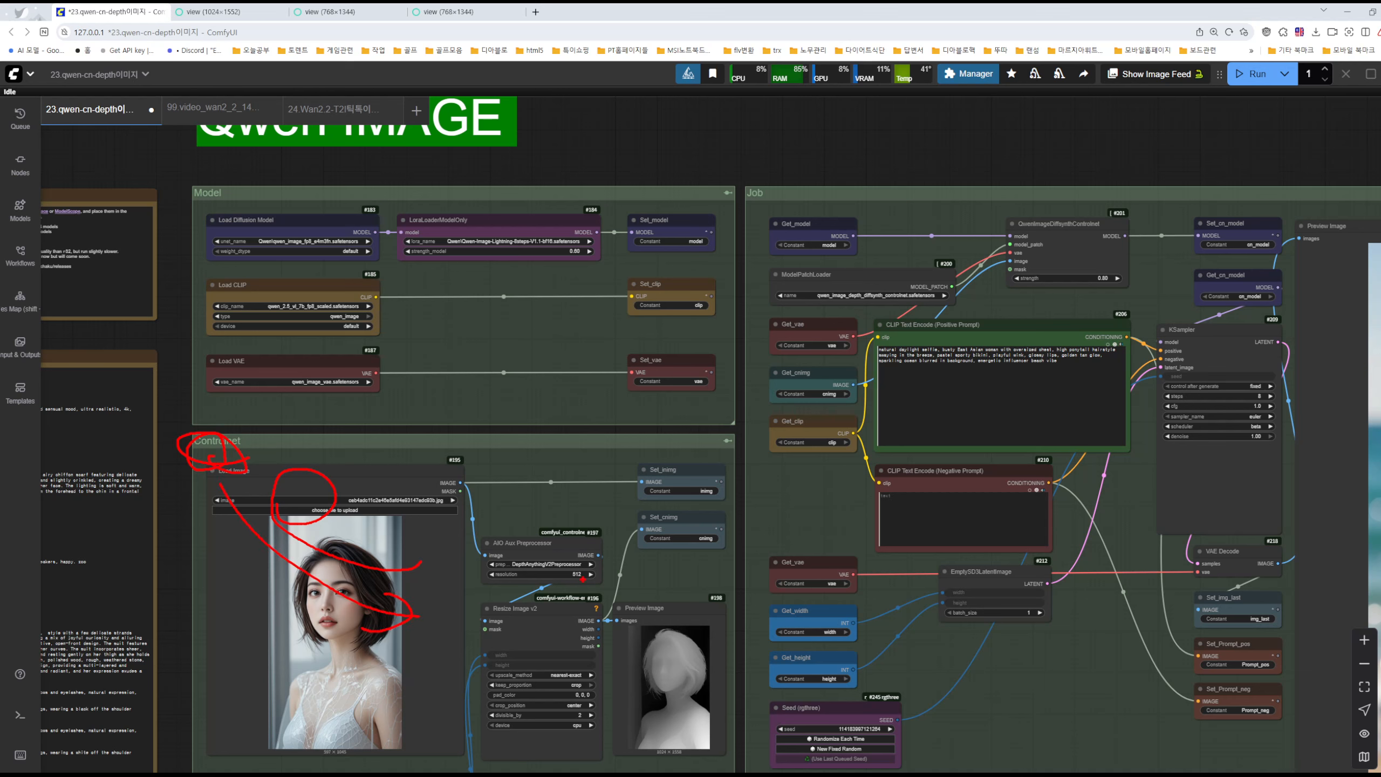
{"action": "mouse_move", "coordinate": [583, 580]}
{"action": "left_mouse_down"}
{"action": "mouse_move", "coordinate": [573, 608]}
{"action": "mouse_move", "coordinate": [467, 603]}
{"action": "left_mouse_up"}
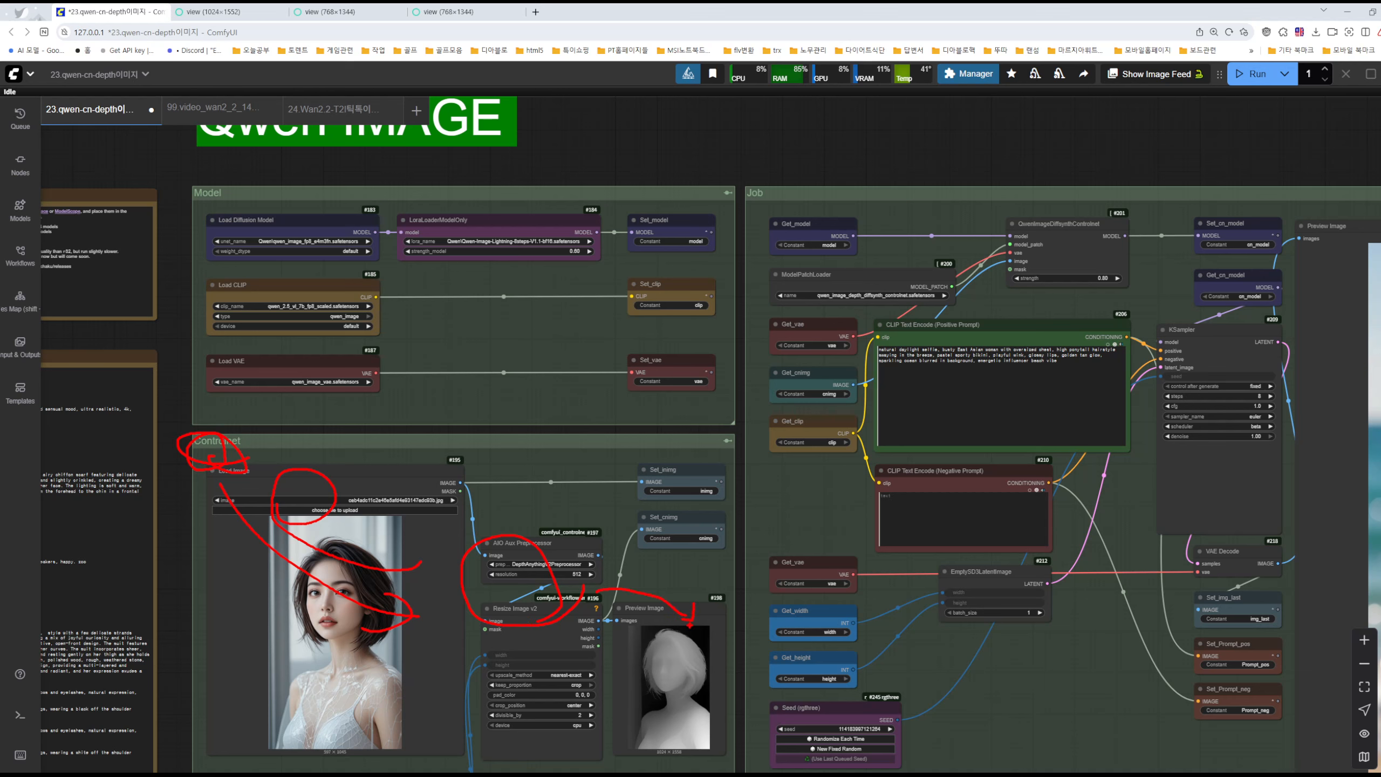
{"action": "mouse_move", "coordinate": [653, 698]}
{"action": "left_mouse_down"}
{"action": "mouse_move", "coordinate": [648, 631]}
{"action": "mouse_move", "coordinate": [690, 644]}
{"action": "mouse_move", "coordinate": [705, 680]}
{"action": "mouse_move", "coordinate": [684, 704]}
{"action": "mouse_move", "coordinate": [695, 738]}
{"action": "mouse_move", "coordinate": [654, 702]}
{"action": "left_mouse_up"}
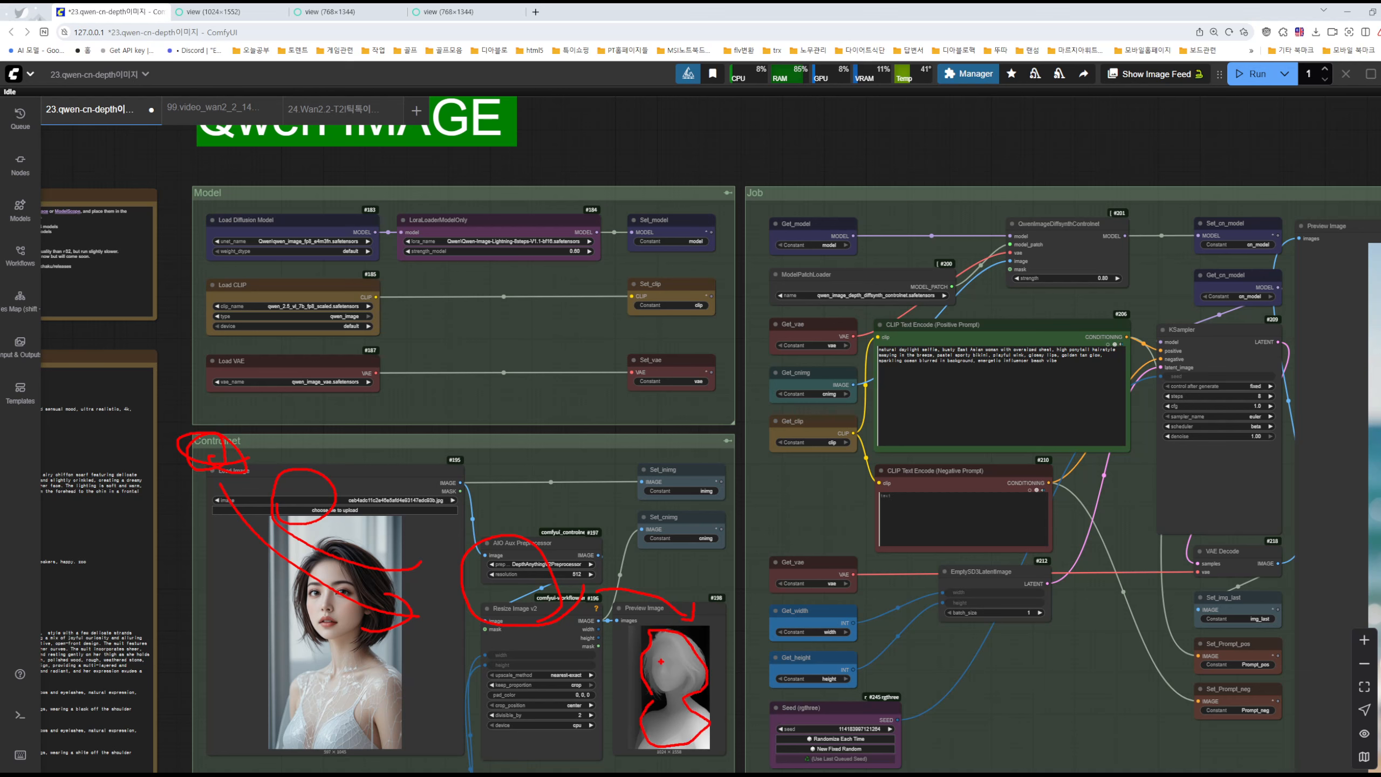
{"action": "left_click_drag", "start_coordinate": [989, 328], "coordinate": [1040, 317]}
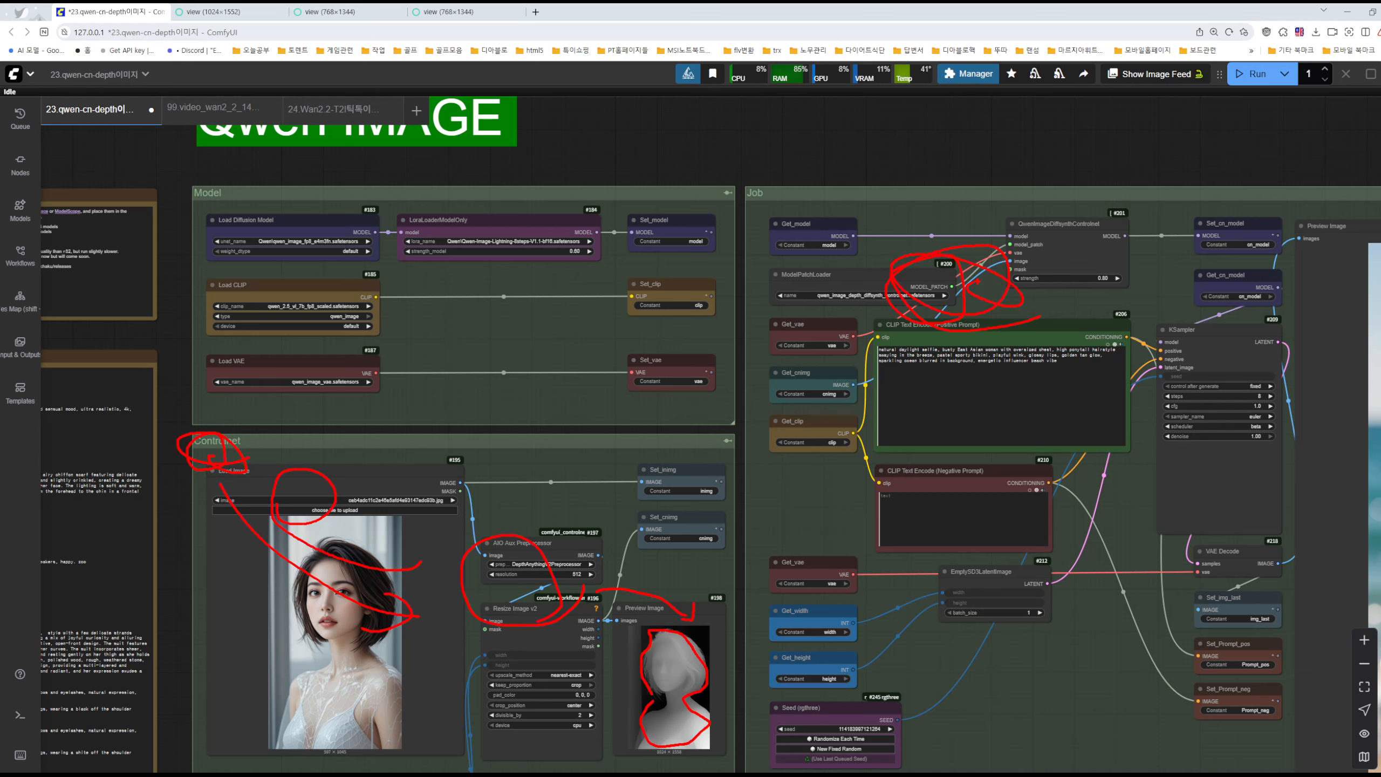
{"action": "left_click_drag", "start_coordinate": [1070, 203], "coordinate": [1094, 220]}
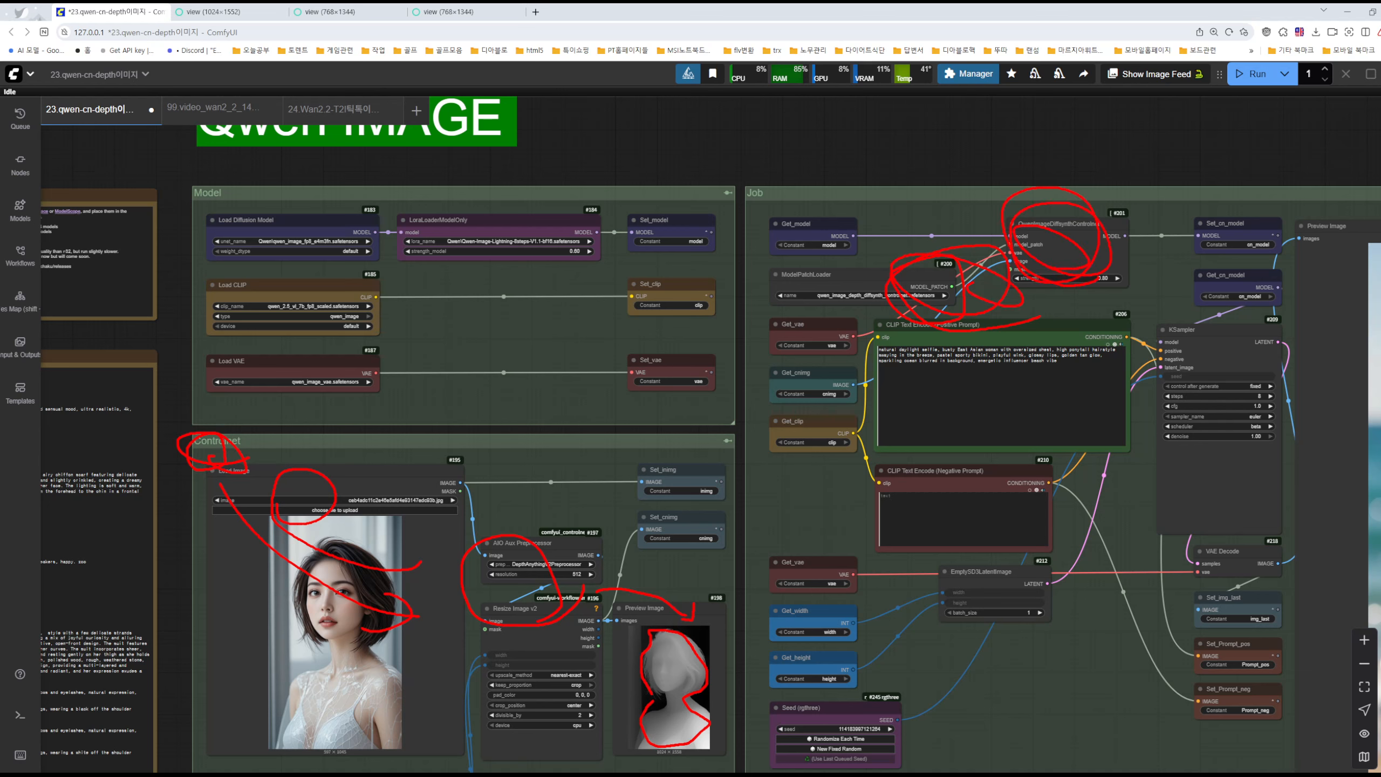
{"action": "key", "text": "Escape"}
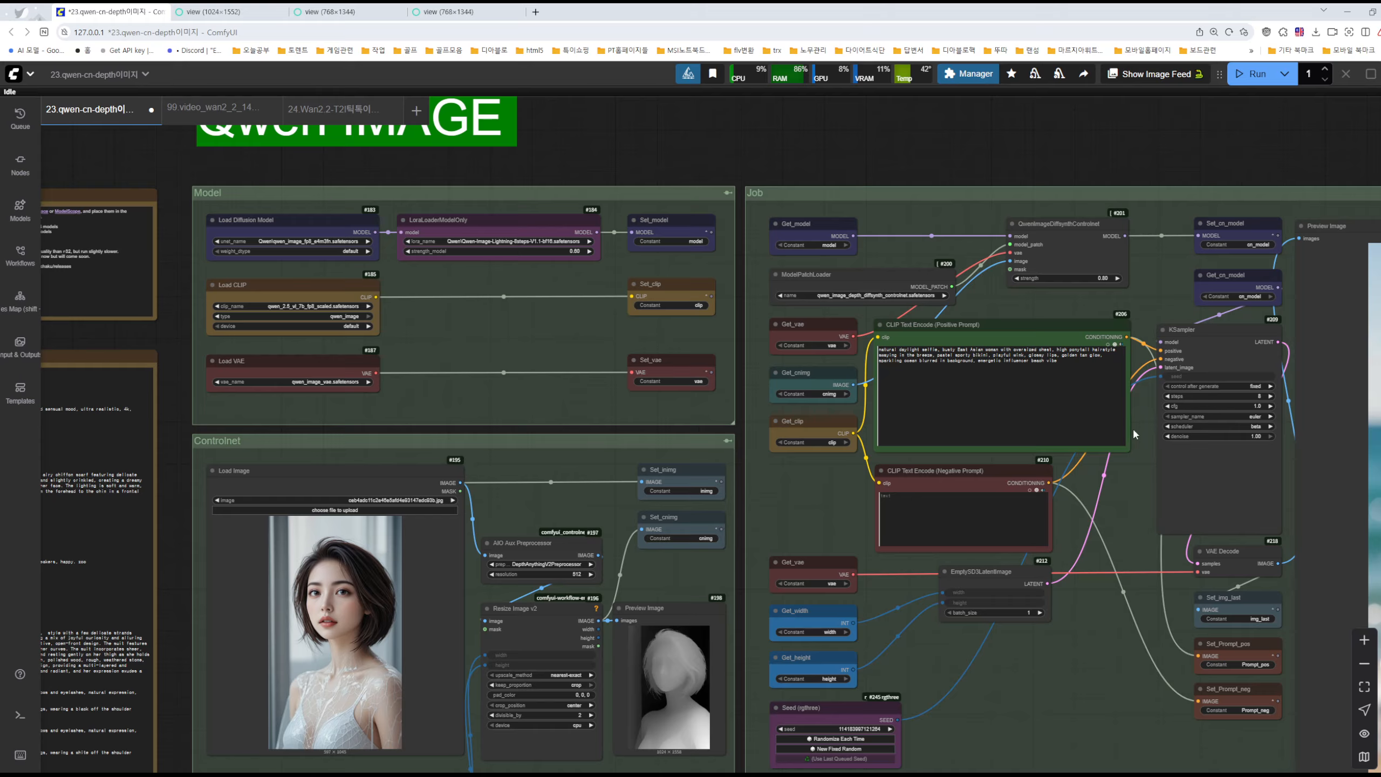
Trace how the prompts, depth image and cn_model Set and Get nodes feed the KSampler and the final Preview Image.
{"action": "scroll", "coordinate": [1134, 428], "scroll_direction": "down", "scroll_amount": 5}
{"action": "scroll", "coordinate": [1122, 466], "scroll_direction": "up", "scroll_amount": 8}
{"action": "scroll", "coordinate": [898, 404], "scroll_direction": "up", "scroll_amount": 2}
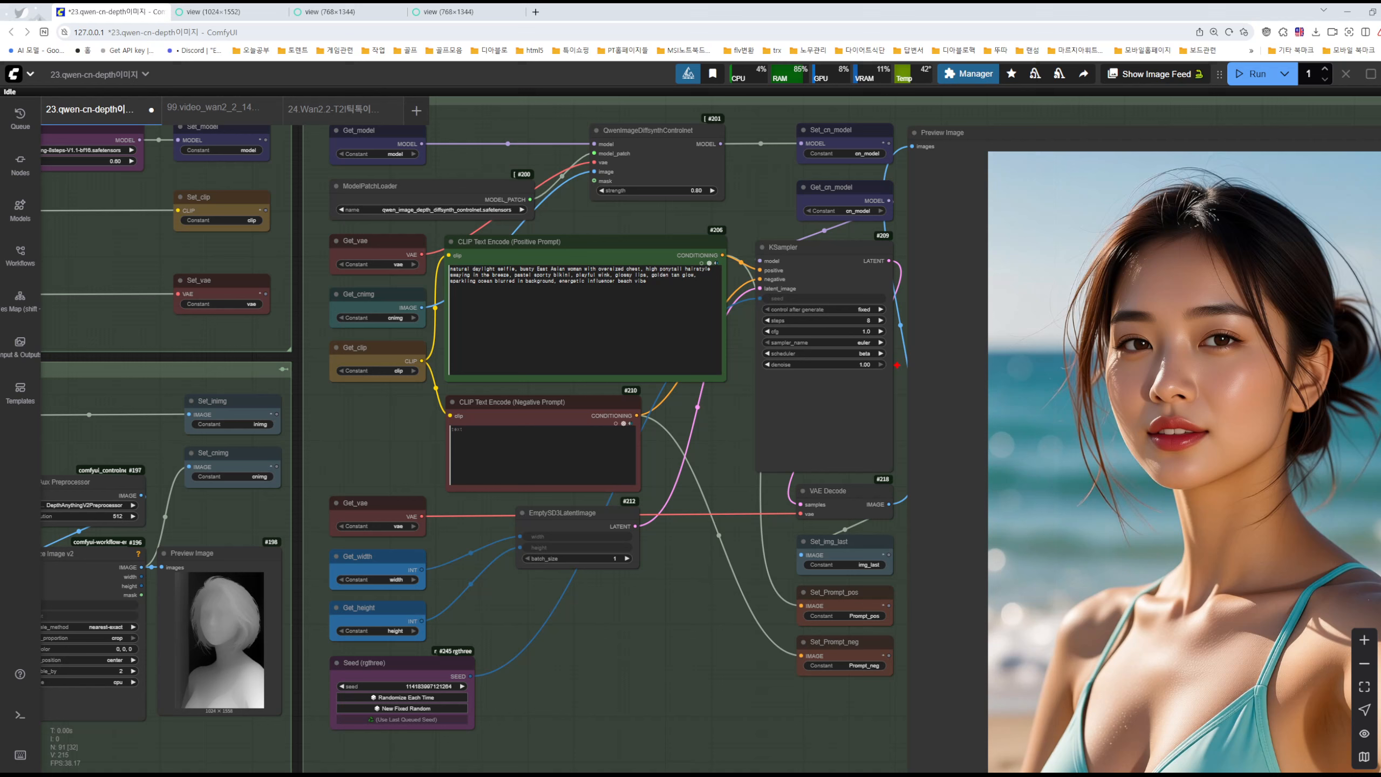
{"action": "mouse_move", "coordinate": [898, 365]}
{"action": "left_mouse_down"}
{"action": "mouse_move", "coordinate": [732, 258]}
{"action": "mouse_move", "coordinate": [891, 404]}
{"action": "mouse_move", "coordinate": [813, 208]}
{"action": "mouse_move", "coordinate": [828, 313]}
{"action": "left_mouse_up"}
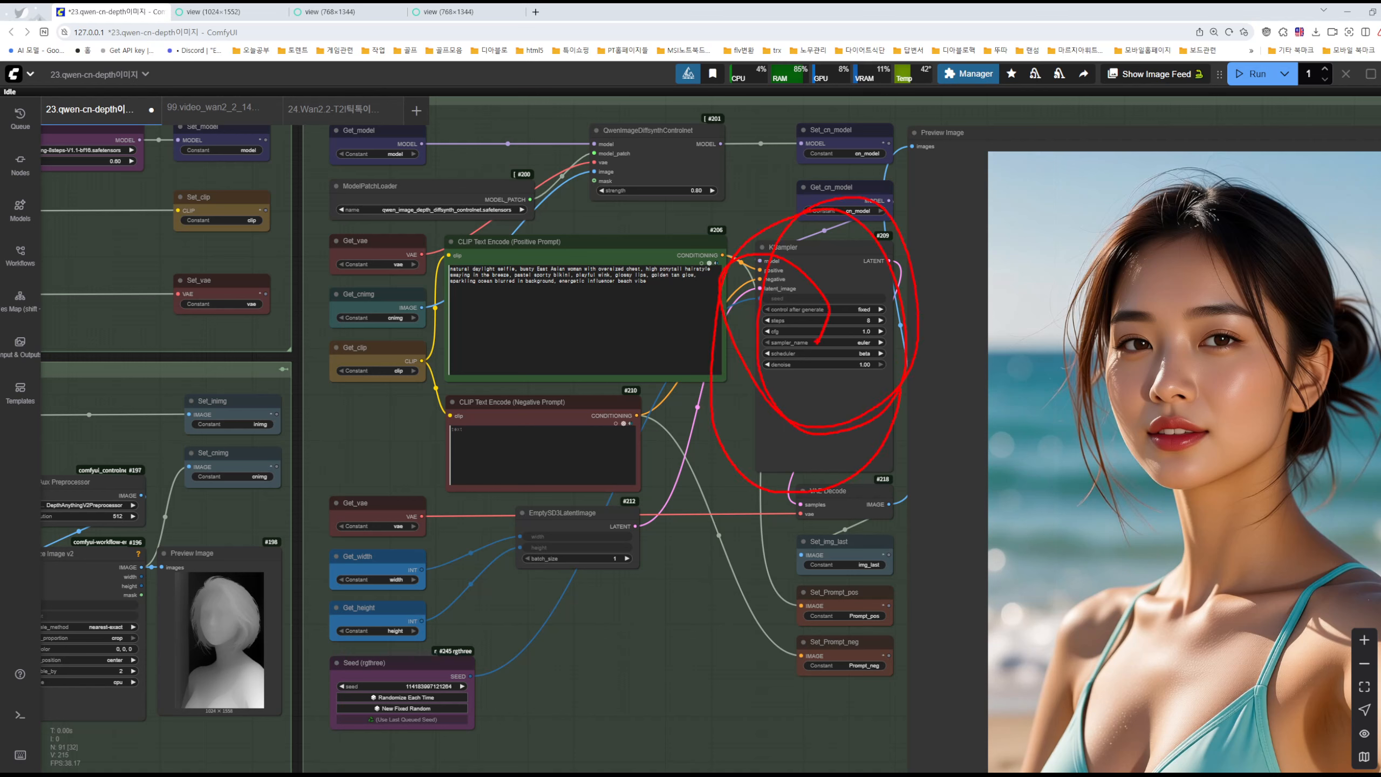
{"action": "left_click_drag", "start_coordinate": [489, 335], "coordinate": [759, 285]}
{"action": "mouse_move", "coordinate": [488, 282]}
{"action": "left_mouse_down"}
{"action": "mouse_move", "coordinate": [701, 263]}
{"action": "mouse_move", "coordinate": [686, 254]}
{"action": "mouse_move", "coordinate": [716, 275]}
{"action": "left_mouse_up"}
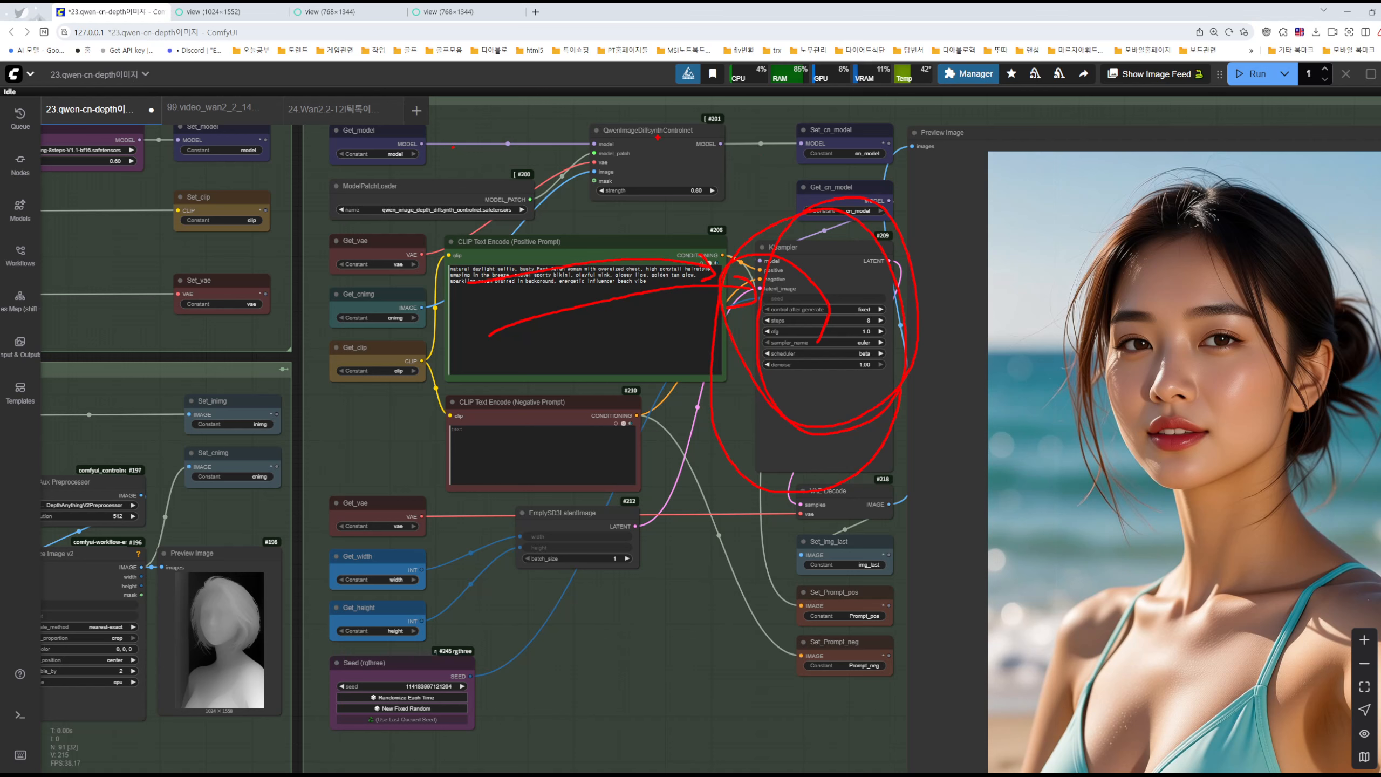
{"action": "mouse_move", "coordinate": [232, 569]}
{"action": "left_mouse_down"}
{"action": "mouse_move", "coordinate": [180, 588]}
{"action": "mouse_move", "coordinate": [201, 580]}
{"action": "left_mouse_up"}
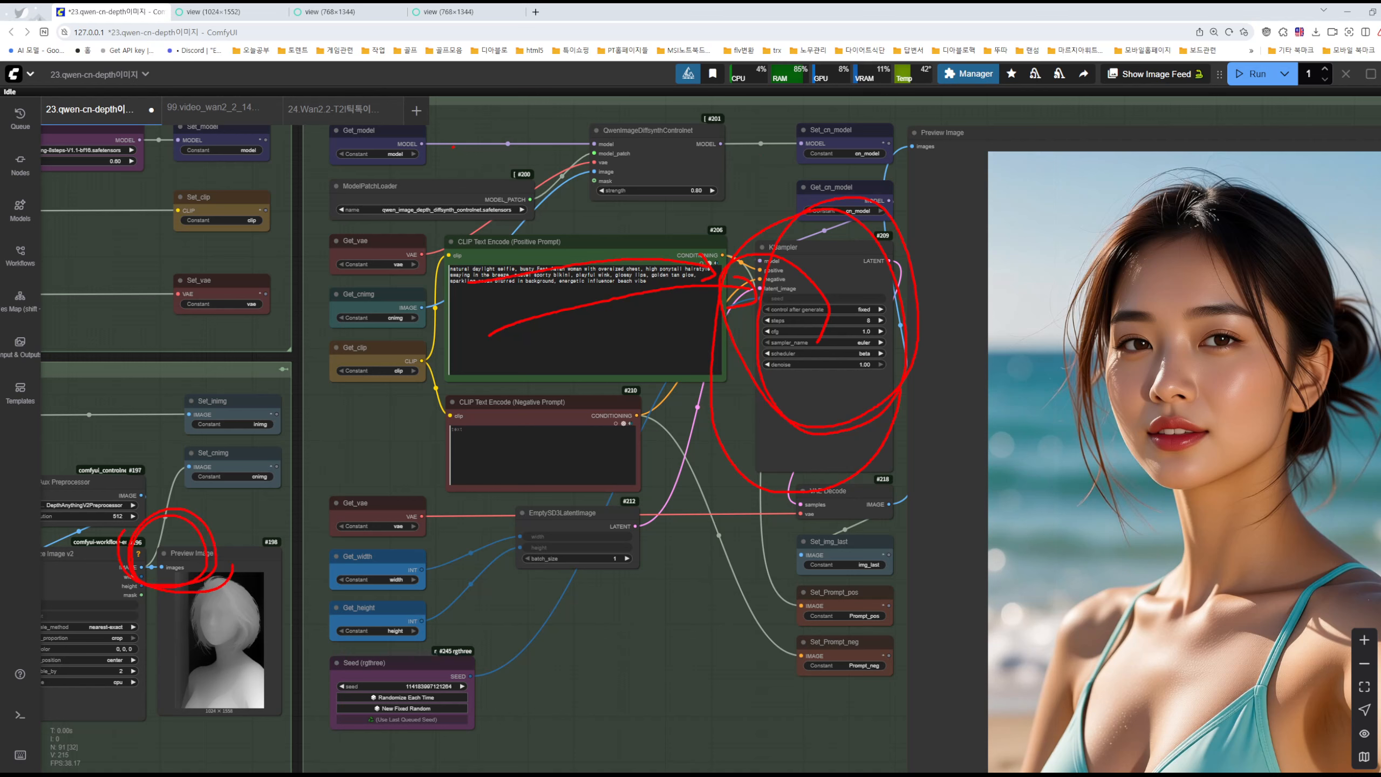
{"action": "mouse_move", "coordinate": [195, 520]}
{"action": "left_mouse_down"}
{"action": "mouse_move", "coordinate": [399, 234]}
{"action": "mouse_move", "coordinate": [598, 161]}
{"action": "left_mouse_up"}
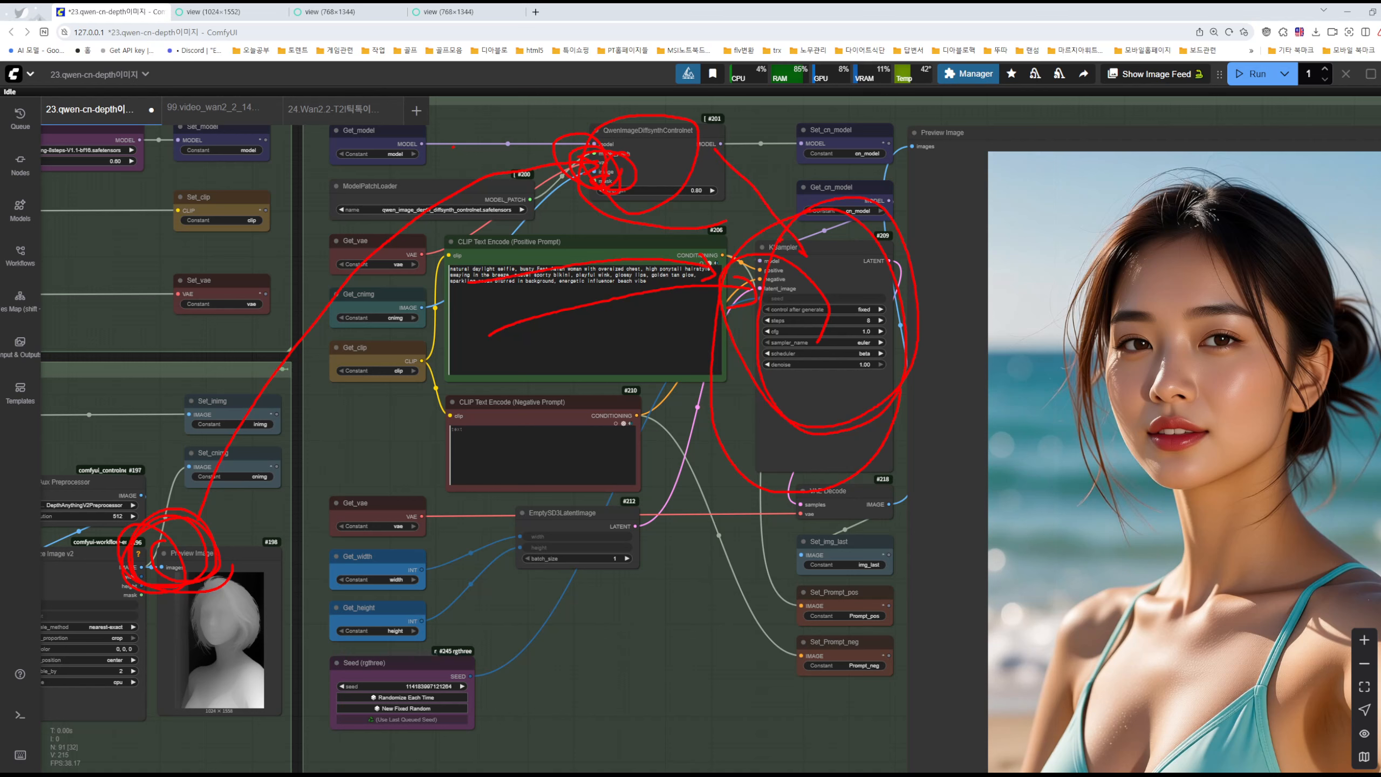
{"action": "left_click_drag", "start_coordinate": [885, 141], "coordinate": [848, 157]}
{"action": "left_click_drag", "start_coordinate": [874, 206], "coordinate": [841, 194]}
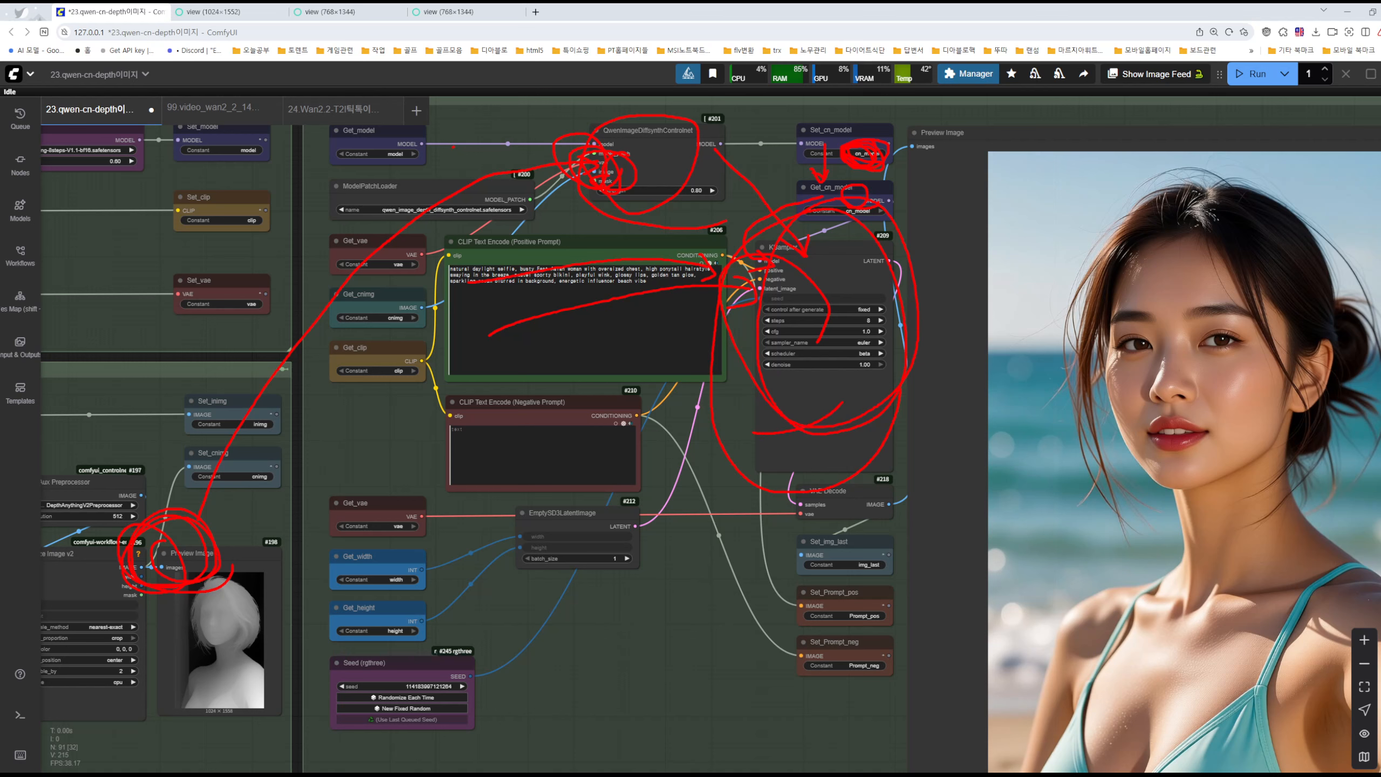
{"action": "left_click_drag", "start_coordinate": [843, 416], "coordinate": [1106, 340]}
{"action": "left_click_drag", "start_coordinate": [1049, 301], "coordinate": [1025, 408]}
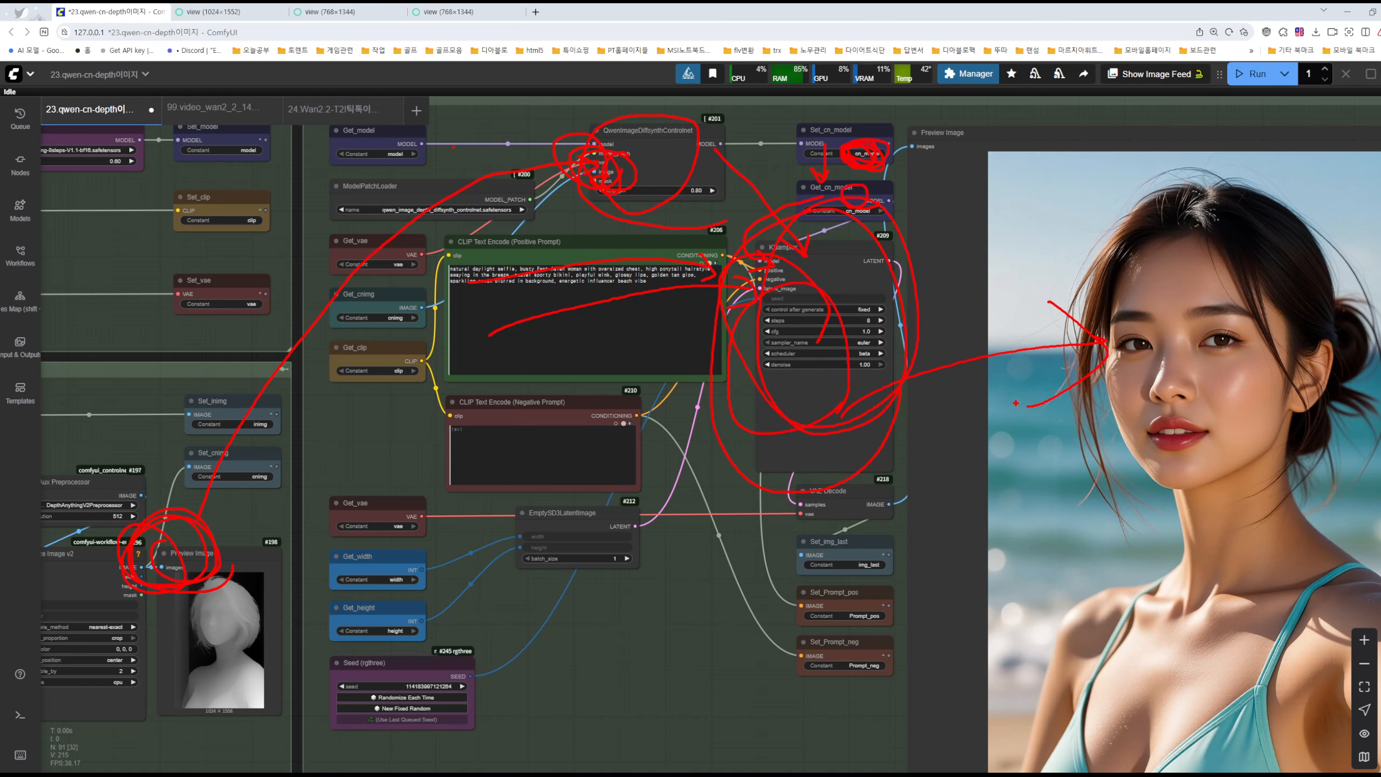
{"action": "key", "text": "Escape"}
Try linking the QwenImageDiffsynthControlnet MODEL output directly to the KSampler's model input in place of Get_cn_model, and undo the link.
{"action": "left_click", "coordinate": [841, 133]}
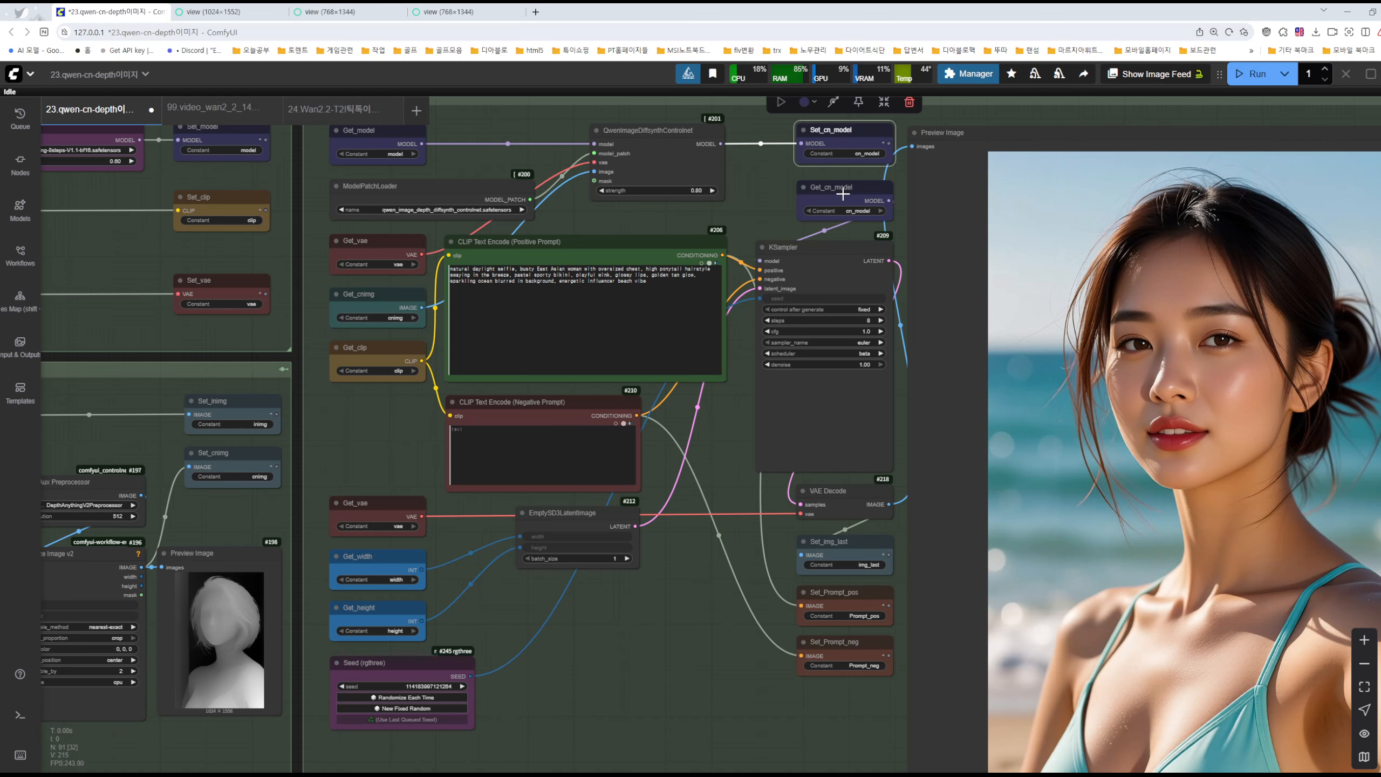
{"action": "left_click", "coordinate": [843, 194]}
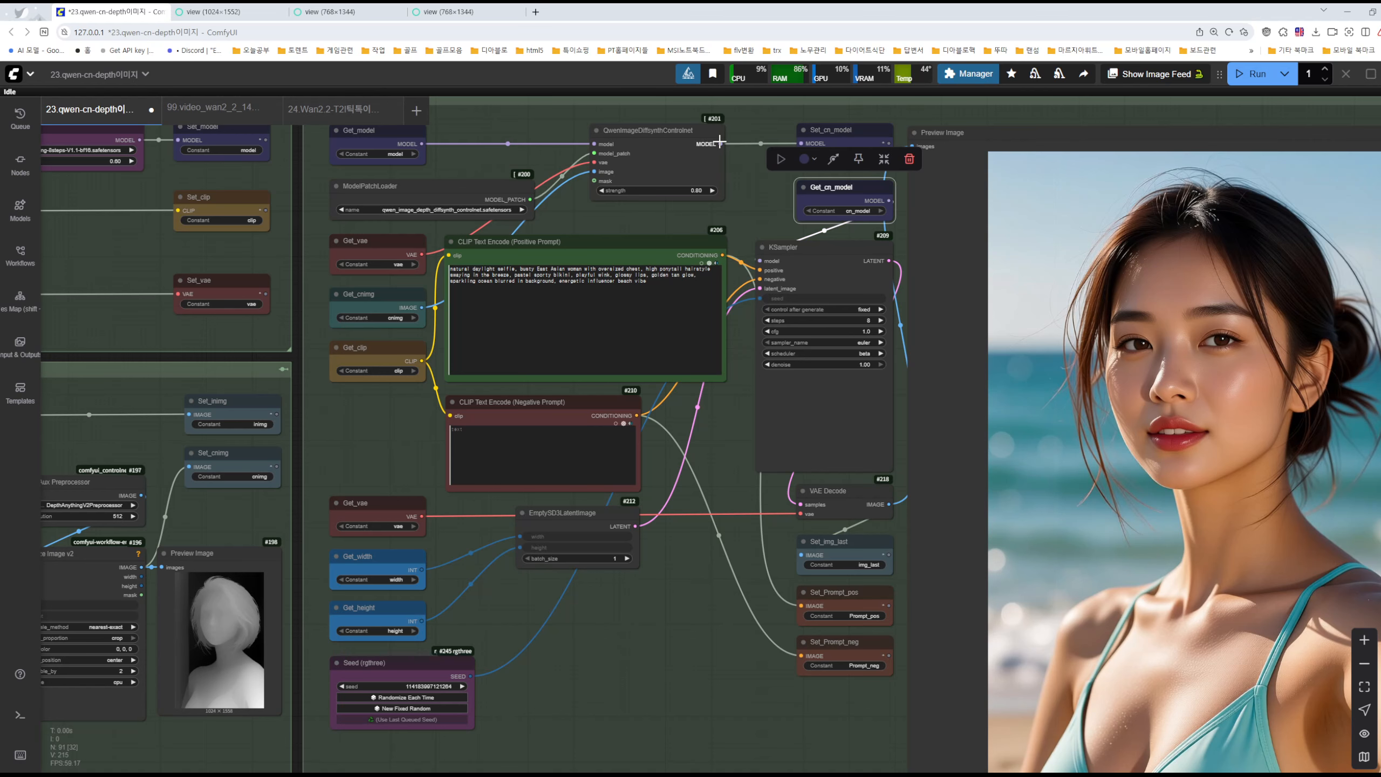
{"action": "left_click_drag", "start_coordinate": [720, 142], "coordinate": [760, 266]}
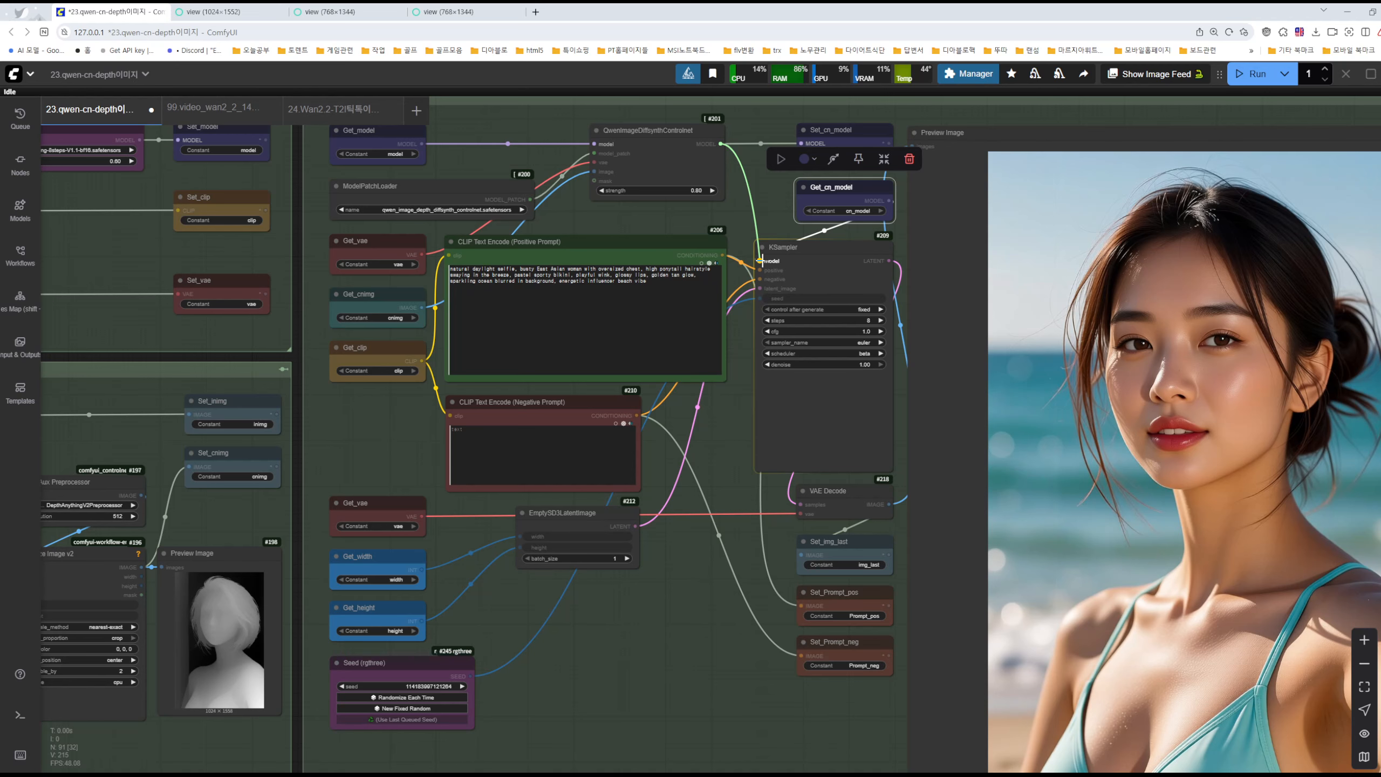
{"action": "left_click_drag", "start_coordinate": [762, 260], "coordinate": [761, 261]}
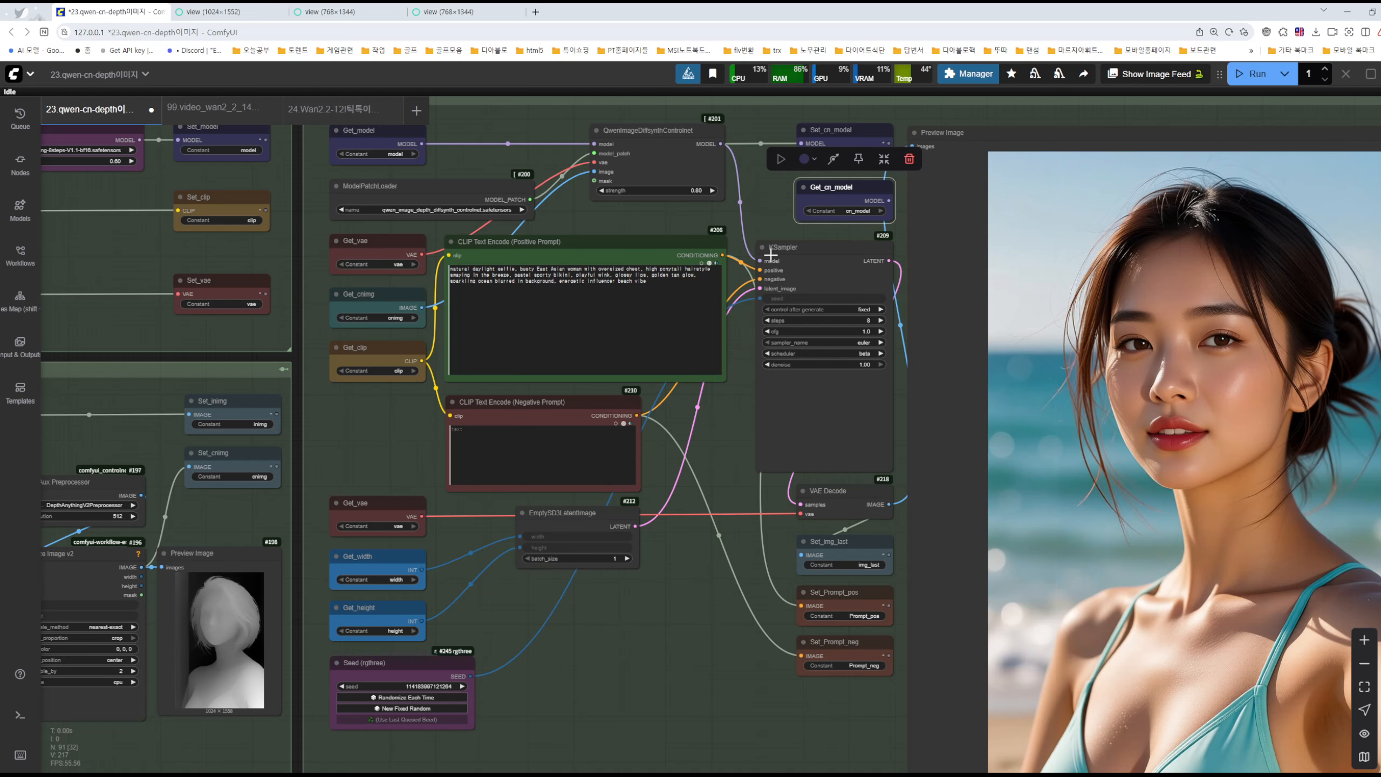
{"action": "key", "text": "ctrl+z"}
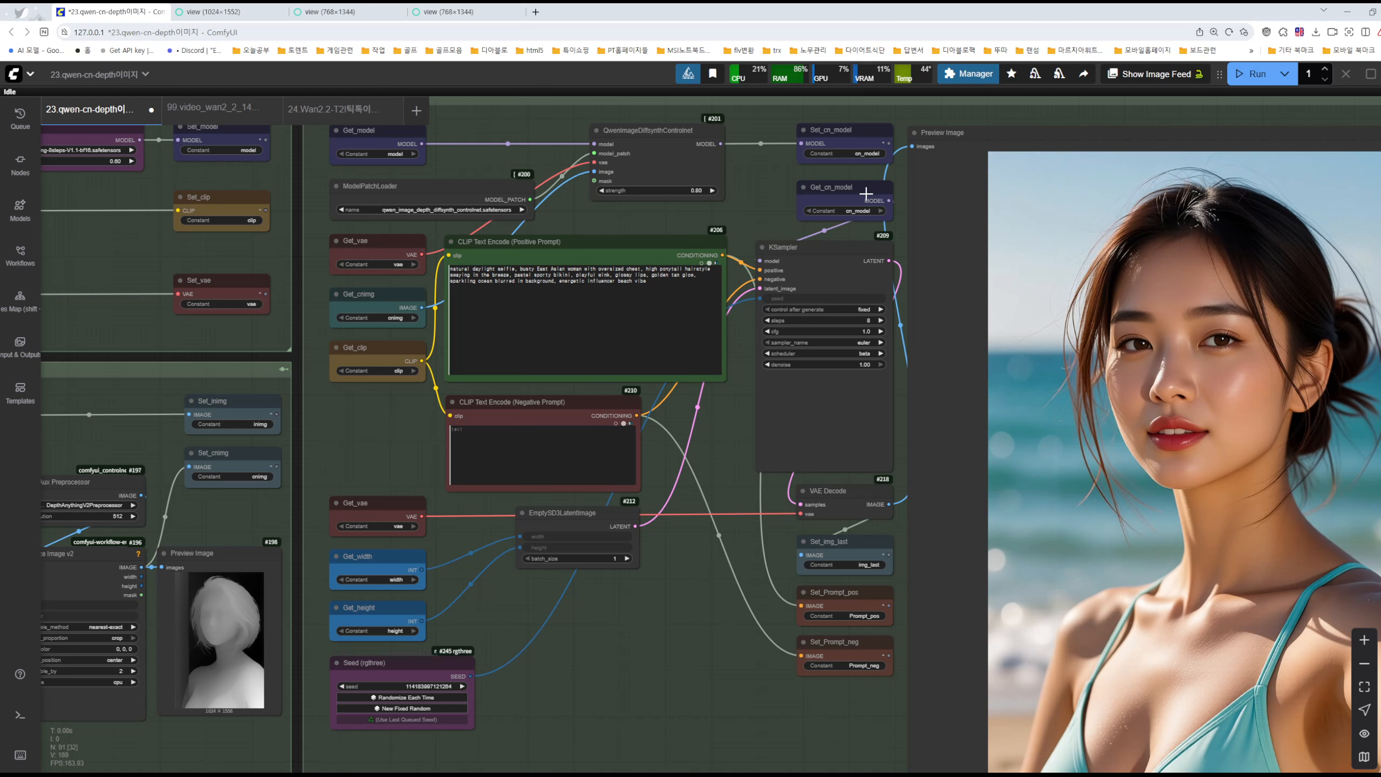
Enable the Upscale2 group in the Fast Groups Bypasser beside the Qwen Job group.
{"action": "left_click_drag", "start_coordinate": [720, 144], "coordinate": [742, 166]}
{"action": "left_click", "coordinate": [724, 144]}
{"action": "scroll", "coordinate": [785, 199], "scroll_direction": "down", "scroll_amount": 6}
{"action": "left_click_drag", "start_coordinate": [1052, 157], "coordinate": [756, 261]}
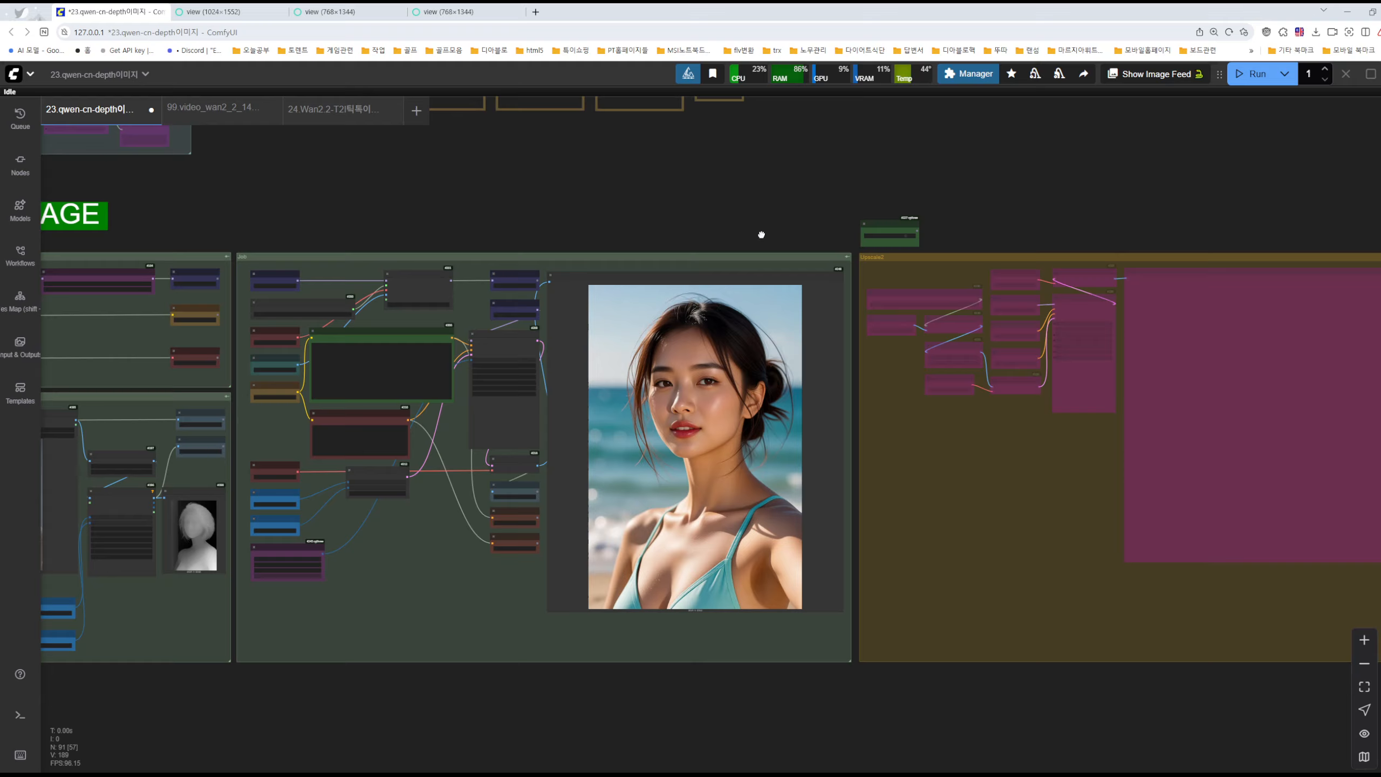
{"action": "scroll", "coordinate": [980, 307], "scroll_direction": "up", "scroll_amount": 10}
{"action": "left_click", "coordinate": [757, 120]}
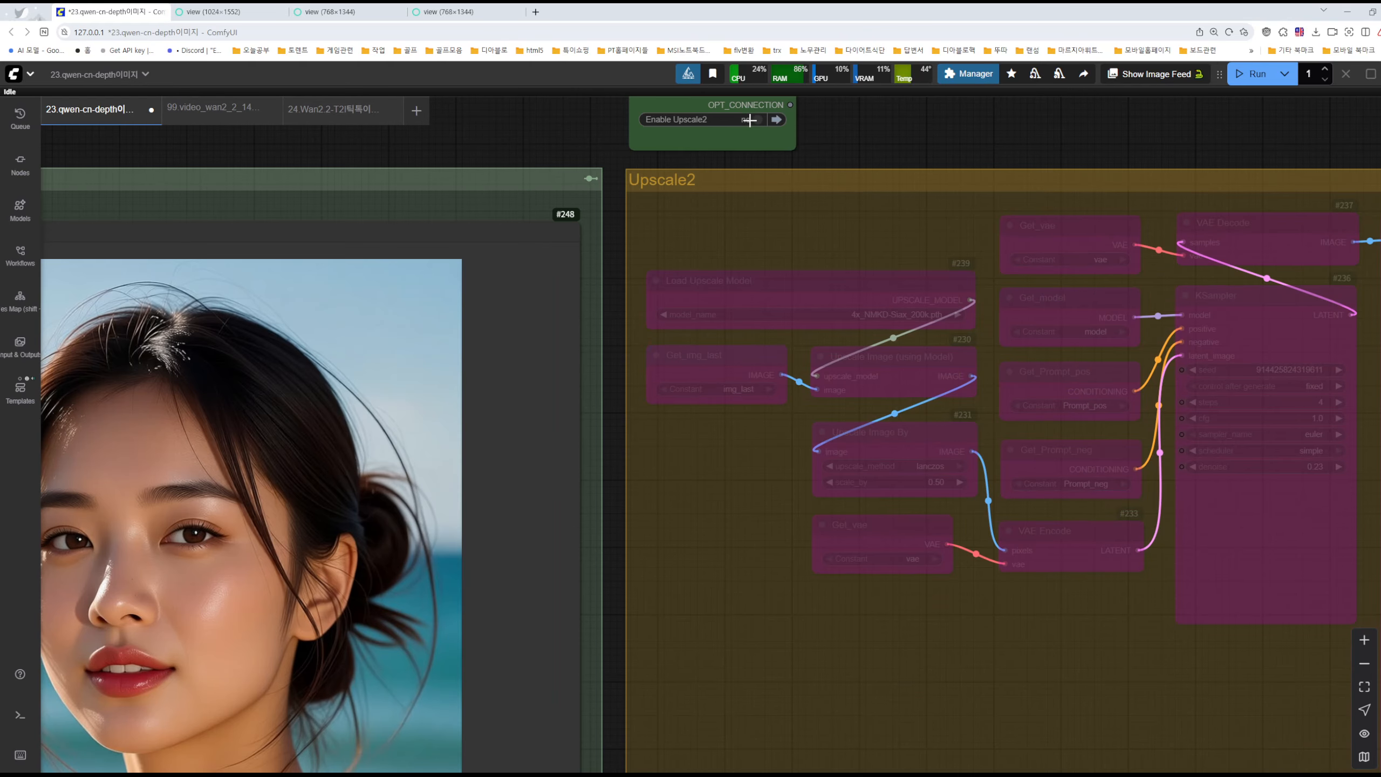
{"action": "scroll", "coordinate": [537, 147], "scroll_direction": "down", "scroll_amount": 5}
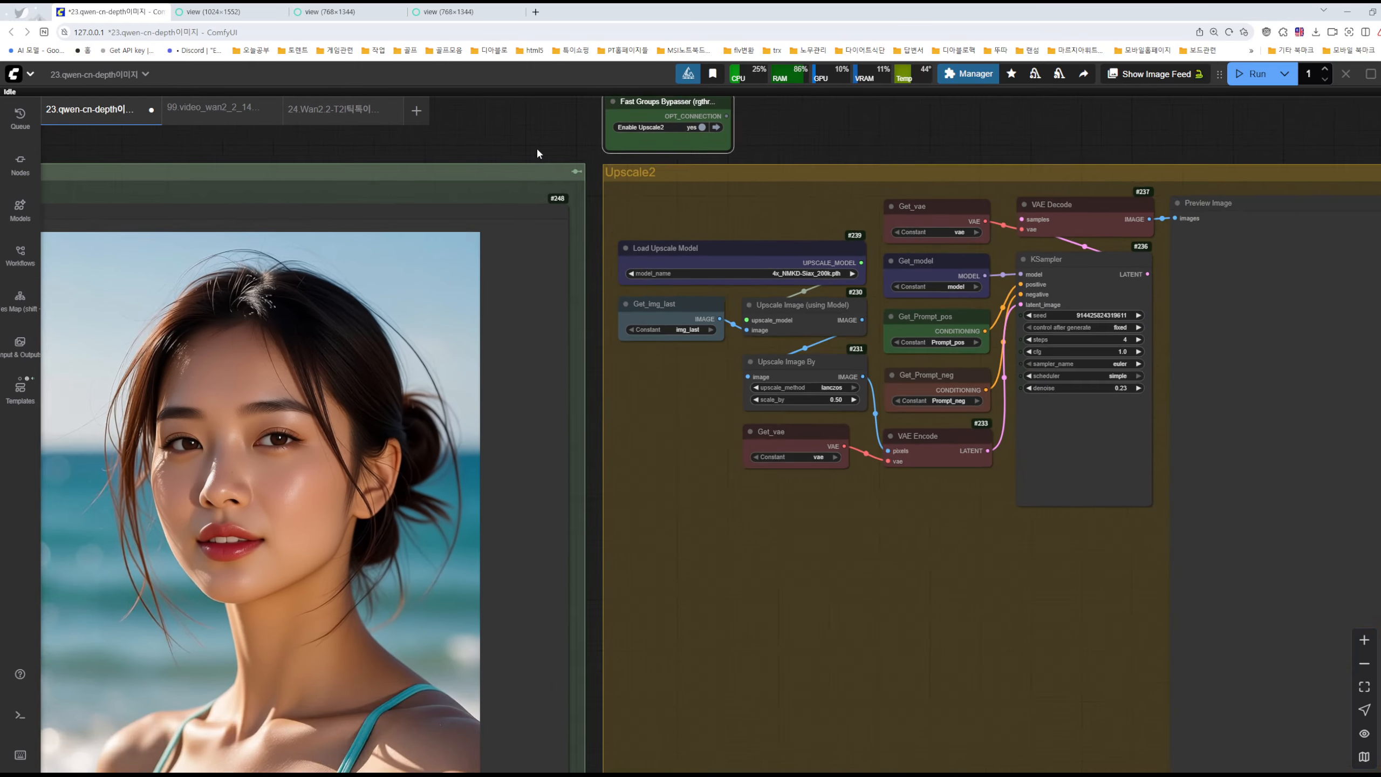
Try pulling a link from the QwenImageDiffsynthControlnet MODEL output, cancel it, and disable the Upscale2 group.
{"action": "left_click_drag", "start_coordinate": [579, 133], "coordinate": [1031, 173]}
{"action": "left_click_drag", "start_coordinate": [322, 251], "coordinate": [557, 166]}
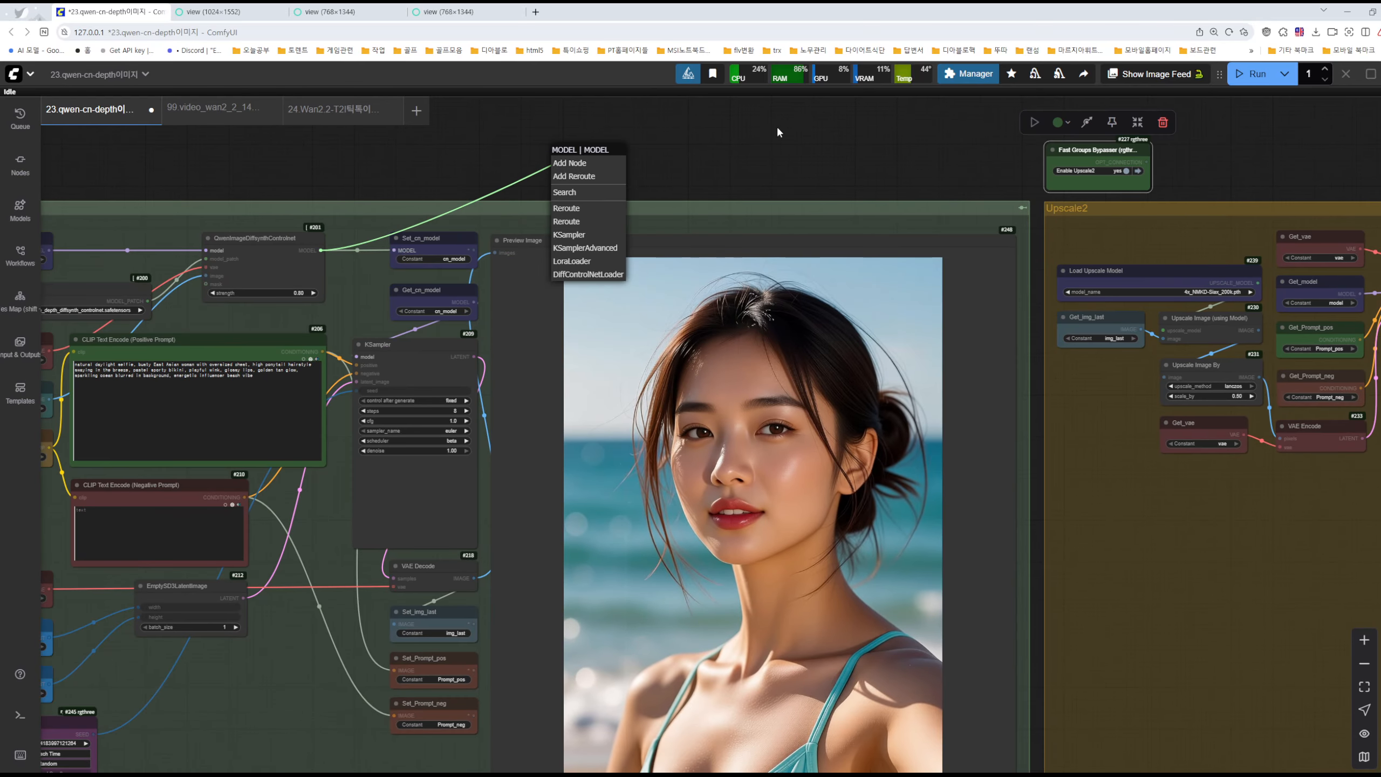
{"action": "left_click", "coordinate": [368, 227]}
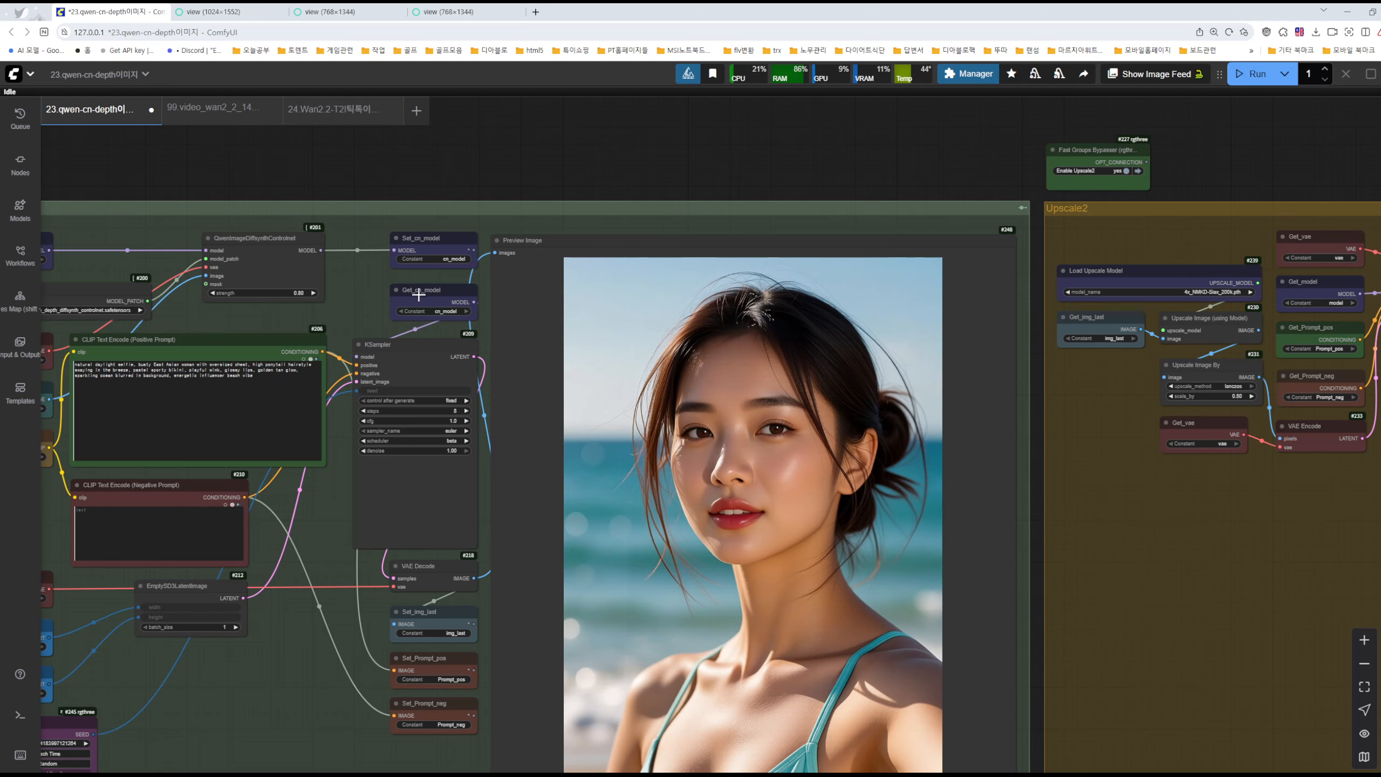
{"action": "left_click", "coordinate": [1117, 171]}
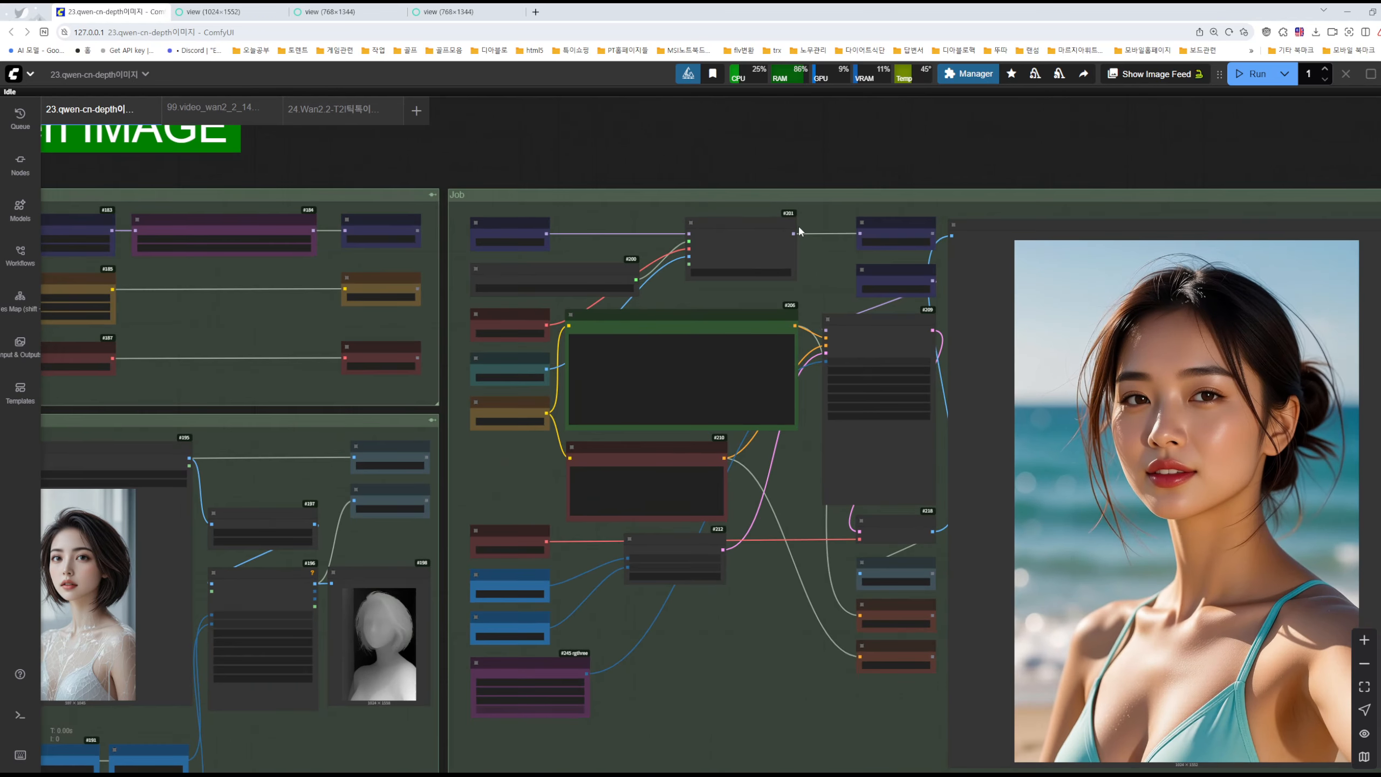
Examine how the Get_width and Get_height nodes connect to the EmptySD3LatentImage node in the Job group.
{"action": "scroll", "coordinate": [800, 231], "scroll_direction": "up", "scroll_amount": 2}
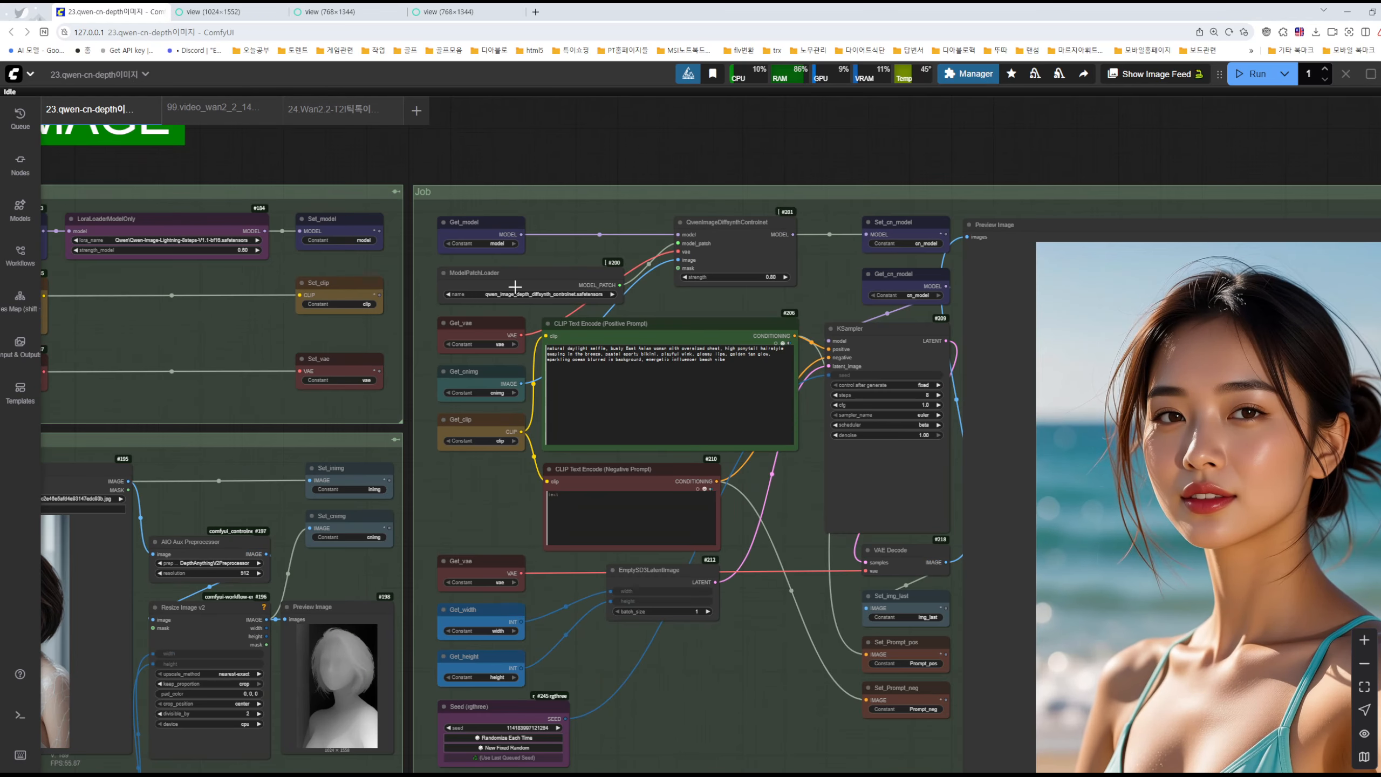
{"action": "left_click_drag", "start_coordinate": [487, 500], "coordinate": [666, 304]}
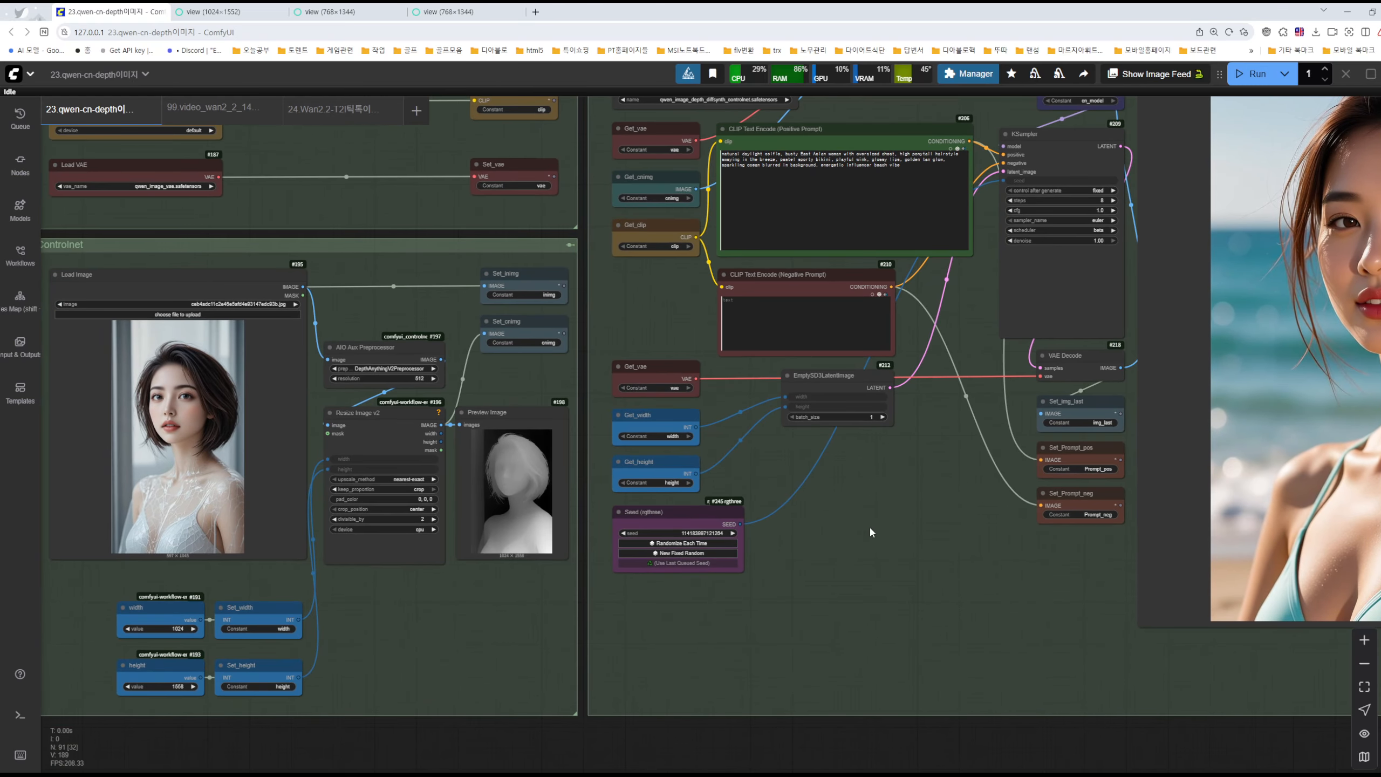
{"action": "left_click_drag", "start_coordinate": [859, 521], "coordinate": [1104, 513]}
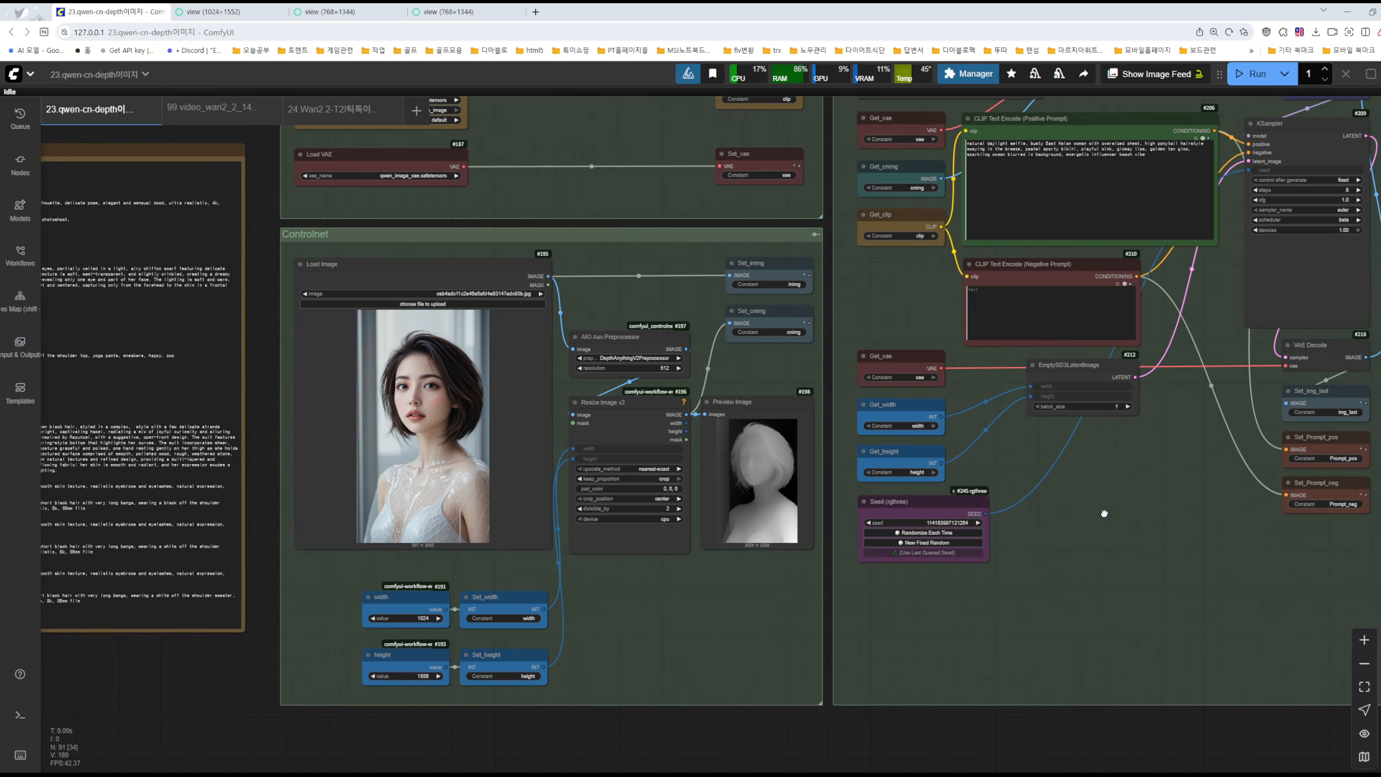
{"action": "scroll", "coordinate": [1041, 431], "scroll_direction": "up", "scroll_amount": 4}
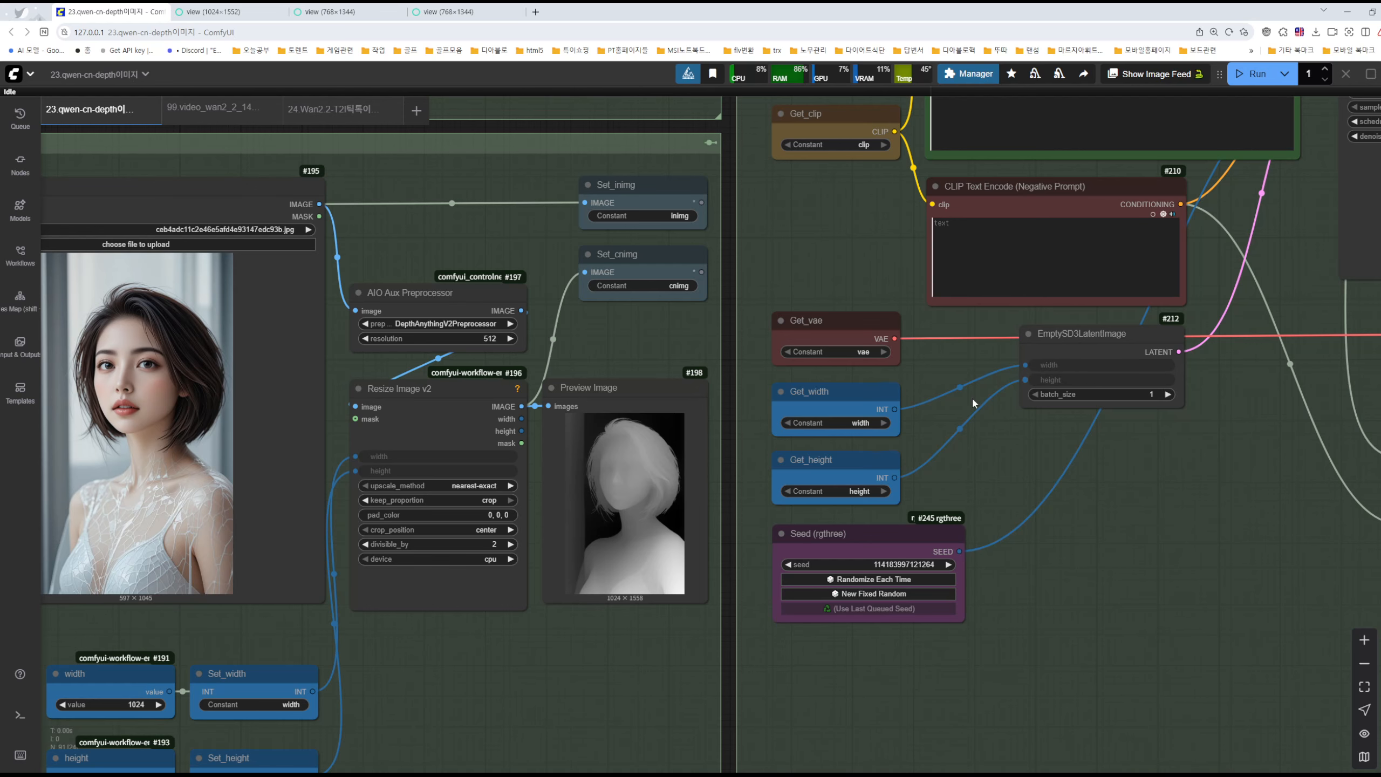
{"action": "scroll", "coordinate": [898, 315], "scroll_direction": "down", "scroll_amount": 5}
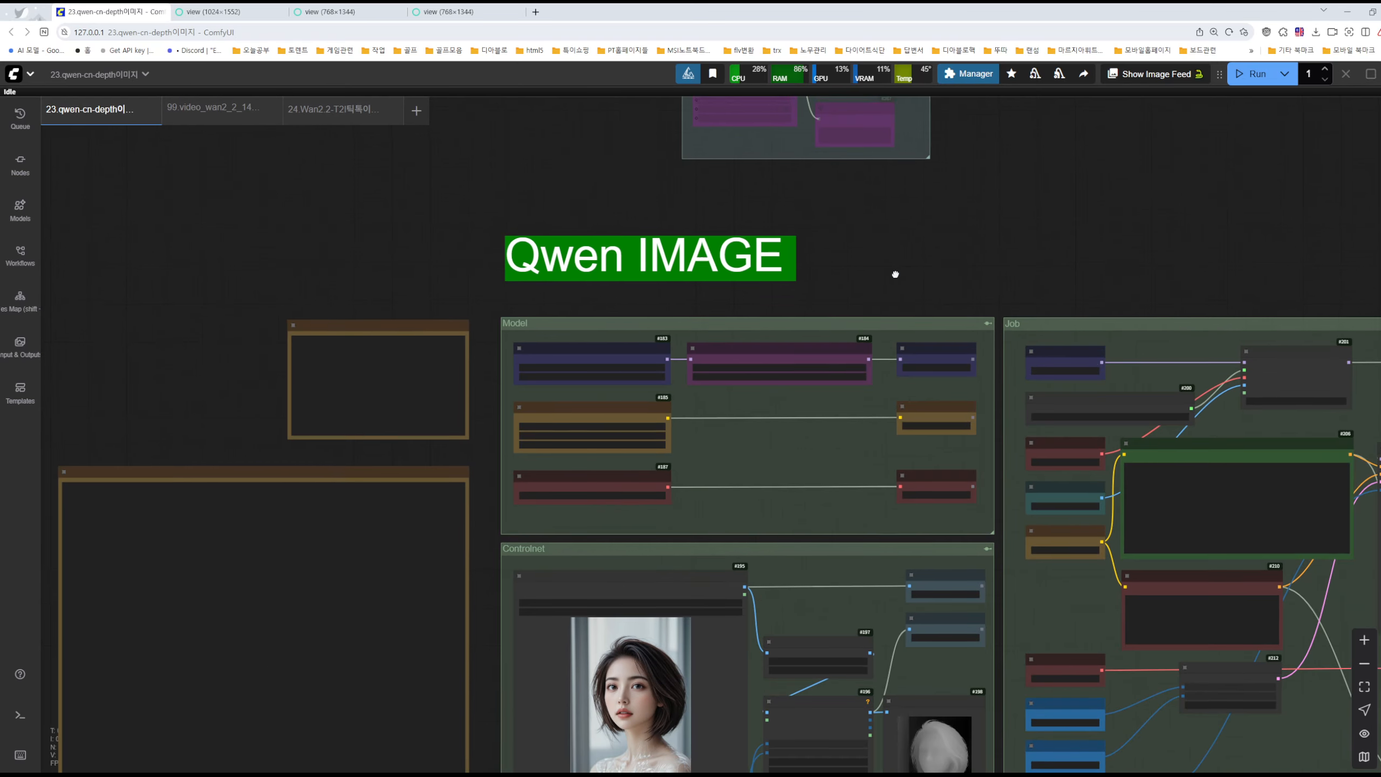
Duplicate the EmptyHunyuanLatentVideo node onto the empty canvas outside the bypassed resolution group above the Qwen workflow.
{"action": "left_click_drag", "start_coordinate": [895, 274], "coordinate": [982, 679]}
{"action": "left_click", "coordinate": [948, 449]}
{"action": "left_click_drag", "start_coordinate": [948, 450], "coordinate": [1097, 599], "text": "alt"}
{"action": "scroll", "coordinate": [1146, 611], "scroll_direction": "up", "scroll_amount": 3}
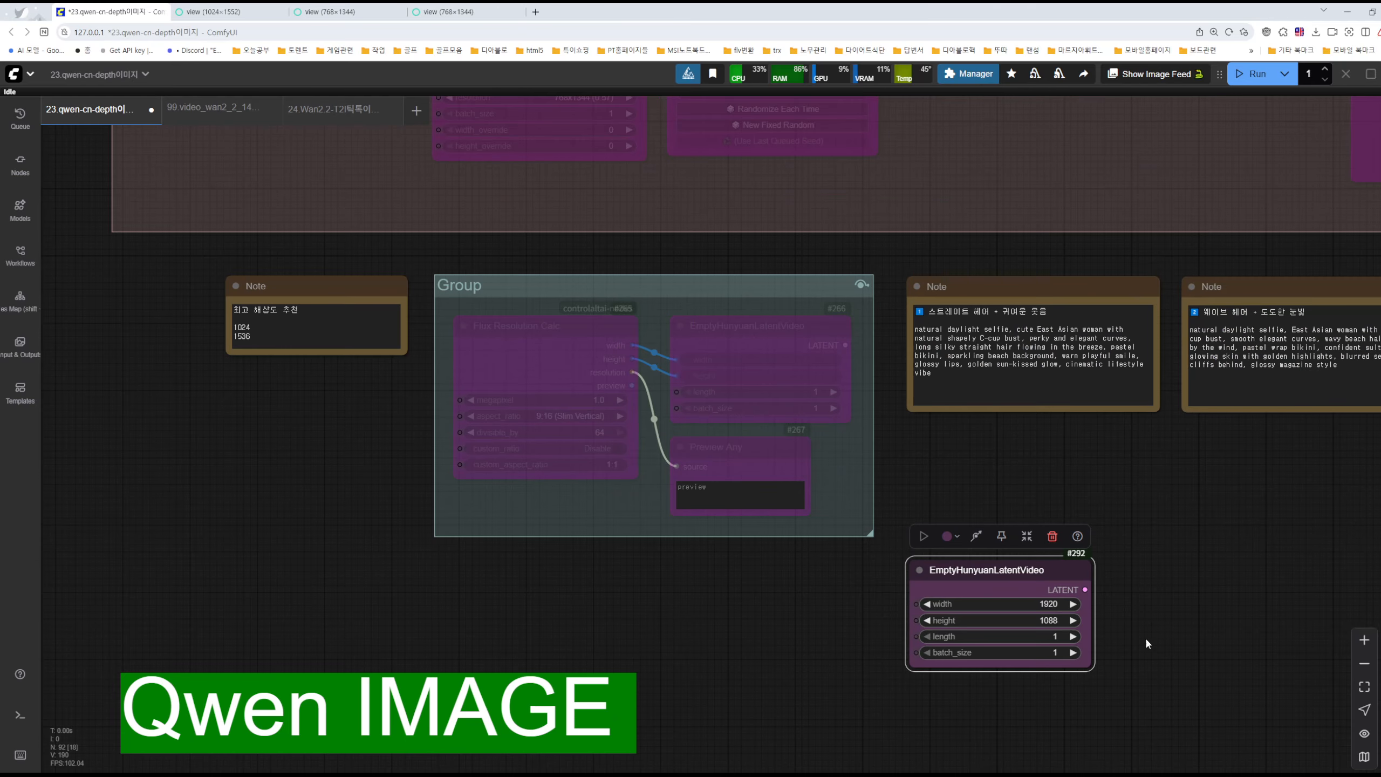
{"action": "scroll", "coordinate": [1147, 645], "scroll_direction": "up", "scroll_amount": 3}
{"action": "left_click", "coordinate": [995, 593]}
{"action": "left_click", "coordinate": [1119, 618]}
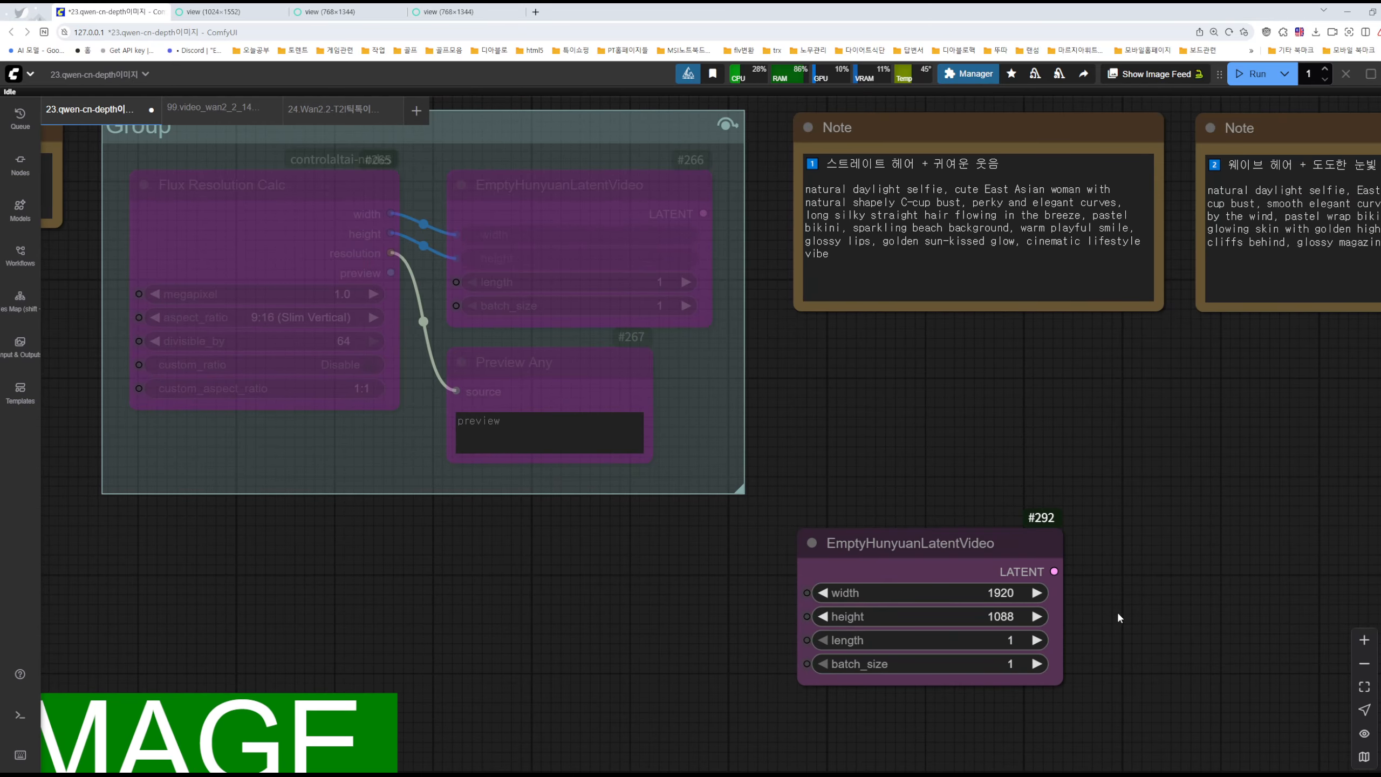
Pull a link from the duplicated EmptyHunyuanLatentVideo node's width input, cancel it, and delete the duplicate.
{"action": "left_click_drag", "start_coordinate": [807, 592], "coordinate": [601, 590]}
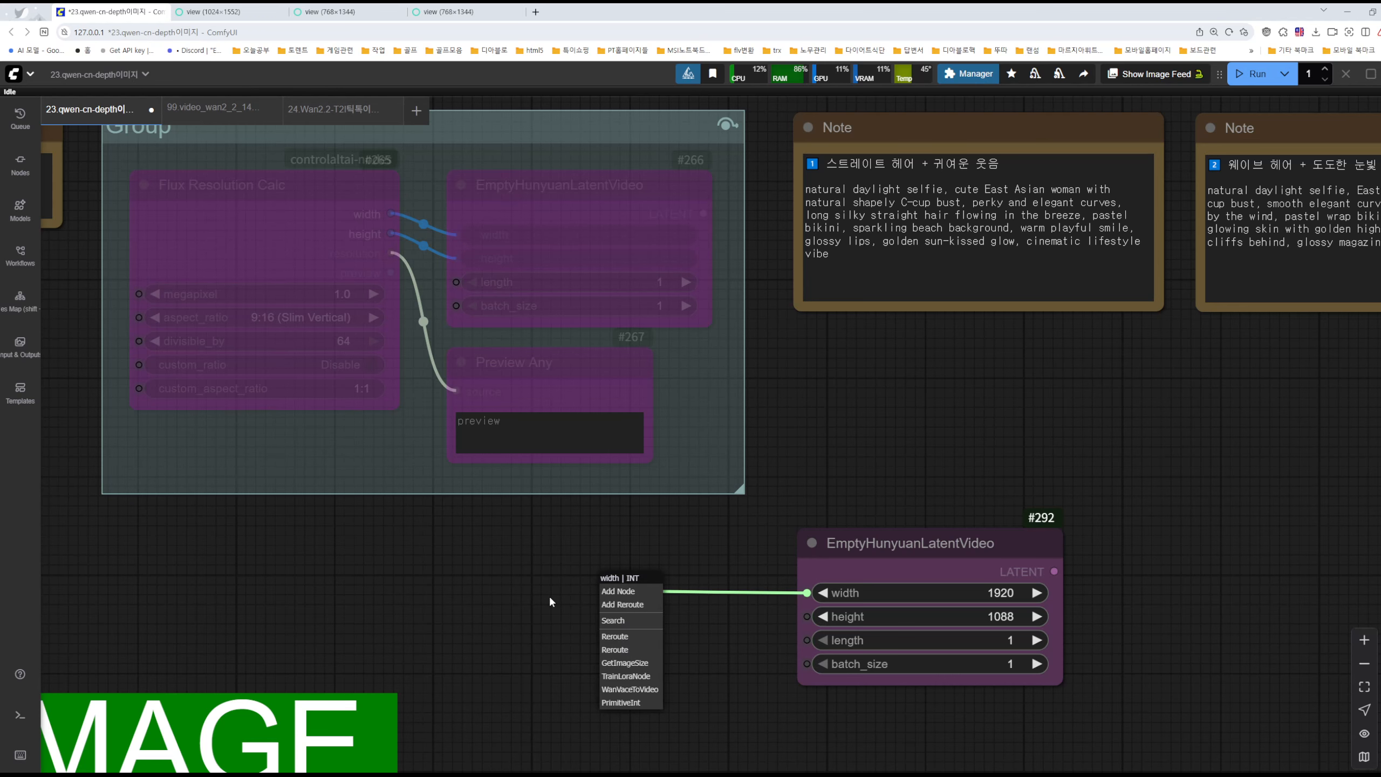
{"action": "left_click", "coordinate": [550, 601]}
{"action": "left_click", "coordinate": [974, 545]}
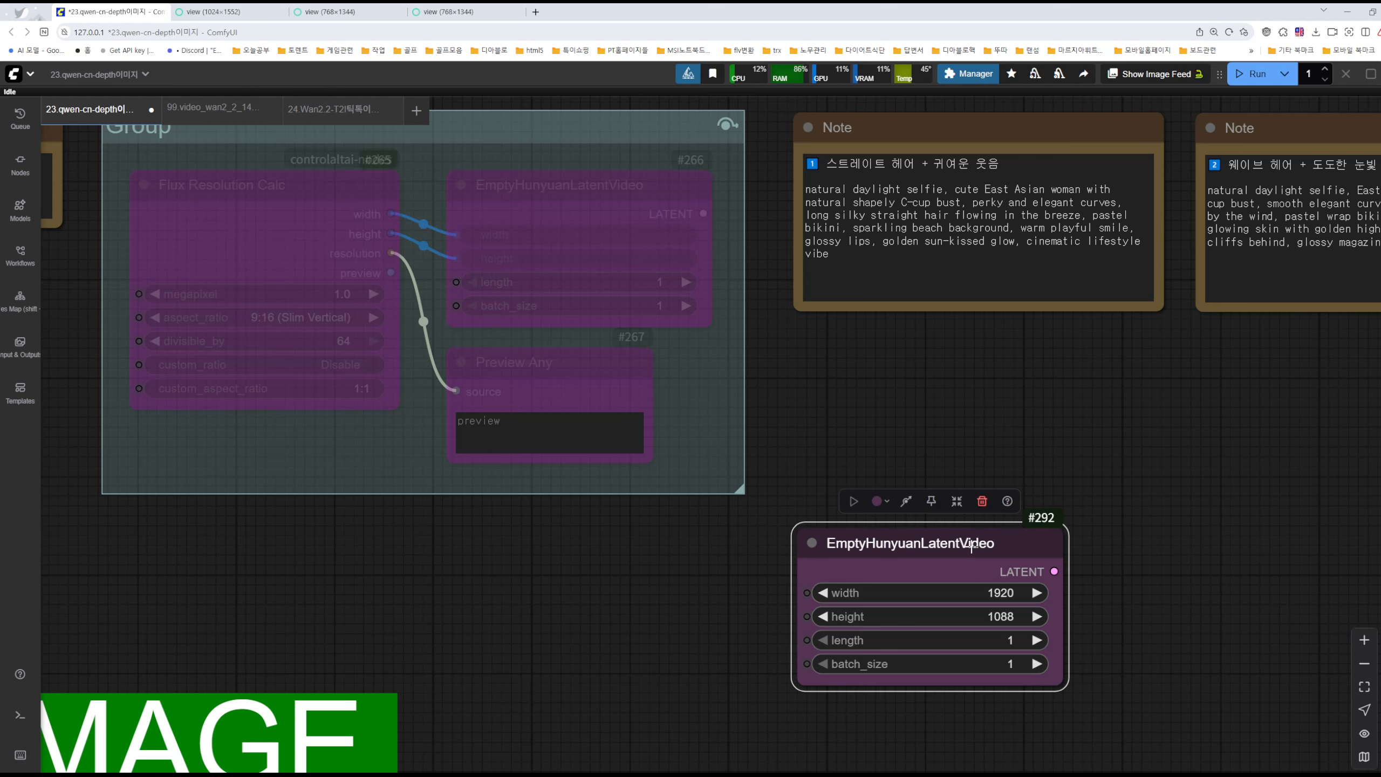
{"action": "key", "text": "Delete"}
Trace how the width and height values pass through their Set nodes to Resize Image v2 and the matching Get nodes.
{"action": "scroll", "coordinate": [1020, 598], "scroll_direction": "down", "scroll_amount": 9}
{"action": "left_click_drag", "start_coordinate": [1149, 743], "coordinate": [945, 197]}
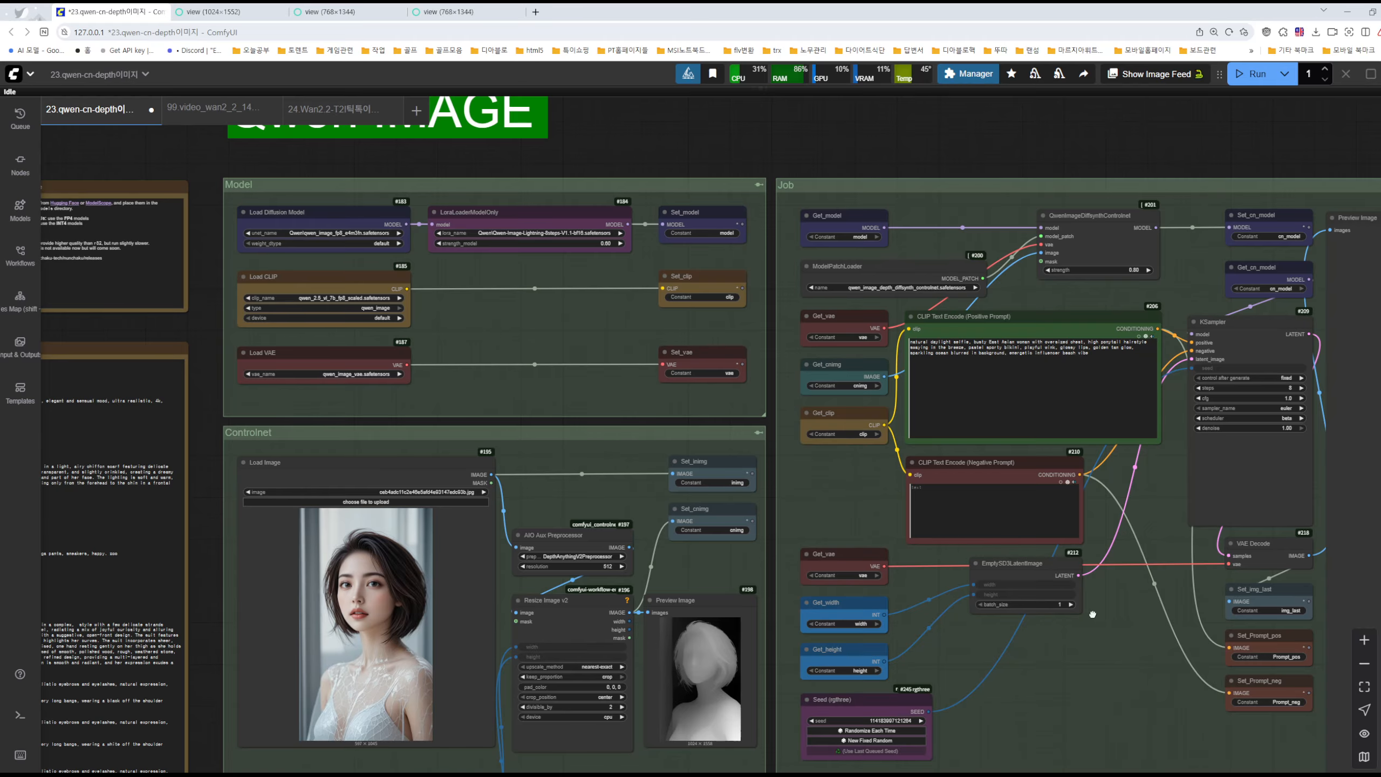
{"action": "left_click_drag", "start_coordinate": [1093, 614], "coordinate": [1211, 364]}
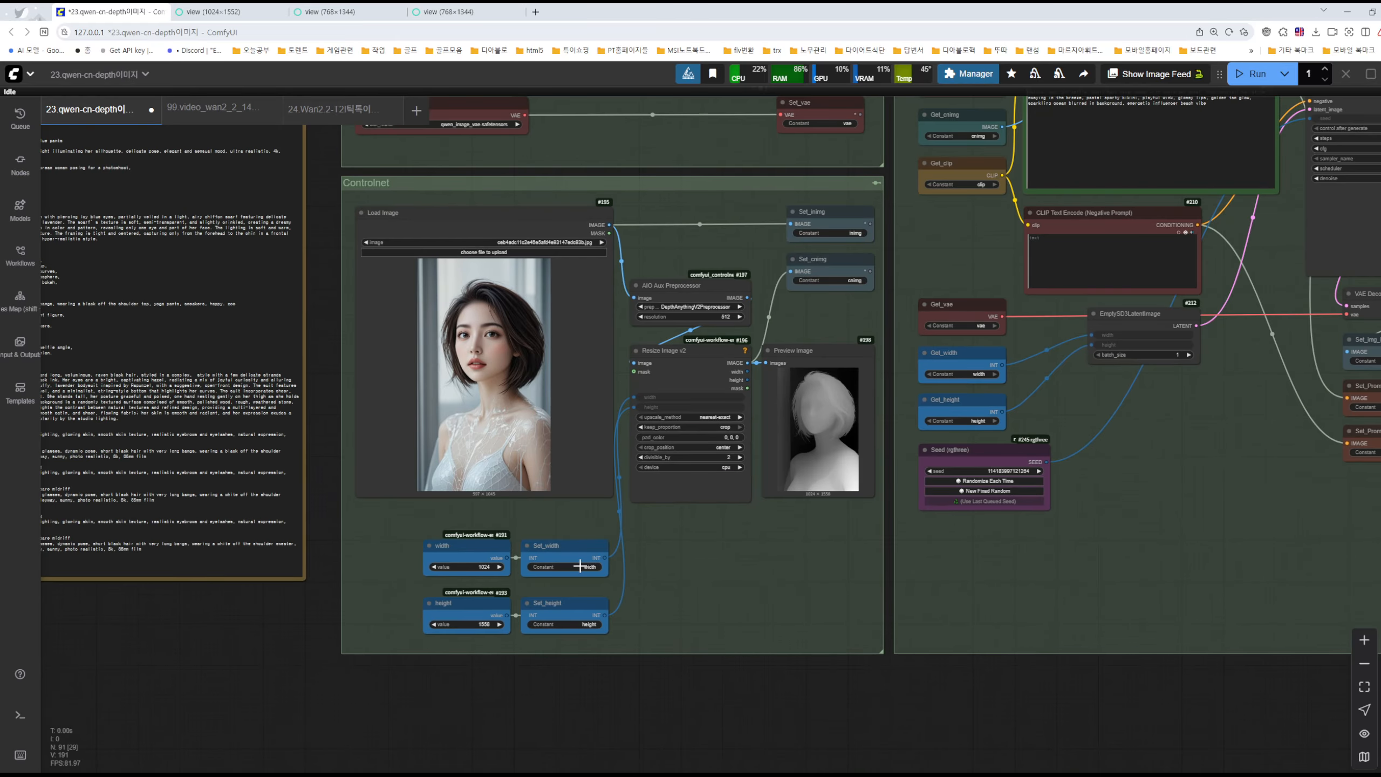
{"action": "scroll", "coordinate": [573, 590], "scroll_direction": "up", "scroll_amount": 3}
{"action": "scroll", "coordinate": [669, 568], "scroll_direction": "up", "scroll_amount": 3}
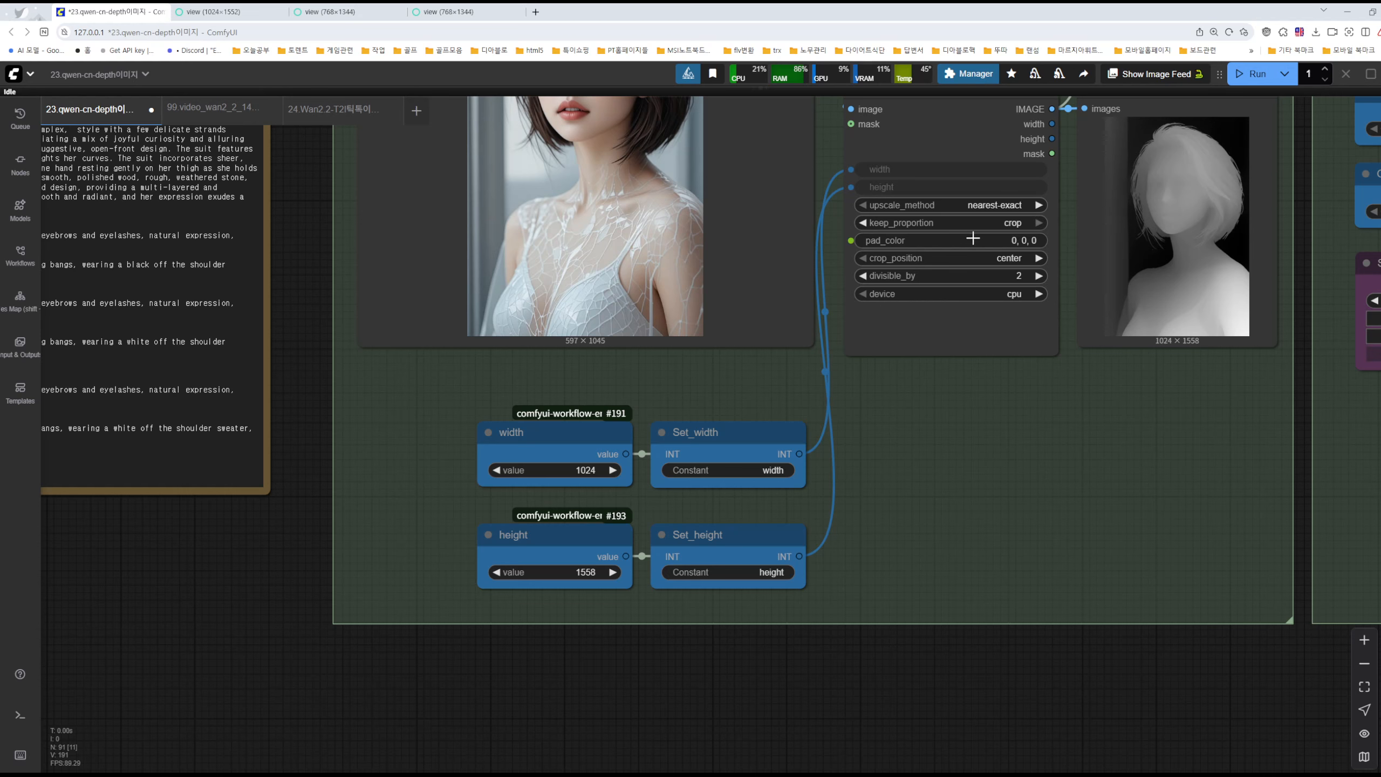
{"action": "left_click_drag", "start_coordinate": [1269, 392], "coordinate": [822, 496]}
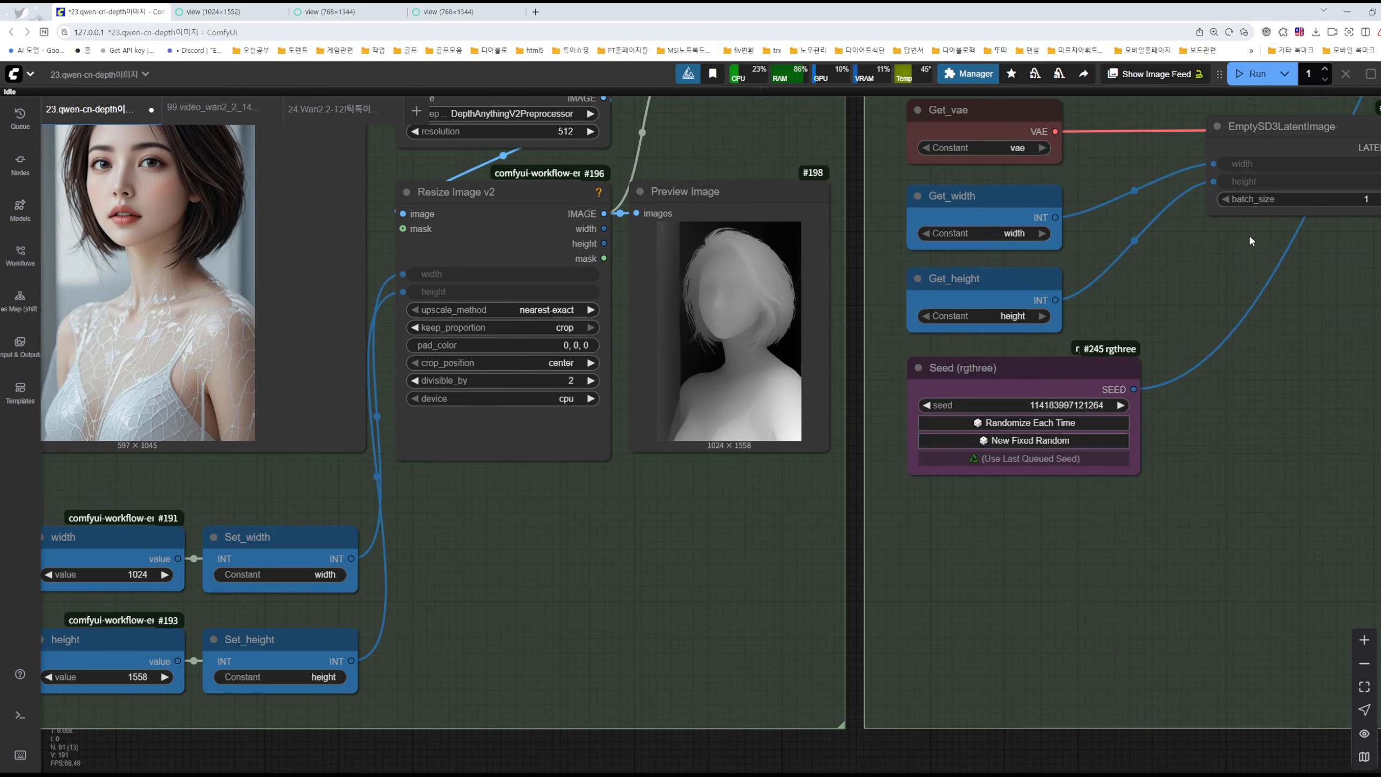
{"action": "left_click_drag", "start_coordinate": [359, 616], "coordinate": [714, 529]}
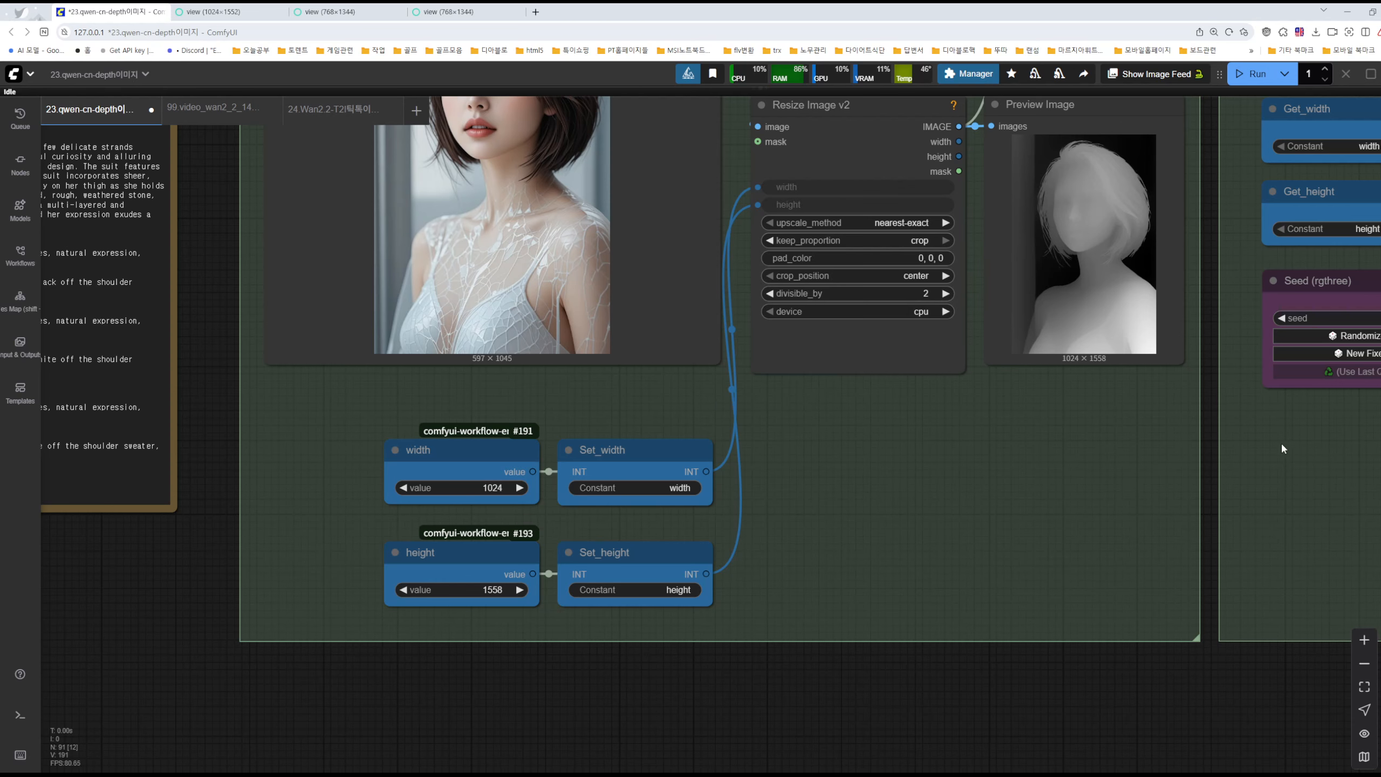
{"action": "left_click_drag", "start_coordinate": [1284, 449], "coordinate": [808, 533]}
{"action": "left_click_drag", "start_coordinate": [474, 604], "coordinate": [966, 698]}
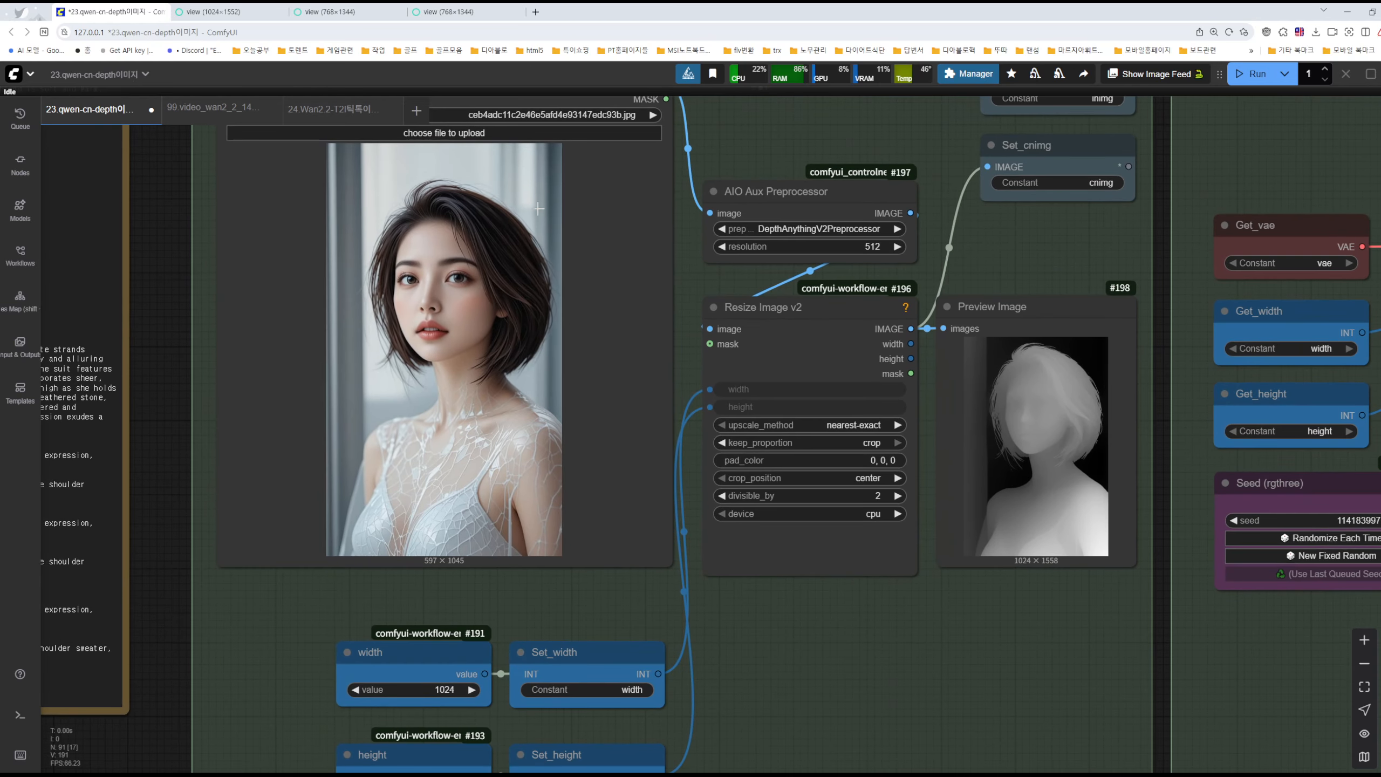
Inspect the ModelPatchLoader node and list the Qwen diffsynth controlnet files available for its name setting.
{"action": "left_click_drag", "start_coordinate": [1177, 218], "coordinate": [668, 632]}
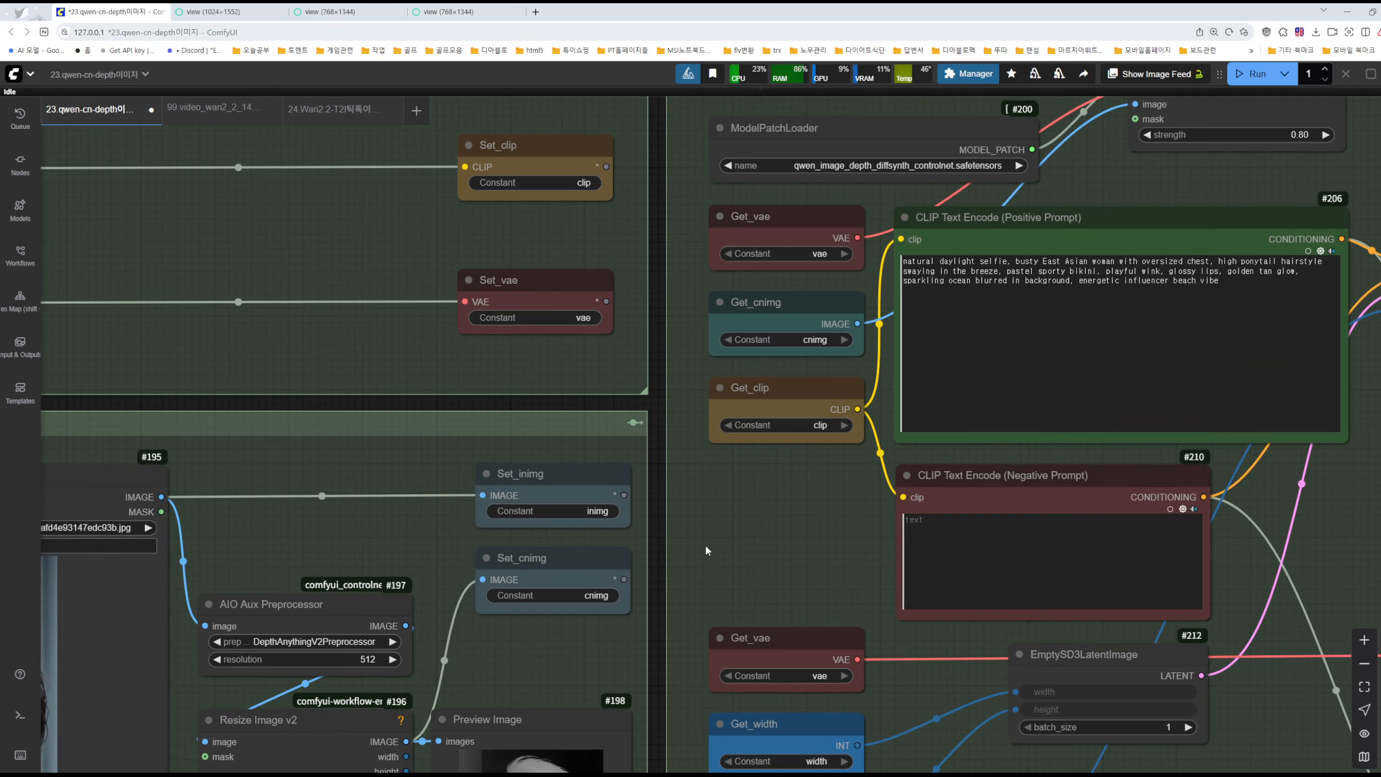
{"action": "left_click_drag", "start_coordinate": [760, 550], "coordinate": [629, 640]}
{"action": "scroll", "coordinate": [820, 240], "scroll_direction": "up", "scroll_amount": 5}
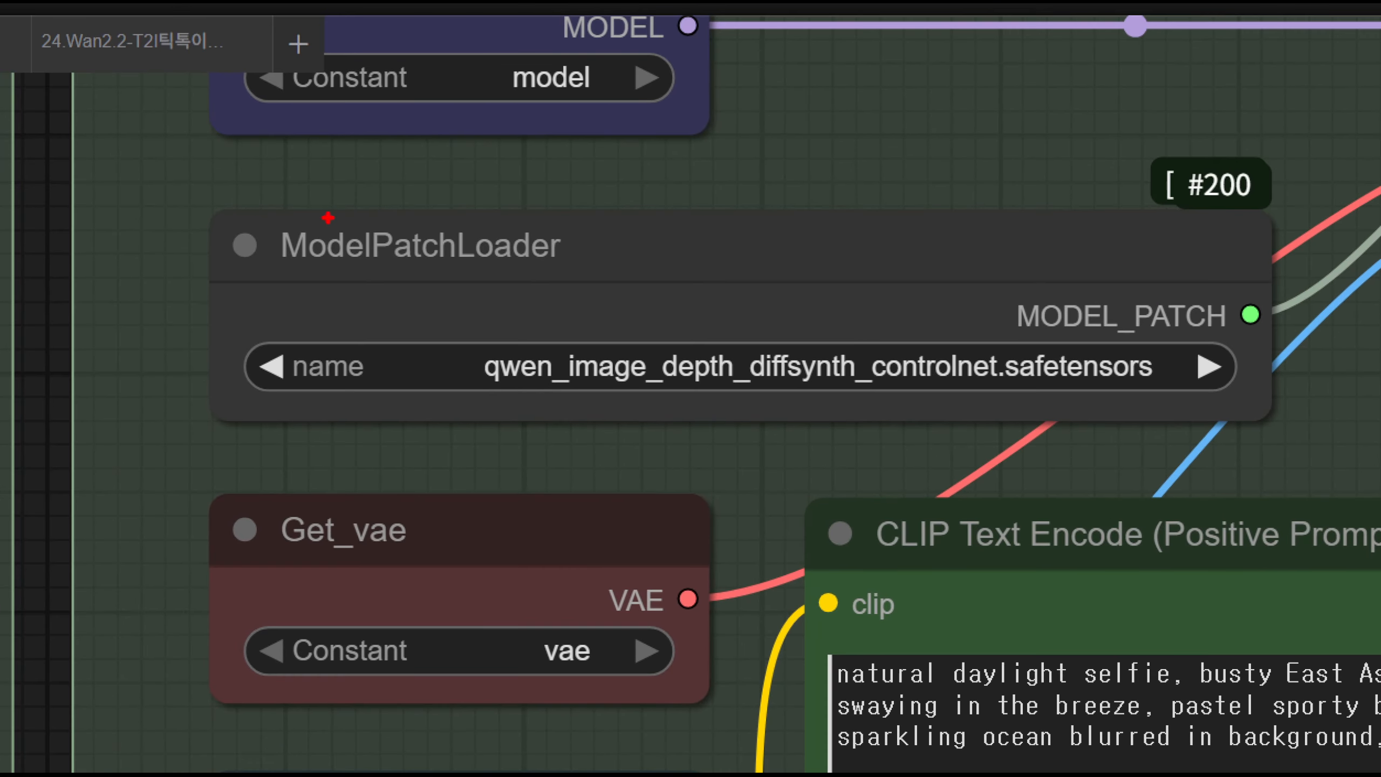
{"action": "mouse_move", "coordinate": [185, 192]}
{"action": "left_mouse_down"}
{"action": "mouse_move", "coordinate": [555, 321]}
{"action": "mouse_move", "coordinate": [1294, 431]}
{"action": "left_mouse_up"}
{"action": "left_click_drag", "start_coordinate": [1204, 288], "coordinate": [1010, 132]}
{"action": "key", "text": "Escape"}
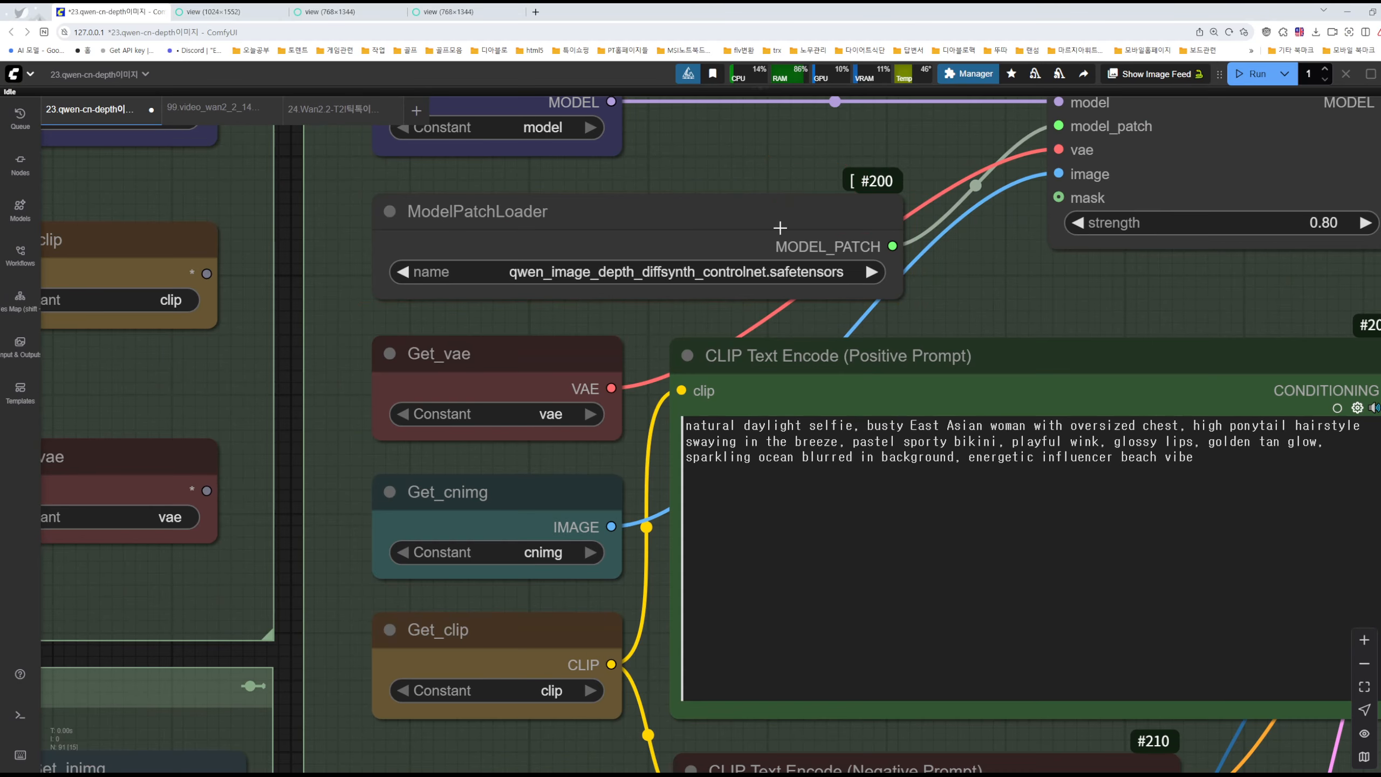
{"action": "left_click", "coordinate": [980, 372]}
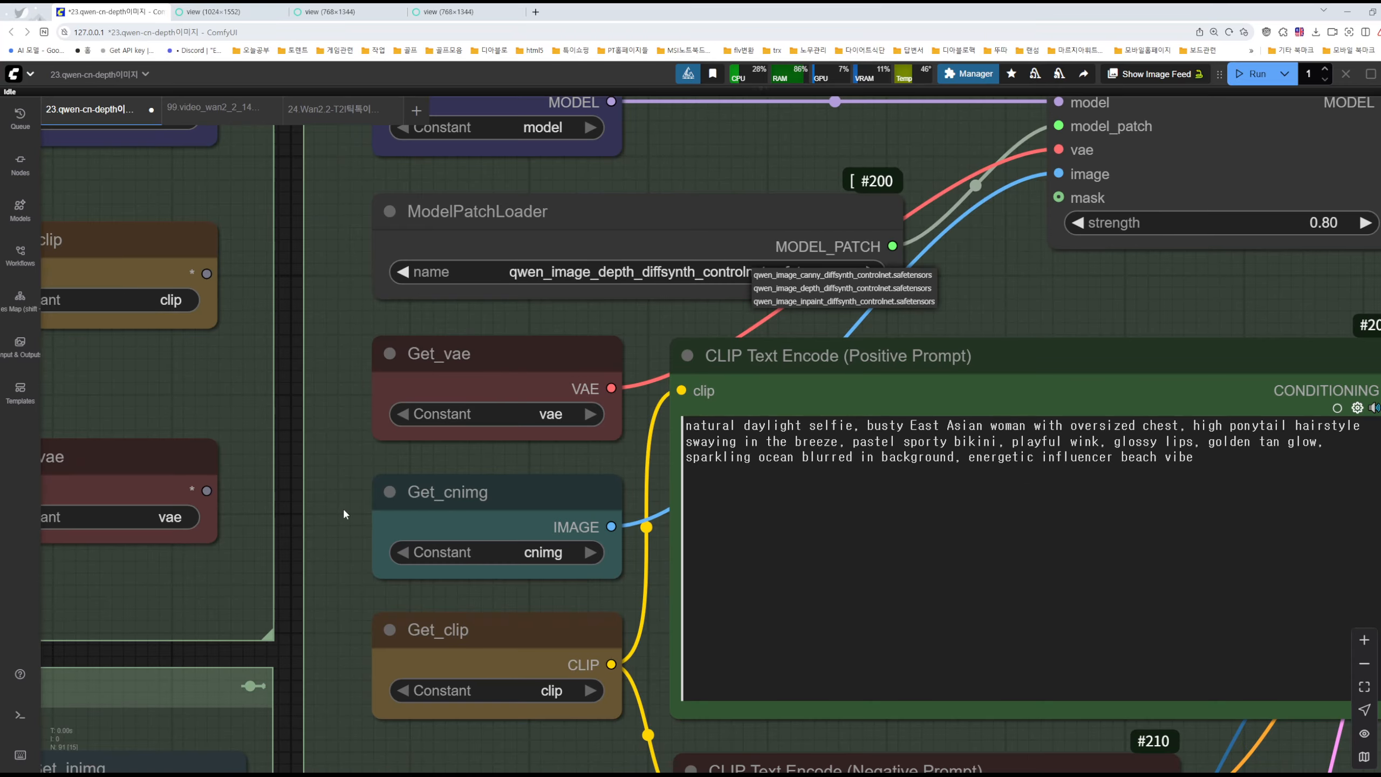
View the available preprocessors for the AIO Aux Preprocessor node in the Controlnet group.
{"action": "left_click_drag", "start_coordinate": [343, 510], "coordinate": [815, 168]}
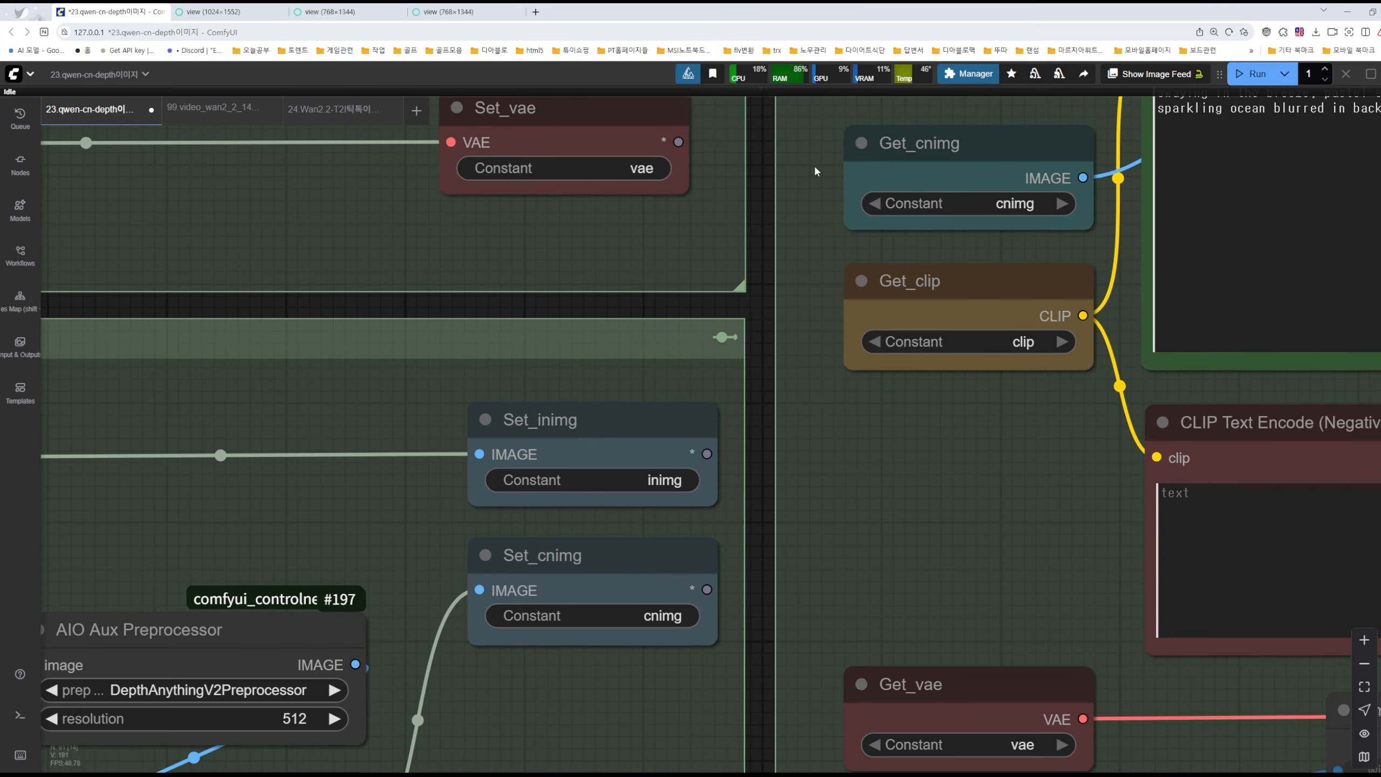
{"action": "left_click_drag", "start_coordinate": [876, 490], "coordinate": [1292, 129]}
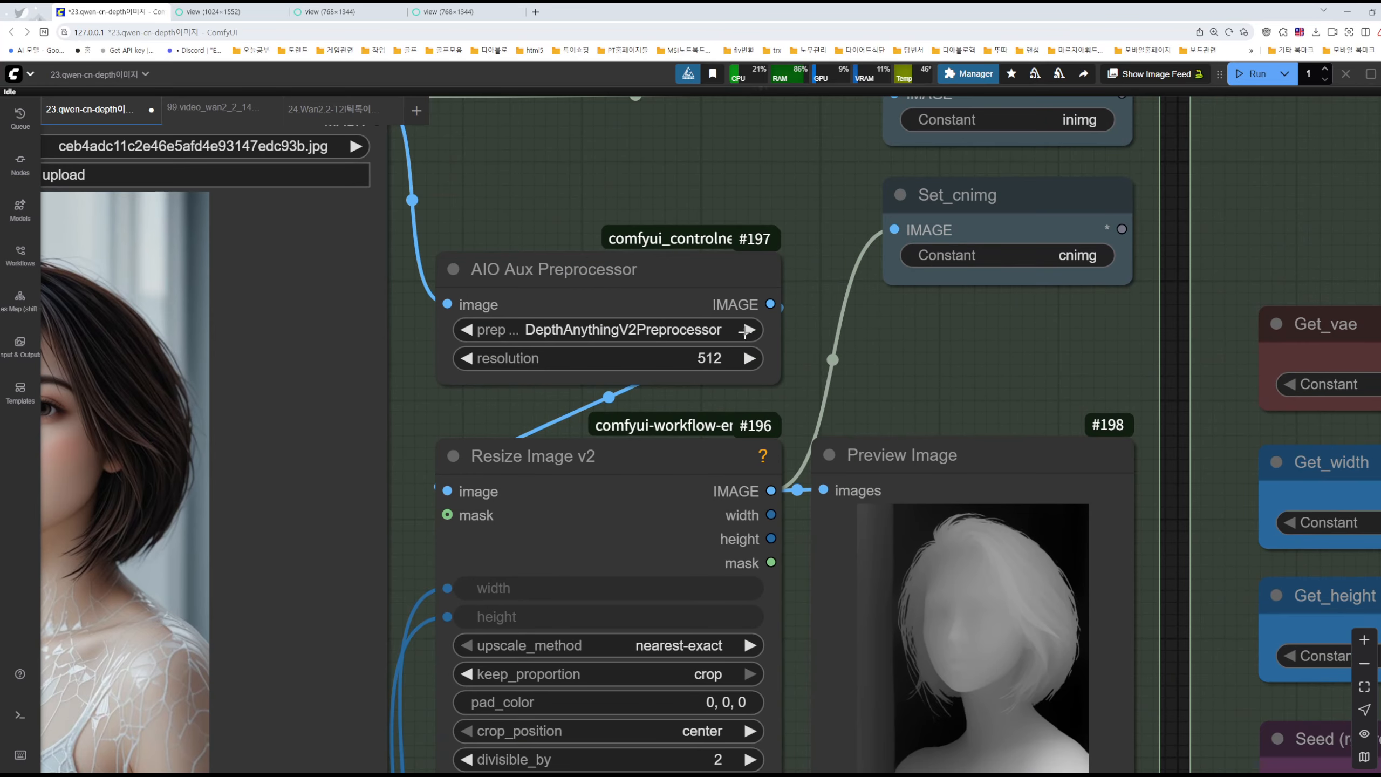
{"action": "left_click", "coordinate": [675, 336]}
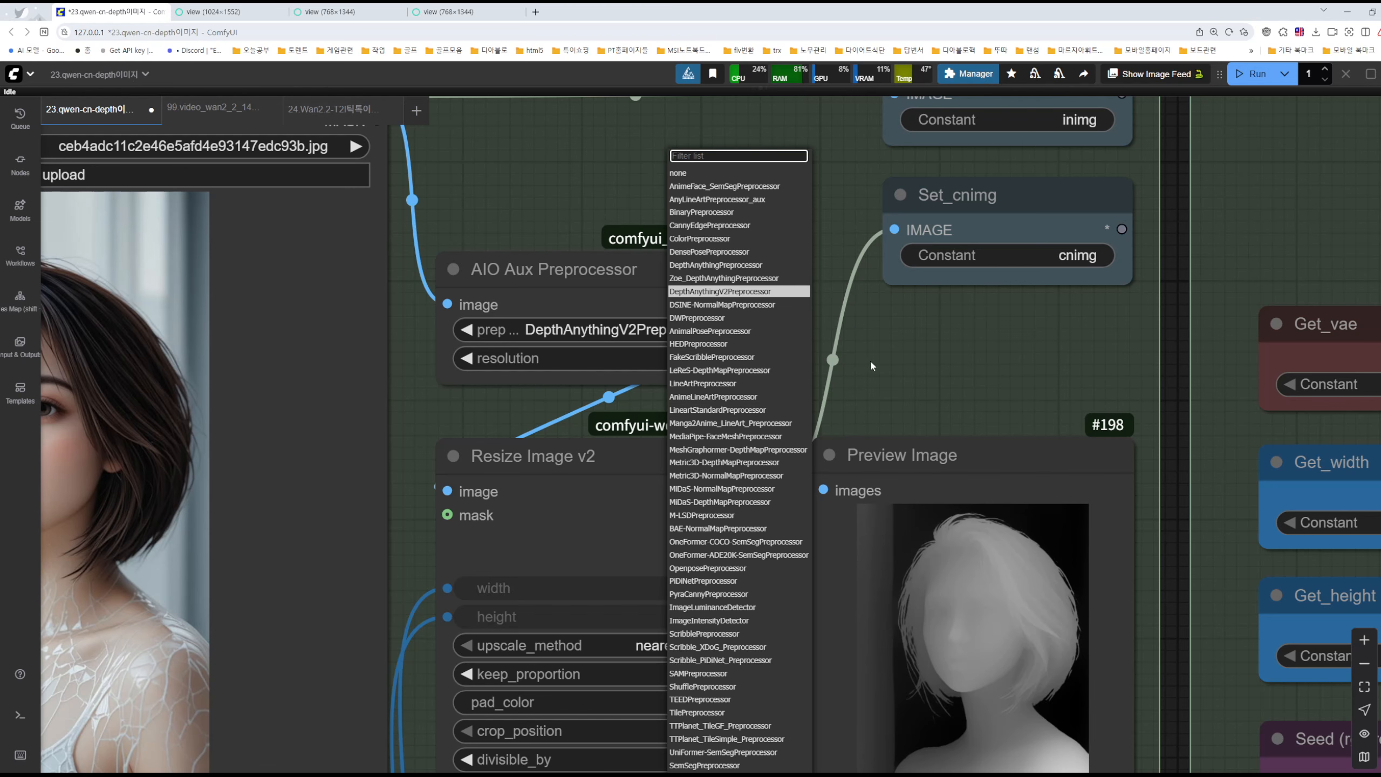
Compare the canny, depth and inpaint controlnet choices of the ModelPatchLoader, keeping qwen_image_depth_diffsynth_controlnet.safetensors.
{"action": "left_click_drag", "start_coordinate": [1264, 178], "coordinate": [884, 514]}
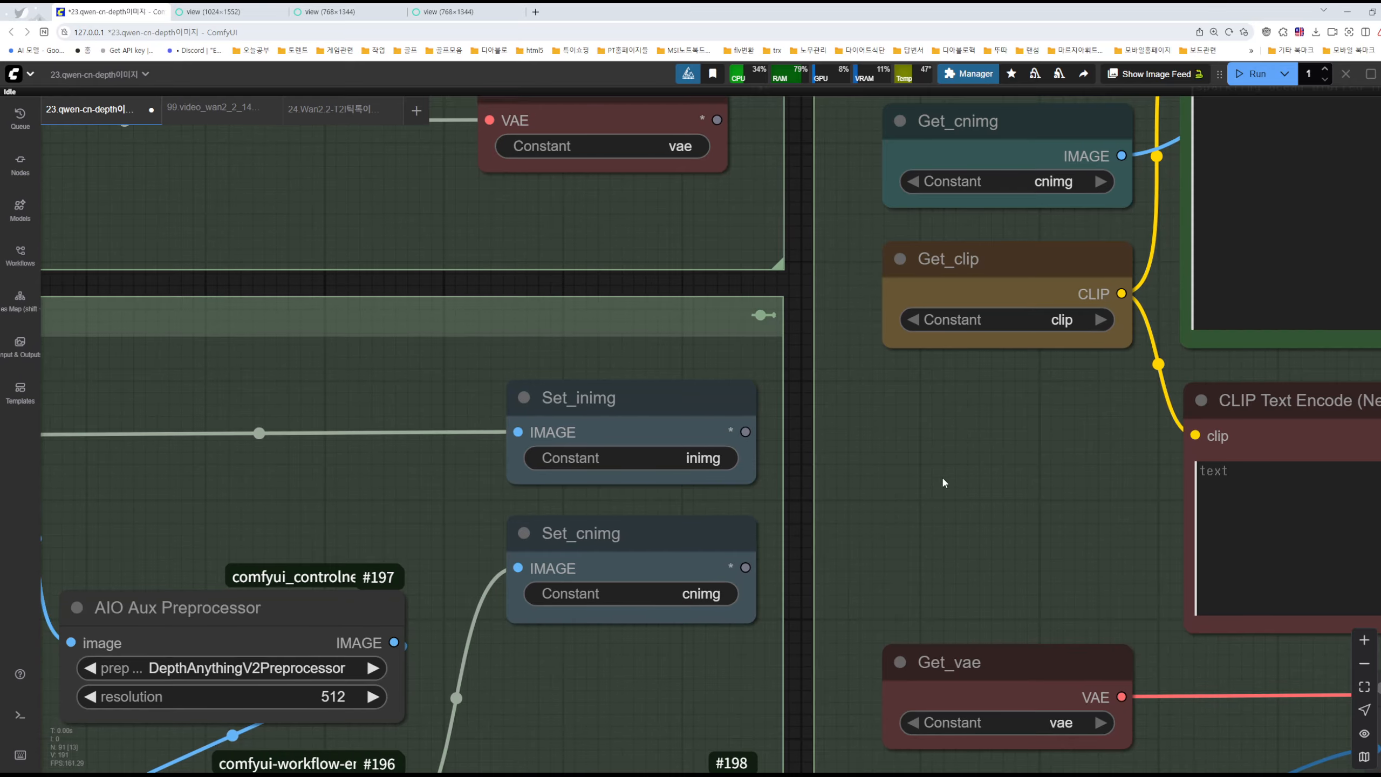
{"action": "left_click_drag", "start_coordinate": [1043, 428], "coordinate": [650, 694]}
{"action": "scroll", "coordinate": [709, 609], "scroll_direction": "down", "scroll_amount": 4}
{"action": "scroll", "coordinate": [717, 631], "scroll_direction": "up", "scroll_amount": 2}
{"action": "left_click", "coordinate": [854, 236]}
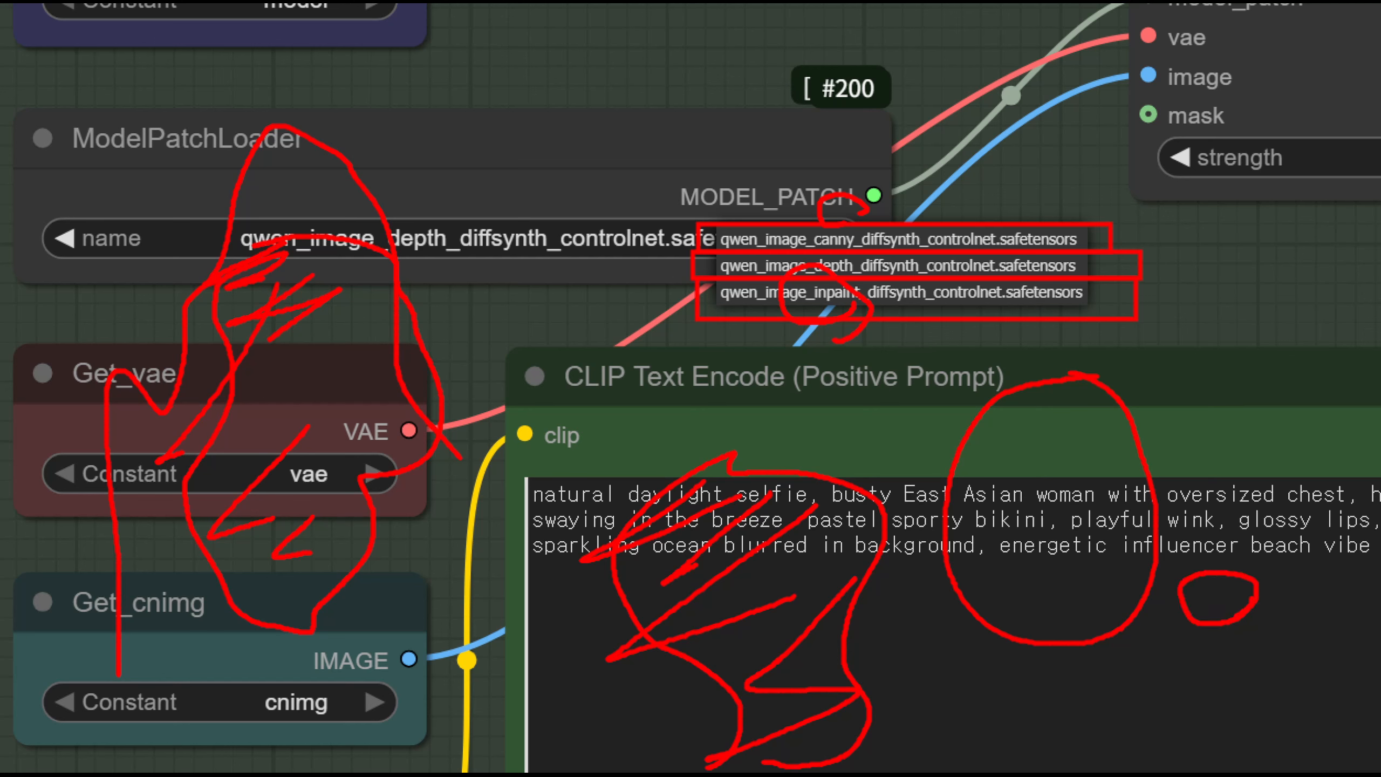
{"action": "mouse_move", "coordinate": [1248, 541]}
{"action": "left_mouse_down"}
{"action": "mouse_move", "coordinate": [1232, 518]}
{"action": "mouse_move", "coordinate": [1205, 527]}
{"action": "left_mouse_up"}
{"action": "mouse_move", "coordinate": [1213, 478]}
{"action": "left_mouse_down"}
{"action": "mouse_move", "coordinate": [1273, 553]}
{"action": "mouse_move", "coordinate": [1157, 642]}
{"action": "left_mouse_up"}
{"action": "left_click_drag", "start_coordinate": [1201, 575], "coordinate": [1224, 641]}
{"action": "key", "text": "Escape"}
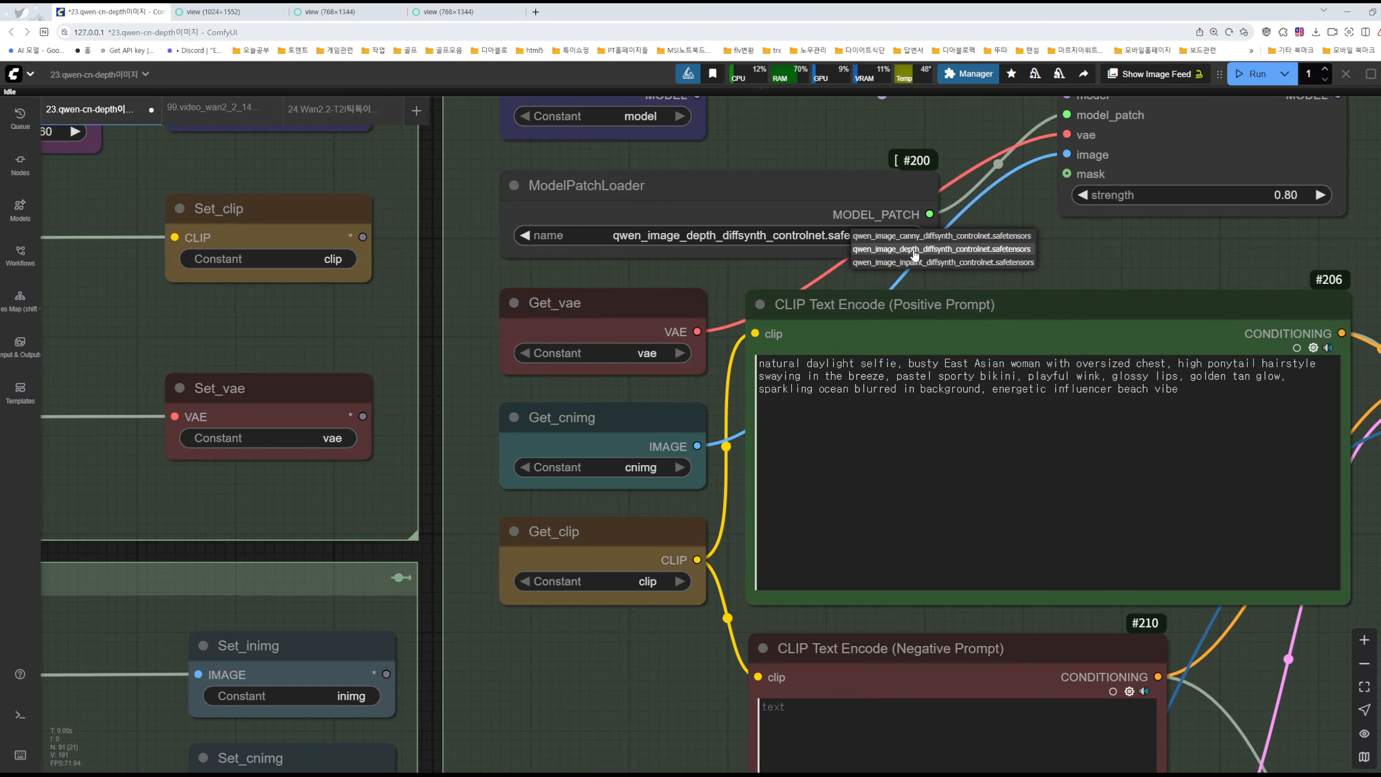
{"action": "left_click_drag", "start_coordinate": [973, 255], "coordinate": [942, 445]}
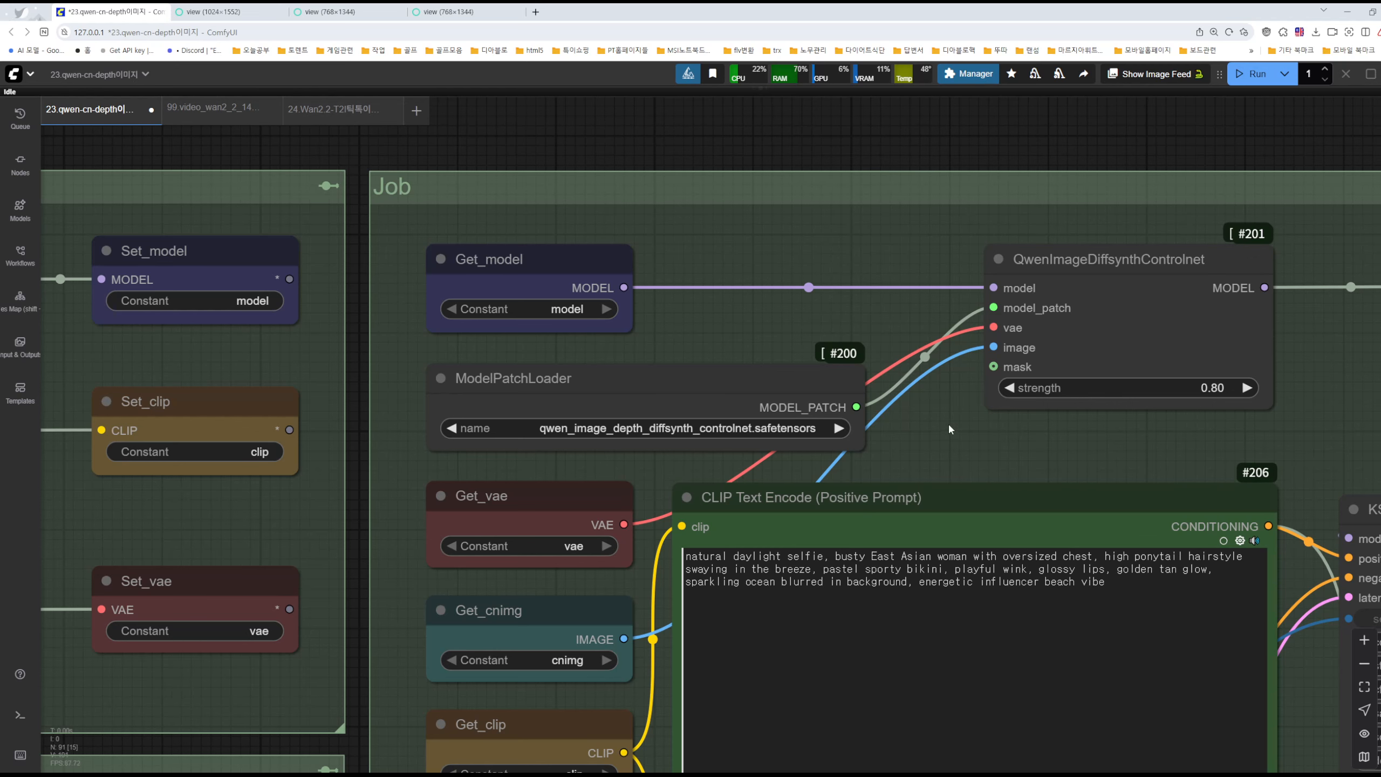
Survey the bypassed generation group and prompt notes above Qwen IMAGE, then return to the Controlnet and Job groups.
{"action": "scroll", "coordinate": [958, 425], "scroll_direction": "down", "scroll_amount": 2}
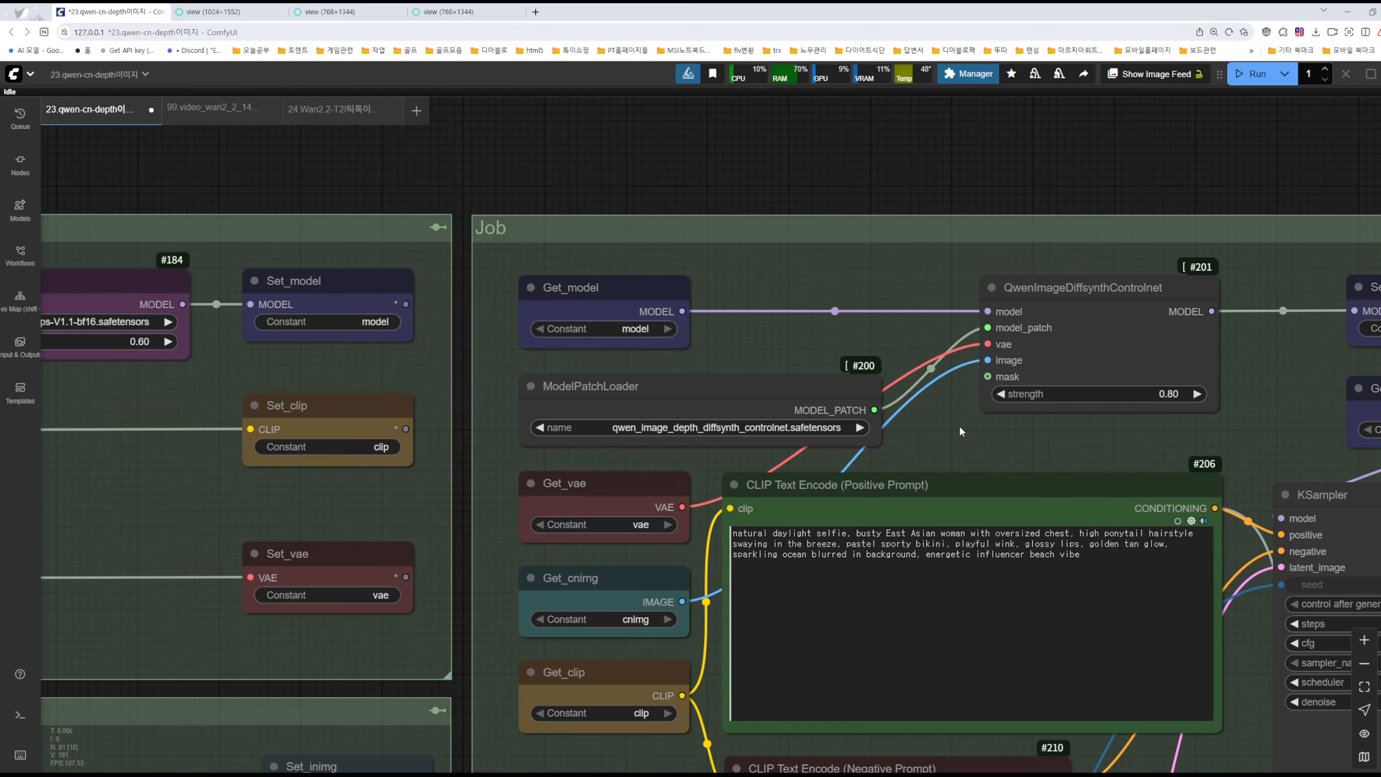
{"action": "scroll", "coordinate": [960, 431], "scroll_direction": "down", "scroll_amount": 8}
{"action": "left_click_drag", "start_coordinate": [1008, 259], "coordinate": [988, 515]}
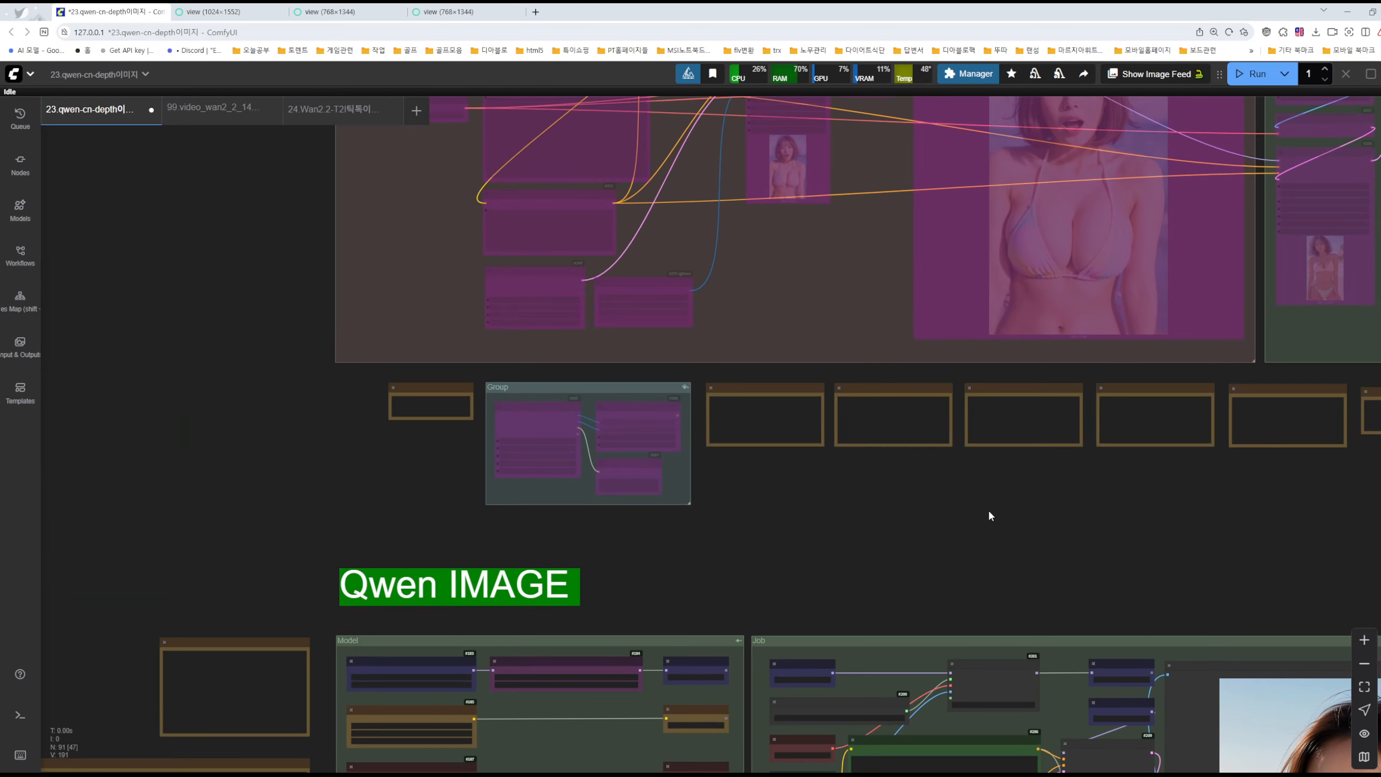
{"action": "scroll", "coordinate": [802, 309], "scroll_direction": "up", "scroll_amount": 6}
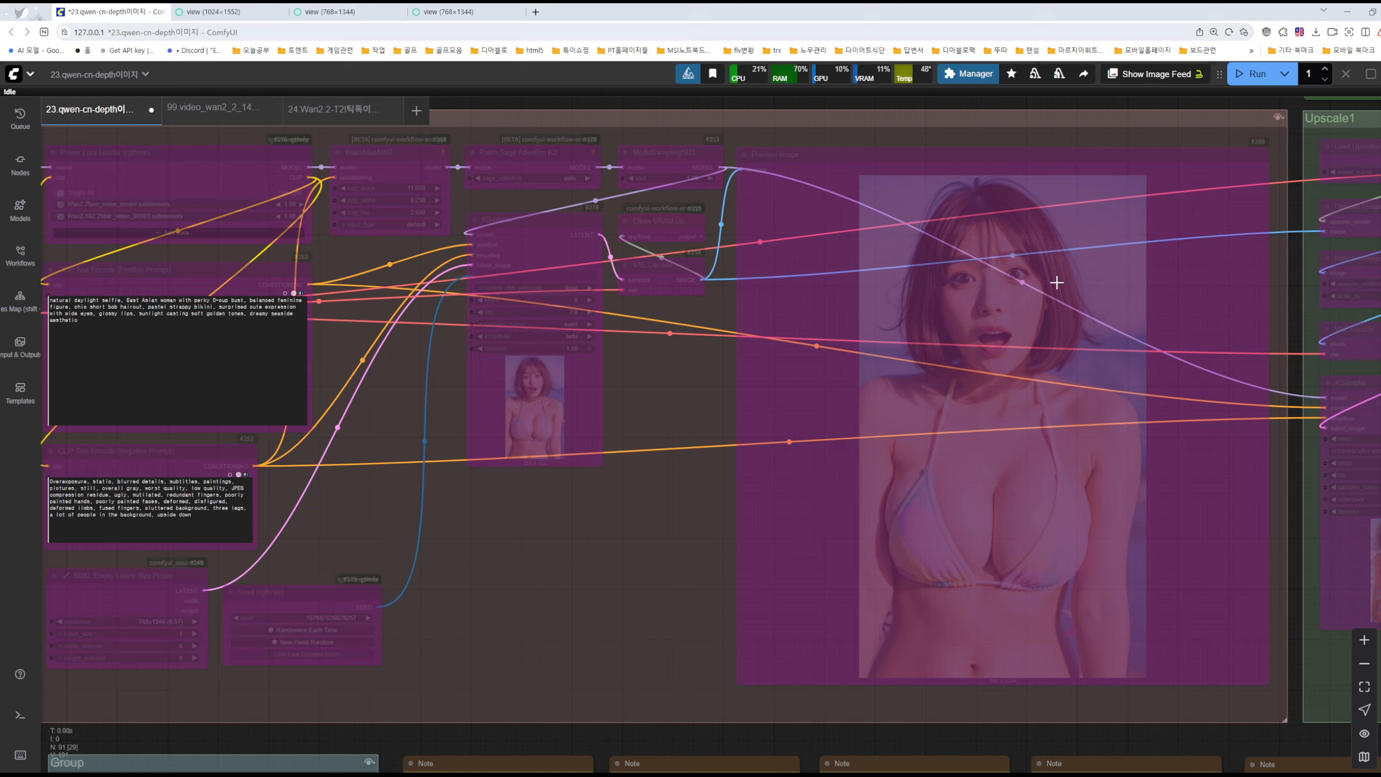
{"action": "left_click_drag", "start_coordinate": [595, 581], "coordinate": [784, 456]}
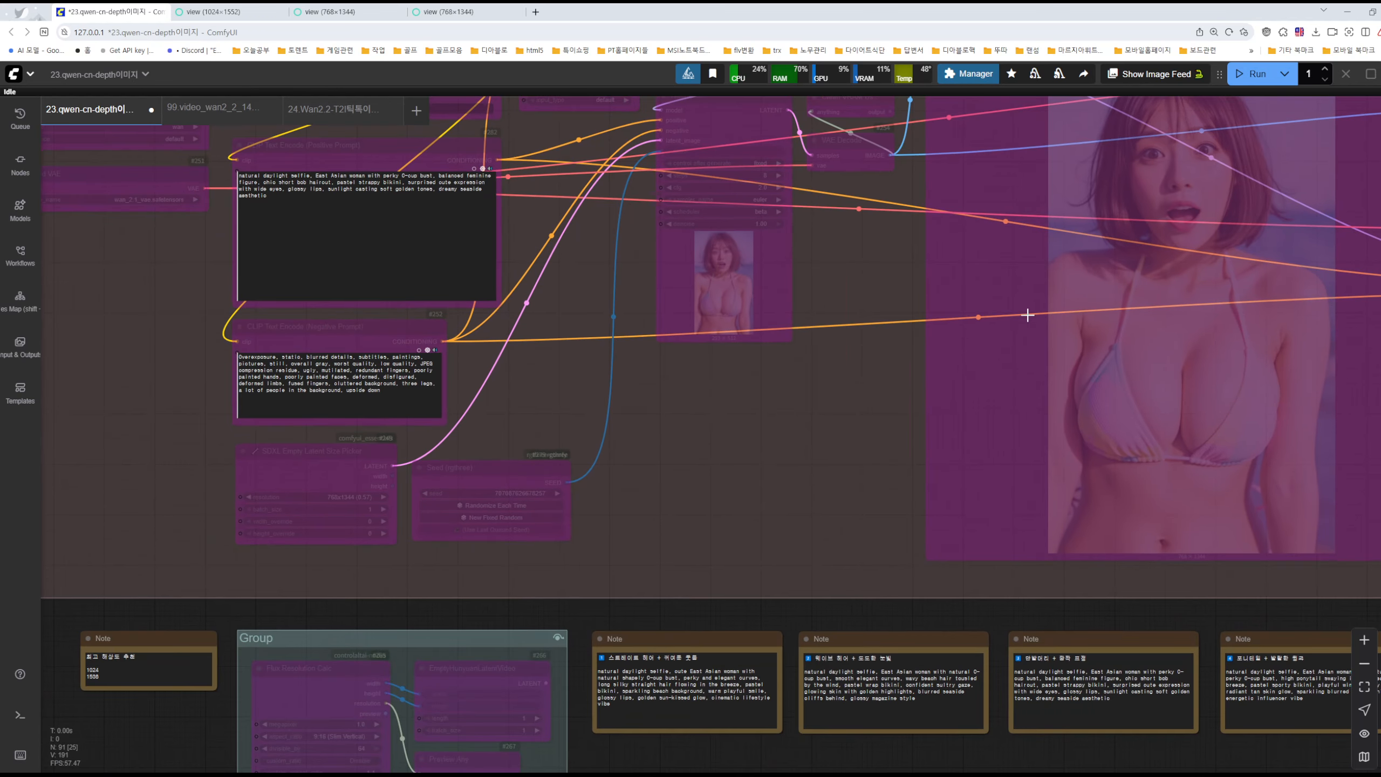
{"action": "scroll", "coordinate": [855, 428], "scroll_direction": "down", "scroll_amount": 6}
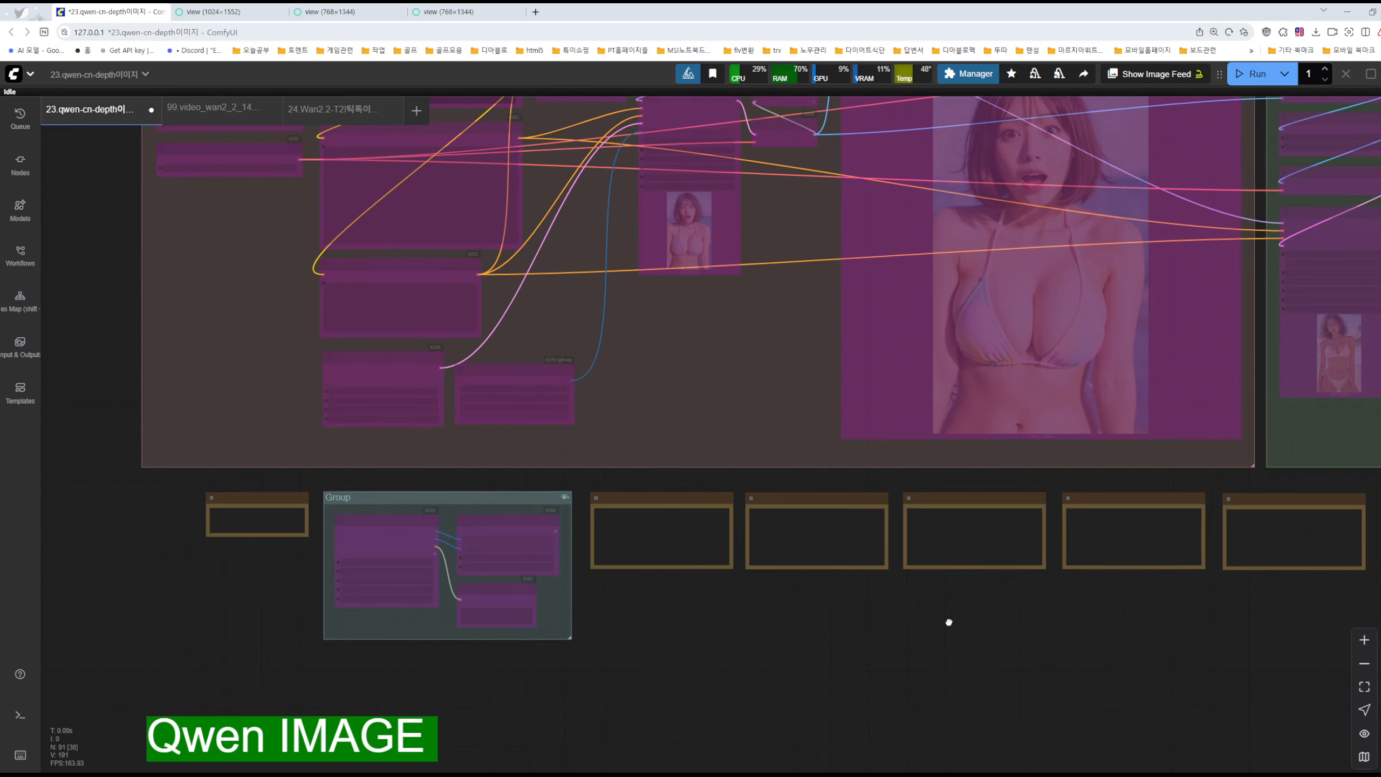
{"action": "left_click_drag", "start_coordinate": [949, 620], "coordinate": [900, 306]}
{"action": "left_click_drag", "start_coordinate": [832, 421], "coordinate": [869, 277]}
{"action": "left_click_drag", "start_coordinate": [696, 503], "coordinate": [809, 277]}
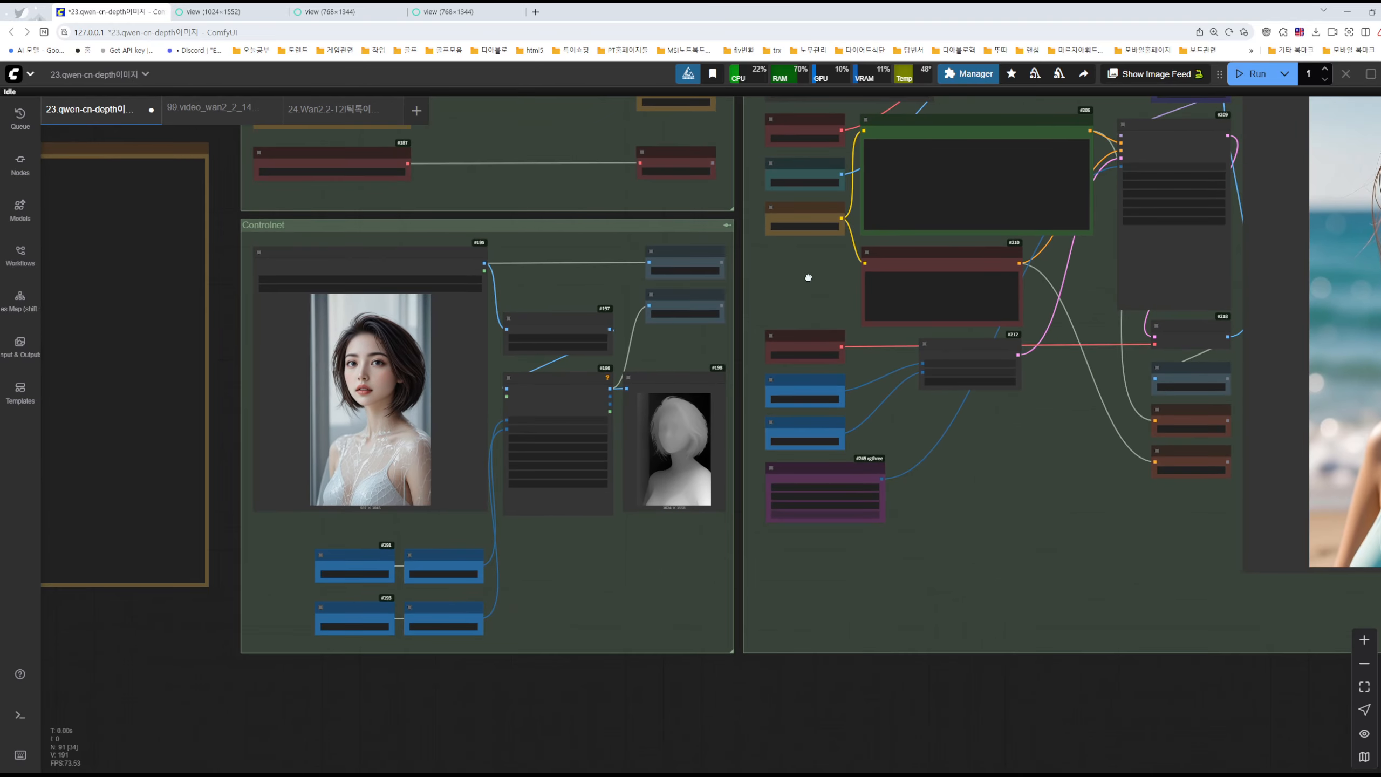
Open the high-angle rooftop selfie in the Google Photos album and compare it with the Load Image picture.
{"action": "left_click_drag", "start_coordinate": [1, 158], "coordinate": [816, 47]}
{"action": "scroll", "coordinate": [924, 343], "scroll_direction": "up", "scroll_amount": 1}
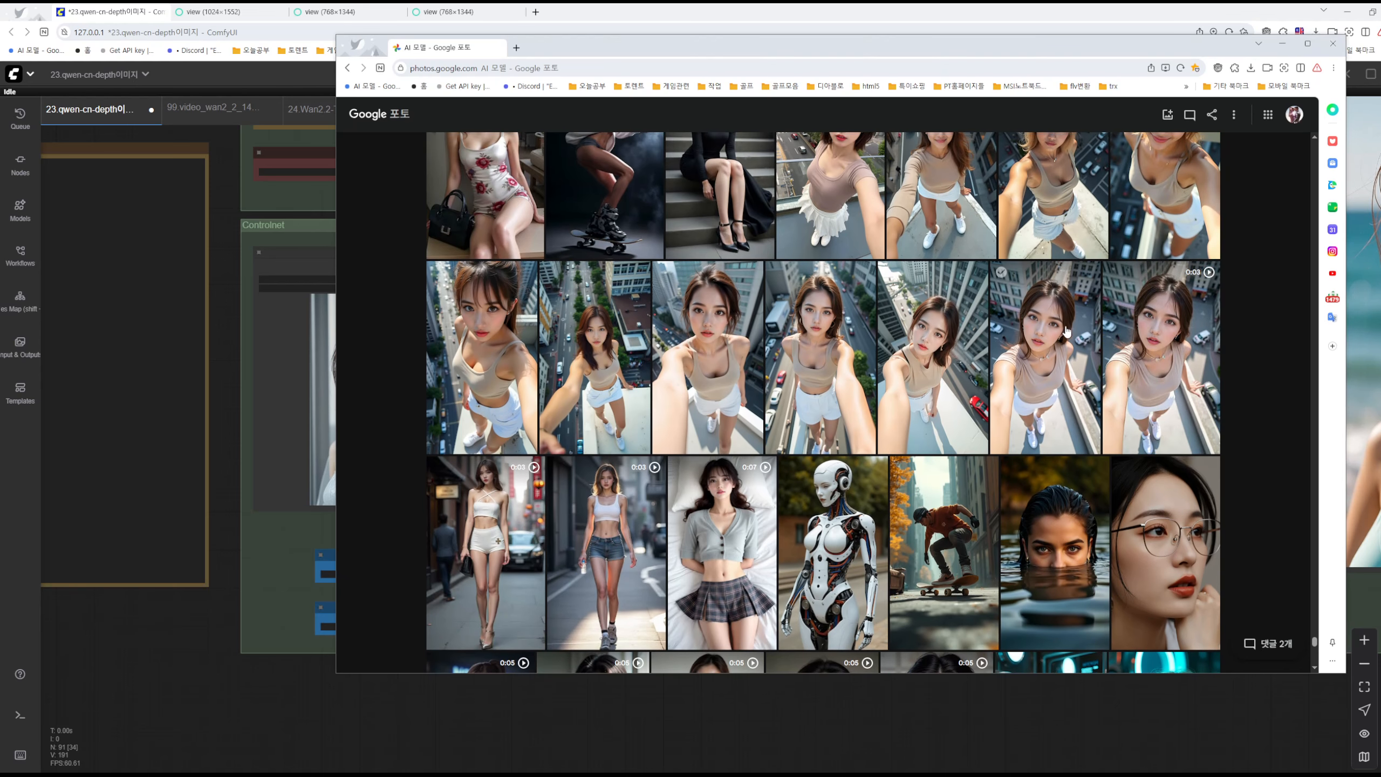
{"action": "left_click", "coordinate": [1063, 352]}
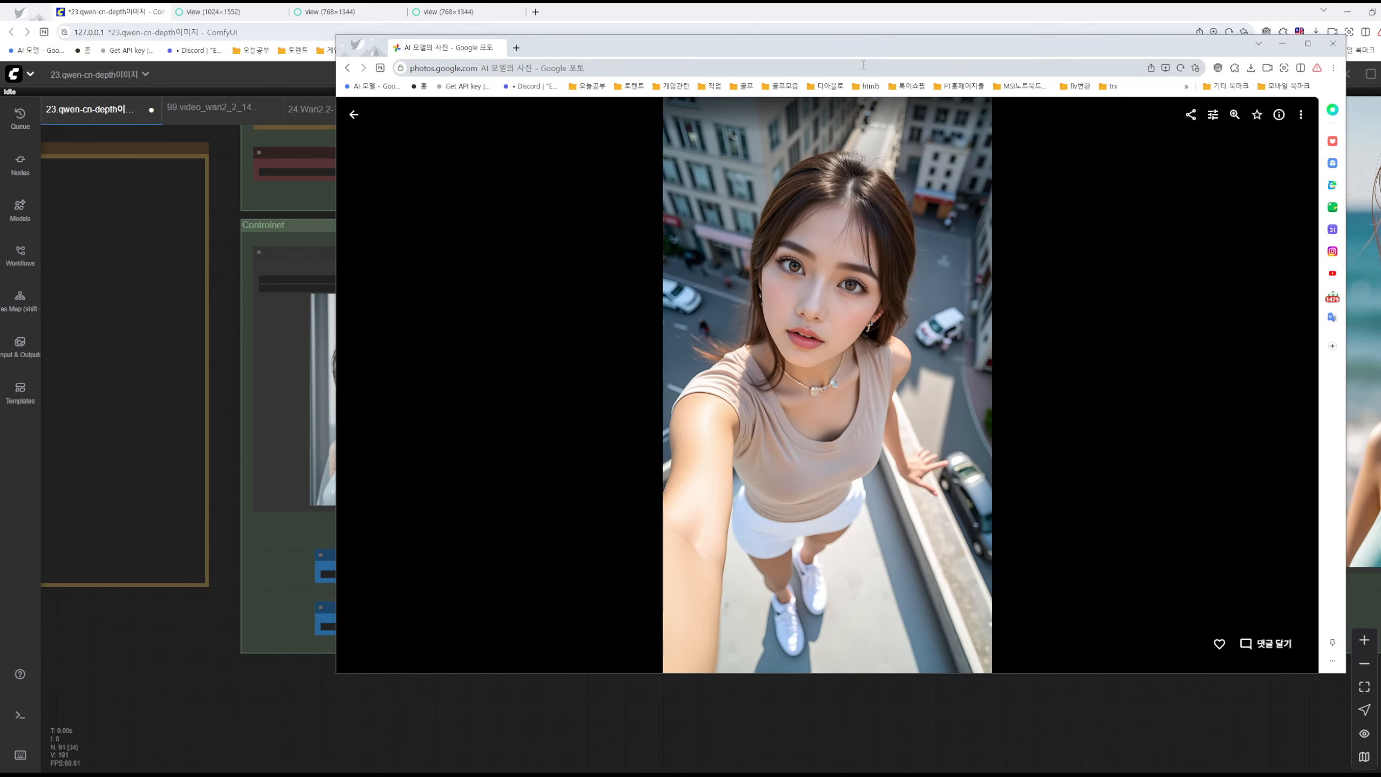
{"action": "left_click_drag", "start_coordinate": [905, 47], "coordinate": [1120, 151]}
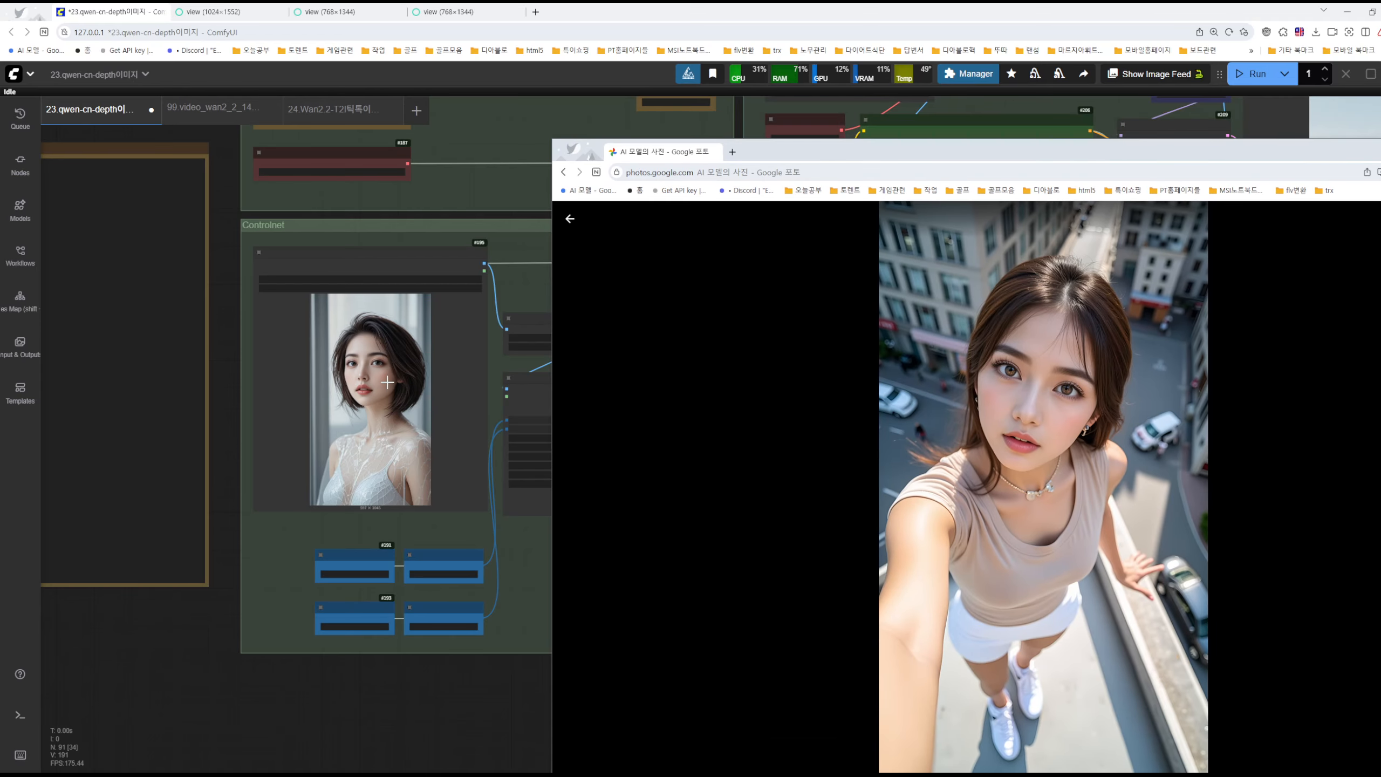
{"action": "left_click_drag", "start_coordinate": [1019, 155], "coordinate": [952, 84]}
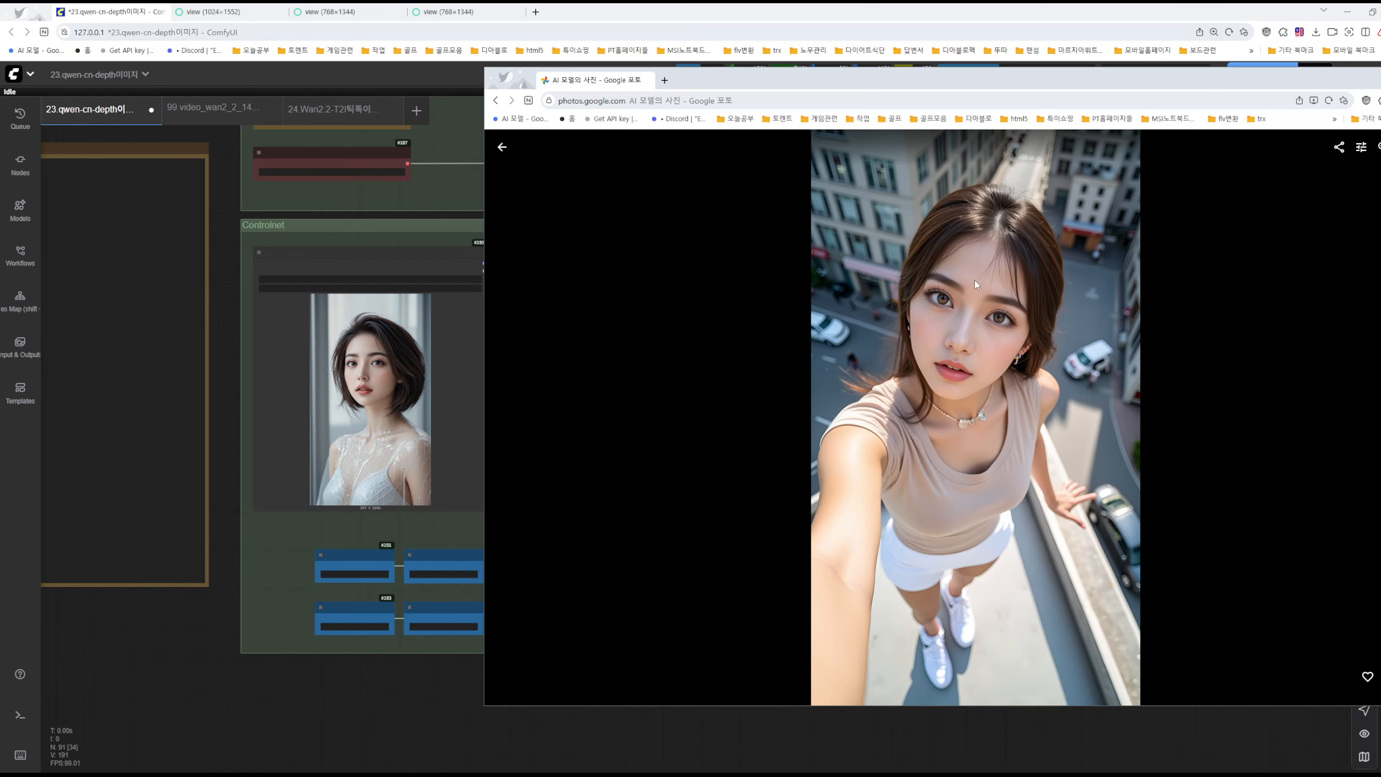
{"action": "left_click_drag", "start_coordinate": [1070, 73], "coordinate": [0, 157]}
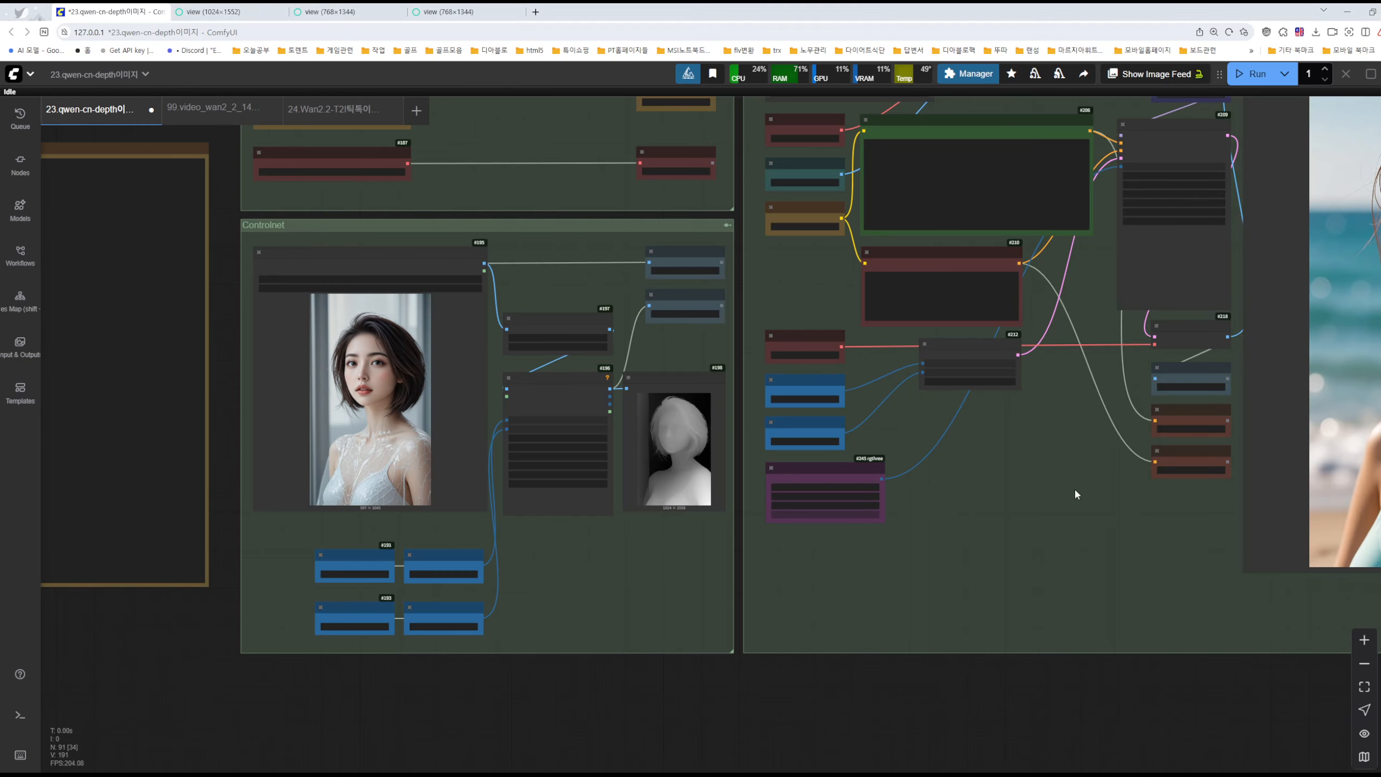
Recolor the Set_cnimg node teal to match Get_cnimg and save the workflow.
{"action": "scroll", "coordinate": [519, 500], "scroll_direction": "up", "scroll_amount": 5}
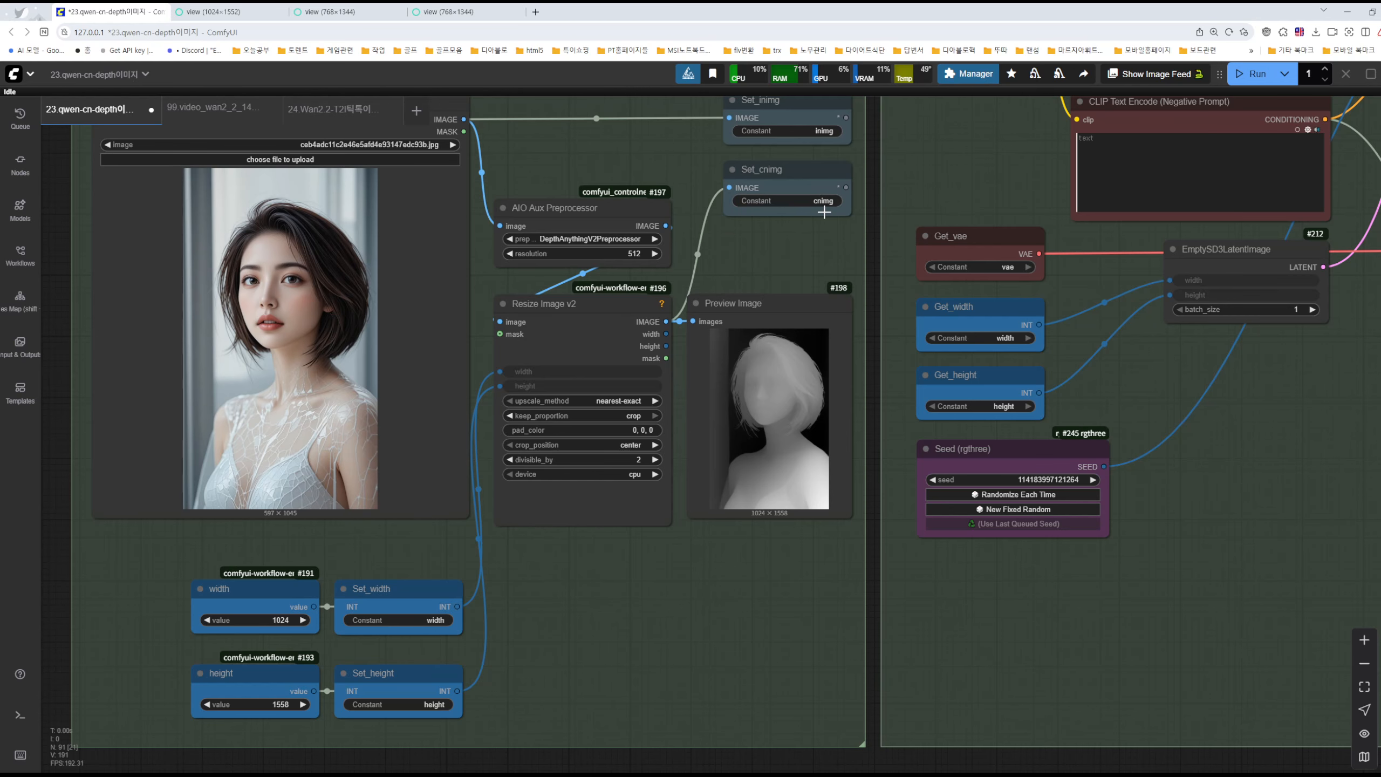
{"action": "left_click_drag", "start_coordinate": [960, 172], "coordinate": [594, 460]}
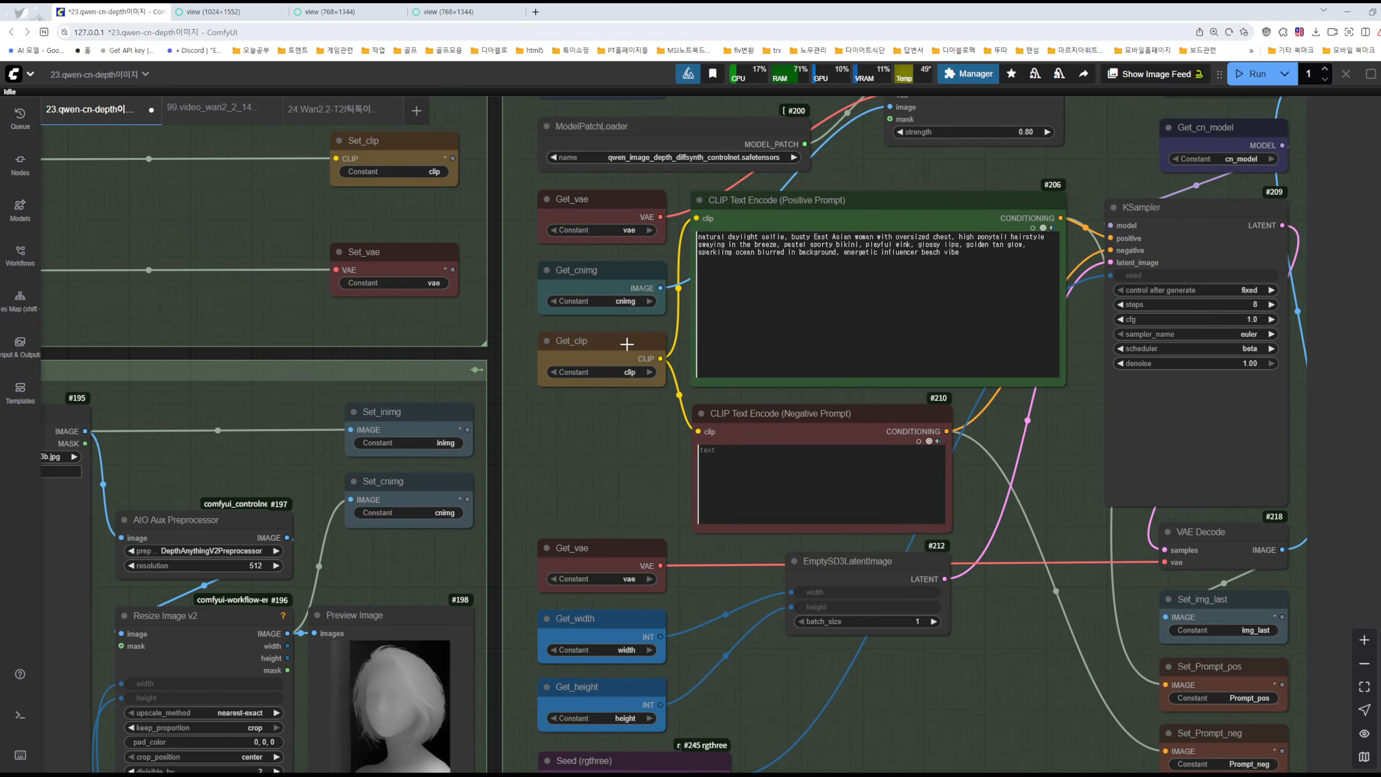
{"action": "left_click", "coordinate": [413, 483]}
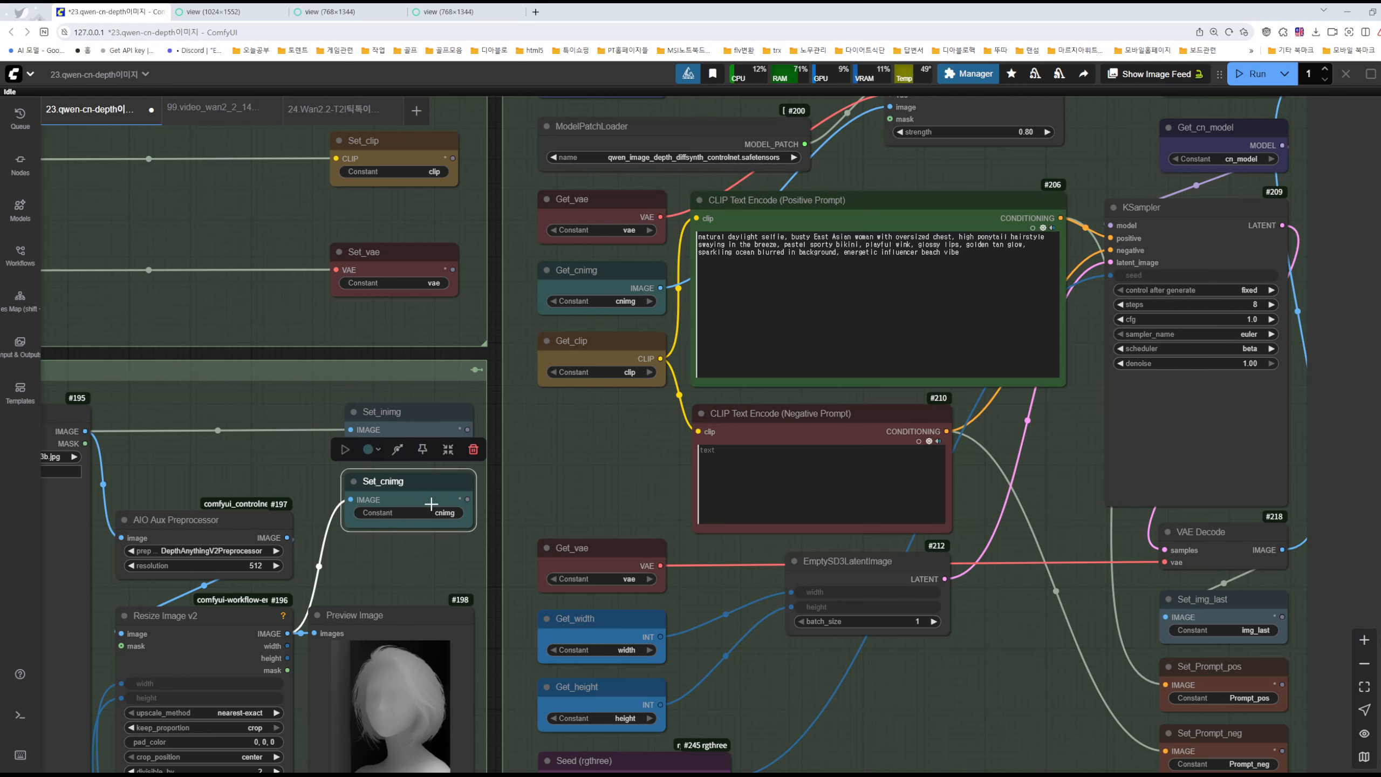
{"action": "left_click", "coordinate": [568, 464]}
{"action": "key", "text": "ctrl+s"}
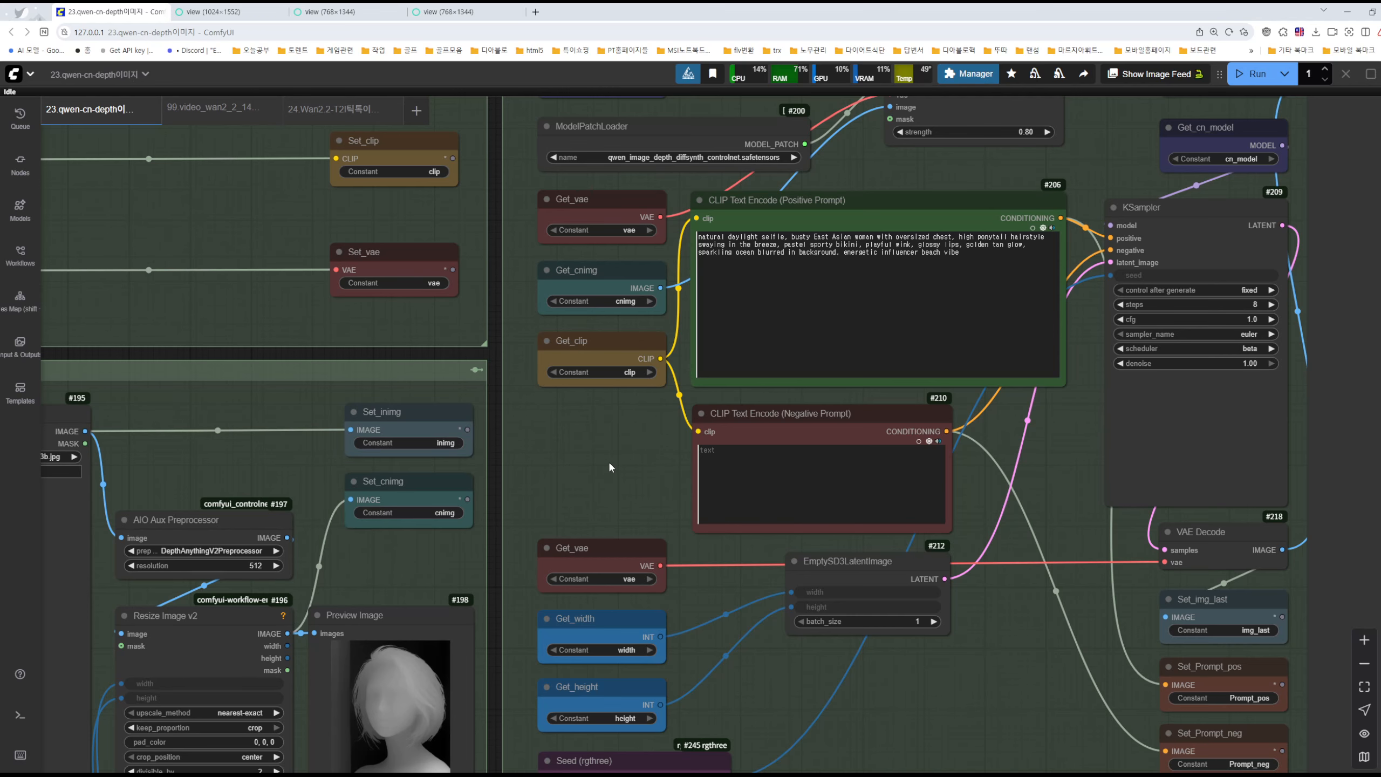
Examine the Job group's generated portrait in the Preview Image node, both close up and within the full workflow.
{"action": "scroll", "coordinate": [608, 460], "scroll_direction": "down", "scroll_amount": 5}
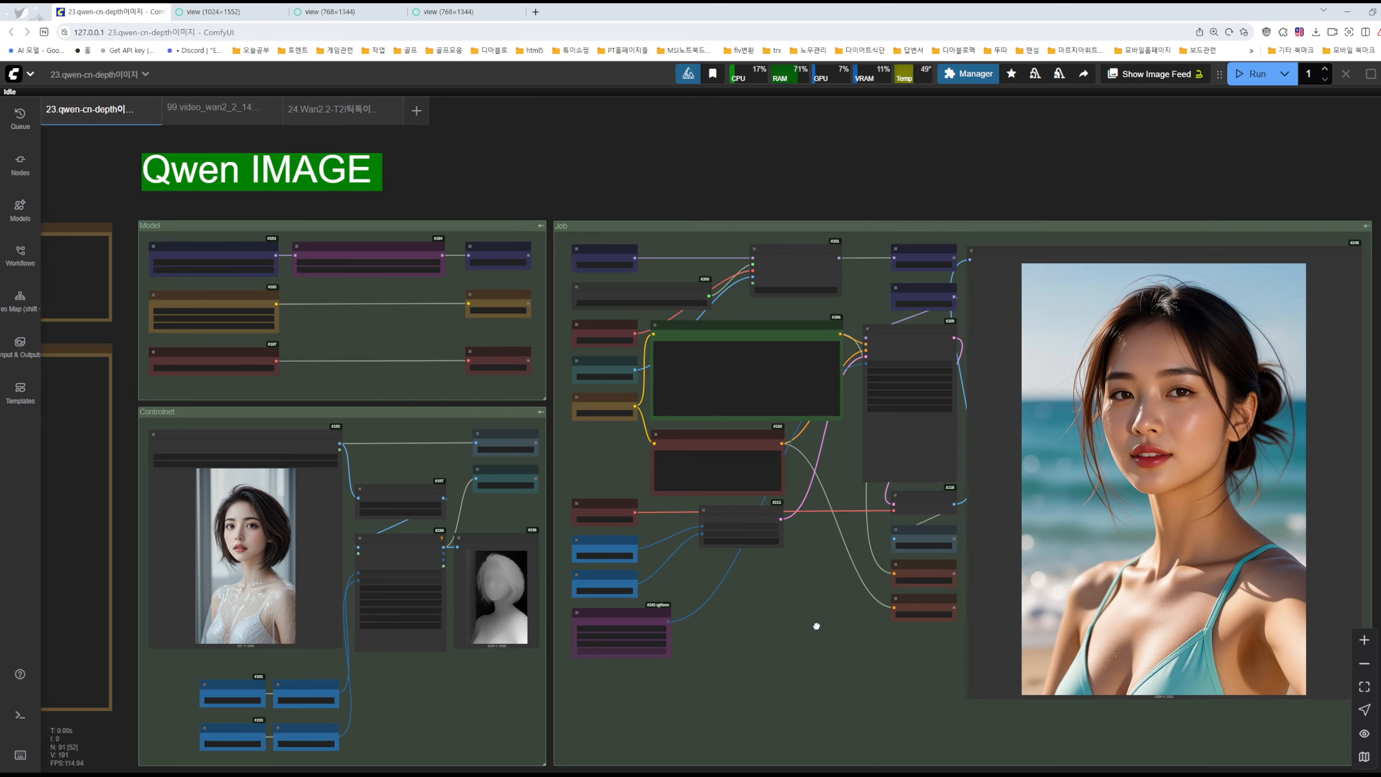
{"action": "left_click_drag", "start_coordinate": [817, 627], "coordinate": [507, 551]}
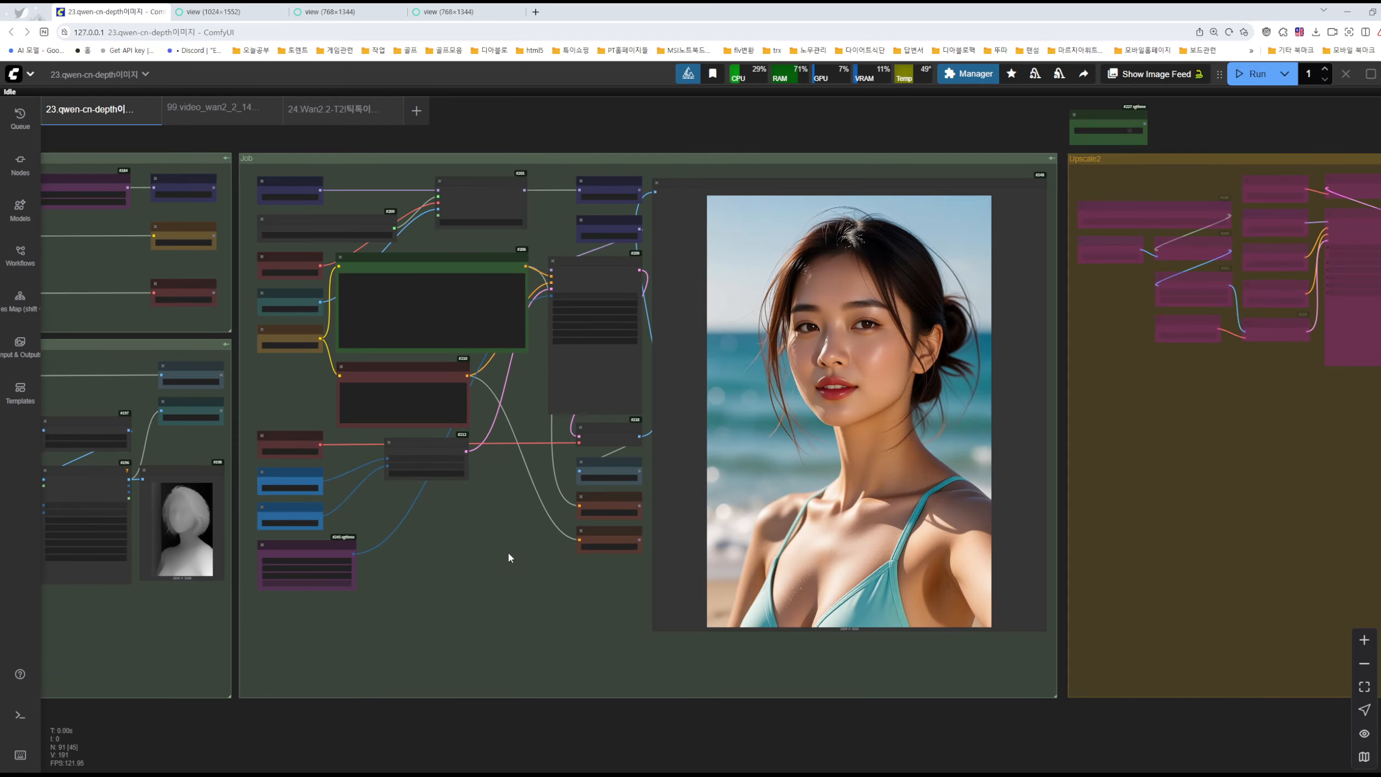
{"action": "scroll", "coordinate": [833, 390], "scroll_direction": "up", "scroll_amount": 10}
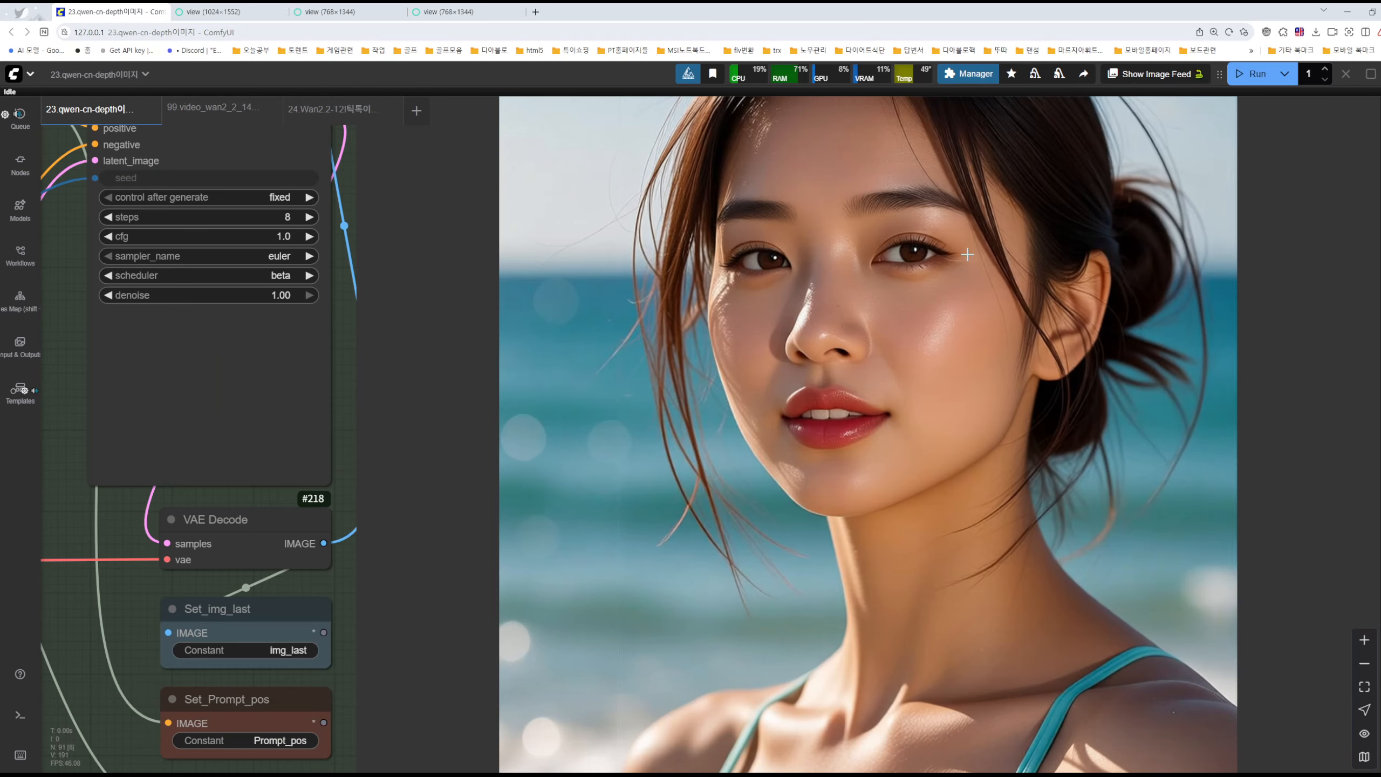
{"action": "scroll", "coordinate": [966, 256], "scroll_direction": "up", "scroll_amount": 2}
{"action": "scroll", "coordinate": [876, 288], "scroll_direction": "down", "scroll_amount": 1}
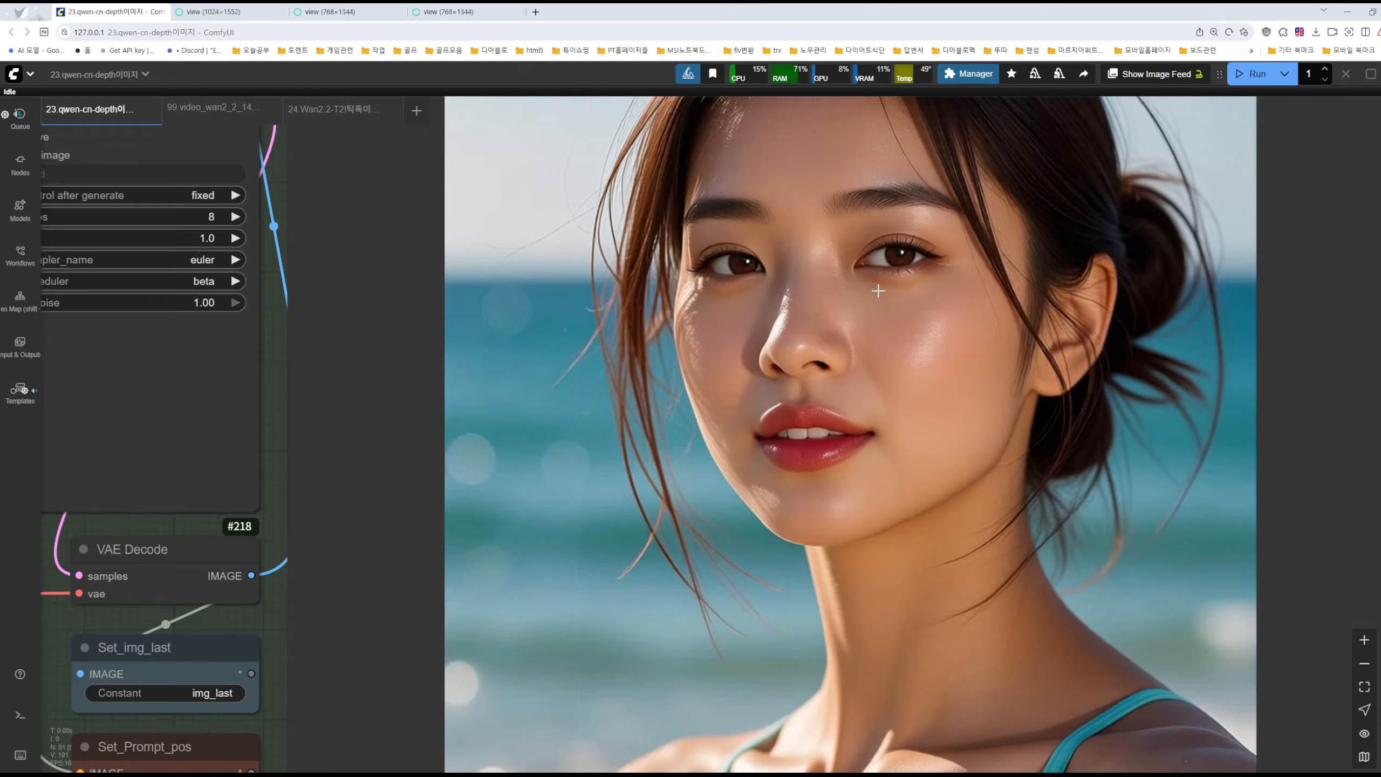
{"action": "scroll", "coordinate": [879, 291], "scroll_direction": "down", "scroll_amount": 6}
{"action": "left_click_drag", "start_coordinate": [1100, 373], "coordinate": [1005, 415]}
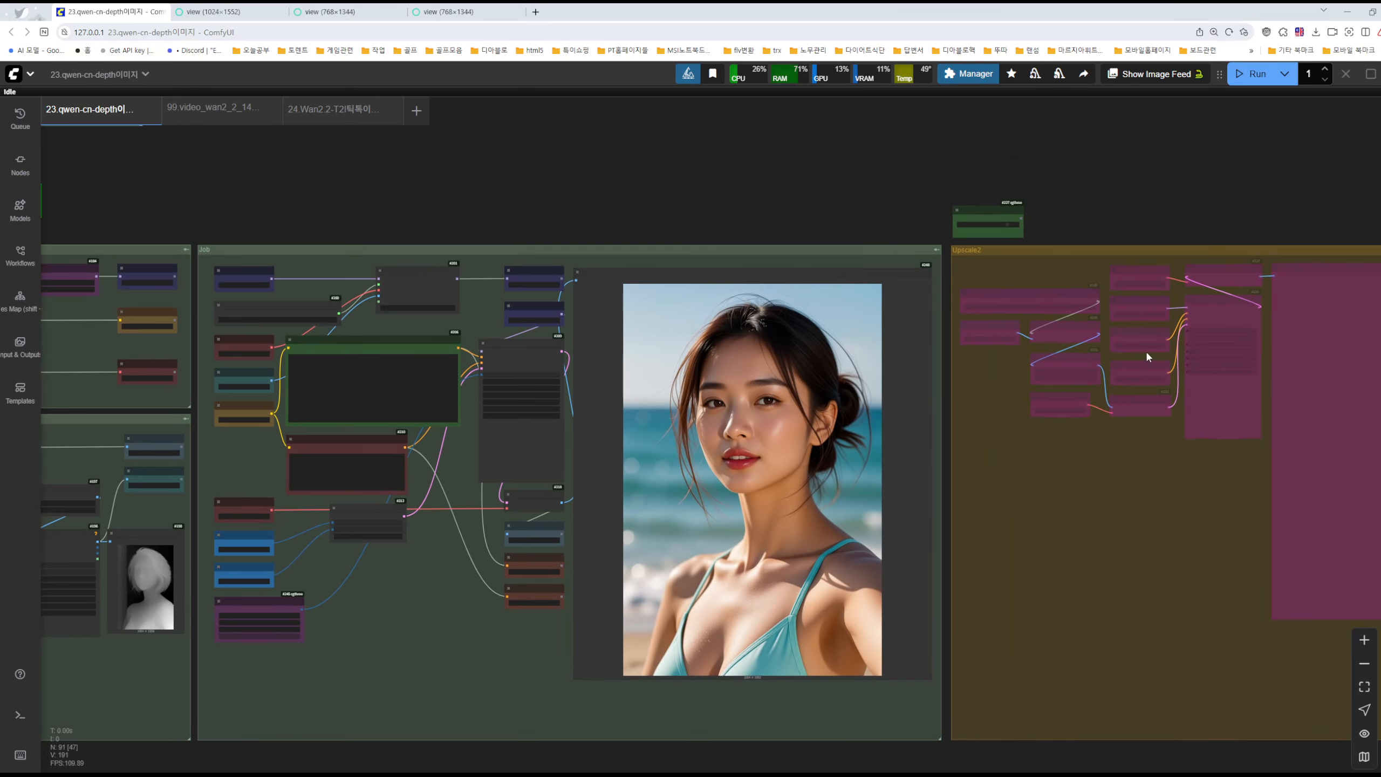
{"action": "scroll", "coordinate": [690, 405], "scroll_direction": "up", "scroll_amount": 12}
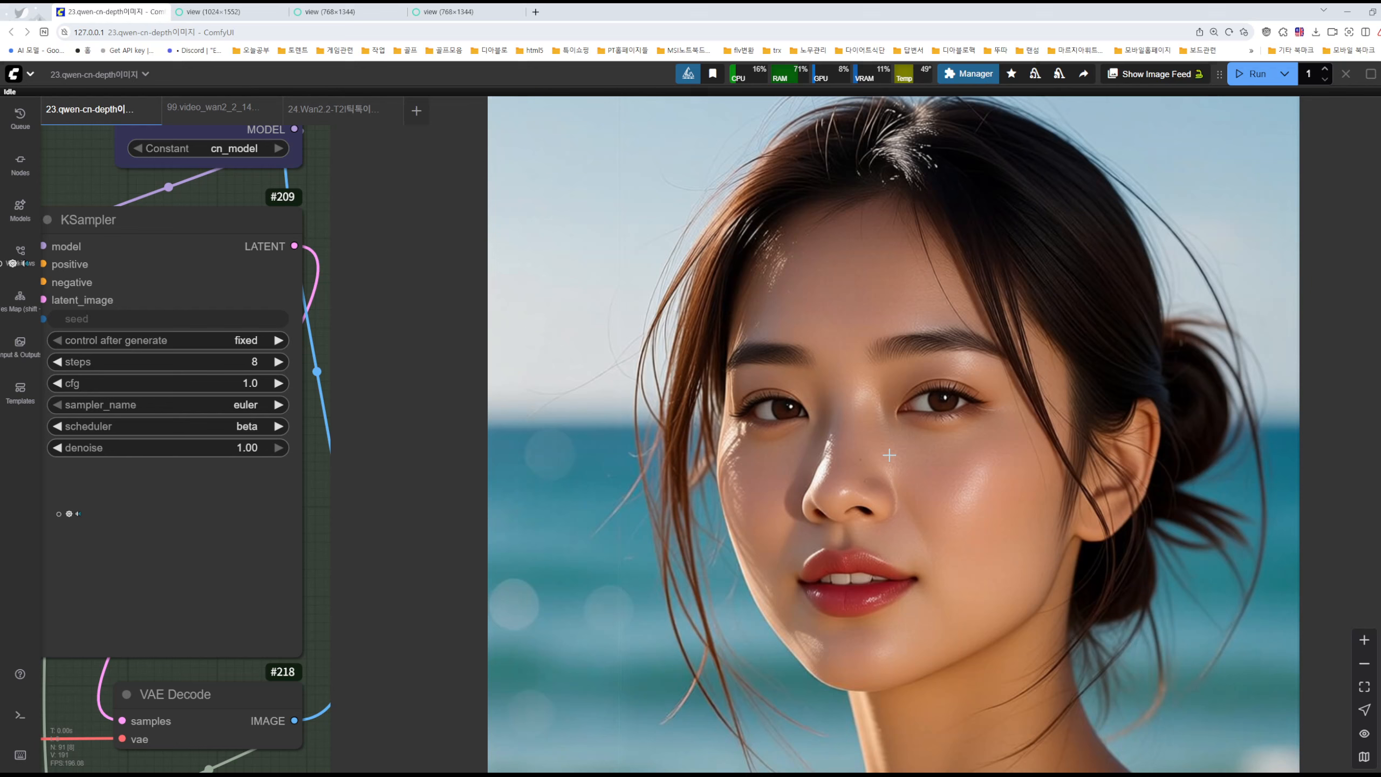
{"action": "scroll", "coordinate": [916, 430], "scroll_direction": "down", "scroll_amount": 2}
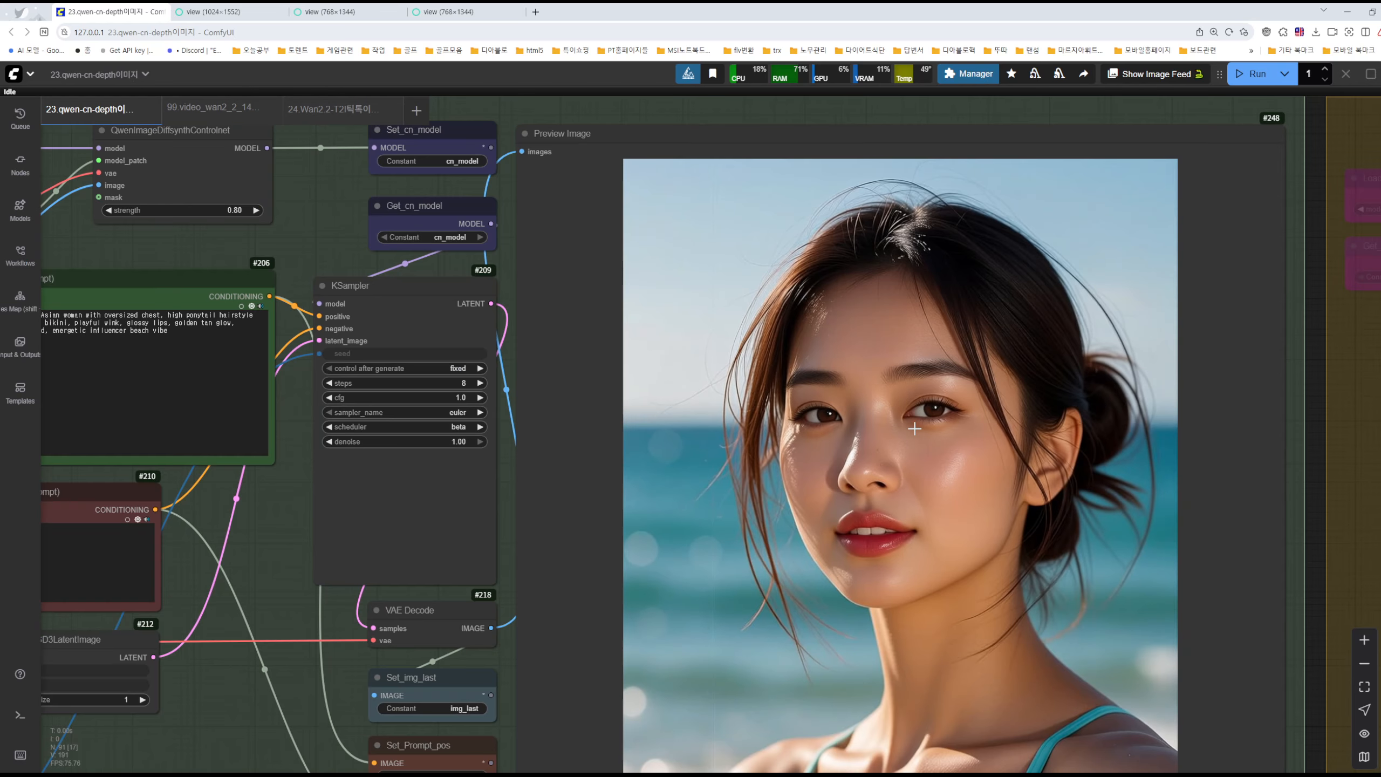
{"action": "scroll", "coordinate": [914, 429], "scroll_direction": "down", "scroll_amount": 3}
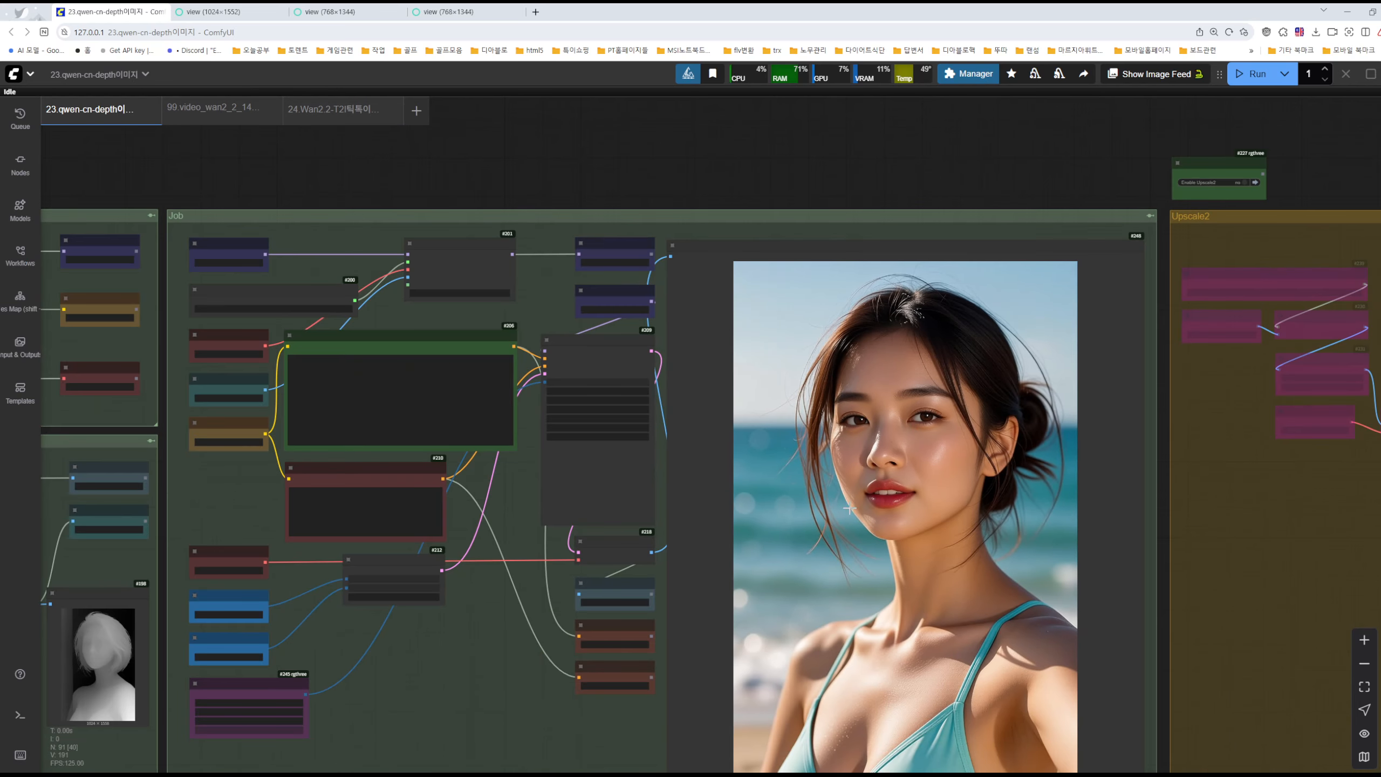
Load the rooftop selfie from Google Photos into the Controlnet group's Load Image node.
{"action": "left_click_drag", "start_coordinate": [414, 706], "coordinate": [1148, 502]}
{"action": "scroll", "coordinate": [949, 488], "scroll_direction": "up", "scroll_amount": 2}
{"action": "left_click_drag", "start_coordinate": [643, 467], "coordinate": [839, 473]}
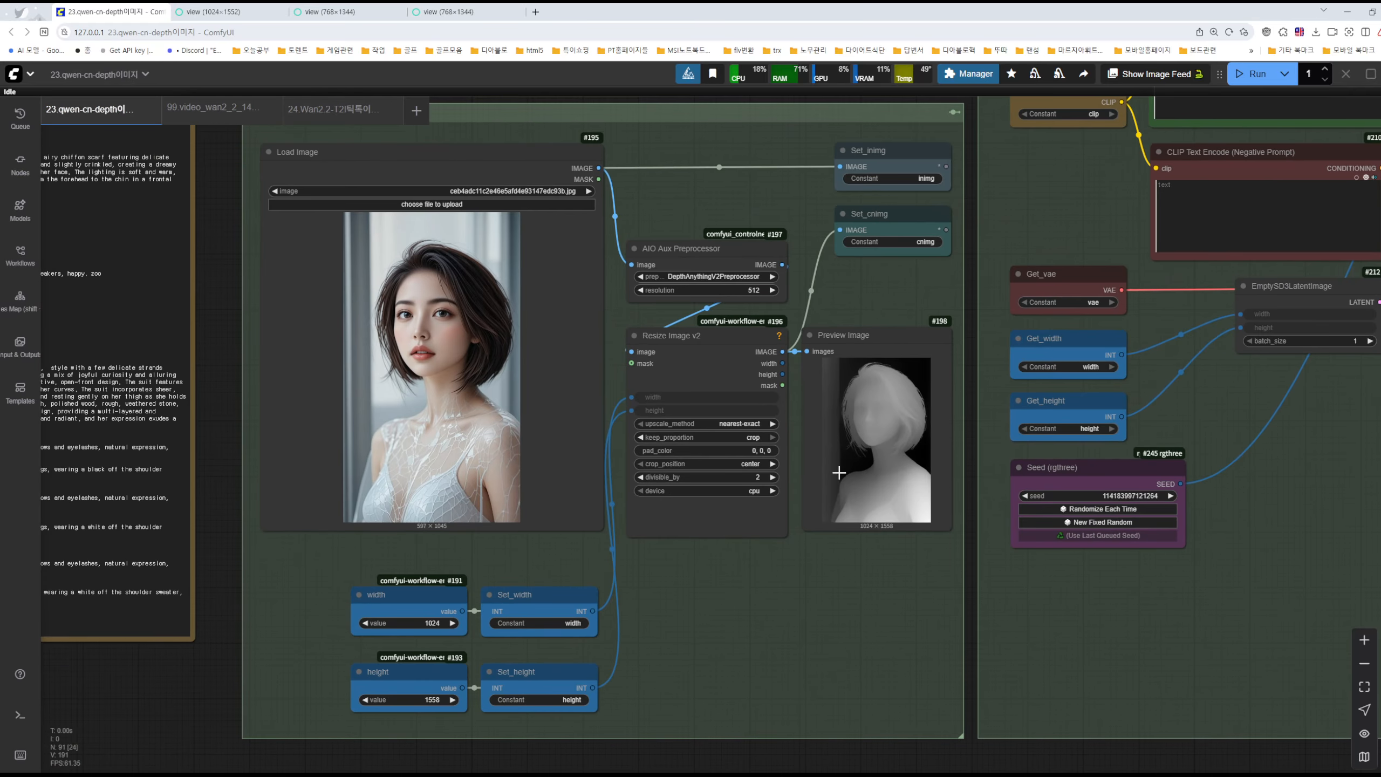
{"action": "left_click_drag", "start_coordinate": [1, 125], "coordinate": [1188, 84]}
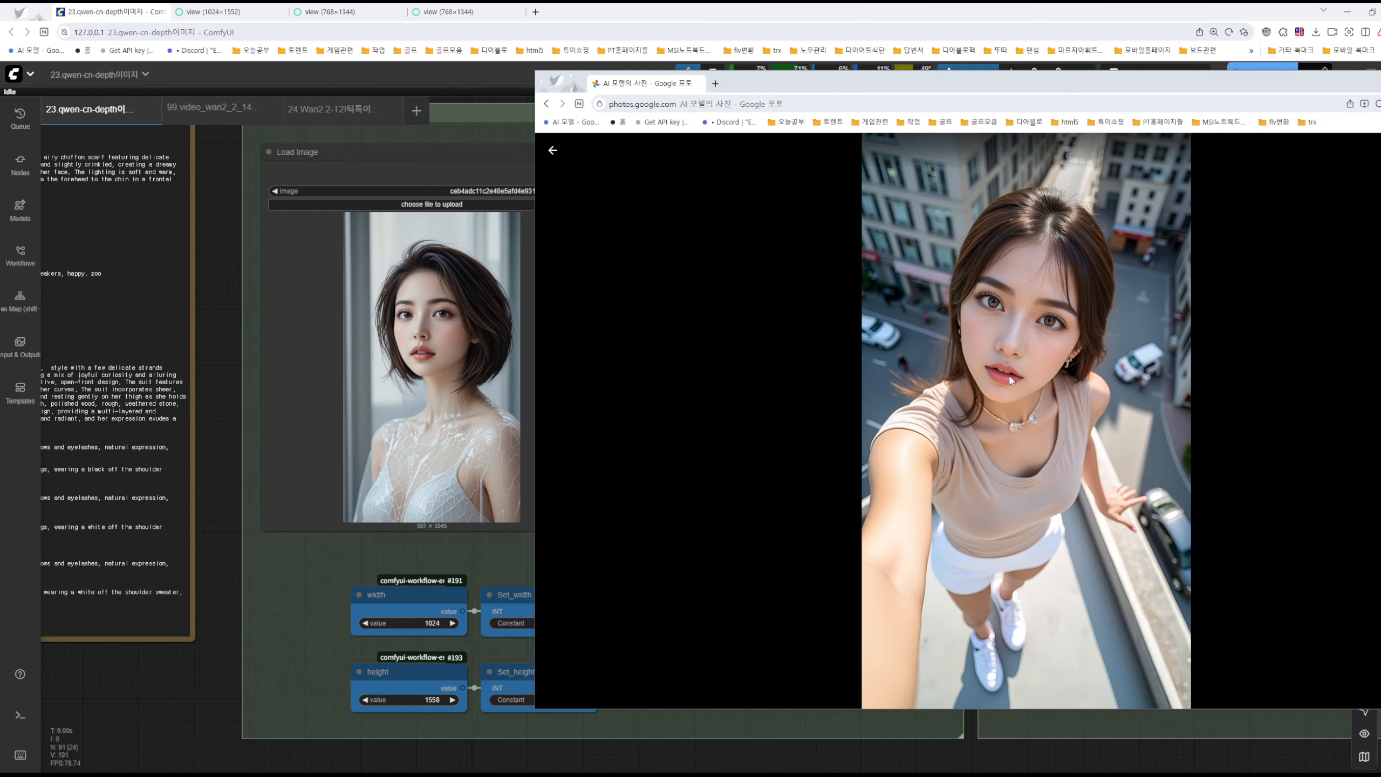
{"action": "left_click_drag", "start_coordinate": [1010, 380], "coordinate": [413, 369]}
Copy the short-haired woman's picture from the Preview Image node in the bypassed generation group above Qwen IMAGE.
{"action": "left_click_drag", "start_coordinate": [1047, 225], "coordinate": [694, 653]}
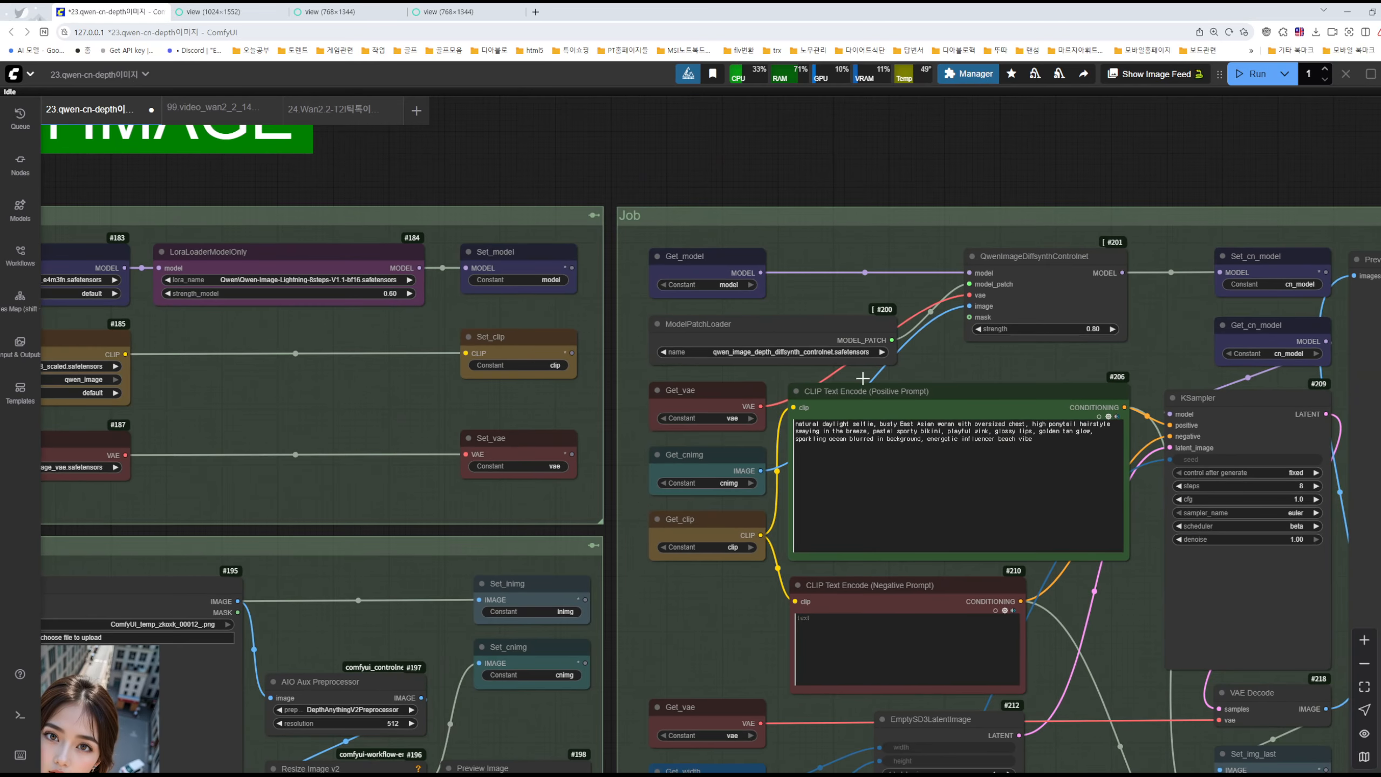
{"action": "scroll", "coordinate": [976, 159], "scroll_direction": "down", "scroll_amount": 3}
{"action": "left_click_drag", "start_coordinate": [980, 158], "coordinate": [841, 483]}
{"action": "left_click_drag", "start_coordinate": [881, 429], "coordinate": [747, 754]}
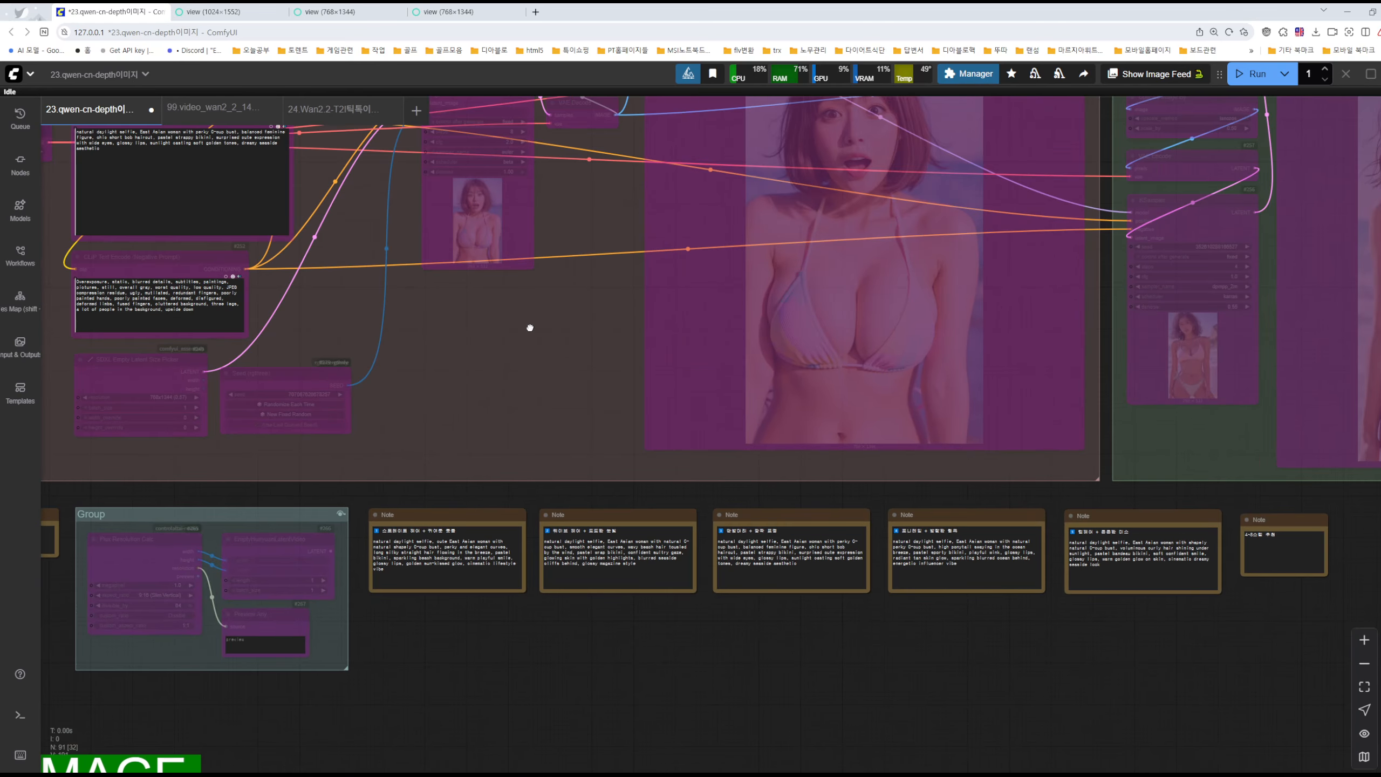
{"action": "left_click_drag", "start_coordinate": [531, 328], "coordinate": [550, 424]}
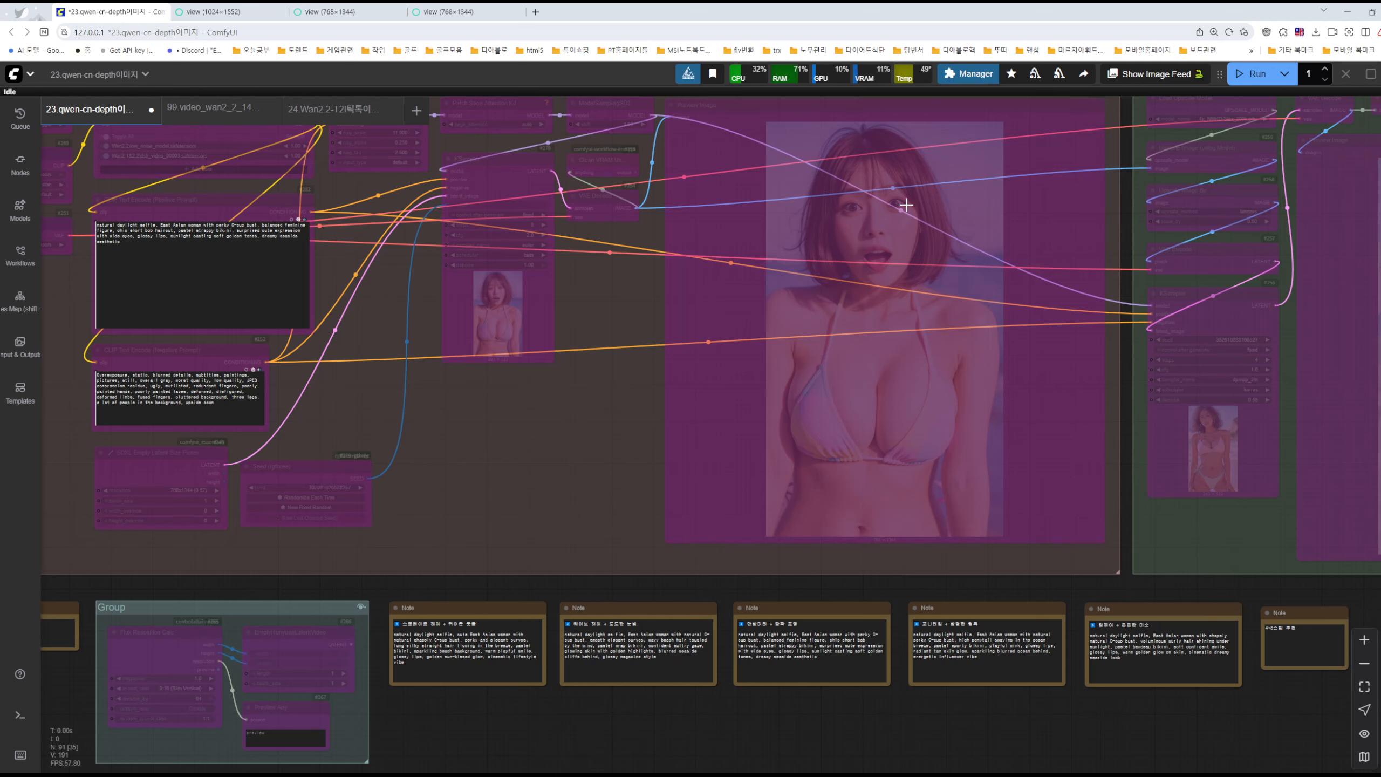
{"action": "scroll", "coordinate": [873, 230], "scroll_direction": "up", "scroll_amount": 5}
{"action": "scroll", "coordinate": [873, 230], "scroll_direction": "down", "scroll_amount": 5}
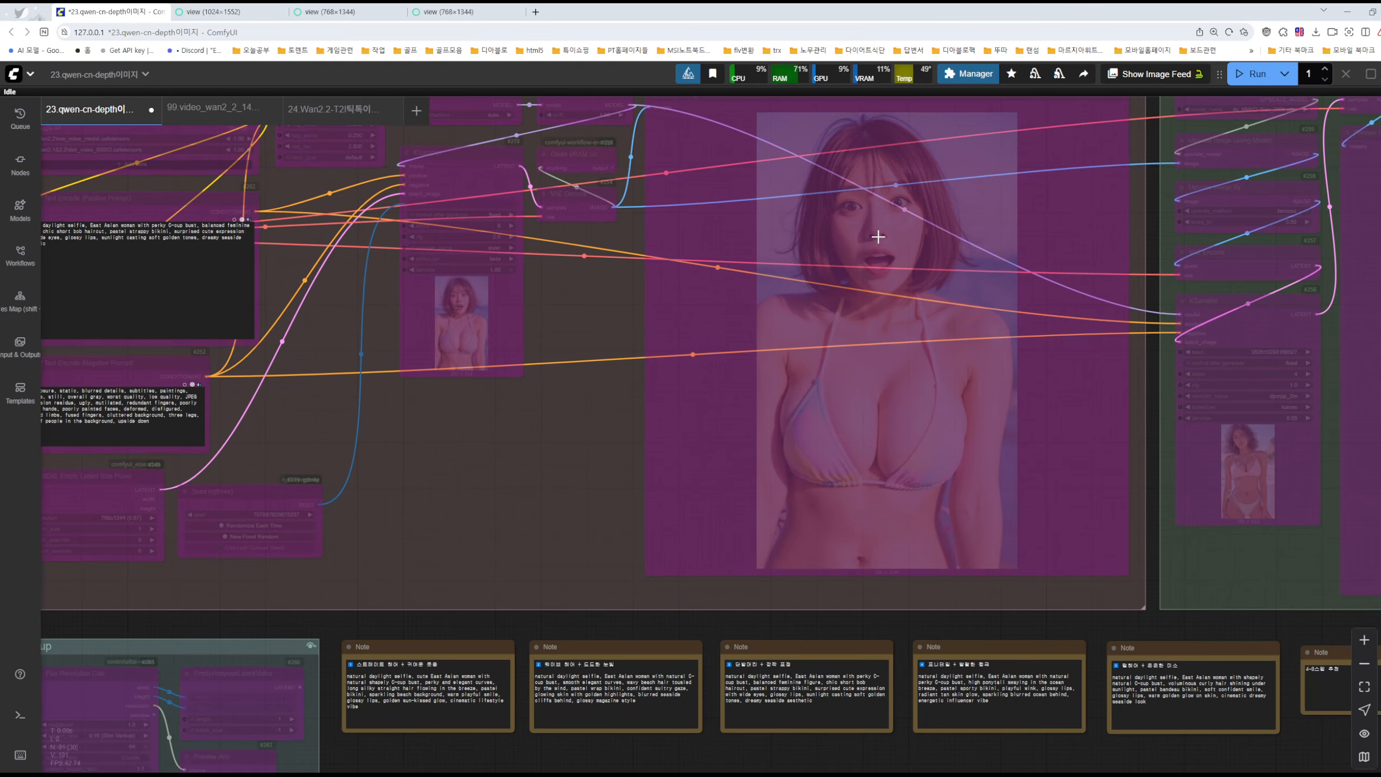
{"action": "scroll", "coordinate": [847, 299], "scroll_direction": "down", "scroll_amount": 3}
{"action": "scroll", "coordinate": [943, 332], "scroll_direction": "up", "scroll_amount": 5}
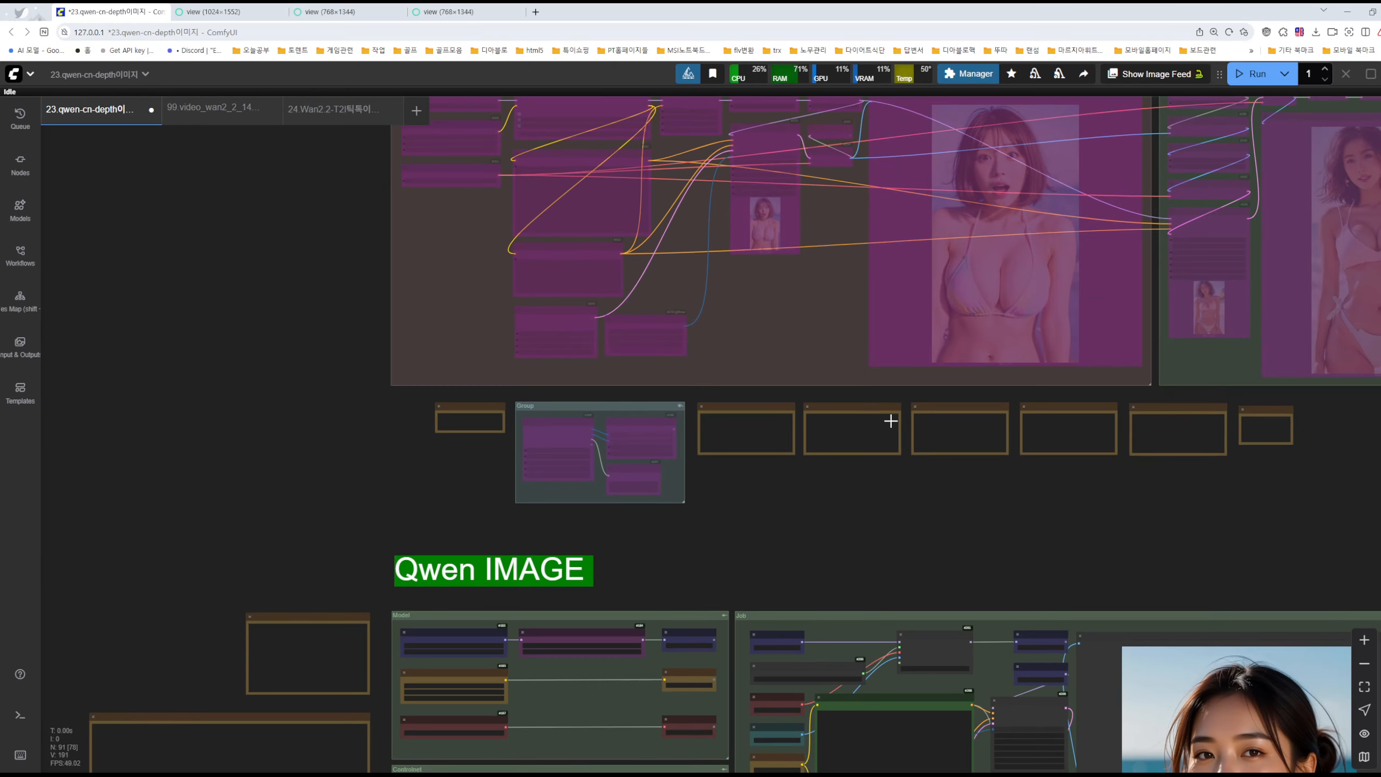
{"action": "scroll", "coordinate": [962, 277], "scroll_direction": "up", "scroll_amount": 4}
{"action": "right_click", "coordinate": [963, 277]}
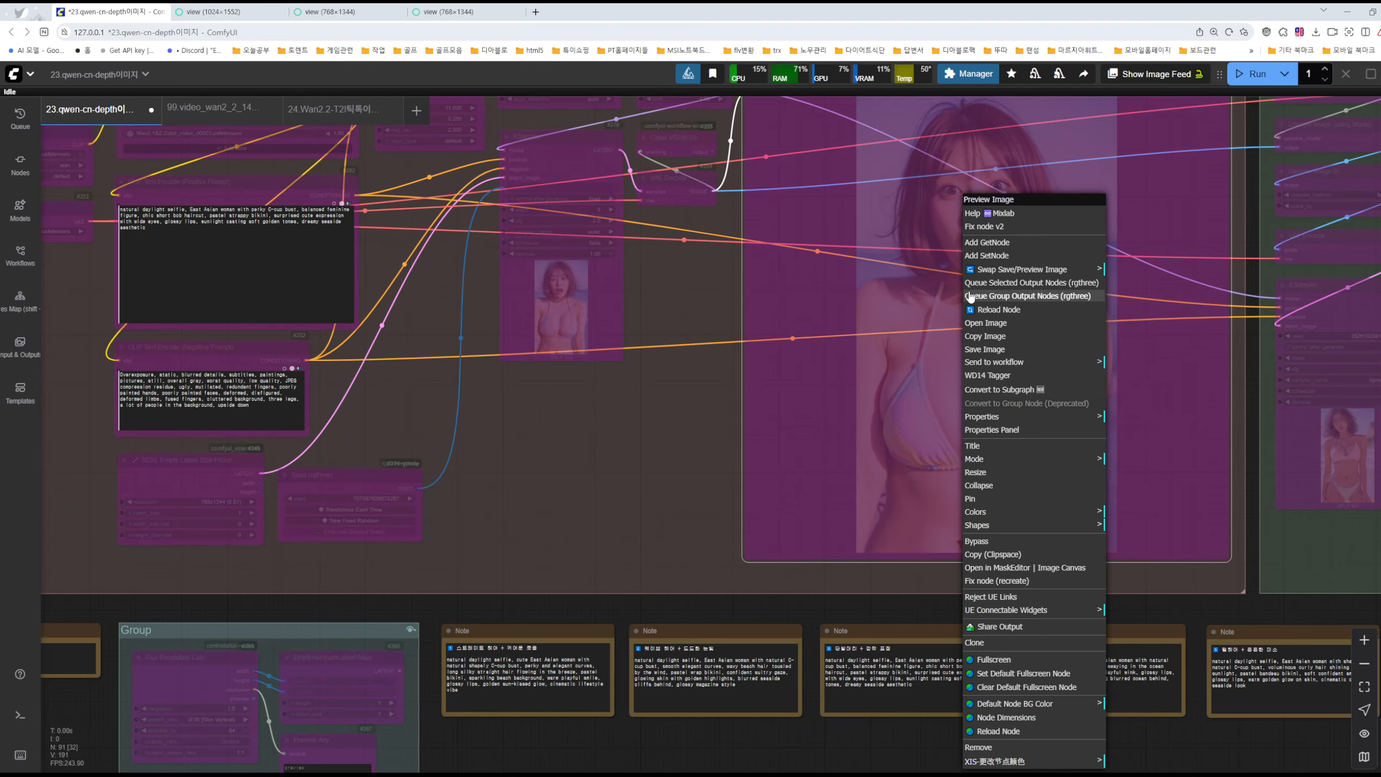
{"action": "left_click", "coordinate": [979, 328]}
Paste the copied preview picture into the Load Image node of the Controlnet group.
{"action": "scroll", "coordinate": [658, 424], "scroll_direction": "down", "scroll_amount": 15}
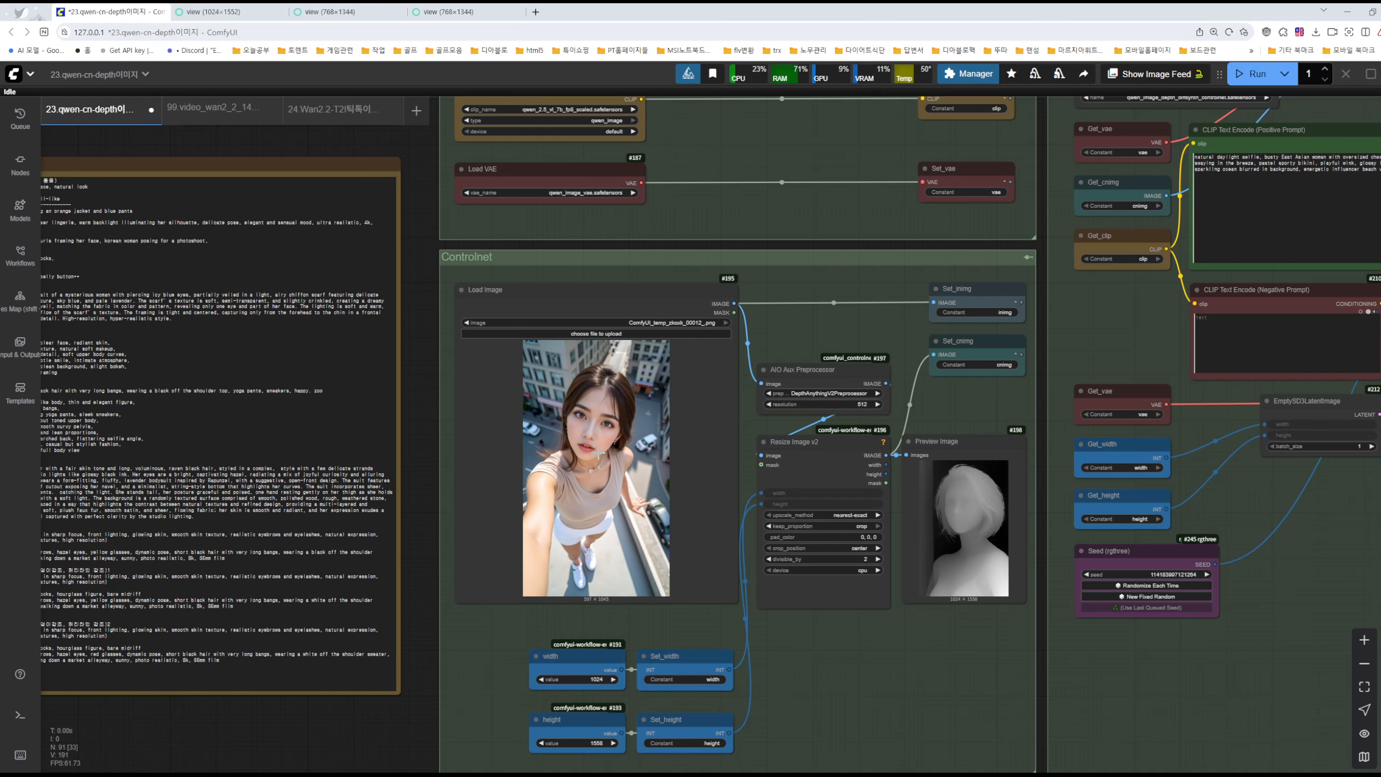
{"action": "left_click", "coordinate": [588, 464]}
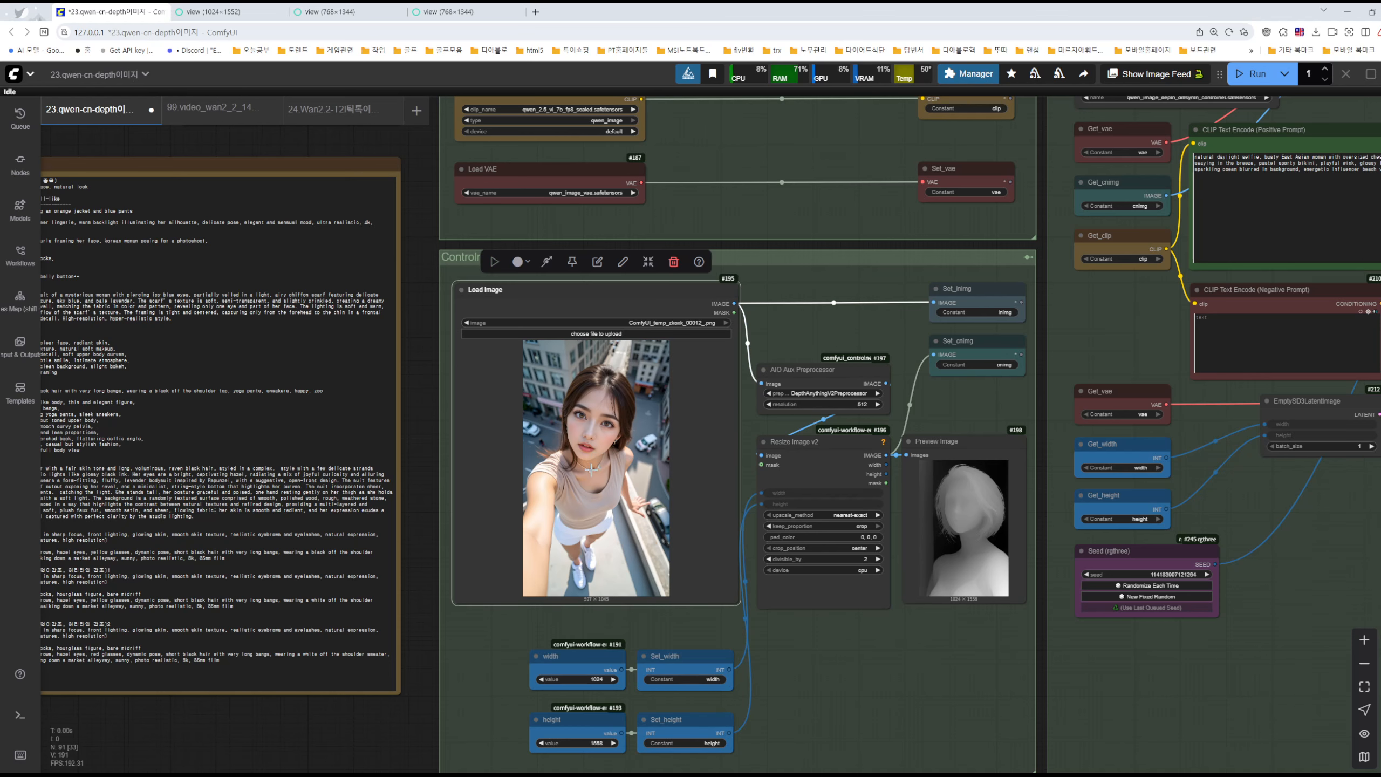
{"action": "key", "text": "ctrl+v"}
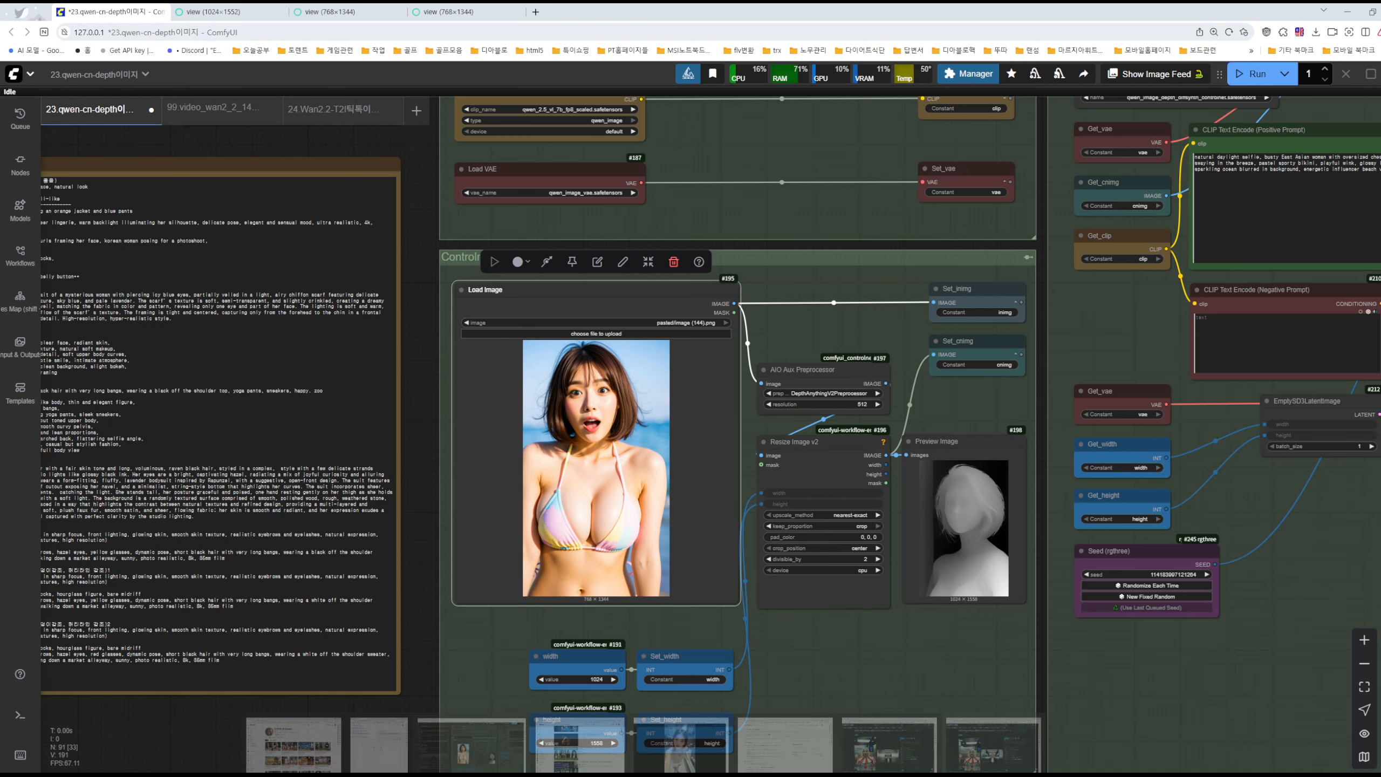
Switch to the Google Photos window and replace the Load Image picture with the rooftop selfie.
{"action": "left_click", "coordinate": [691, 743]}
{"action": "left_click_drag", "start_coordinate": [990, 81], "coordinate": [1160, 88]}
{"action": "left_click_drag", "start_coordinate": [1152, 218], "coordinate": [611, 449]}
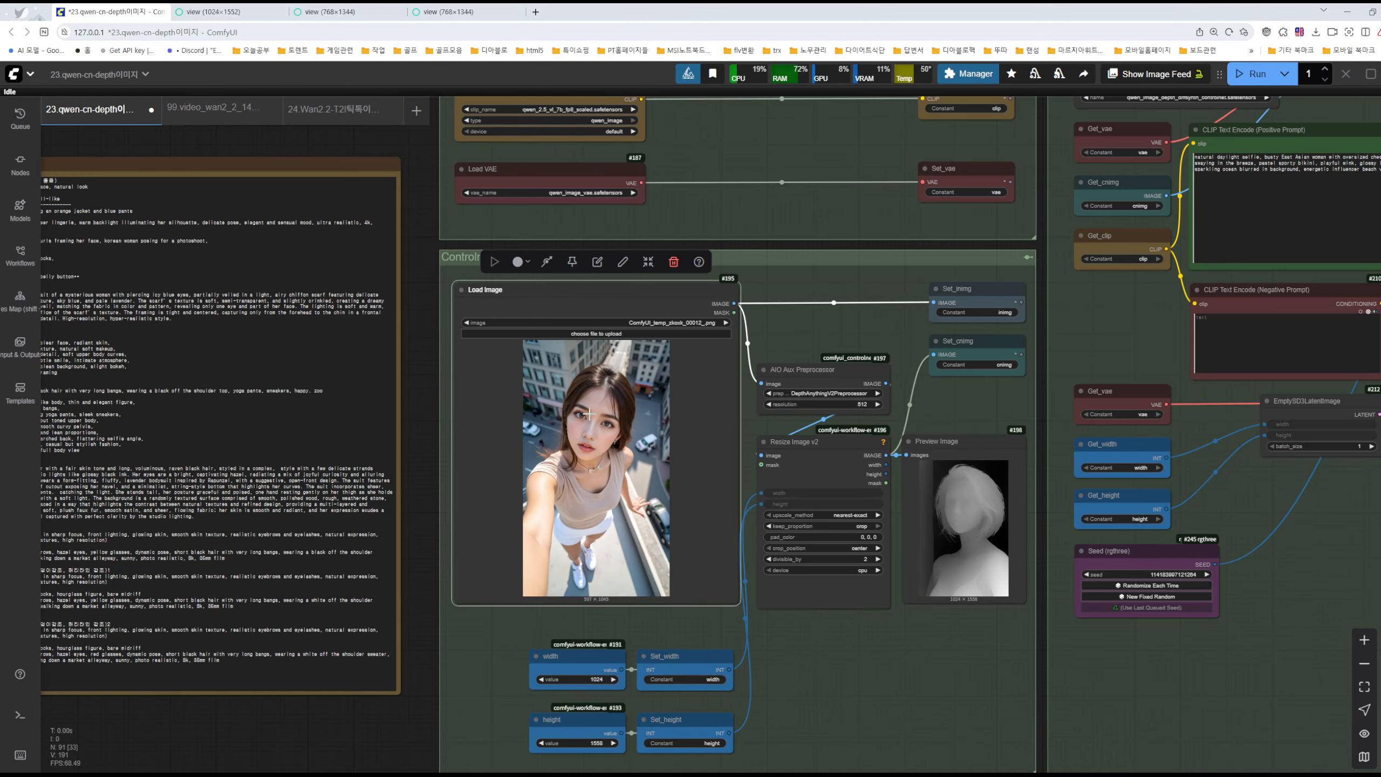
Run the workflow with the rooftop selfie as the Controlnet group's reference image.
{"action": "left_click_drag", "start_coordinate": [1110, 324], "coordinate": [504, 417]}
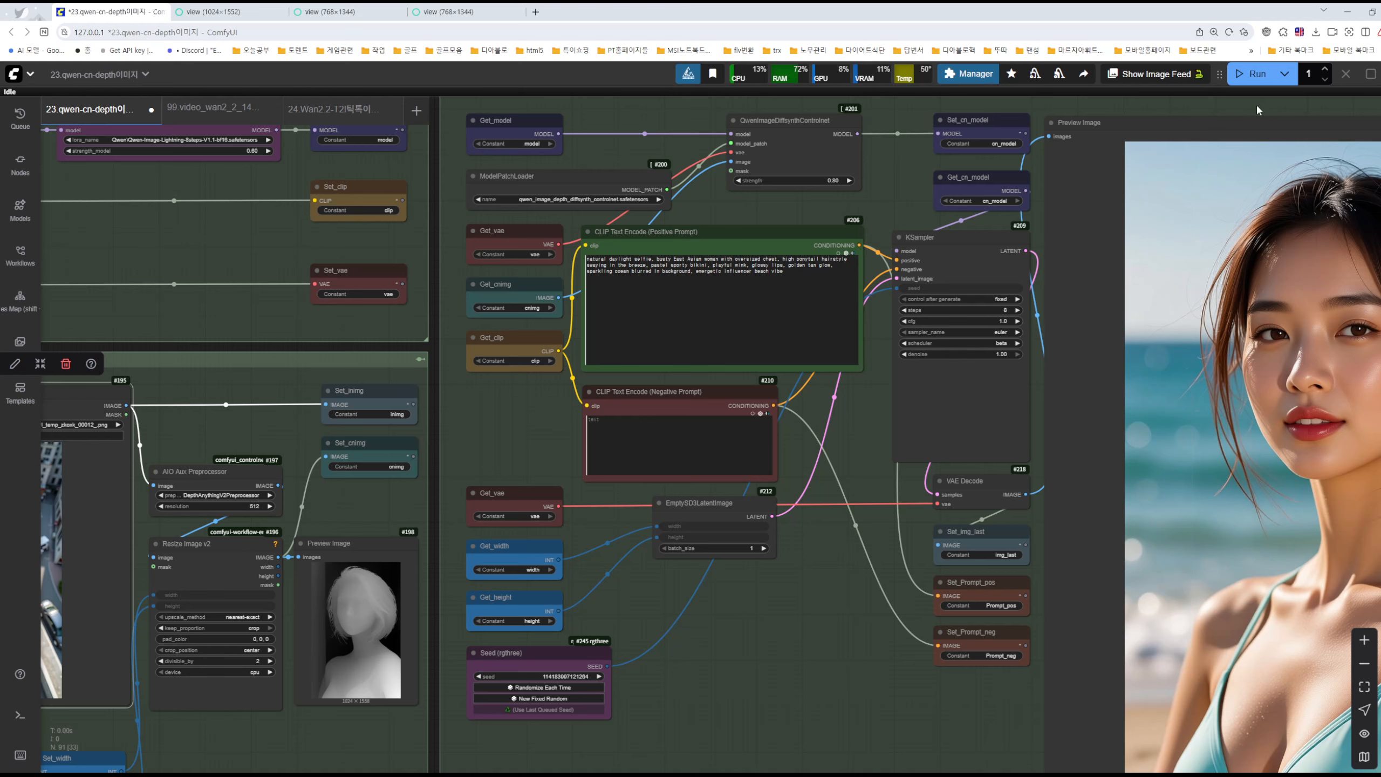
{"action": "left_click", "coordinate": [1238, 76]}
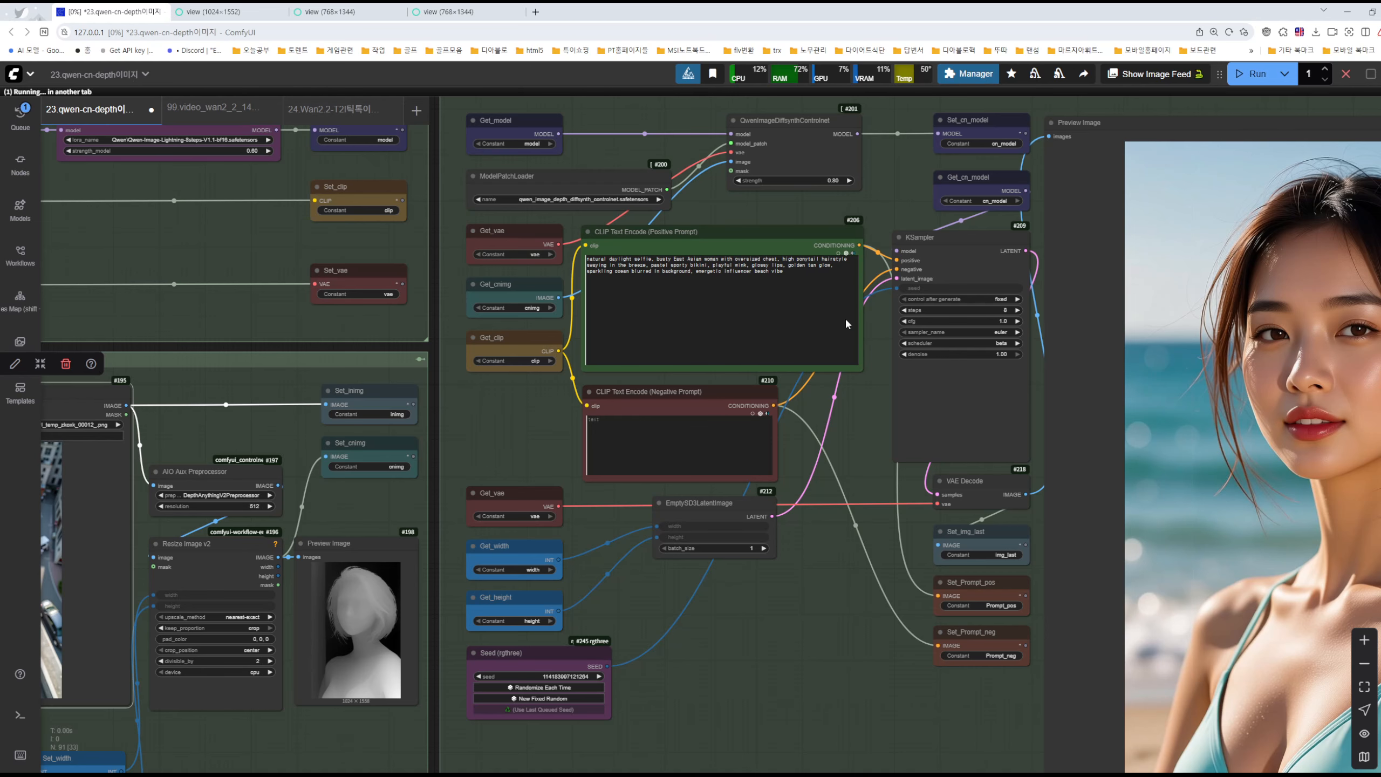
{"action": "scroll", "coordinate": [511, 417], "scroll_direction": "down", "scroll_amount": 1}
{"action": "scroll", "coordinate": [508, 416], "scroll_direction": "down", "scroll_amount": 5}
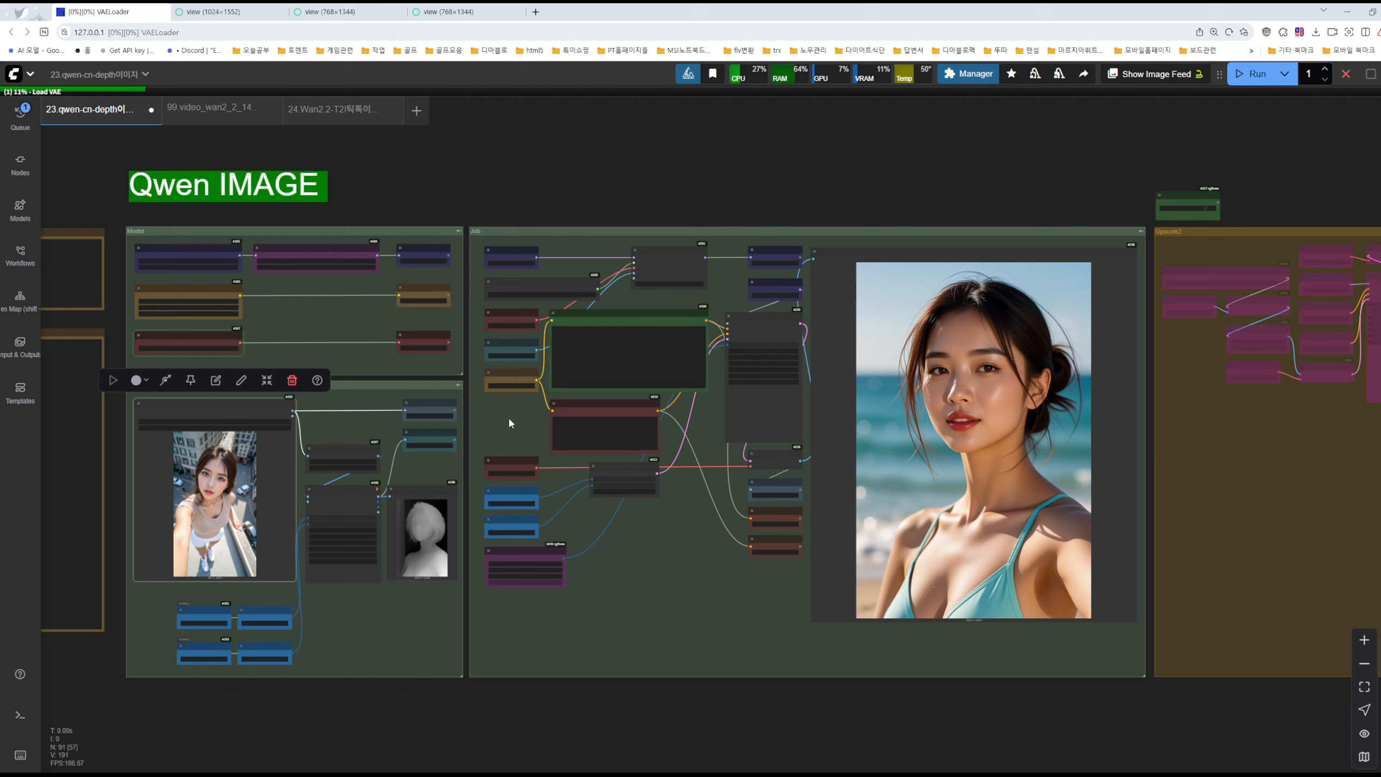
{"action": "left_click_drag", "start_coordinate": [625, 192], "coordinate": [806, 551]}
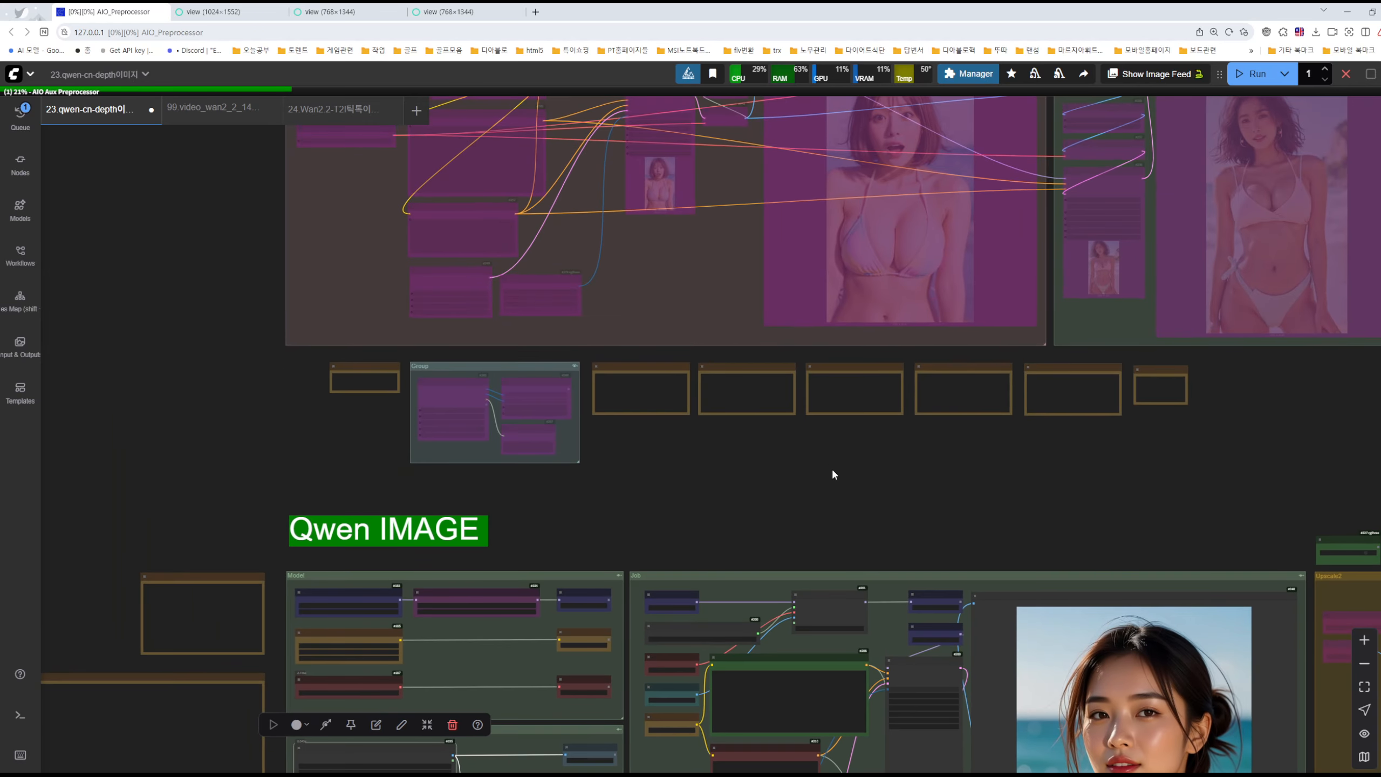
{"action": "left_click_drag", "start_coordinate": [829, 455], "coordinate": [765, 47]}
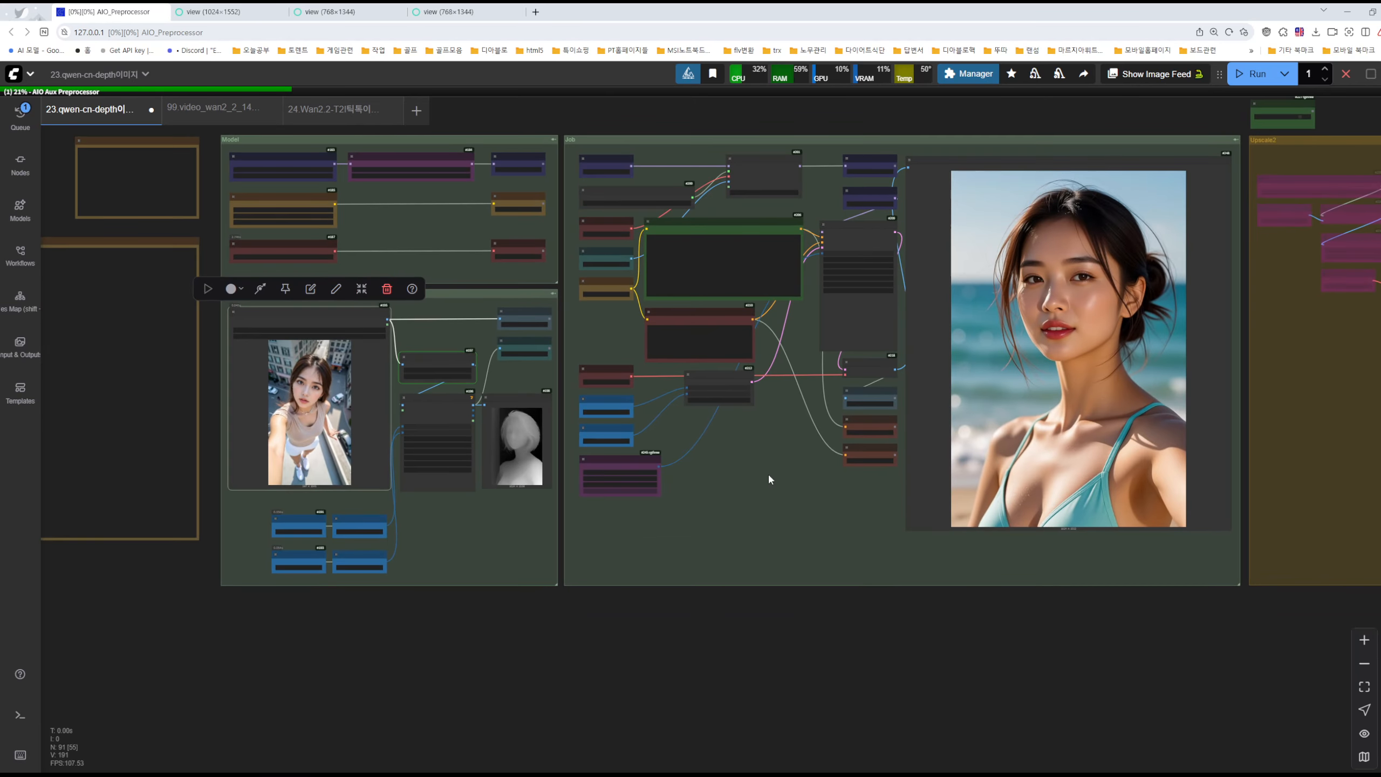
Examine the depth map in the Controlnet group's Preview Image node and the model and prompt nodes that use it.
{"action": "scroll", "coordinate": [430, 370], "scroll_direction": "up", "scroll_amount": 5}
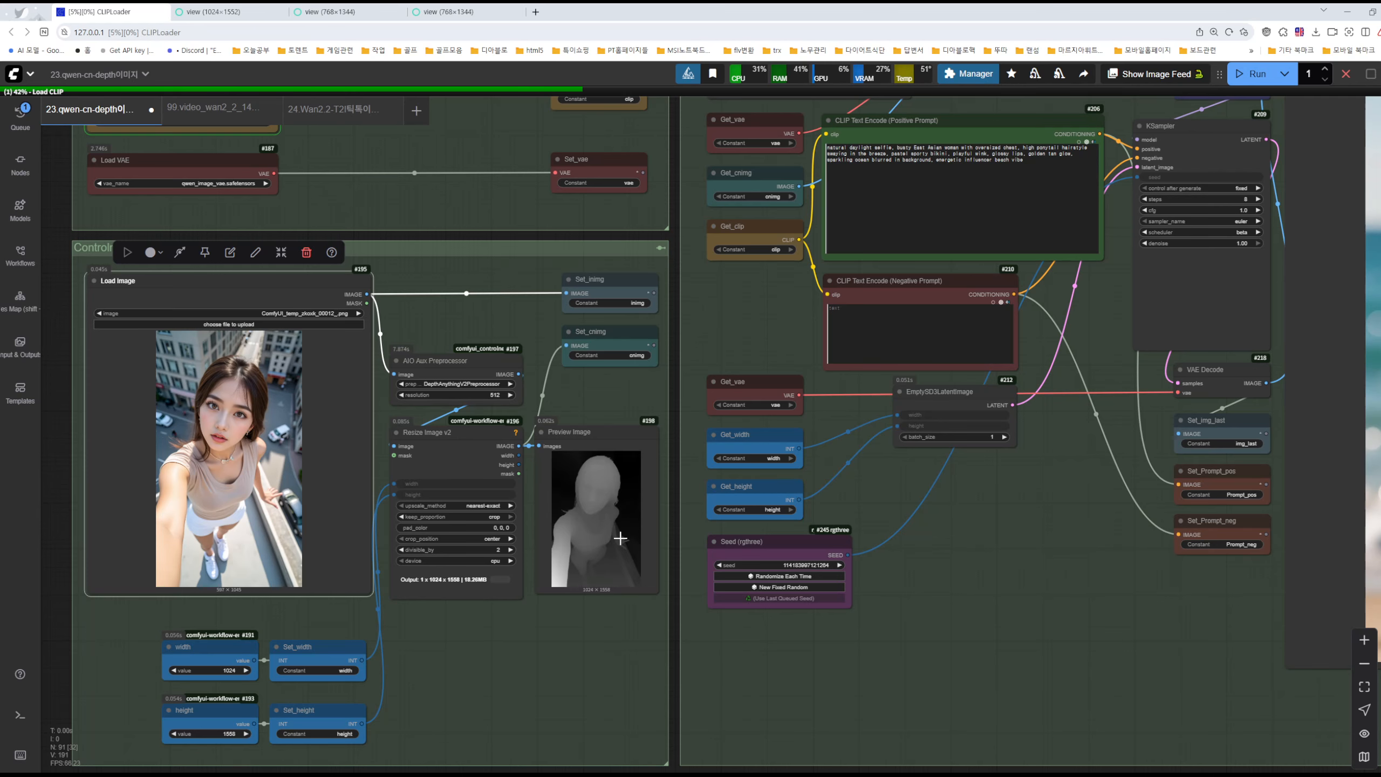
{"action": "scroll", "coordinate": [602, 522], "scroll_direction": "up", "scroll_amount": 6}
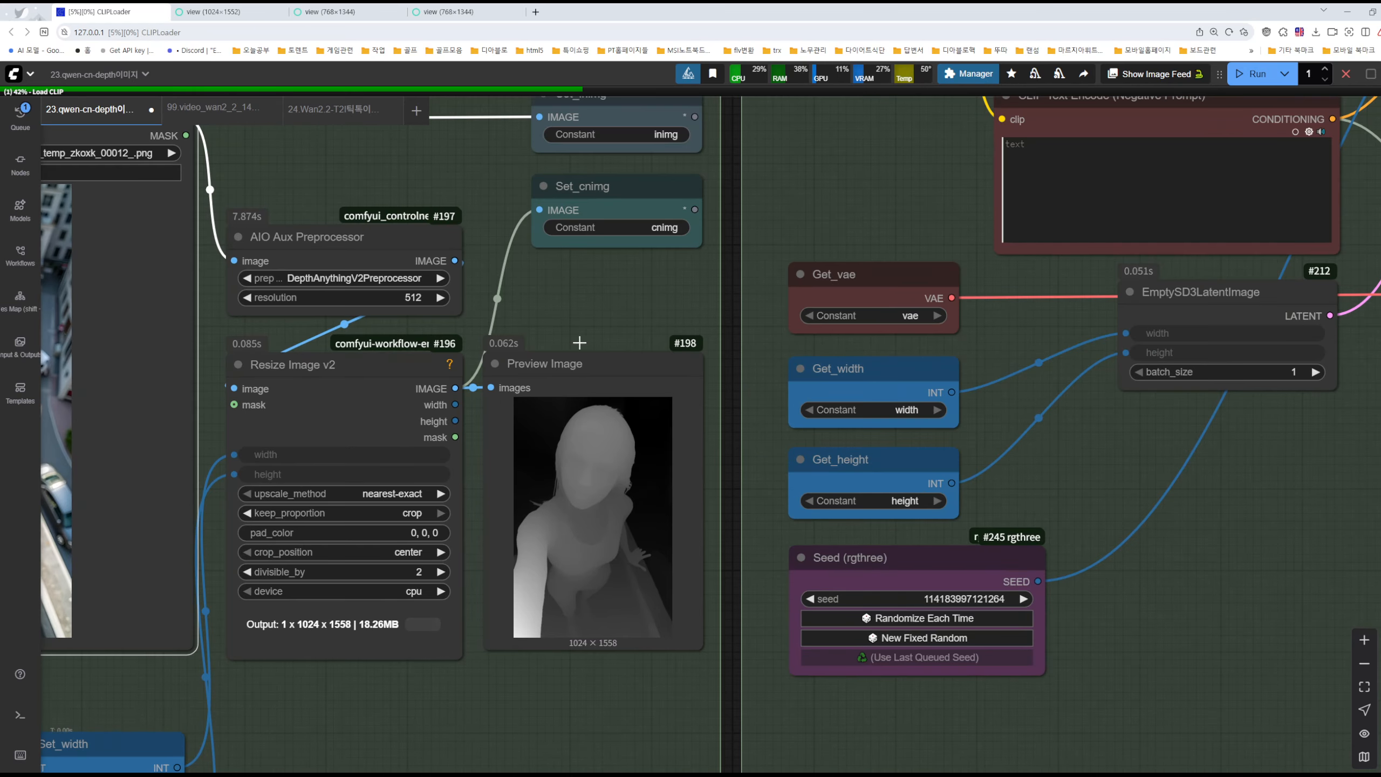
{"action": "left_click_drag", "start_coordinate": [505, 345], "coordinate": [684, 285]}
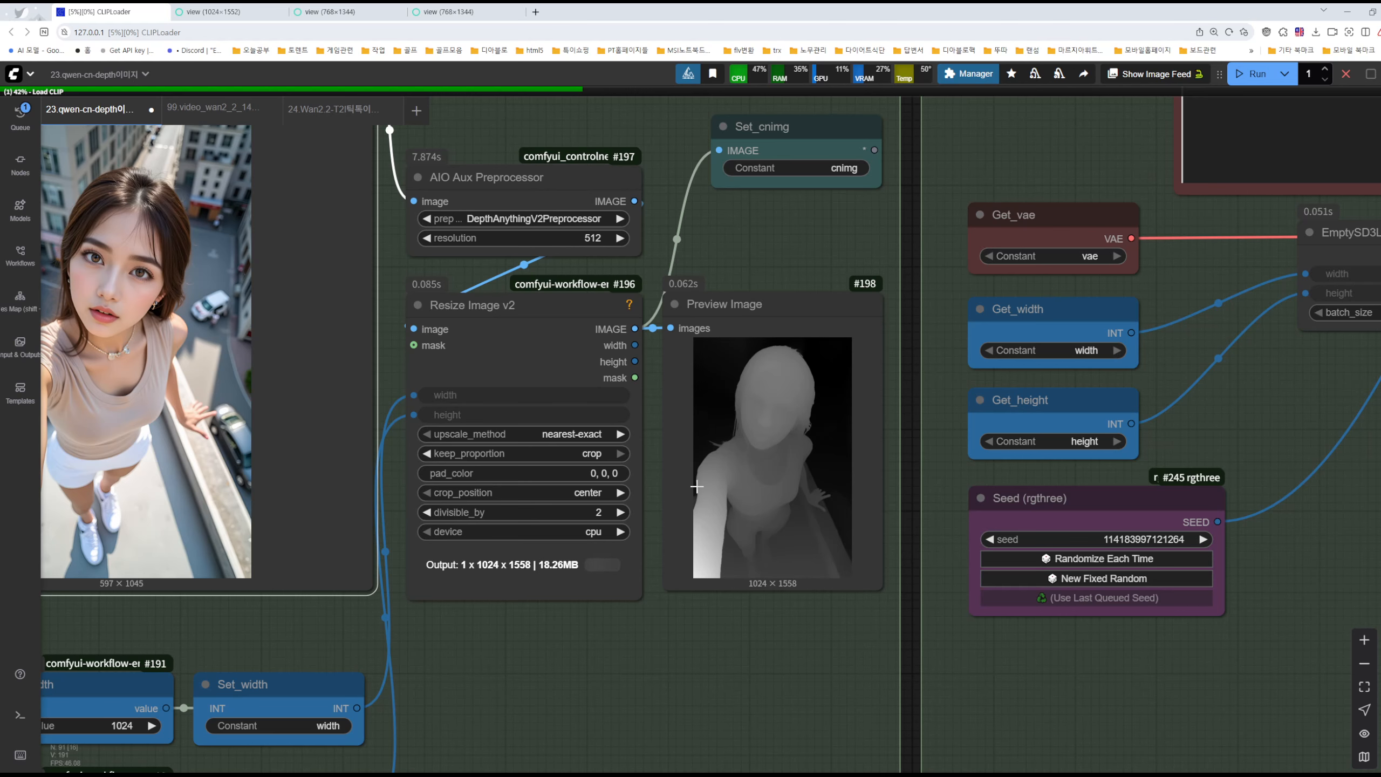
{"action": "left_click_drag", "start_coordinate": [876, 199], "coordinate": [702, 460]}
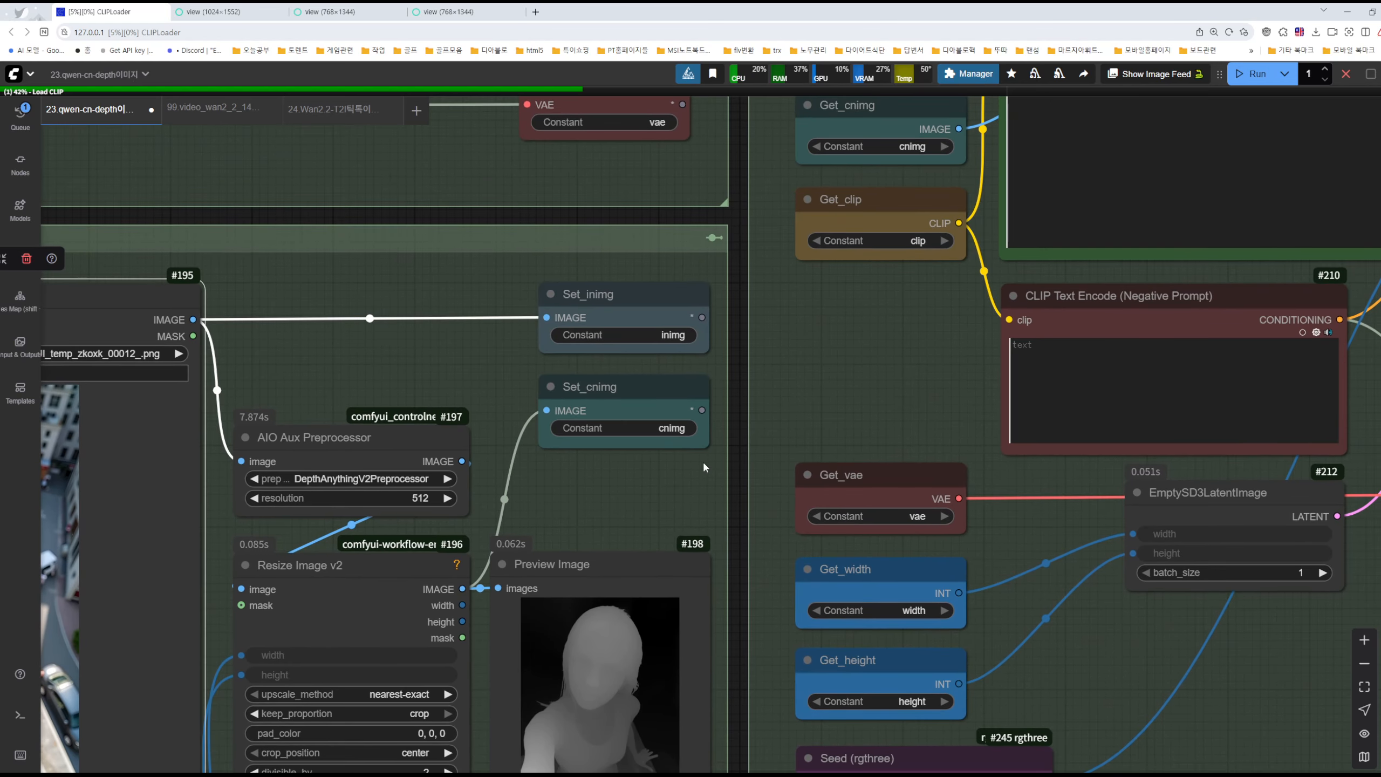
{"action": "scroll", "coordinate": [858, 377], "scroll_direction": "down", "scroll_amount": 2}
{"action": "scroll", "coordinate": [860, 376], "scroll_direction": "down", "scroll_amount": 2}
{"action": "left_click_drag", "start_coordinate": [878, 353], "coordinate": [954, 505]}
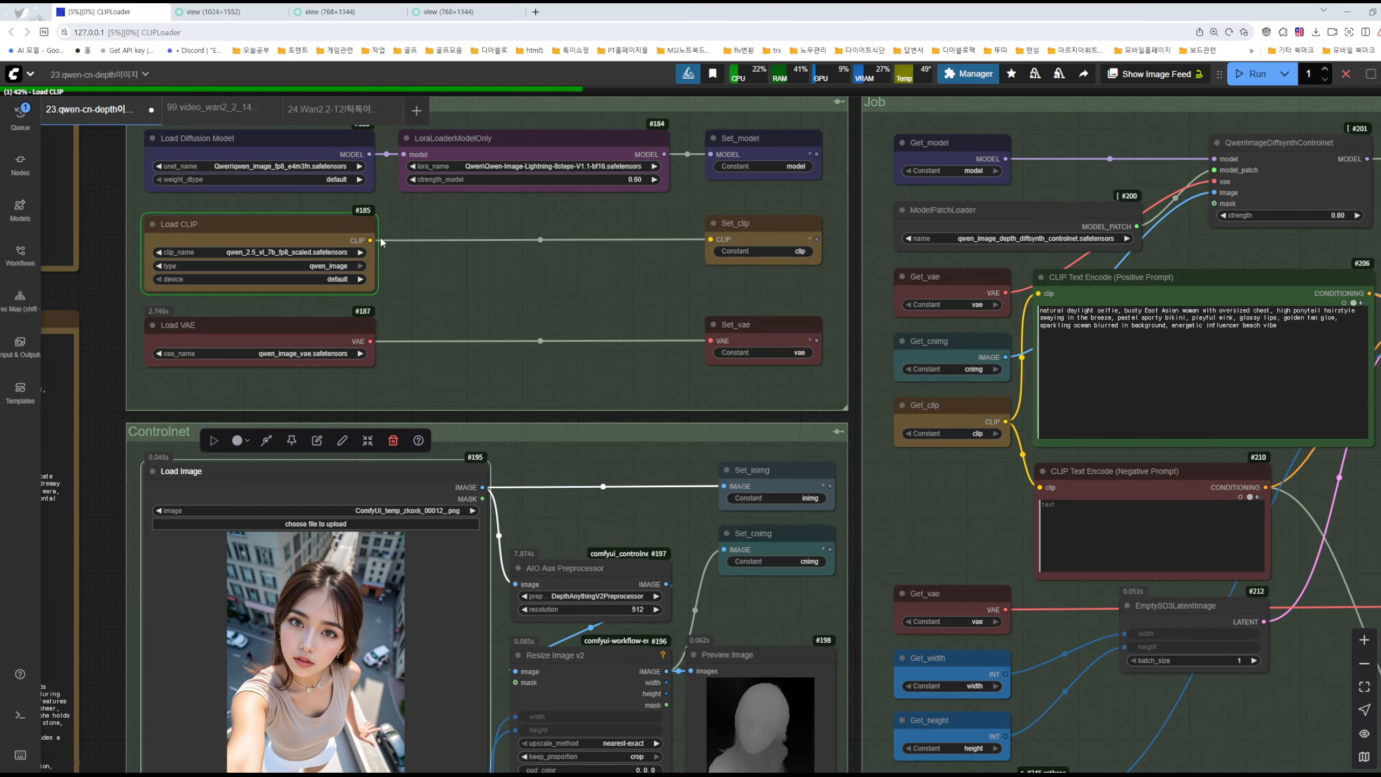
{"action": "left_click_drag", "start_coordinate": [534, 321], "coordinate": [444, 368]}
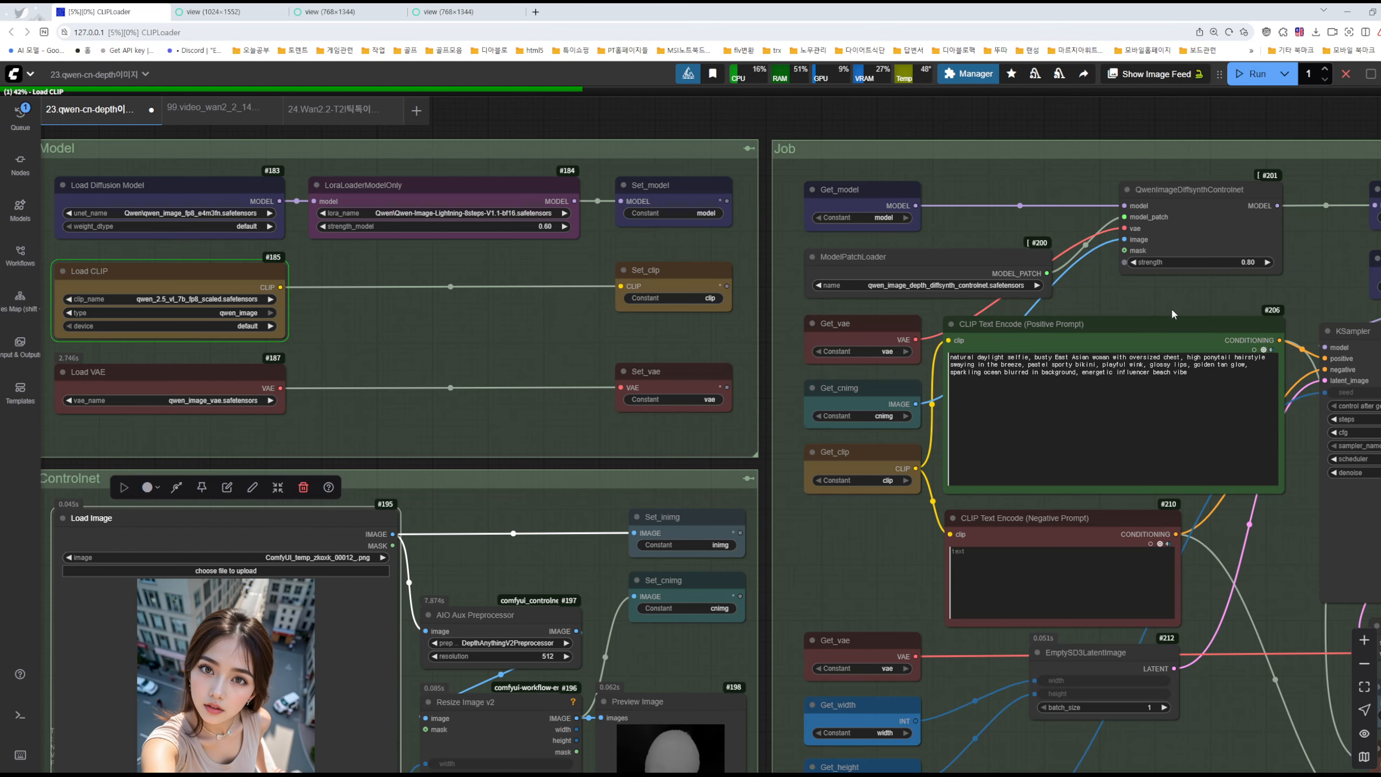
{"action": "left_click_drag", "start_coordinate": [1086, 300], "coordinate": [683, 261]}
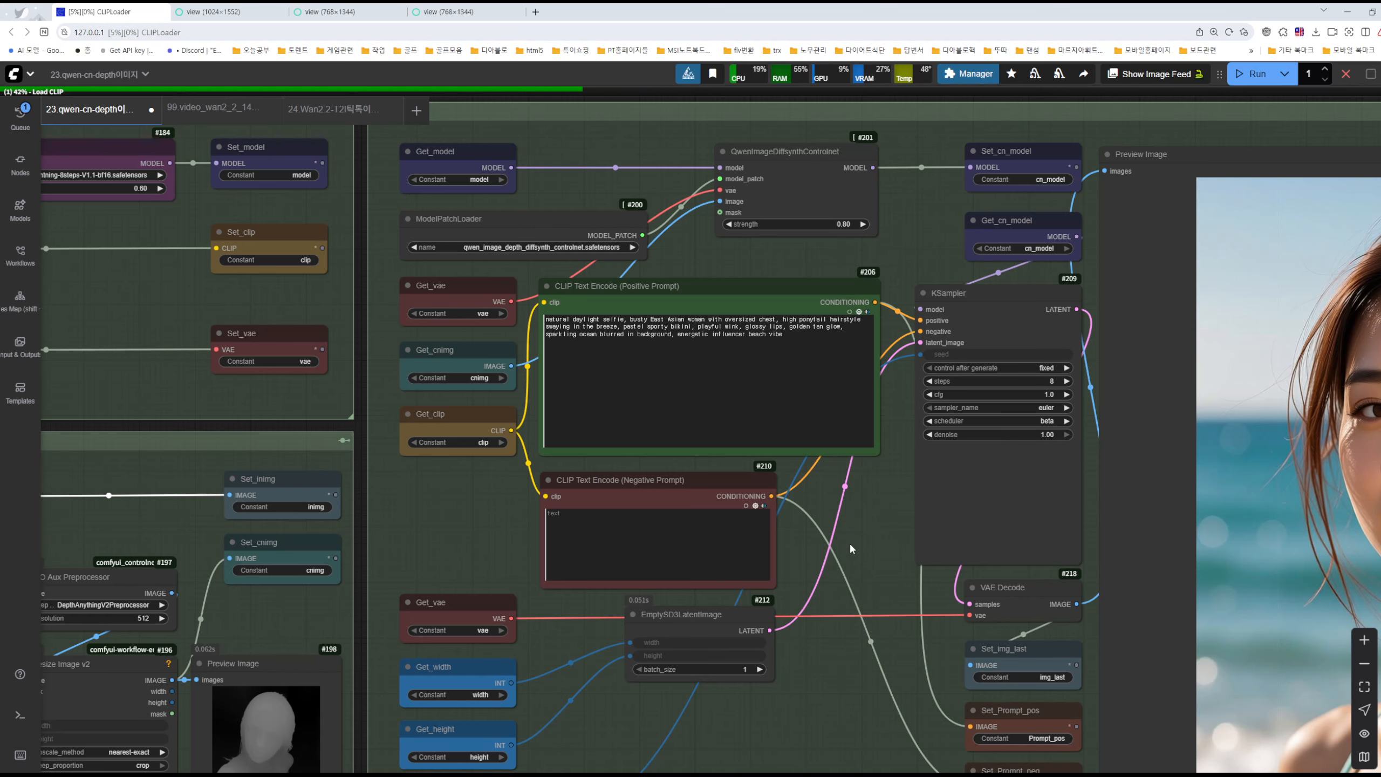
{"action": "scroll", "coordinate": [852, 538], "scroll_direction": "down", "scroll_amount": 3}
{"action": "left_click_drag", "start_coordinate": [856, 533], "coordinate": [783, 420]}
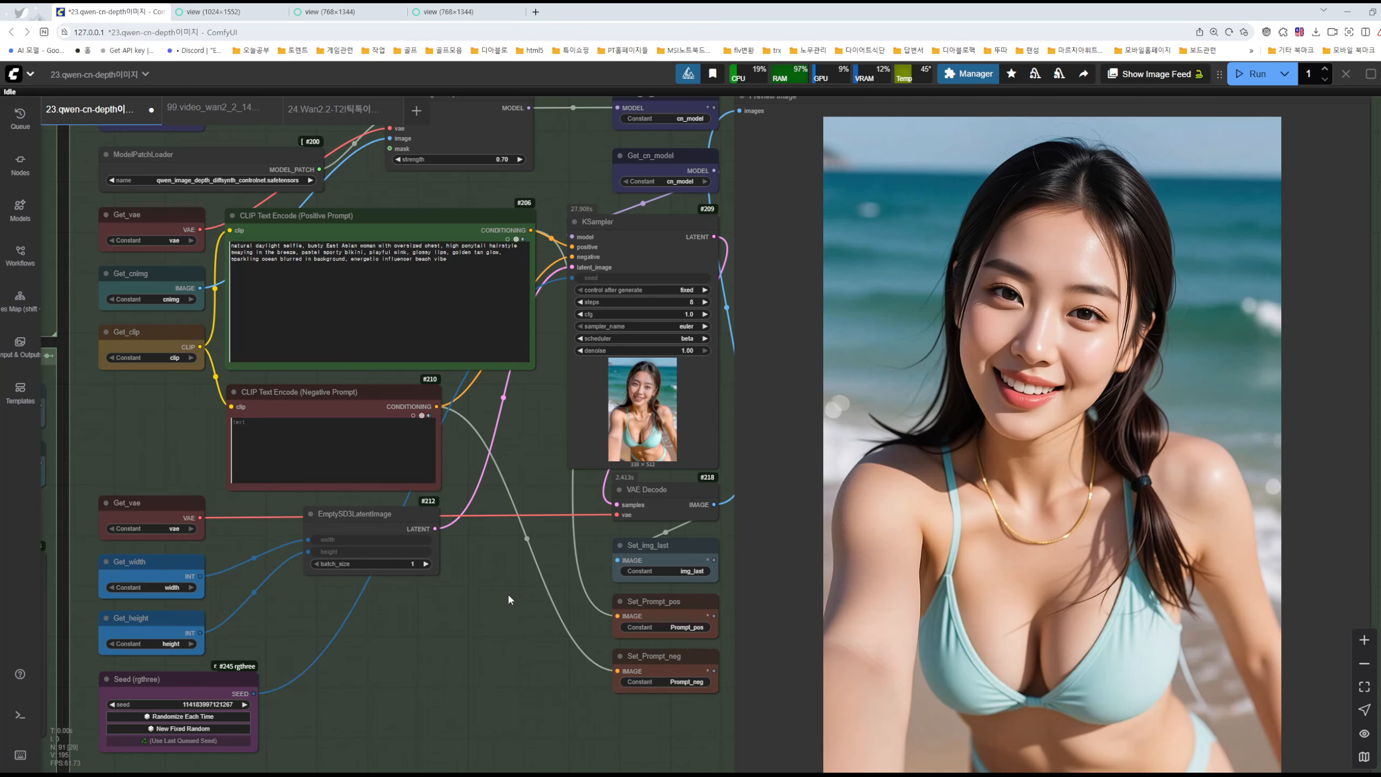
Magnify the Controlnet group and circle the area linking the reference photo with its depth preview.
{"action": "left_click_drag", "start_coordinate": [508, 593], "coordinate": [1127, 590]}
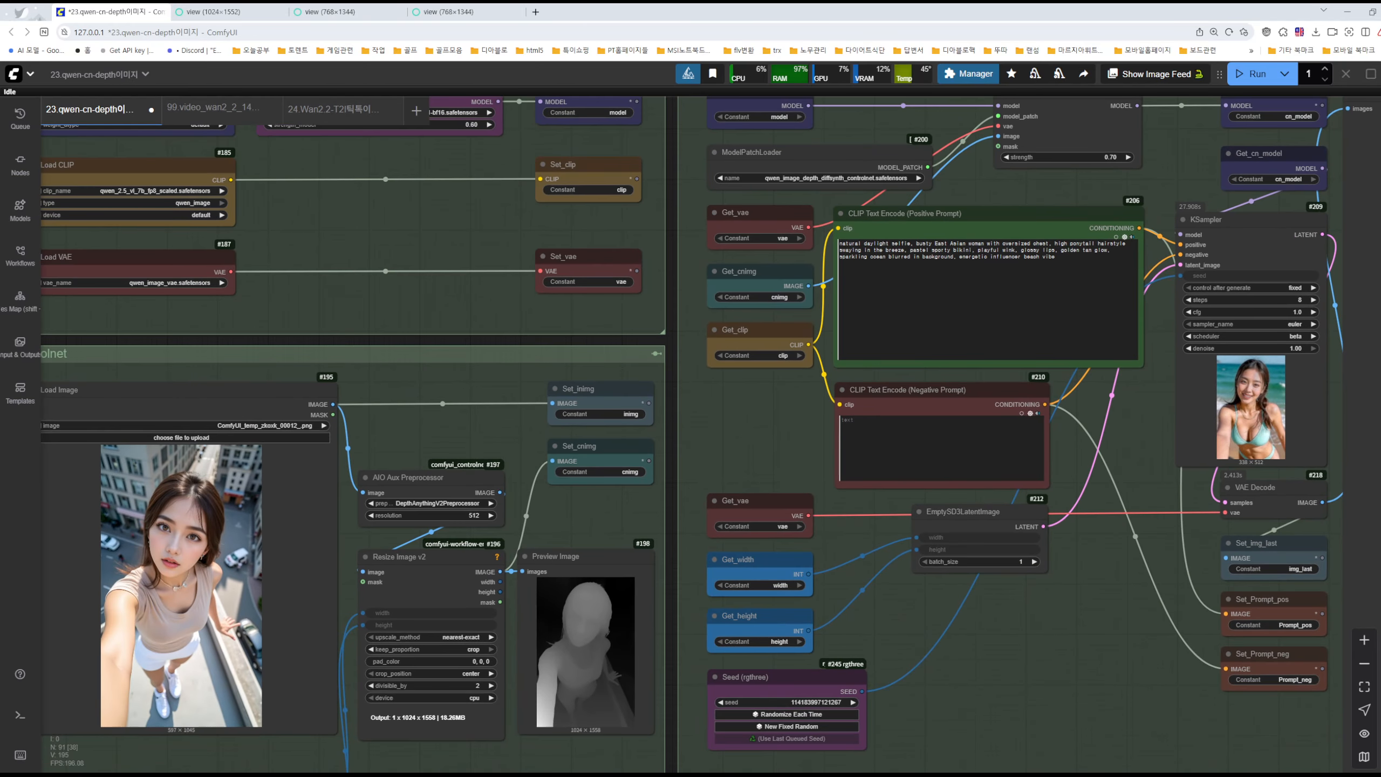
{"action": "key", "text": "ctrl+1"}
{"action": "left_click", "coordinate": [376, 669]}
{"action": "mouse_move", "coordinate": [696, 673]}
{"action": "left_mouse_down"}
{"action": "mouse_move", "coordinate": [327, 648]}
{"action": "mouse_move", "coordinate": [610, 249]}
{"action": "mouse_move", "coordinate": [727, 390]}
{"action": "left_mouse_up"}
{"action": "key", "text": "Escape"}
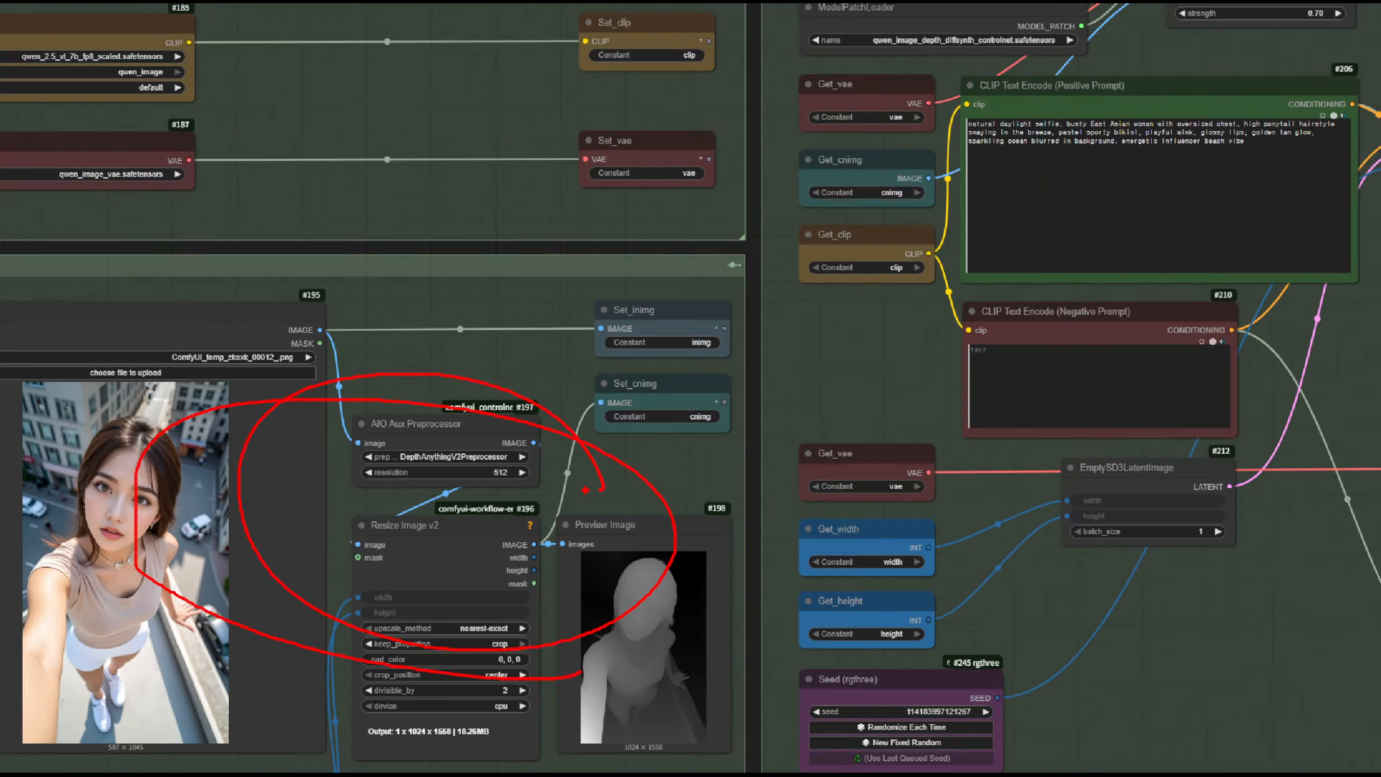
Circle the depth model name in ModelPatchLoader and mark the QwenImageDiffsynthControlnet strength in the magnified Job group.
{"action": "left_click_drag", "start_coordinate": [1104, 580], "coordinate": [1021, 697]}
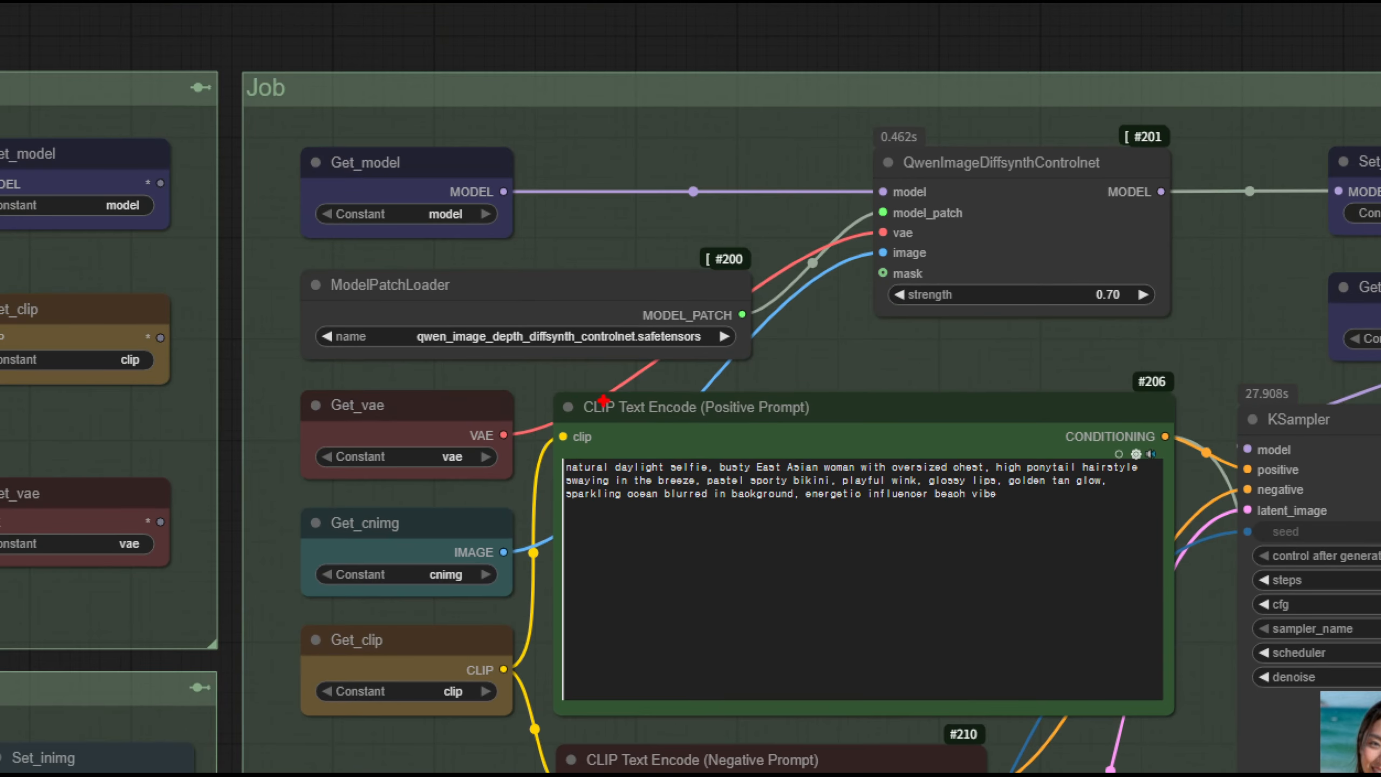
{"action": "mouse_move", "coordinate": [780, 340]}
{"action": "left_mouse_down"}
{"action": "mouse_move", "coordinate": [680, 306]}
{"action": "mouse_move", "coordinate": [792, 335]}
{"action": "left_mouse_up"}
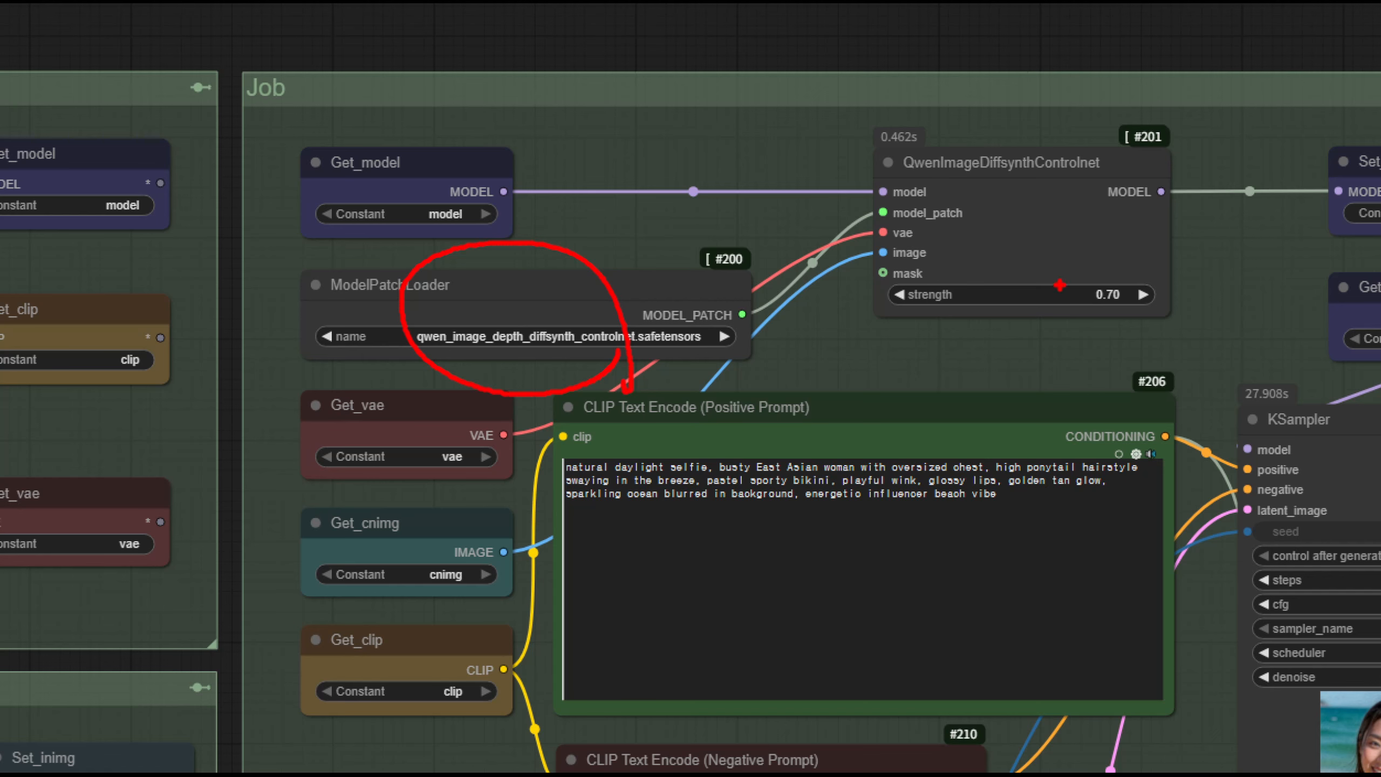
{"action": "mouse_move", "coordinate": [1059, 285]}
{"action": "left_mouse_down"}
{"action": "mouse_move", "coordinate": [851, 246]}
{"action": "mouse_move", "coordinate": [1213, 252]}
{"action": "left_mouse_up"}
{"action": "mouse_move", "coordinate": [1128, 318]}
{"action": "left_mouse_down"}
{"action": "mouse_move", "coordinate": [1082, 267]}
{"action": "mouse_move", "coordinate": [1145, 357]}
{"action": "mouse_move", "coordinate": [1055, 280]}
{"action": "left_mouse_up"}
{"action": "key", "text": "Escape"}
{"action": "left_click_drag", "start_coordinate": [1056, 562], "coordinate": [854, 503]}
{"action": "left_click_drag", "start_coordinate": [914, 468], "coordinate": [901, 490]}
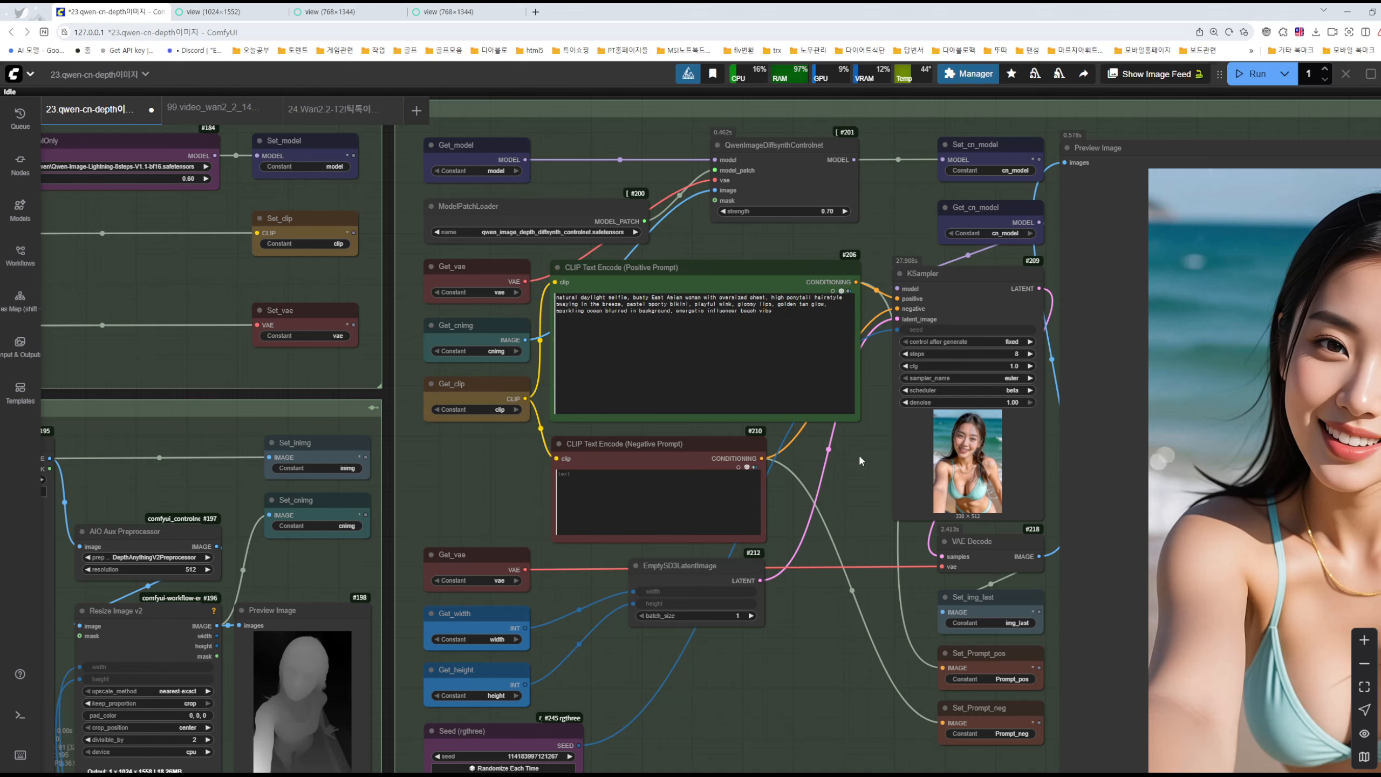
Inspect the controlnet strength setting and compare the generated beach selfie with the depth preview.
{"action": "scroll", "coordinate": [840, 215], "scroll_direction": "up", "scroll_amount": 9}
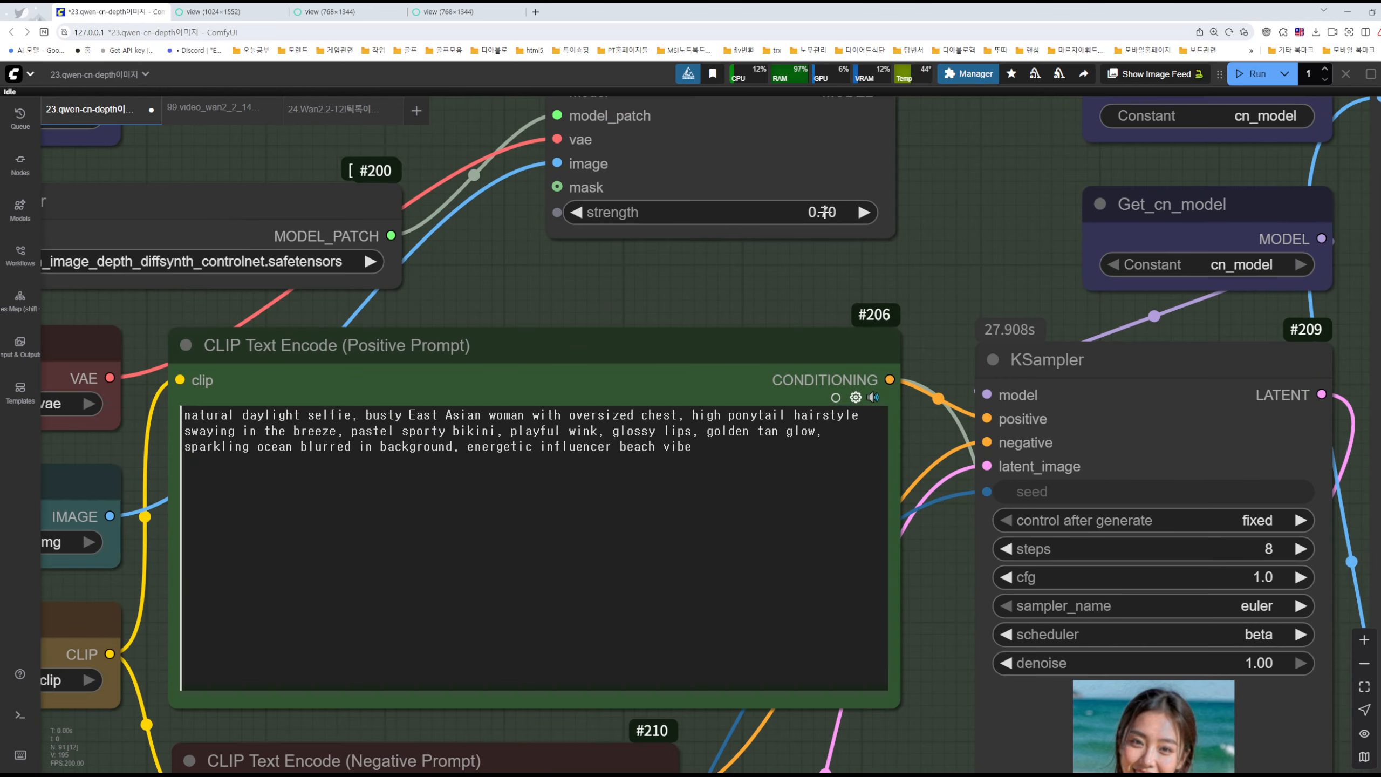
{"action": "scroll", "coordinate": [825, 212], "scroll_direction": "down", "scroll_amount": 10}
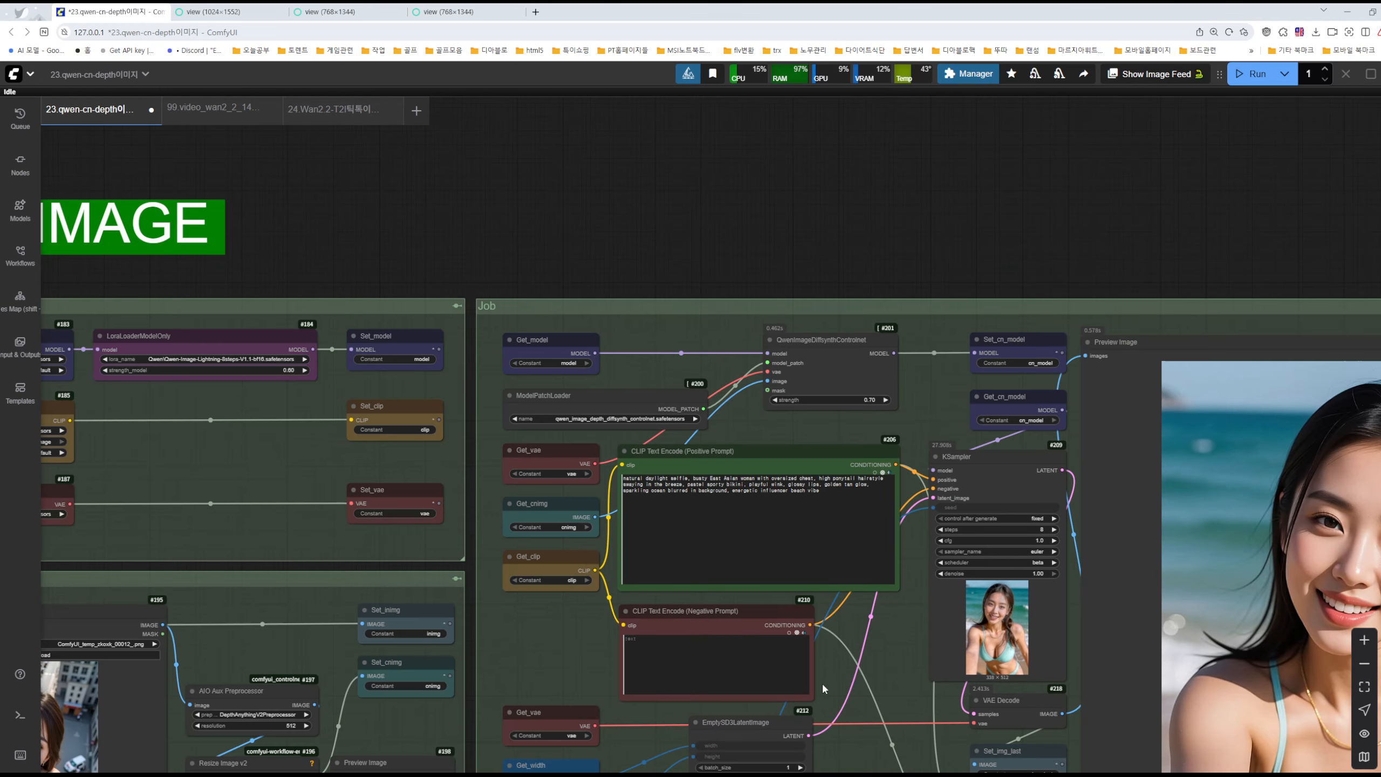
{"action": "scroll", "coordinate": [823, 689], "scroll_direction": "down", "scroll_amount": 4}
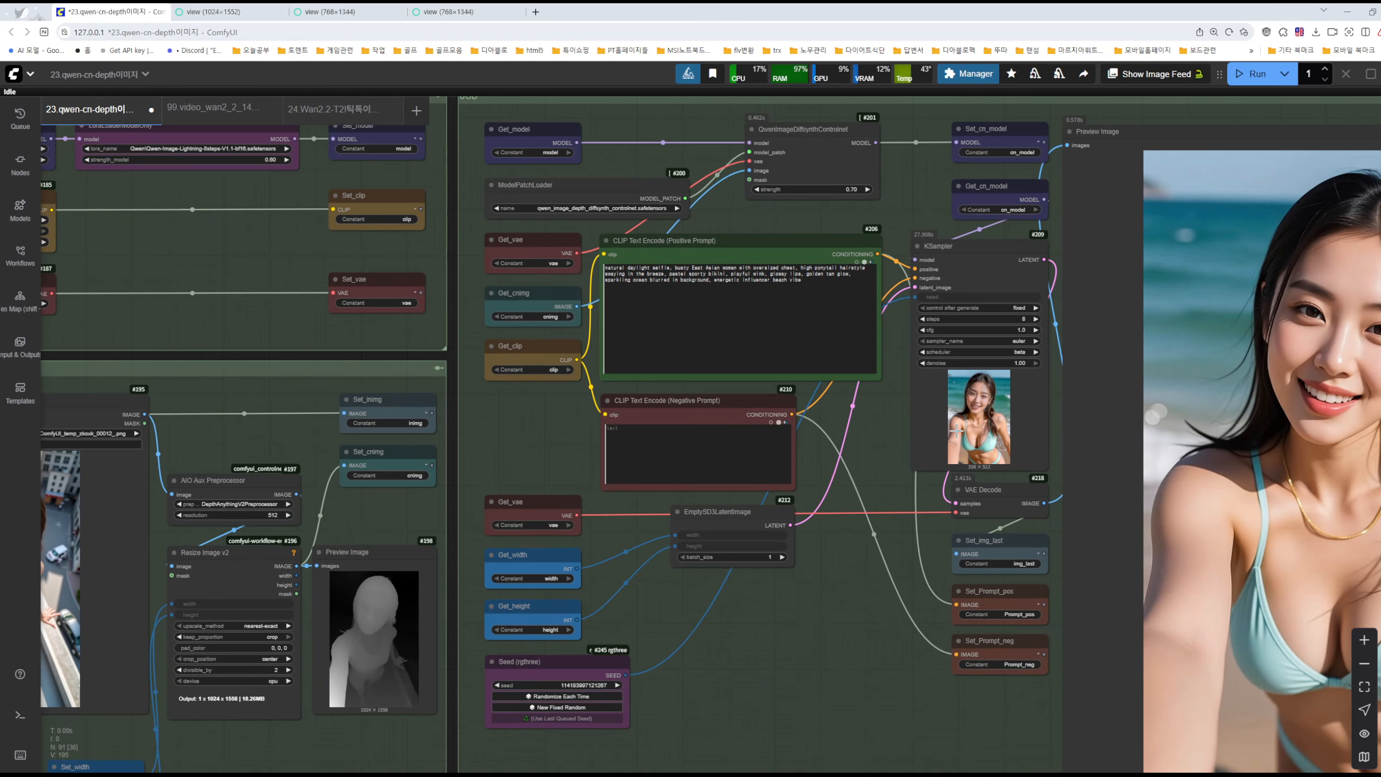
{"action": "left_click_drag", "start_coordinate": [892, 448], "coordinate": [806, 287]}
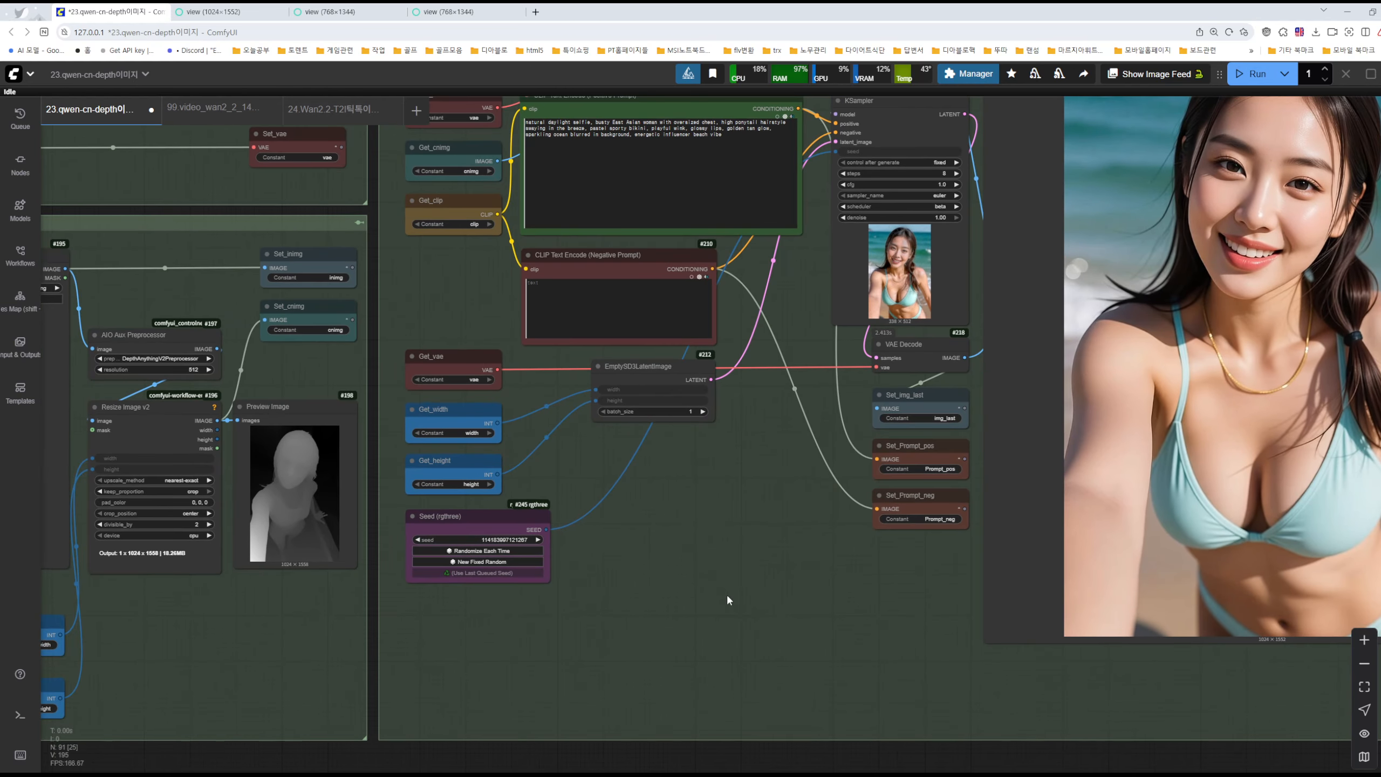
{"action": "scroll", "coordinate": [728, 596], "scroll_direction": "right", "scroll_amount": 5}
{"action": "scroll", "coordinate": [728, 595], "scroll_direction": "up", "scroll_amount": 1}
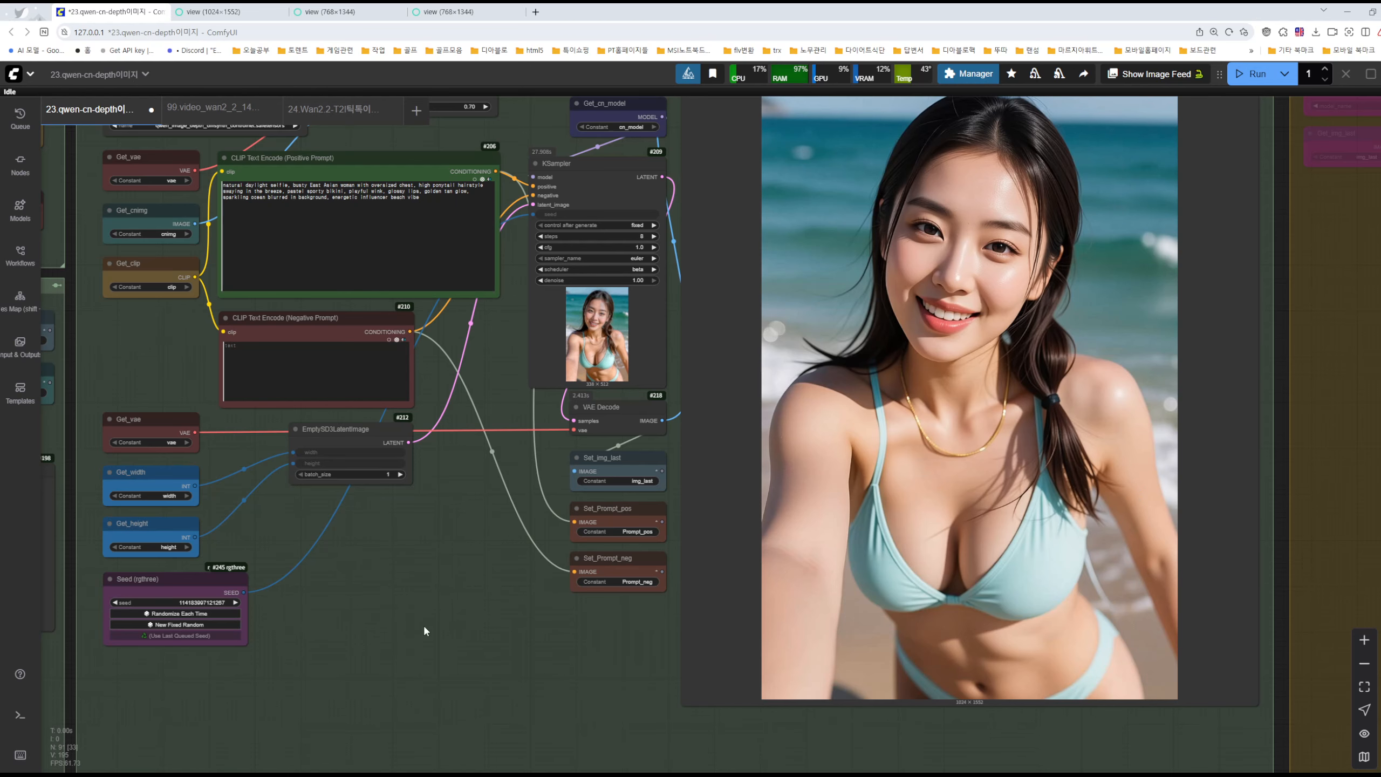
{"action": "left_click_drag", "start_coordinate": [424, 631], "coordinate": [932, 544]}
{"action": "left_click_drag", "start_coordinate": [985, 450], "coordinate": [647, 665]}
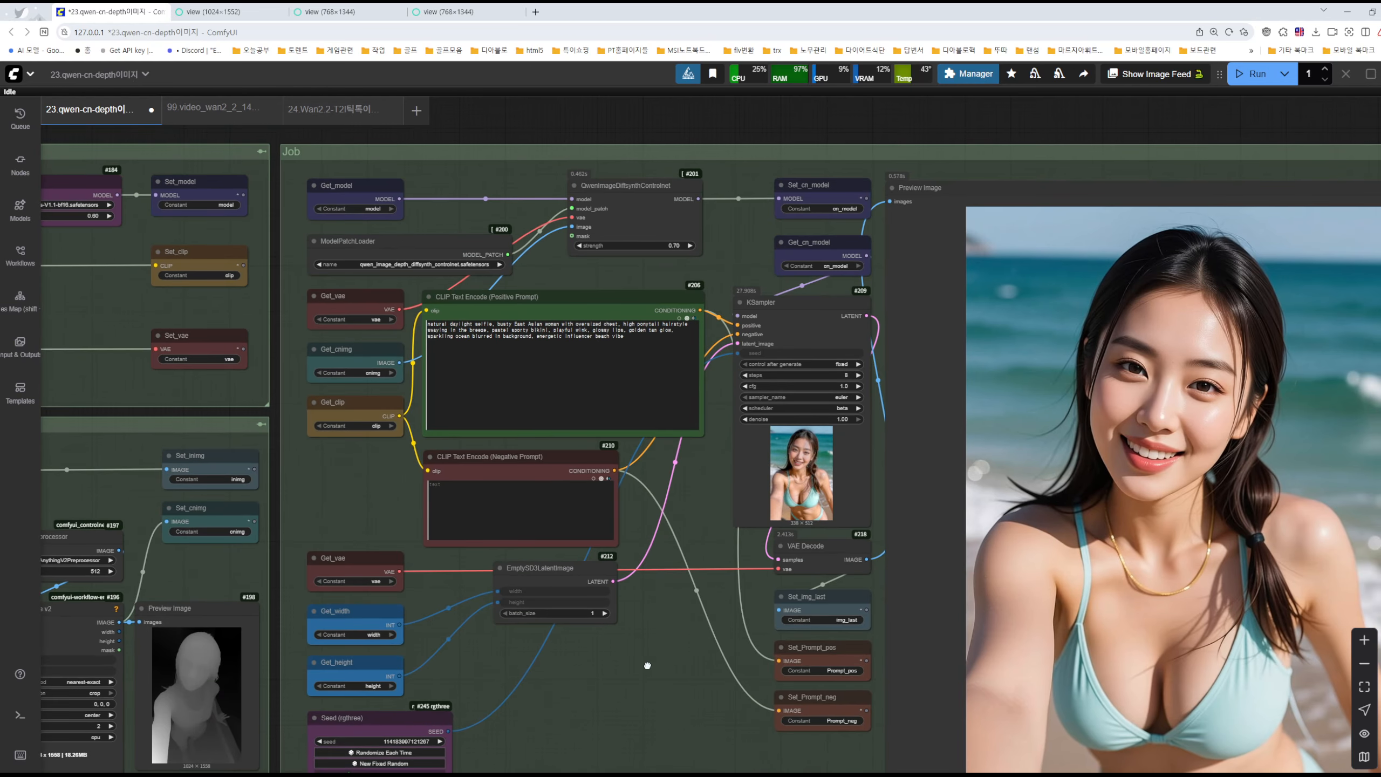
Set the QwenImageDiffsynthControlnet strength to 1 and run the workflow again.
{"action": "left_click", "coordinate": [673, 245]}
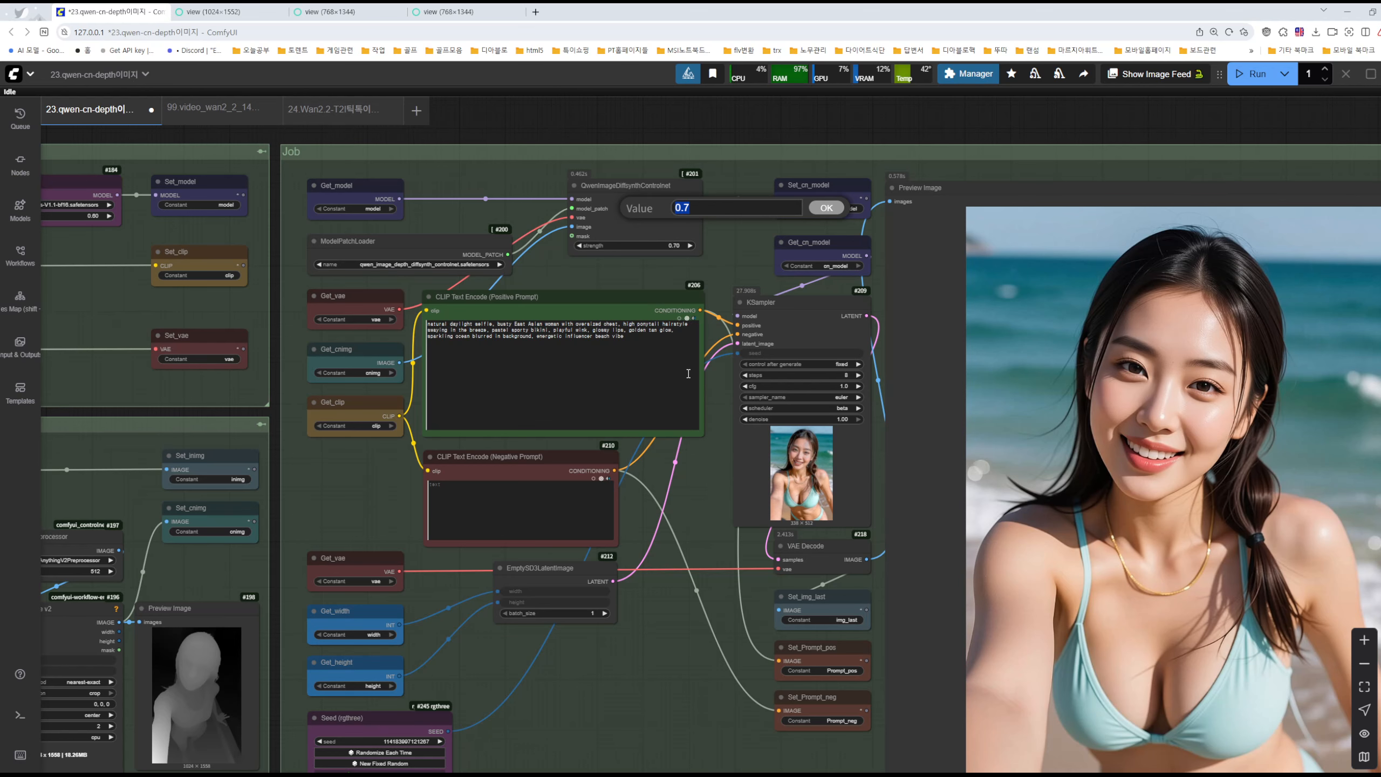
{"action": "type", "text": "1"}
{"action": "key", "text": "Return"}
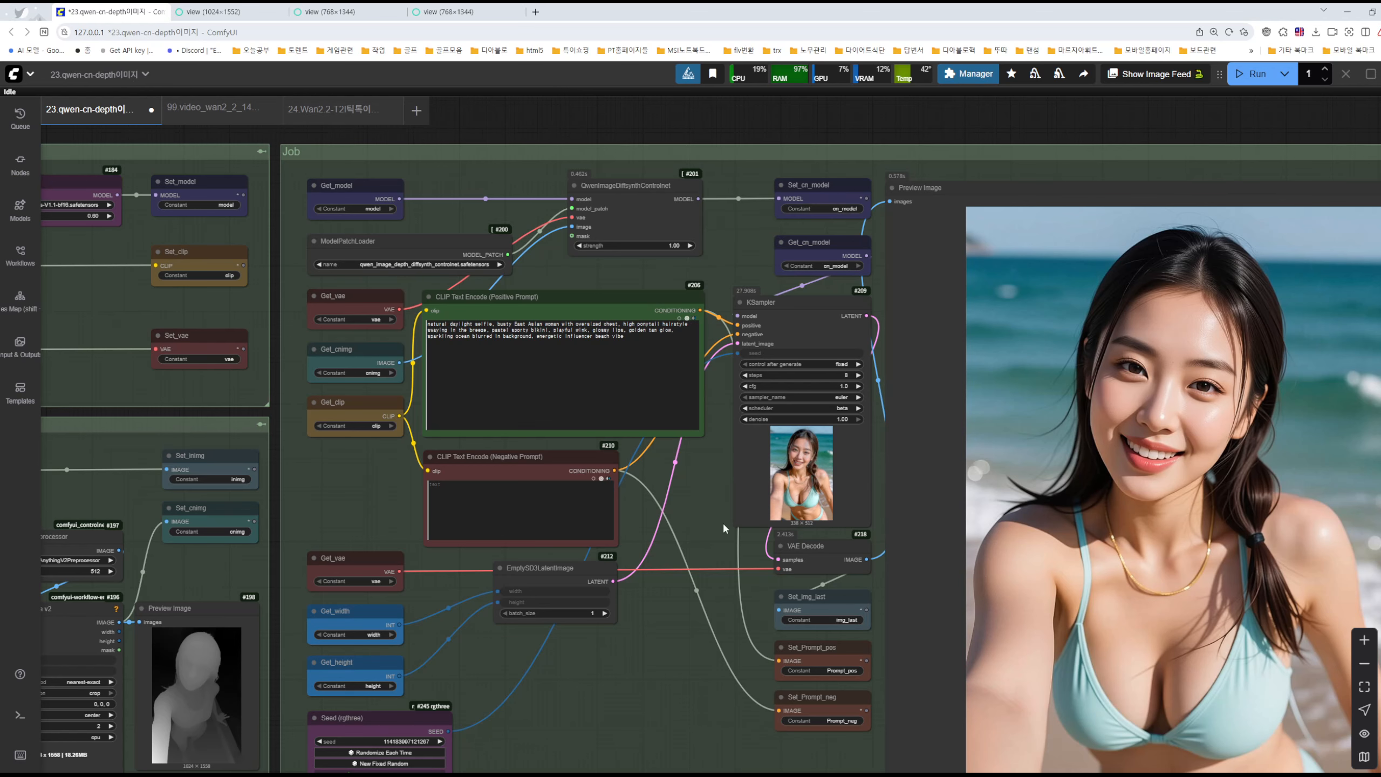
{"action": "left_click_drag", "start_coordinate": [663, 656], "coordinate": [556, 643]}
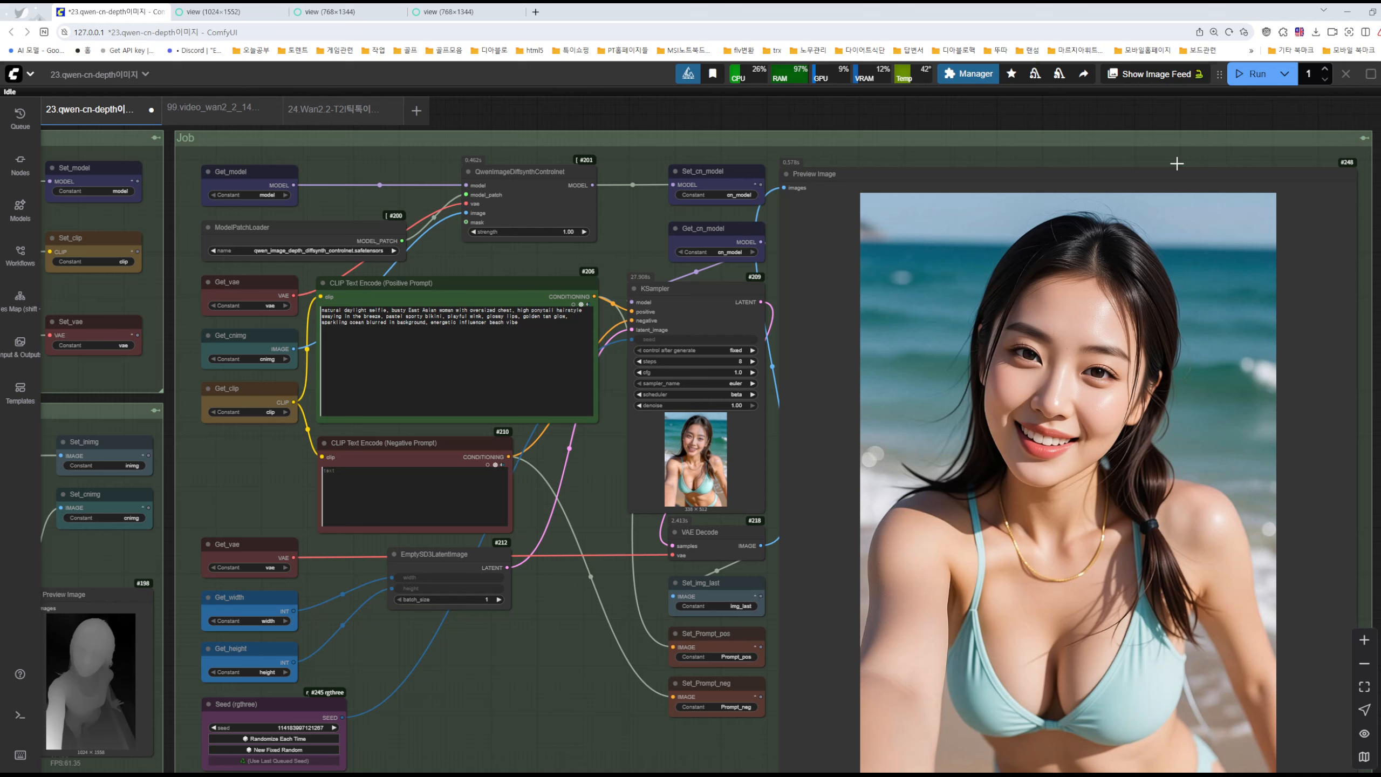
{"action": "left_click", "coordinate": [1253, 75]}
Compare the newly generated beach selfie with the rooftop reference photo and its depth map.
{"action": "left_click_drag", "start_coordinate": [647, 598], "coordinate": [909, 407]}
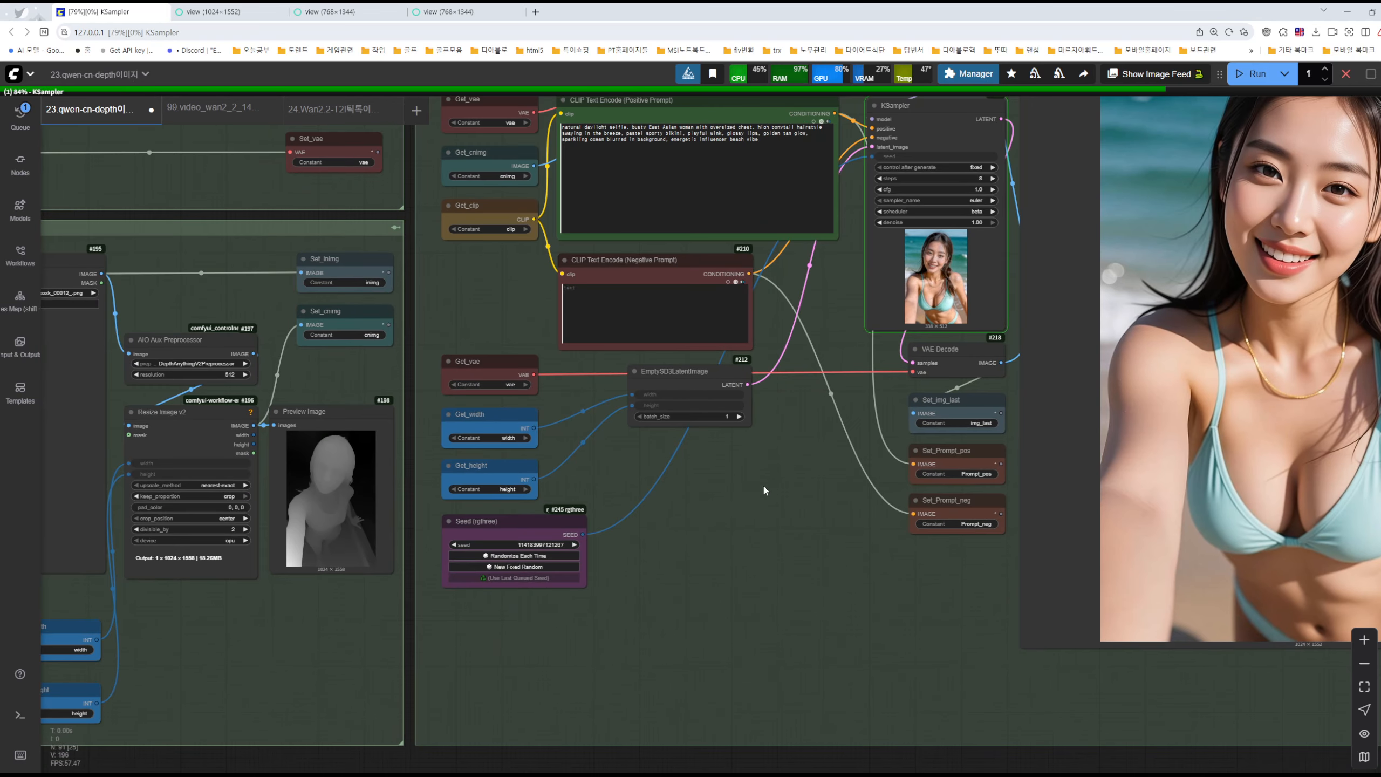
{"action": "left_click_drag", "start_coordinate": [761, 483], "coordinate": [395, 646]}
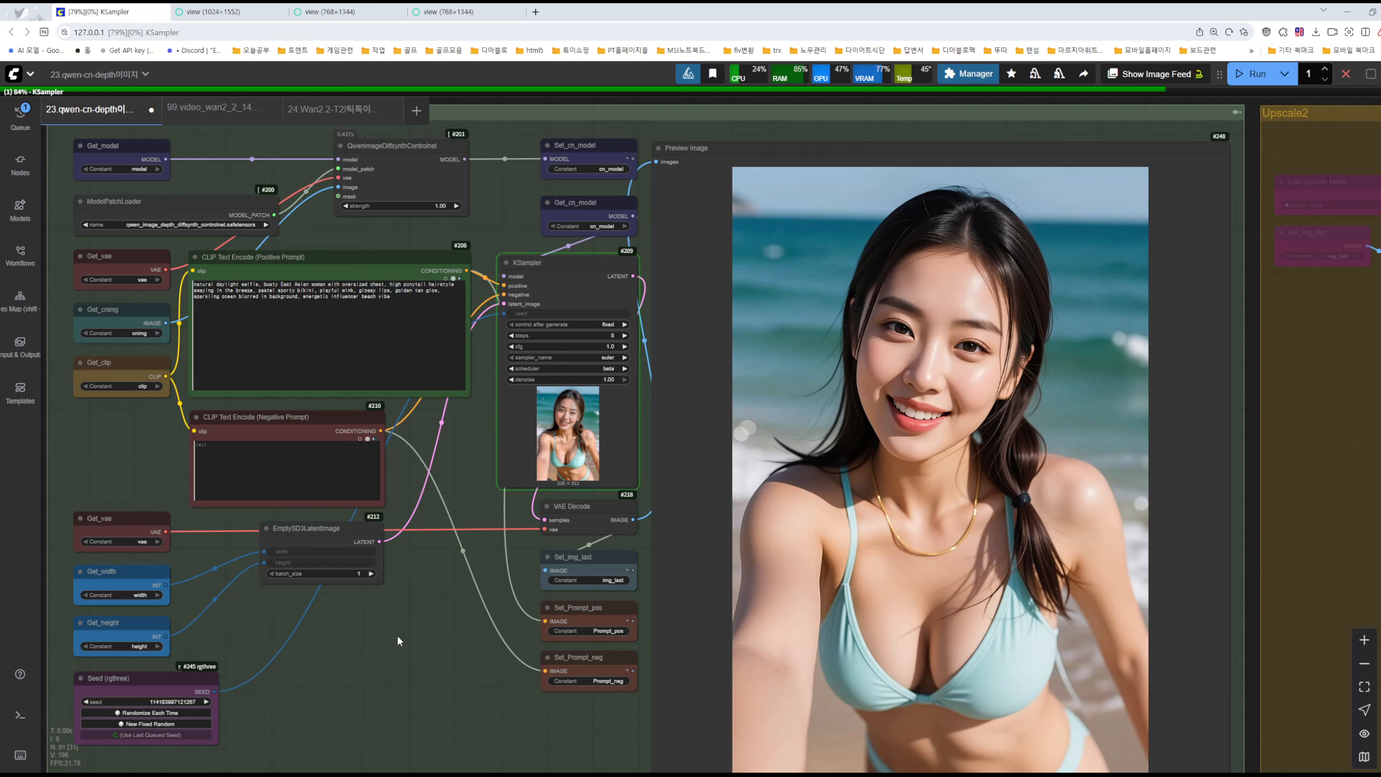
{"action": "left_click_drag", "start_coordinate": [399, 713], "coordinate": [1098, 537]}
{"action": "left_click_drag", "start_coordinate": [1099, 485], "coordinate": [364, 610]}
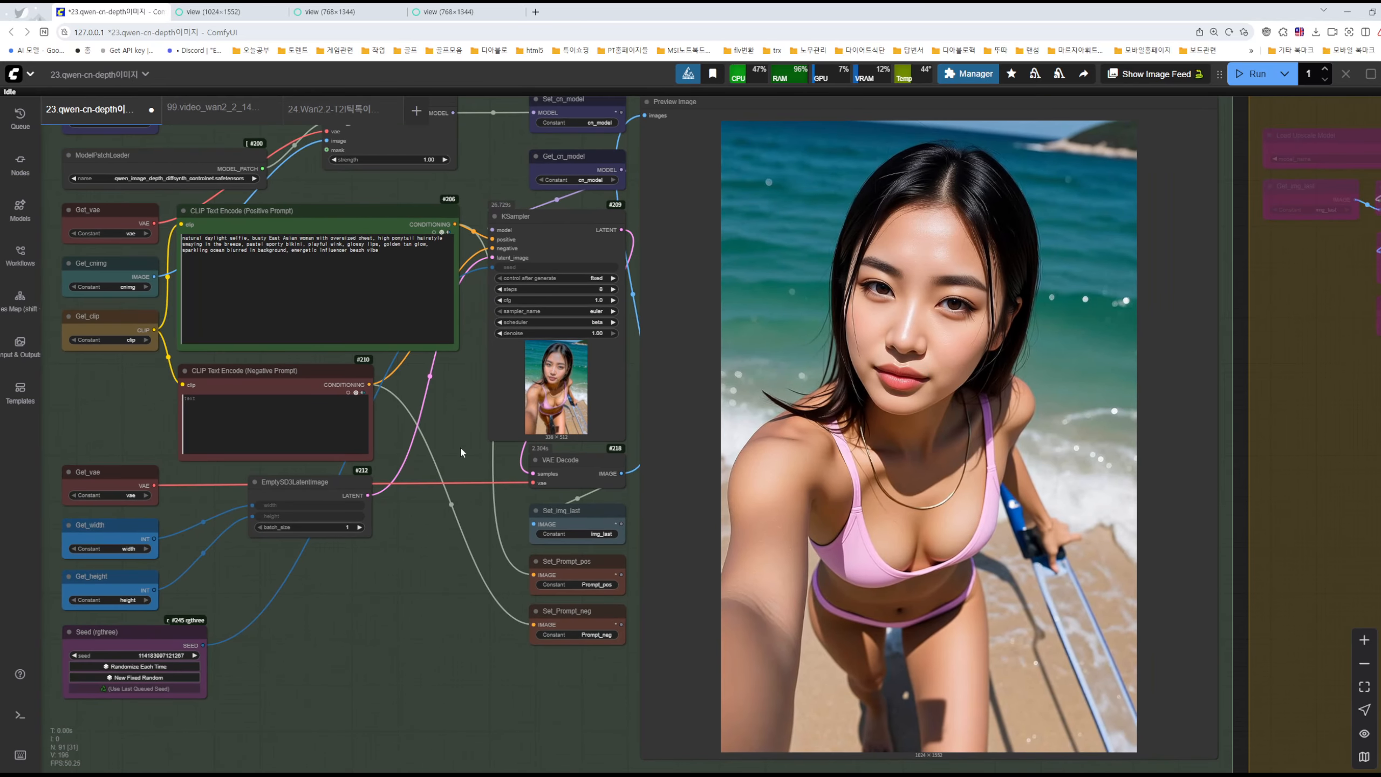
{"action": "scroll", "coordinate": [430, 420], "scroll_direction": "down", "scroll_amount": 3}
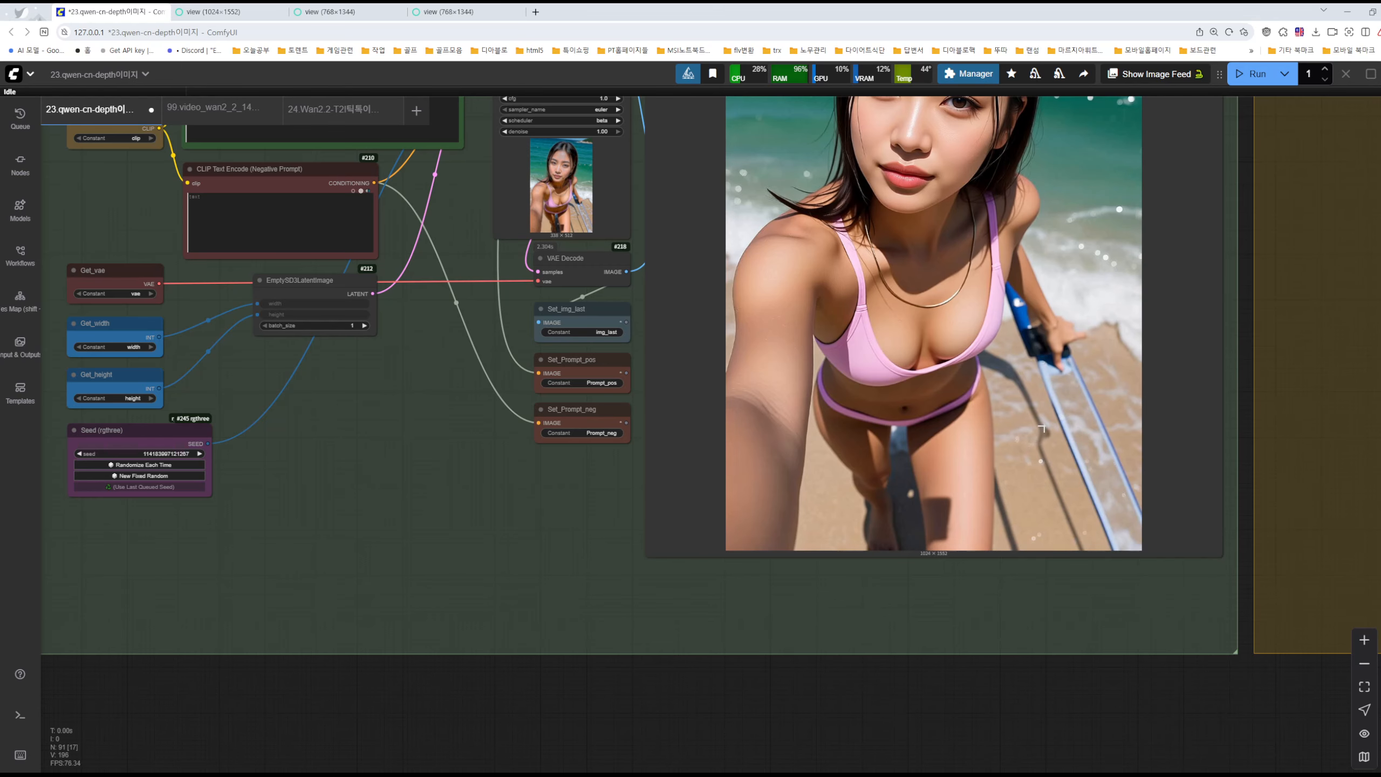
{"action": "left_click_drag", "start_coordinate": [361, 485], "coordinate": [1029, 473]}
{"action": "scroll", "coordinate": [339, 408], "scroll_direction": "up", "scroll_amount": 9}
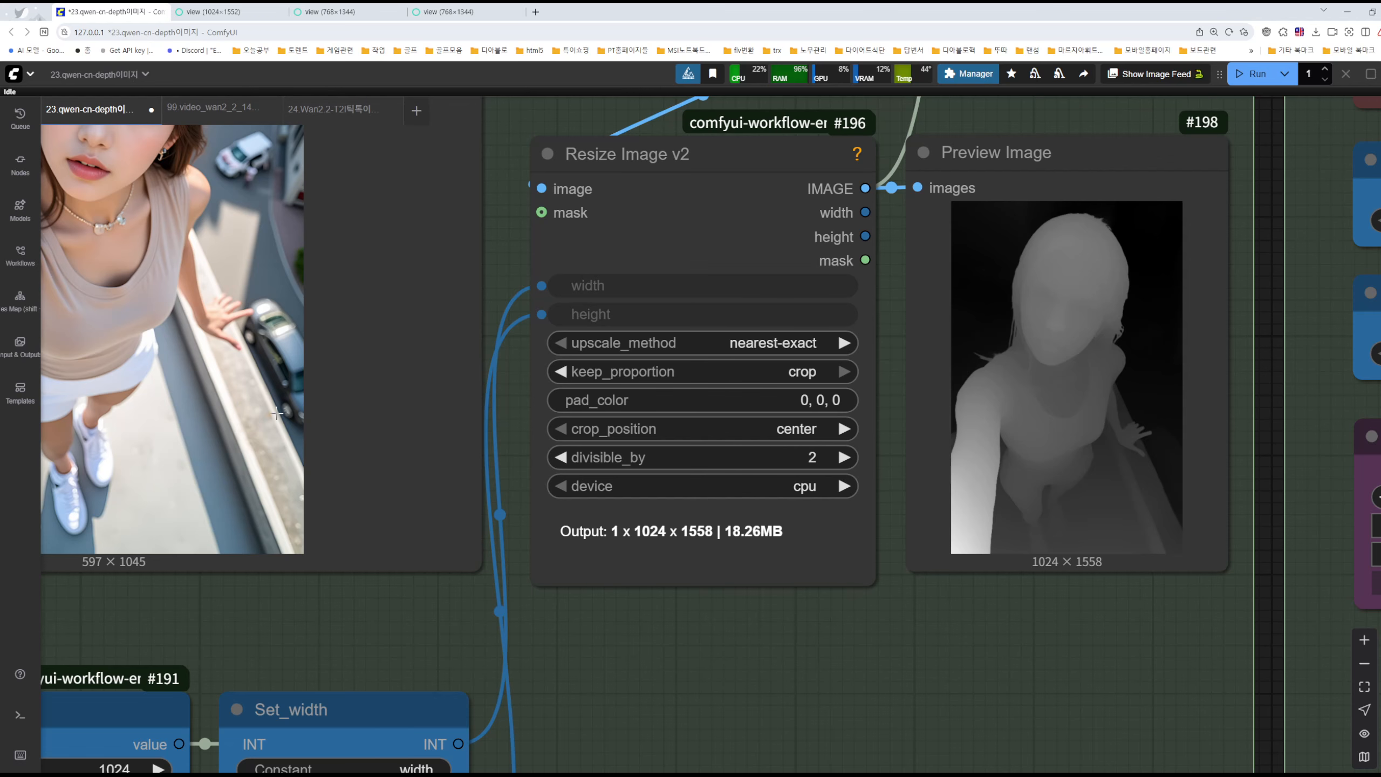
{"action": "scroll", "coordinate": [243, 410], "scroll_direction": "down", "scroll_amount": 5}
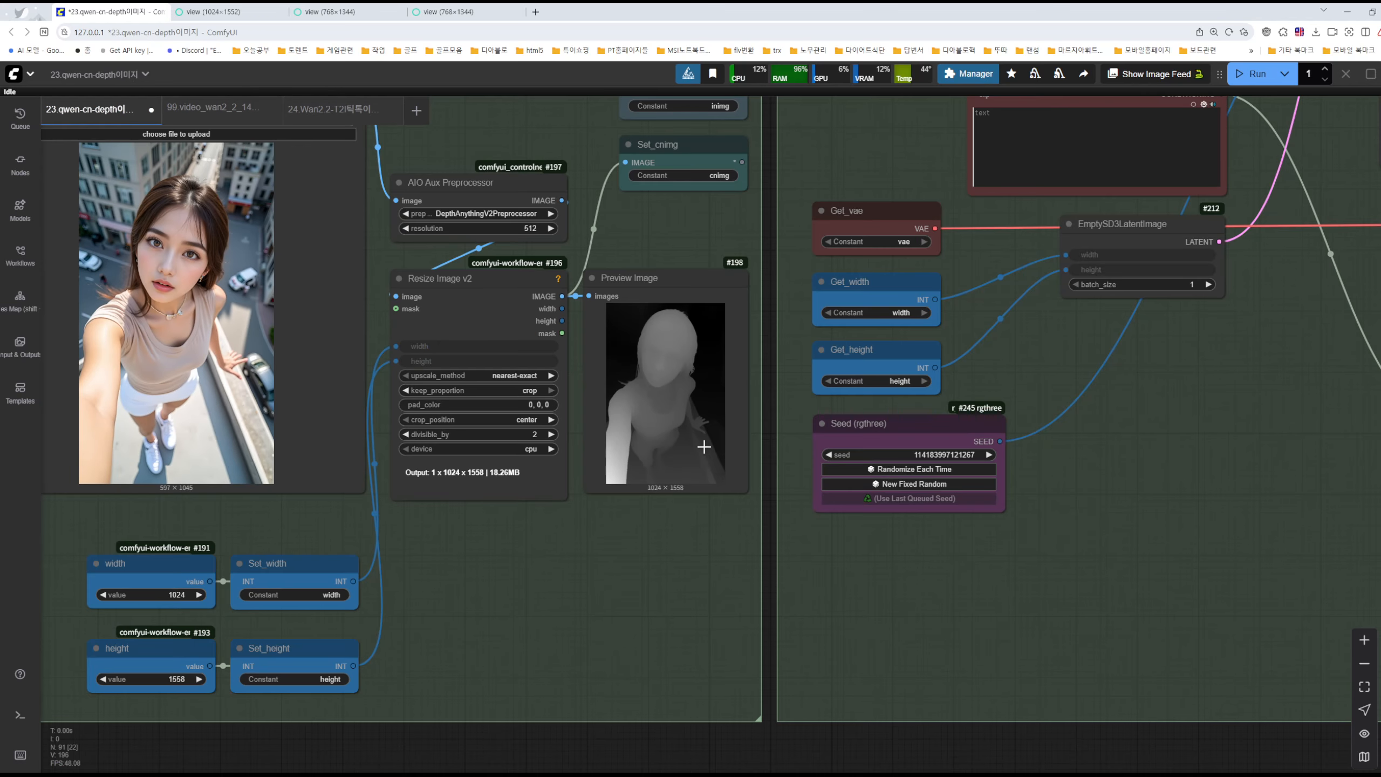
{"action": "left_click_drag", "start_coordinate": [1167, 445], "coordinate": [601, 560]}
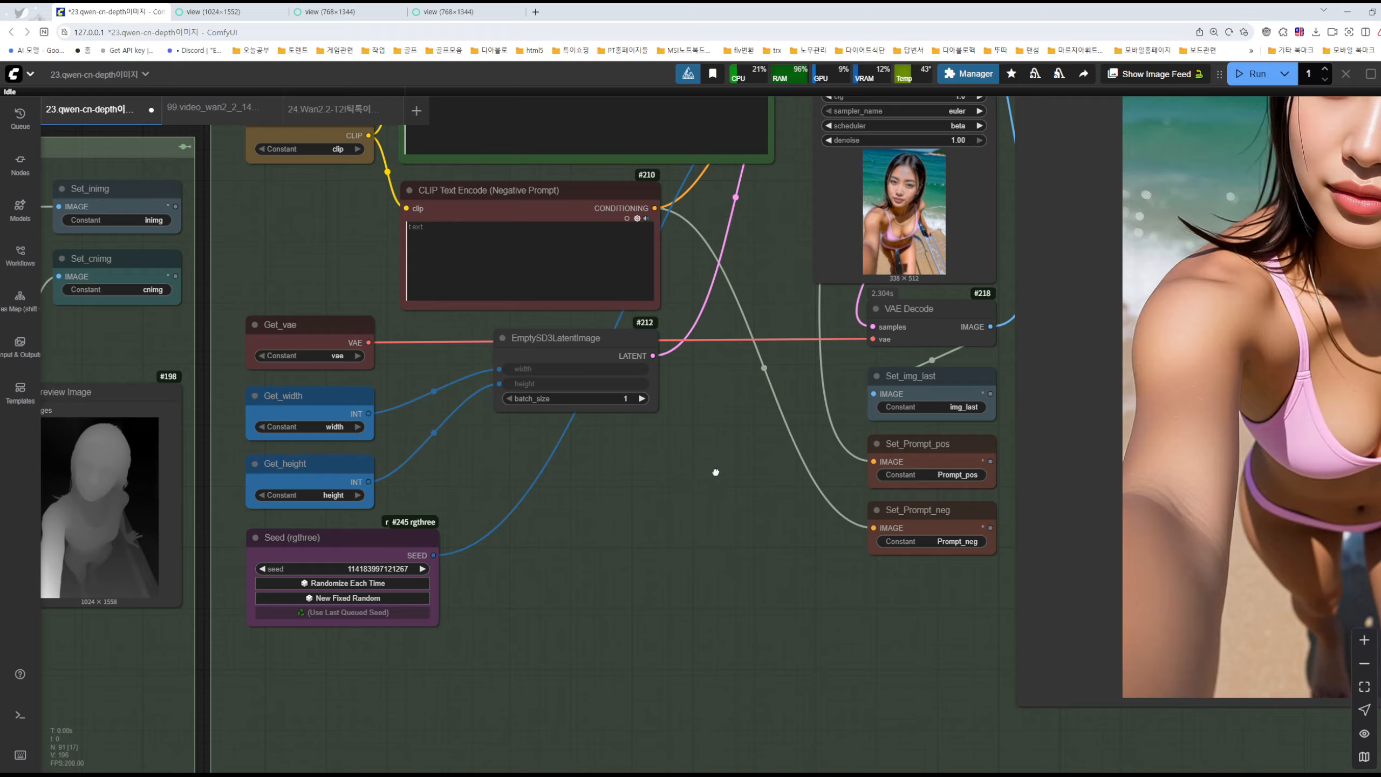
{"action": "left_click_drag", "start_coordinate": [716, 472], "coordinate": [1273, 407]}
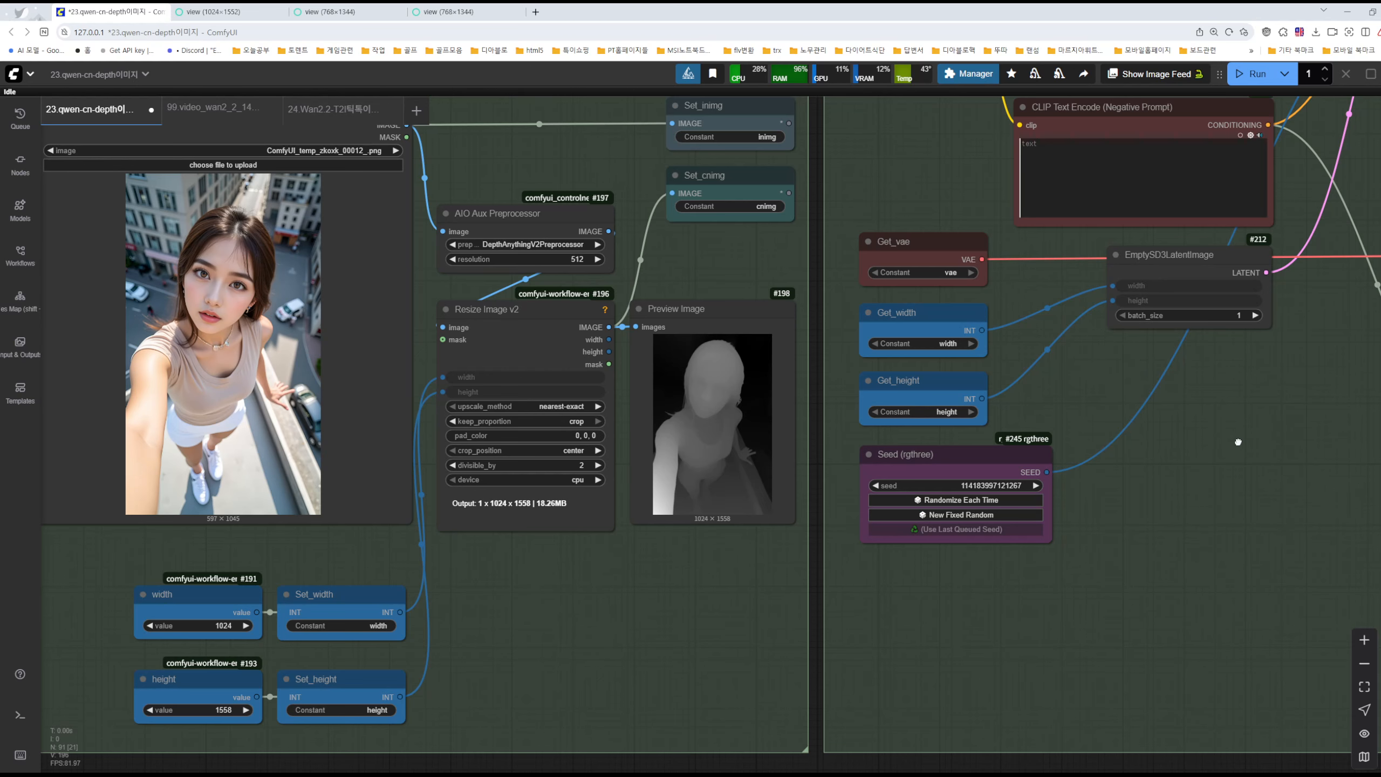
Review the QwenImageDiffsynthControlnet strength and prompt in the Job group against the generated beach selfie.
{"action": "left_click_drag", "start_coordinate": [1238, 442], "coordinate": [1106, 545]}
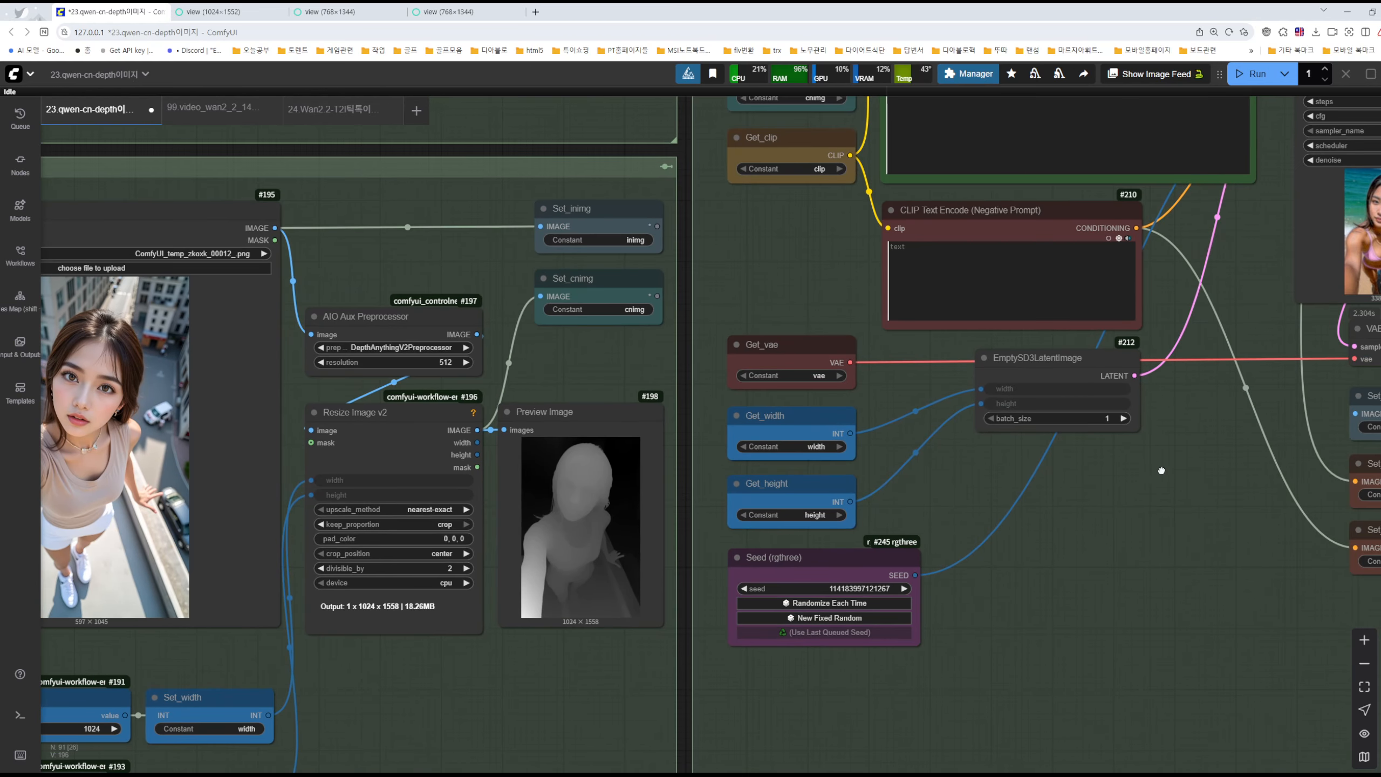
{"action": "left_click_drag", "start_coordinate": [1161, 470], "coordinate": [687, 619]}
{"action": "left_click_drag", "start_coordinate": [767, 450], "coordinate": [756, 620]}
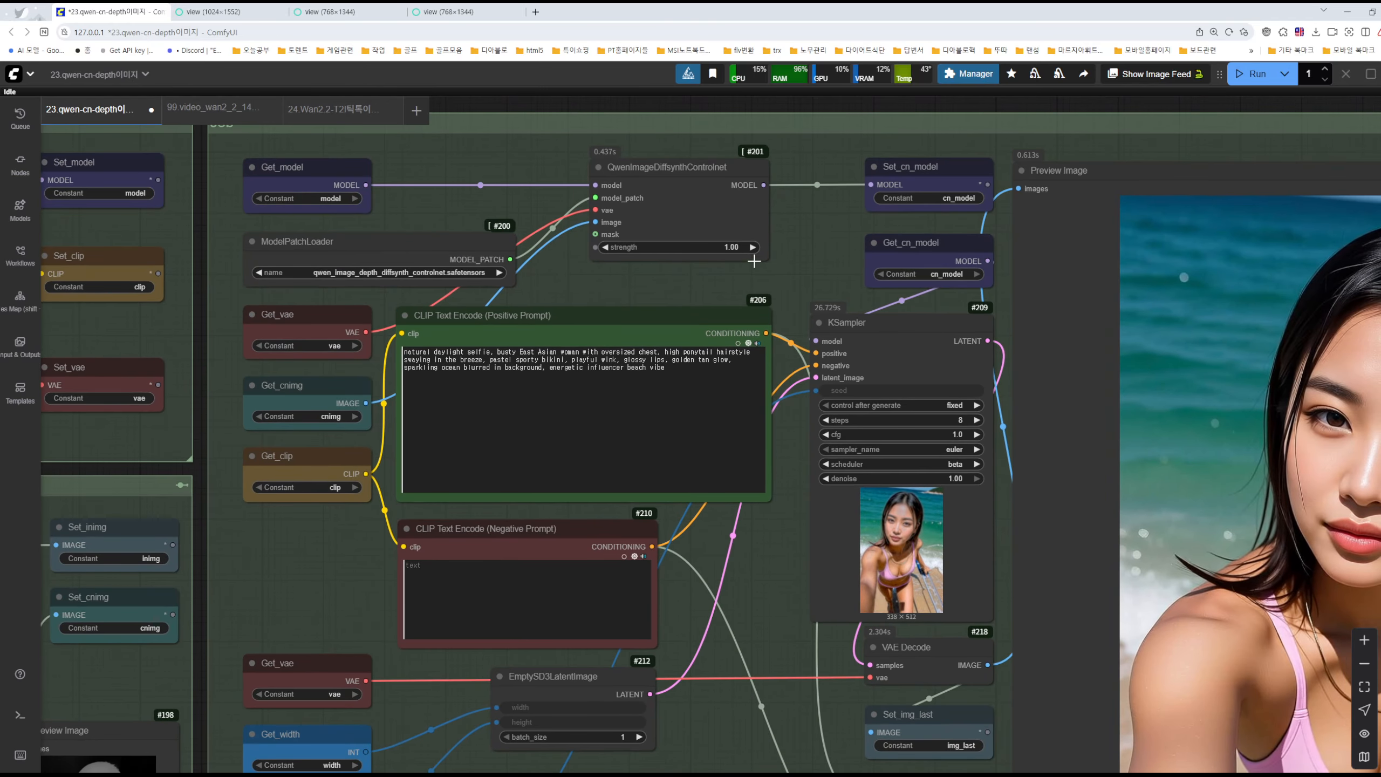
{"action": "scroll", "coordinate": [707, 245], "scroll_direction": "up", "scroll_amount": 3}
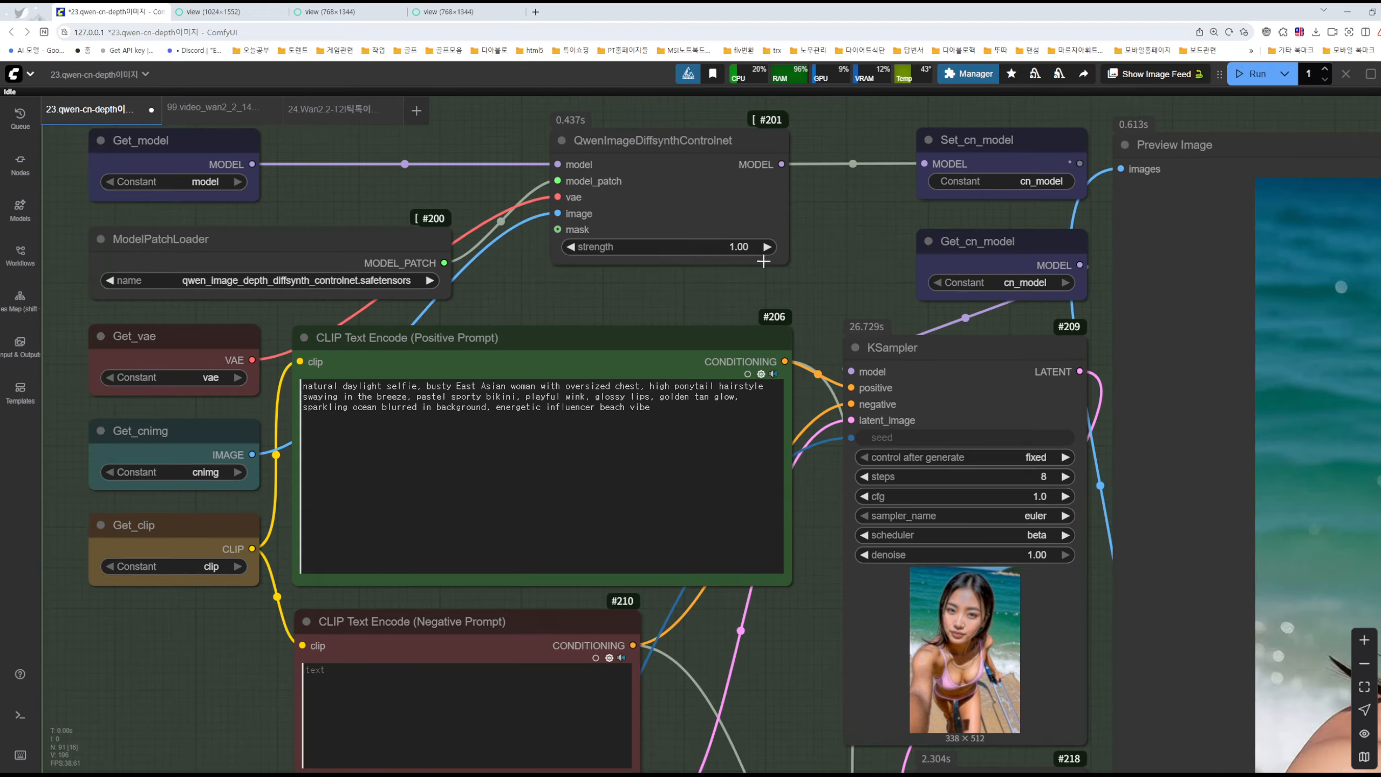
{"action": "scroll", "coordinate": [763, 261], "scroll_direction": "down", "scroll_amount": 2}
{"action": "left_click_drag", "start_coordinate": [779, 569], "coordinate": [289, 276]}
{"action": "scroll", "coordinate": [1233, 583], "scroll_direction": "down", "scroll_amount": 4}
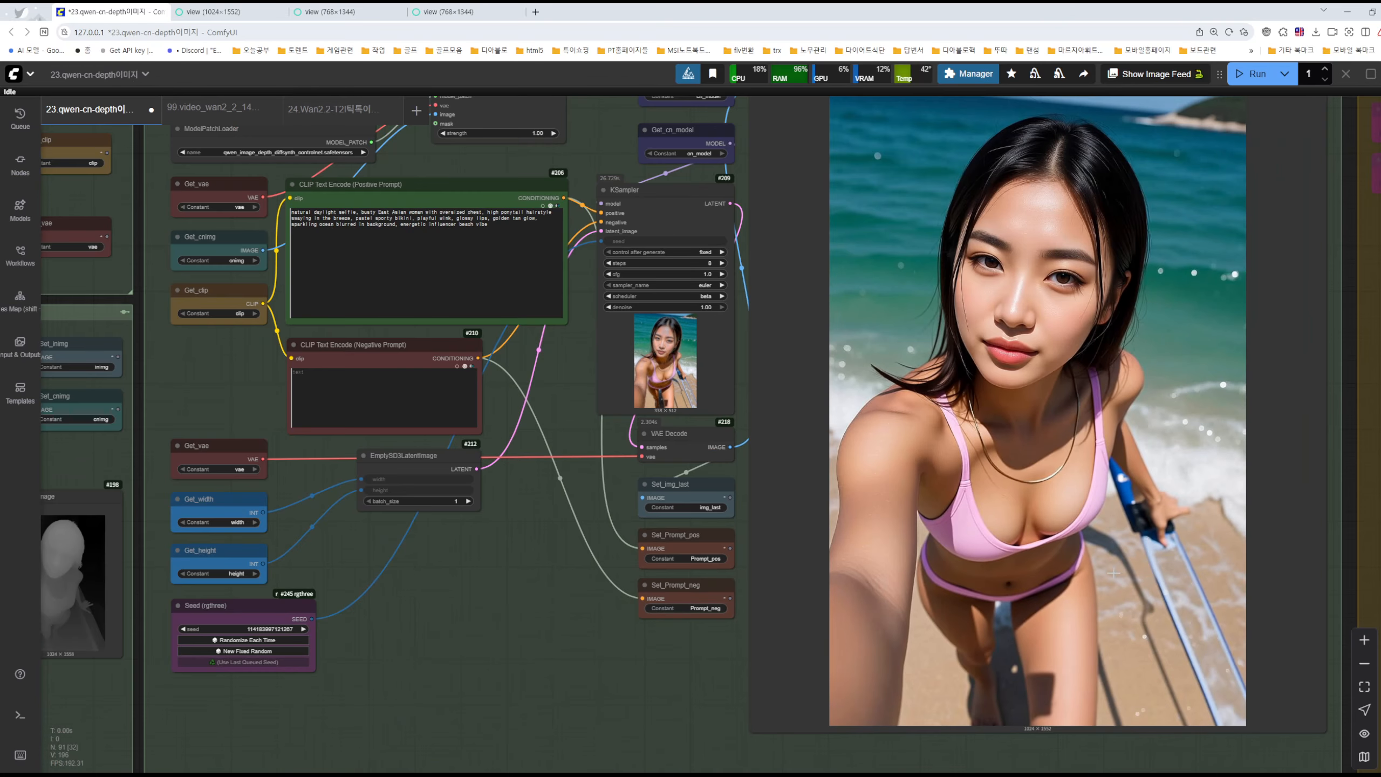
{"action": "left_click_drag", "start_coordinate": [561, 420], "coordinate": [48, 518]}
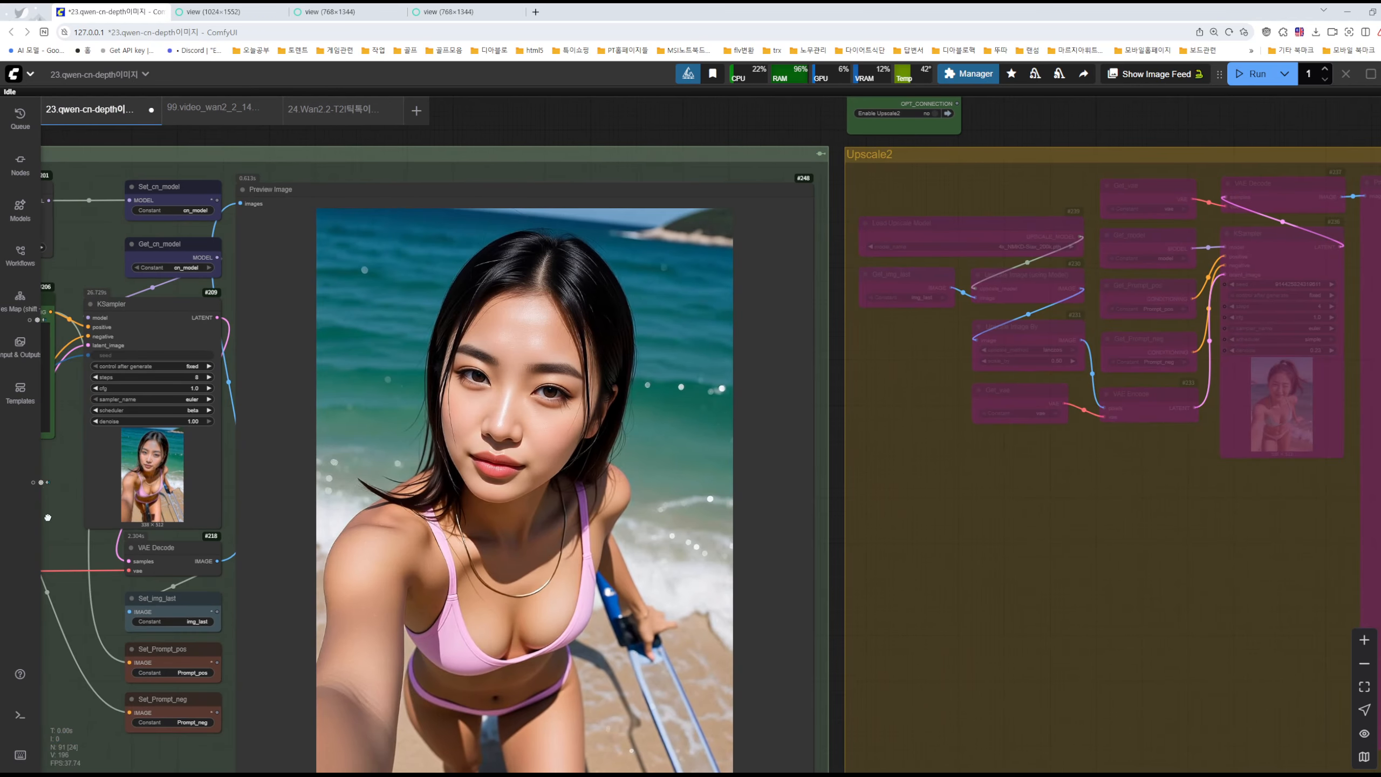
Enable the Upscale2 group in the Fast Groups Bypasser, look over its nodes, and bypass it again.
{"action": "scroll", "coordinate": [1283, 526], "scroll_direction": "up", "scroll_amount": 2}
{"action": "left_click_drag", "start_coordinate": [1029, 516], "coordinate": [292, 475]}
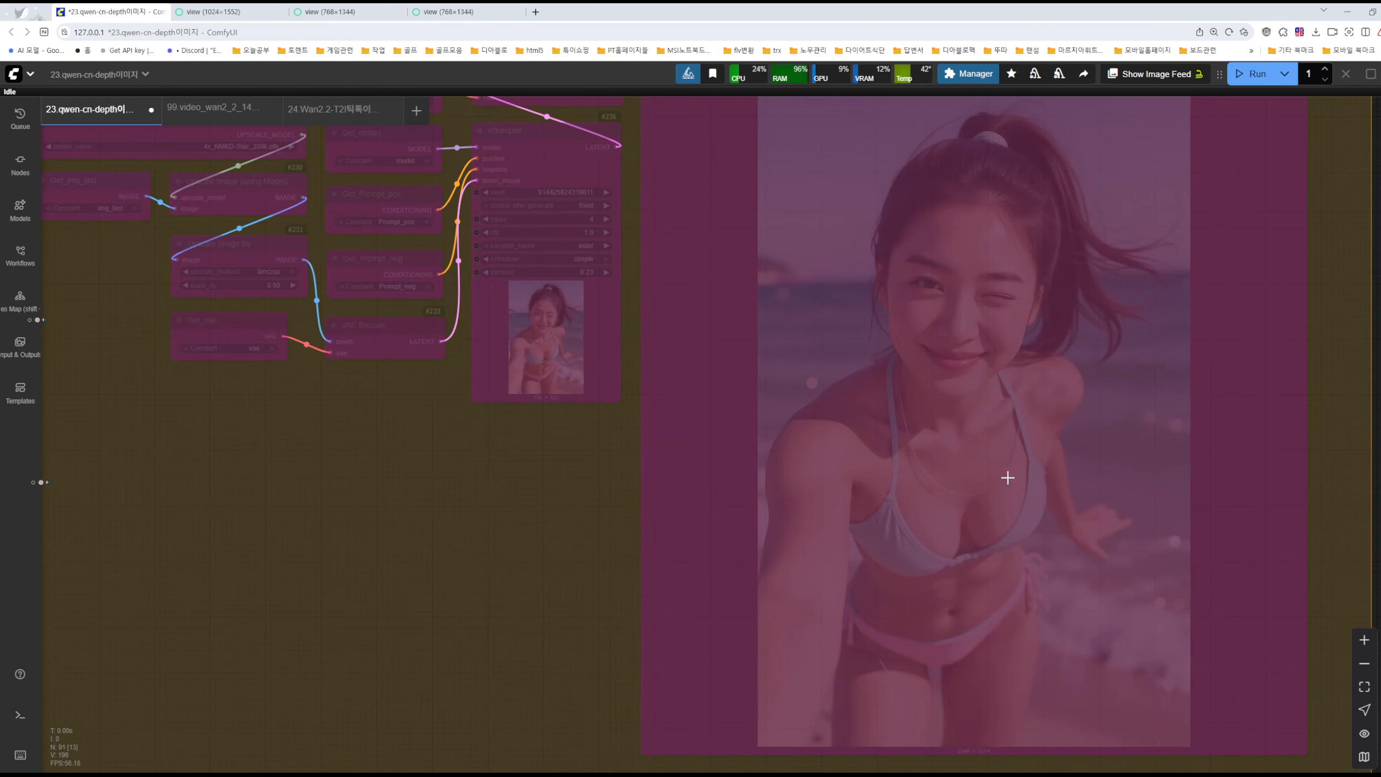
{"action": "left_click_drag", "start_coordinate": [456, 439], "coordinate": [680, 664]}
{"action": "scroll", "coordinate": [680, 664], "scroll_direction": "down", "scroll_amount": 1}
{"action": "left_click", "coordinate": [379, 252]}
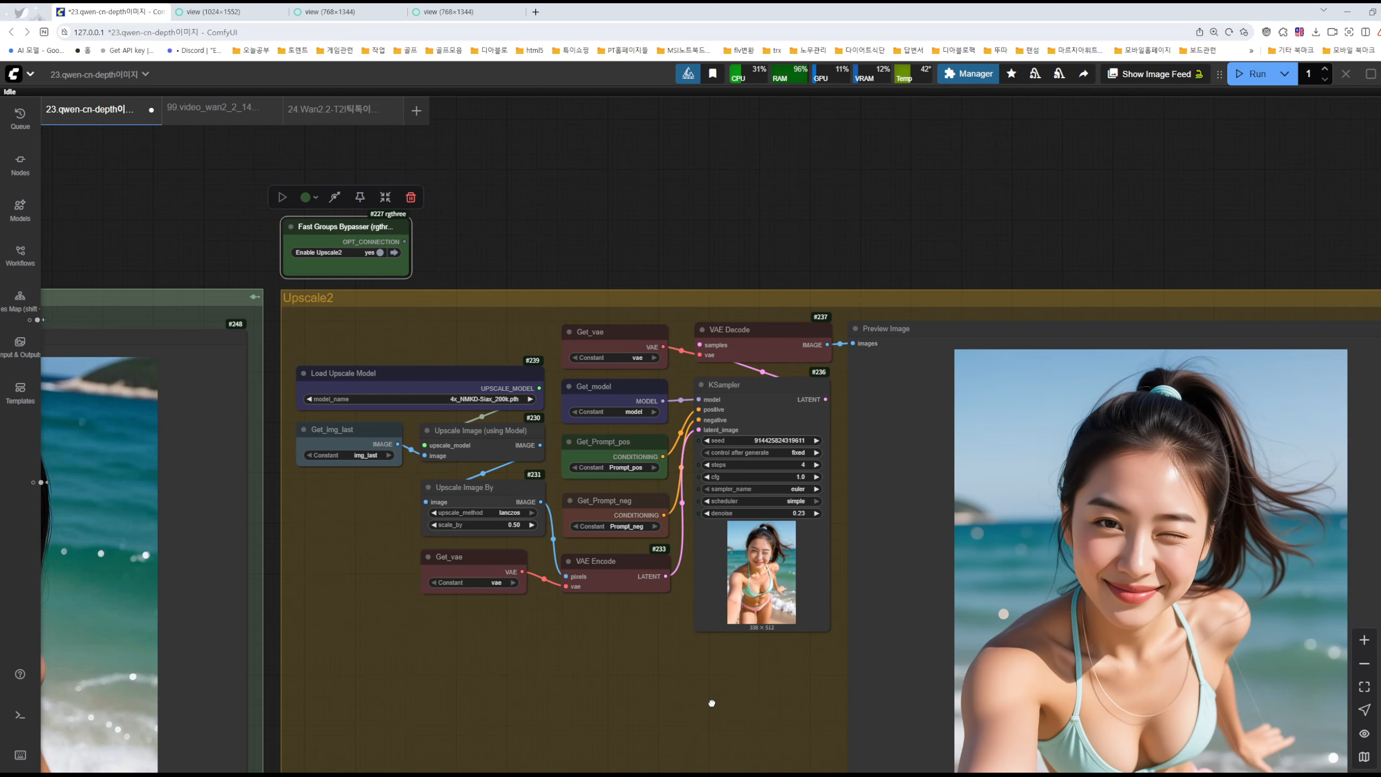
{"action": "left_click_drag", "start_coordinate": [1204, 719], "coordinate": [999, 569]}
{"action": "left_click_drag", "start_coordinate": [543, 592], "coordinate": [1159, 674]}
{"action": "left_click", "coordinate": [790, 186]}
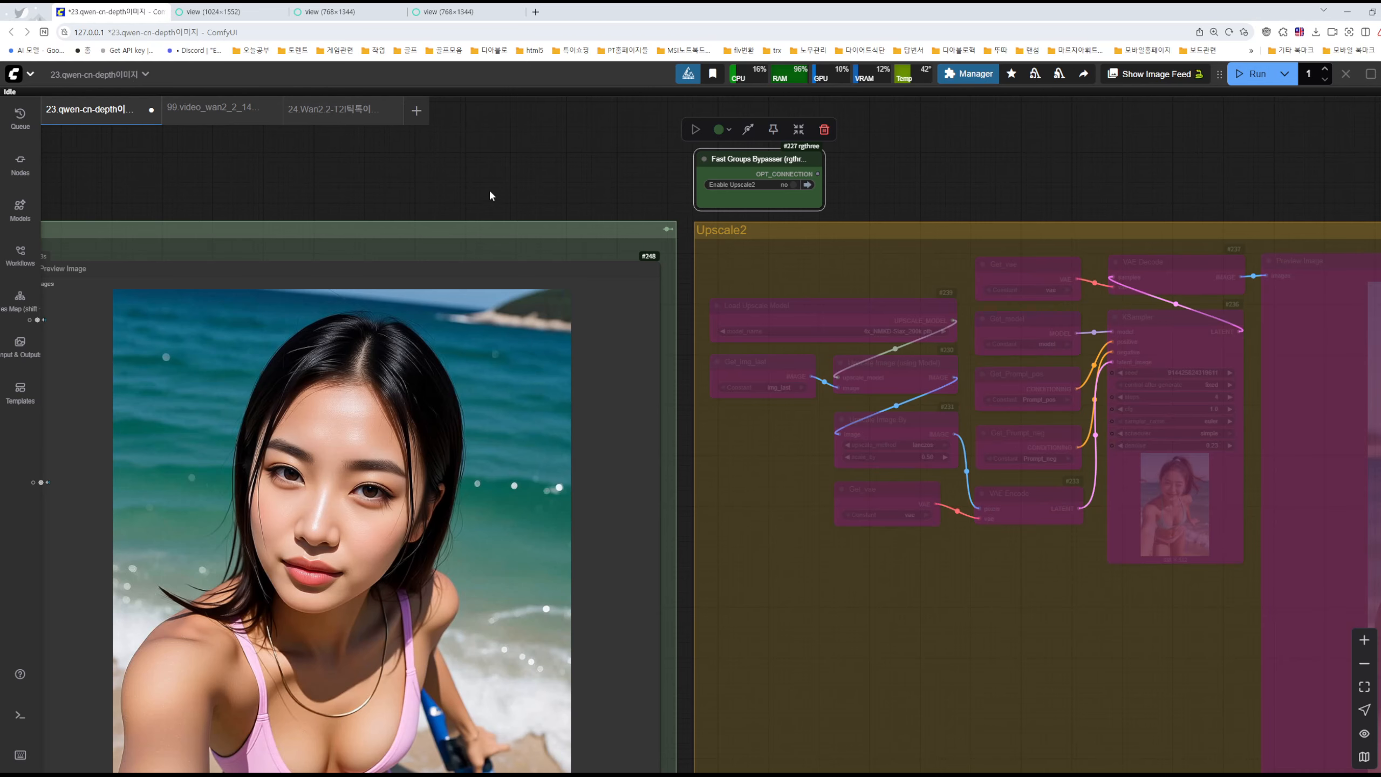
Set the QwenImageDiffsynthControlnet strength to 0.75 and run the workflow.
{"action": "left_click_drag", "start_coordinate": [490, 196], "coordinate": [1172, 226]}
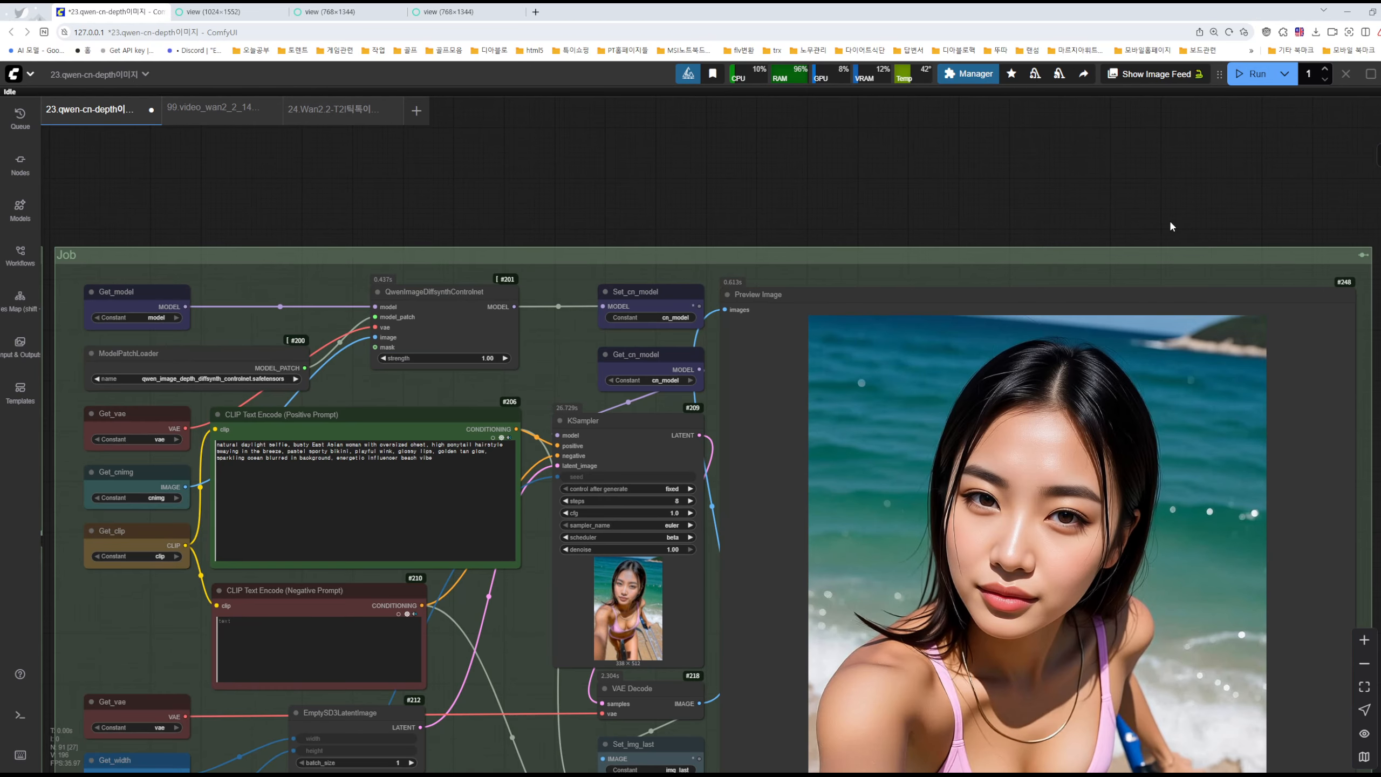
{"action": "left_click", "coordinate": [484, 357]}
{"action": "type", "text": "0.75"}
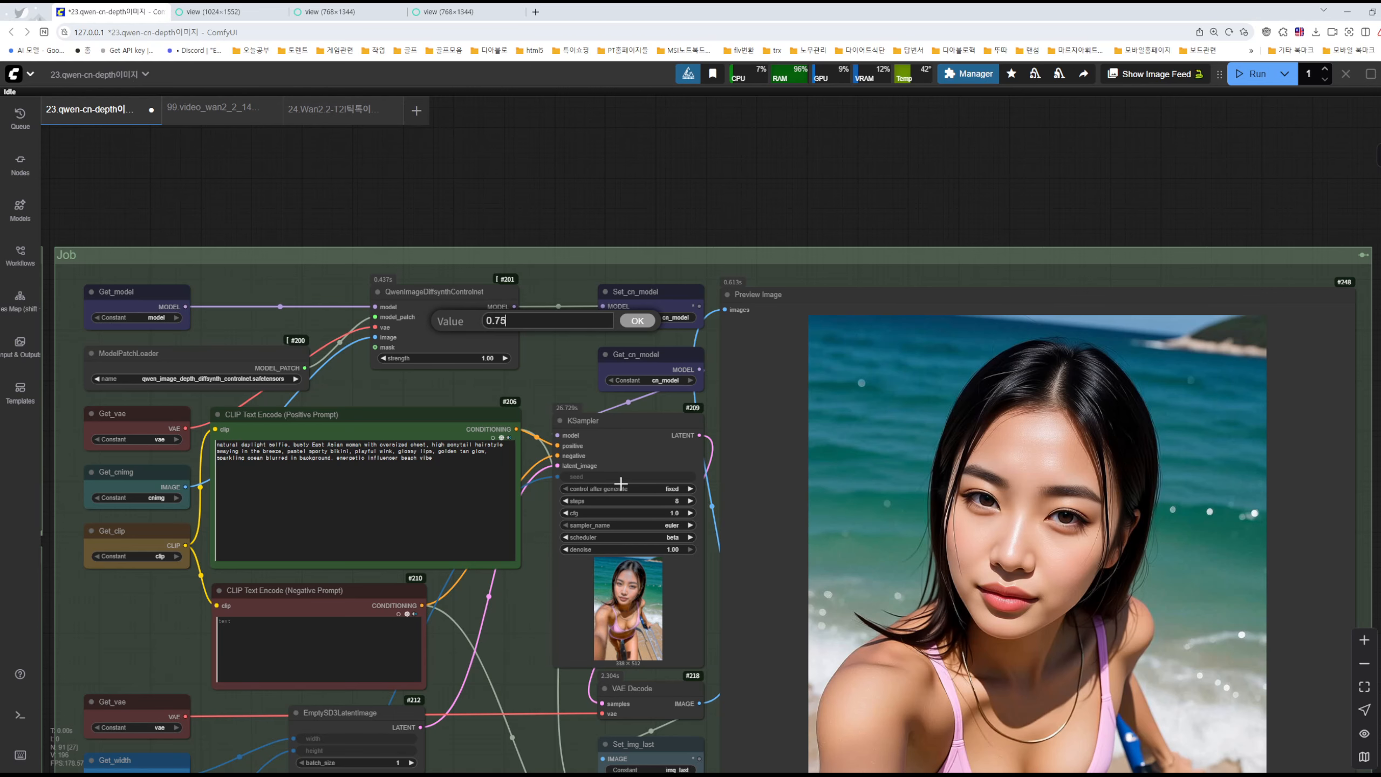
{"action": "key", "text": "Return"}
{"action": "left_click", "coordinate": [1251, 73]}
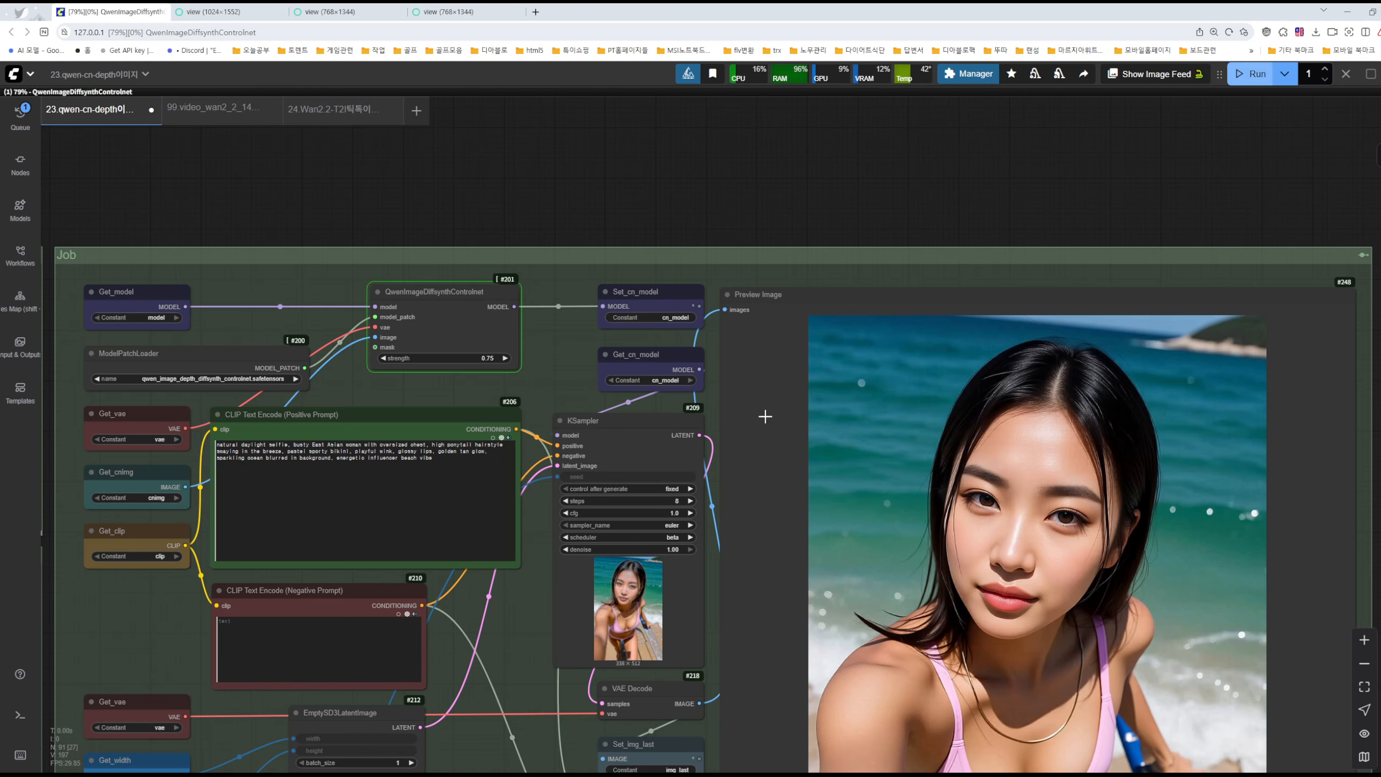
Follow the KSampler run and mark the Load Diffusion Model node in the Model group.
{"action": "scroll", "coordinate": [538, 353], "scroll_direction": "down", "scroll_amount": 5}
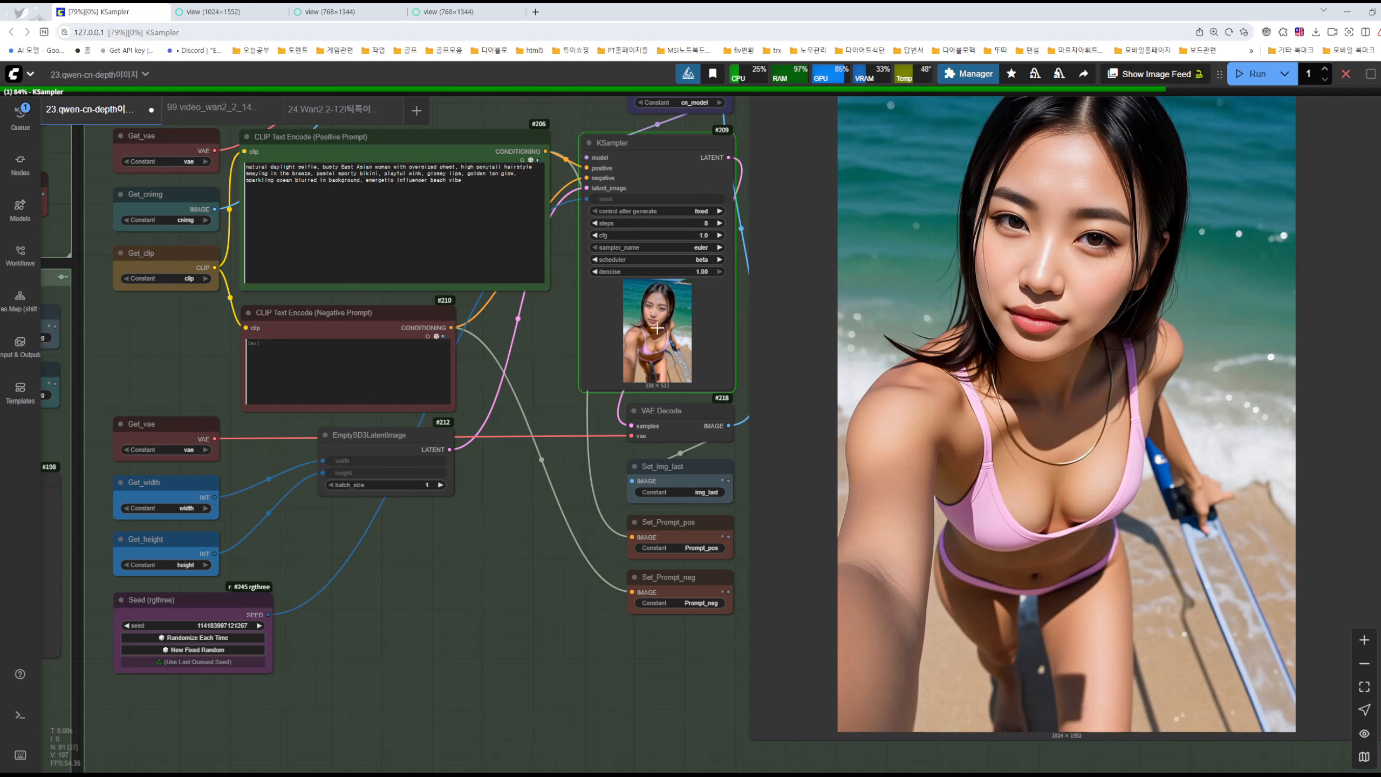
{"action": "left_click_drag", "start_coordinate": [540, 366], "coordinate": [452, 505]}
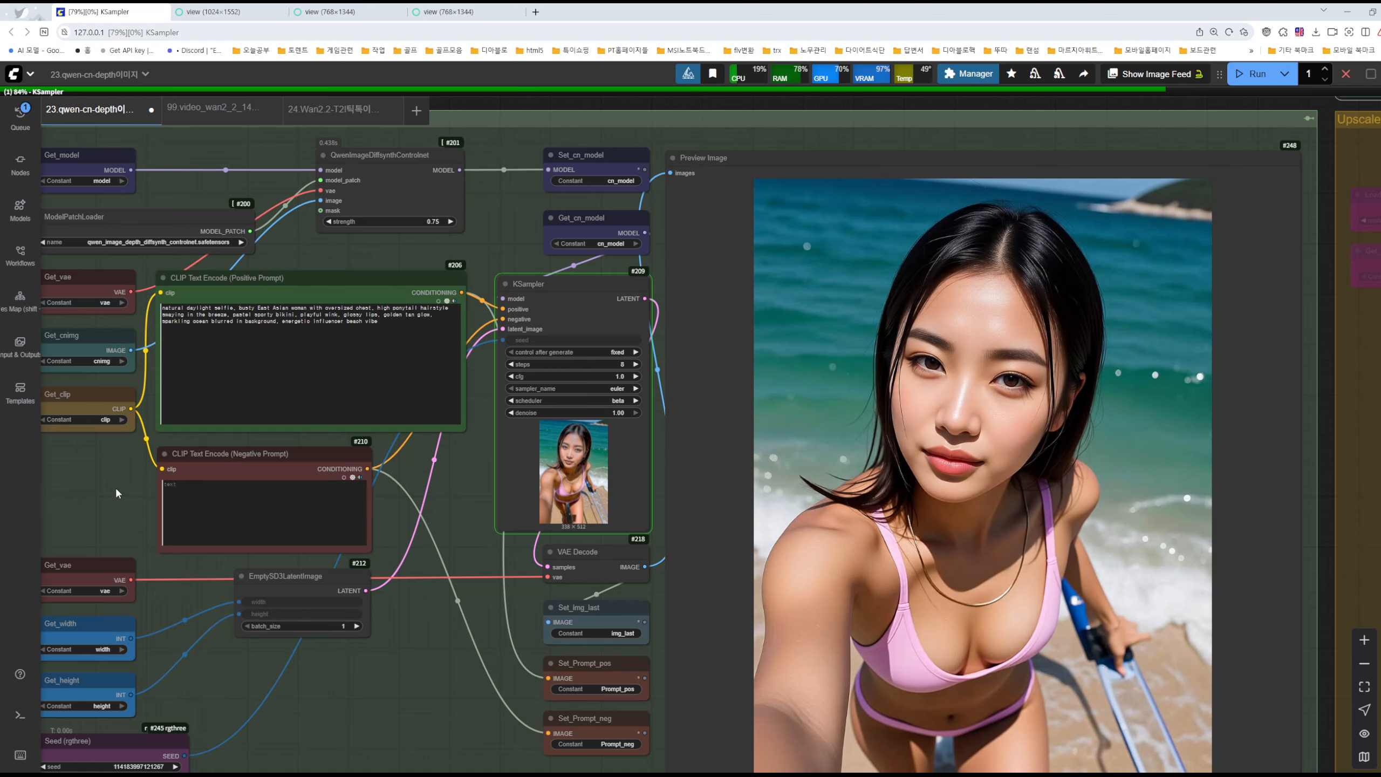
{"action": "left_click_drag", "start_coordinate": [116, 489], "coordinate": [916, 549]}
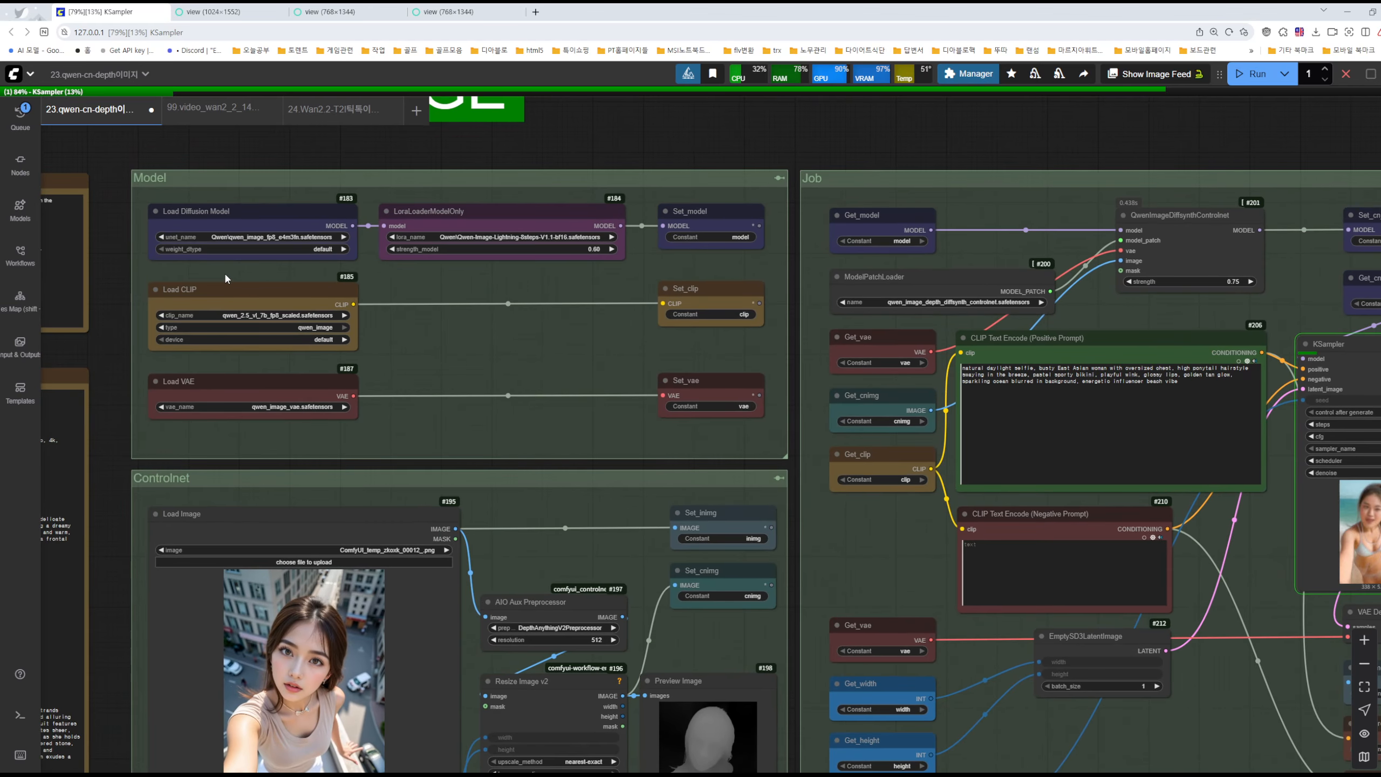
{"action": "key", "text": "ctrl+1"}
{"action": "left_click", "coordinate": [285, 246]}
{"action": "mouse_move", "coordinate": [286, 254]}
{"action": "left_mouse_down"}
{"action": "mouse_move", "coordinate": [221, 259]}
{"action": "mouse_move", "coordinate": [191, 208]}
{"action": "mouse_move", "coordinate": [220, 204]}
{"action": "left_mouse_up"}
{"action": "key", "text": "Escape"}
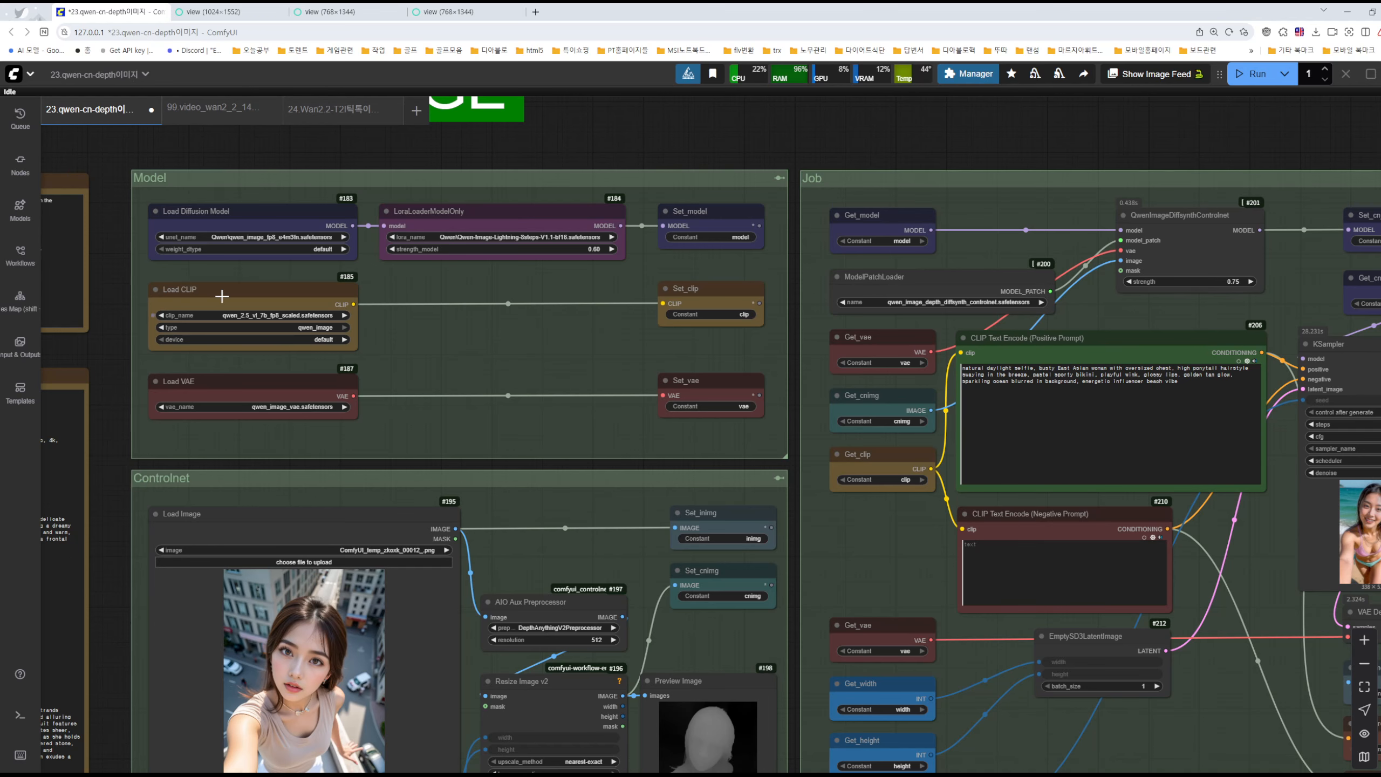
Examine the bypassed Wan IMAGE workflow and the prompt notes between it and the Qwen IMAGE section.
{"action": "left_click_drag", "start_coordinate": [546, 364], "coordinate": [324, 354]}
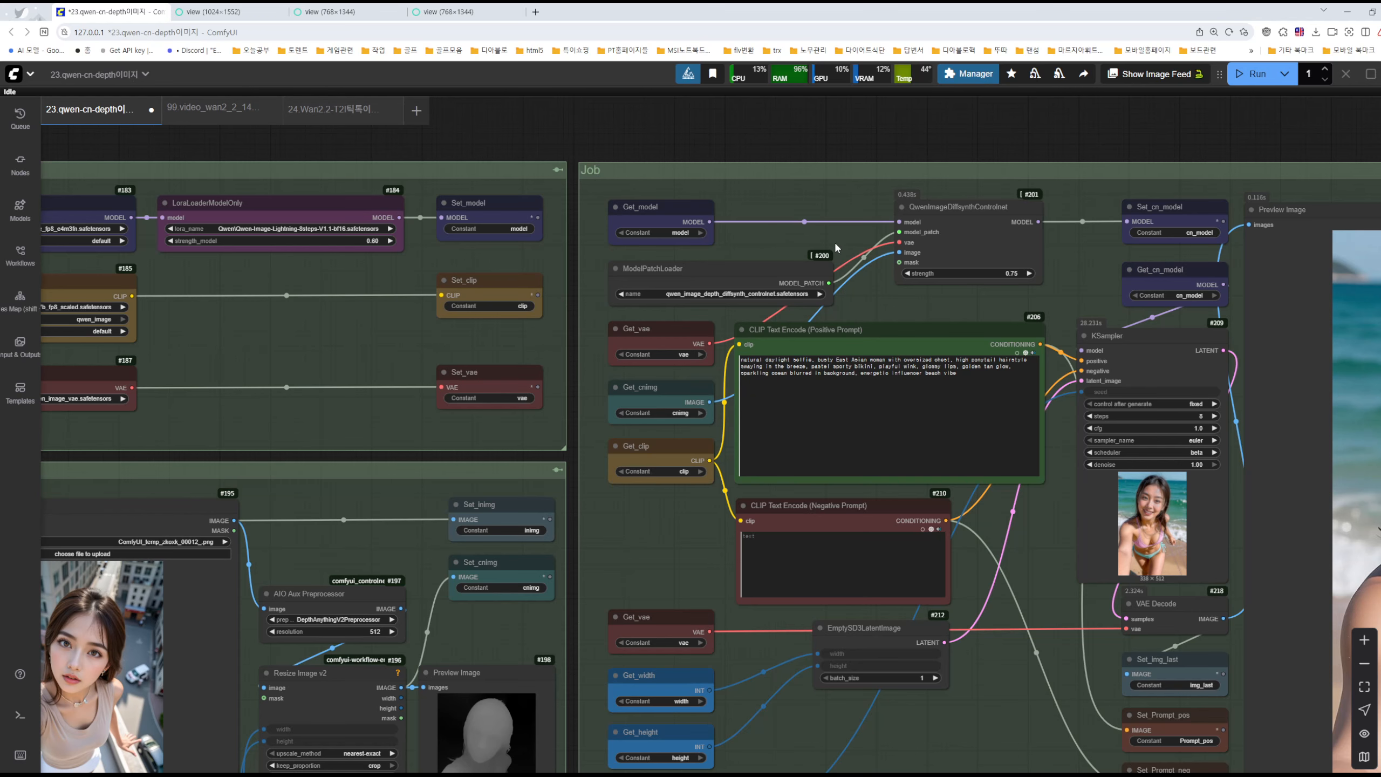
{"action": "left_click_drag", "start_coordinate": [815, 125], "coordinate": [785, 544]}
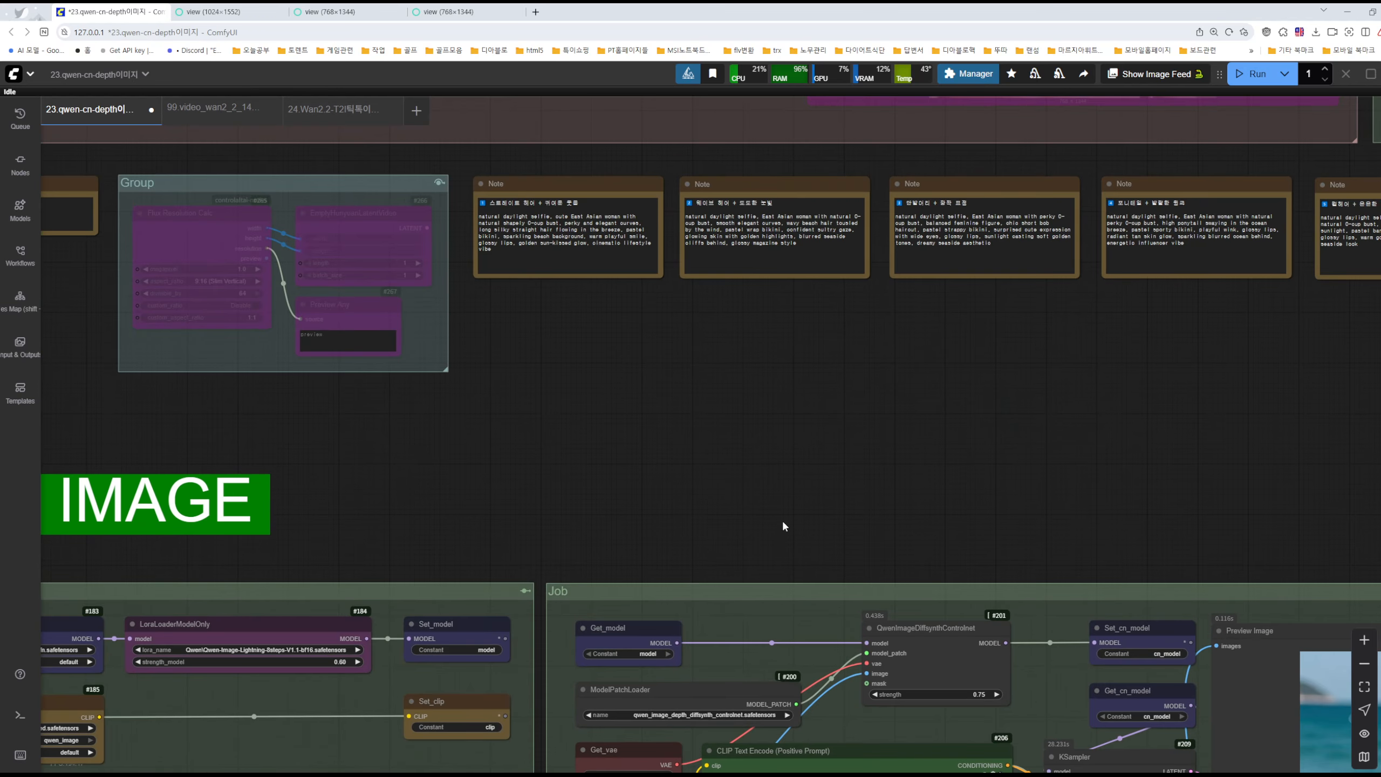
{"action": "scroll", "coordinate": [771, 435], "scroll_direction": "down", "scroll_amount": 3}
{"action": "left_click_drag", "start_coordinate": [802, 454], "coordinate": [764, 639]}
{"action": "left_click_drag", "start_coordinate": [681, 357], "coordinate": [758, 643]}
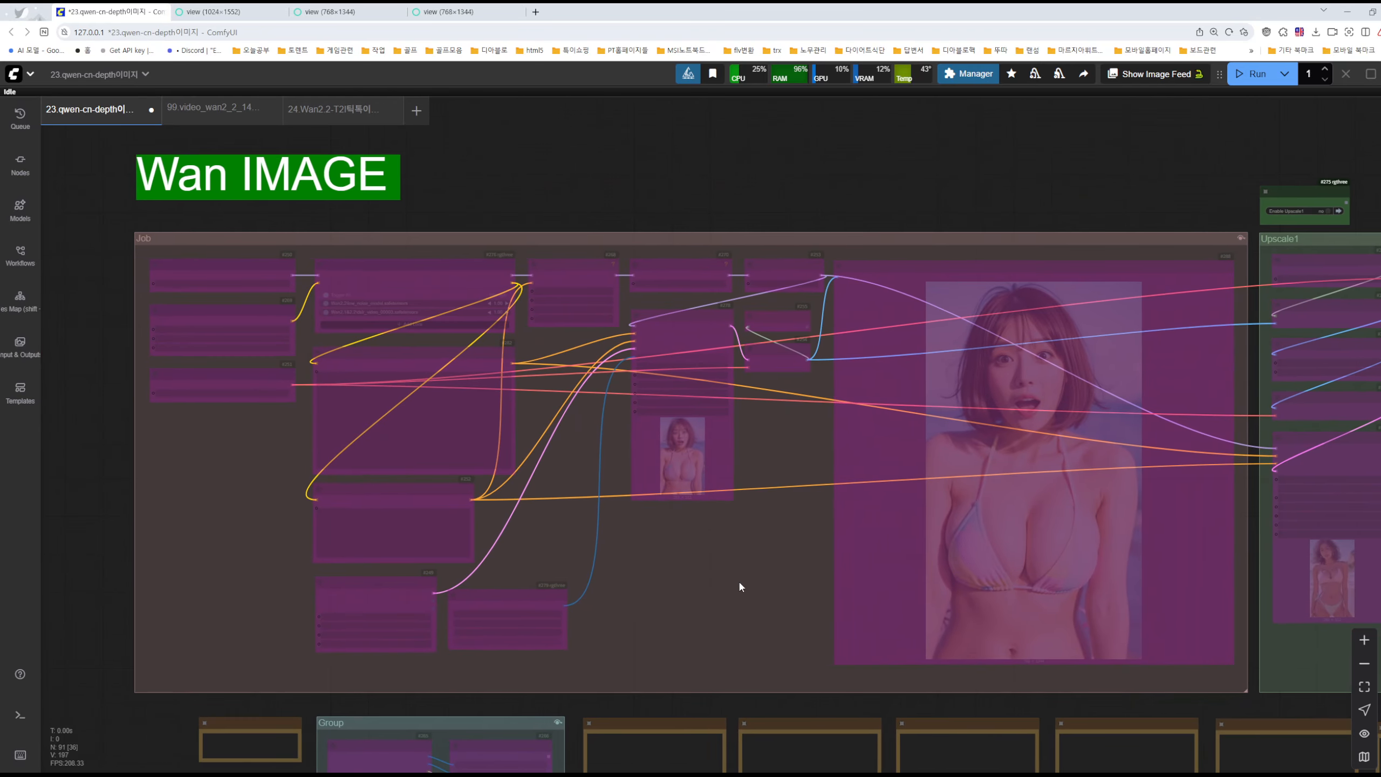
{"action": "scroll", "coordinate": [728, 569], "scroll_direction": "up", "scroll_amount": 2}
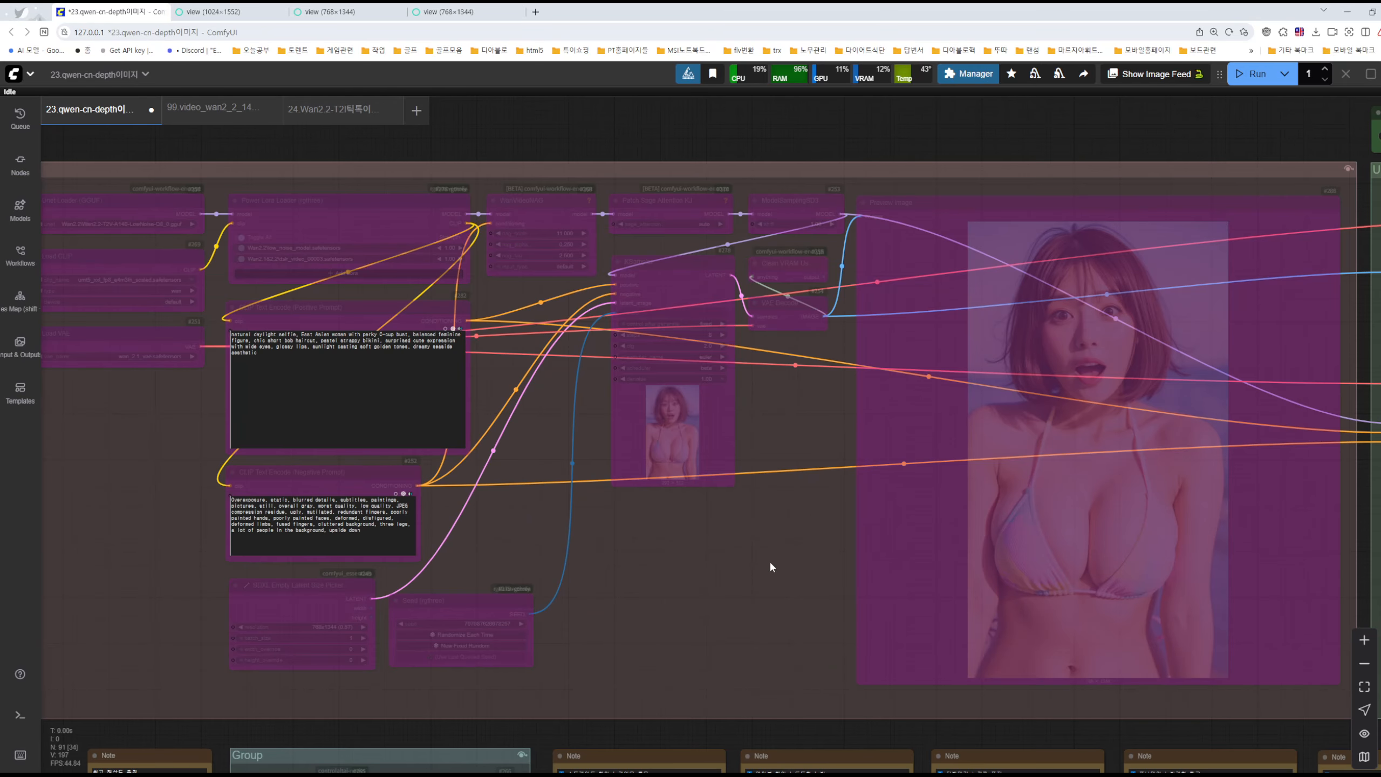
{"action": "scroll", "coordinate": [740, 520], "scroll_direction": "down", "scroll_amount": 2}
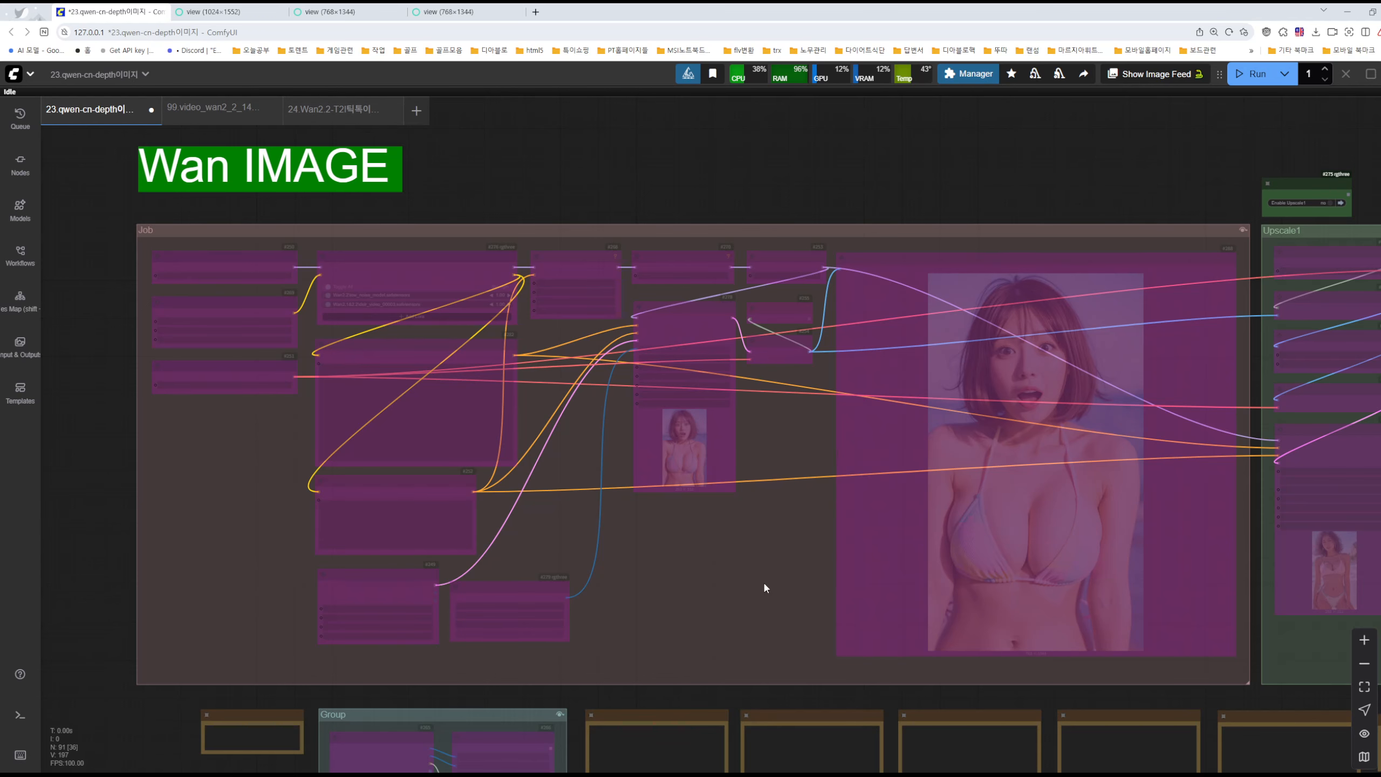
{"action": "left_click_drag", "start_coordinate": [765, 585], "coordinate": [580, 498]}
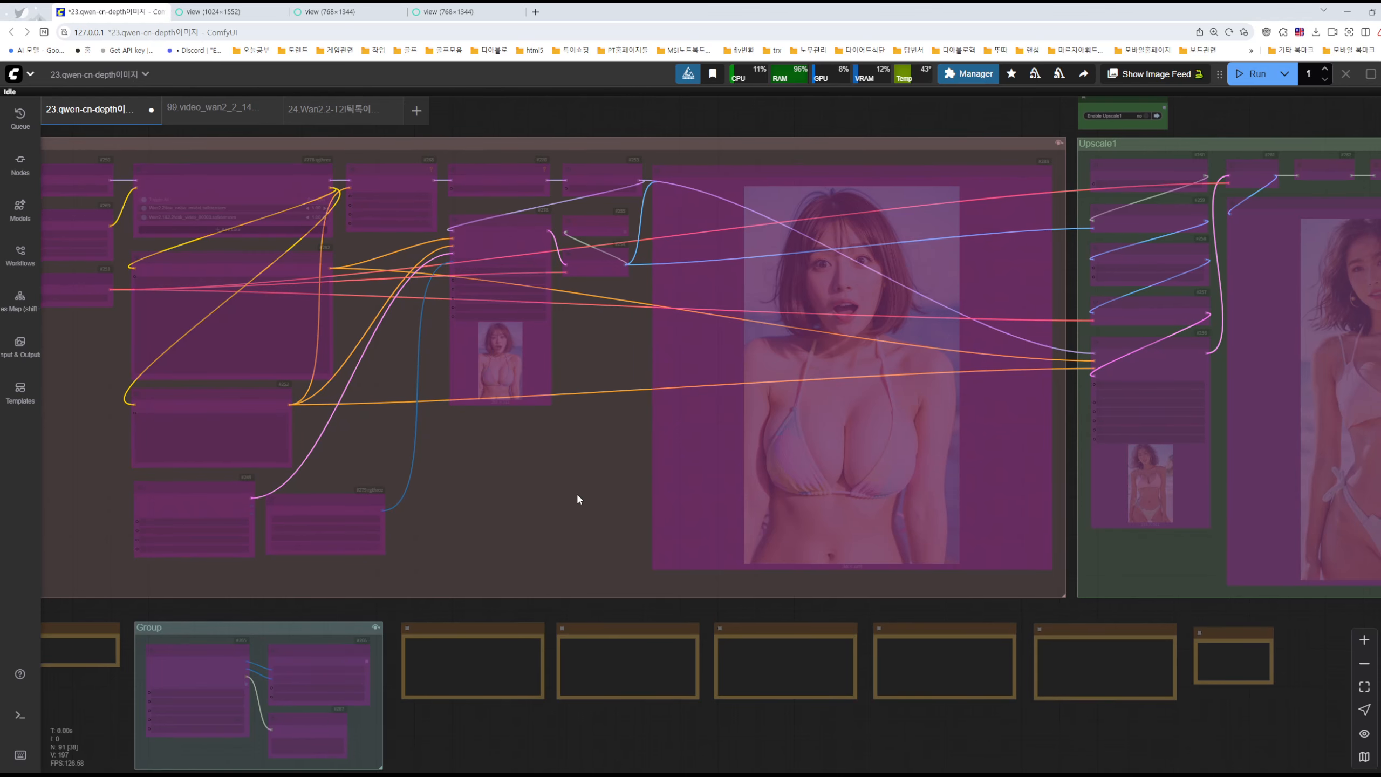
Compare the new beach selfie with the rooftop reference photo and its depth map in the Controlnet group.
{"action": "left_click_drag", "start_coordinate": [699, 607], "coordinate": [1032, 134]}
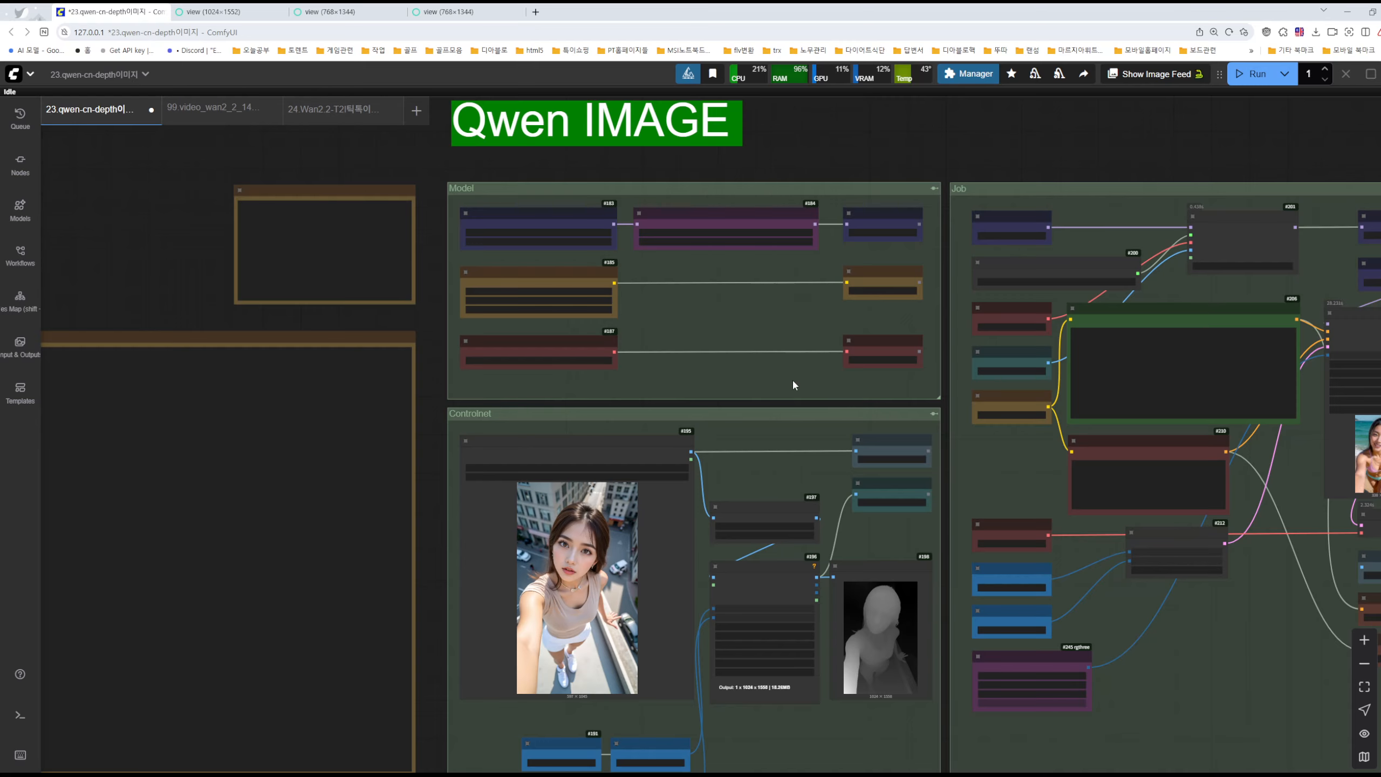
{"action": "left_click_drag", "start_coordinate": [793, 382], "coordinate": [773, 283]}
{"action": "scroll", "coordinate": [570, 484], "scroll_direction": "up", "scroll_amount": 5}
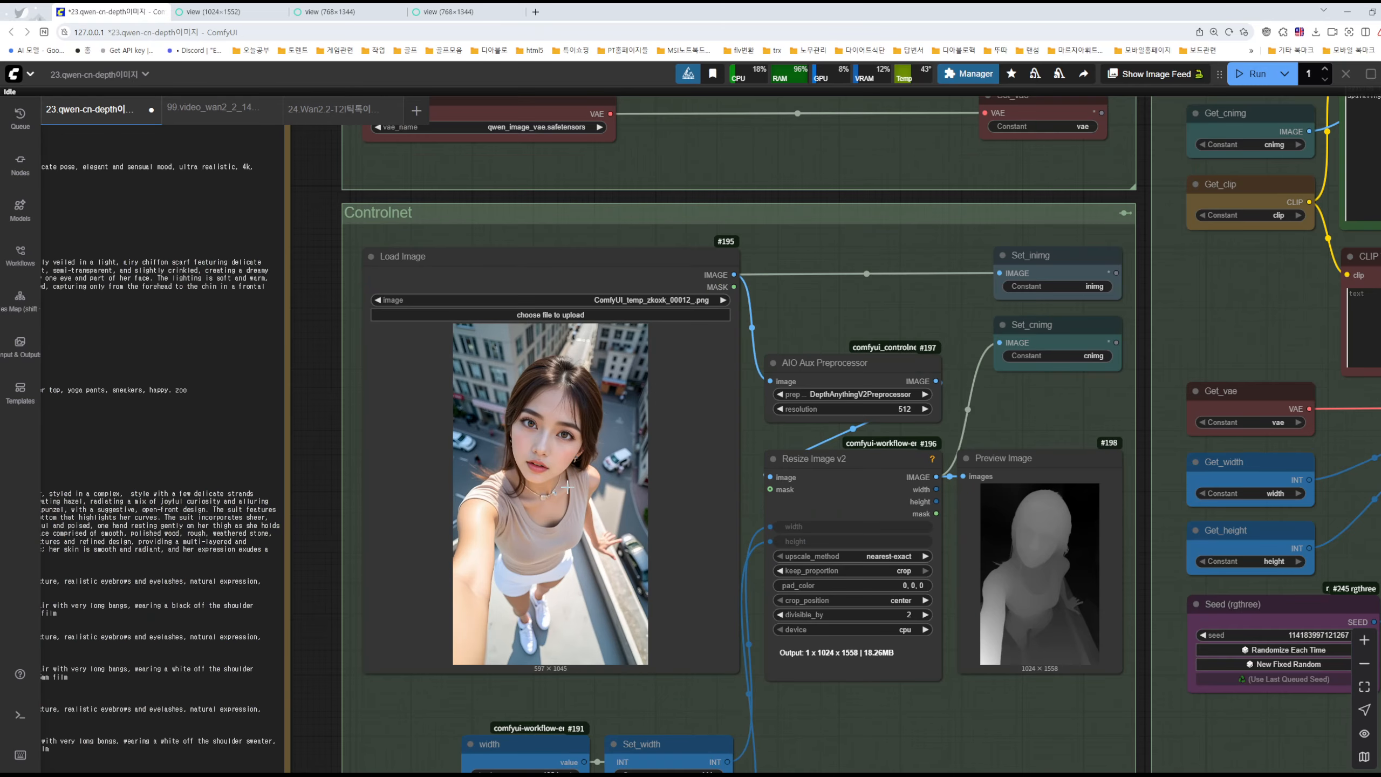
{"action": "left_click_drag", "start_coordinate": [936, 308], "coordinate": [401, 374]}
{"action": "left_click_drag", "start_coordinate": [1178, 327], "coordinate": [556, 437]}
{"action": "scroll", "coordinate": [948, 460], "scroll_direction": "down", "scroll_amount": 3}
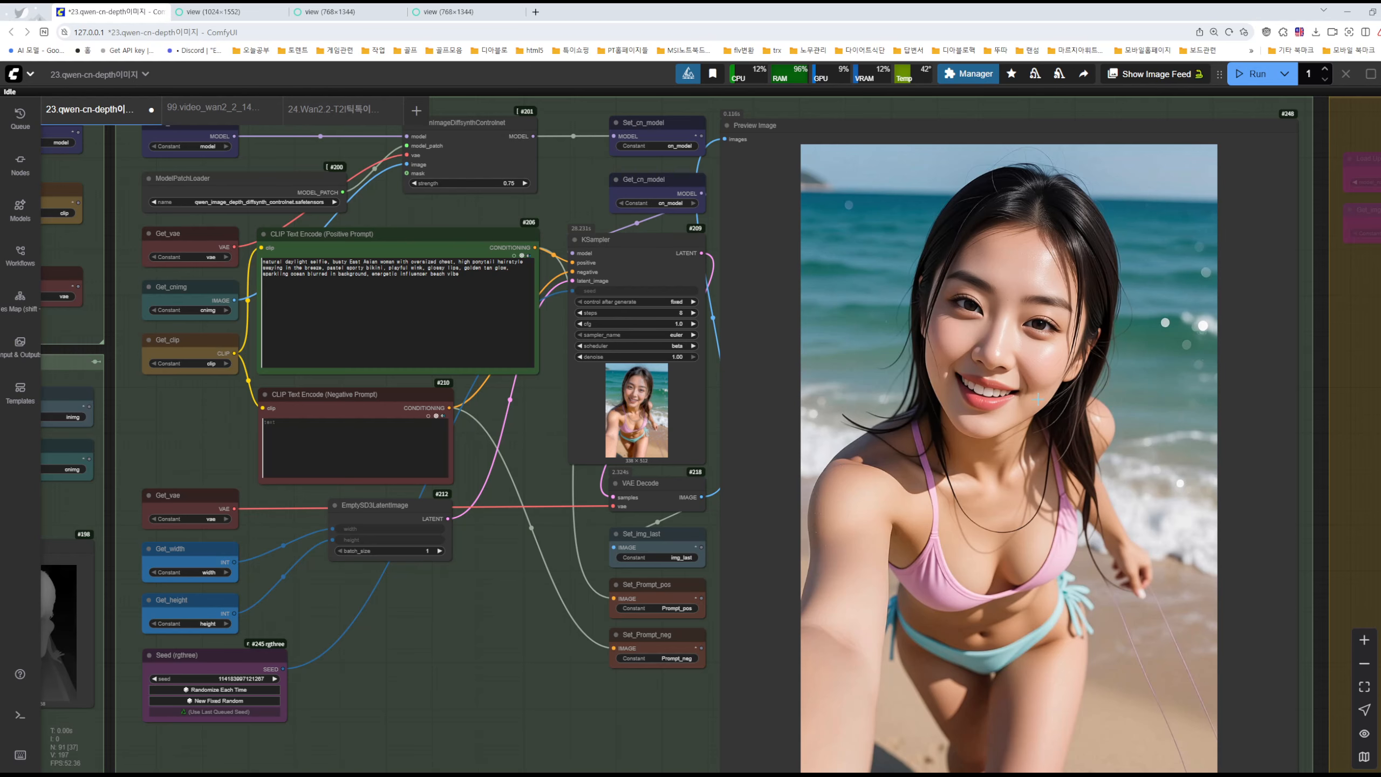
{"action": "scroll", "coordinate": [1038, 398], "scroll_direction": "up", "scroll_amount": 9}
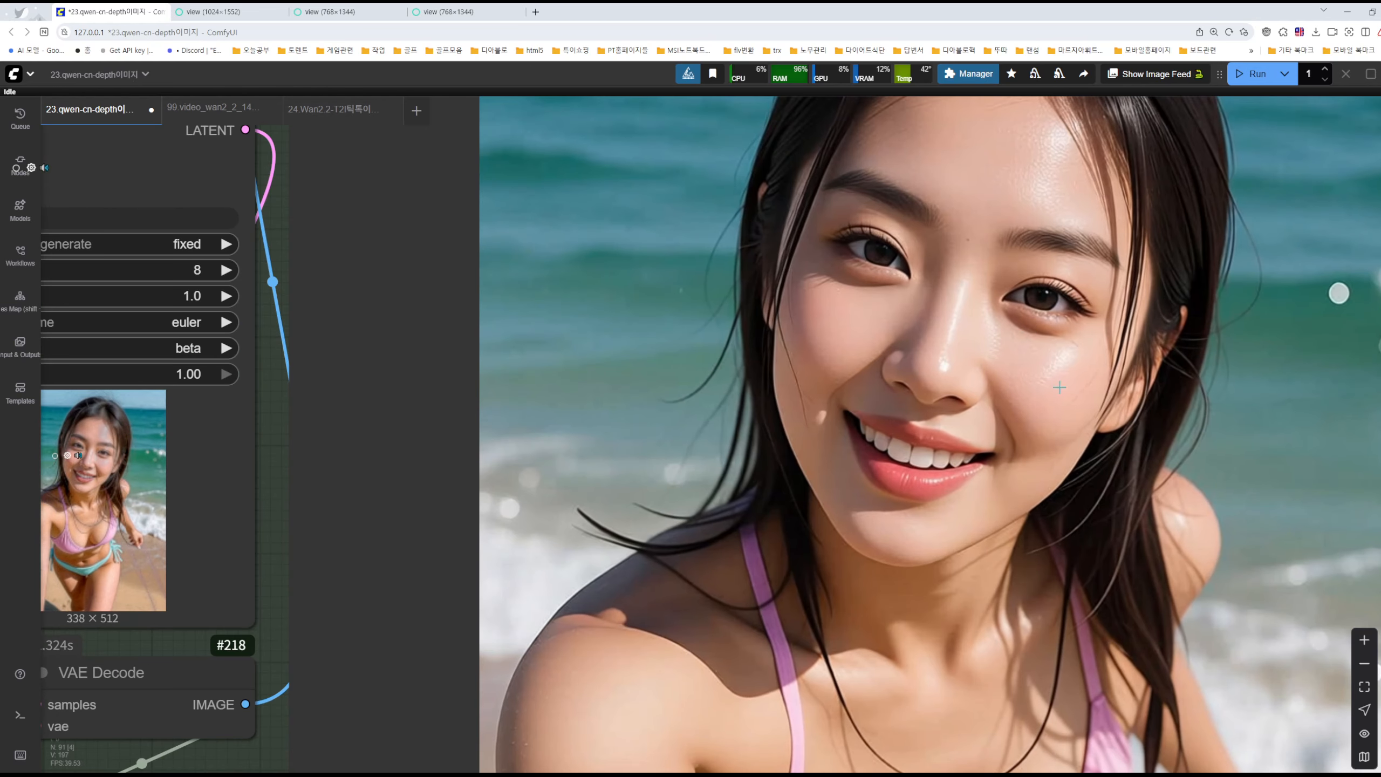
{"action": "scroll", "coordinate": [687, 299], "scroll_direction": "up", "scroll_amount": 1}
{"action": "scroll", "coordinate": [1009, 382], "scroll_direction": "down", "scroll_amount": 12}
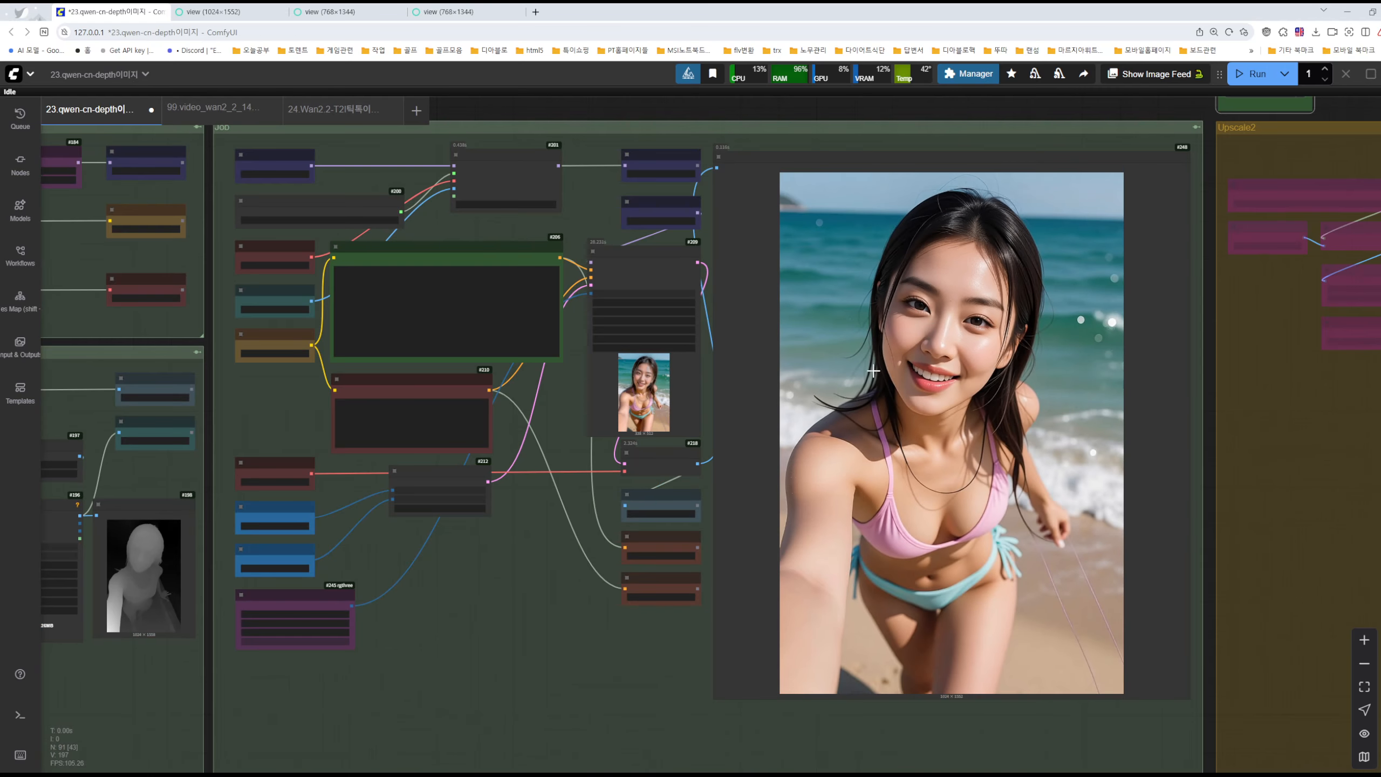
{"action": "scroll", "coordinate": [670, 281], "scroll_direction": "up", "scroll_amount": 8}
Compare the layout of the Wan IMAGE workflow with the Qwen IMAGE workflow.
{"action": "left_click_drag", "start_coordinate": [666, 217], "coordinate": [832, 640]}
{"action": "left_click_drag", "start_coordinate": [605, 105], "coordinate": [618, 340]}
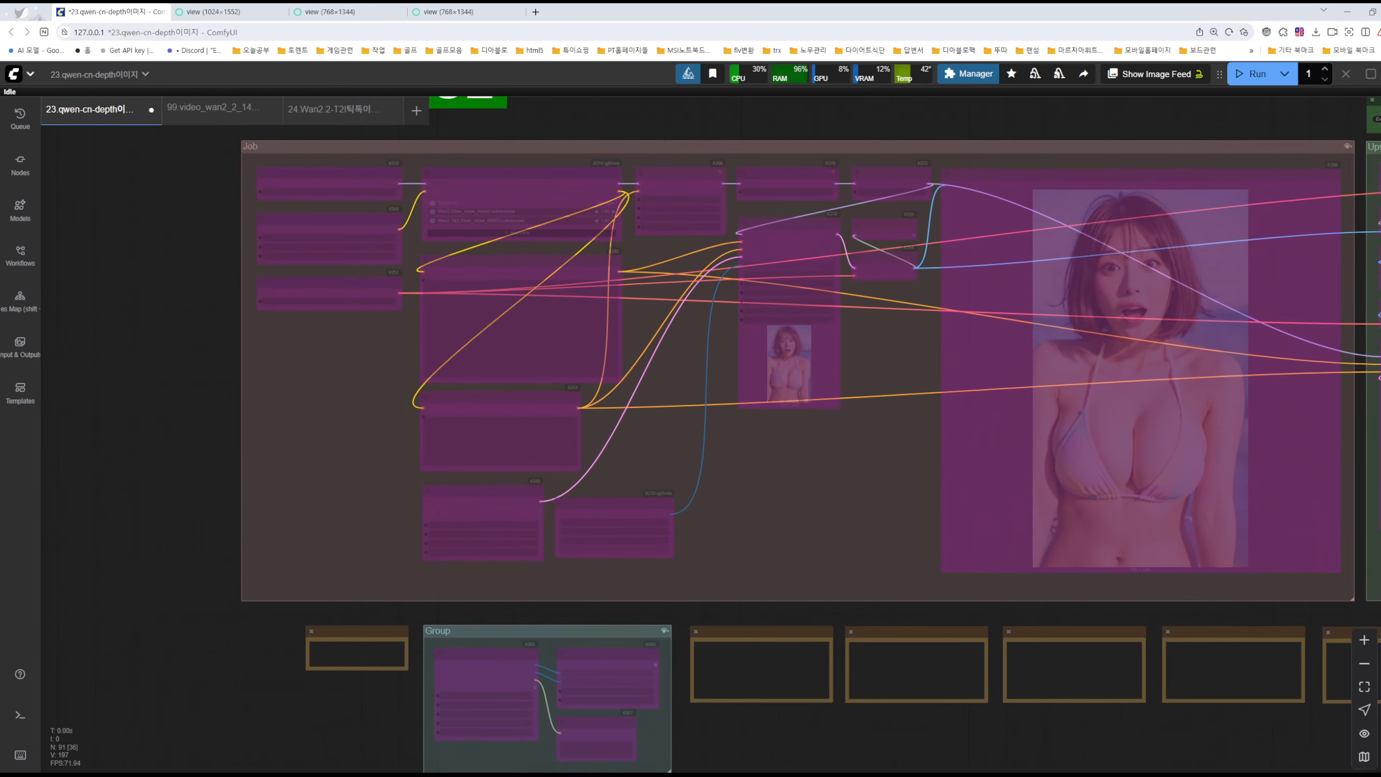
{"action": "left_click_drag", "start_coordinate": [874, 526], "coordinate": [671, 192]}
{"action": "left_click_drag", "start_coordinate": [916, 512], "coordinate": [774, 186]}
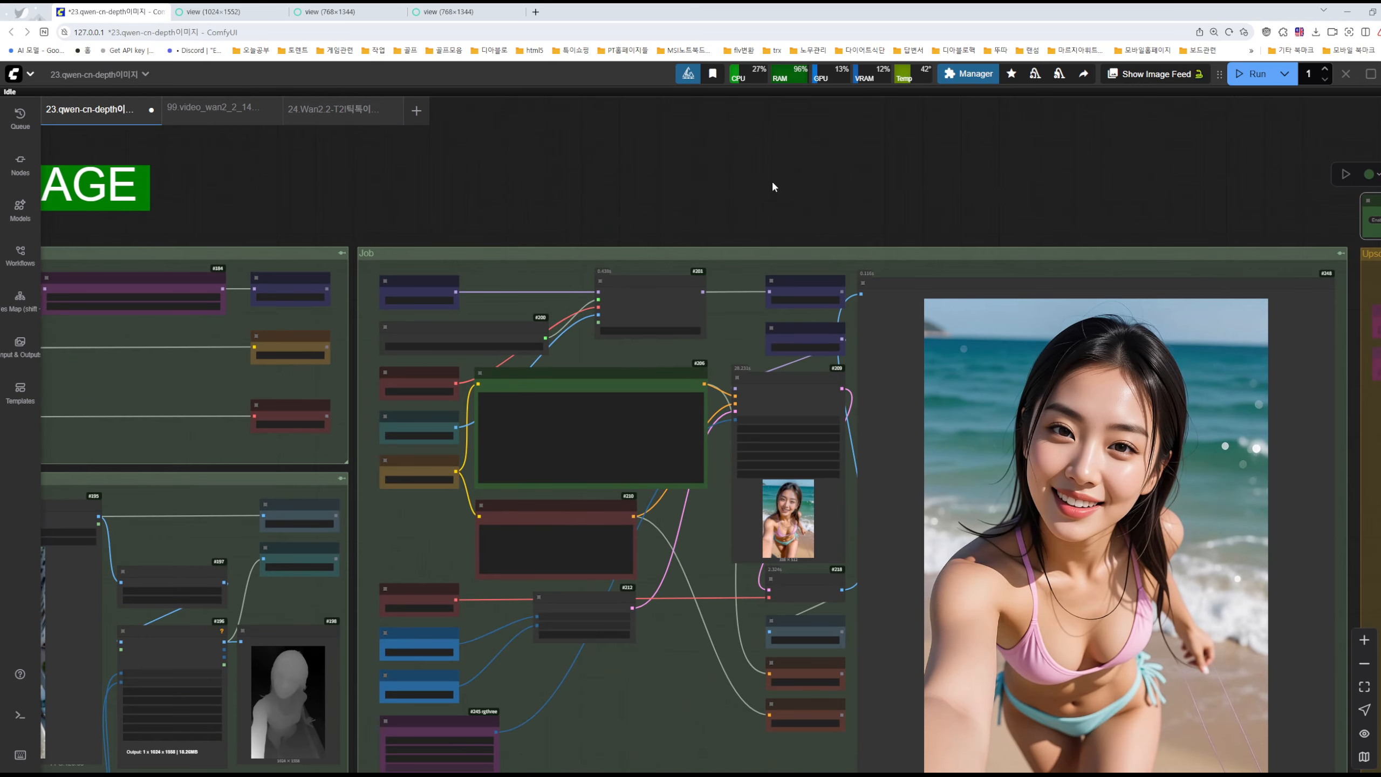
{"action": "left_click_drag", "start_coordinate": [690, 194], "coordinate": [885, 686]}
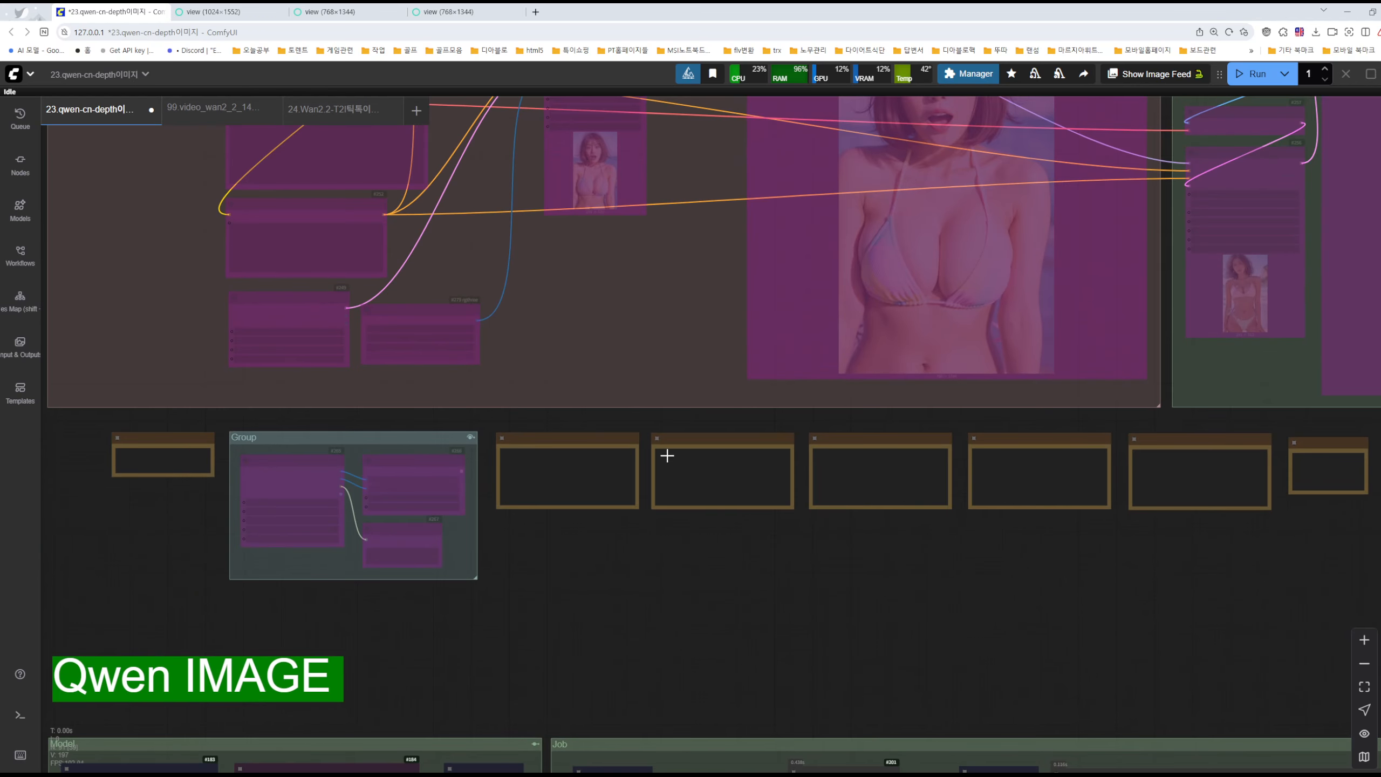
{"action": "left_click_drag", "start_coordinate": [665, 314], "coordinate": [779, 546]}
{"action": "left_click_drag", "start_coordinate": [475, 732], "coordinate": [618, 572]}
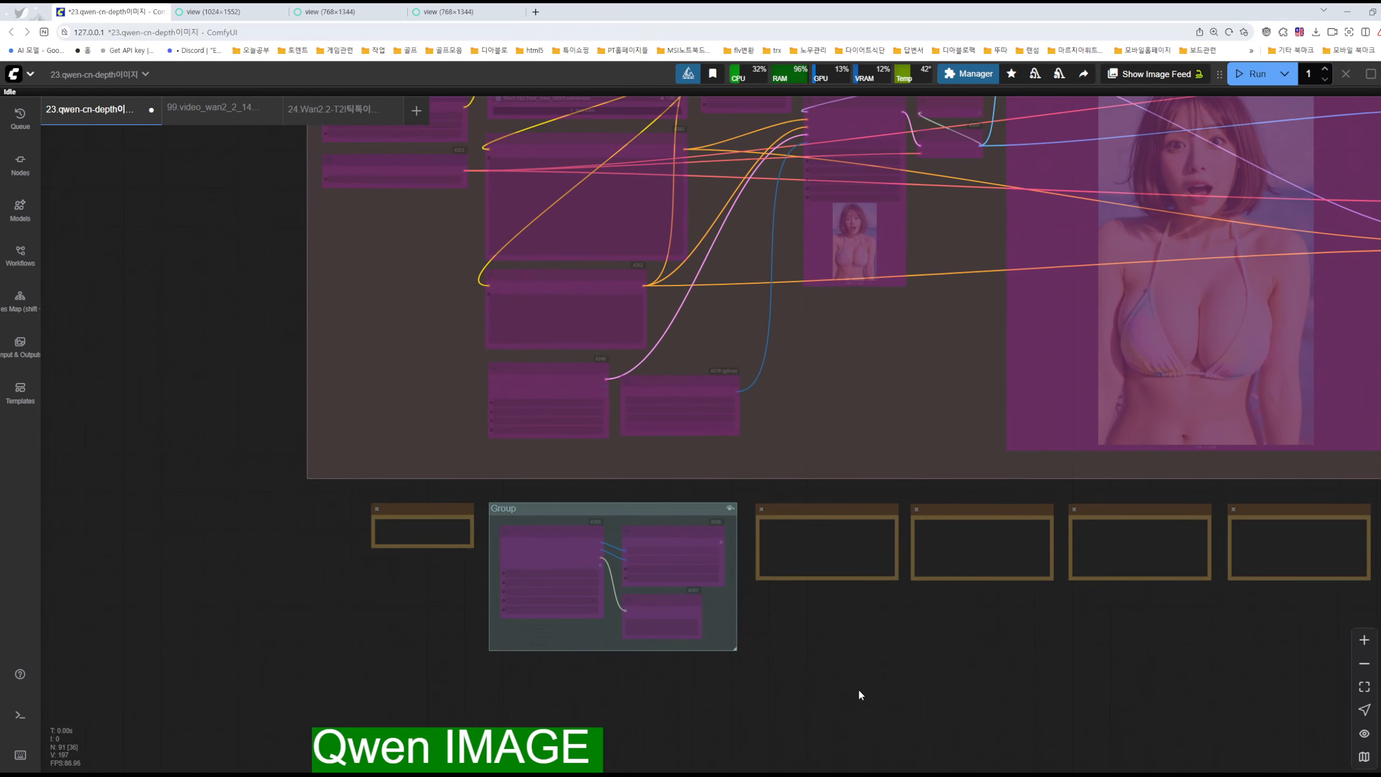
{"action": "left_click_drag", "start_coordinate": [858, 691], "coordinate": [653, 603]}
Inspect the Wan IMAGE preview, the Upscale1 group and the prompt notes beneath them.
{"action": "scroll", "coordinate": [1092, 373], "scroll_direction": "down", "scroll_amount": 2}
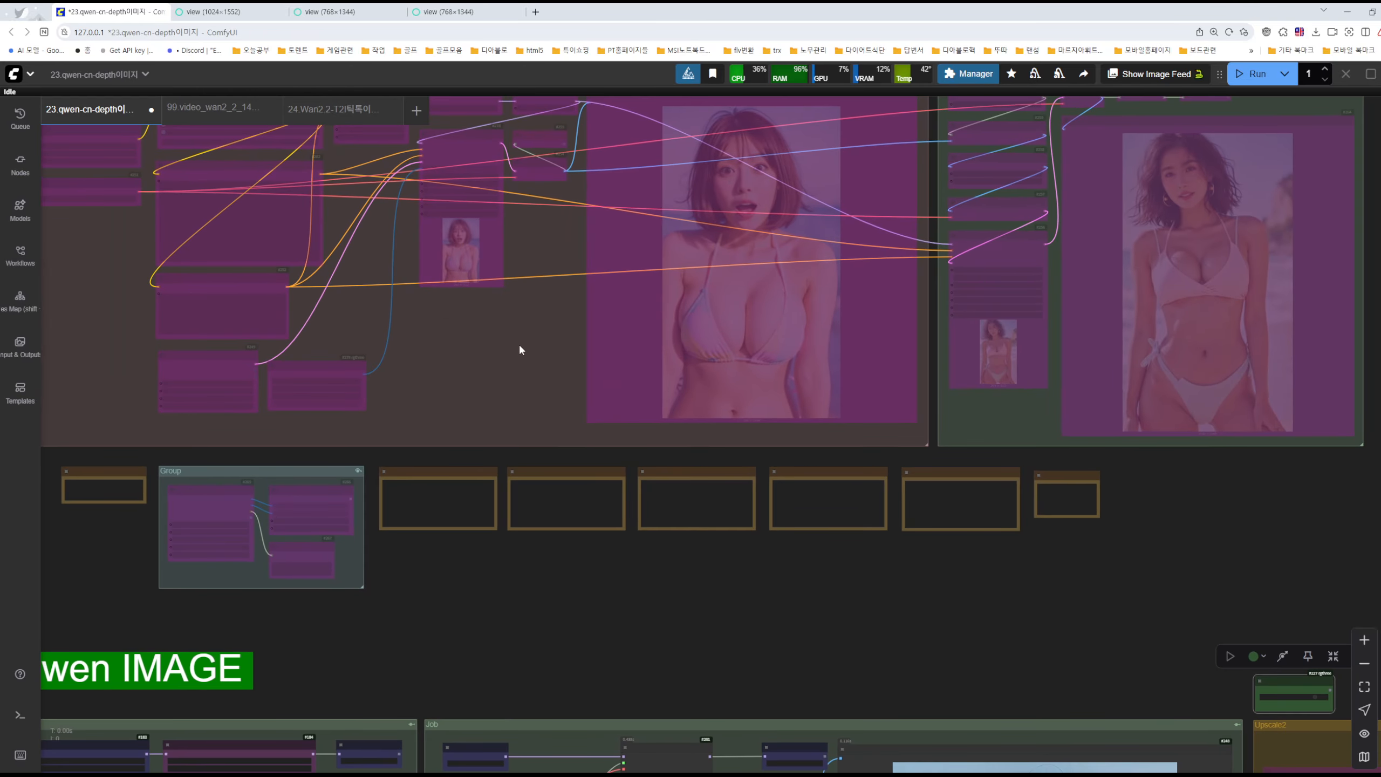
{"action": "left_click_drag", "start_coordinate": [519, 350], "coordinate": [481, 433]}
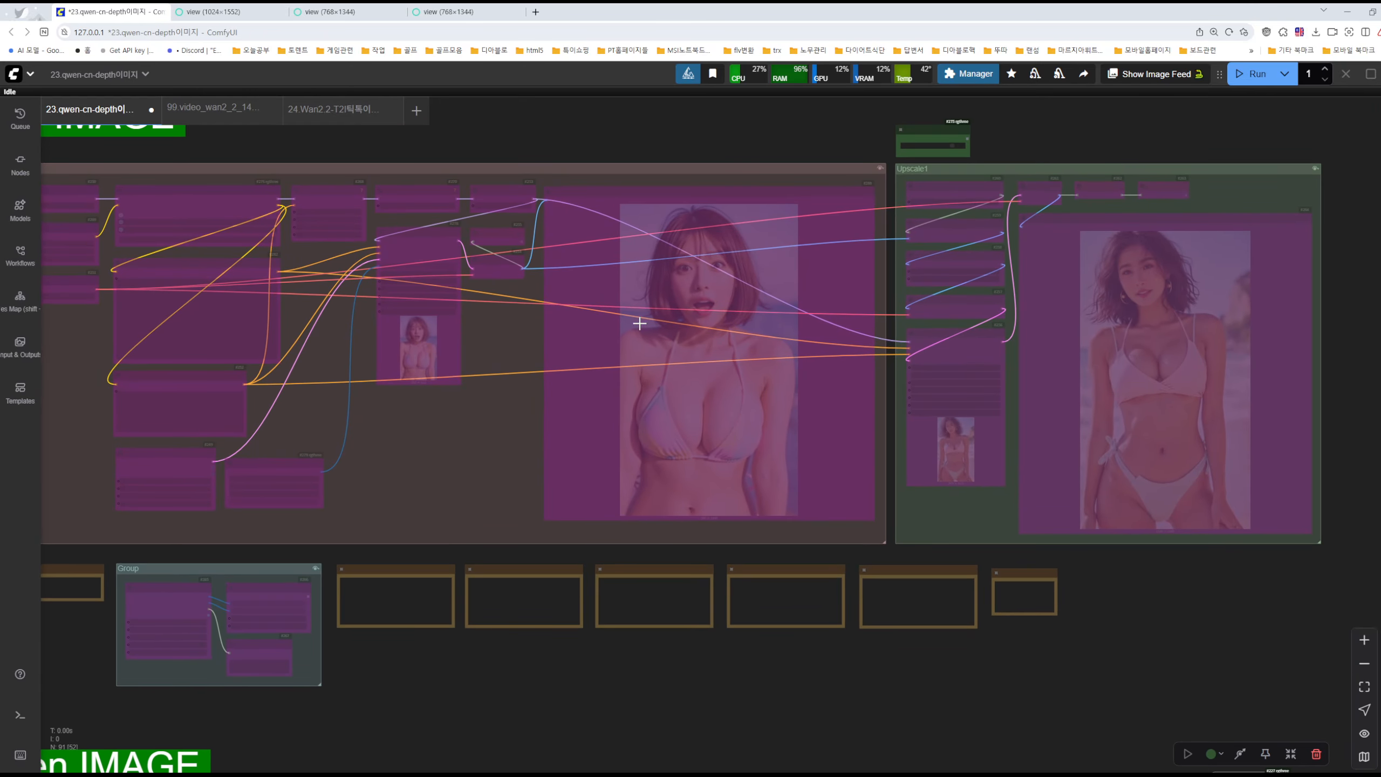
{"action": "scroll", "coordinate": [809, 410], "scroll_direction": "up", "scroll_amount": 5}
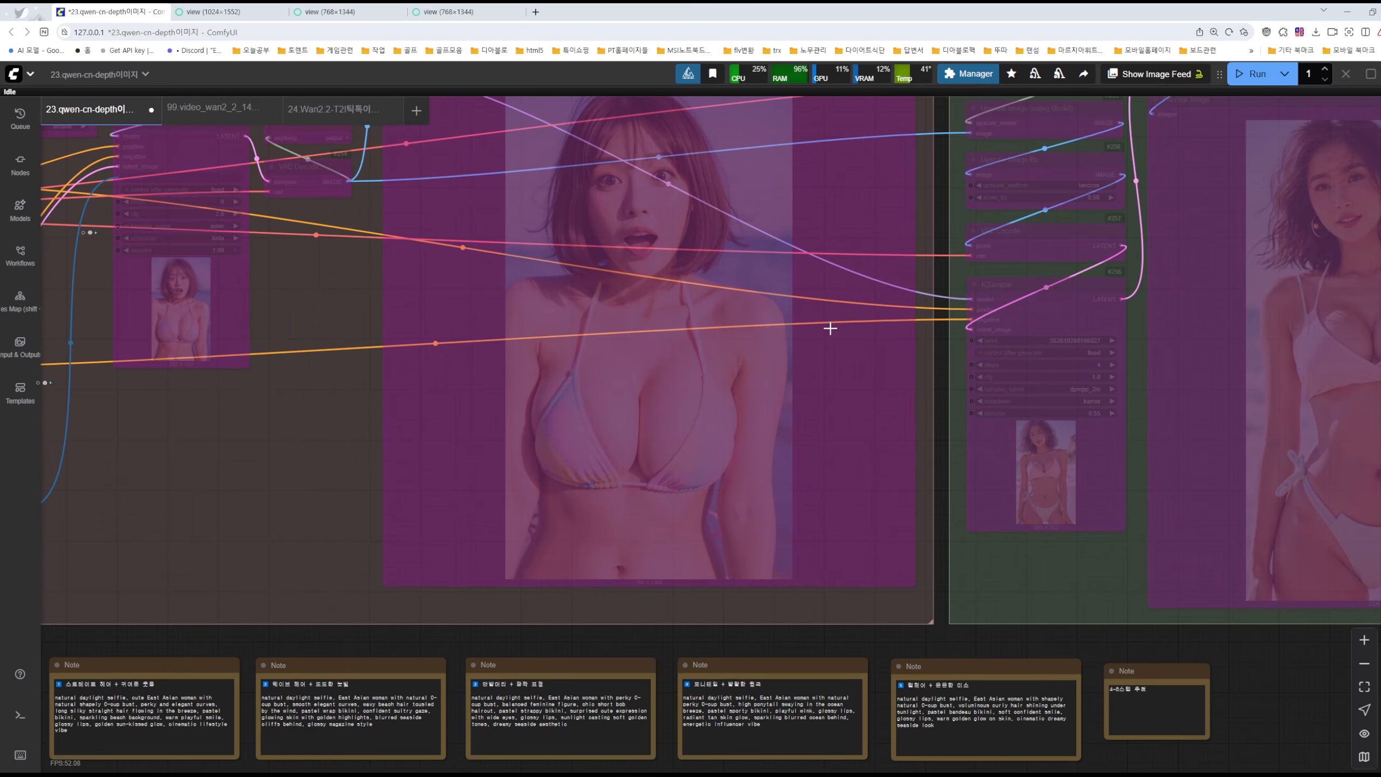
{"action": "left_click_drag", "start_coordinate": [320, 472], "coordinate": [511, 141]}
{"action": "scroll", "coordinate": [500, 163], "scroll_direction": "up", "scroll_amount": 1}
{"action": "scroll", "coordinate": [474, 510], "scroll_direction": "down", "scroll_amount": 4}
Inspect the depth model selected in ModelPatchLoader and its link to QwenImageDiffsynthControlnet in the Job group.
{"action": "left_click_drag", "start_coordinate": [571, 612], "coordinate": [906, 110]}
{"action": "left_click_drag", "start_coordinate": [1000, 697], "coordinate": [690, 748]}
{"action": "scroll", "coordinate": [523, 322], "scroll_direction": "up", "scroll_amount": 6}
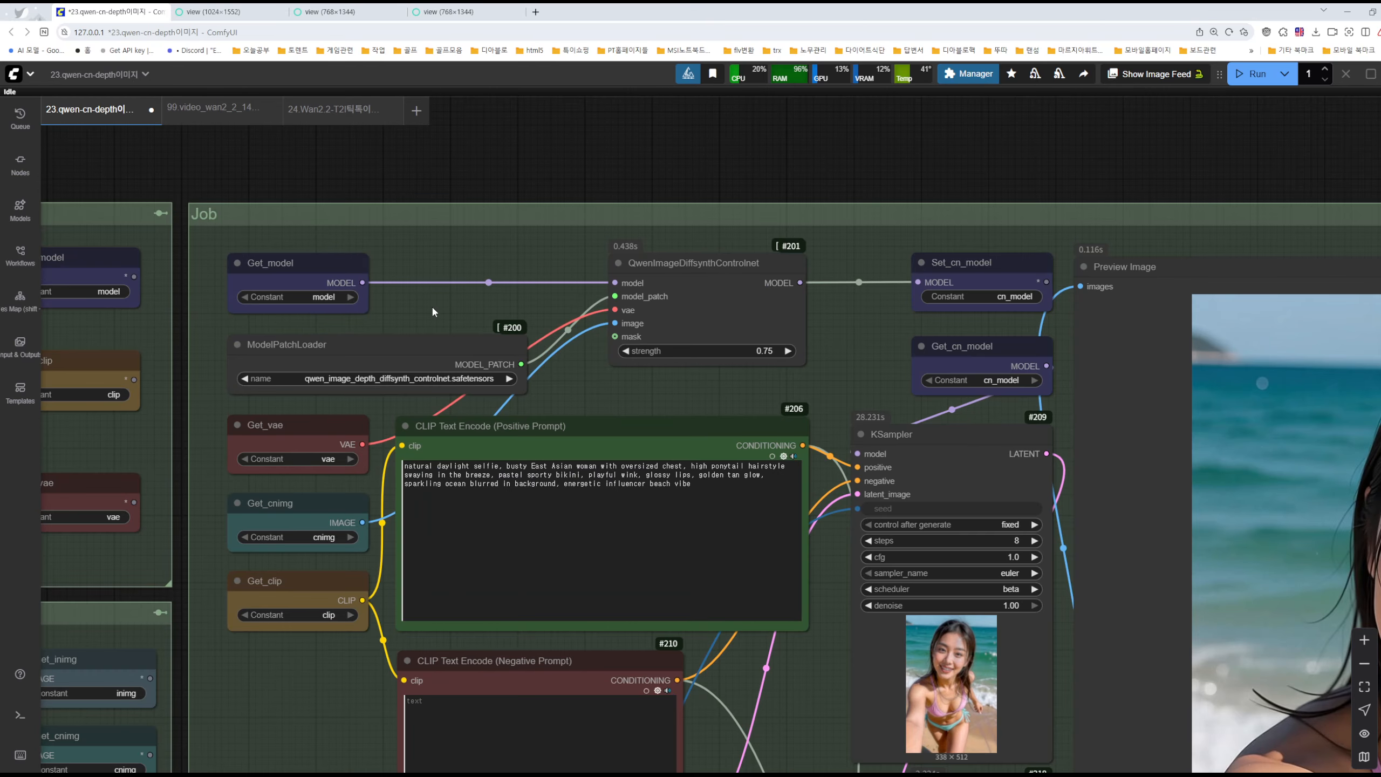
{"action": "scroll", "coordinate": [604, 299], "scroll_direction": "down", "scroll_amount": 2}
{"action": "scroll", "coordinate": [598, 381], "scroll_direction": "up", "scroll_amount": 4}
{"action": "left_click", "coordinate": [590, 388]}
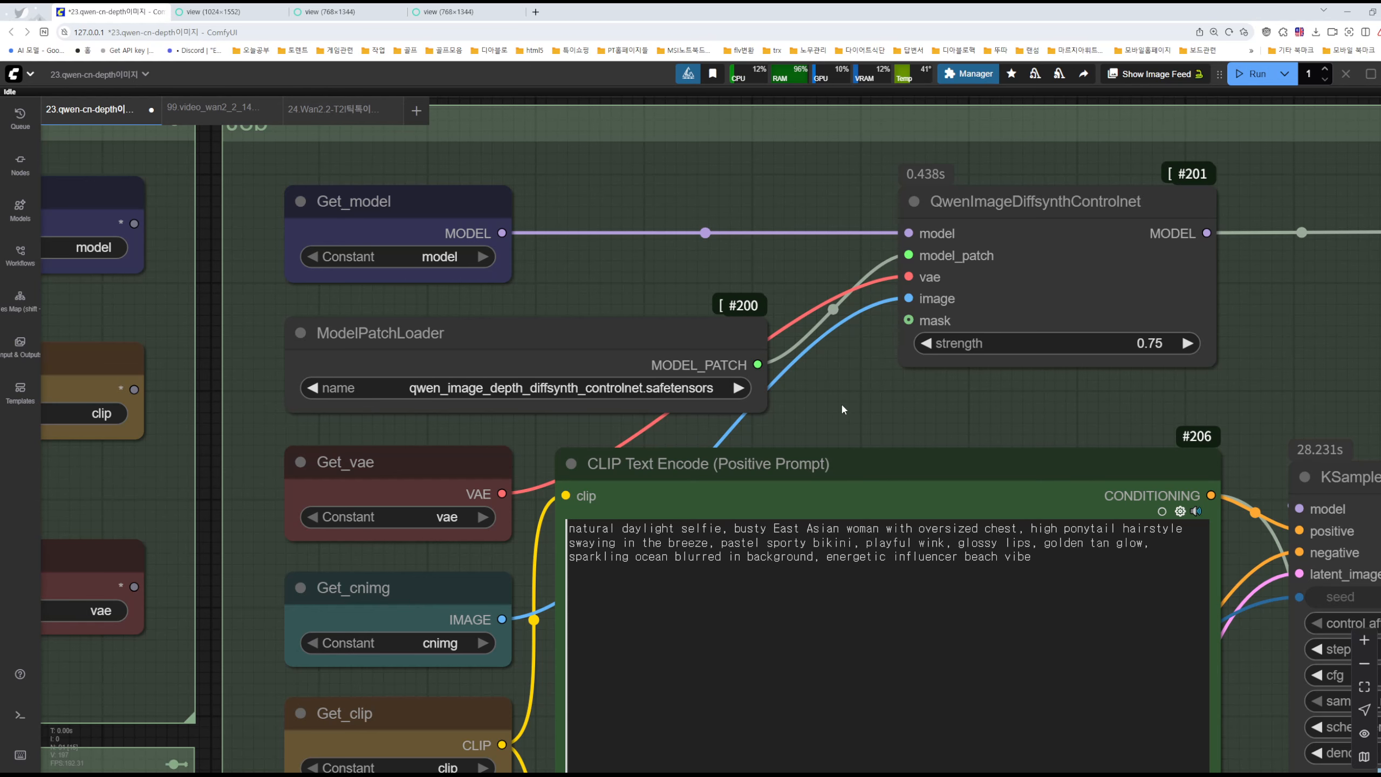
Examine the area between the Wan IMAGE and Qwen IMAGE workflows, including the row of prompt notes.
{"action": "scroll", "coordinate": [842, 407], "scroll_direction": "down", "scroll_amount": 4}
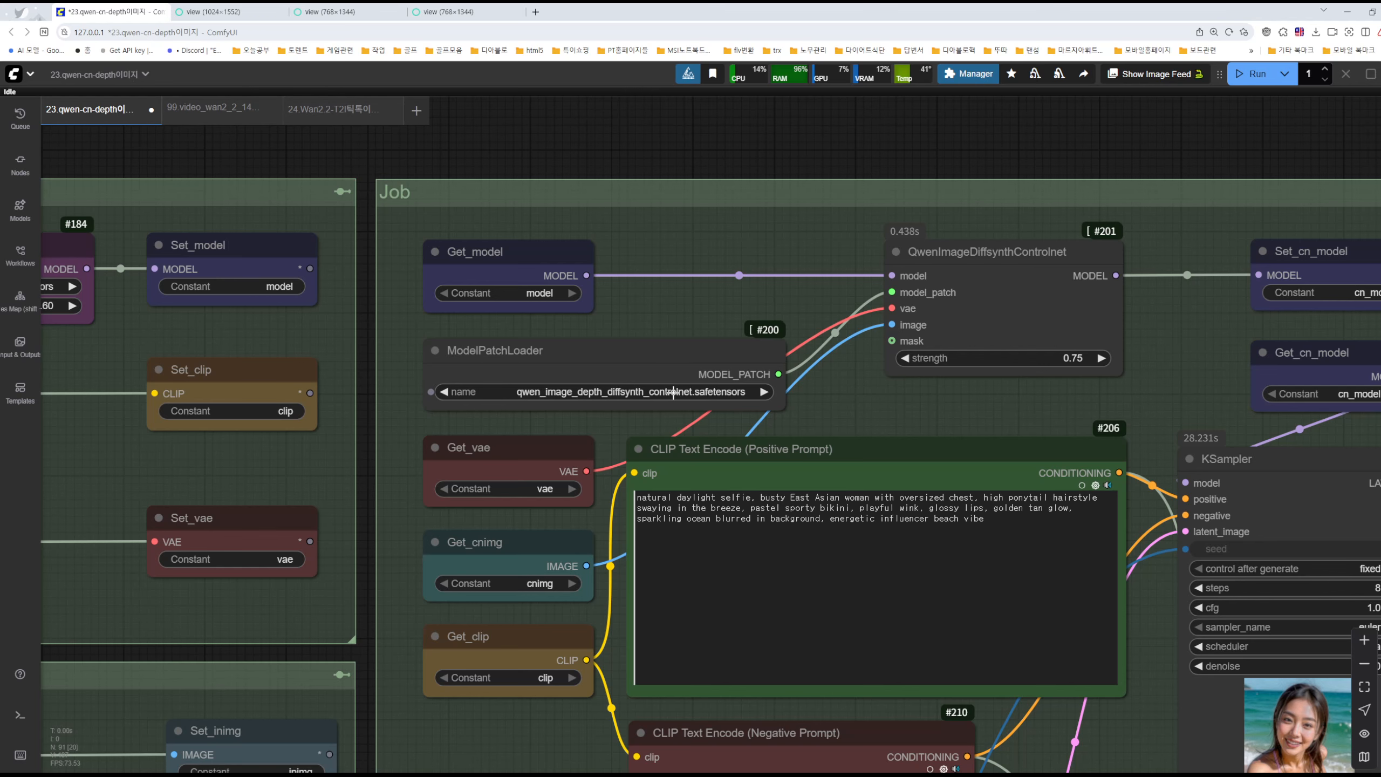
{"action": "left_click_drag", "start_coordinate": [891, 152], "coordinate": [802, 408]}
{"action": "scroll", "coordinate": [834, 333], "scroll_direction": "down", "scroll_amount": 8}
{"action": "left_click_drag", "start_coordinate": [1014, 148], "coordinate": [866, 341]}
{"action": "left_click_drag", "start_coordinate": [854, 464], "coordinate": [745, 559]}
{"action": "left_click_drag", "start_coordinate": [485, 202], "coordinate": [455, 327]}
{"action": "scroll", "coordinate": [652, 216], "scroll_direction": "down", "scroll_amount": 3}
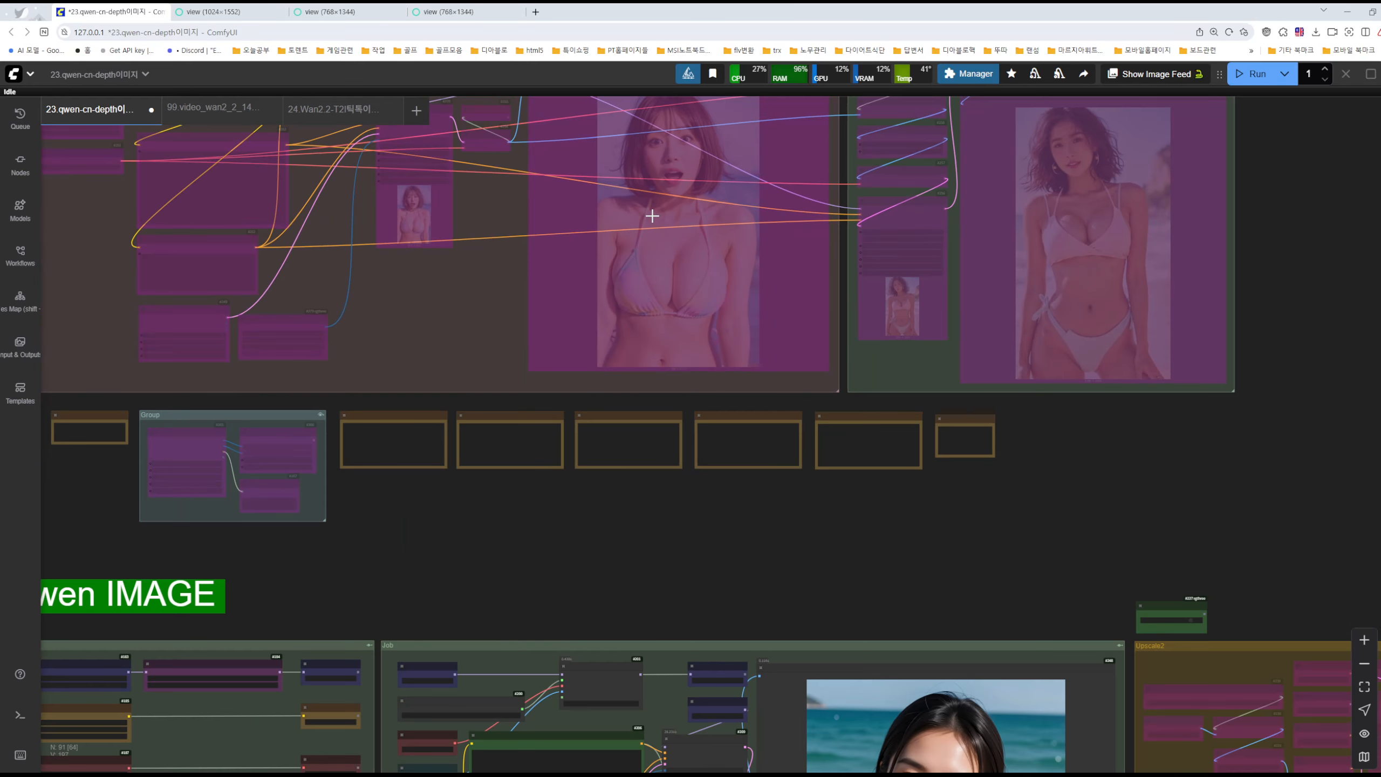
{"action": "left_click_drag", "start_coordinate": [711, 525], "coordinate": [870, 483]}
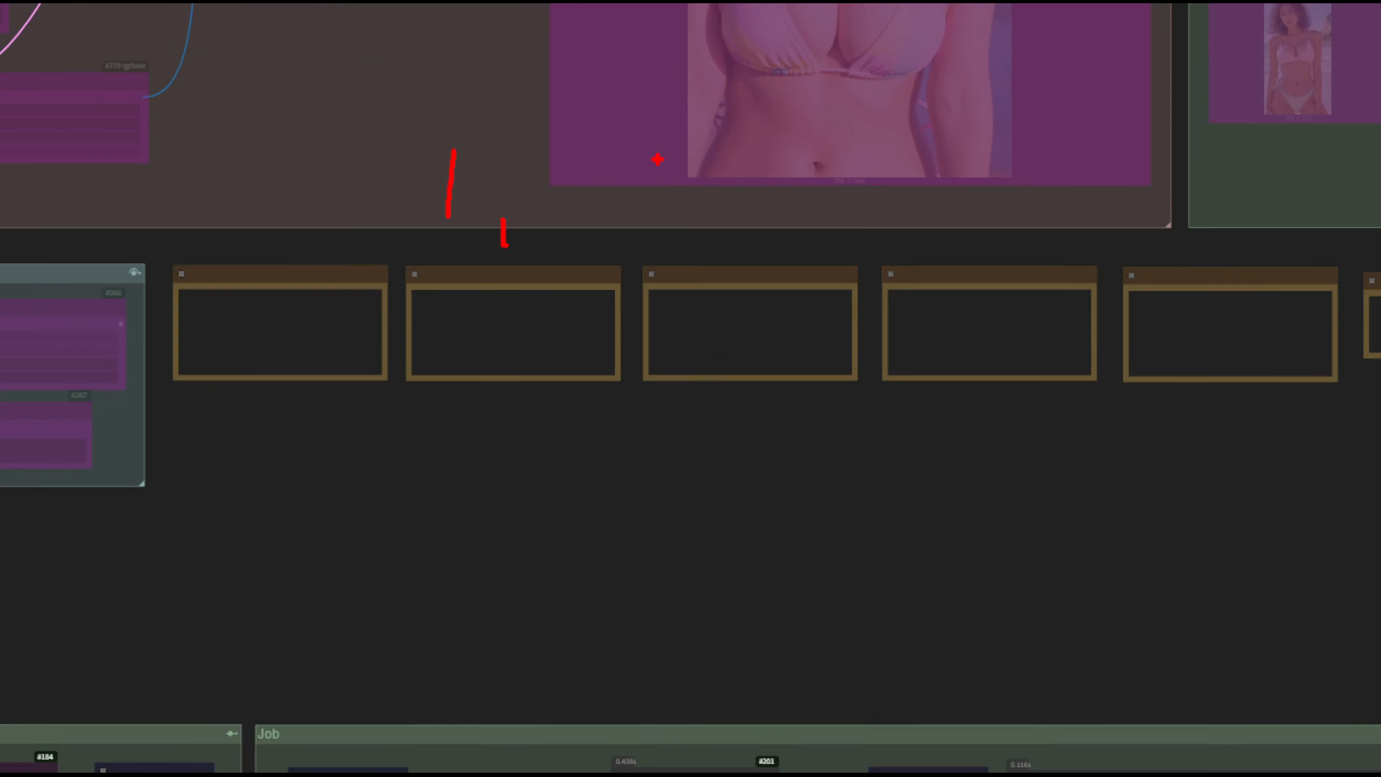
{"action": "left_click_drag", "start_coordinate": [755, 161], "coordinate": [828, 214]}
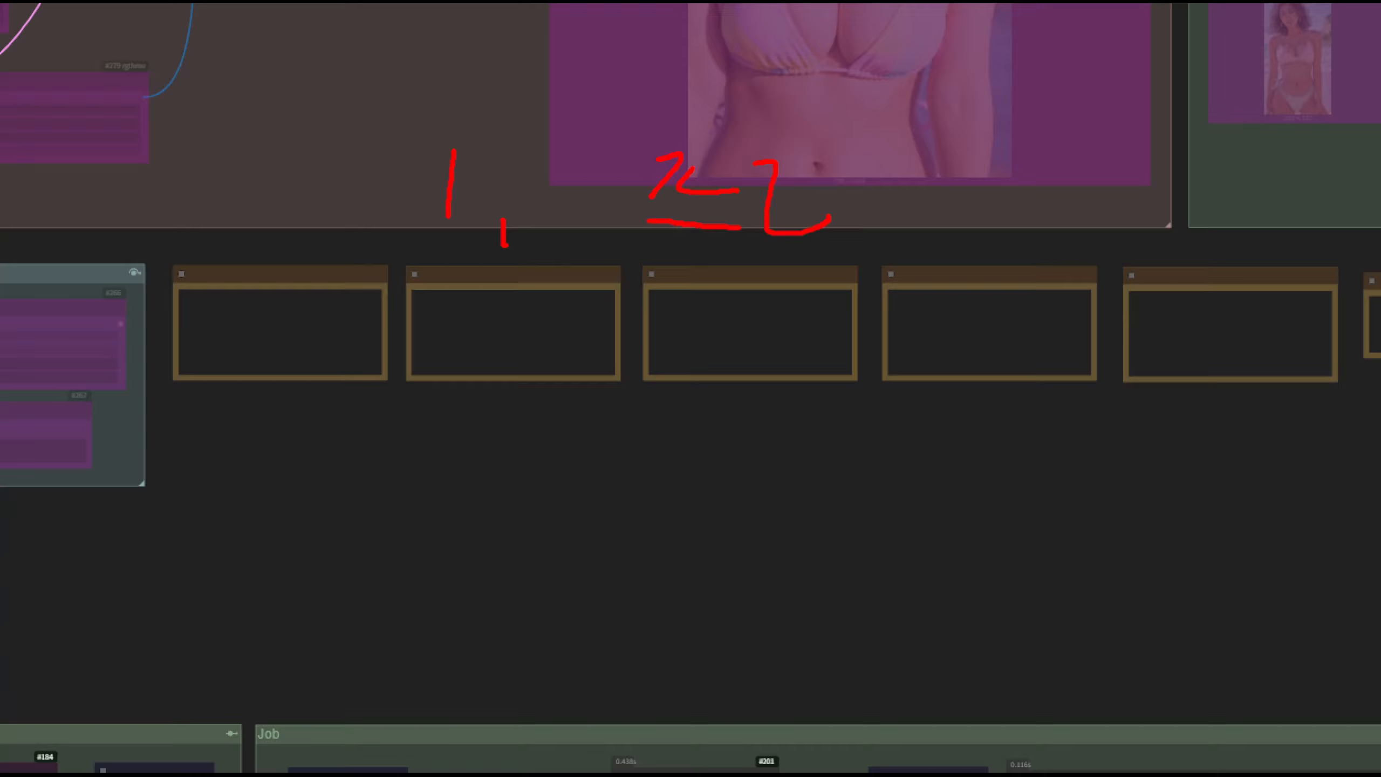
{"action": "left_click_drag", "start_coordinate": [841, 157], "coordinate": [857, 241]}
{"action": "mouse_move", "coordinate": [874, 175]}
{"action": "left_mouse_down"}
{"action": "mouse_move", "coordinate": [899, 193]}
{"action": "mouse_move", "coordinate": [948, 165]}
{"action": "mouse_move", "coordinate": [947, 197]}
{"action": "mouse_move", "coordinate": [973, 221]}
{"action": "left_mouse_up"}
{"action": "mouse_move", "coordinate": [984, 159]}
{"action": "left_mouse_down"}
{"action": "mouse_move", "coordinate": [1010, 213]}
{"action": "mouse_move", "coordinate": [1075, 208]}
{"action": "left_mouse_up"}
{"action": "mouse_move", "coordinate": [1015, 232]}
{"action": "left_mouse_down"}
{"action": "mouse_move", "coordinate": [1088, 201]}
{"action": "mouse_move", "coordinate": [1208, 241]}
{"action": "left_mouse_up"}
{"action": "mouse_move", "coordinate": [447, 365]}
{"action": "left_mouse_down"}
{"action": "mouse_move", "coordinate": [533, 423]}
{"action": "mouse_move", "coordinate": [588, 504]}
{"action": "left_mouse_up"}
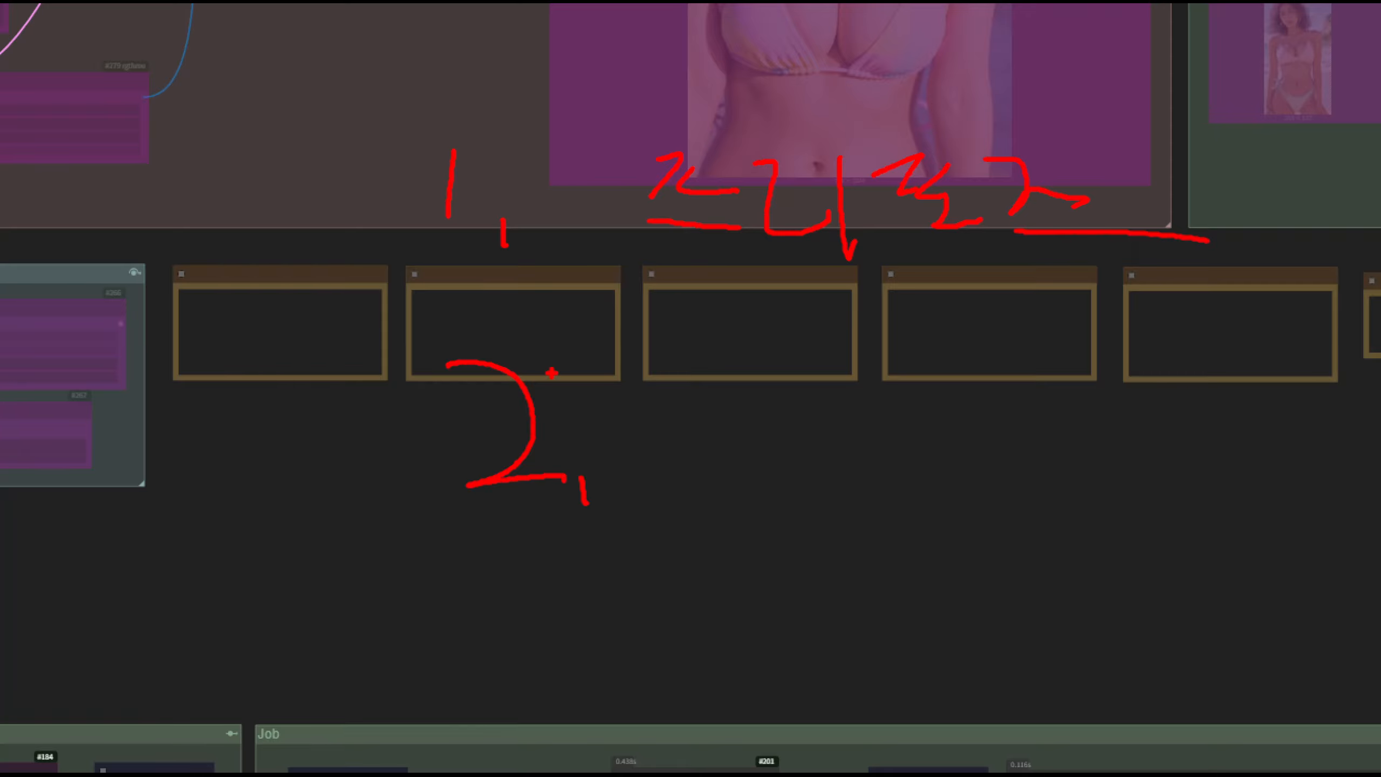
{"action": "mouse_move", "coordinate": [672, 322]}
{"action": "left_mouse_down"}
{"action": "mouse_move", "coordinate": [616, 359]}
{"action": "mouse_move", "coordinate": [642, 439]}
{"action": "mouse_move", "coordinate": [609, 554]}
{"action": "mouse_move", "coordinate": [693, 602]}
{"action": "mouse_move", "coordinate": [719, 499]}
{"action": "mouse_move", "coordinate": [775, 422]}
{"action": "mouse_move", "coordinate": [774, 291]}
{"action": "mouse_move", "coordinate": [663, 328]}
{"action": "left_mouse_up"}
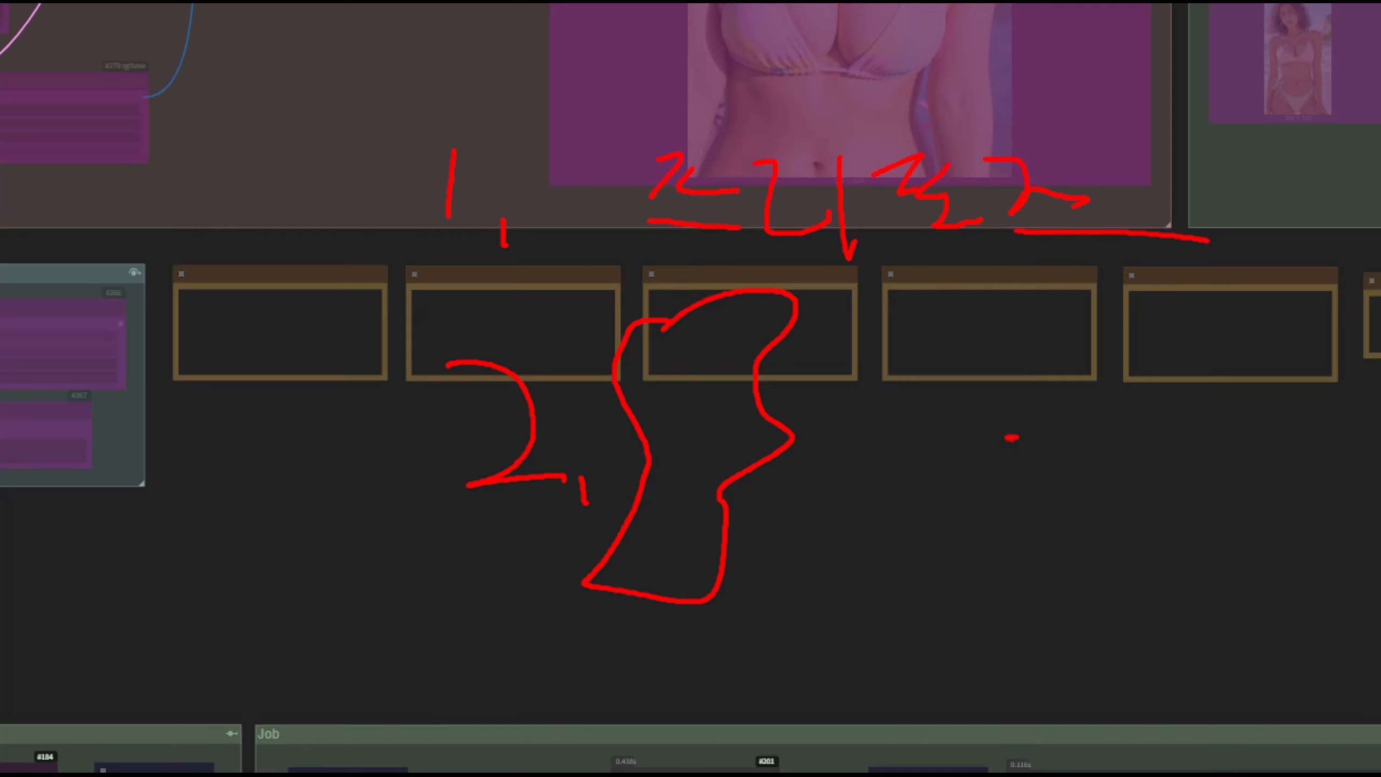
{"action": "left_click_drag", "start_coordinate": [1011, 438], "coordinate": [1130, 441]}
{"action": "mouse_move", "coordinate": [1115, 418]}
{"action": "left_mouse_down"}
{"action": "mouse_move", "coordinate": [1134, 433]}
{"action": "mouse_move", "coordinate": [1112, 465]}
{"action": "left_mouse_up"}
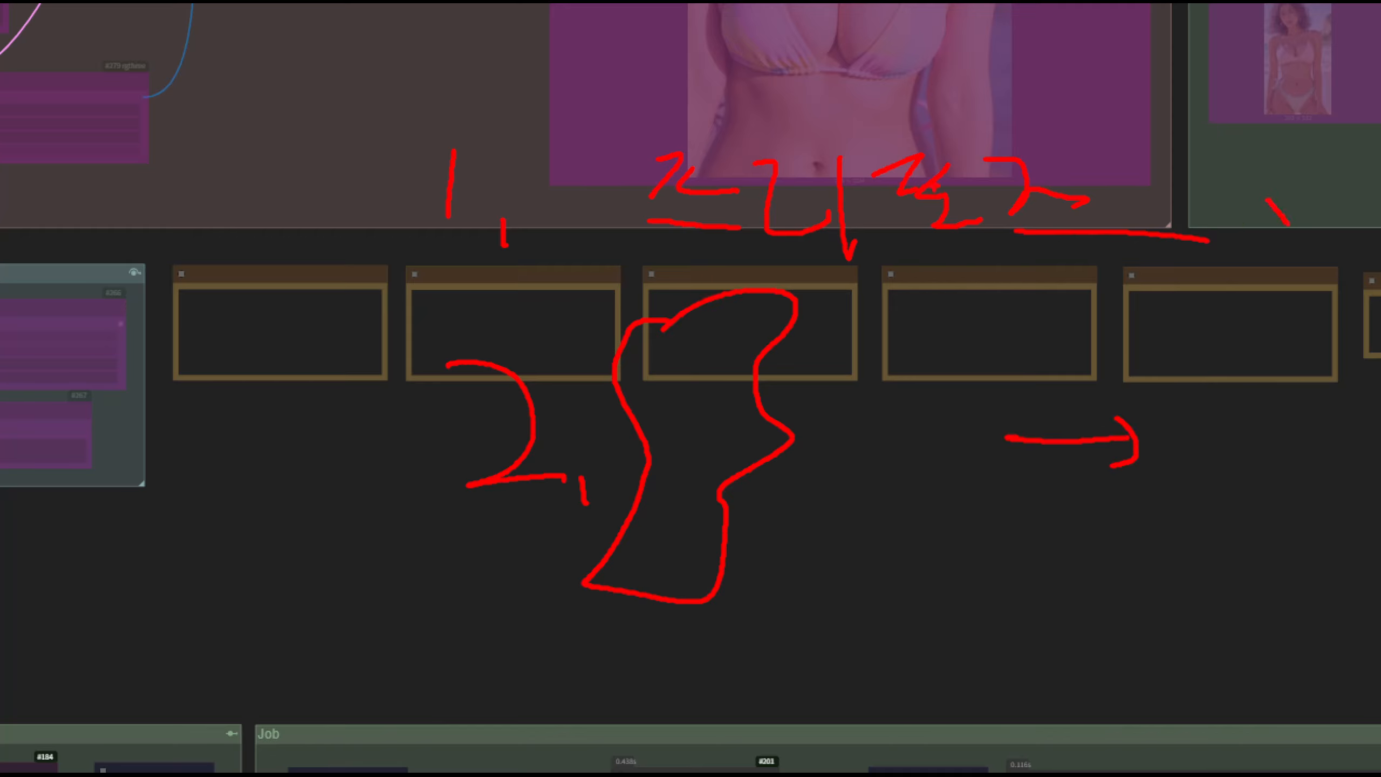
{"action": "mouse_move", "coordinate": [421, 116]}
{"action": "left_mouse_down"}
{"action": "mouse_move", "coordinate": [325, 185]}
{"action": "mouse_move", "coordinate": [349, 633]}
{"action": "left_mouse_up"}
{"action": "left_click_drag", "start_coordinate": [865, 577], "coordinate": [926, 565]}
{"action": "mouse_move", "coordinate": [907, 571]}
{"action": "left_mouse_down"}
{"action": "mouse_move", "coordinate": [894, 611]}
{"action": "mouse_move", "coordinate": [989, 604]}
{"action": "left_mouse_up"}
{"action": "left_click_drag", "start_coordinate": [1012, 597], "coordinate": [1038, 677]}
{"action": "mouse_move", "coordinate": [1152, 559]}
{"action": "left_mouse_down"}
{"action": "mouse_move", "coordinate": [1190, 588]}
{"action": "mouse_move", "coordinate": [1284, 568]}
{"action": "left_mouse_up"}
{"action": "mouse_move", "coordinate": [1301, 556]}
{"action": "left_mouse_down"}
{"action": "mouse_move", "coordinate": [1193, 645]}
{"action": "mouse_move", "coordinate": [1357, 677]}
{"action": "left_mouse_up"}
{"action": "key", "text": "Escape"}
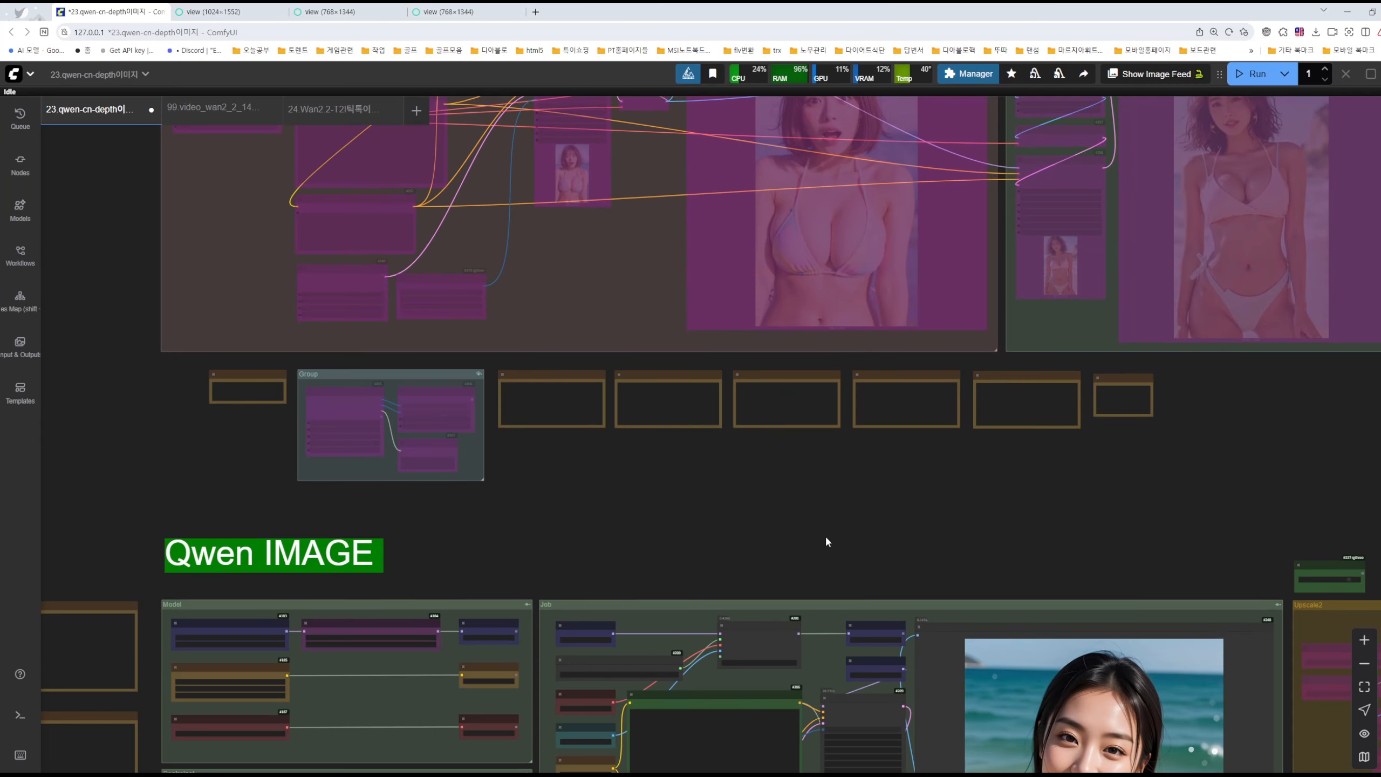
View the available model files in the Job group's ModelPatchLoader, keeping the depth controlnet model selected.
{"action": "left_click_drag", "start_coordinate": [827, 541], "coordinate": [951, 197]}
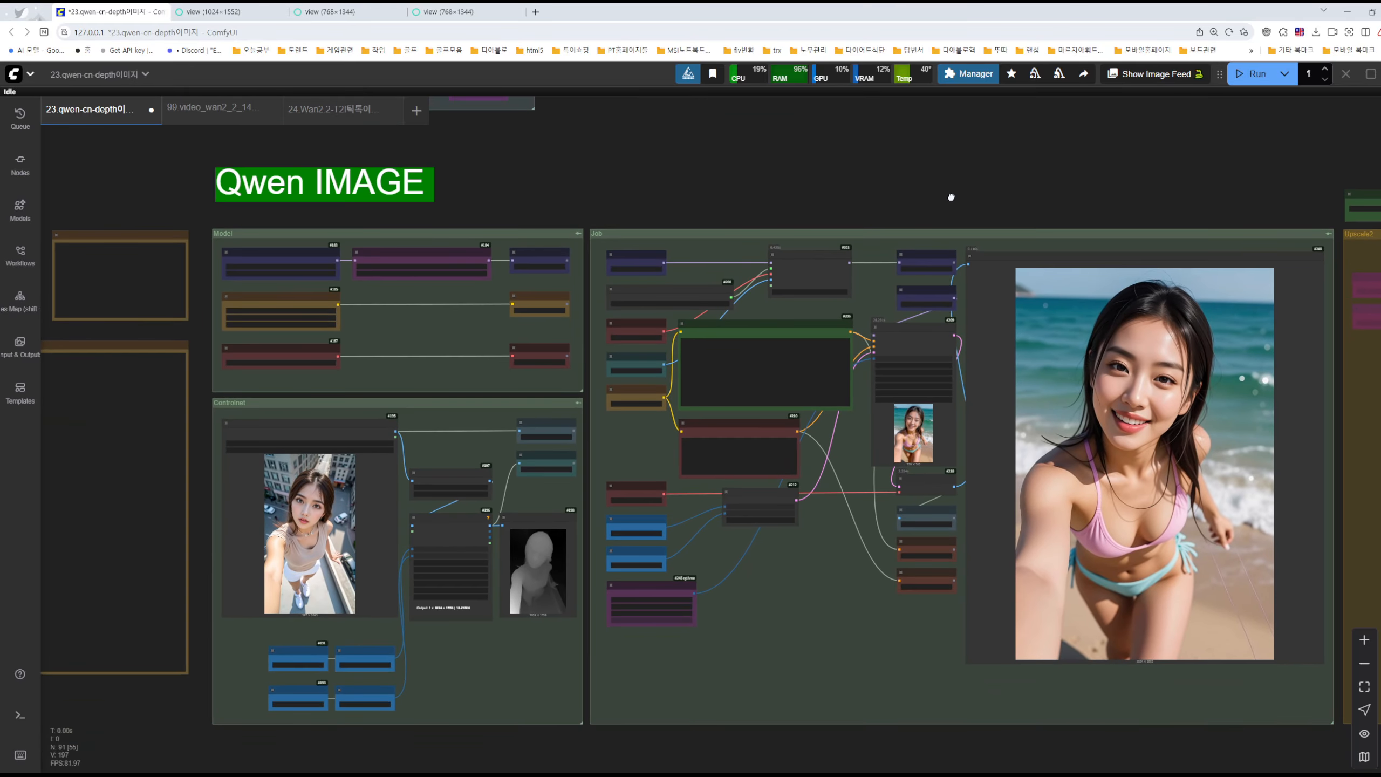
{"action": "scroll", "coordinate": [429, 572], "scroll_direction": "up", "scroll_amount": 10}
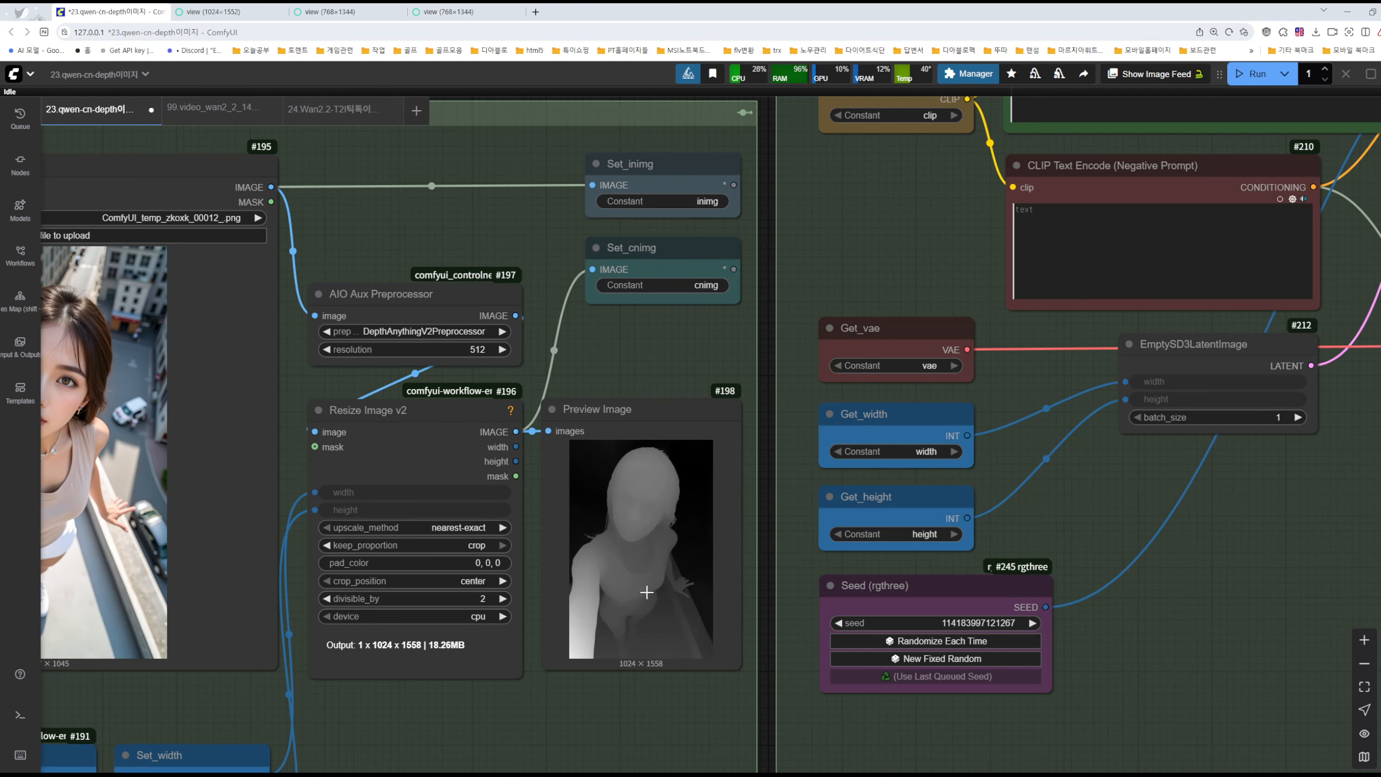
{"action": "left_click_drag", "start_coordinate": [908, 240], "coordinate": [772, 640]}
{"action": "scroll", "coordinate": [947, 321], "scroll_direction": "up", "scroll_amount": 5}
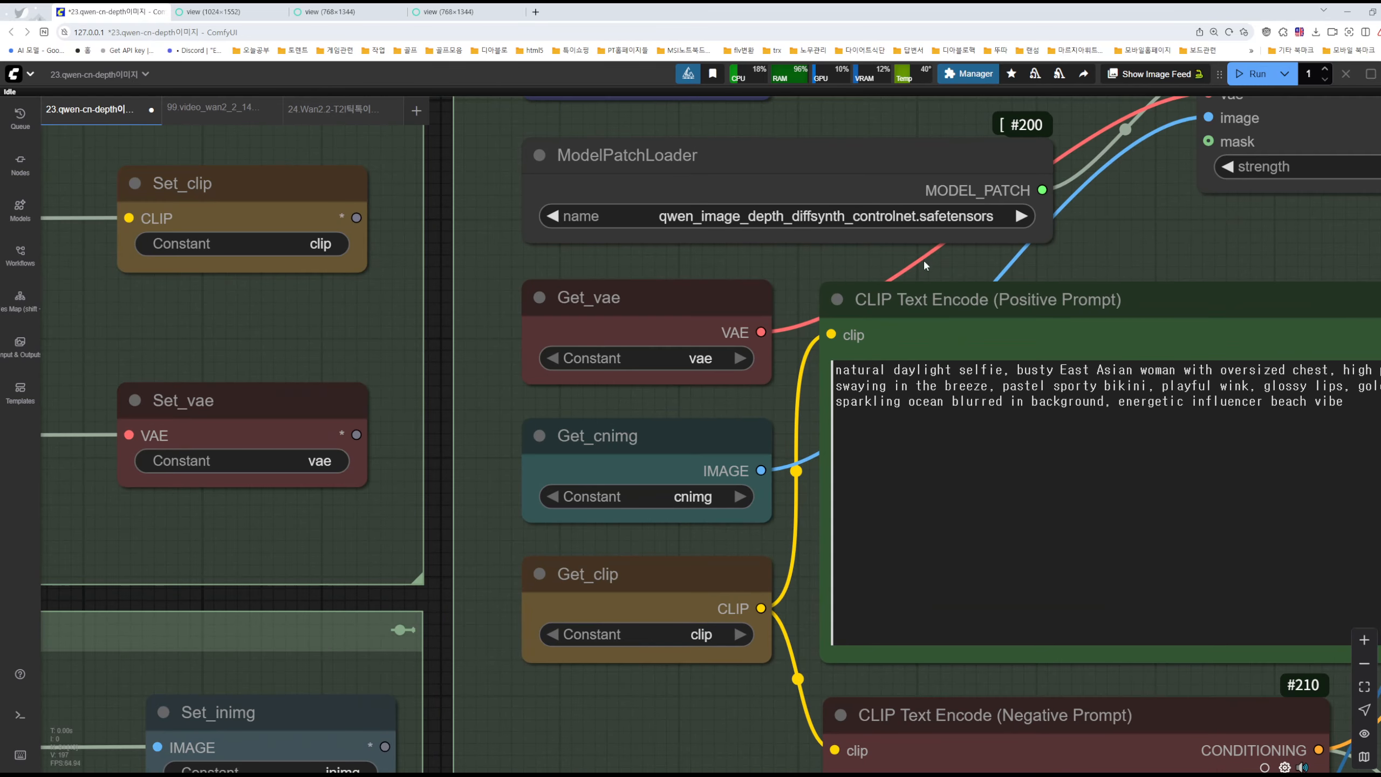
{"action": "left_click", "coordinate": [927, 218]}
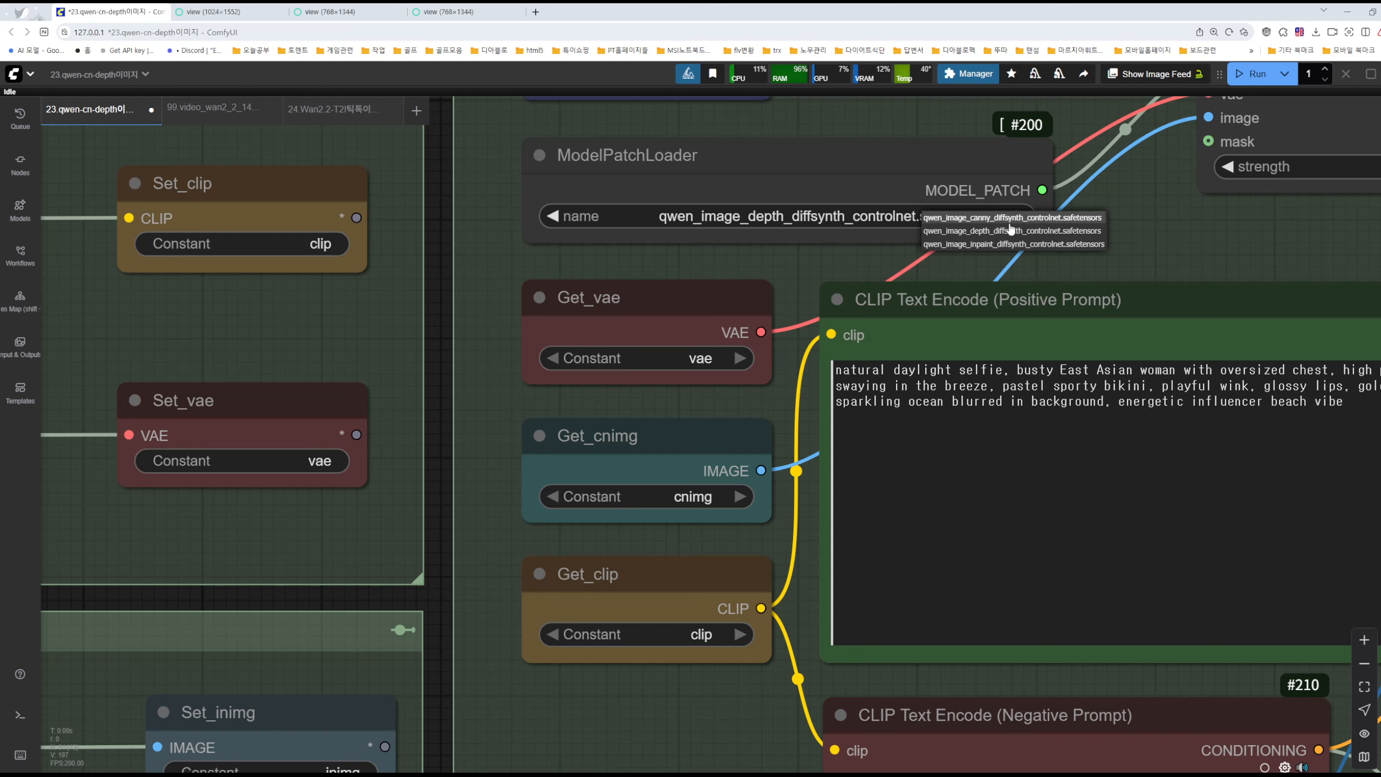
{"action": "left_click", "coordinate": [805, 270]}
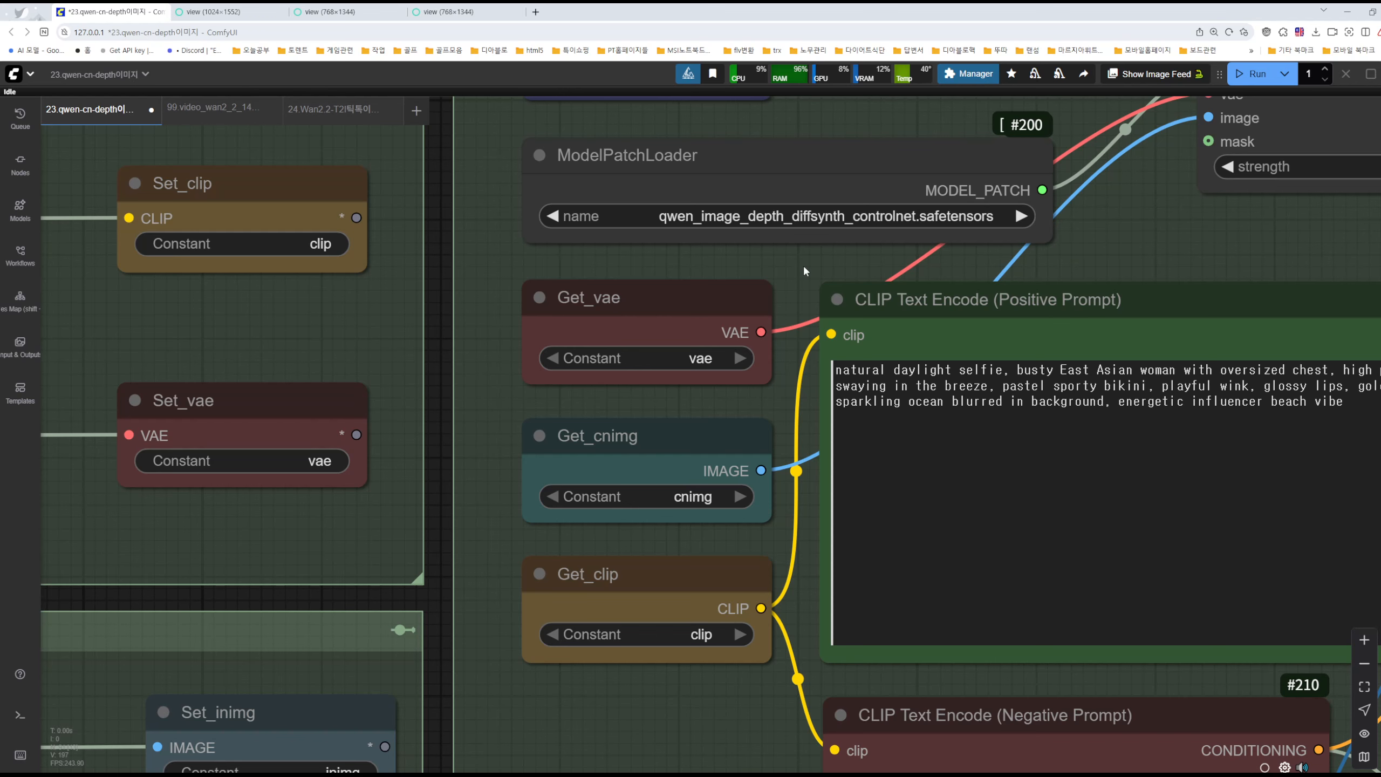
Compare the generated beach selfie with the depth map preview in the Controlnet group.
{"action": "scroll", "coordinate": [589, 484], "scroll_direction": "down", "scroll_amount": 8}
{"action": "left_click_drag", "start_coordinate": [563, 685], "coordinate": [824, 361]}
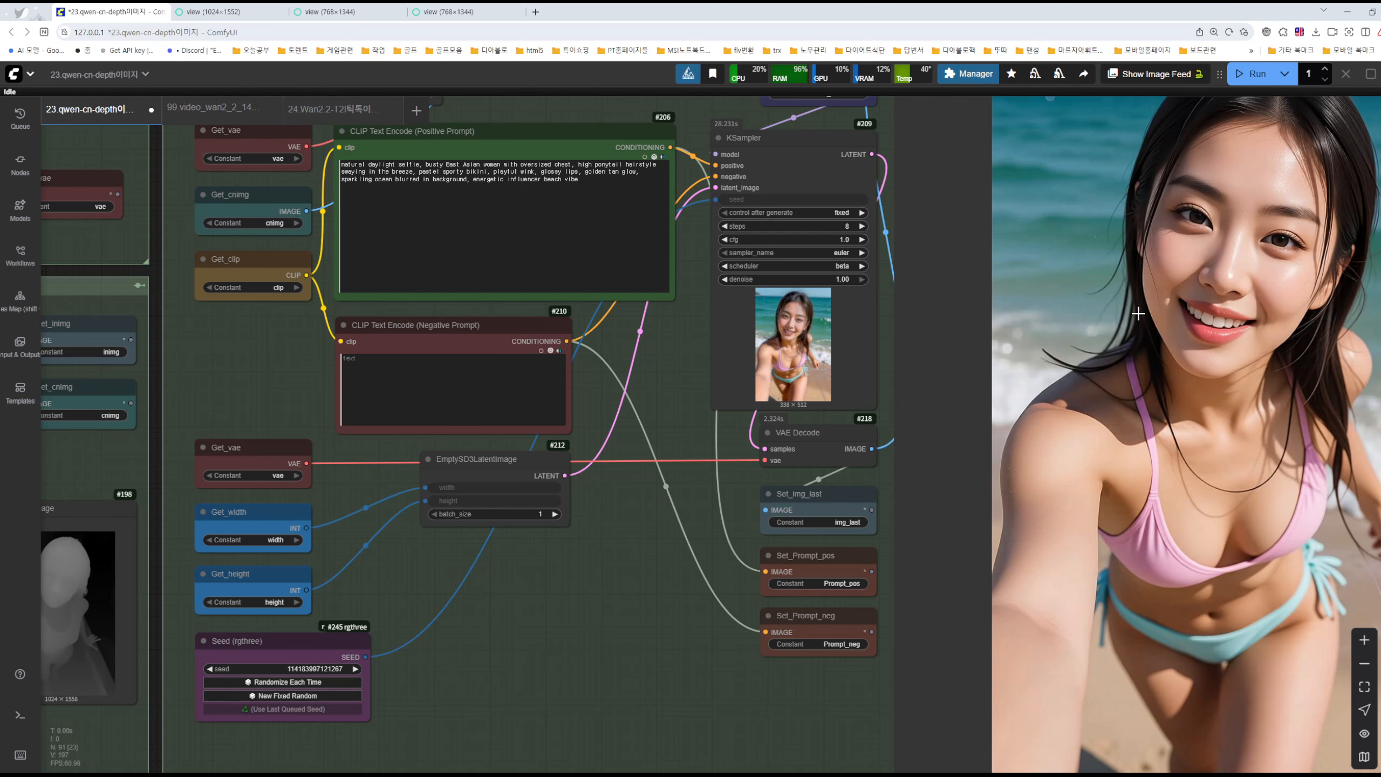
{"action": "scroll", "coordinate": [1168, 432], "scroll_direction": "down", "scroll_amount": 3}
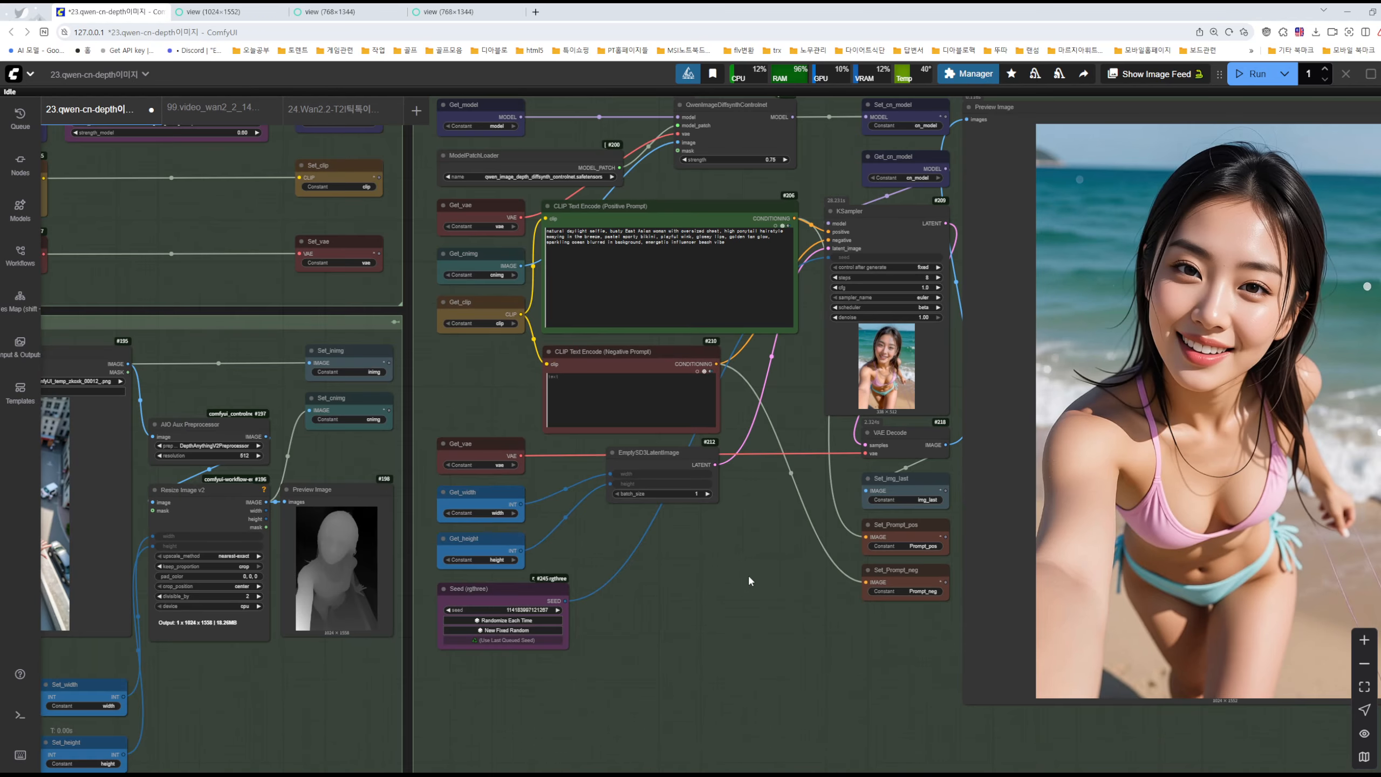
{"action": "left_click_drag", "start_coordinate": [749, 581], "coordinate": [1036, 582]}
{"action": "scroll", "coordinate": [671, 525], "scroll_direction": "up", "scroll_amount": 6}
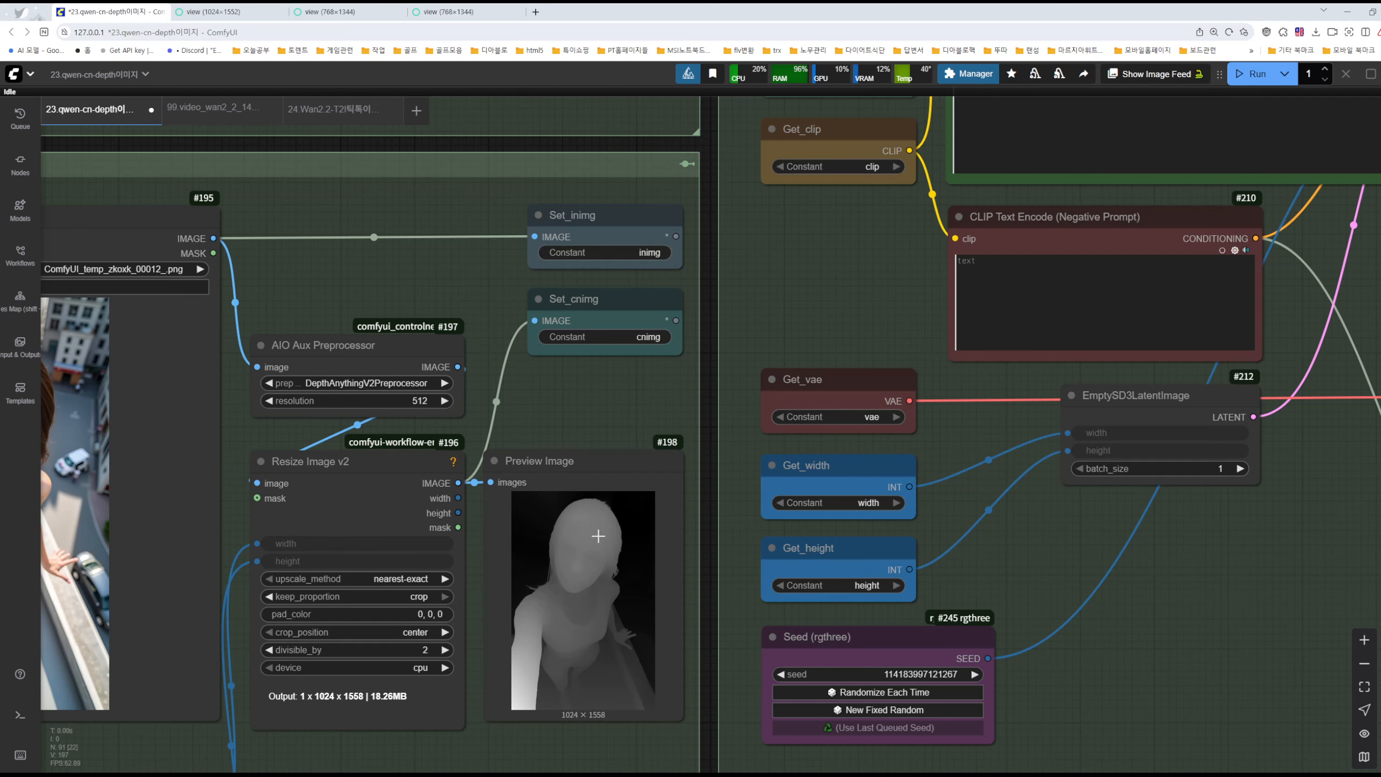
{"action": "scroll", "coordinate": [1189, 586], "scroll_direction": "down", "scroll_amount": 4}
{"action": "scroll", "coordinate": [810, 566], "scroll_direction": "down", "scroll_amount": 4}
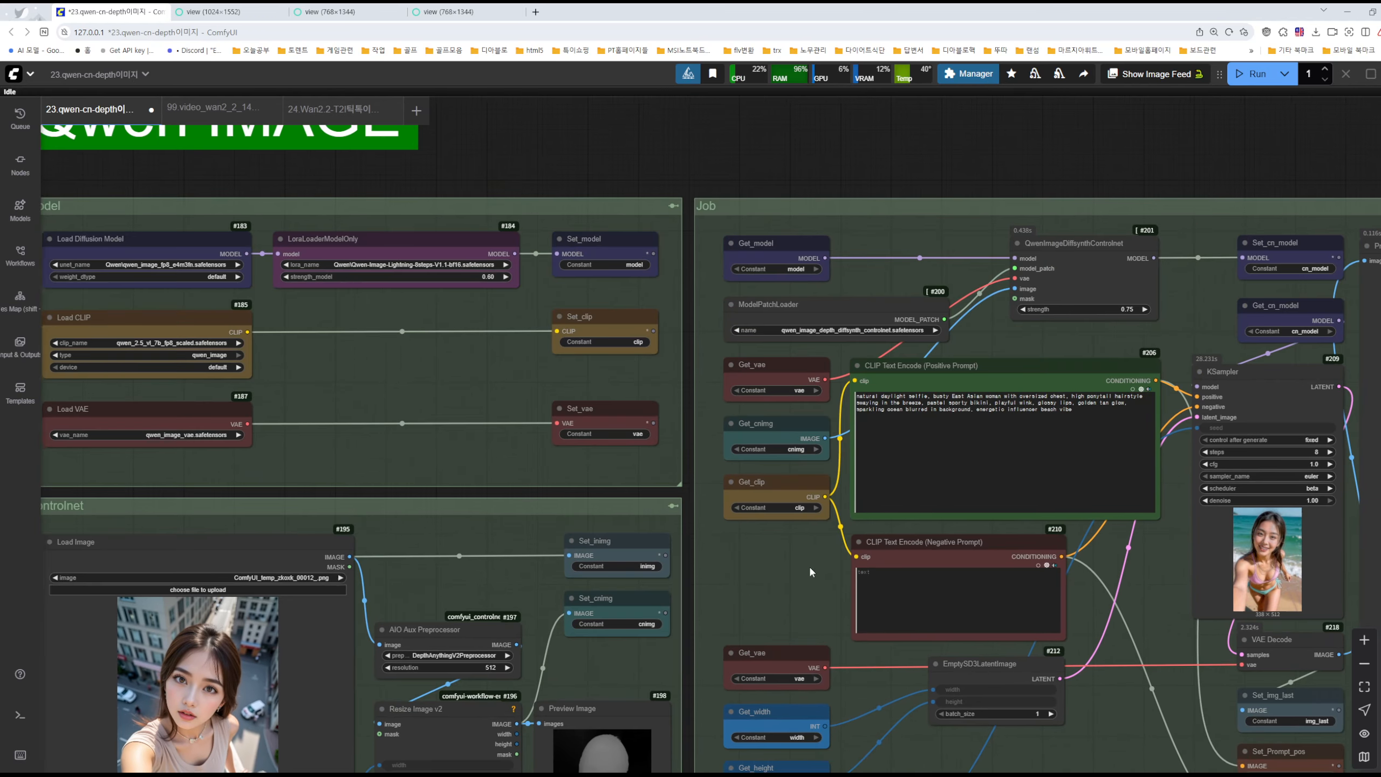
Compare the generated selfie with the rooftop reference photo, and check the strength in QwenImageDiffsynthControlnet.
{"action": "scroll", "coordinate": [833, 321], "scroll_direction": "up", "scroll_amount": 4}
{"action": "left_click_drag", "start_coordinate": [1003, 164], "coordinate": [448, 174]}
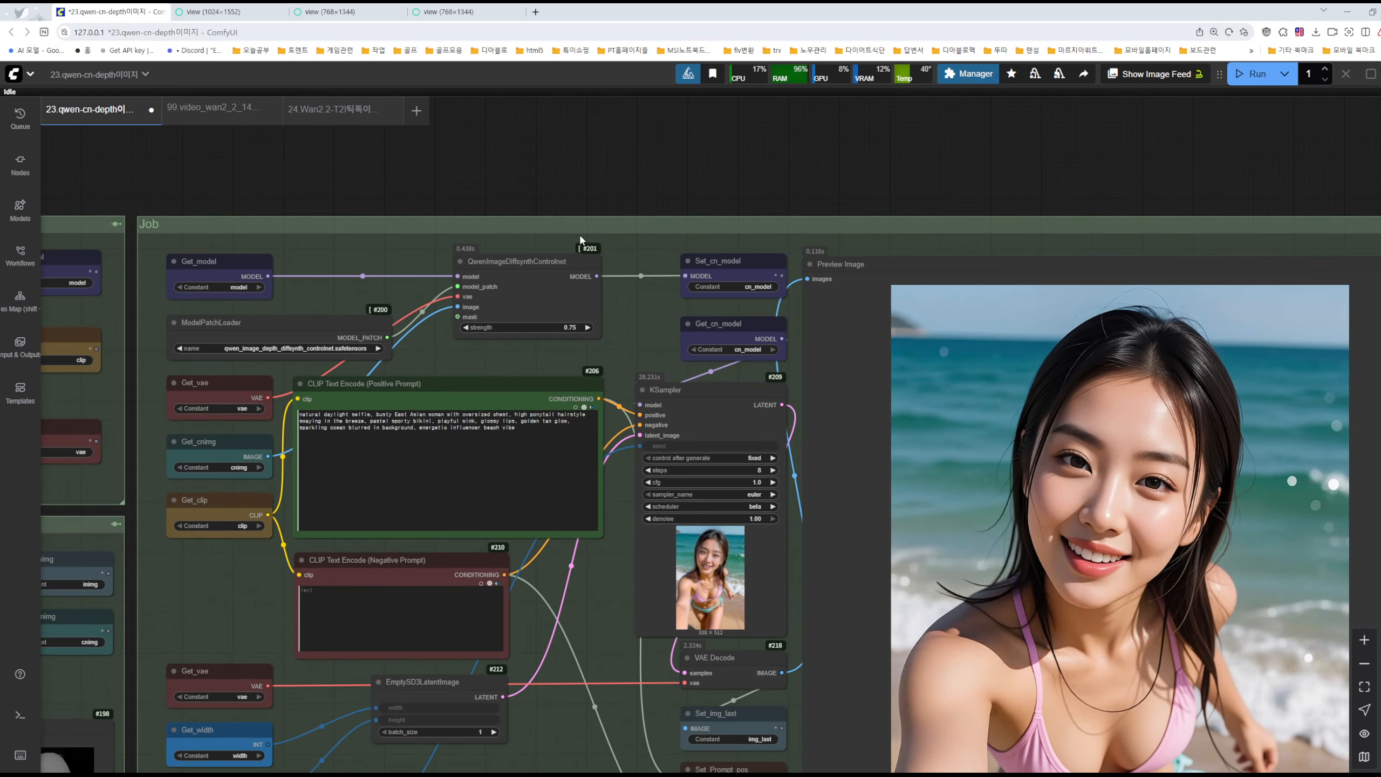
{"action": "scroll", "coordinate": [581, 240], "scroll_direction": "down", "scroll_amount": 3}
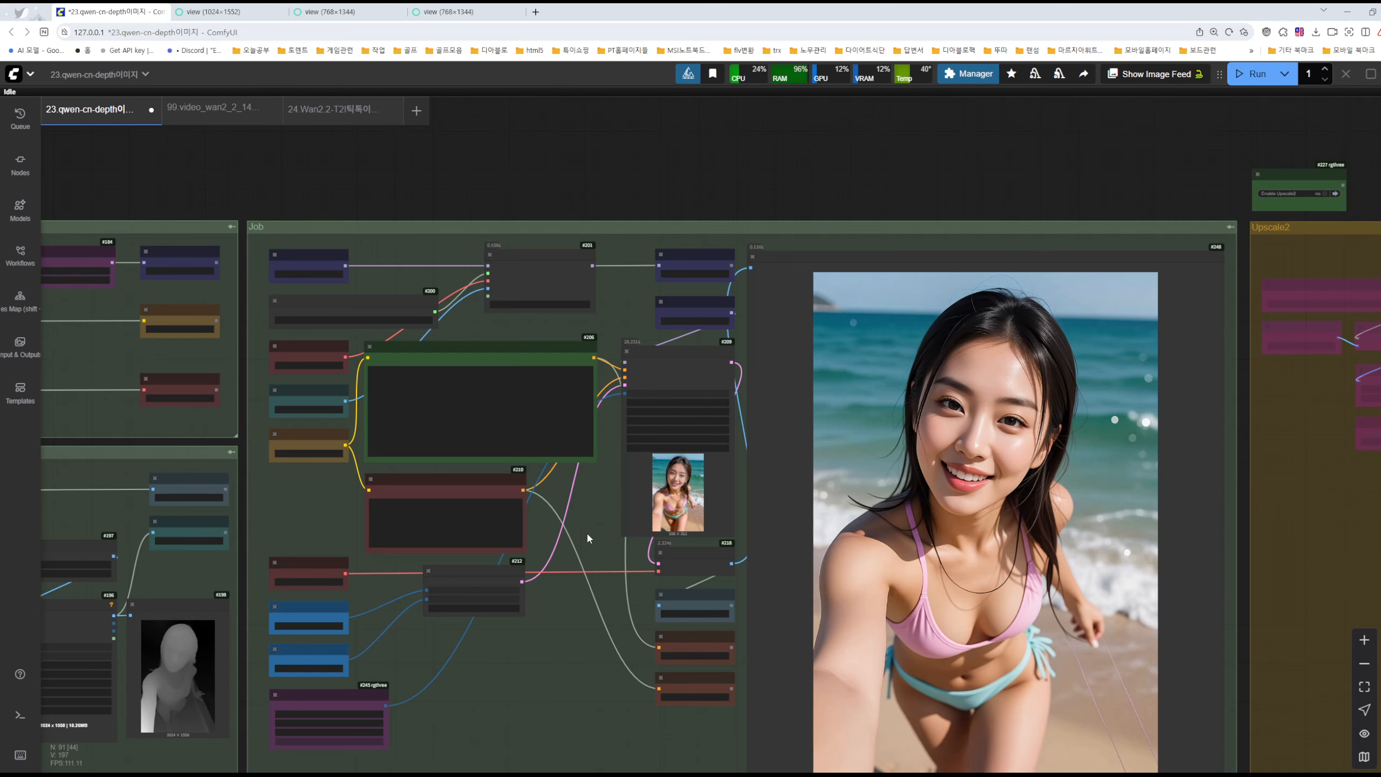
{"action": "left_click_drag", "start_coordinate": [588, 538], "coordinate": [1230, 334]}
{"action": "scroll", "coordinate": [554, 392], "scroll_direction": "up", "scroll_amount": 5}
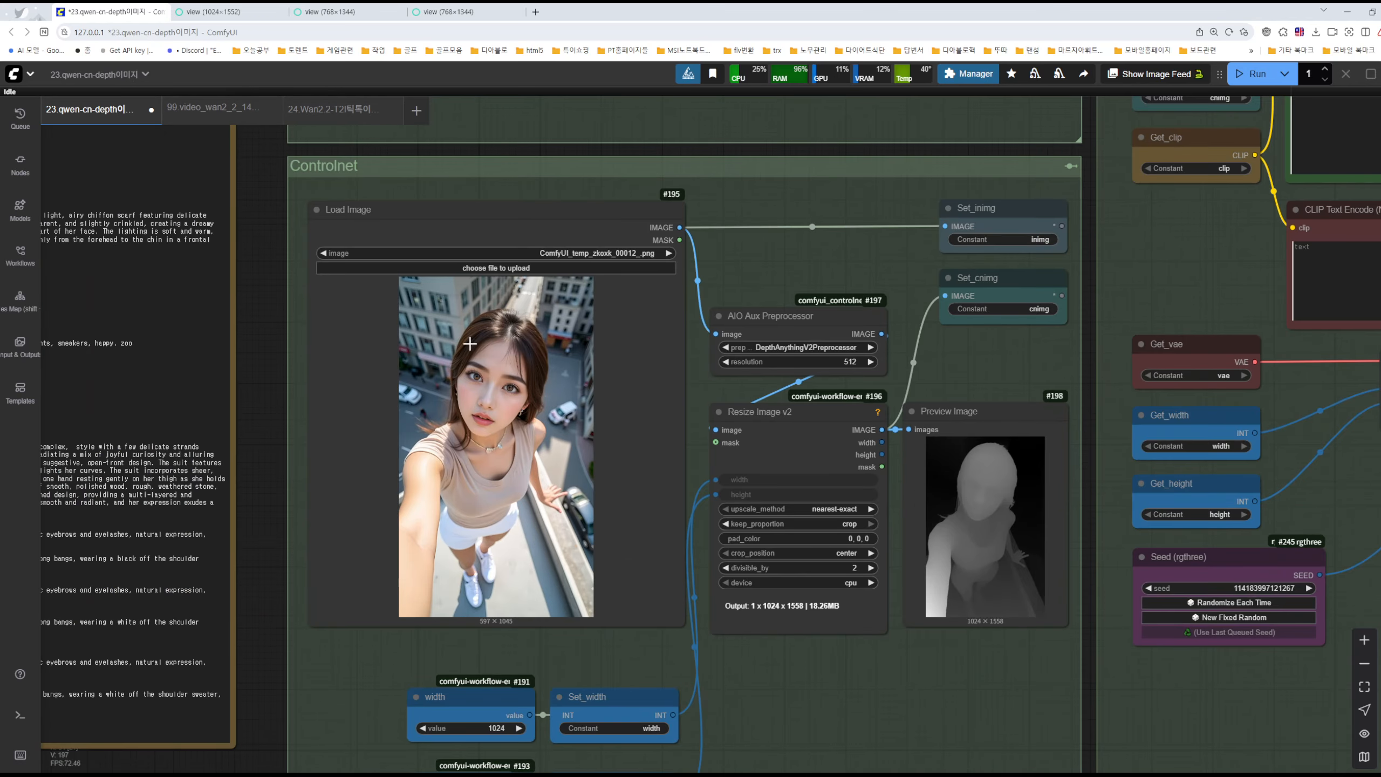
{"action": "left_click_drag", "start_coordinate": [1096, 286], "coordinate": [348, 628]}
{"action": "scroll", "coordinate": [897, 277], "scroll_direction": "up", "scroll_amount": 5}
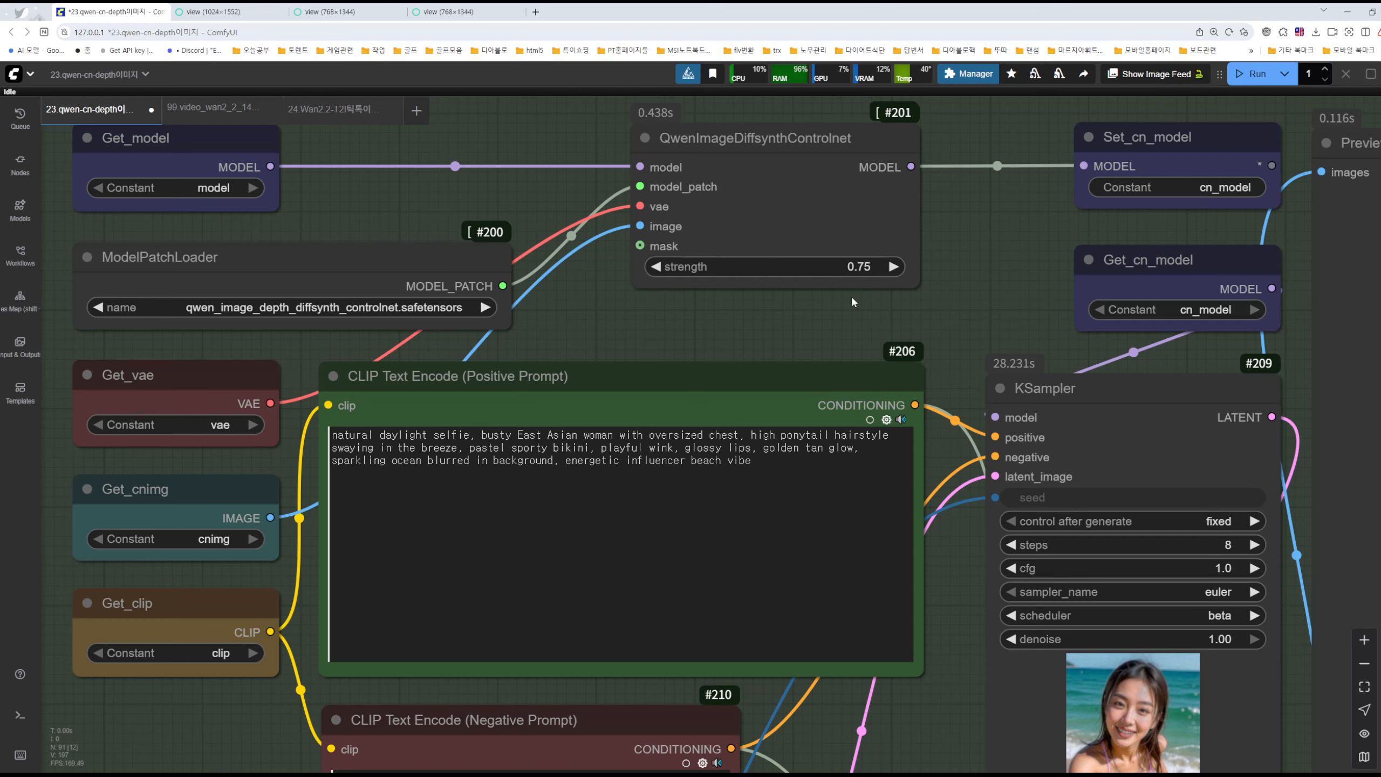
Examine the Controlnet group's depth preprocessing alongside the QwenImageDiffsynthControlnet strength and the positive prompt.
{"action": "scroll", "coordinate": [824, 313], "scroll_direction": "down", "scroll_amount": 7}
{"action": "left_click_drag", "start_coordinate": [579, 536], "coordinate": [798, 376]}
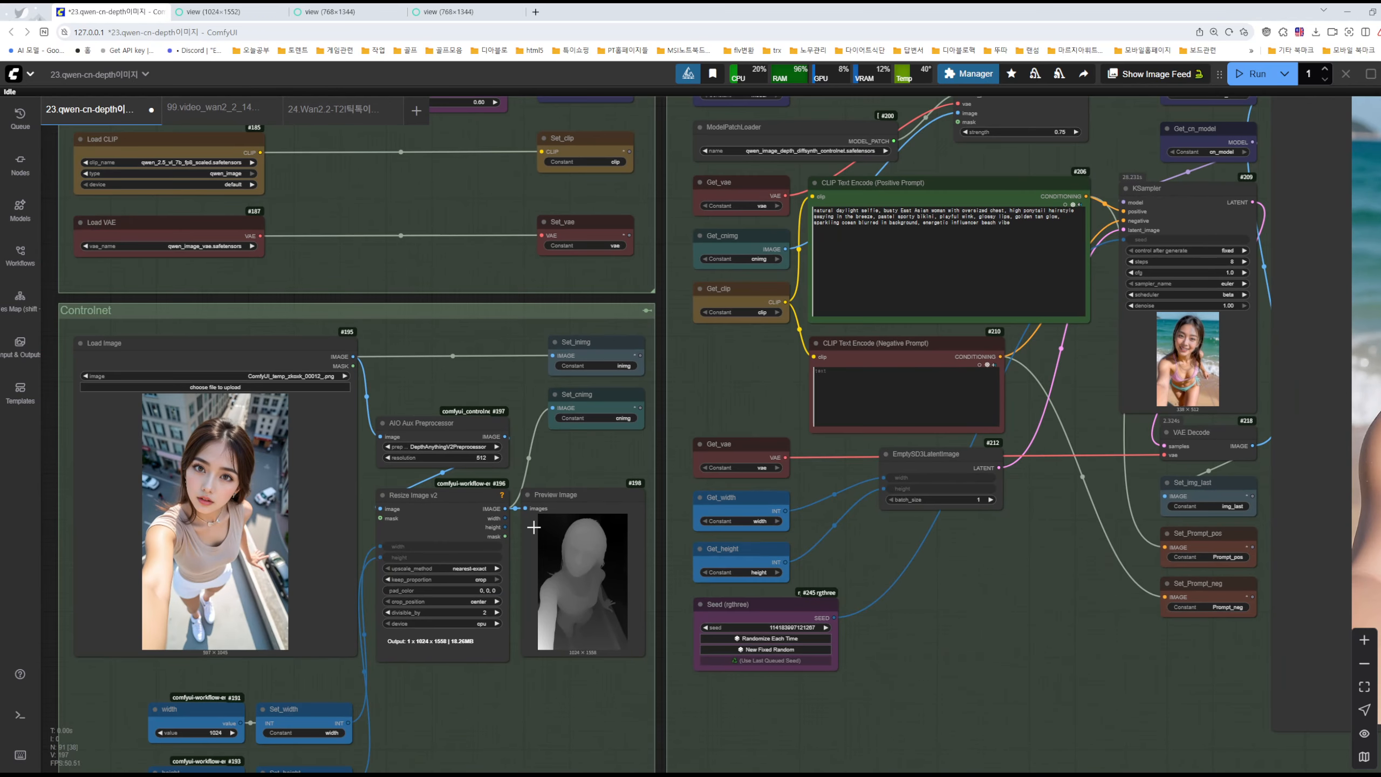
{"action": "scroll", "coordinate": [1028, 572], "scroll_direction": "up", "scroll_amount": 2}
{"action": "scroll", "coordinate": [1028, 571], "scroll_direction": "right", "scroll_amount": 4}
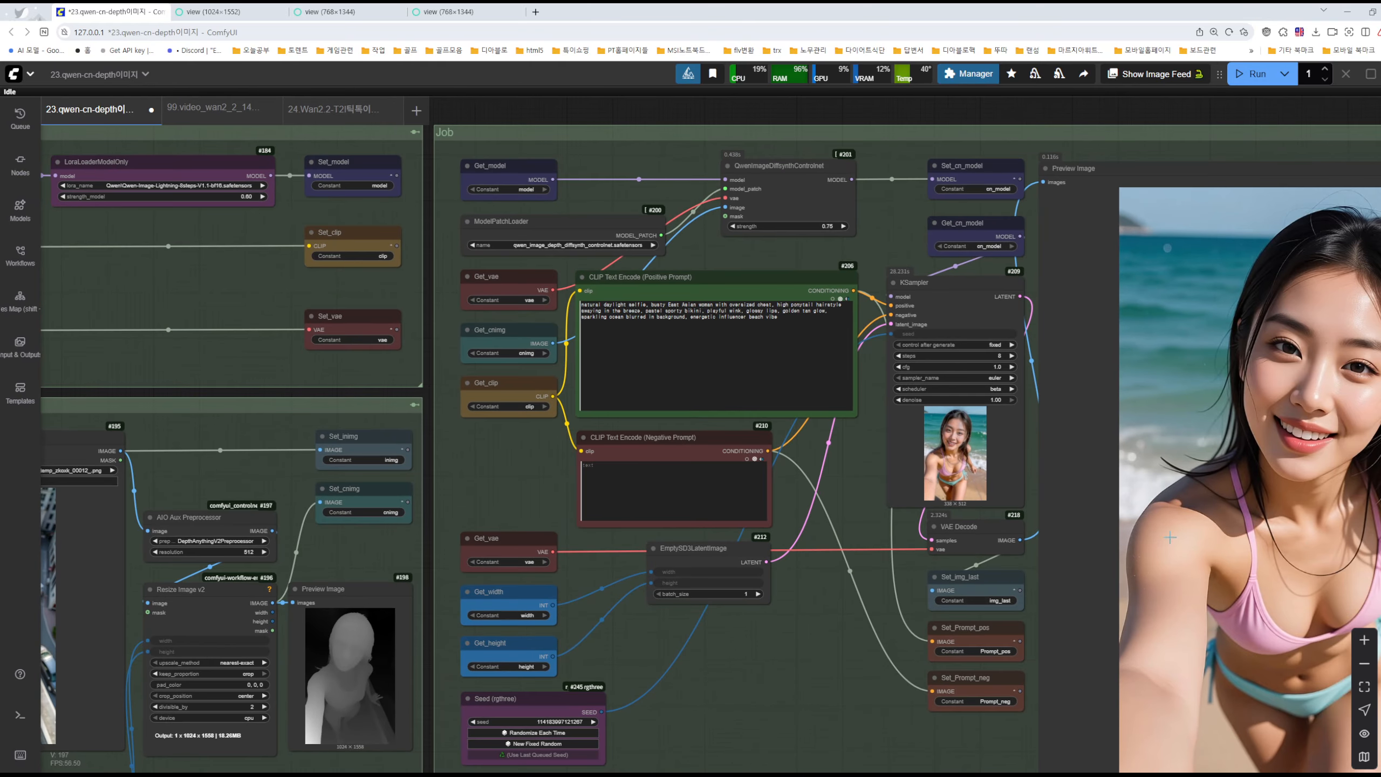
{"action": "scroll", "coordinate": [826, 224], "scroll_direction": "up", "scroll_amount": 9}
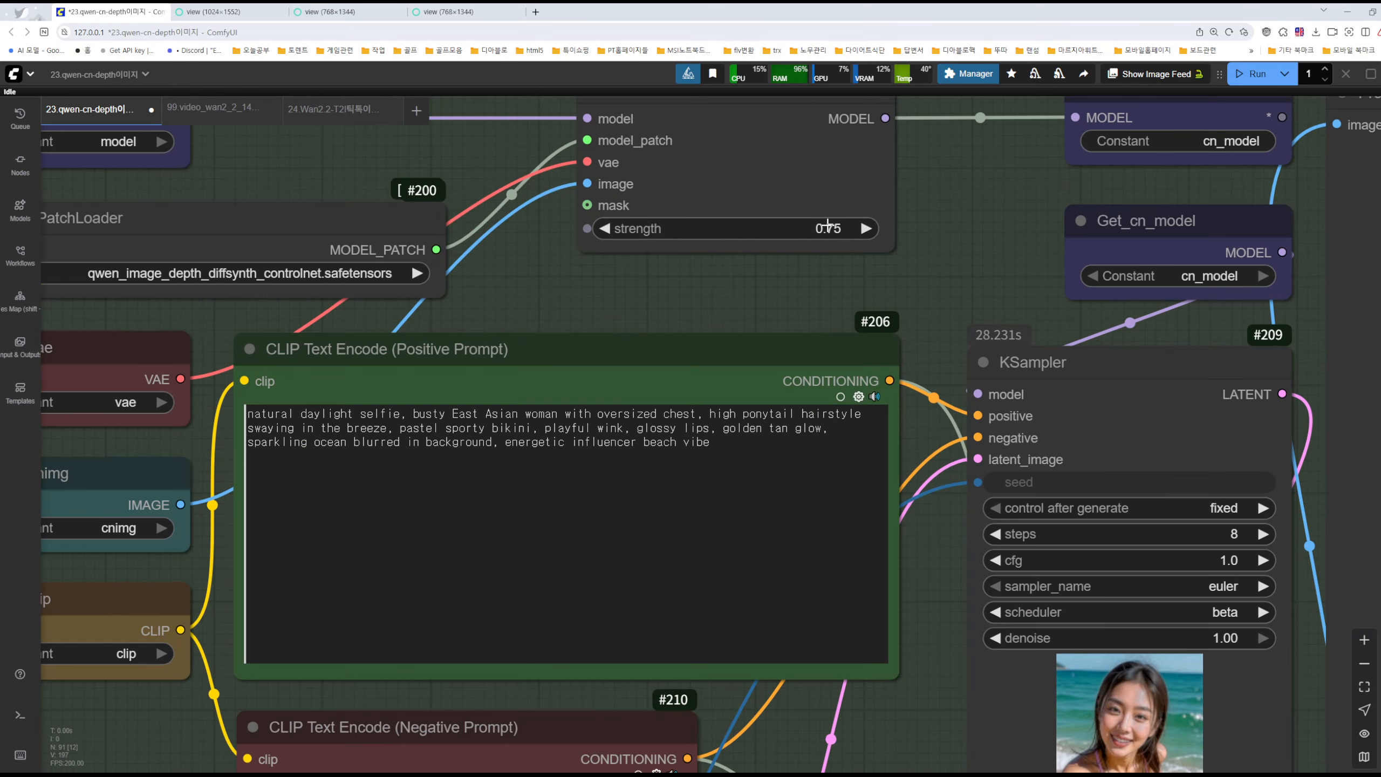
{"action": "scroll", "coordinate": [802, 288], "scroll_direction": "down", "scroll_amount": 4}
{"action": "scroll", "coordinate": [797, 288], "scroll_direction": "down", "scroll_amount": 2}
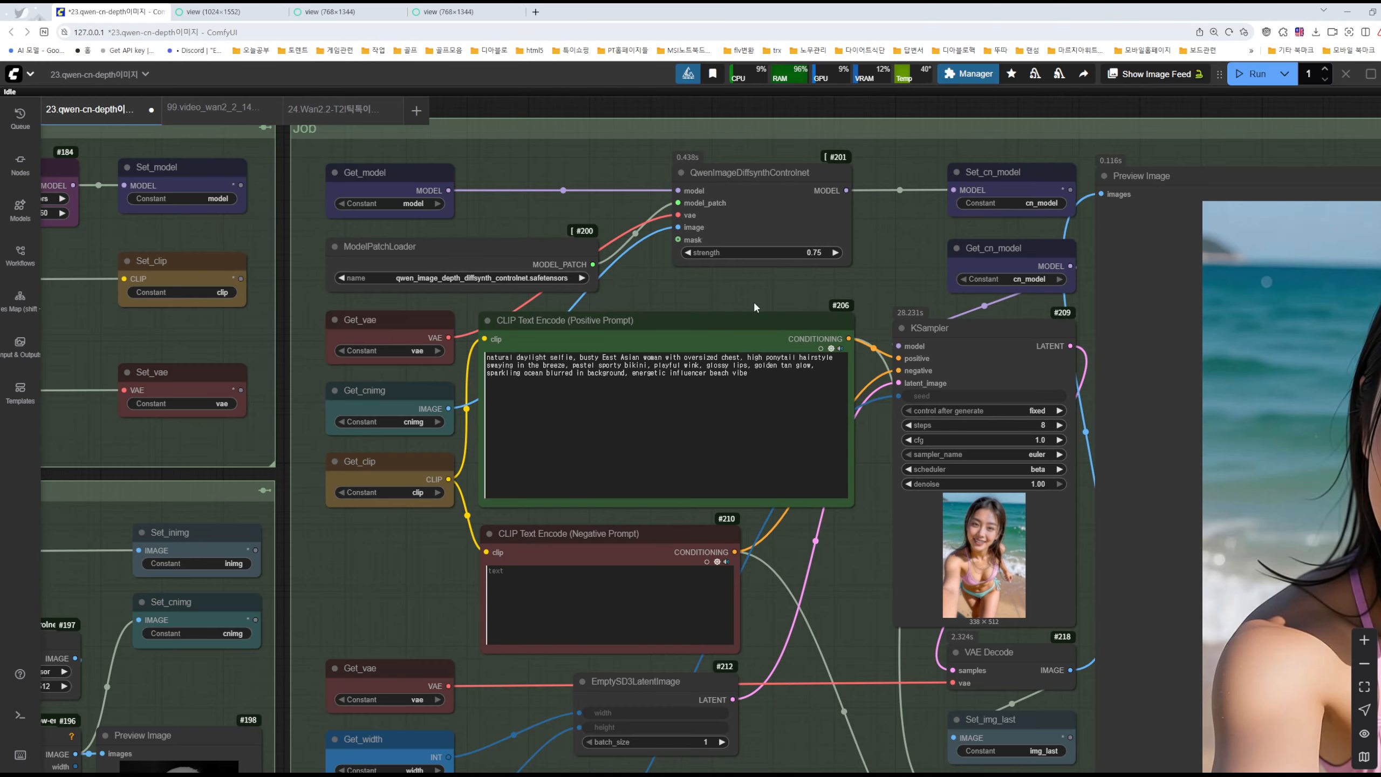
Trace the Qwen IMAGE workflow from the reference photo and depth map through the Job group to the generated image.
{"action": "left_click_drag", "start_coordinate": [274, 700], "coordinate": [585, 487]}
{"action": "left_click_drag", "start_coordinate": [460, 494], "coordinate": [795, 429]}
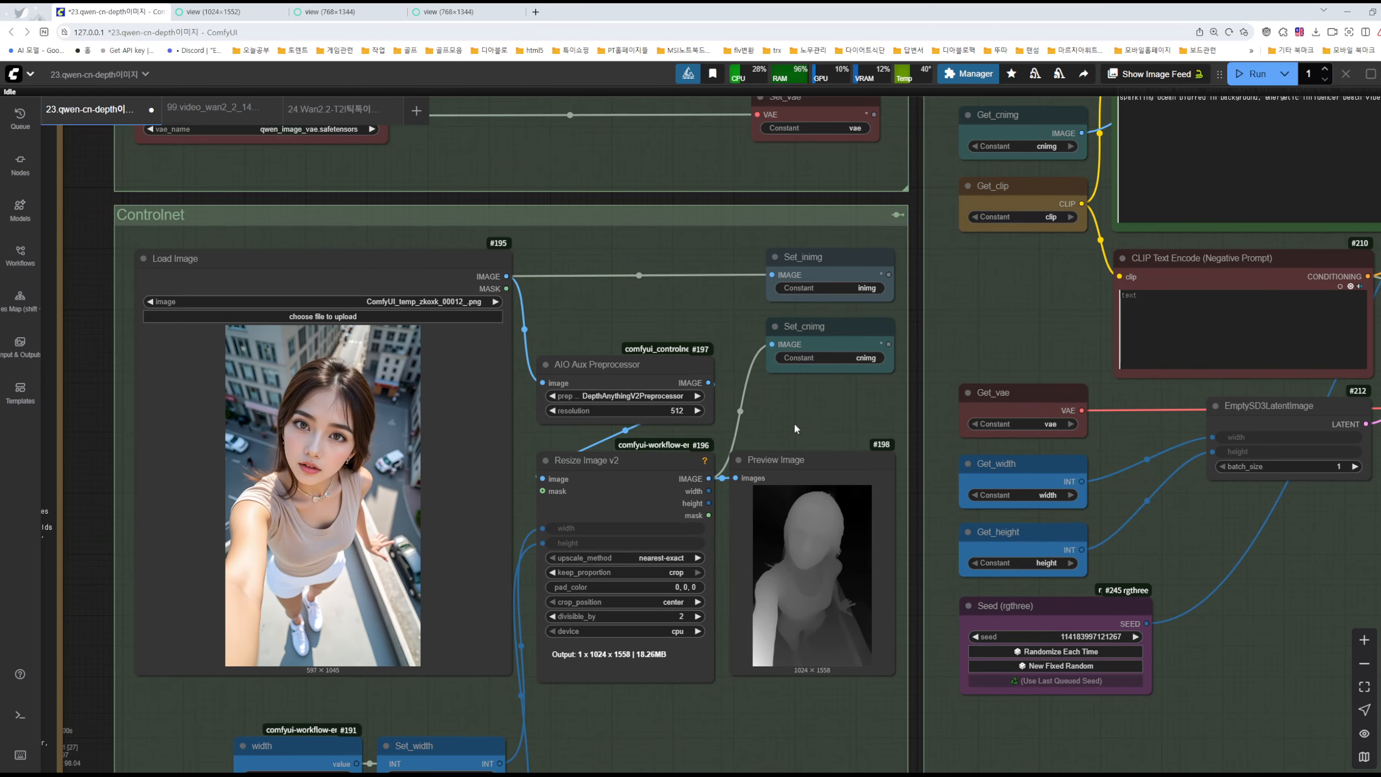
{"action": "left_click_drag", "start_coordinate": [887, 416], "coordinate": [770, 613]}
{"action": "left_click_drag", "start_coordinate": [935, 351], "coordinate": [616, 609]}
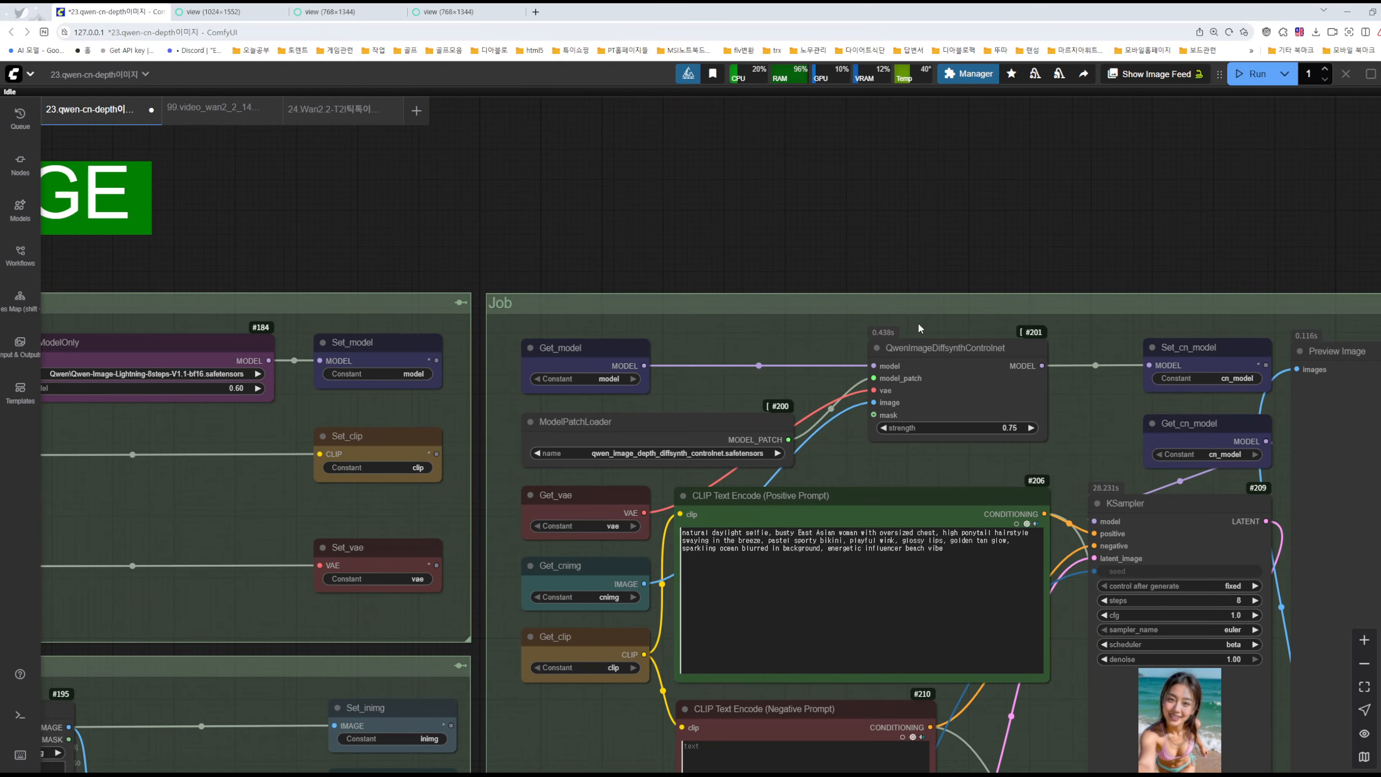
{"action": "scroll", "coordinate": [917, 325], "scroll_direction": "down", "scroll_amount": 5}
{"action": "left_click_drag", "start_coordinate": [901, 324], "coordinate": [828, 703]}
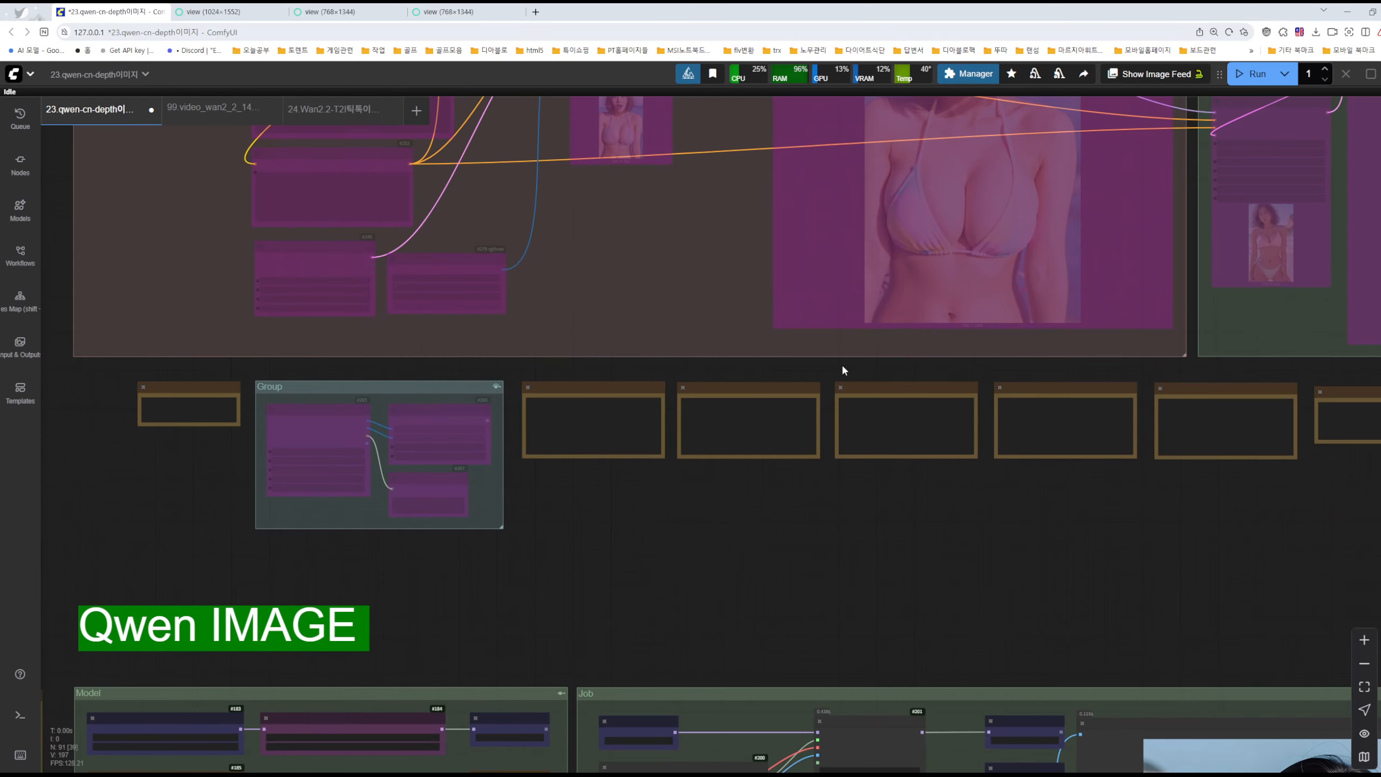
{"action": "left_click_drag", "start_coordinate": [827, 533], "coordinate": [993, 16]}
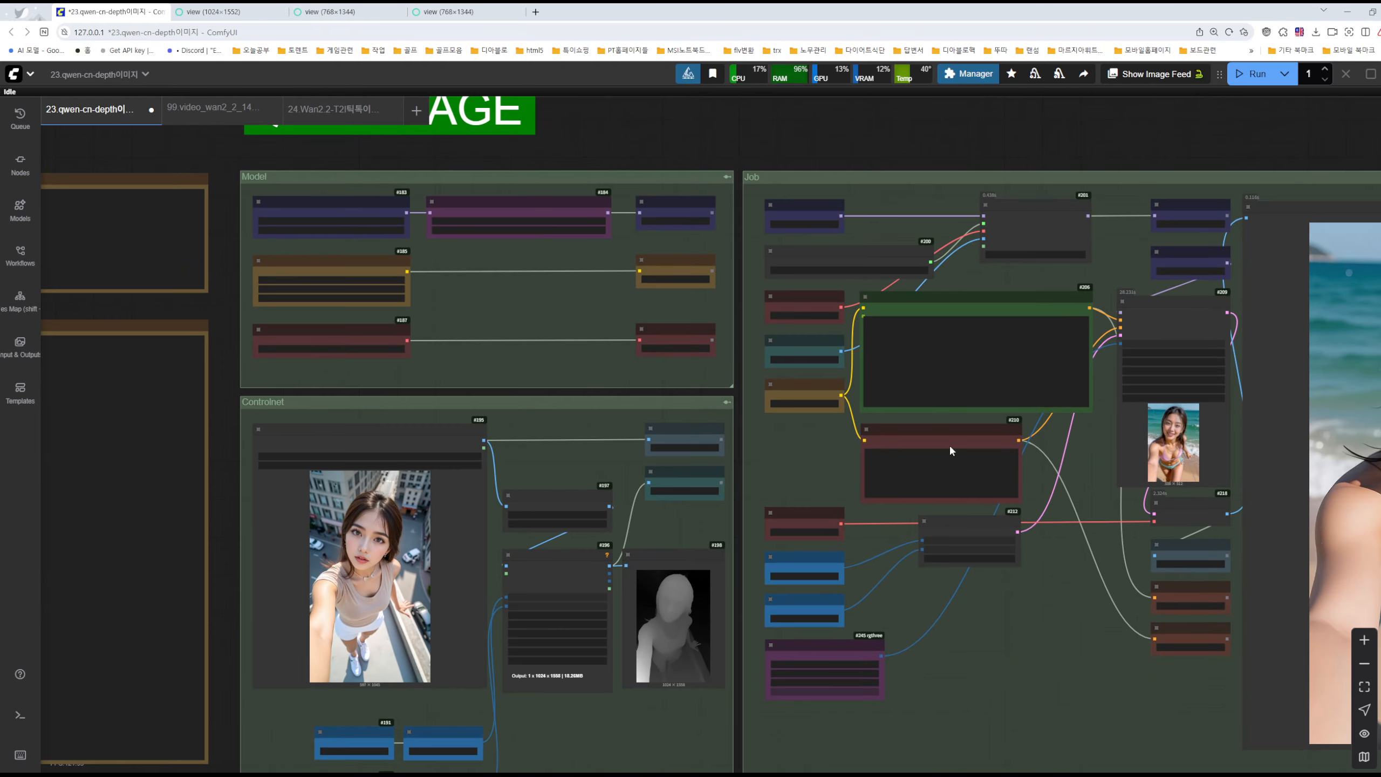
{"action": "left_click_drag", "start_coordinate": [1023, 471], "coordinate": [975, 422]}
{"action": "left_click_drag", "start_coordinate": [882, 581], "coordinate": [465, 589]}
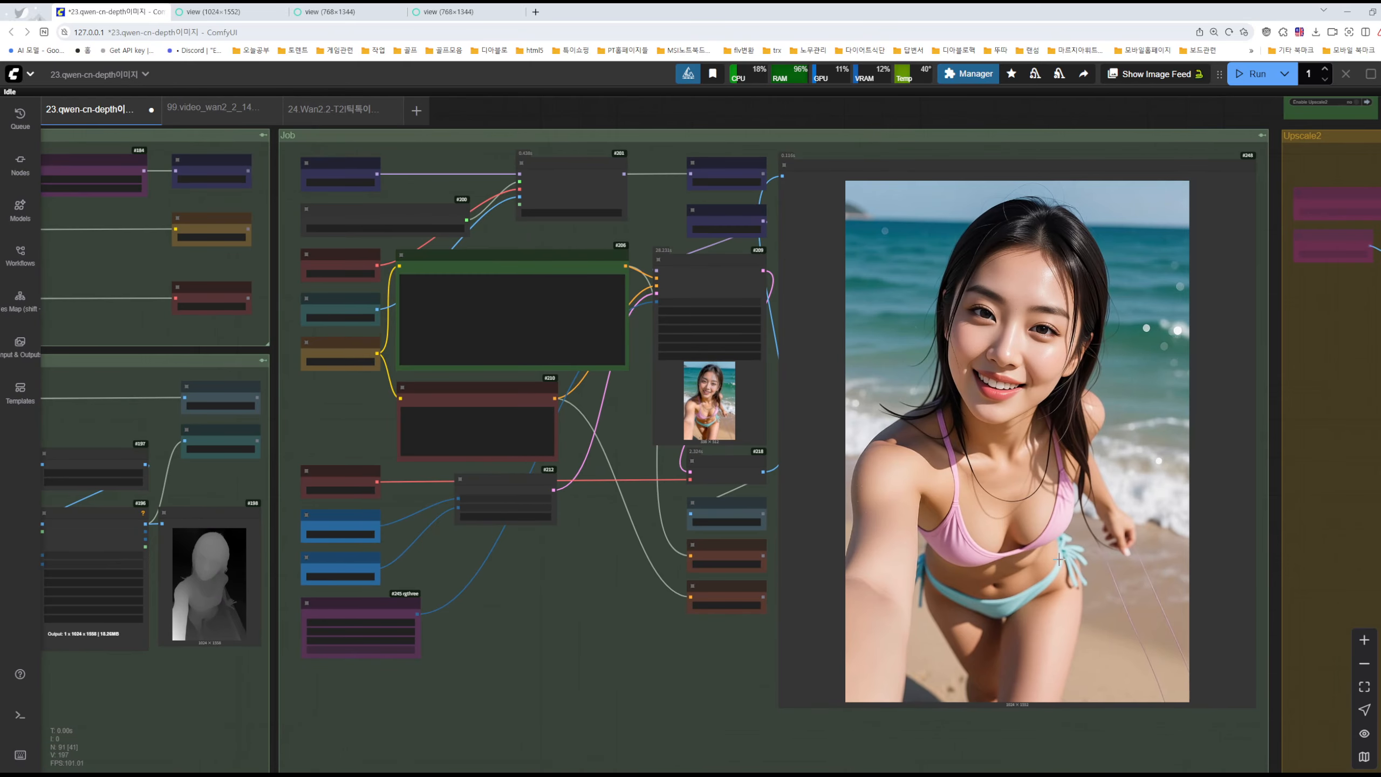
Inspect the resolution note, the bypassed Group and the prompt notes beneath the Wan IMAGE workflow.
{"action": "scroll", "coordinate": [1206, 544], "scroll_direction": "down", "scroll_amount": 3}
{"action": "left_click_drag", "start_coordinate": [704, 227], "coordinate": [929, 768]}
{"action": "scroll", "coordinate": [983, 347], "scroll_direction": "up", "scroll_amount": 4}
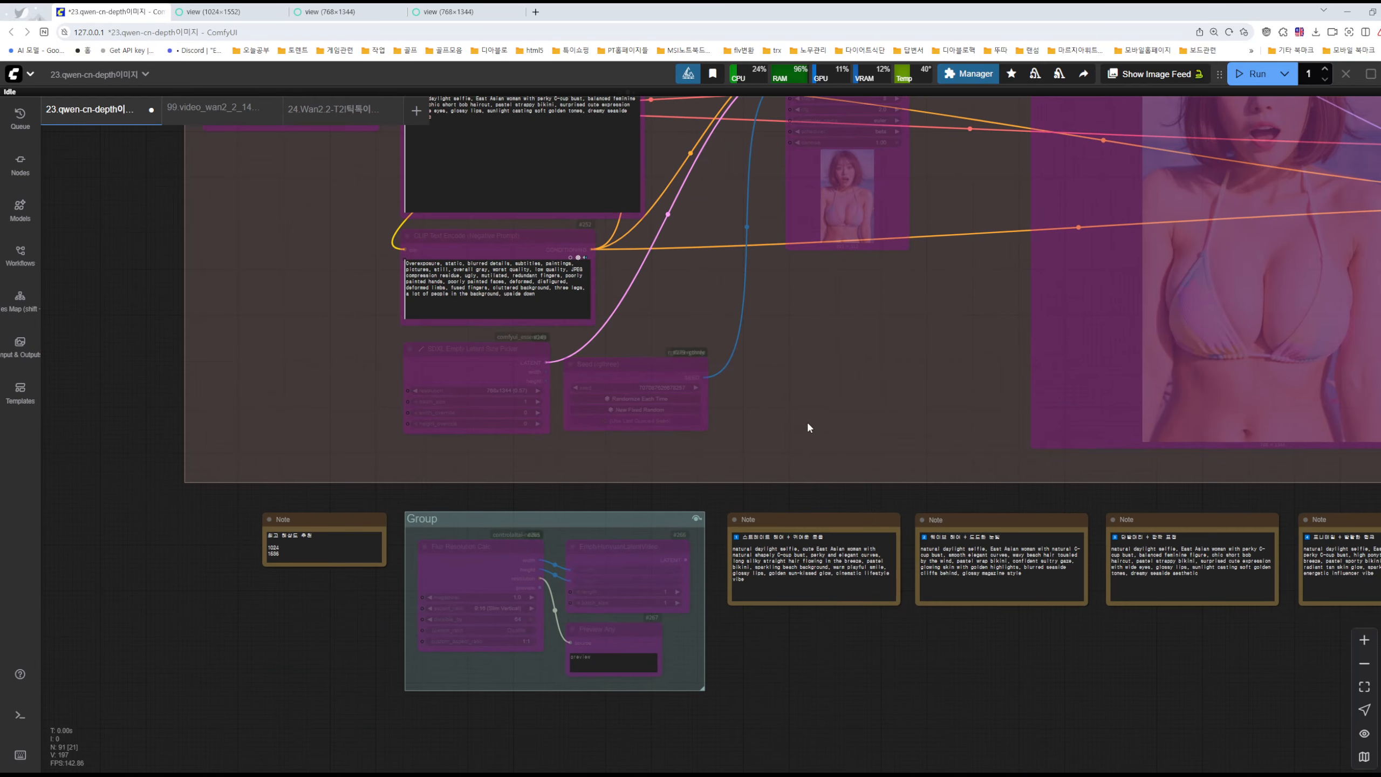
{"action": "left_click_drag", "start_coordinate": [855, 348], "coordinate": [579, 278]}
{"action": "left_click_drag", "start_coordinate": [1090, 633], "coordinate": [924, 259]}
{"action": "left_click_drag", "start_coordinate": [833, 312], "coordinate": [1124, 143]}
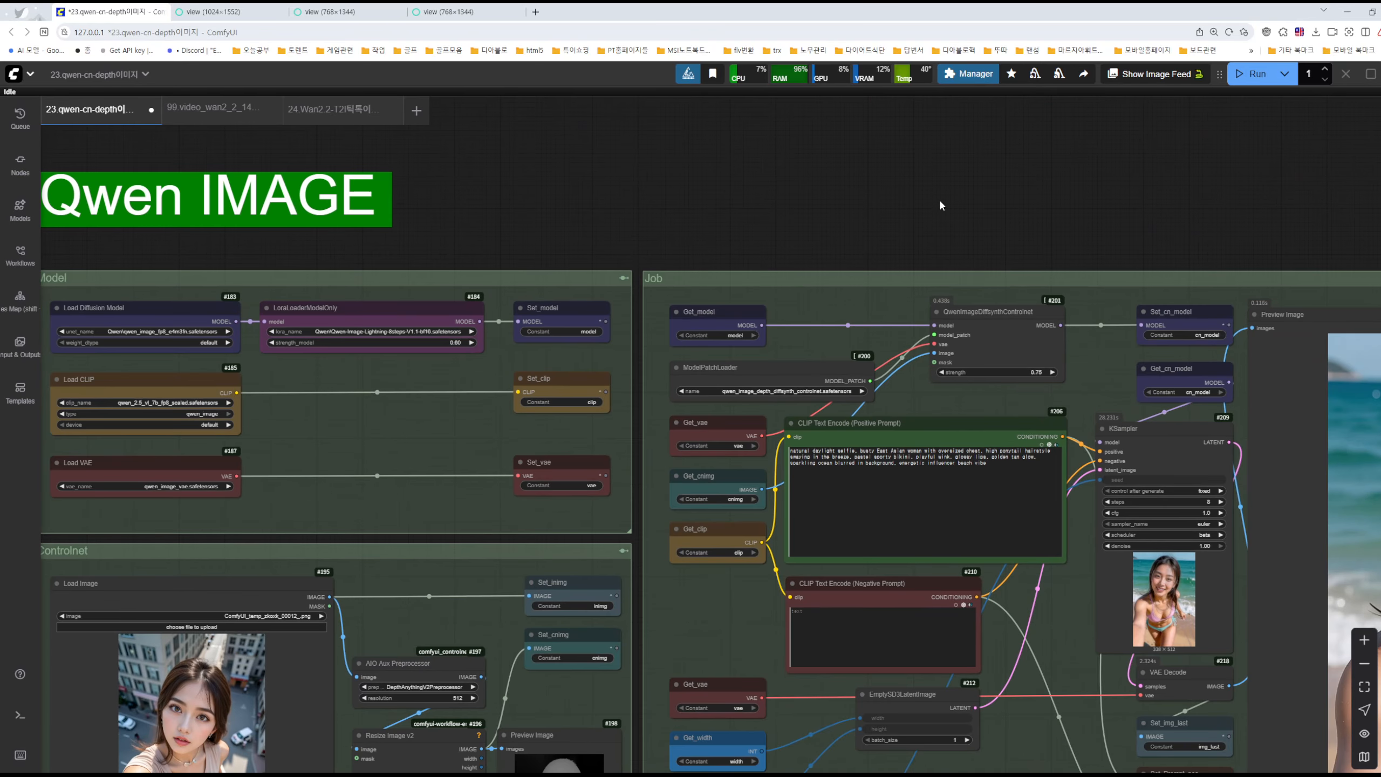
Read the long prompt note beside the Controlnet group and highlight its text from prompt 4 into prompt 6.
{"action": "scroll", "coordinate": [939, 198], "scroll_direction": "down", "scroll_amount": 3}
{"action": "left_click_drag", "start_coordinate": [745, 519], "coordinate": [1017, 295]}
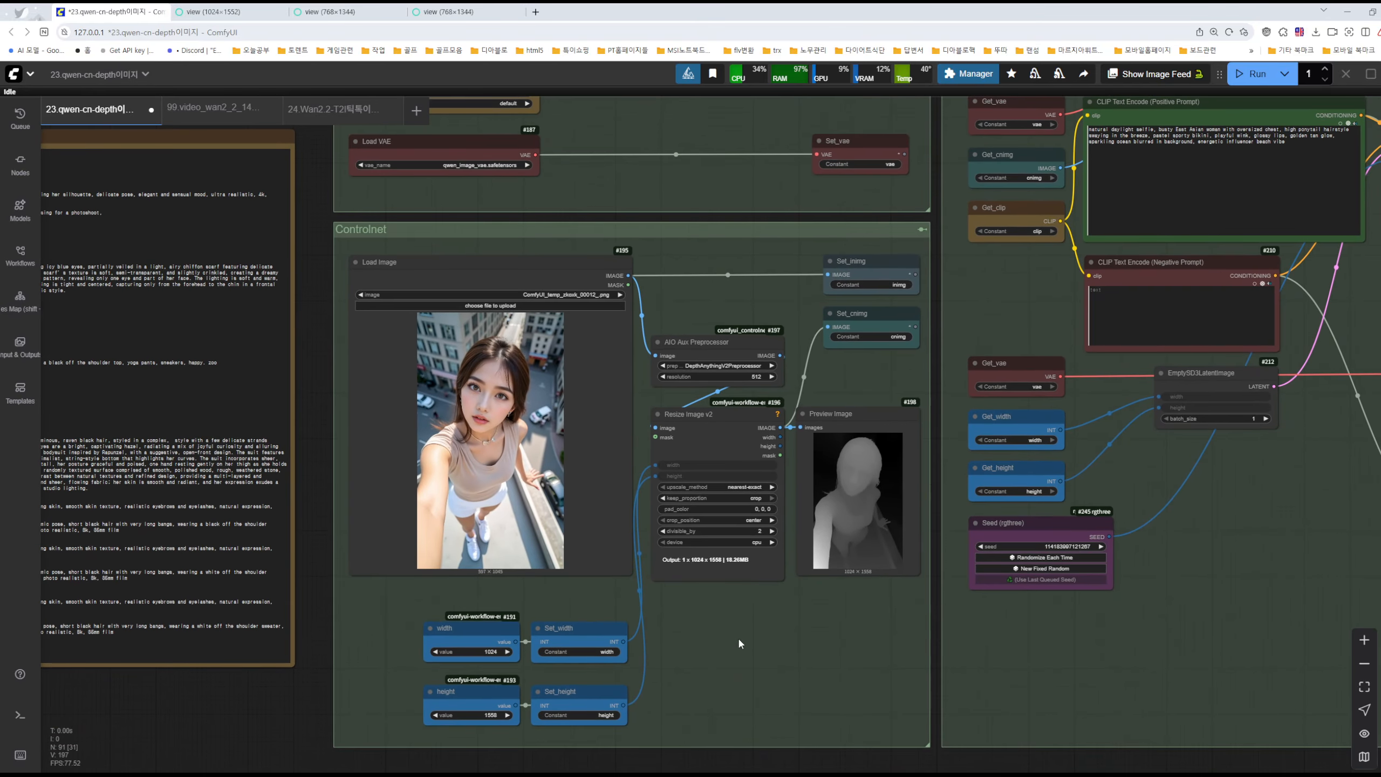
{"action": "left_click_drag", "start_coordinate": [740, 644], "coordinate": [1300, 750]}
{"action": "scroll", "coordinate": [228, 518], "scroll_direction": "up", "scroll_amount": 7}
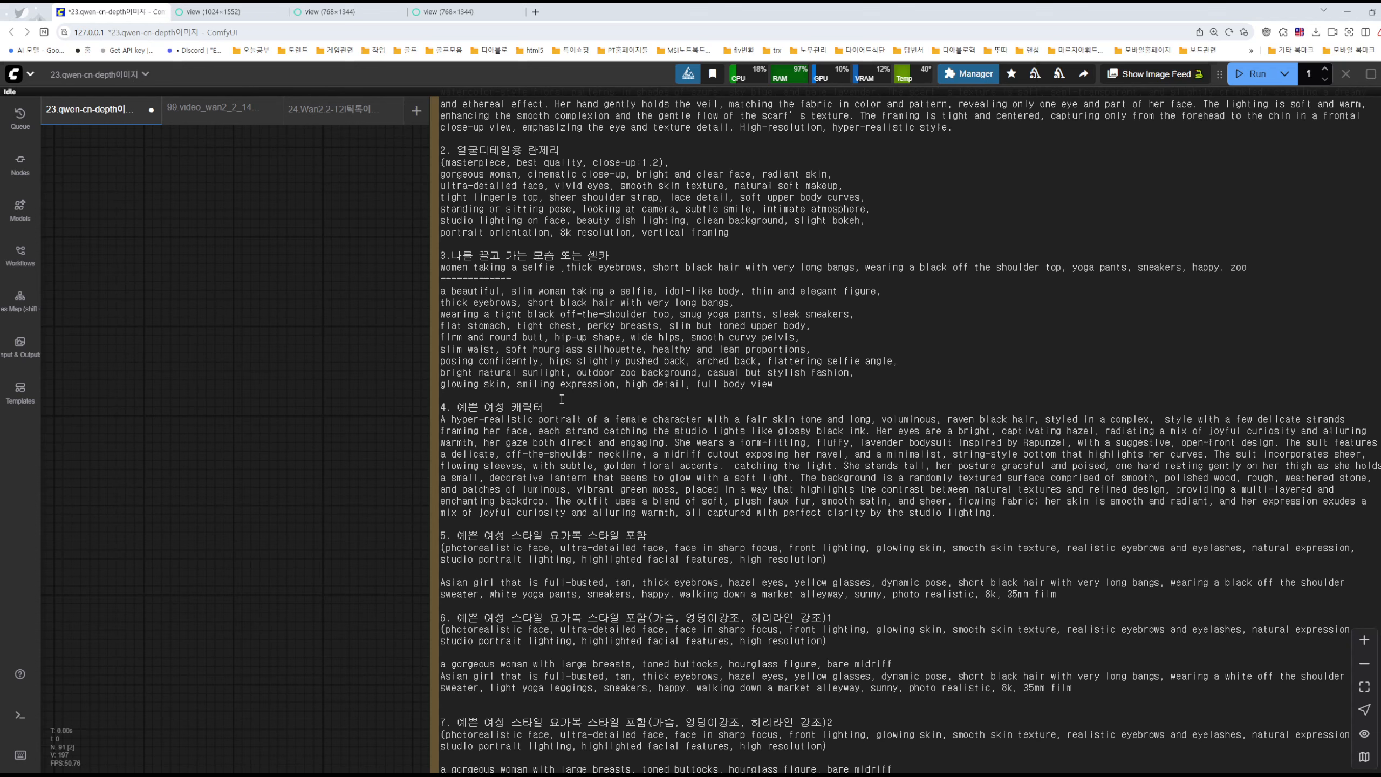
{"action": "left_click_drag", "start_coordinate": [468, 411], "coordinate": [948, 660]}
{"action": "scroll", "coordinate": [557, 549], "scroll_direction": "down", "scroll_amount": 5}
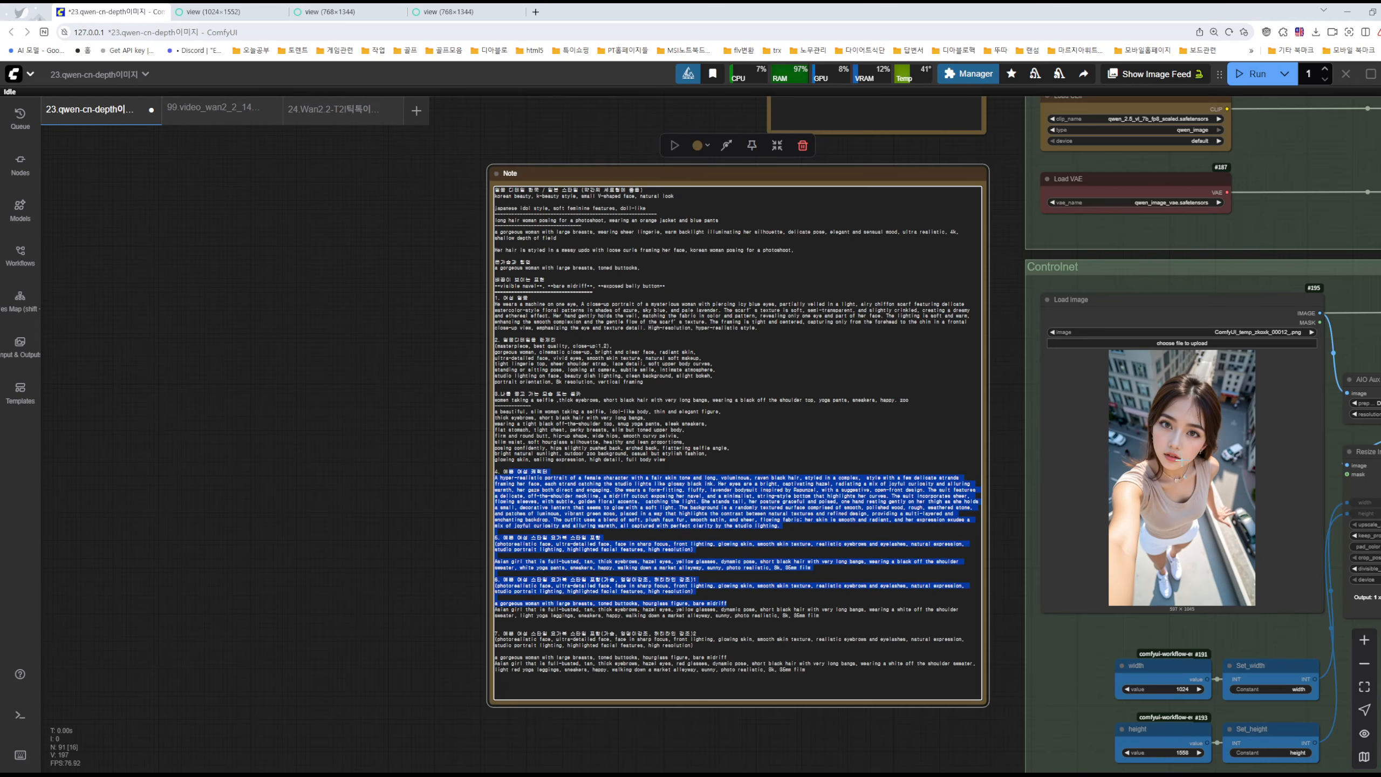
Review the row of prompt notes between the Wan IMAGE and Qwen IMAGE workflows.
{"action": "left_click_drag", "start_coordinate": [992, 412], "coordinate": [852, 638]}
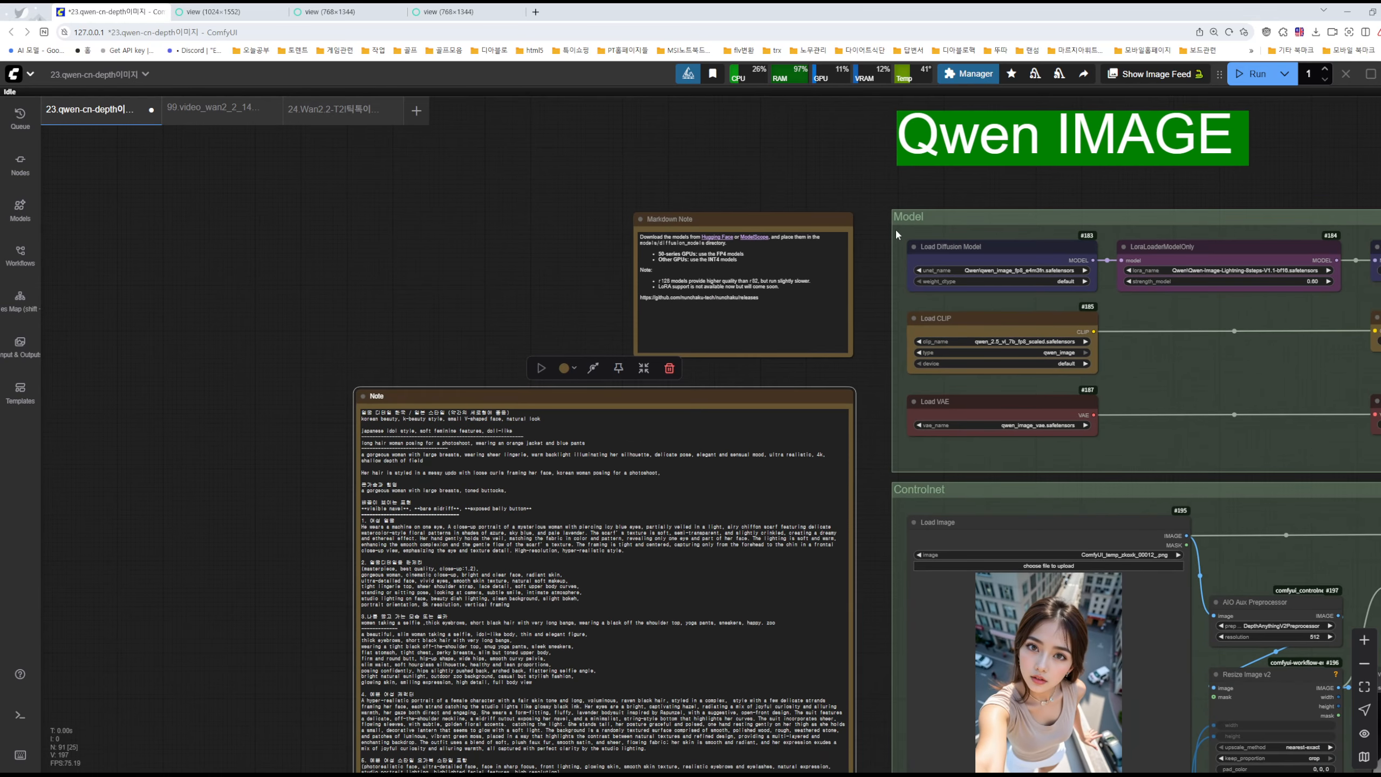
{"action": "left_click_drag", "start_coordinate": [818, 166], "coordinate": [249, 468]}
{"action": "left_click_drag", "start_coordinate": [1002, 407], "coordinate": [676, 595]}
{"action": "left_click_drag", "start_coordinate": [1302, 511], "coordinate": [739, 512]}
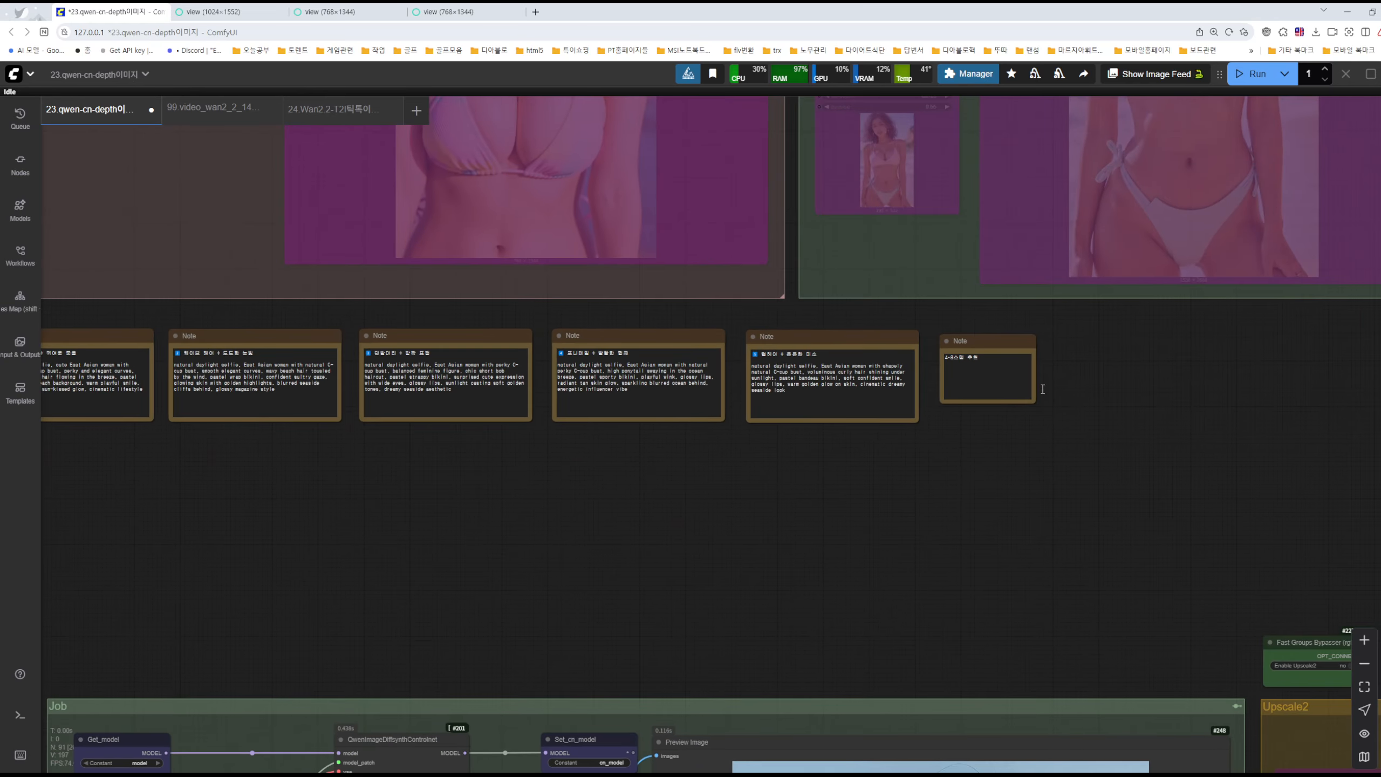
{"action": "left_click_drag", "start_coordinate": [401, 498], "coordinate": [1273, 400]}
{"action": "left_click_drag", "start_coordinate": [873, 499], "coordinate": [1350, 365]}
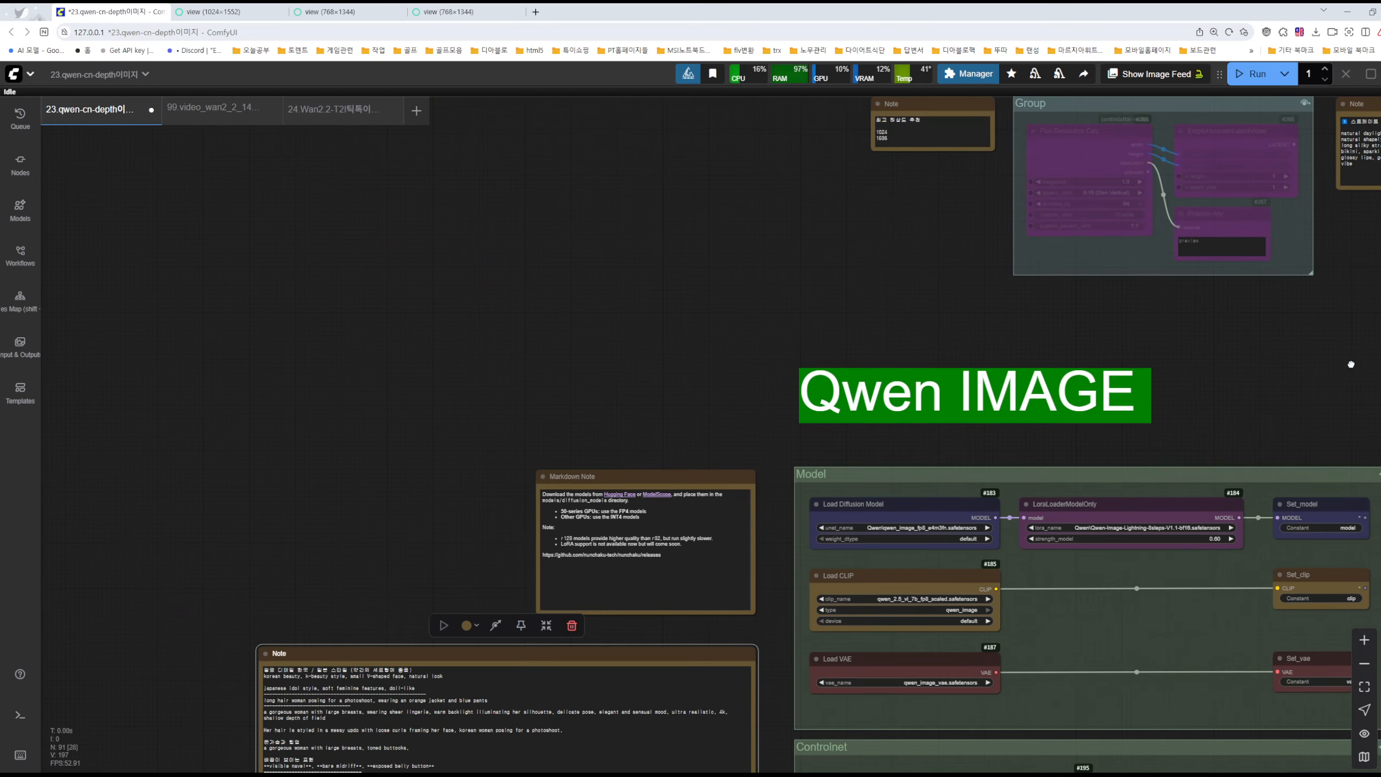
Read the Markdown Note with the model download instructions beside the Model group and deselect the long prompt note.
{"action": "left_click_drag", "start_coordinate": [605, 383], "coordinate": [732, 285]}
{"action": "scroll", "coordinate": [835, 280], "scroll_direction": "up", "scroll_amount": 5}
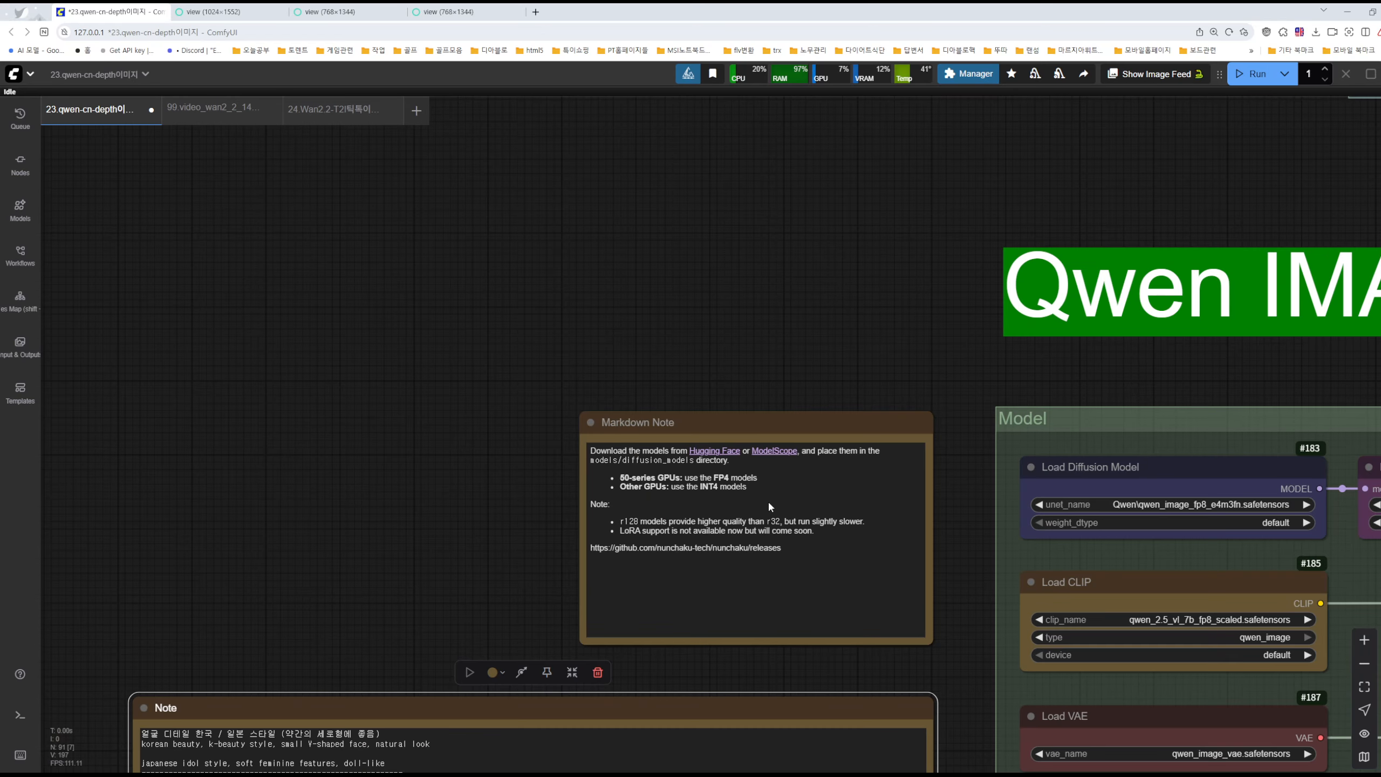
{"action": "key", "text": "ctrl+1"}
{"action": "left_click", "coordinate": [747, 506]}
{"action": "mouse_move", "coordinate": [802, 541]}
{"action": "left_mouse_down"}
{"action": "mouse_move", "coordinate": [550, 587]}
{"action": "mouse_move", "coordinate": [594, 315]}
{"action": "mouse_move", "coordinate": [578, 601]}
{"action": "left_mouse_up"}
{"action": "key", "text": "Escape"}
{"action": "left_click", "coordinate": [926, 310]}
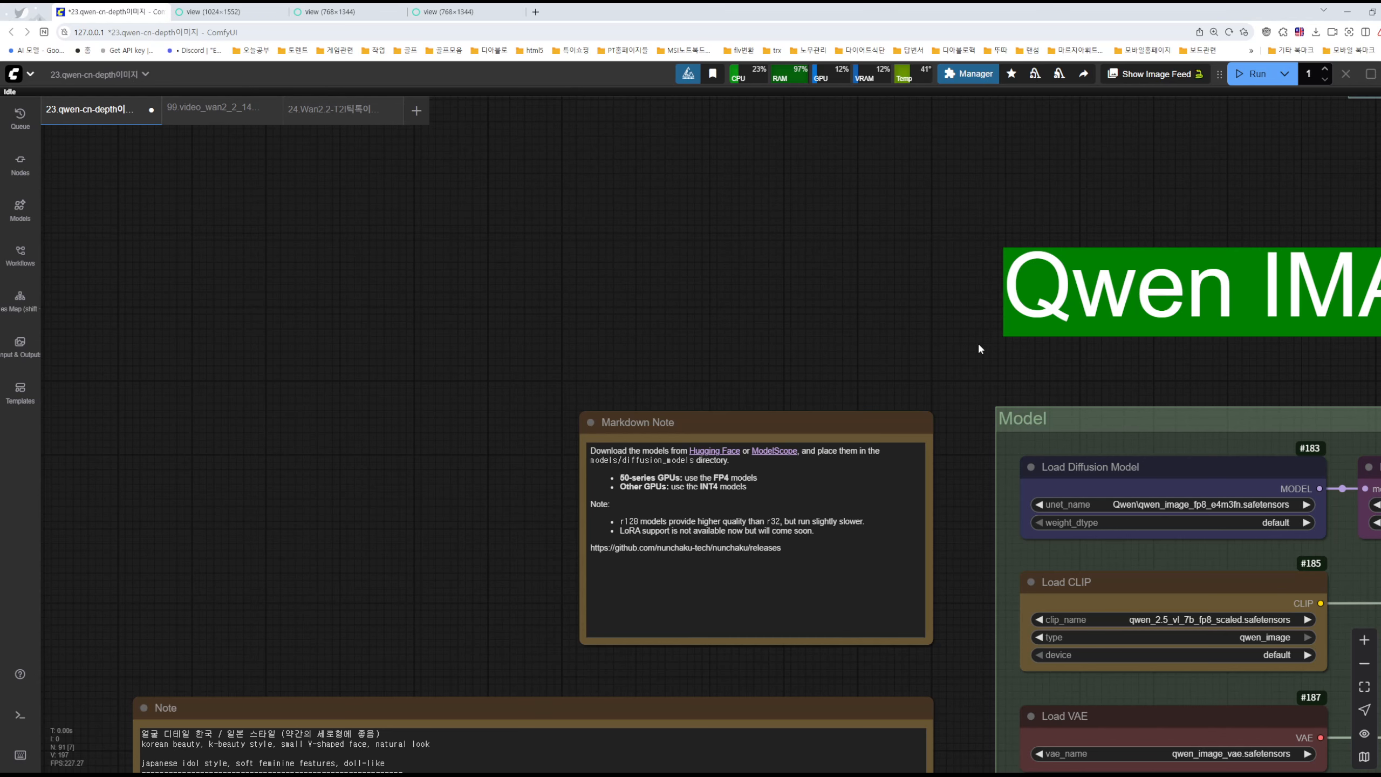
Switch to File Explorer to look over the workflow files in the workflows folder, and return to the ComfyUI canvas.
{"action": "scroll", "coordinate": [957, 327], "scroll_direction": "down", "scroll_amount": 5}
{"action": "left_click_drag", "start_coordinate": [909, 303], "coordinate": [493, 305]}
{"action": "left_click_drag", "start_coordinate": [1219, 305], "coordinate": [805, 281]}
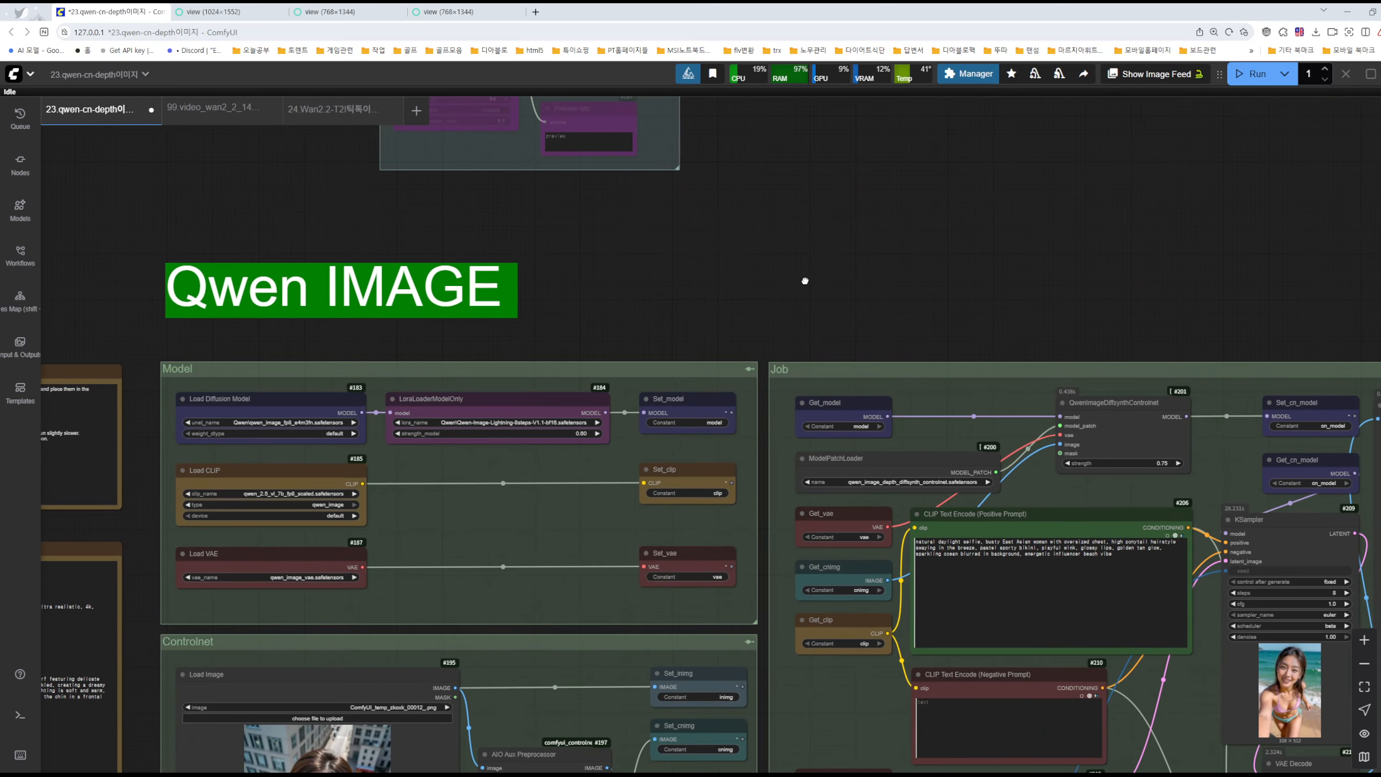
{"action": "scroll", "coordinate": [981, 243], "scroll_direction": "down", "scroll_amount": 4}
{"action": "left_click_drag", "start_coordinate": [1015, 238], "coordinate": [812, 486]}
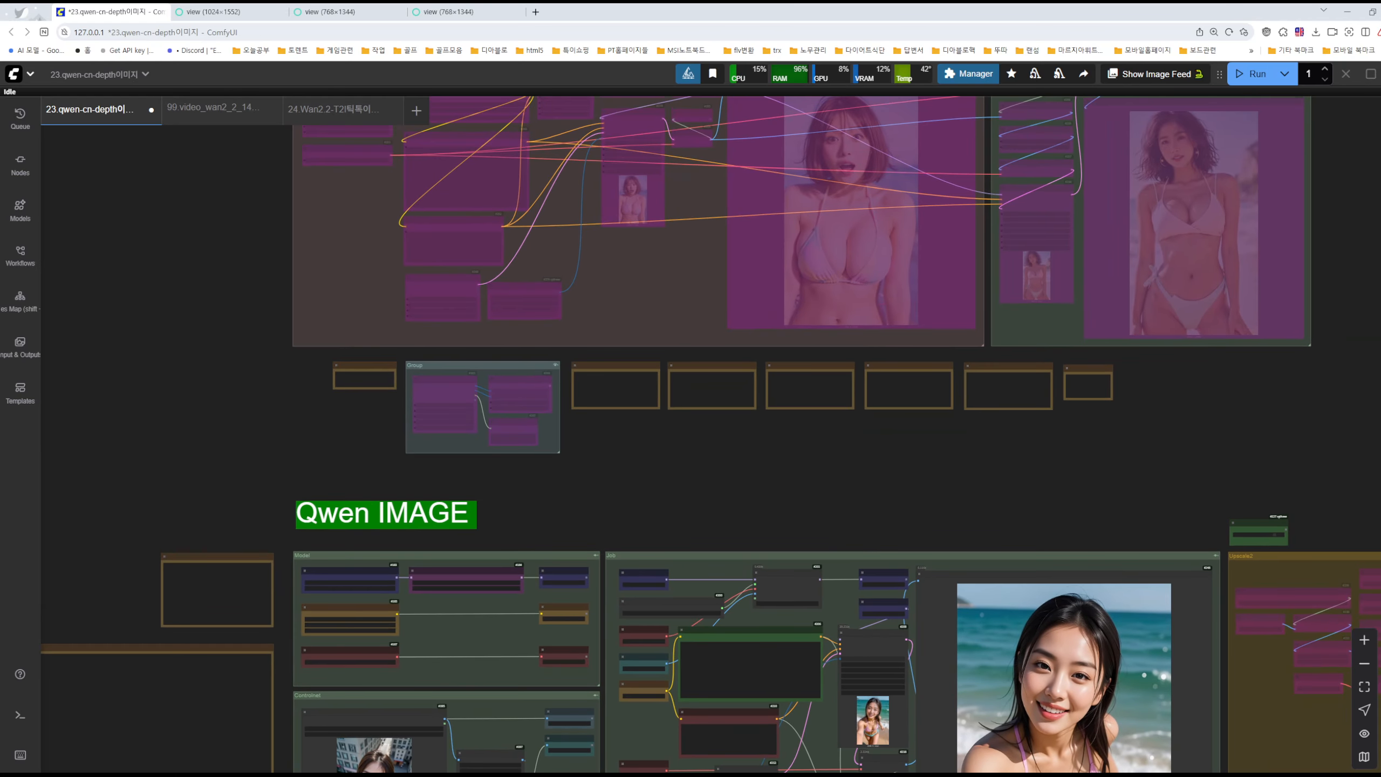
{"action": "left_click", "coordinate": [360, 775]}
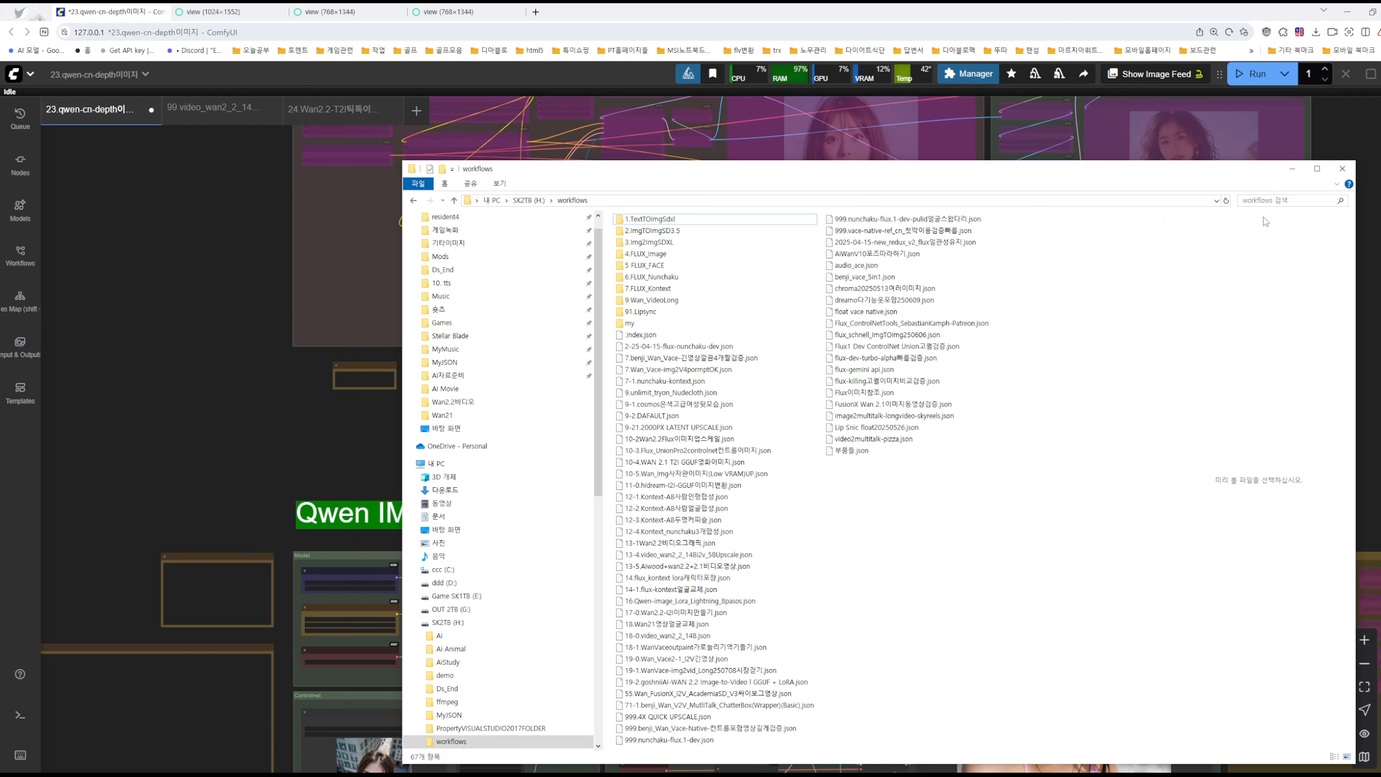
{"action": "left_click", "coordinate": [1293, 168]}
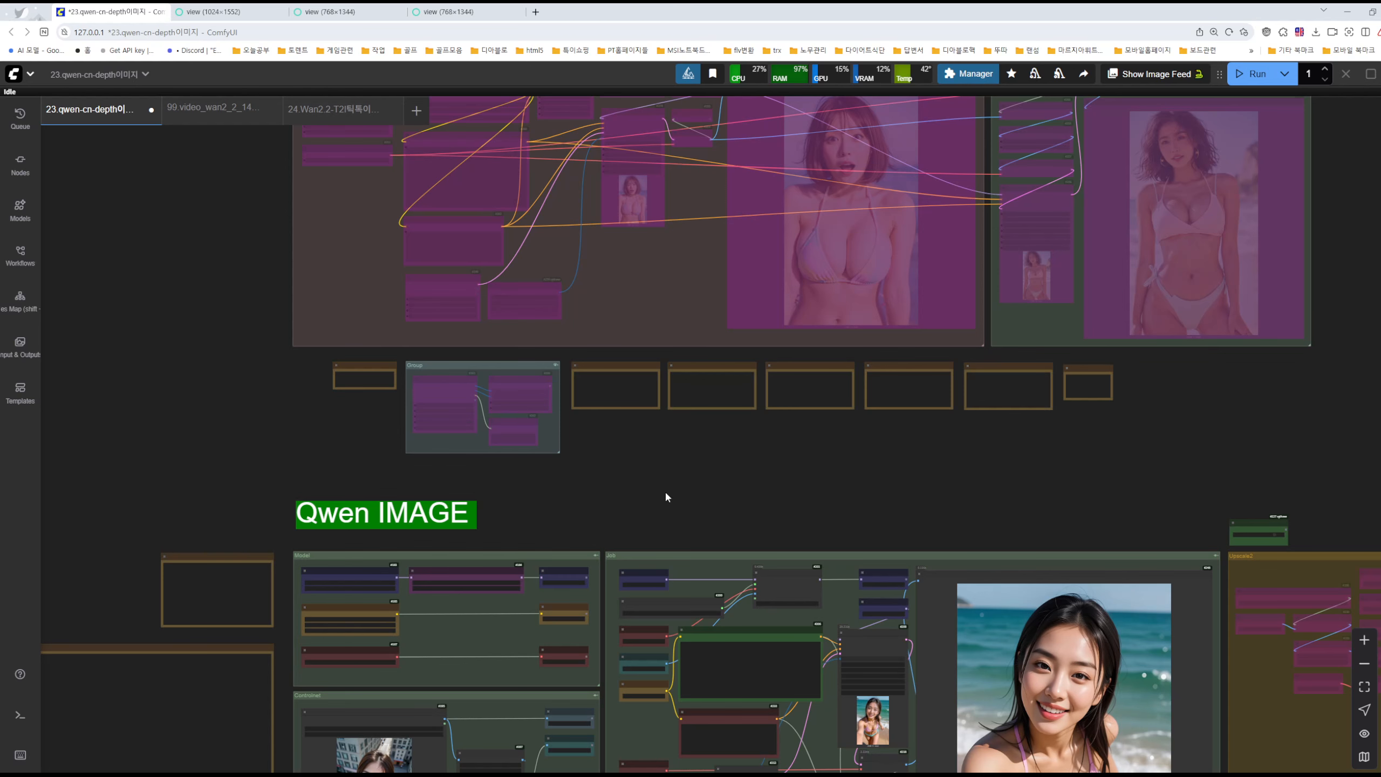
Compare the overall layout of the Qwen IMAGE workflow with the bypassed Wan IMAGE workflow above it.
{"action": "left_click_drag", "start_coordinate": [667, 497], "coordinate": [723, 277]}
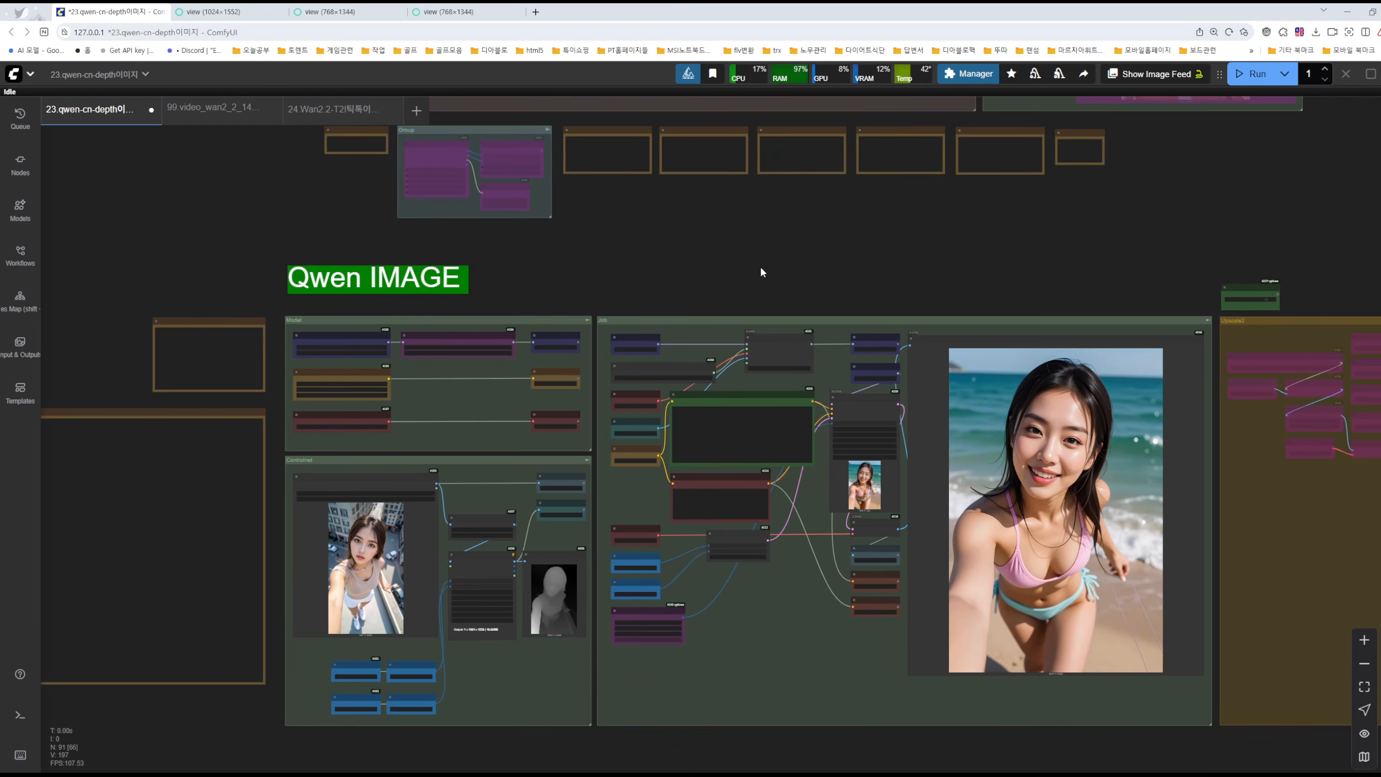
{"action": "scroll", "coordinate": [764, 276], "scroll_direction": "up", "scroll_amount": 4}
{"action": "scroll", "coordinate": [641, 275], "scroll_direction": "down", "scroll_amount": 3}
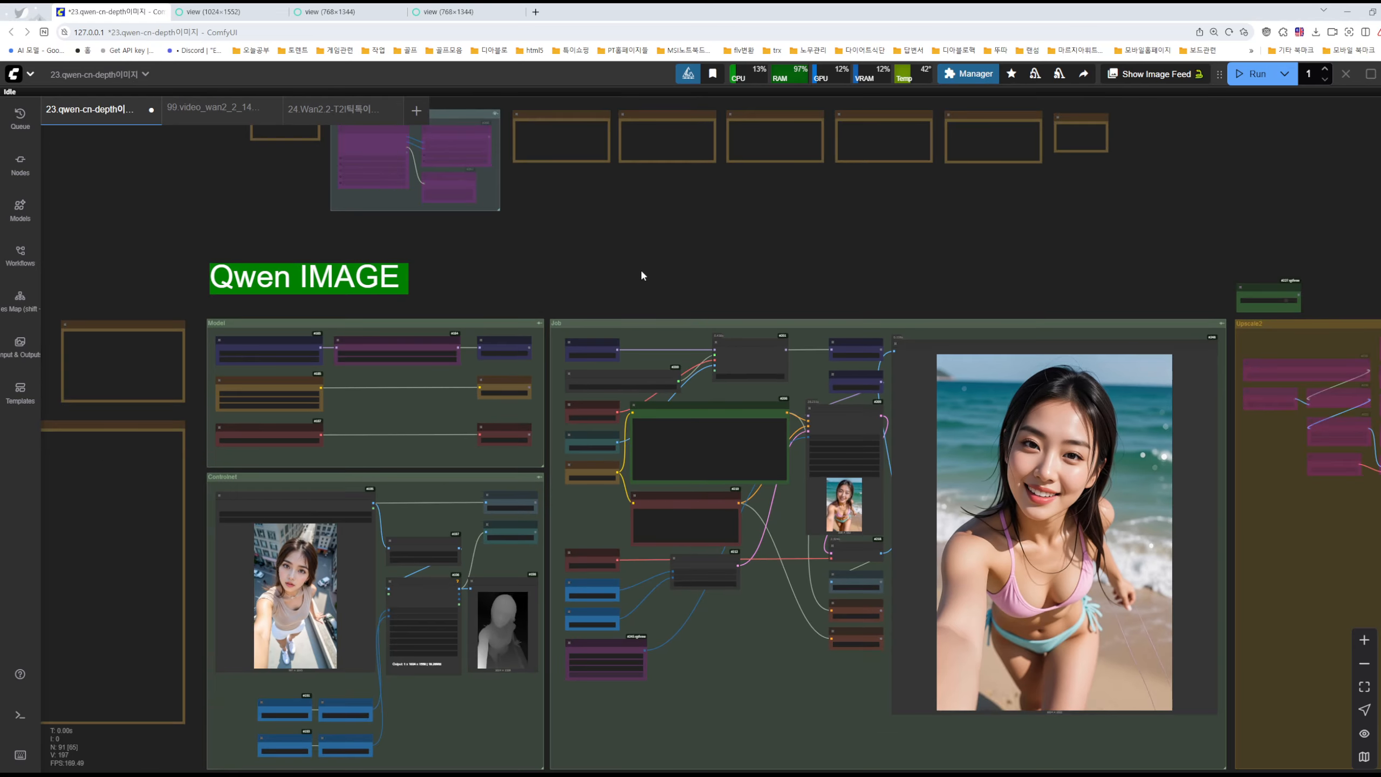
{"action": "left_click_drag", "start_coordinate": [805, 272], "coordinate": [712, 585]}
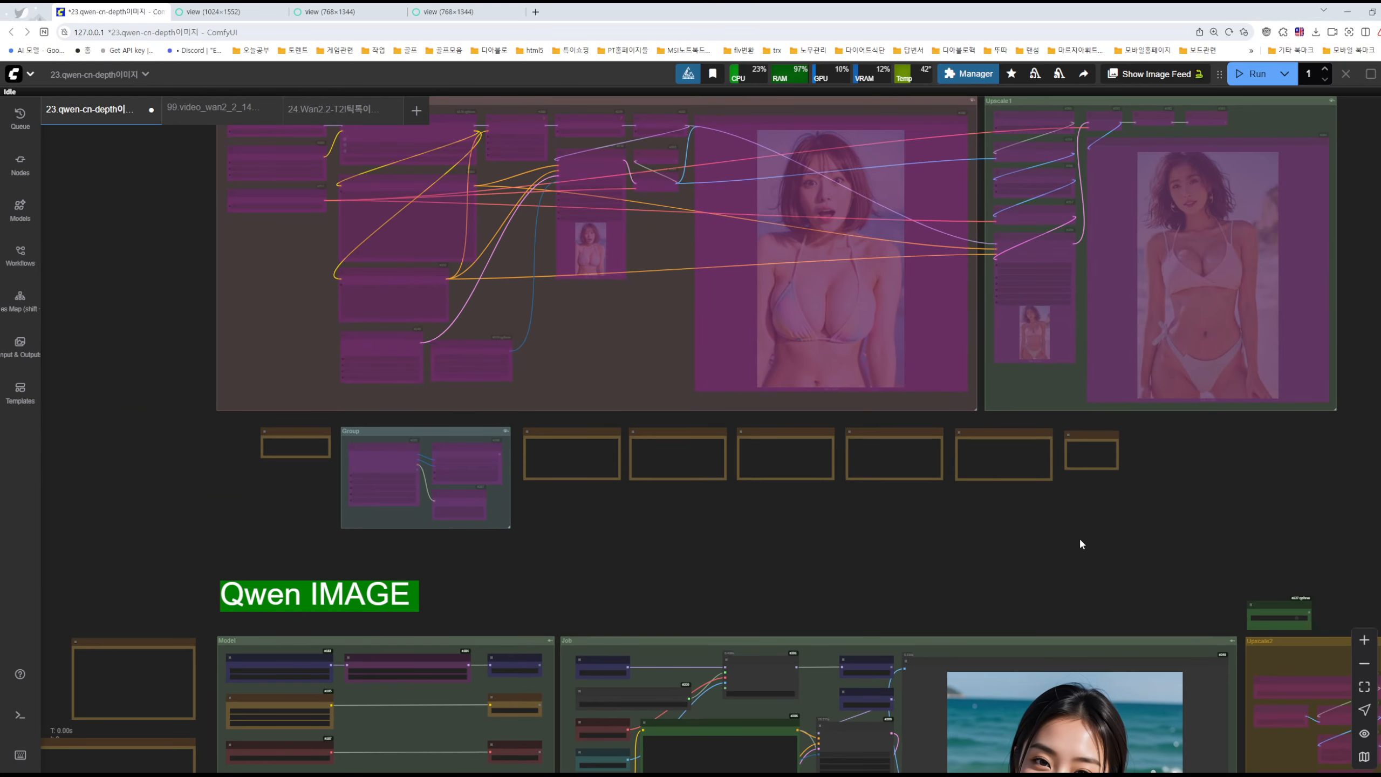
{"action": "left_click_drag", "start_coordinate": [654, 550], "coordinate": [734, 627]}
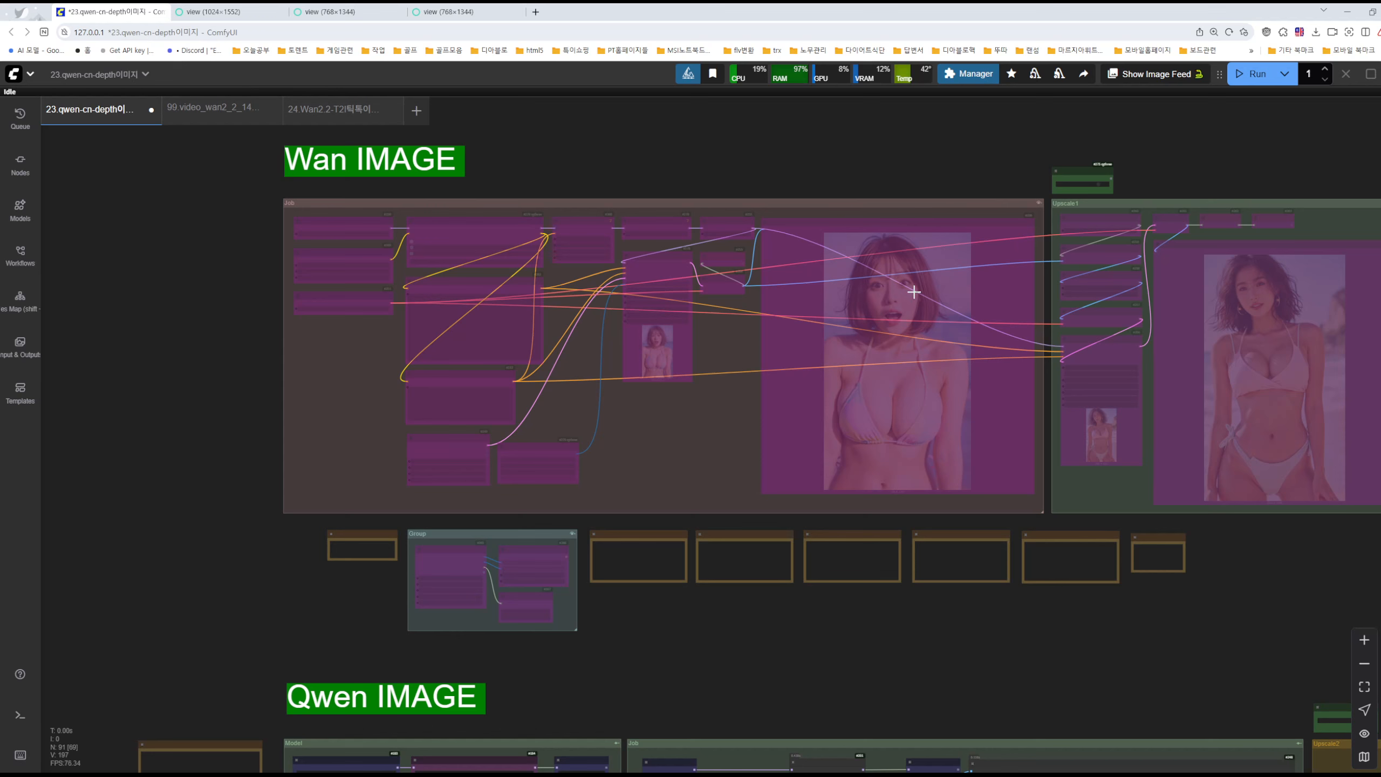
{"action": "left_click_drag", "start_coordinate": [812, 646], "coordinate": [745, 272]}
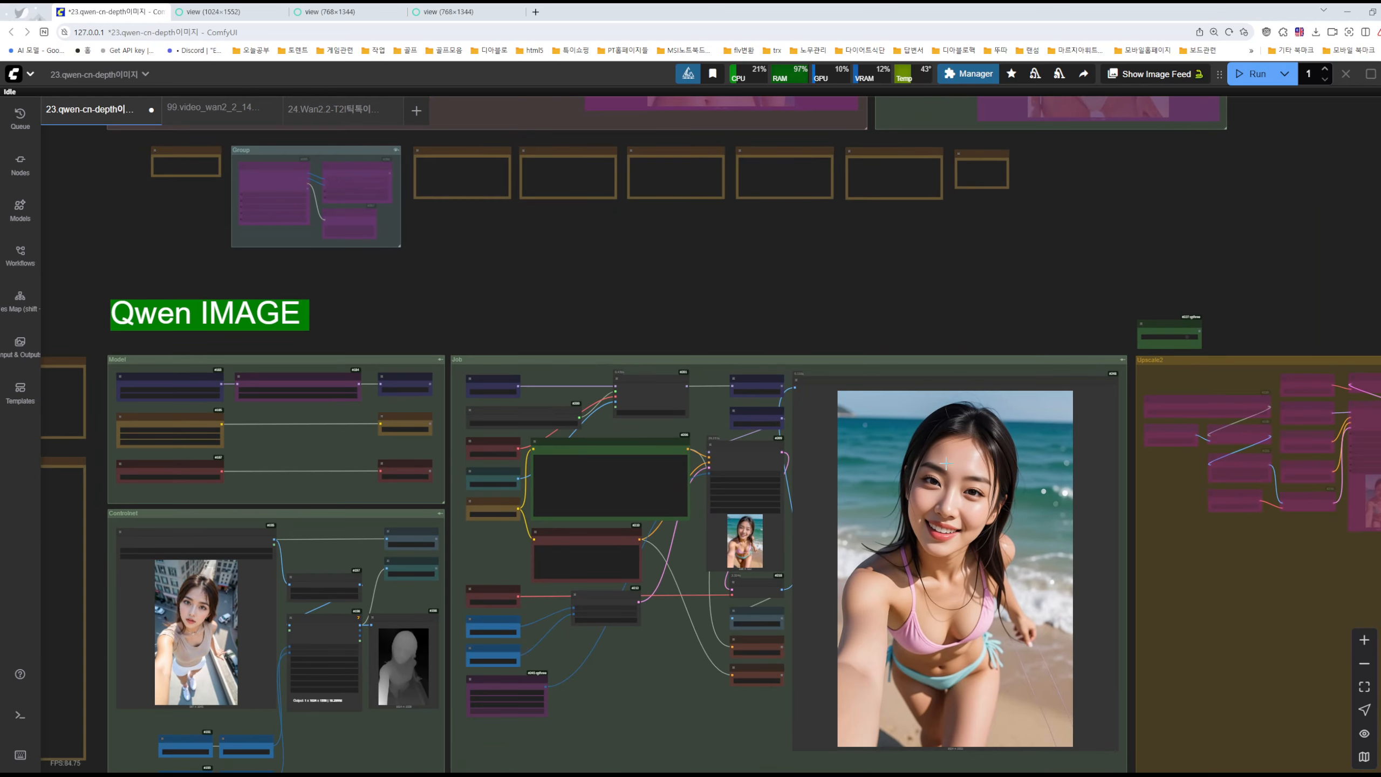
Examine the selfie prompt notes alongside the positive and negative prompts in the Wan IMAGE Job group.
{"action": "scroll", "coordinate": [794, 319], "scroll_direction": "up", "scroll_amount": 5}
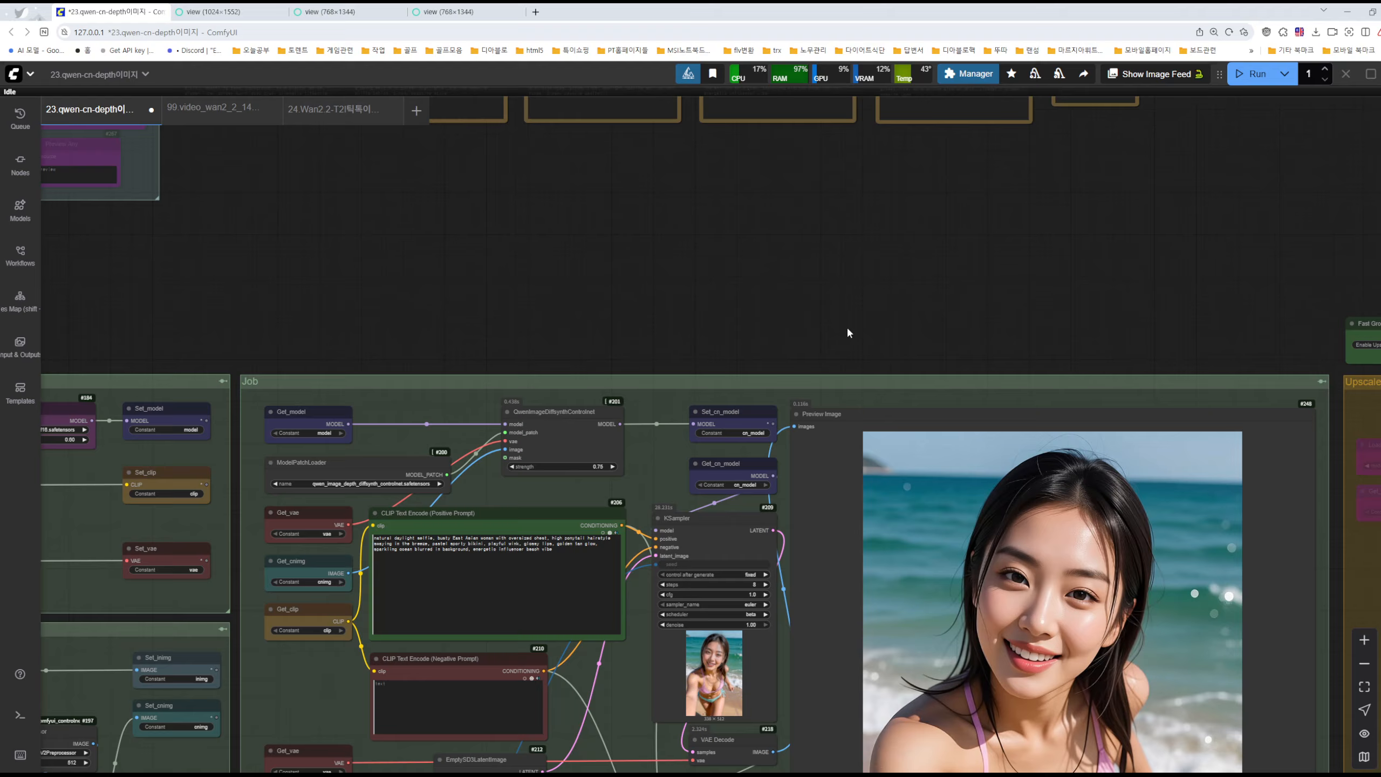
{"action": "left_click_drag", "start_coordinate": [846, 326], "coordinate": [956, 559]}
{"action": "left_click_drag", "start_coordinate": [860, 471], "coordinate": [744, 573]}
{"action": "left_click_drag", "start_coordinate": [1122, 491], "coordinate": [978, 577]}
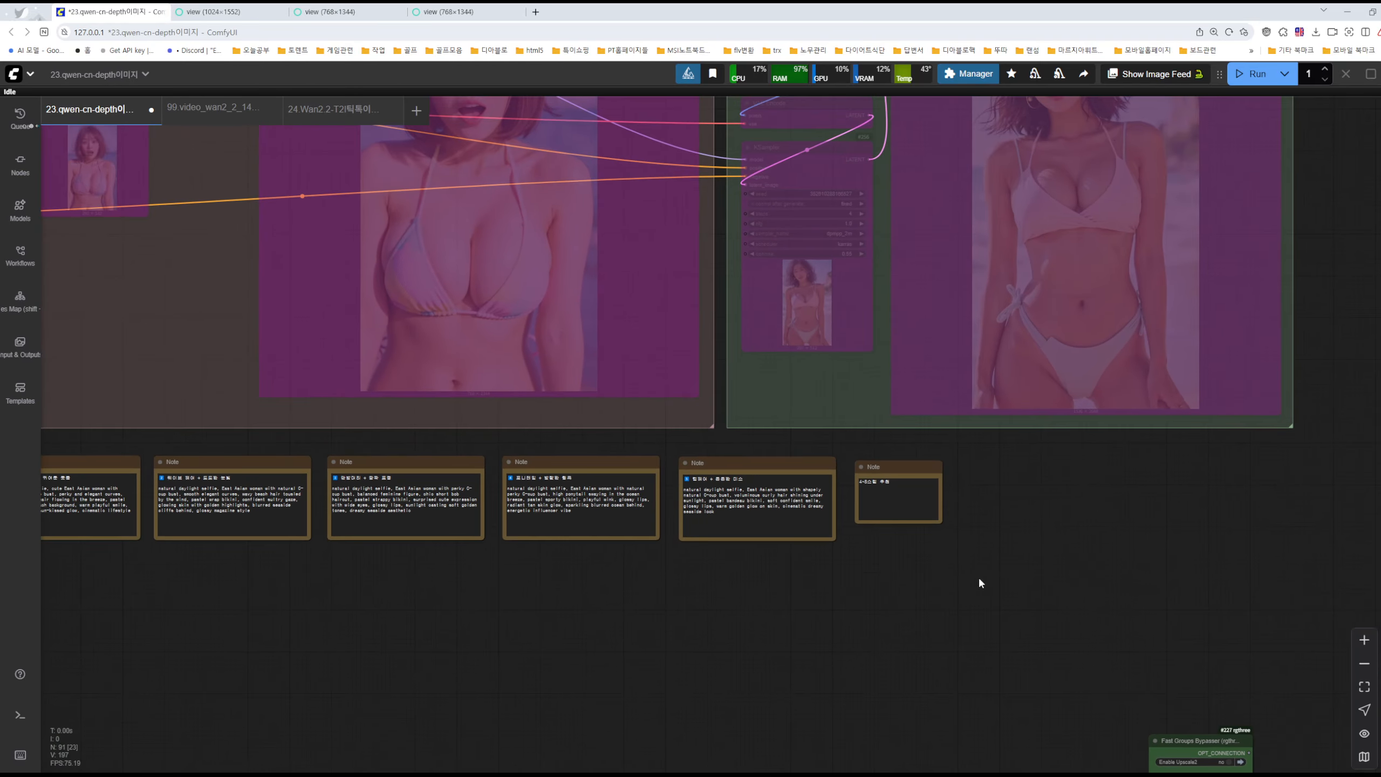
{"action": "left_click_drag", "start_coordinate": [1128, 546], "coordinate": [1175, 638]}
{"action": "left_click_drag", "start_coordinate": [271, 400], "coordinate": [879, 435]}
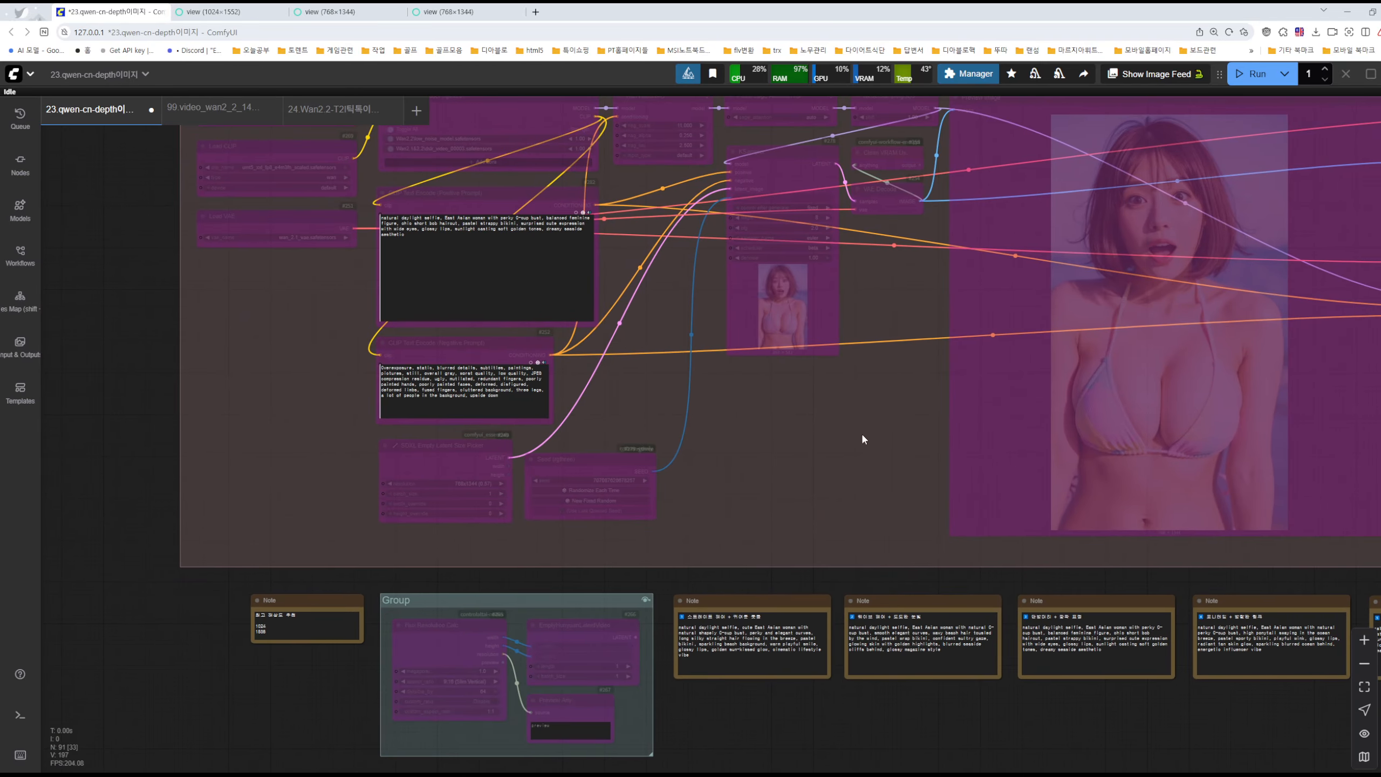
{"action": "scroll", "coordinate": [861, 433], "scroll_direction": "down", "scroll_amount": 5}
{"action": "scroll", "coordinate": [852, 439], "scroll_direction": "down", "scroll_amount": 2}
{"action": "left_click_drag", "start_coordinate": [977, 639], "coordinate": [732, 498]}
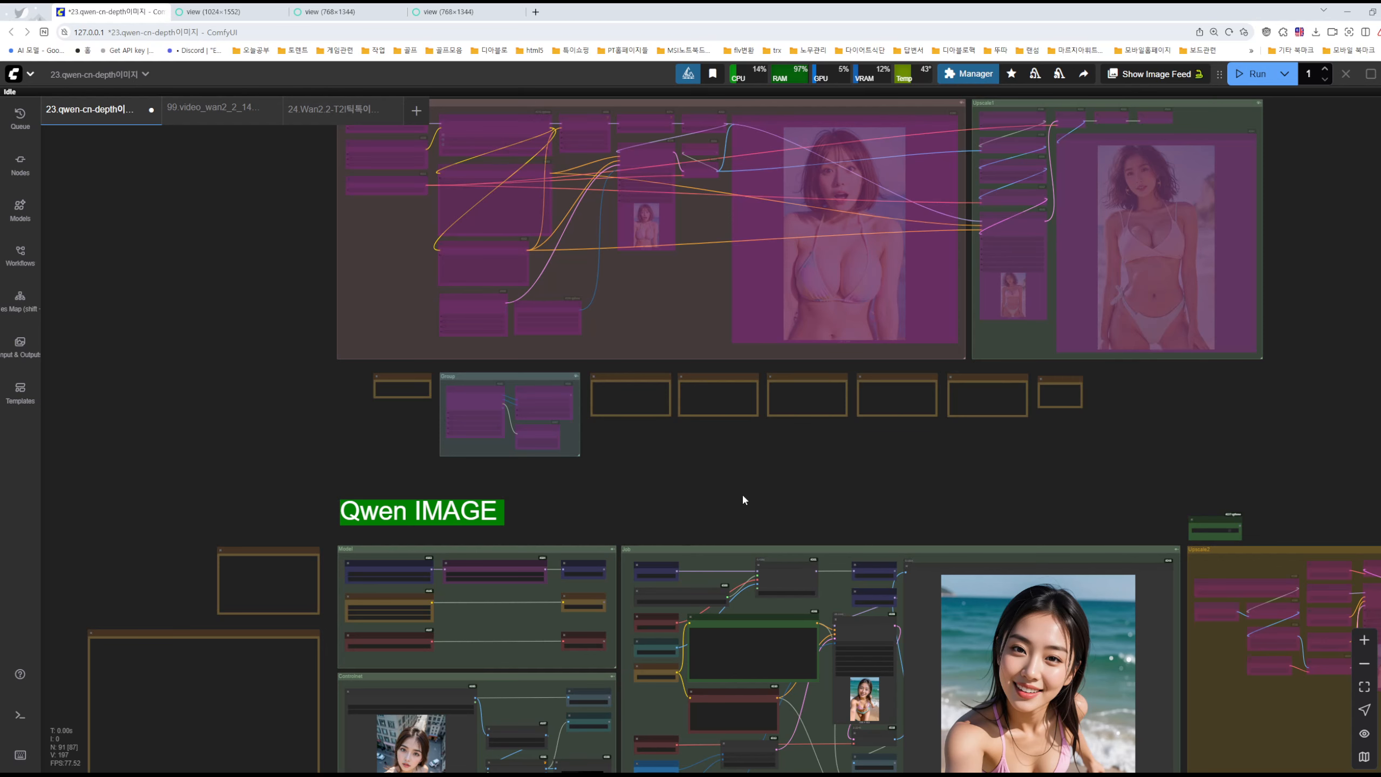
Inspect the generated beach selfie's face and full figure in the Qwen Job group's Preview Image node.
{"action": "left_click_drag", "start_coordinate": [740, 494], "coordinate": [610, 340]}
{"action": "left_click_drag", "start_coordinate": [780, 333], "coordinate": [829, 303]}
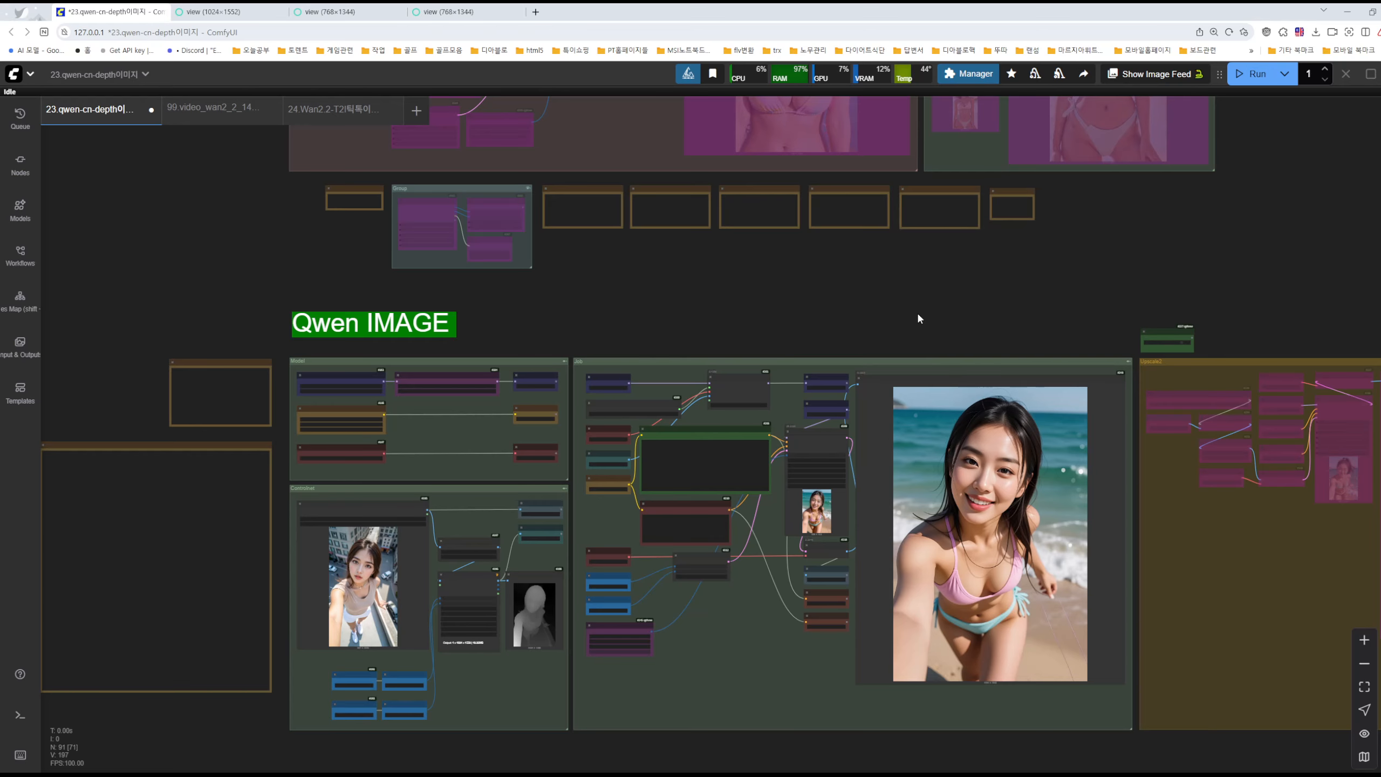
{"action": "scroll", "coordinate": [957, 492], "scroll_direction": "up", "scroll_amount": 10}
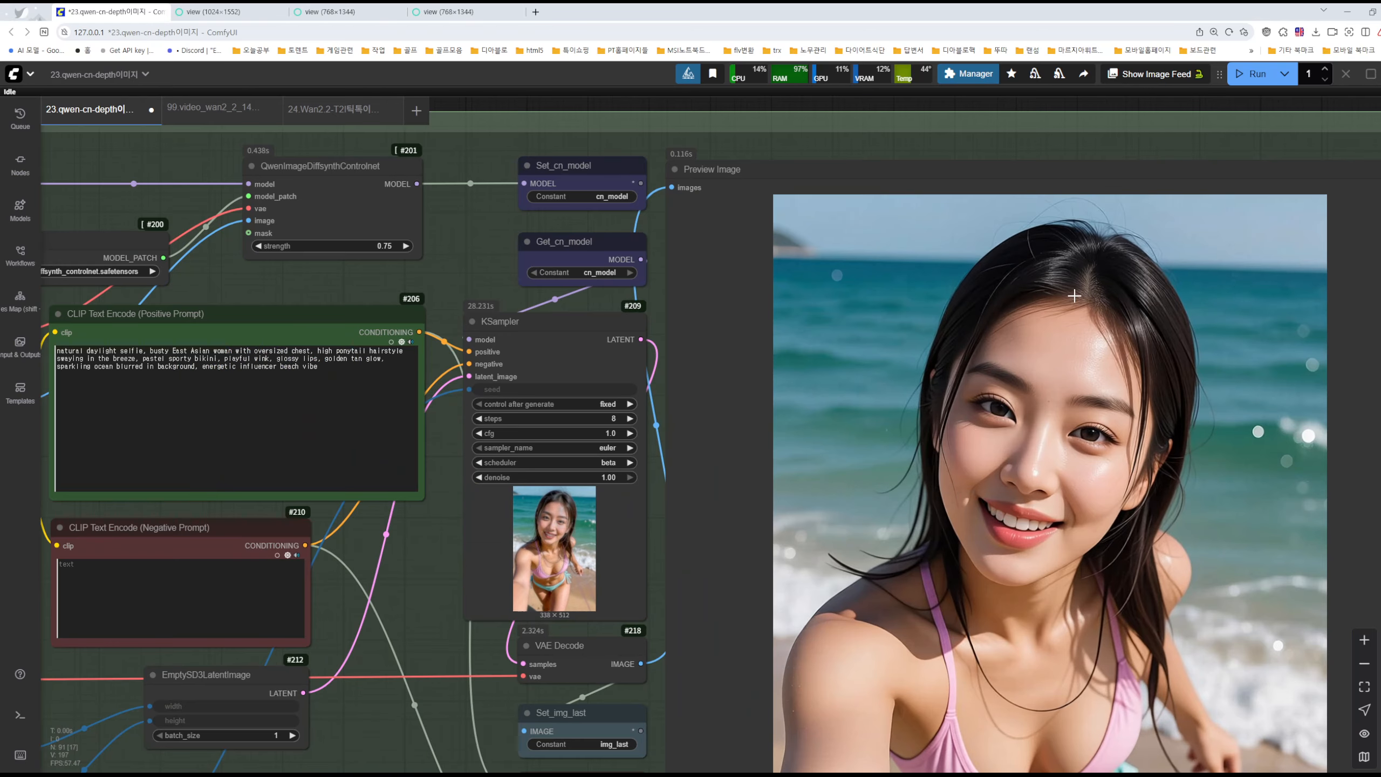
{"action": "scroll", "coordinate": [1104, 478], "scroll_direction": "up", "scroll_amount": 6}
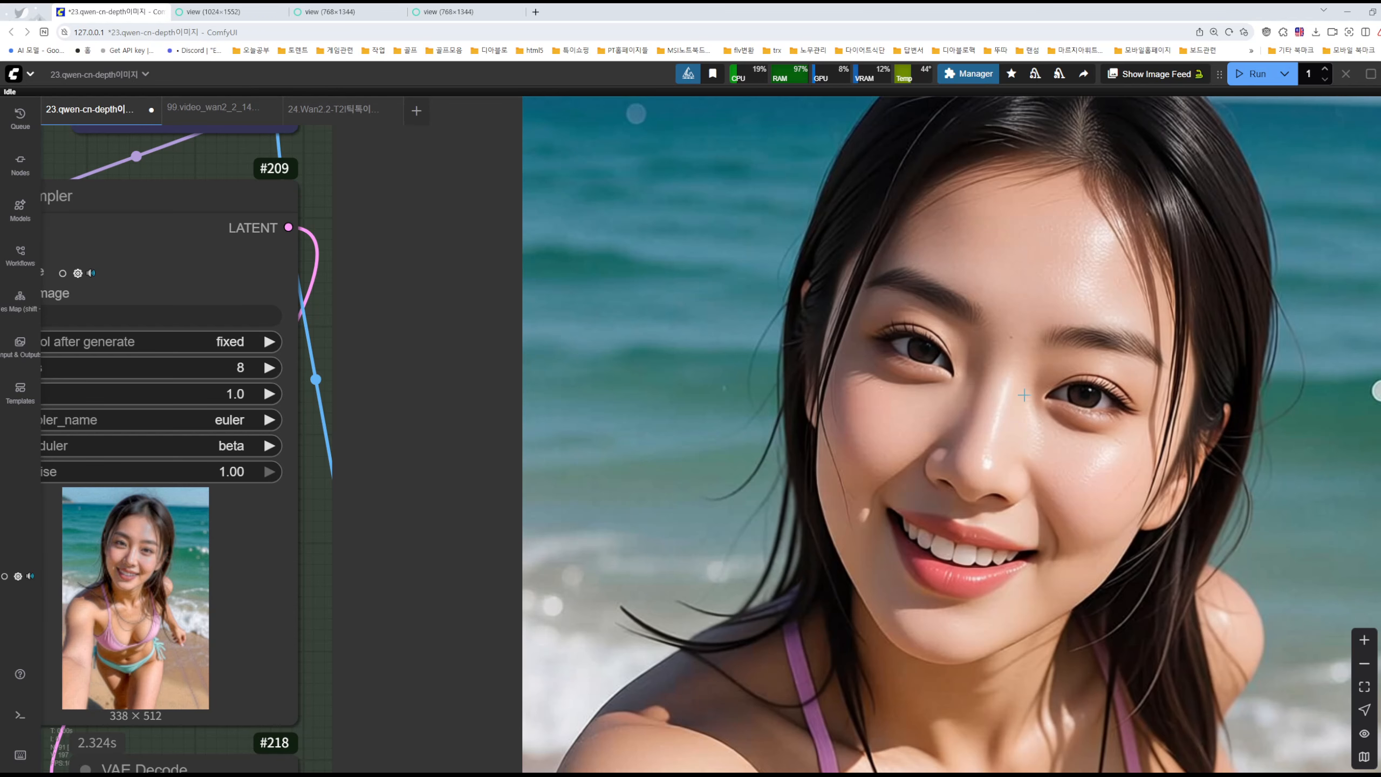
{"action": "scroll", "coordinate": [1027, 387], "scroll_direction": "down", "scroll_amount": 9}
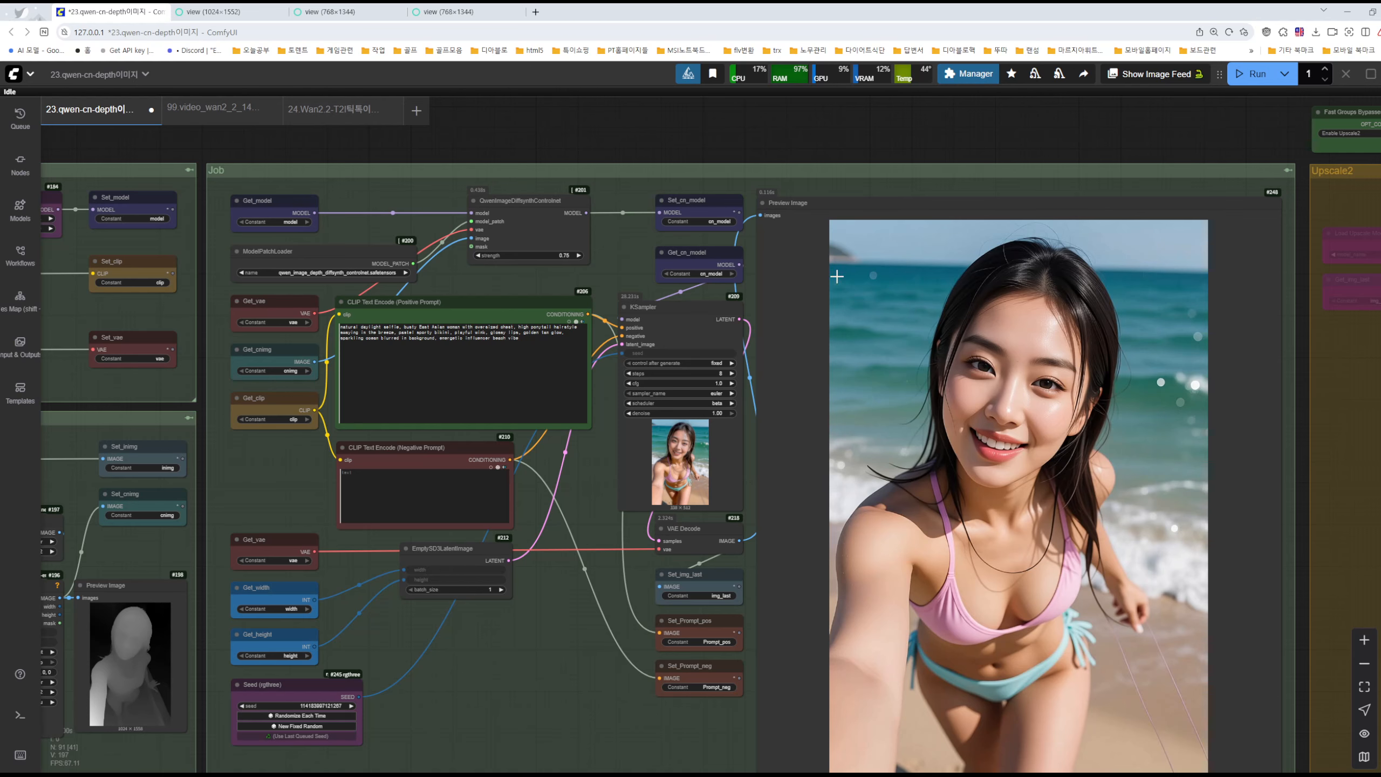
{"action": "scroll", "coordinate": [955, 348], "scroll_direction": "down", "scroll_amount": 4}
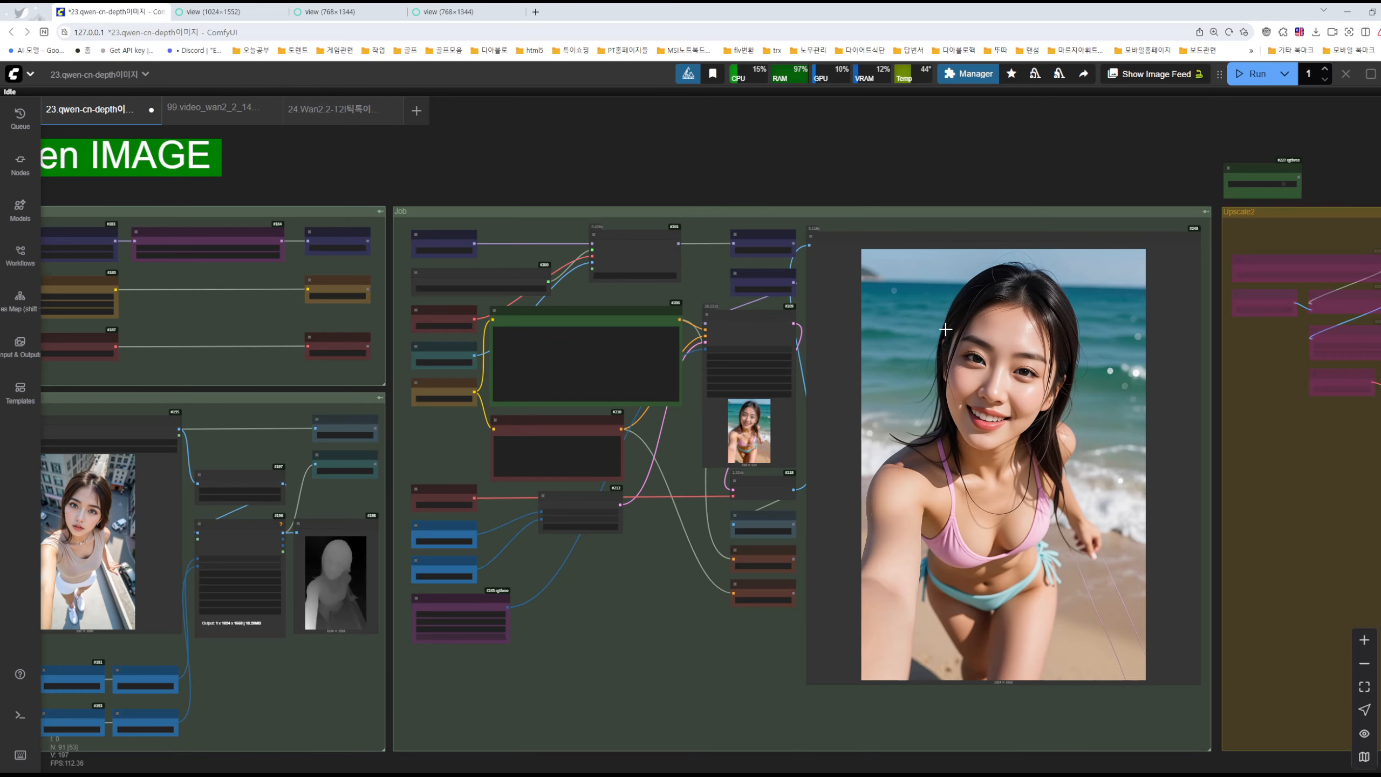
{"action": "left_click_drag", "start_coordinate": [900, 165], "coordinate": [909, 364]}
{"action": "left_click_drag", "start_coordinate": [997, 358], "coordinate": [921, 308]}
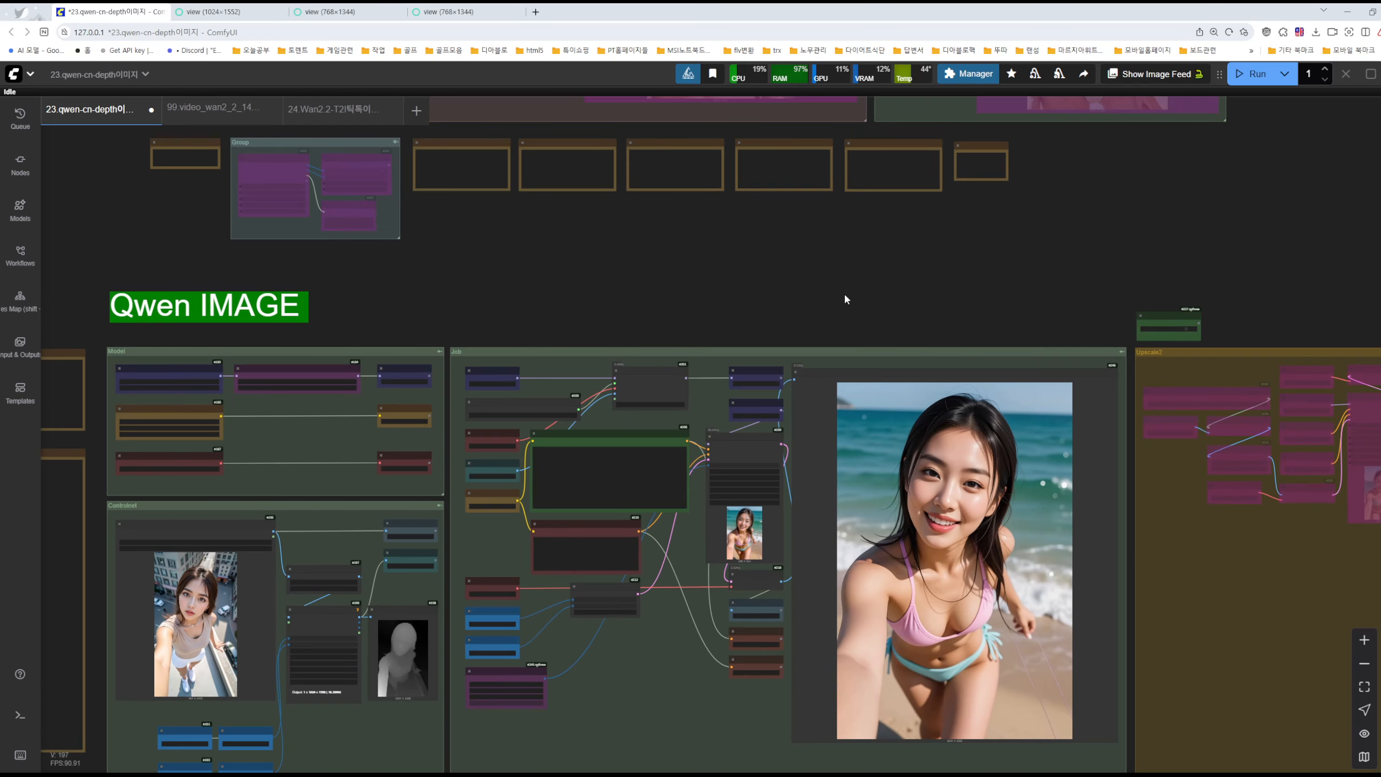